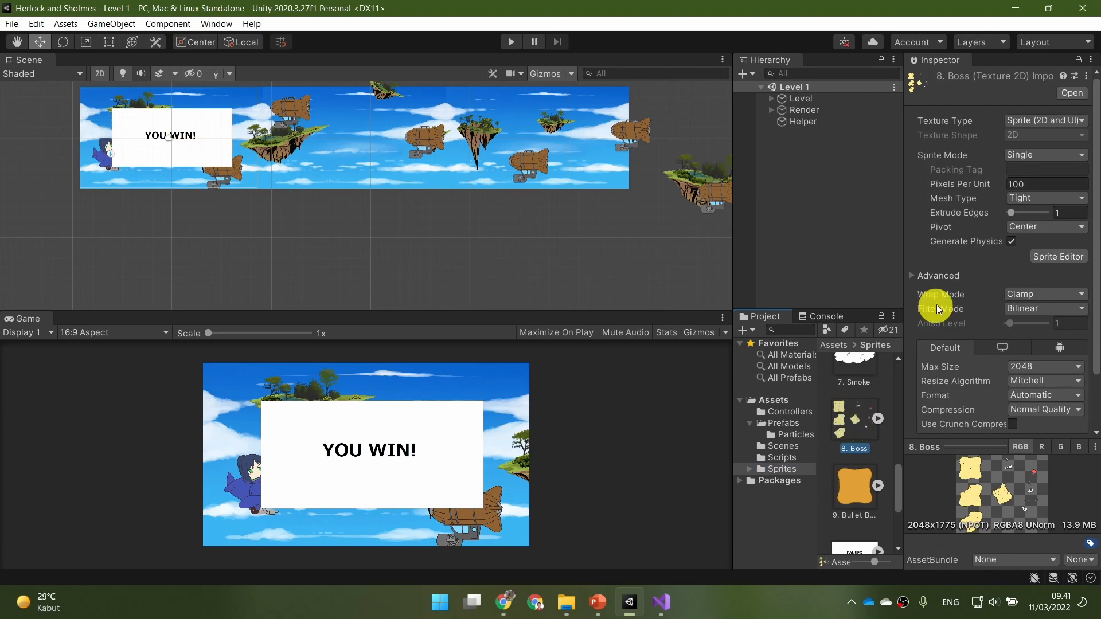
Change the 8. Boss texture's Sprite Mode to Multiple
click(1044, 156)
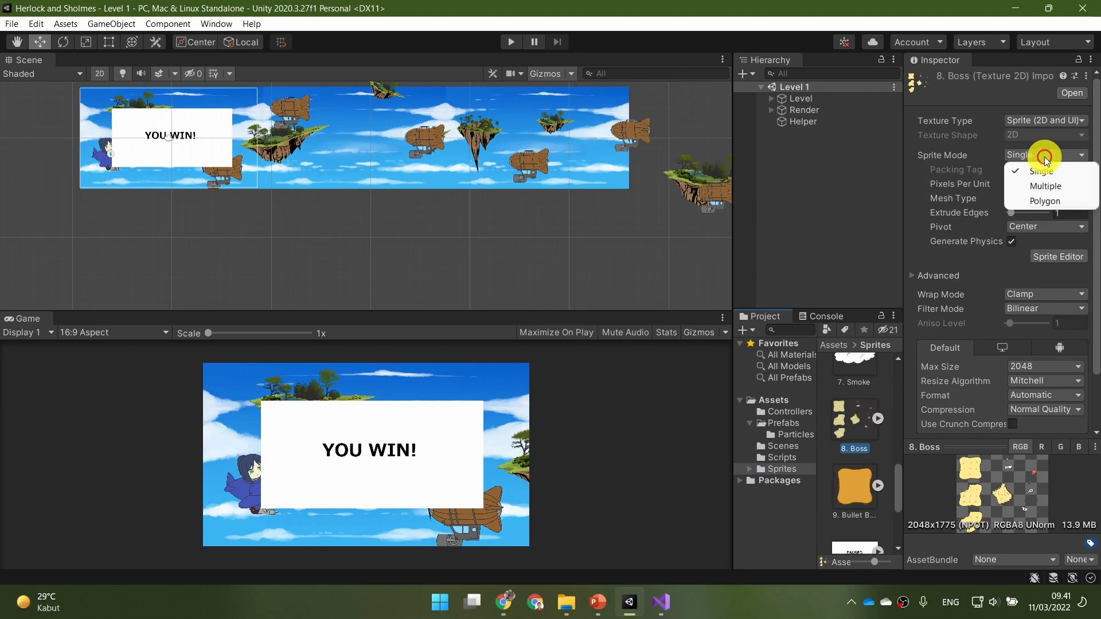
click(1052, 186)
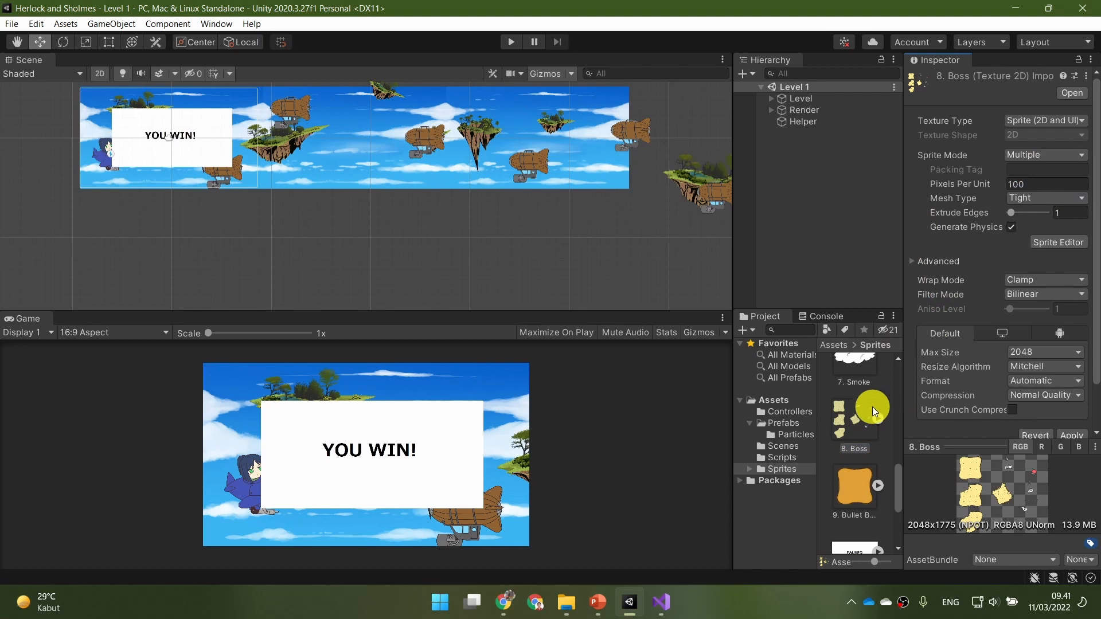
View 8. Boss.png from its folder in the photo viewer, check the PowerPoint slide on slicing the boss, and return to Unity
click(567, 603)
double_click(226, 136)
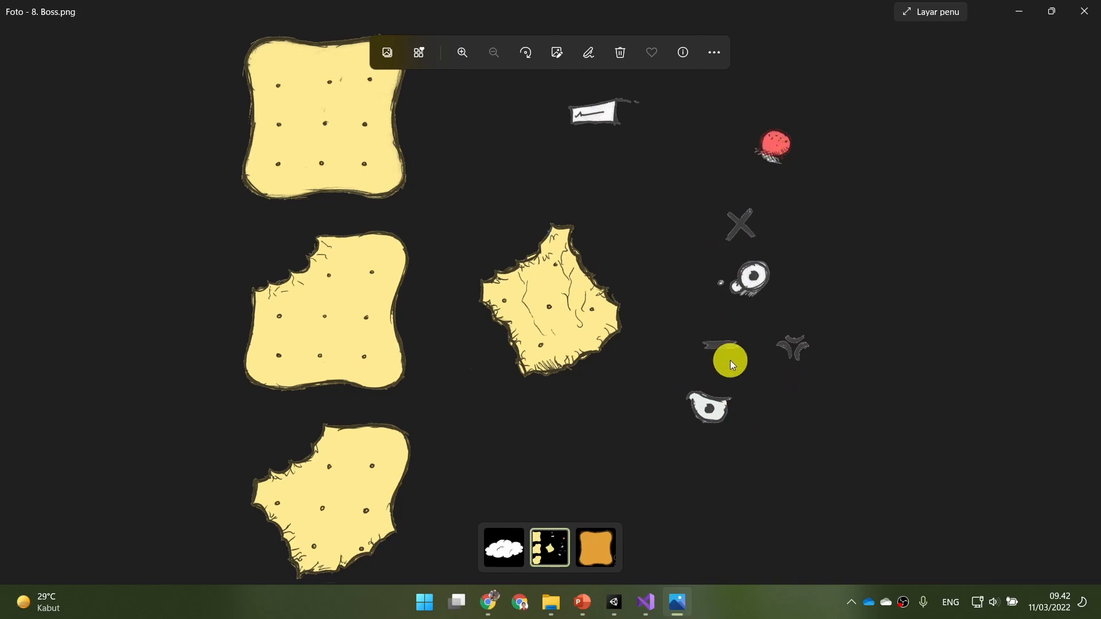
click(584, 606)
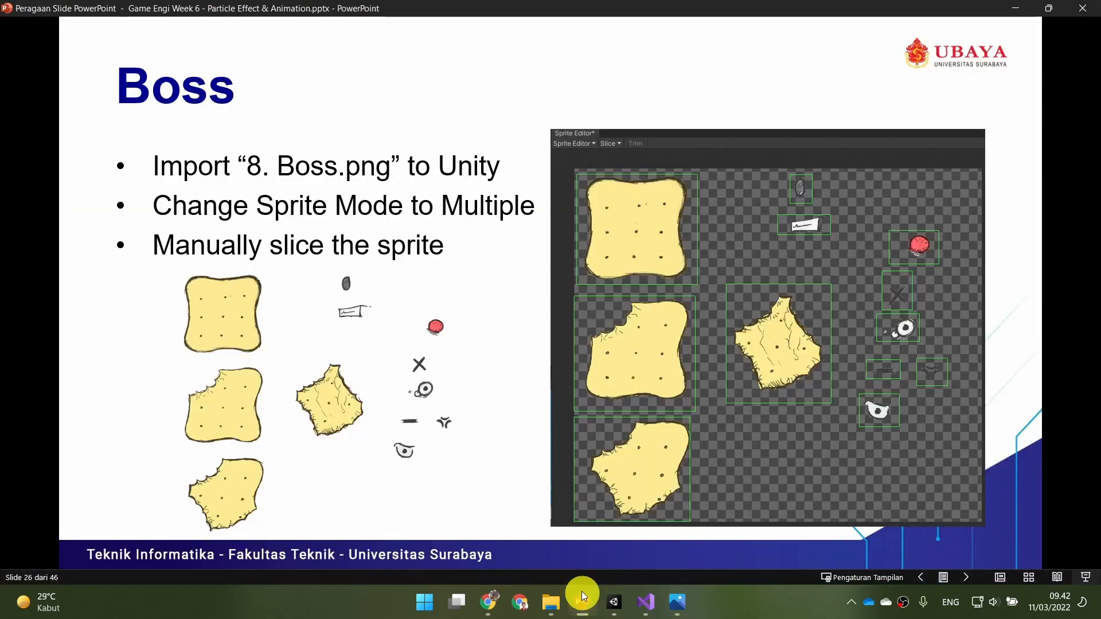
click(613, 603)
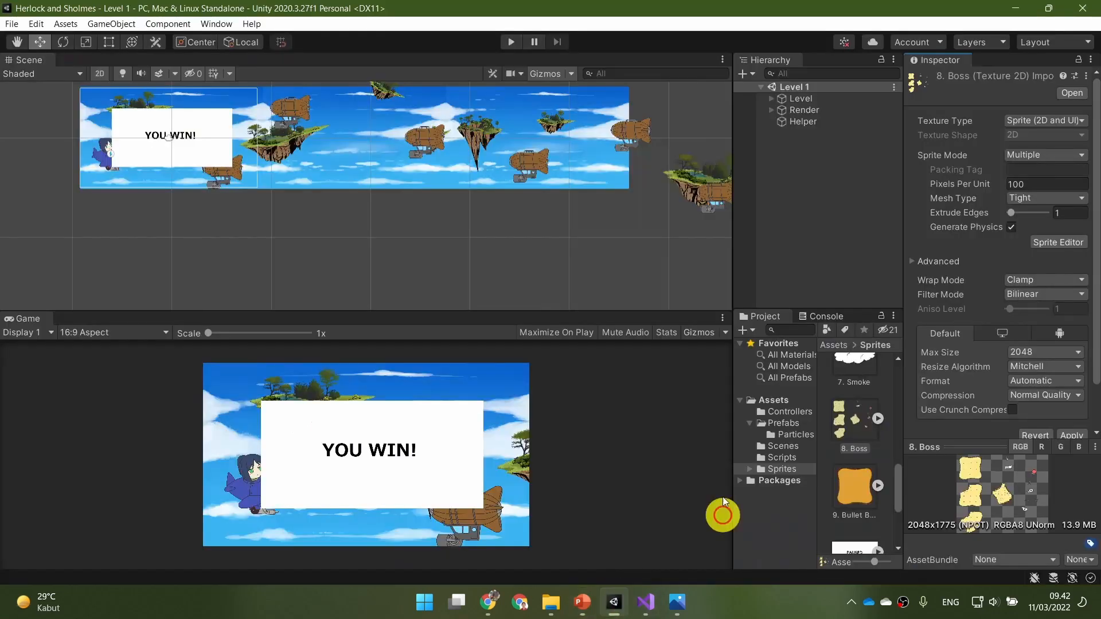
Apply the pending import settings for 8. Boss and open the sheet in the Sprite Editor
click(1052, 243)
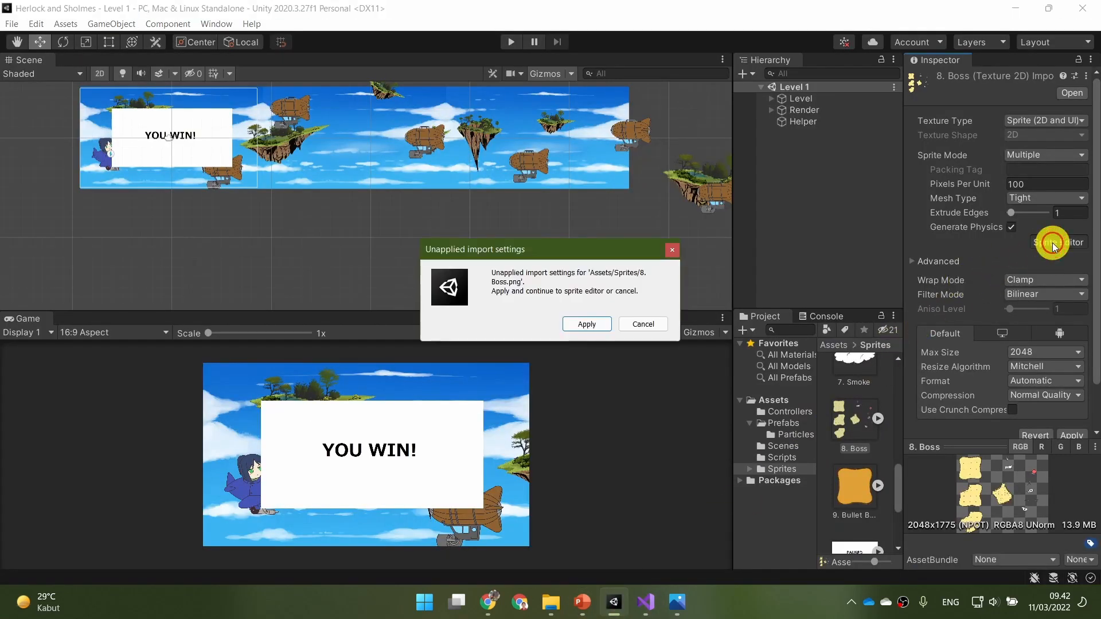
click(583, 325)
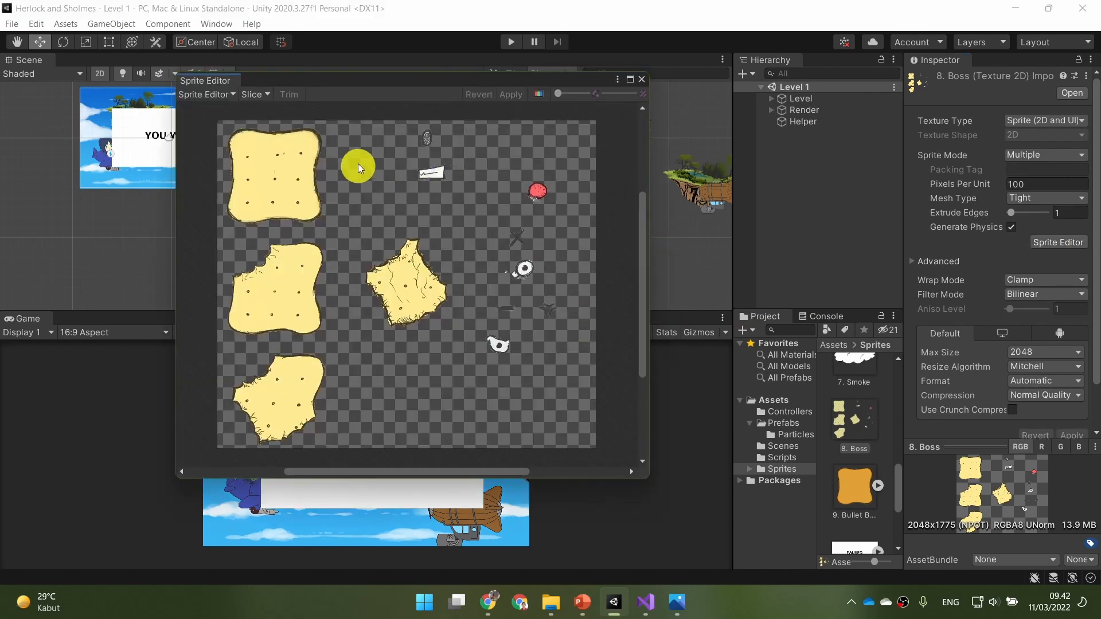
scroll(329, 169, up, 2)
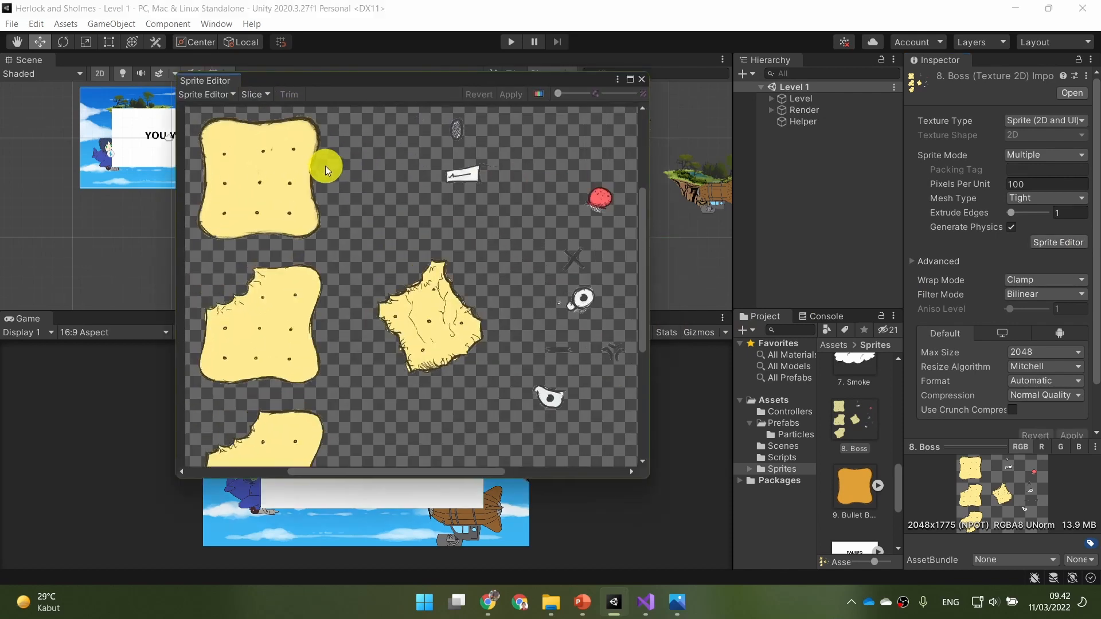
scroll(325, 166, down, 3)
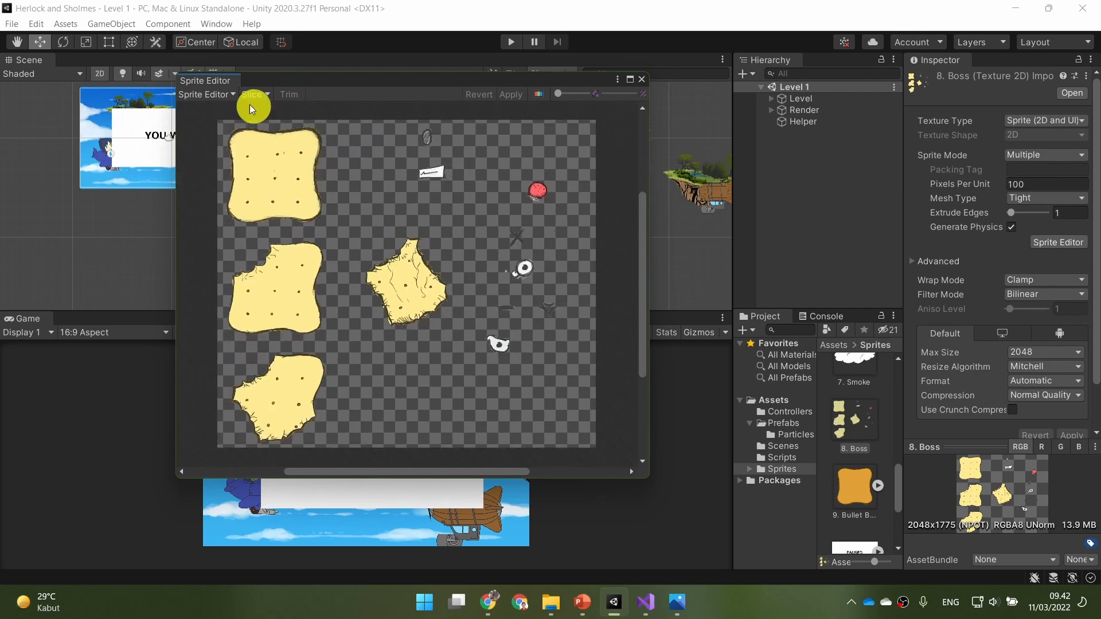
Try an Automatic slice with Center pivot and Delete Existing, inspect the outlines around the small face parts, and revert it
click(263, 97)
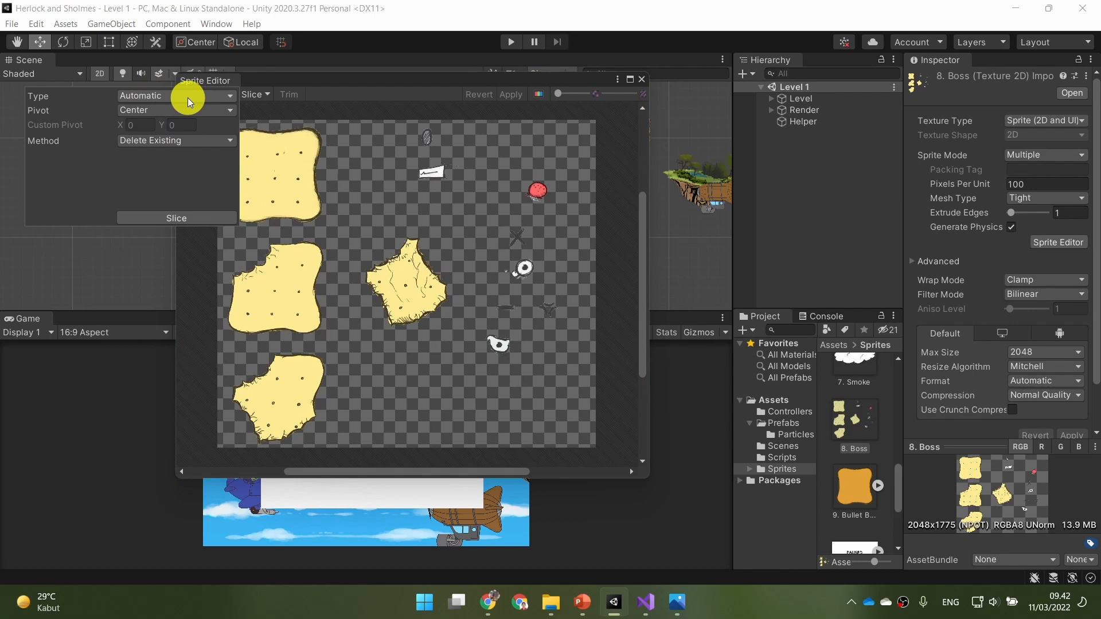
click(148, 219)
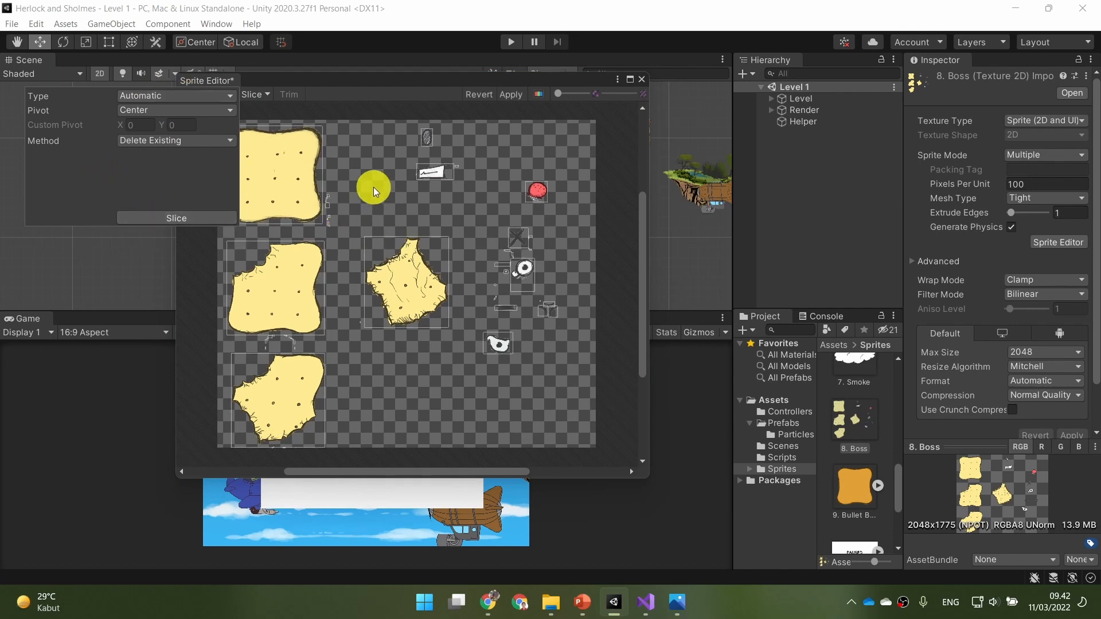
click(393, 94)
scroll(512, 282, up, 2)
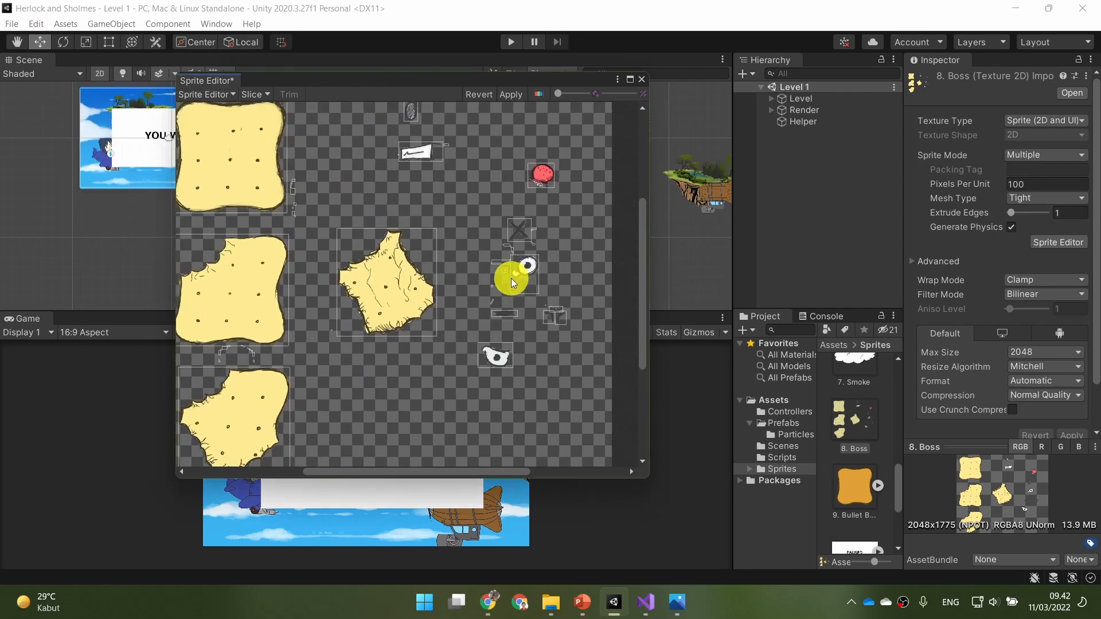
scroll(512, 283, up, 2)
scroll(442, 383, up, 3)
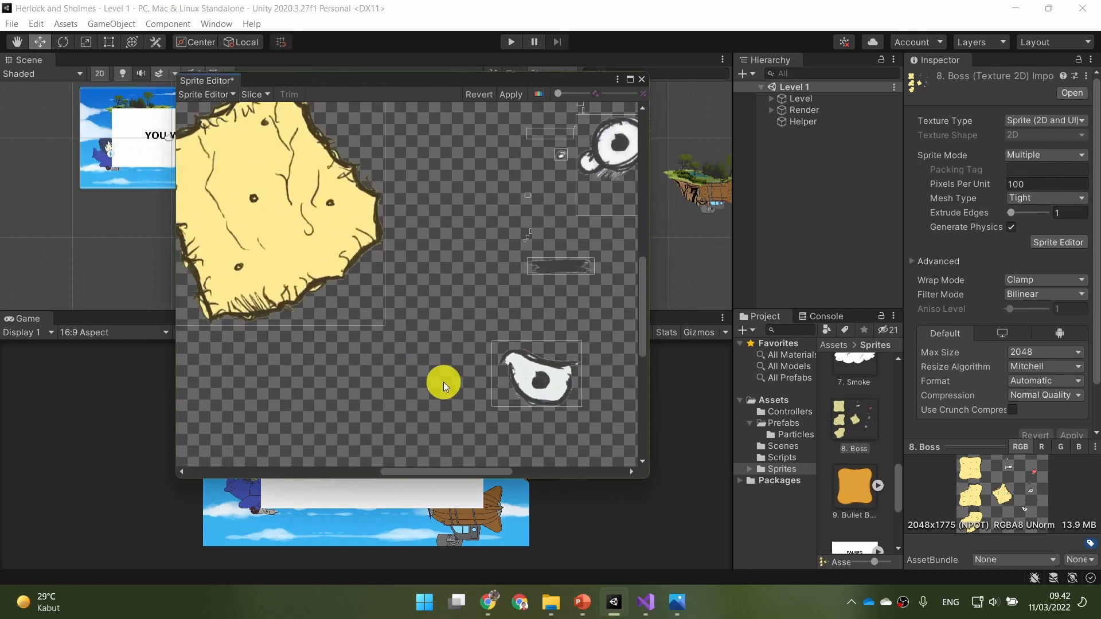
scroll(443, 382, up, 2)
scroll(468, 255, up, 2)
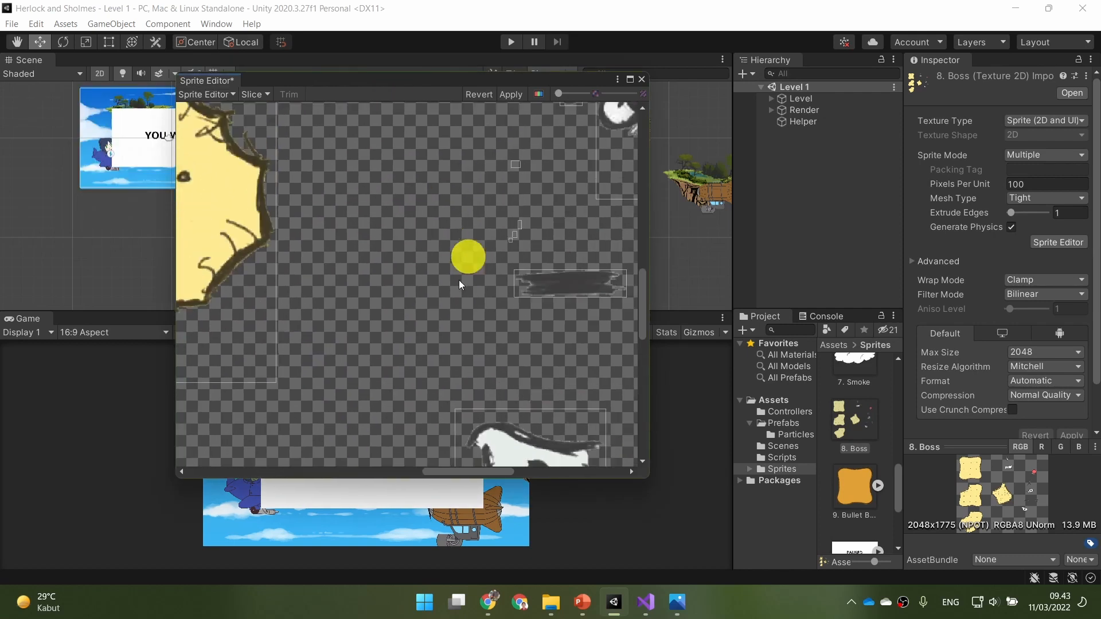
middle_drag(487, 280, 395, 373)
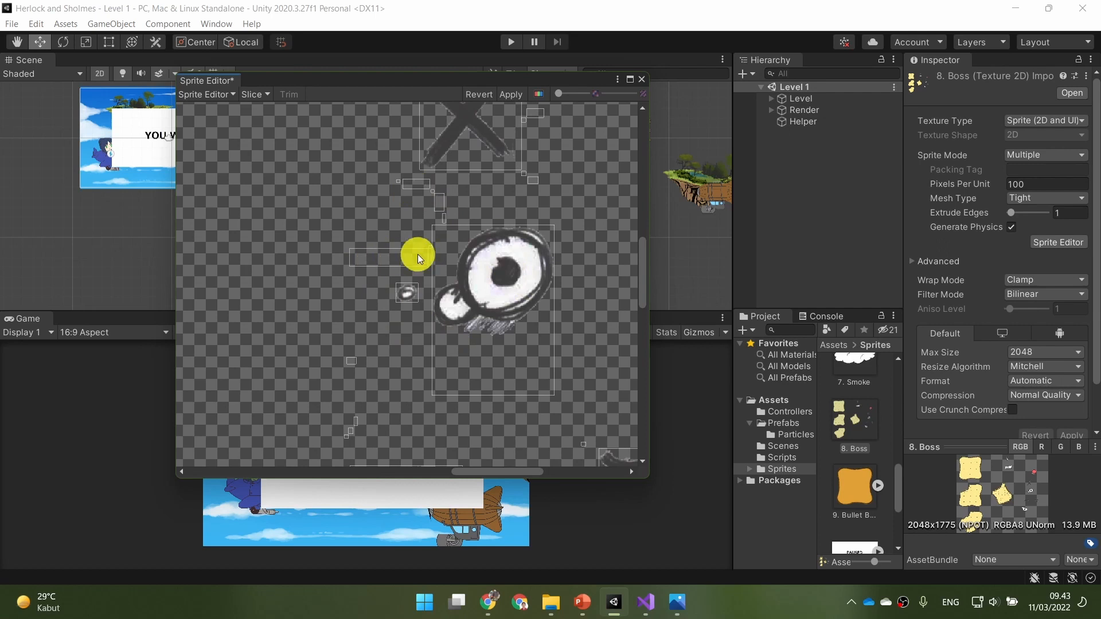
scroll(365, 267, down, 5)
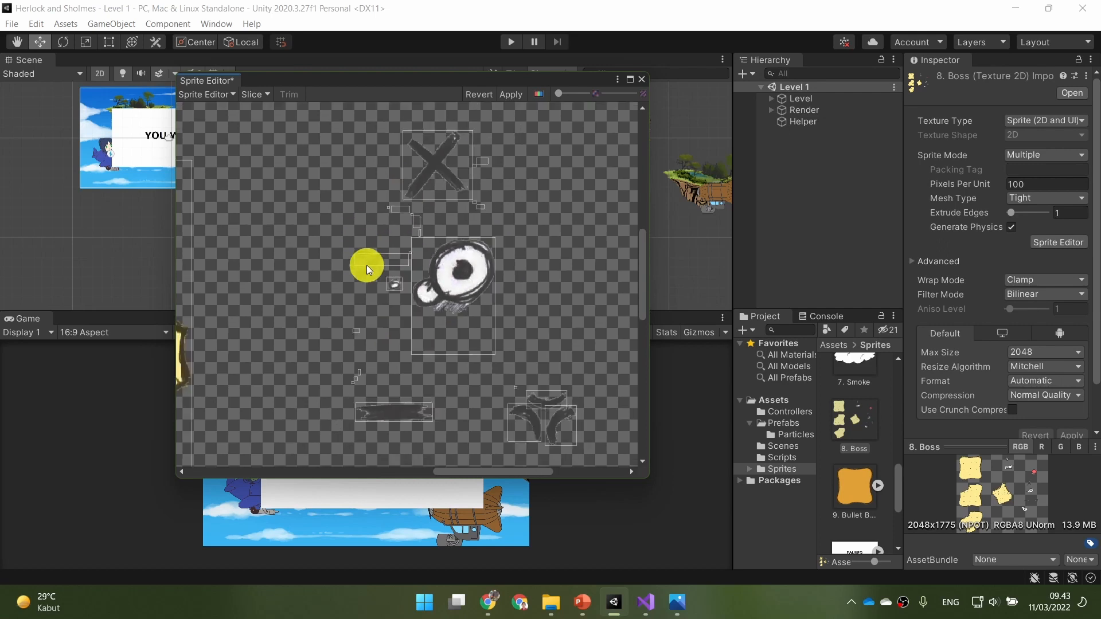
click(480, 99)
Draw a slice rectangle of about 683 by 667 pixels around the whole, unbitten biscuit
scroll(458, 263, up, 5)
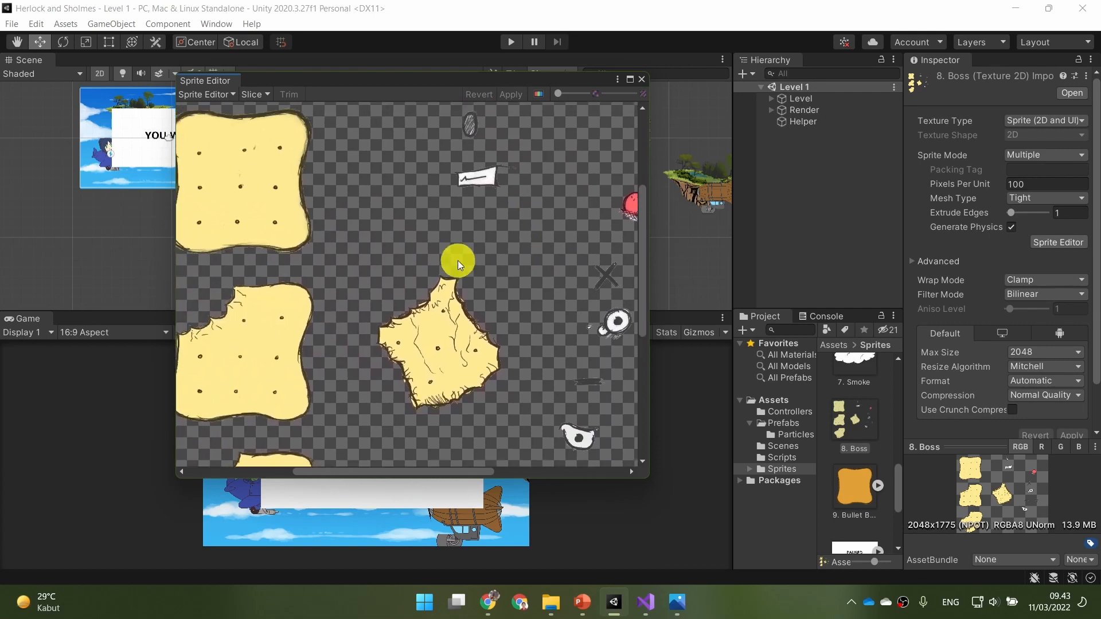
scroll(458, 265, down, 3)
middle_drag(446, 274, 481, 294)
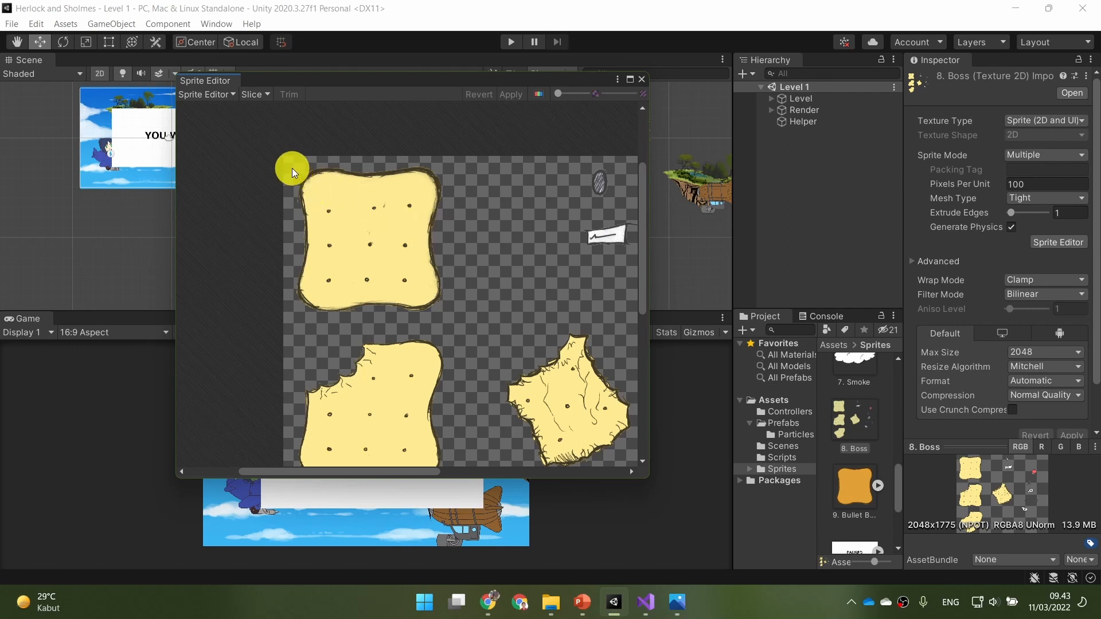
drag(293, 168, 445, 318)
scroll(446, 236, up, 1)
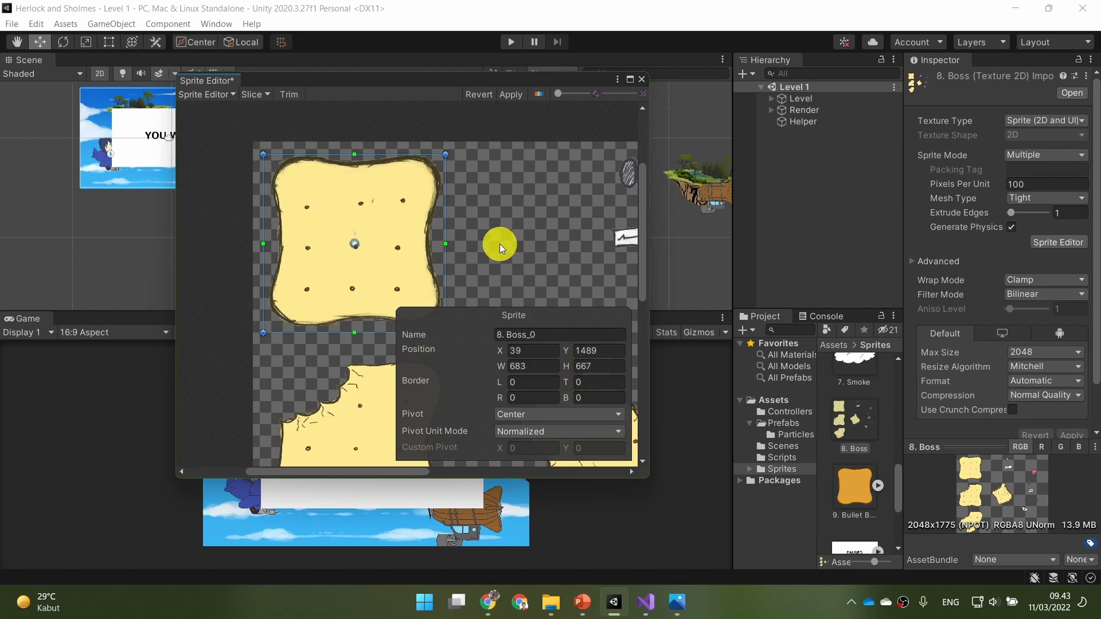
Maximize the Sprite Editor and tighten the whole biscuit's slice to about 649 by 648 pixels at X 58, Y 1509
middle_drag(500, 243, 527, 260)
scroll(516, 260, up, 2)
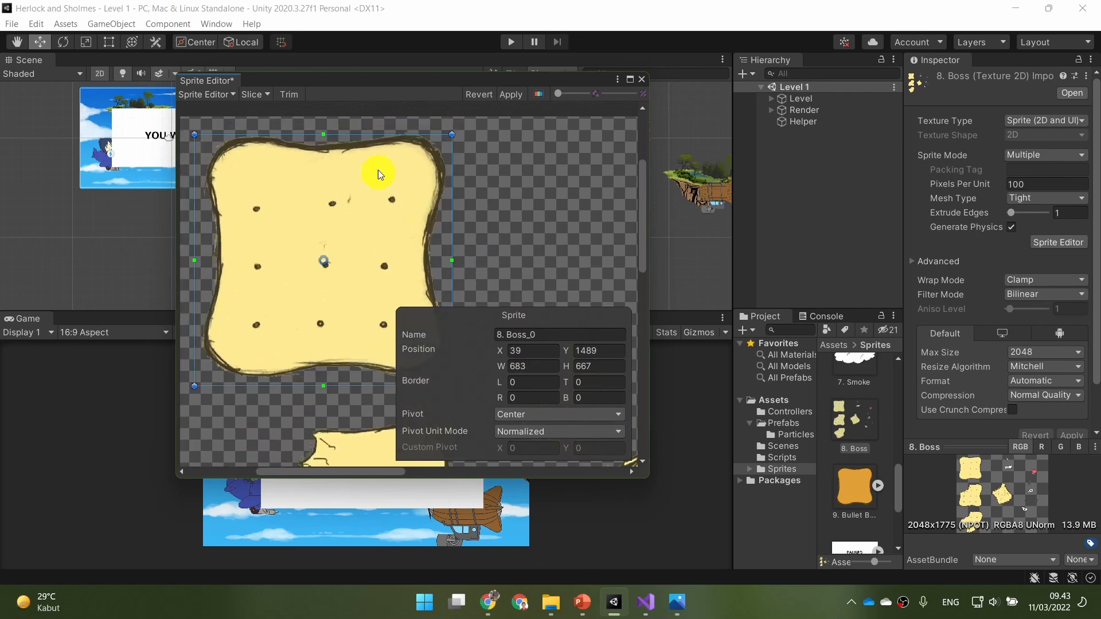
drag(363, 137, 358, 135)
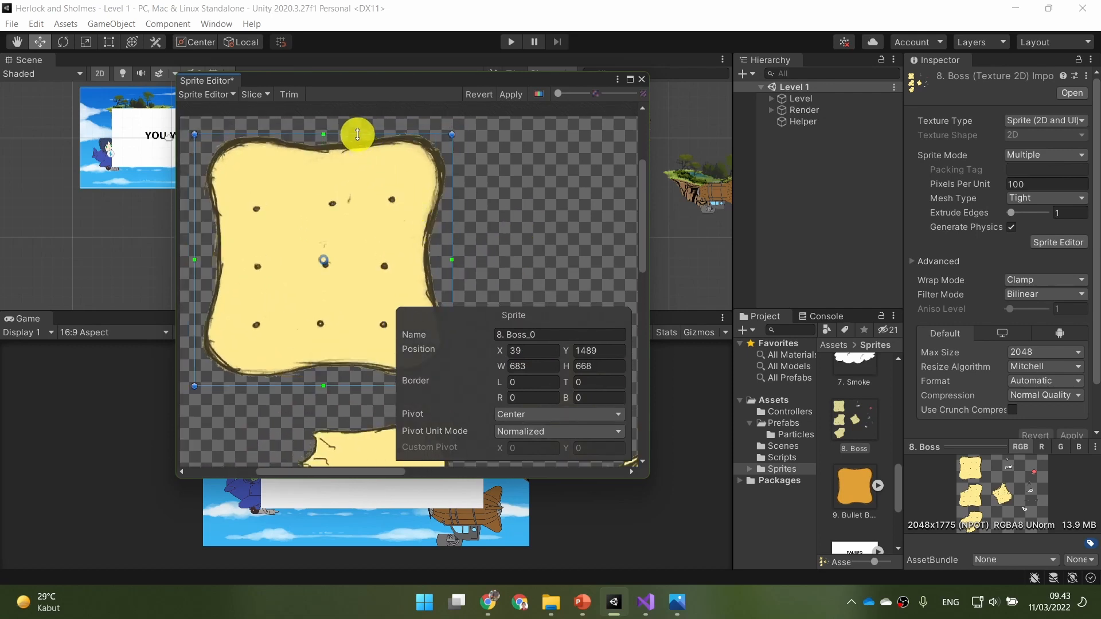
drag(193, 201, 202, 201)
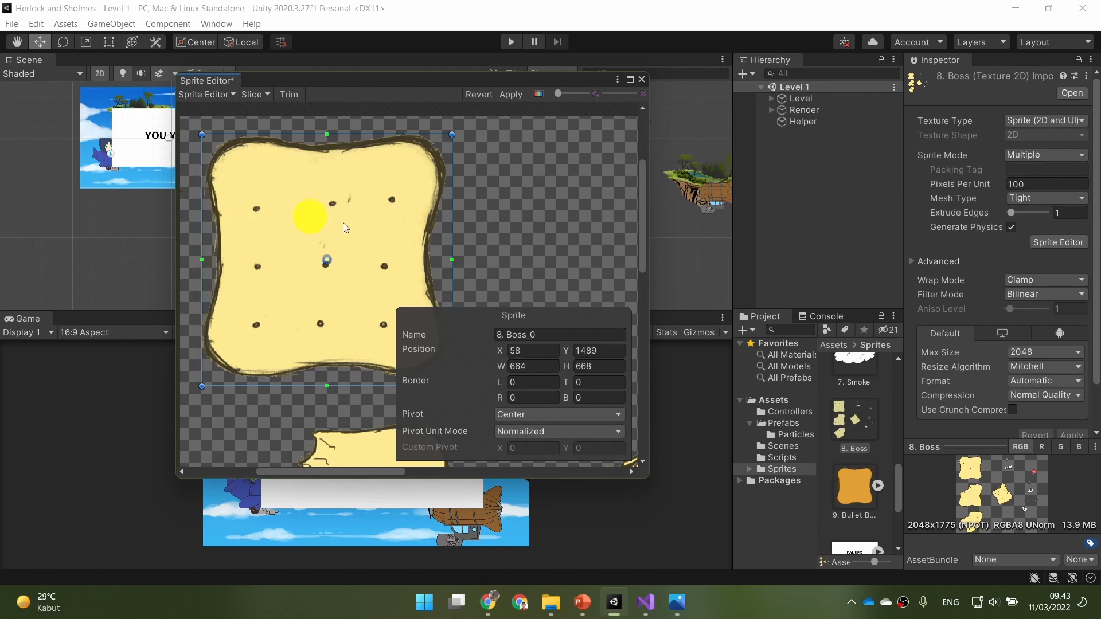
click(630, 81)
middle_drag(725, 333, 573, 274)
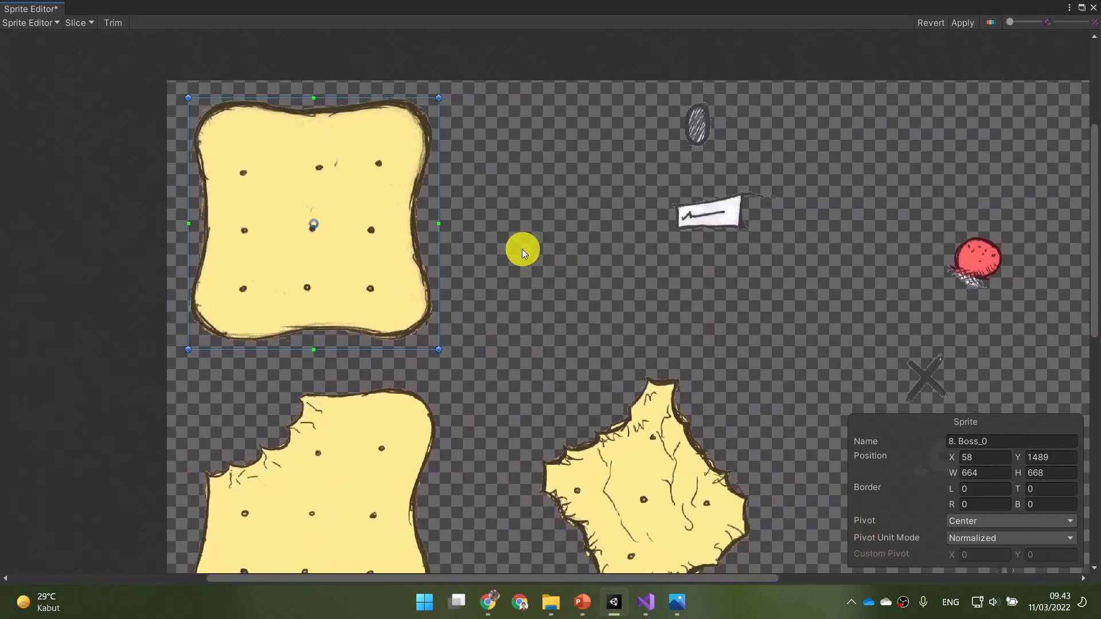
drag(438, 187, 433, 188)
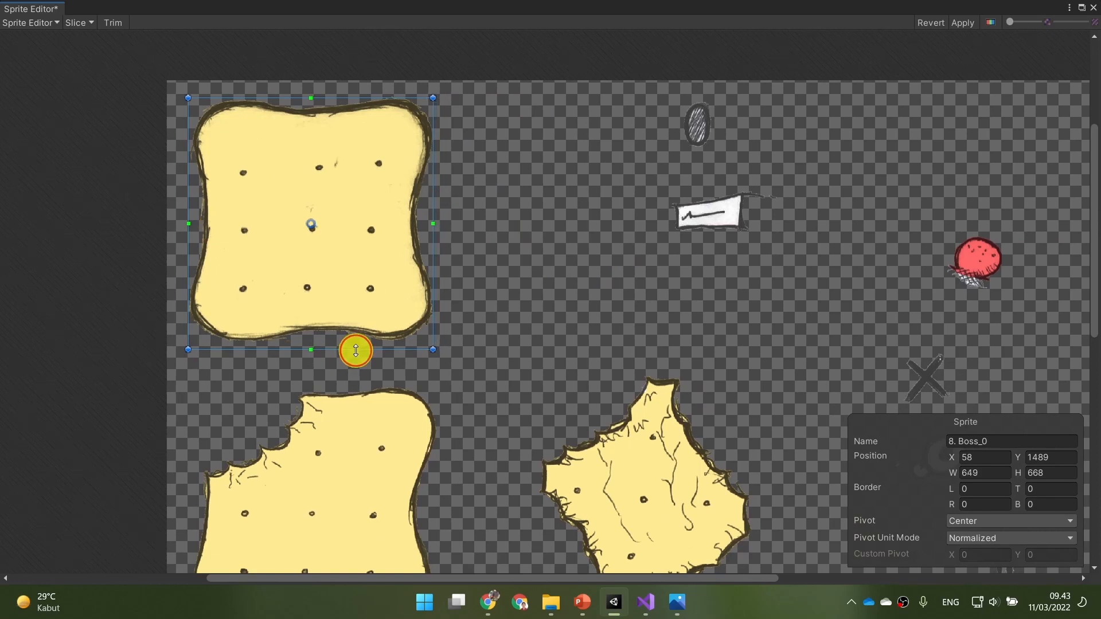
drag(355, 350, 356, 341)
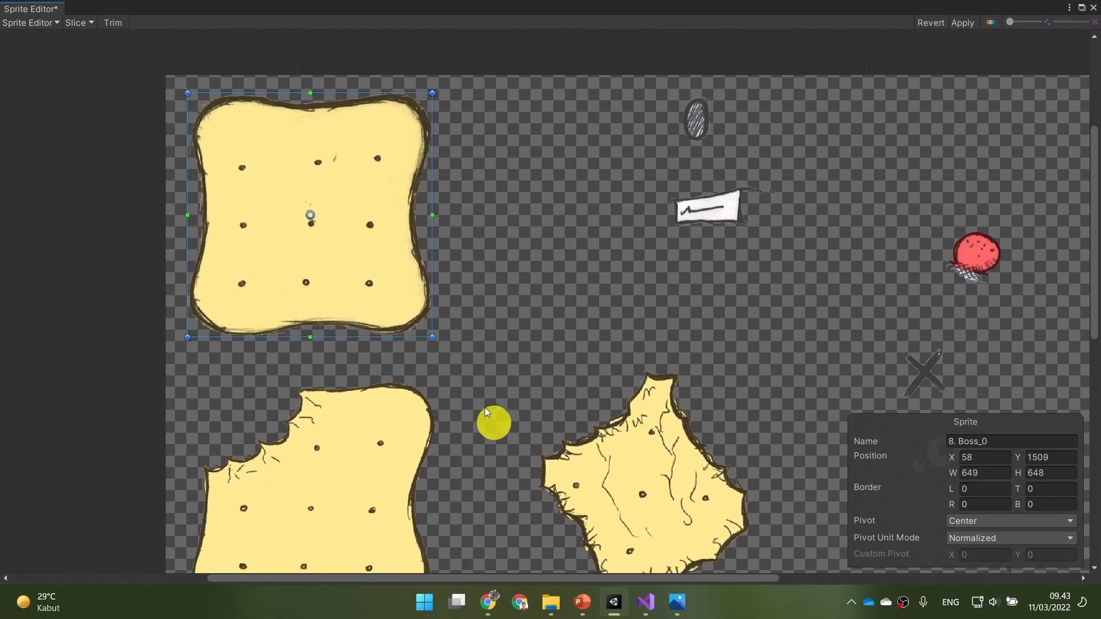
Draw a slice rectangle of about 103 by 137 pixels around the small hatched oval
middle_drag(484, 408, 440, 342)
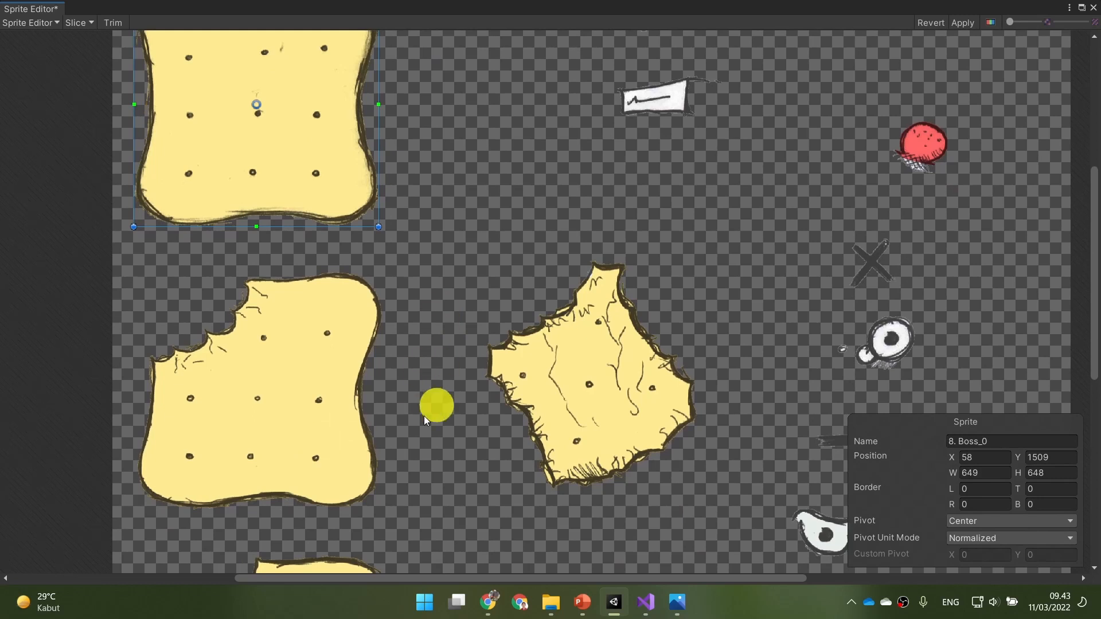
middle_drag(556, 519, 521, 350)
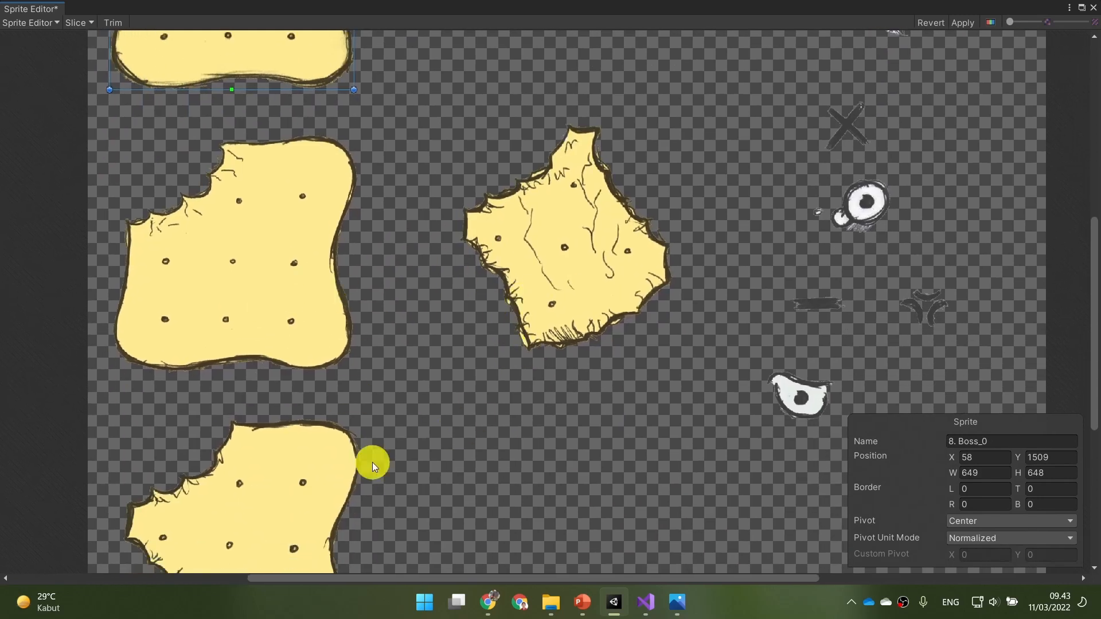
middle_drag(452, 214, 390, 471)
middle_drag(583, 270, 545, 399)
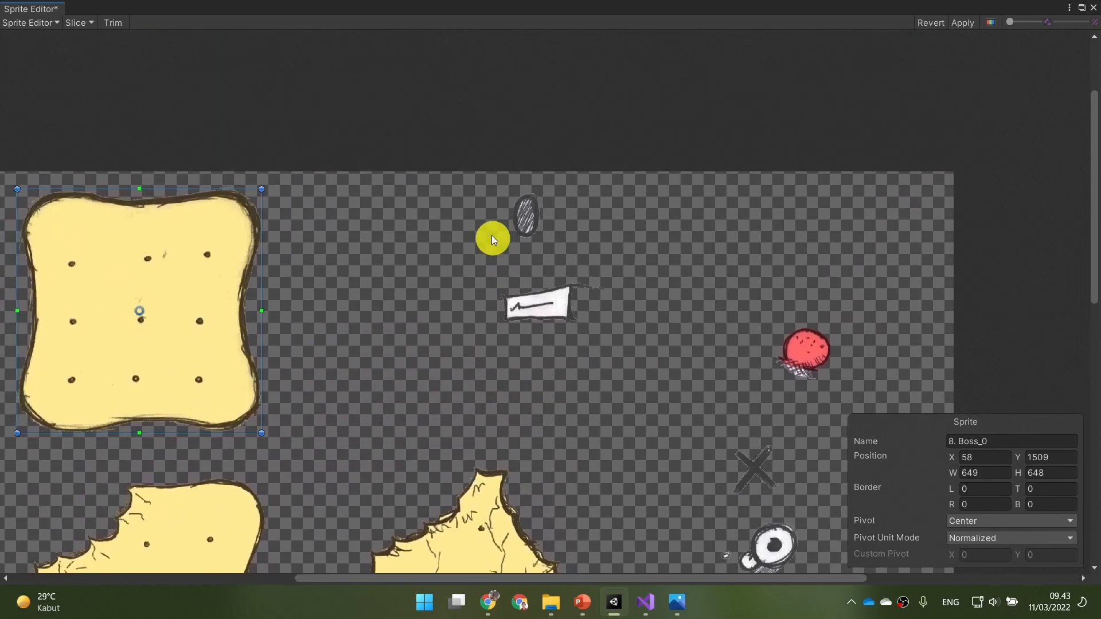
drag(505, 191, 544, 245)
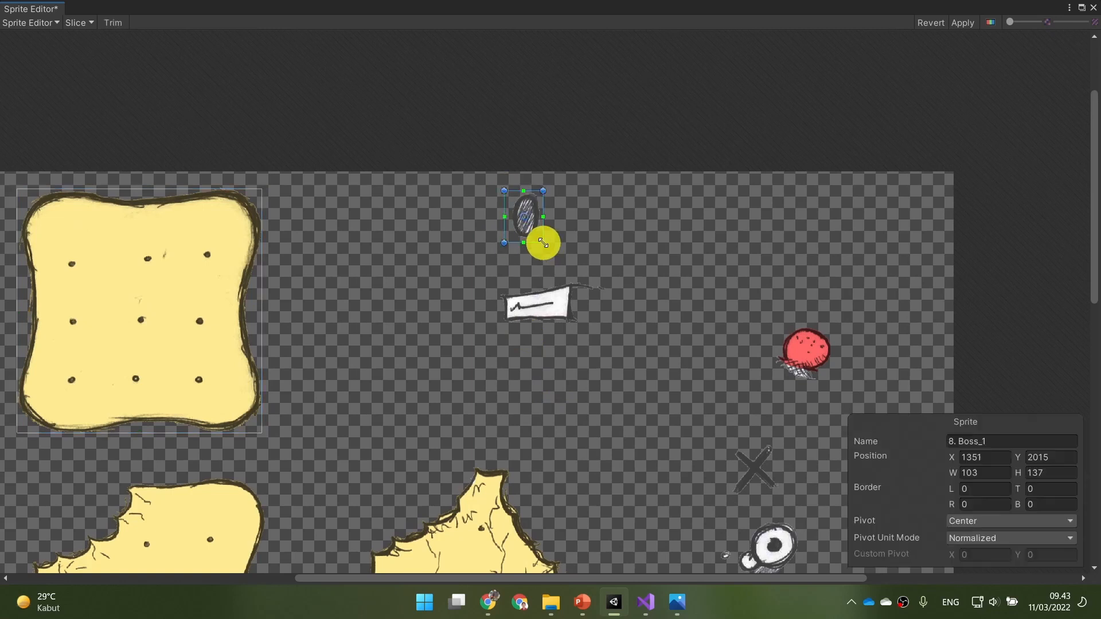
Tighten all four edges of the hatched oval's slice to about 74 by 121 pixels at X 1372, Y 2026
scroll(543, 241, up, 5)
drag(521, 109, 520, 114)
drag(519, 245, 517, 233)
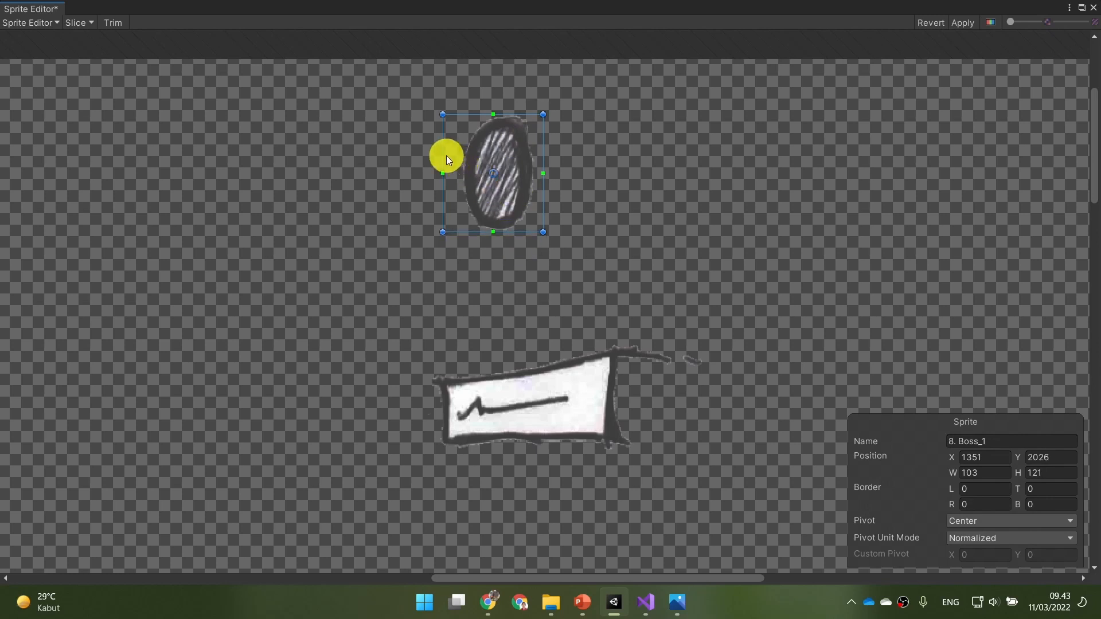
drag(443, 155, 463, 162)
drag(543, 152, 535, 153)
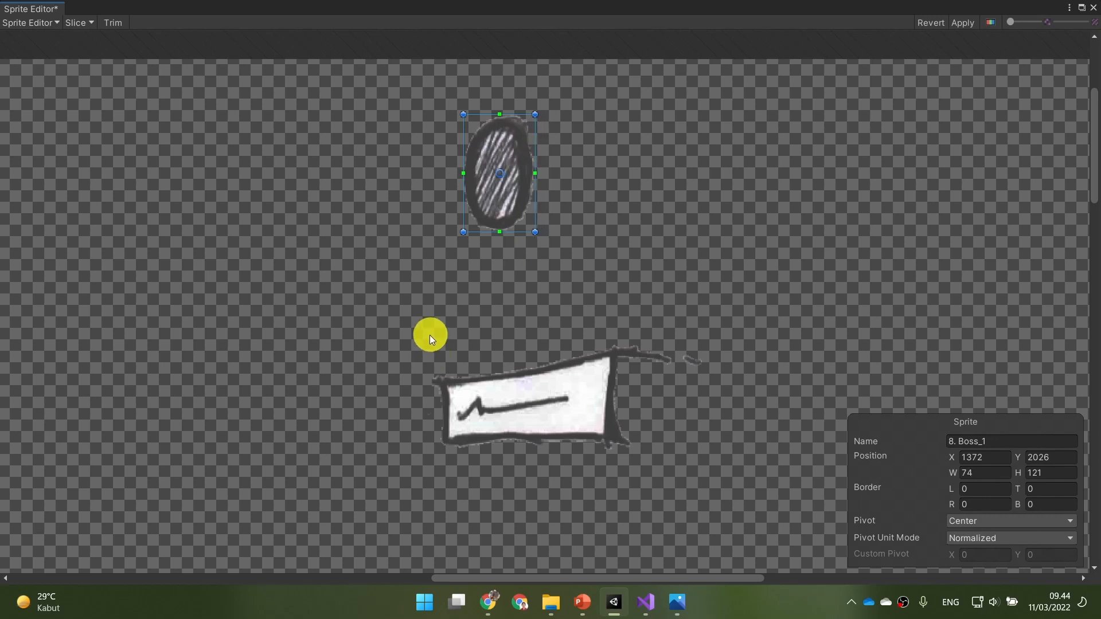
Slice the white rectangular part below the oval and trim its rectangle to about 281 by 108 pixels at X 1338, Y 1805
drag(422, 342, 713, 463)
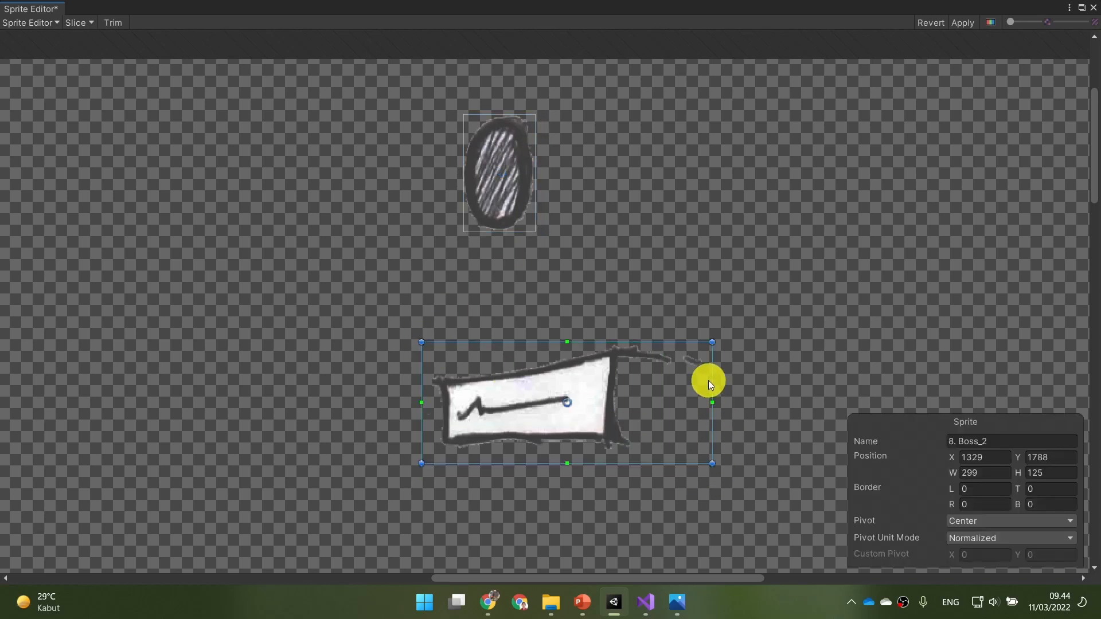
drag(712, 383, 704, 384)
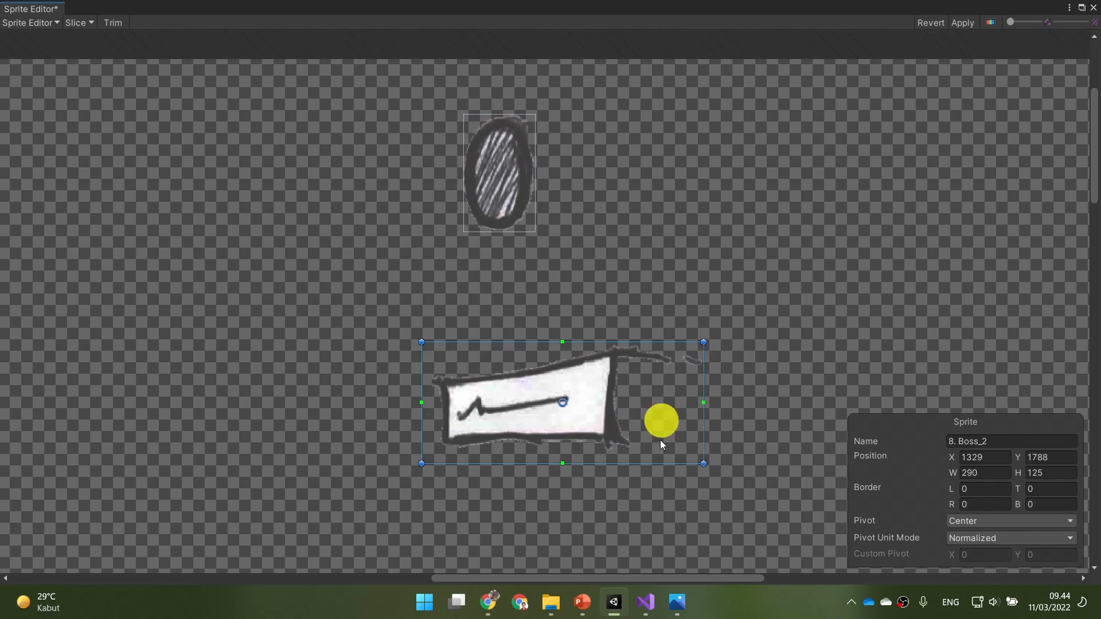
drag(633, 463, 633, 447)
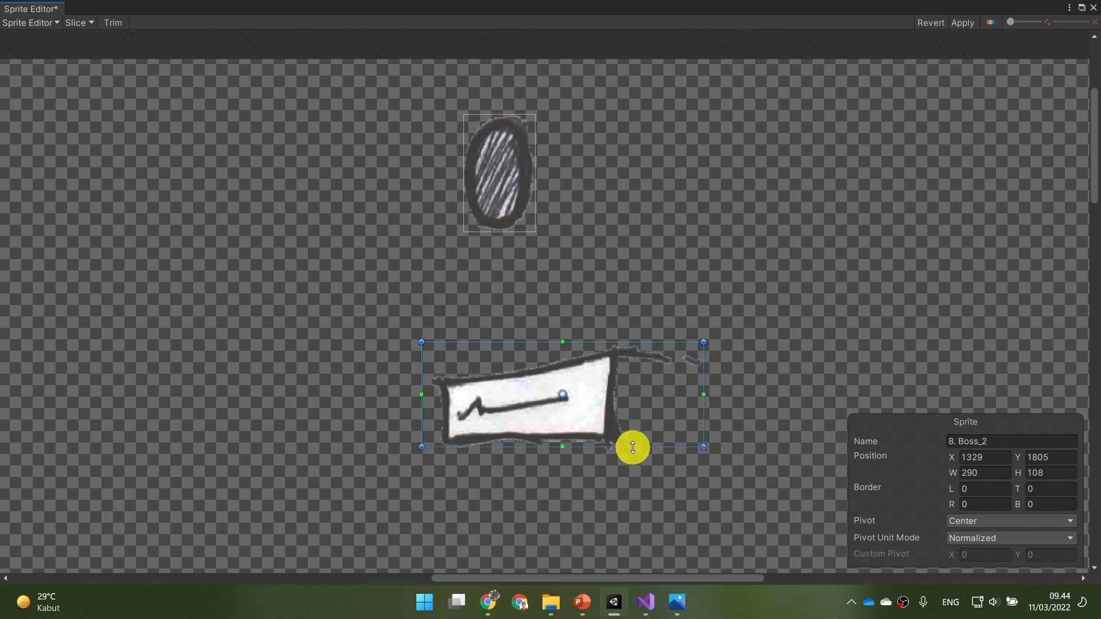
drag(421, 419, 430, 418)
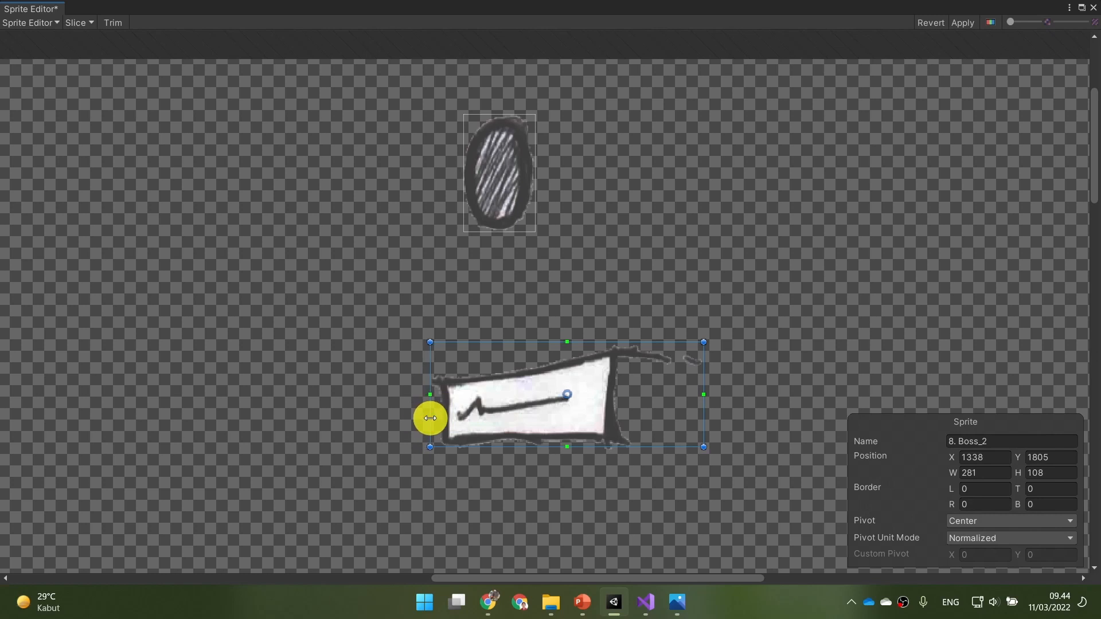
Reduce the white rectangular part's slice height to about 104 pixels and slice the red ball to about 150 by 141 pixels at X 2070, Y 1650
drag(600, 342, 600, 346)
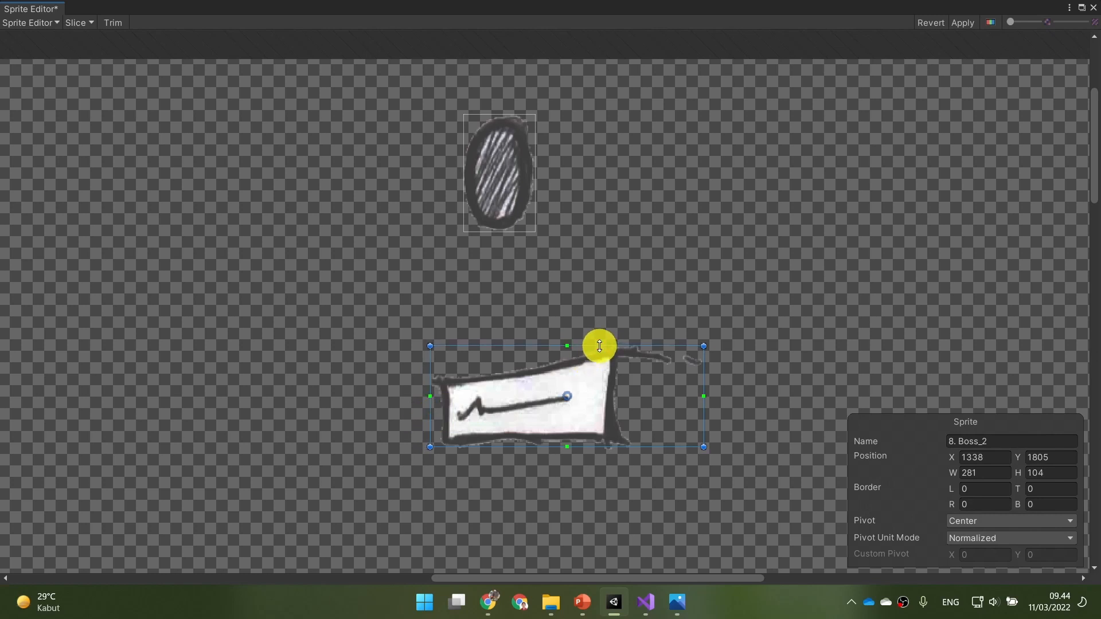
scroll(602, 349, down, 6)
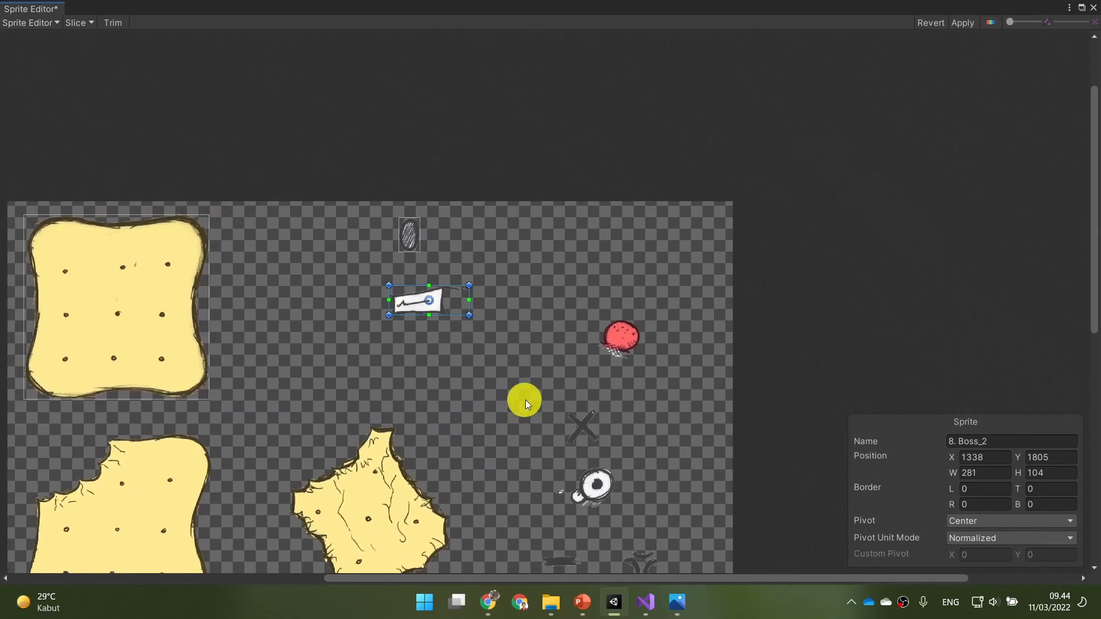
scroll(526, 401, up, 5)
drag(637, 241, 726, 346)
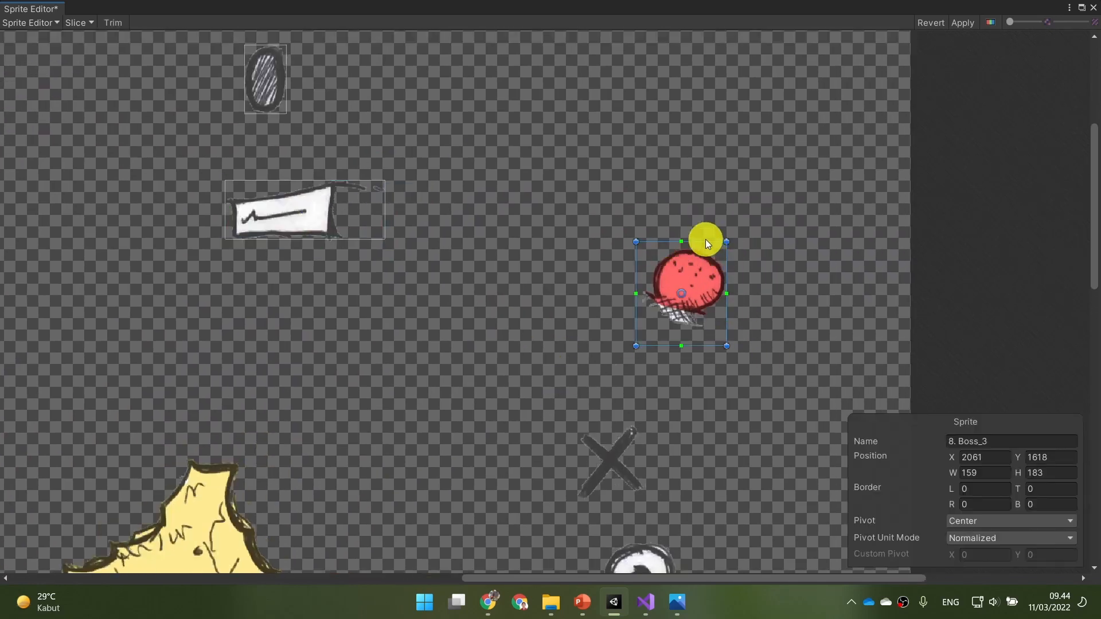
drag(705, 242, 706, 248)
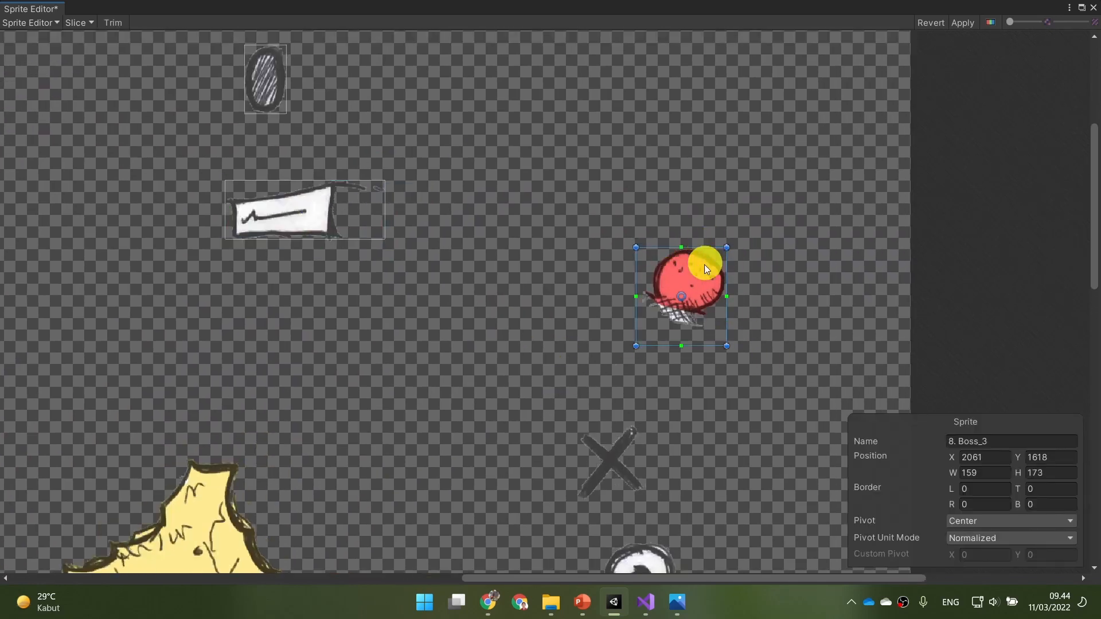
drag(710, 347, 710, 327)
drag(636, 265, 641, 266)
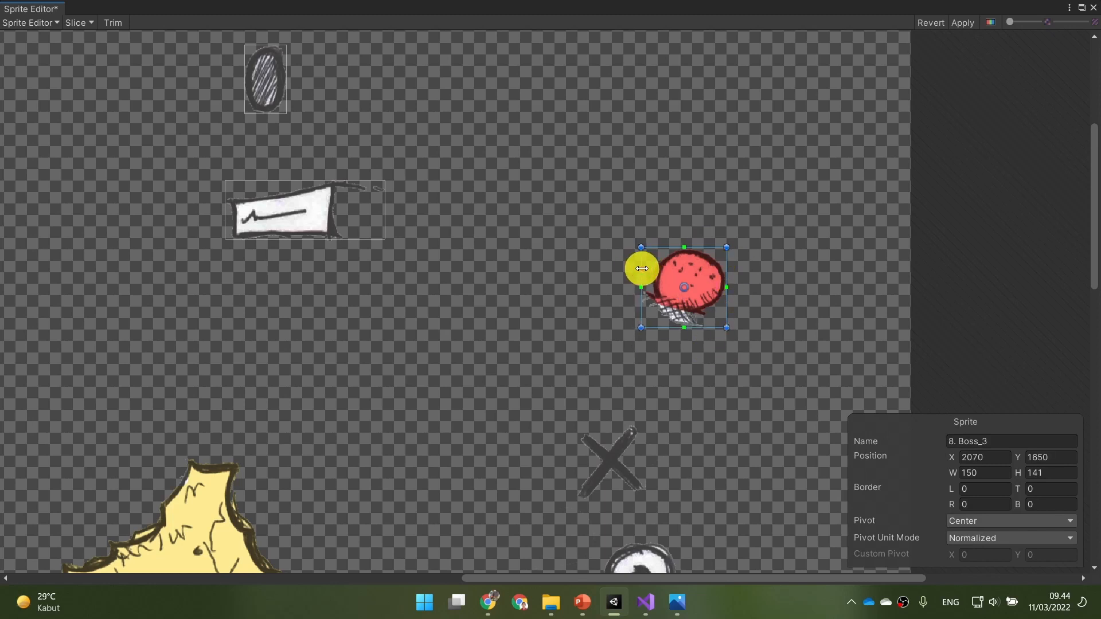
Slice the round open eye with its tear drops and adjust its rectangle to about 209 by 150 pixels at X 1924, Y 1123
middle_drag(688, 504, 677, 361)
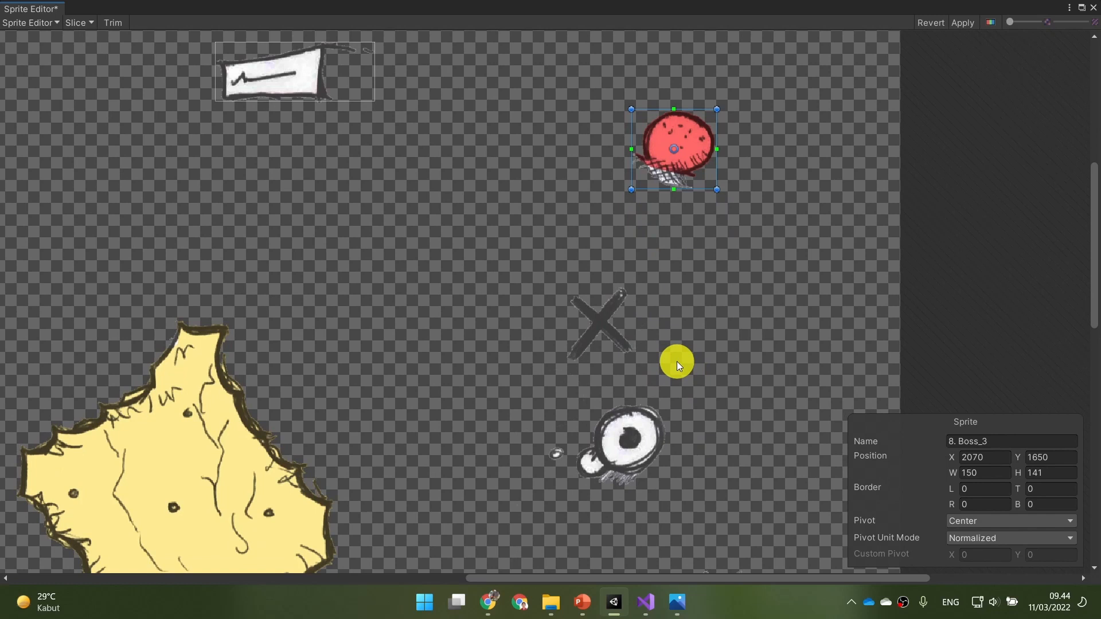
middle_drag(693, 426, 657, 334)
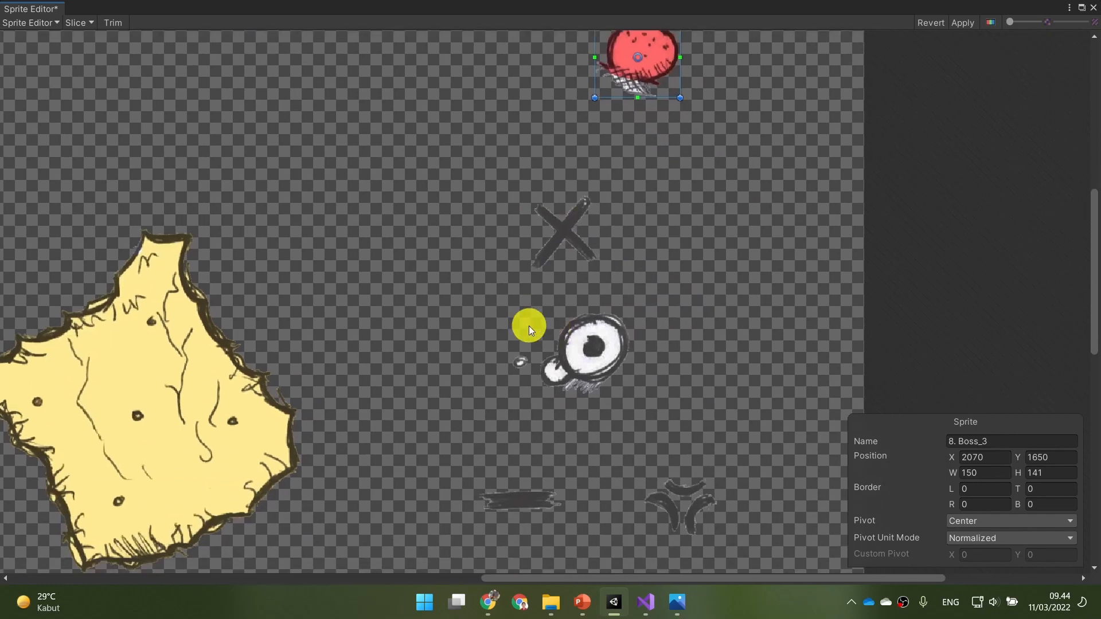
drag(504, 314, 631, 390)
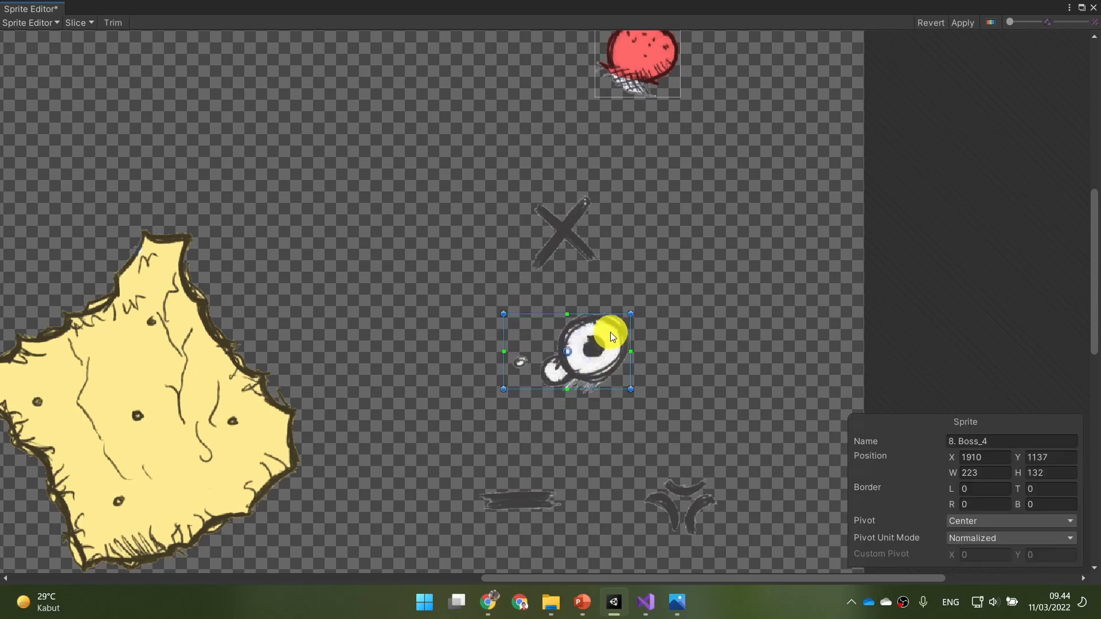
mouse_move(608, 314)
mouse_down()
mouse_move(610, 302)
mouse_move(614, 312)
mouse_up()
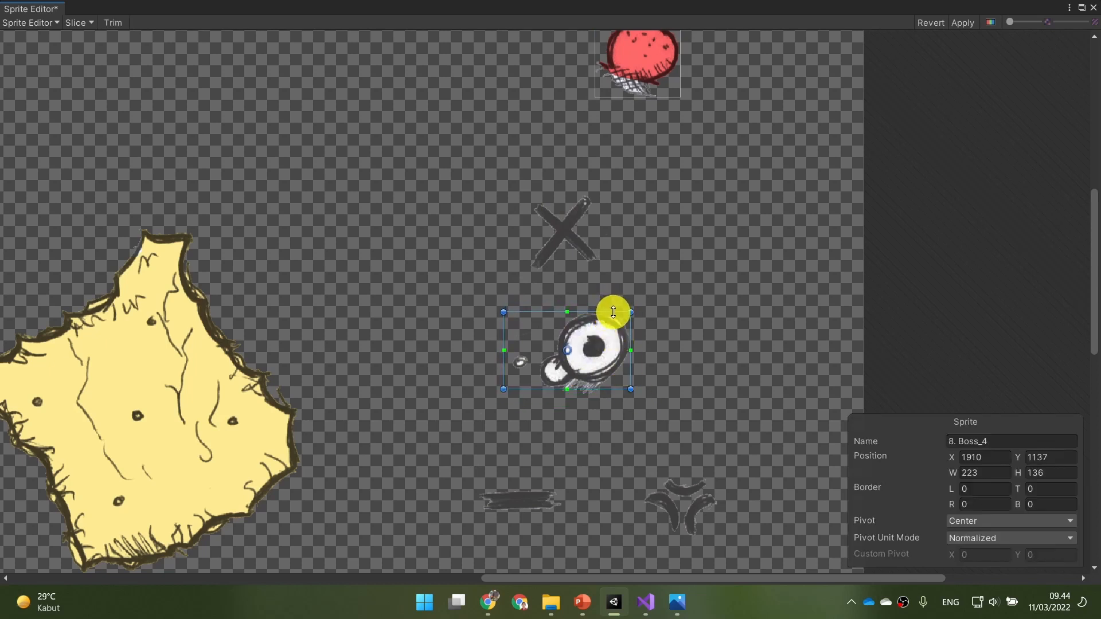
drag(606, 389, 615, 398)
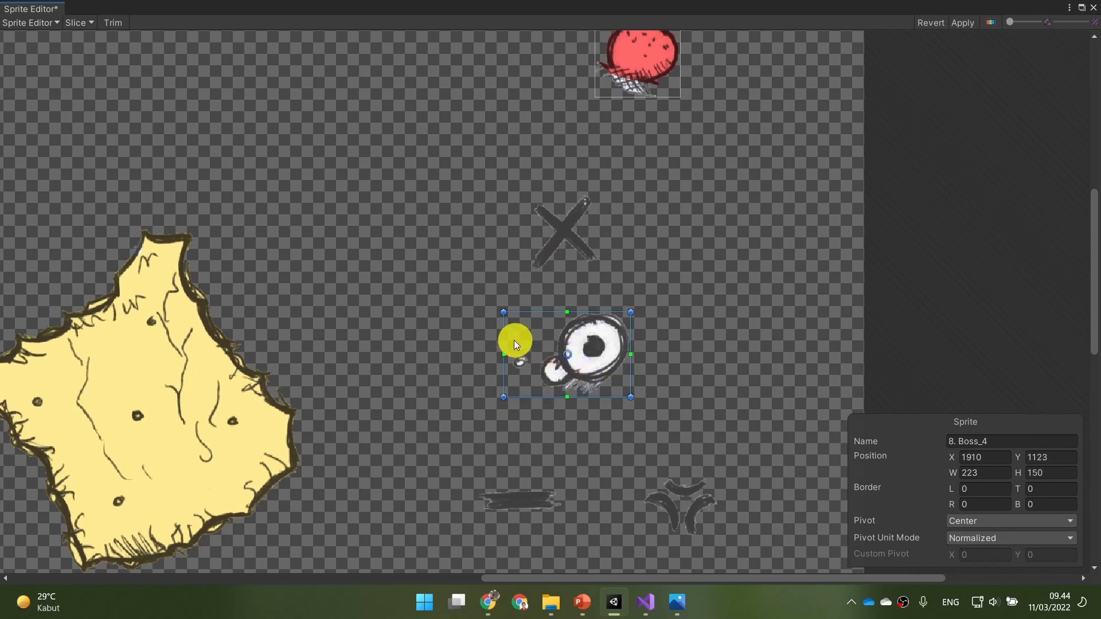
drag(502, 334, 512, 336)
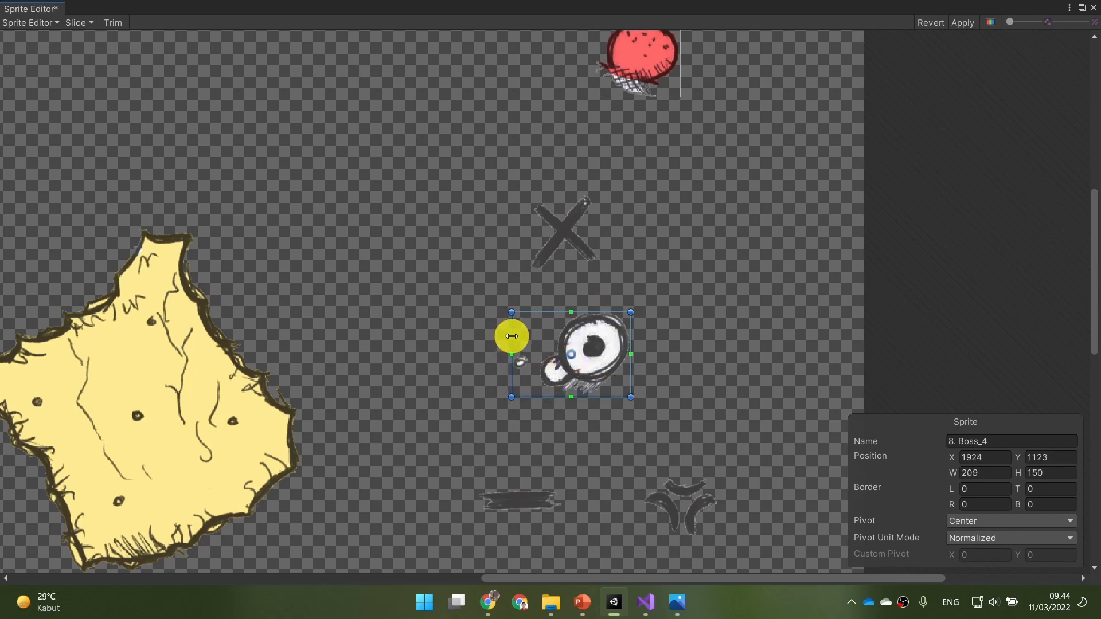
Slice the dark anger mark below the round eye and tighten its rectangle to about 128 by 103 pixels at X 2160, Y 880
middle_drag(606, 503, 532, 428)
drag(561, 398, 658, 472)
drag(639, 398, 641, 402)
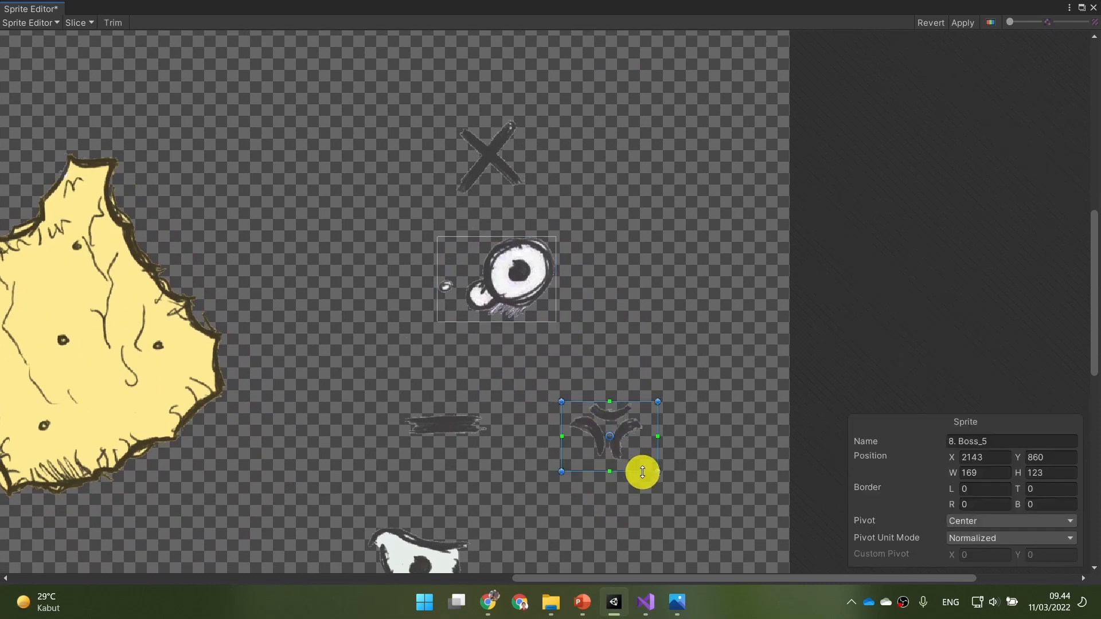
drag(641, 471, 639, 460)
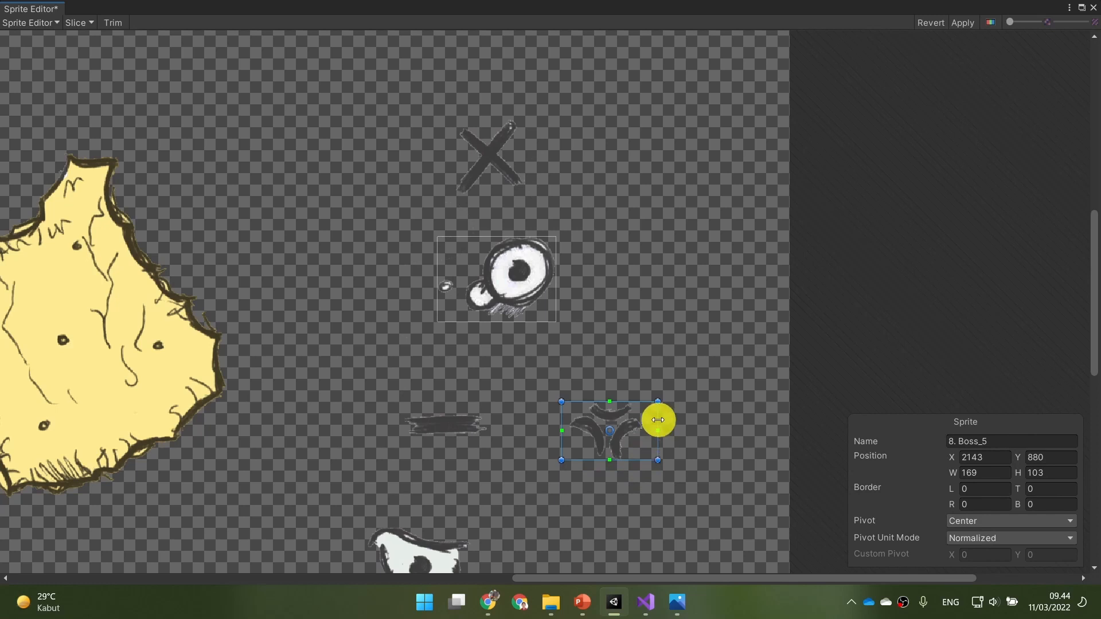
drag(657, 421, 644, 418)
drag(562, 411, 572, 411)
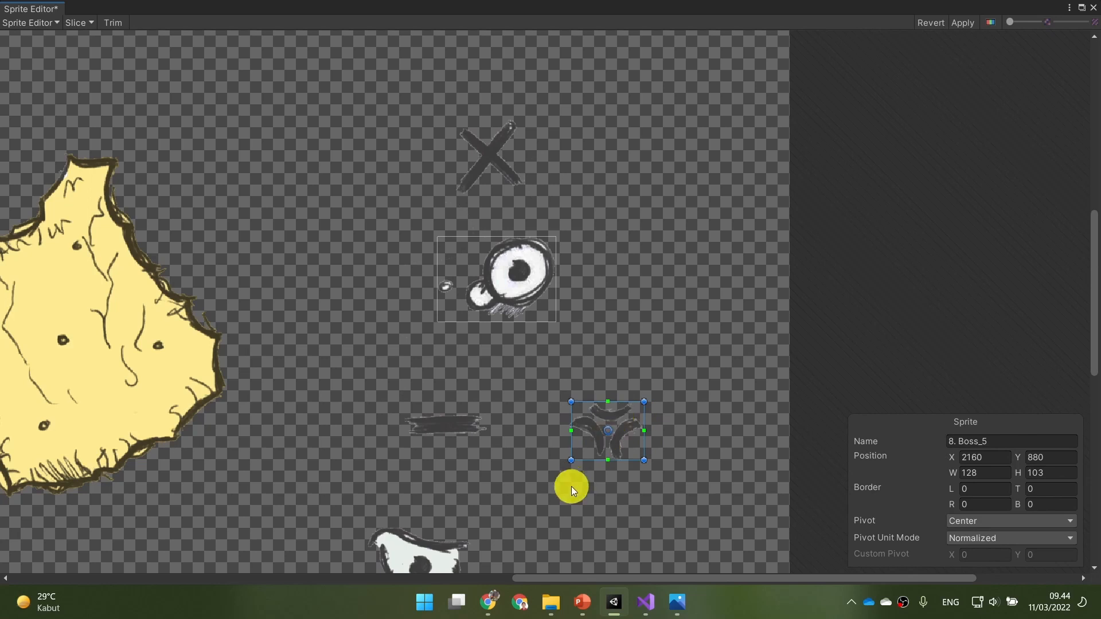
Slice the half-lidded angry eye and tighten its rectangle to about 181 by 132 pixels at X 1802, Y 633
middle_drag(563, 497, 606, 389)
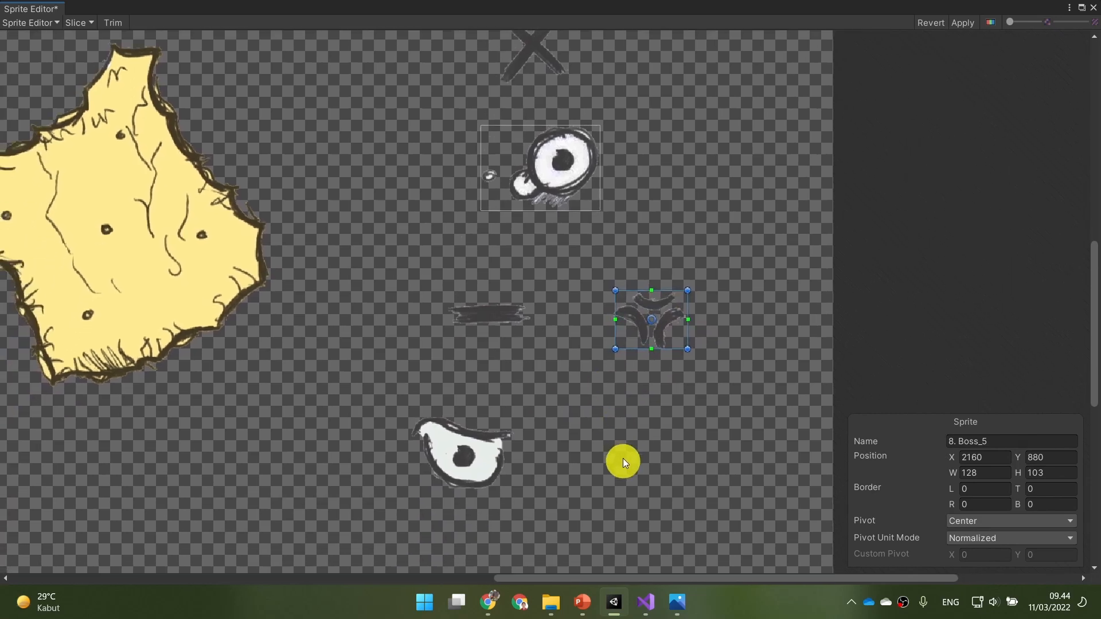
middle_drag(623, 462, 631, 376)
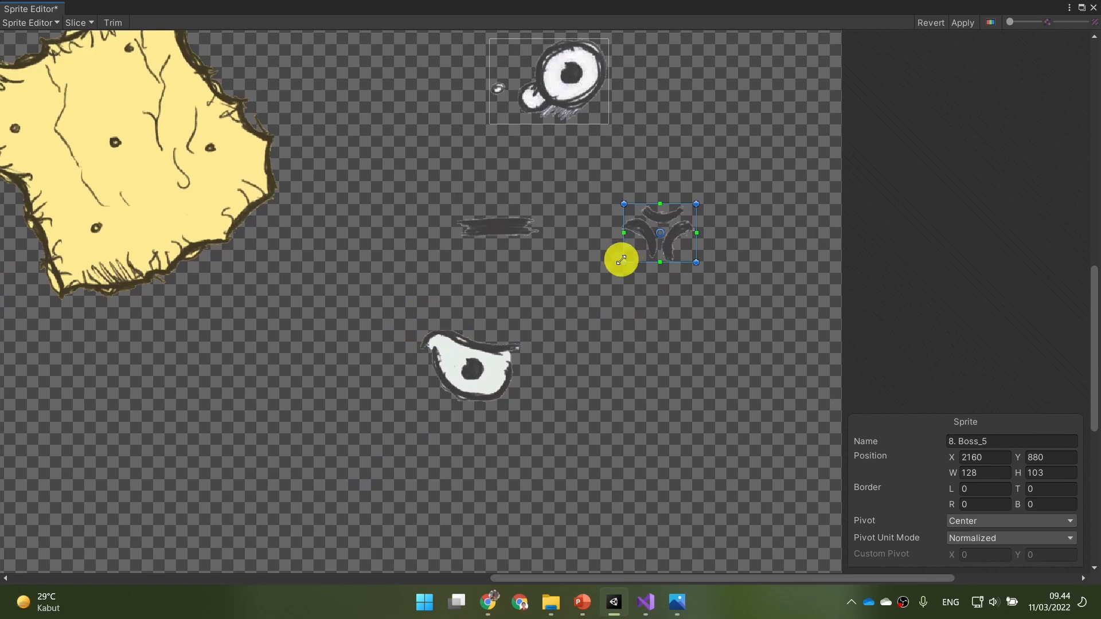
drag(414, 323, 534, 417)
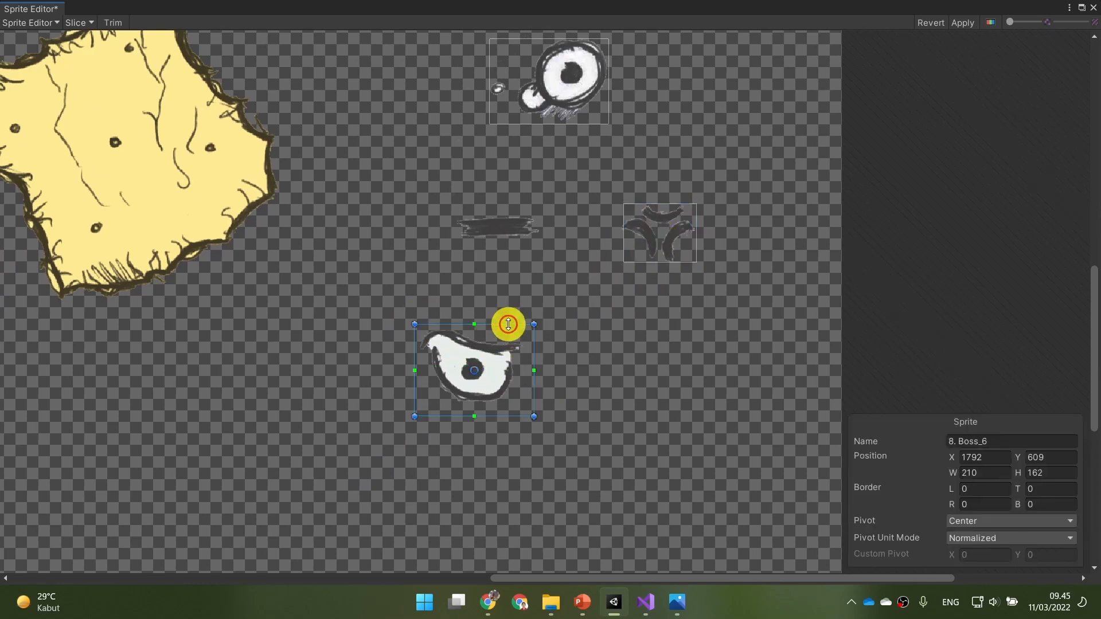
drag(508, 324, 508, 328)
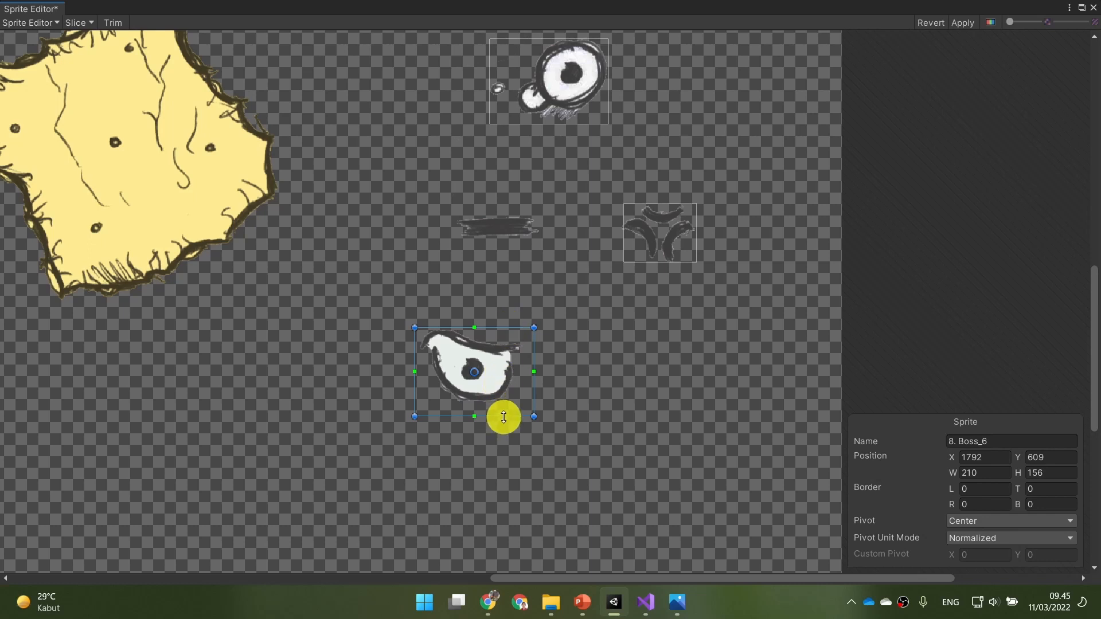
drag(504, 417, 506, 403)
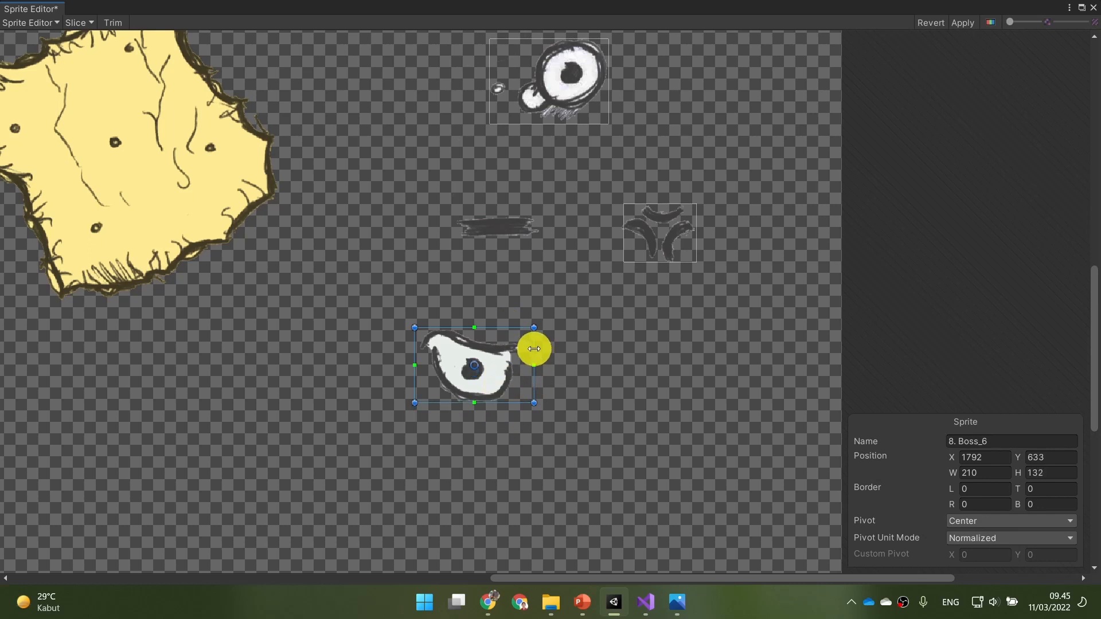
drag(534, 349, 523, 348)
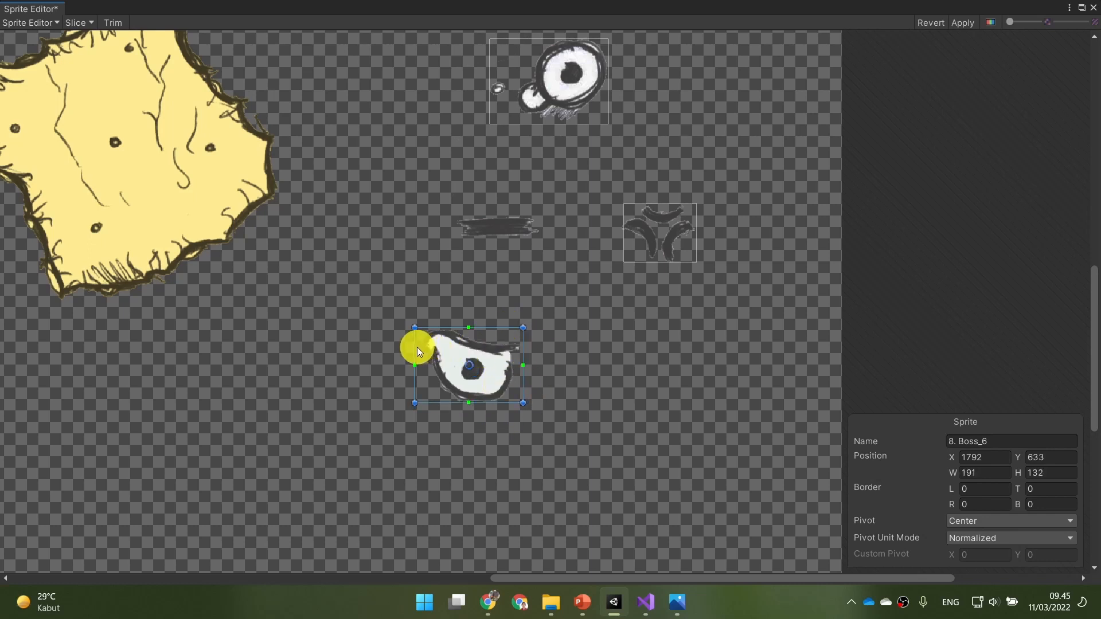
drag(413, 348, 421, 348)
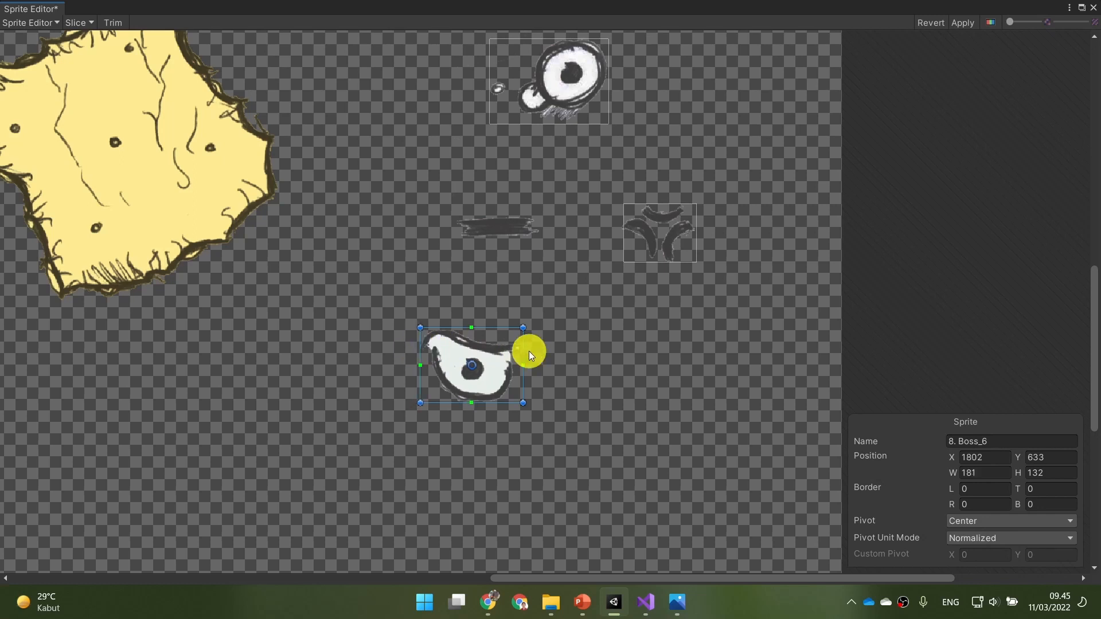
Compare the slices with the Boss slide in PowerPoint, and apply the slicing in Unity before closing the Sprite Editor
scroll(529, 351, down, 6)
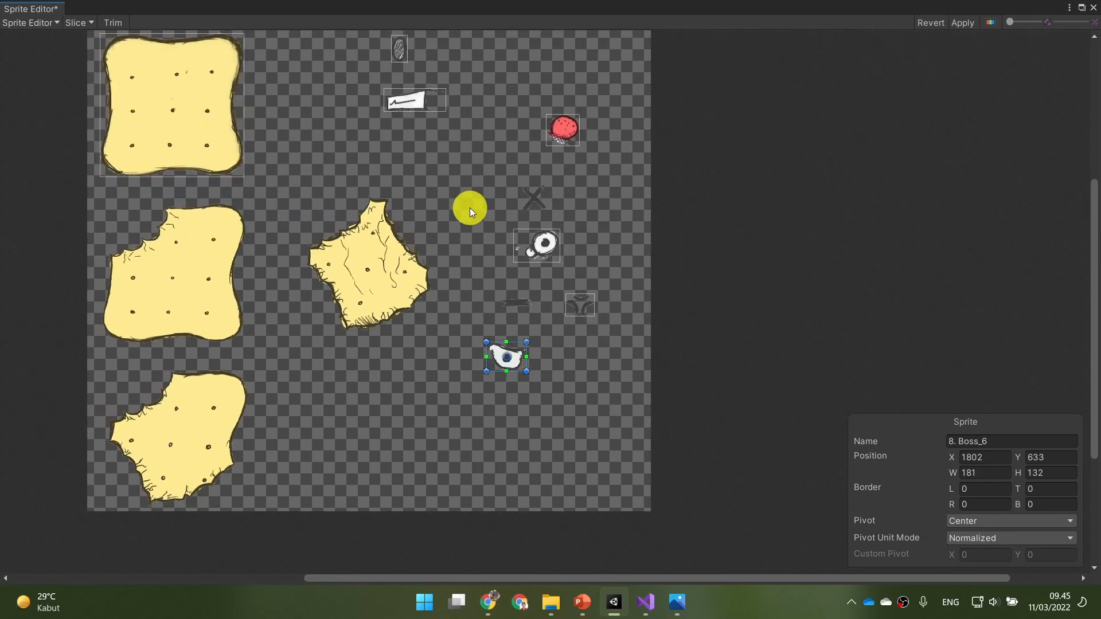
middle_drag(469, 208, 539, 249)
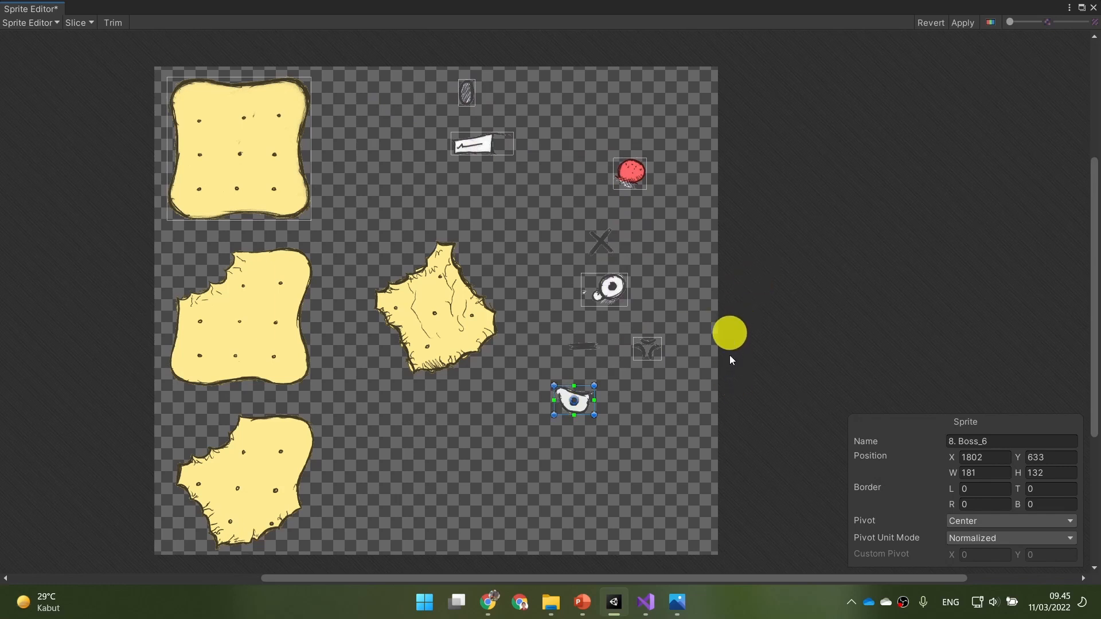
click(583, 602)
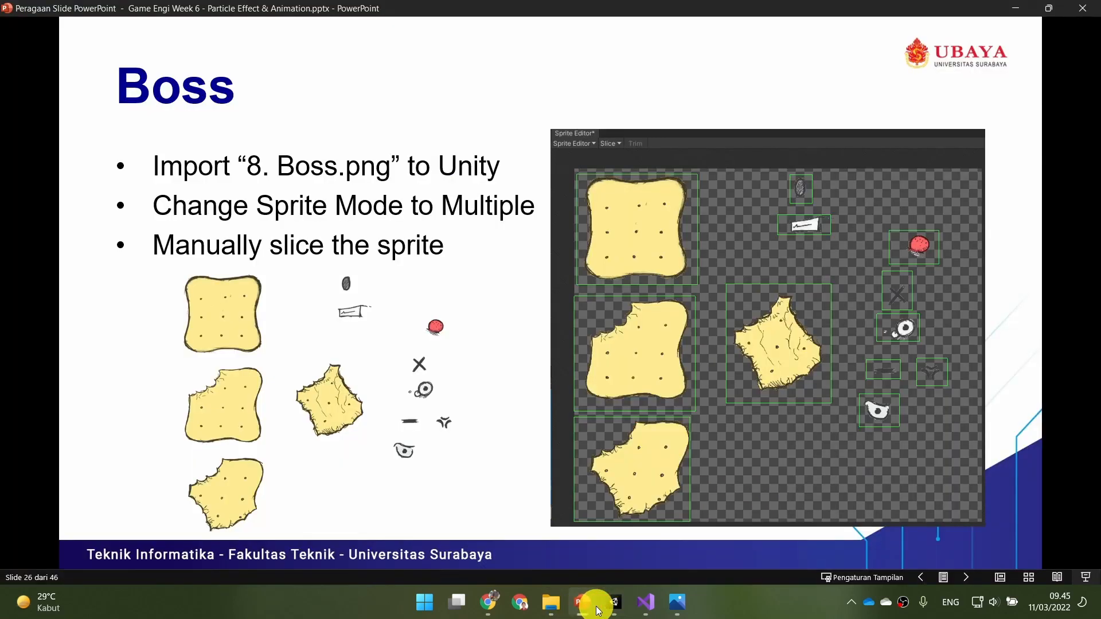
click(613, 602)
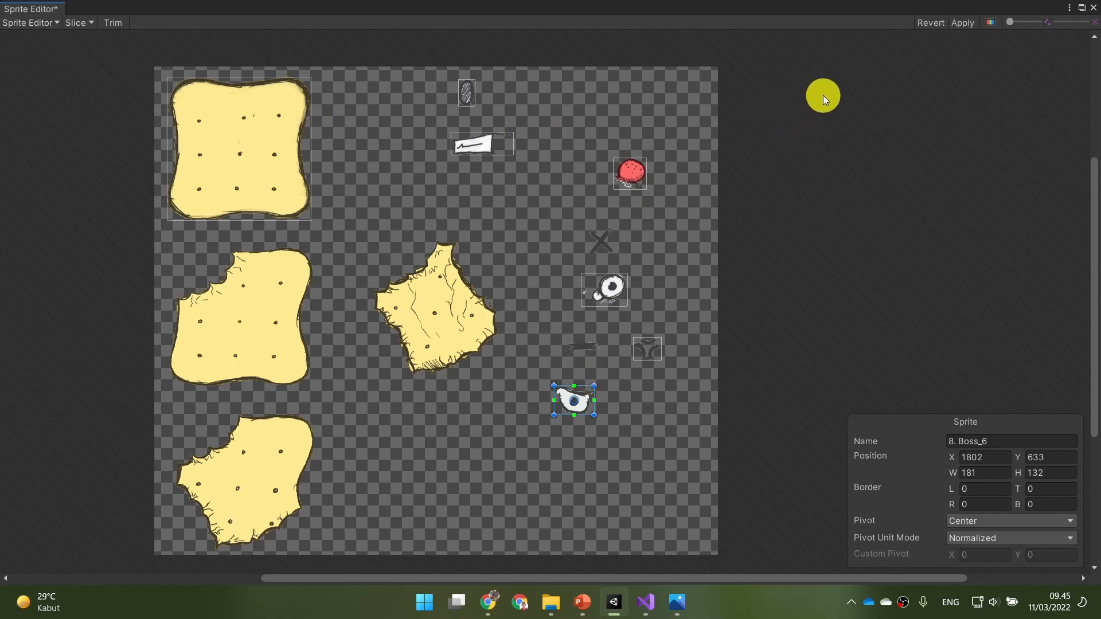
click(966, 24)
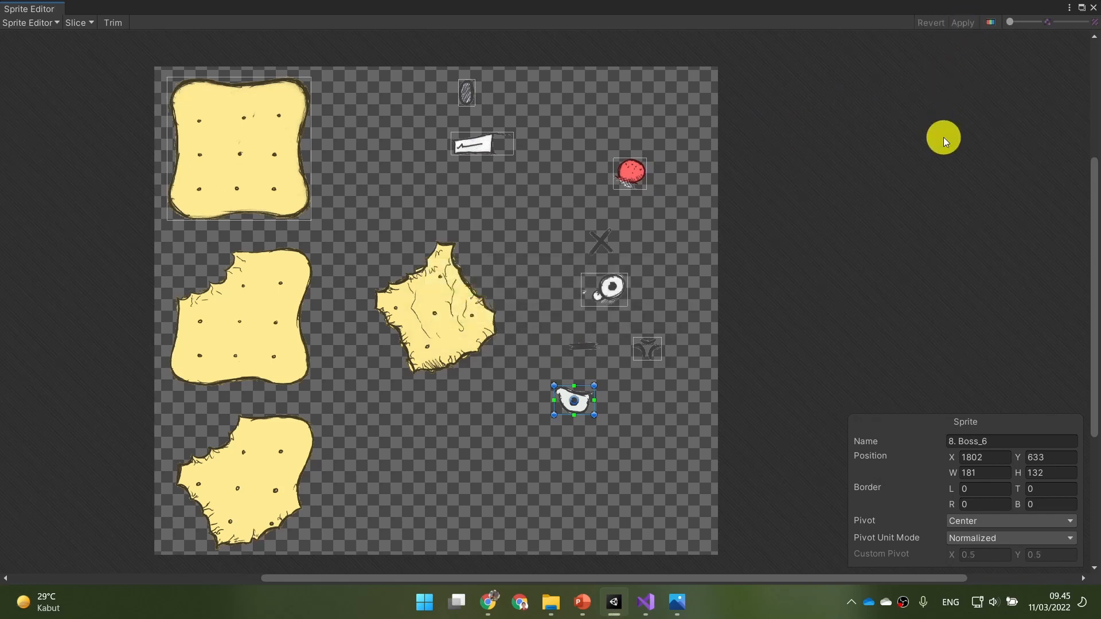
click(1093, 9)
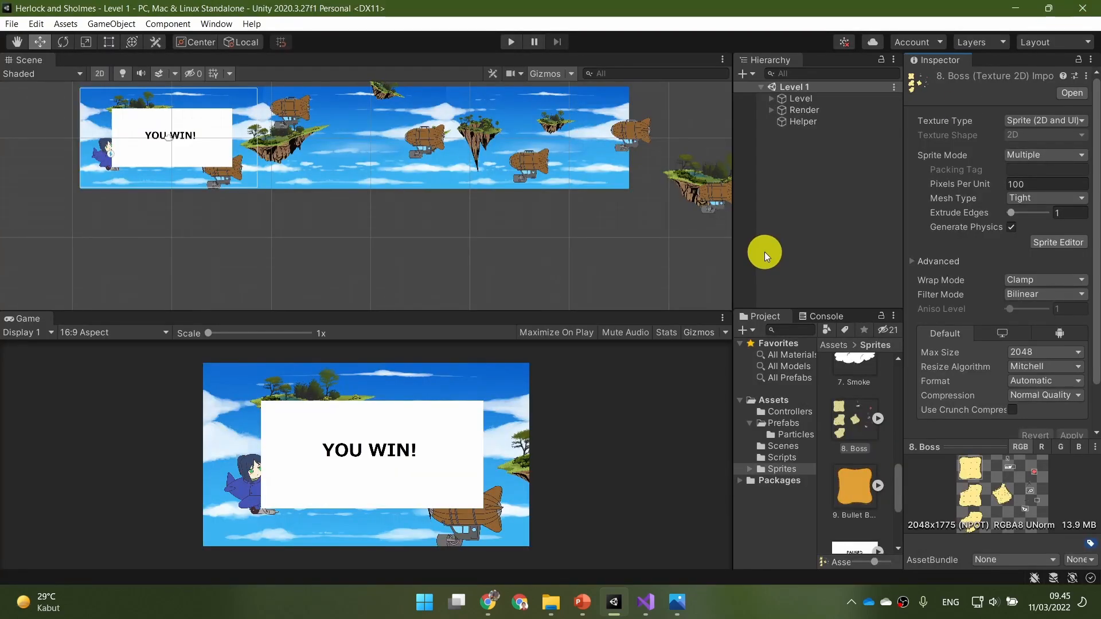
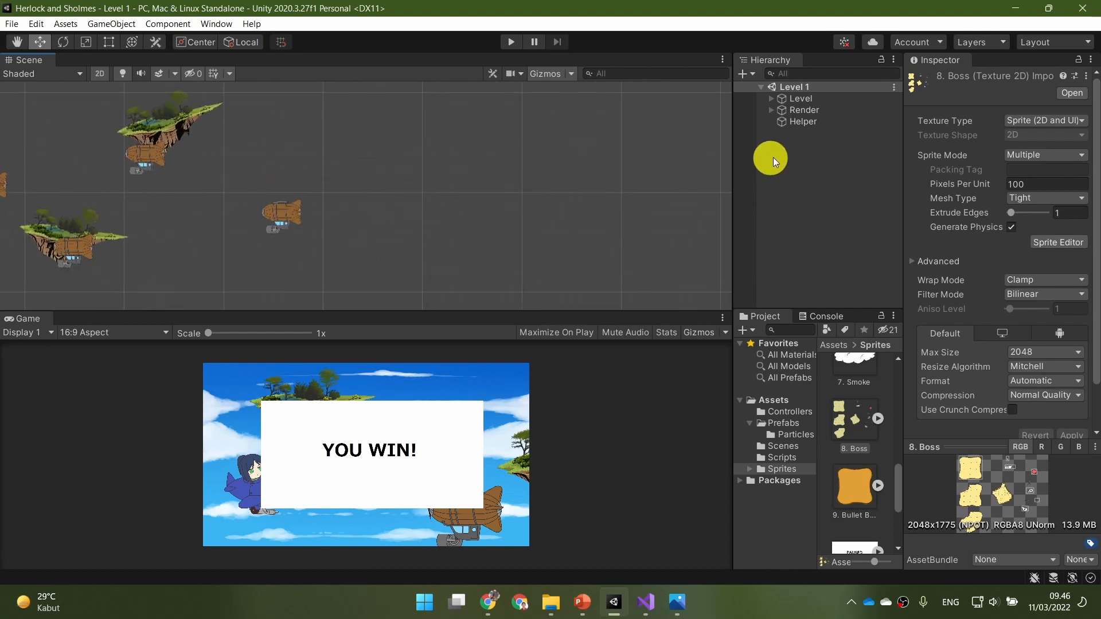
Create an empty object named Boss in the Level 1 scene and move it to about X 91.58, Y -0.05
right_click(795, 161)
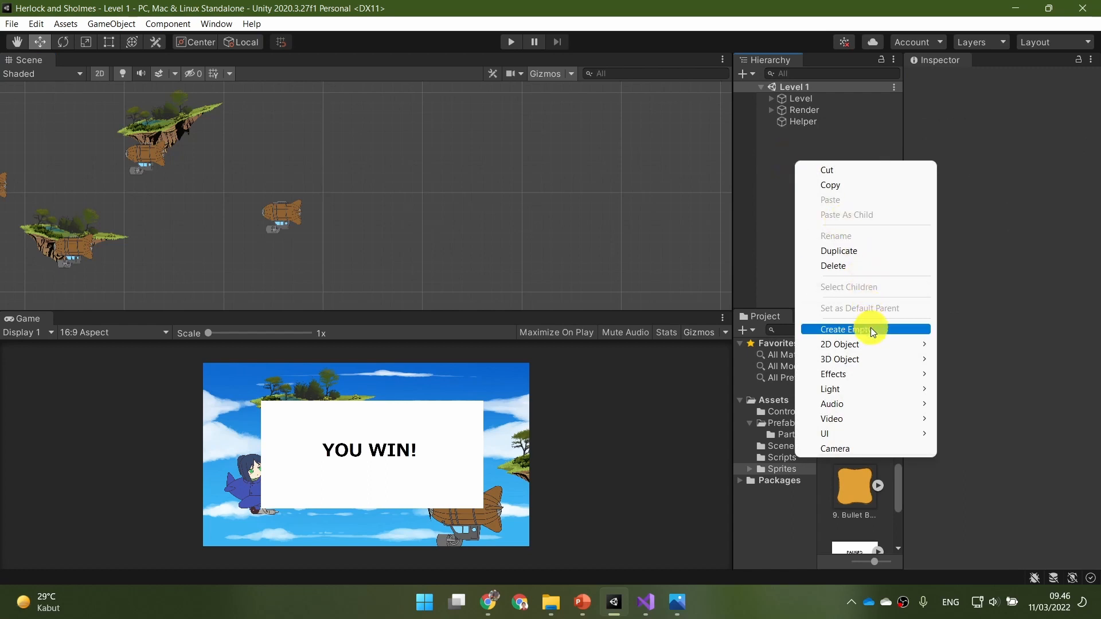
click(870, 328)
text(Boss)
key(Return)
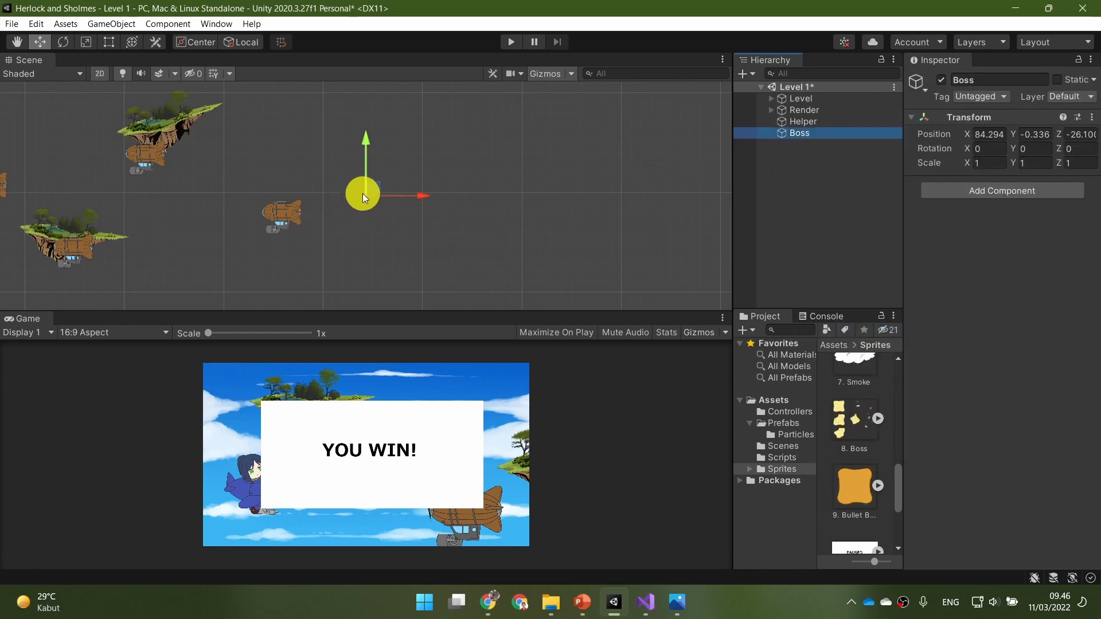
drag(373, 184, 449, 180)
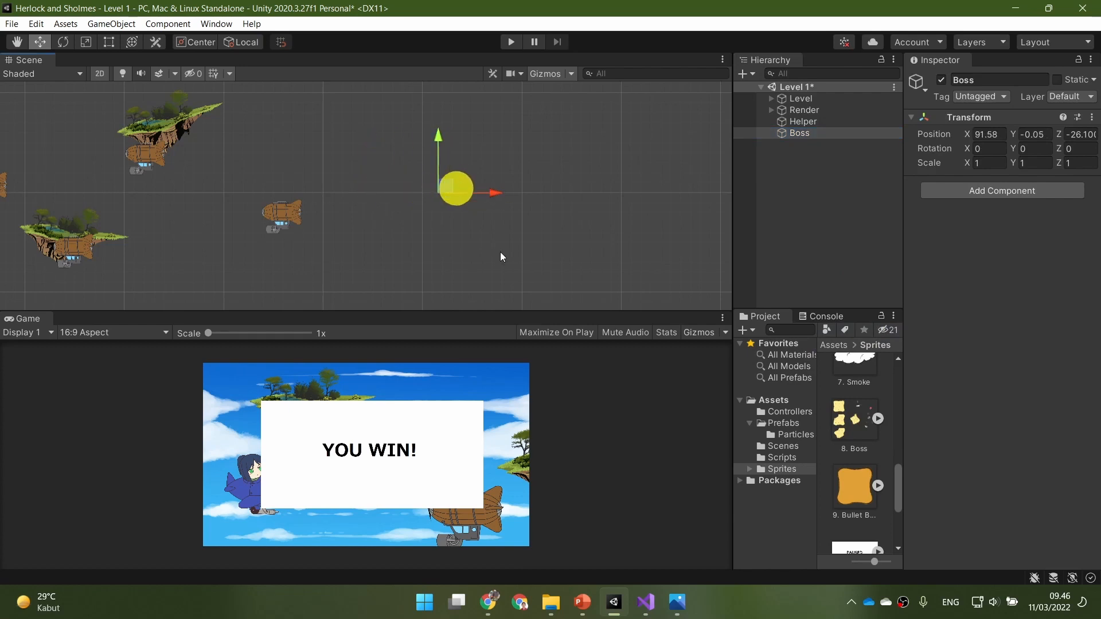
Check the Object slide in PowerPoint, and add a Rigidbody 2D component to Boss in Unity
click(589, 606)
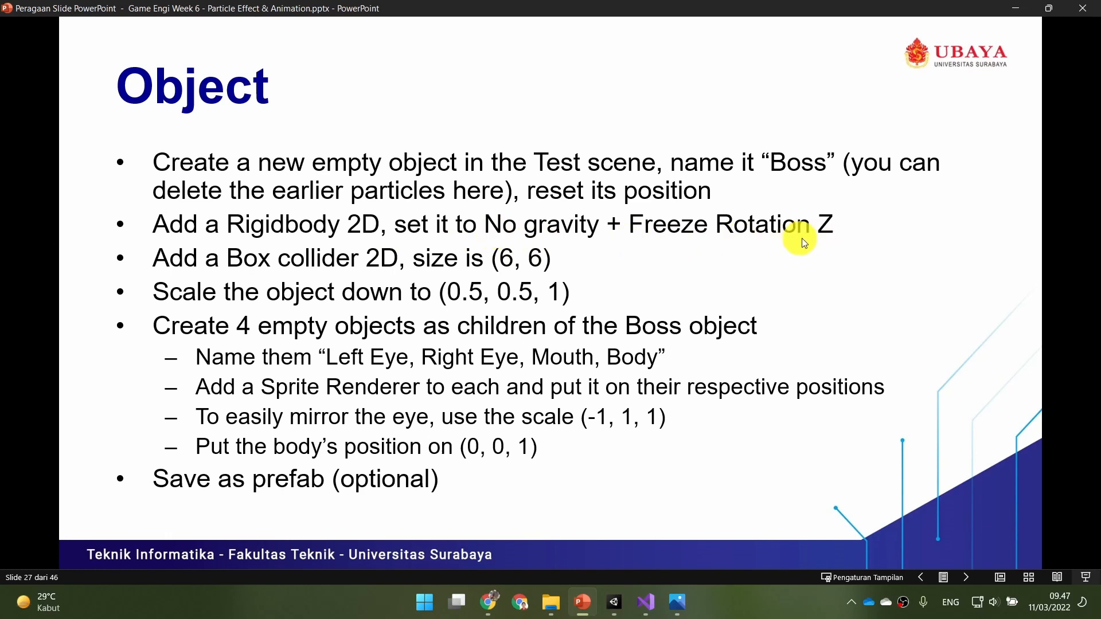
click(614, 603)
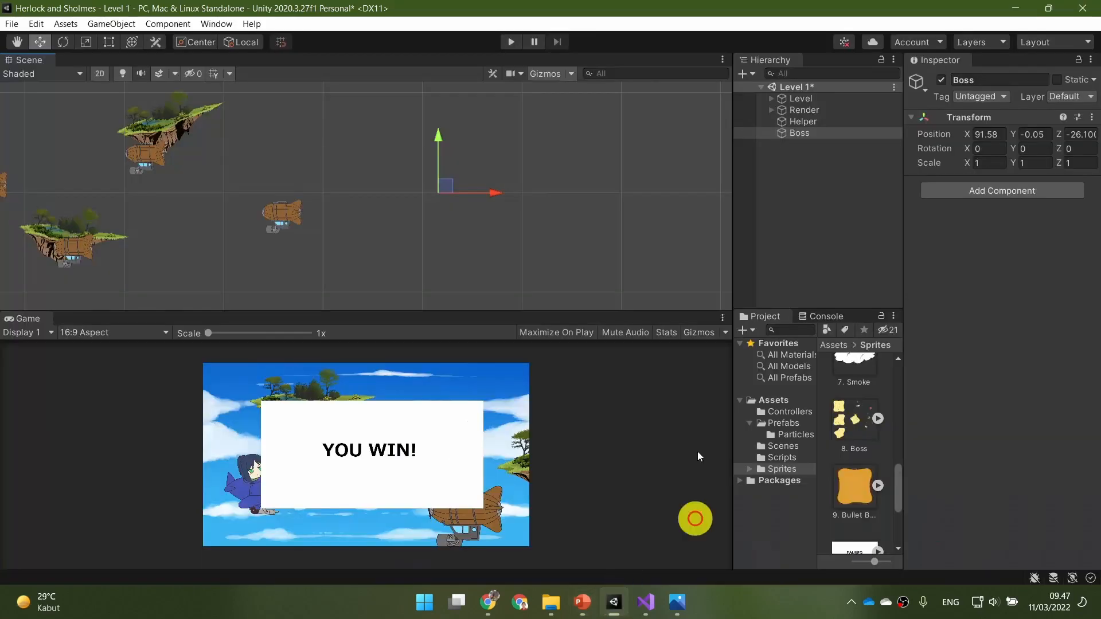
click(1014, 190)
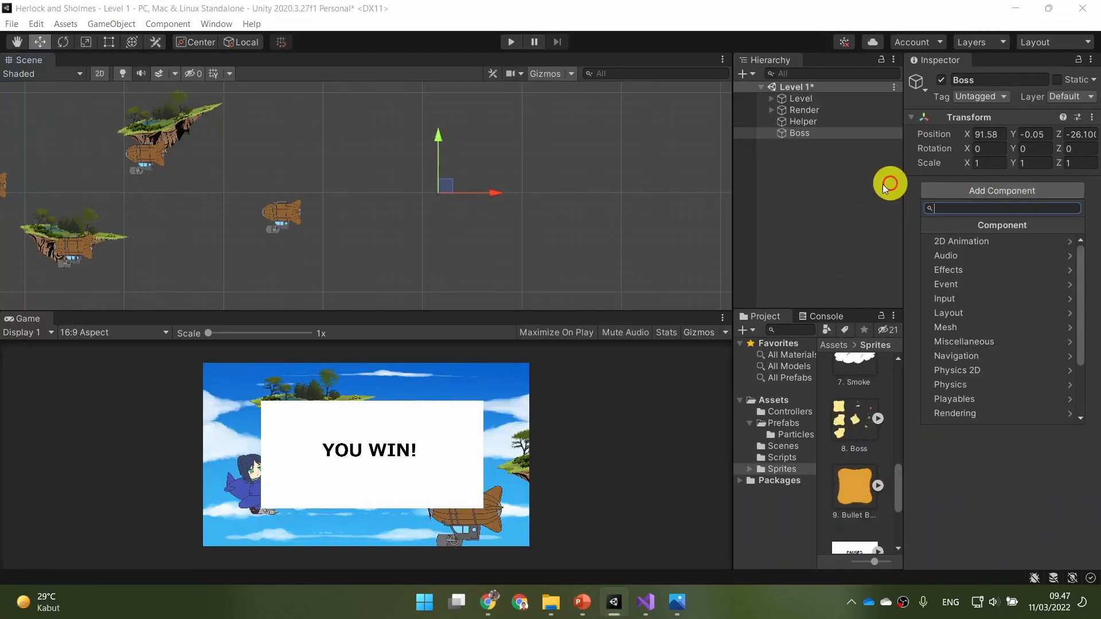
text(r)
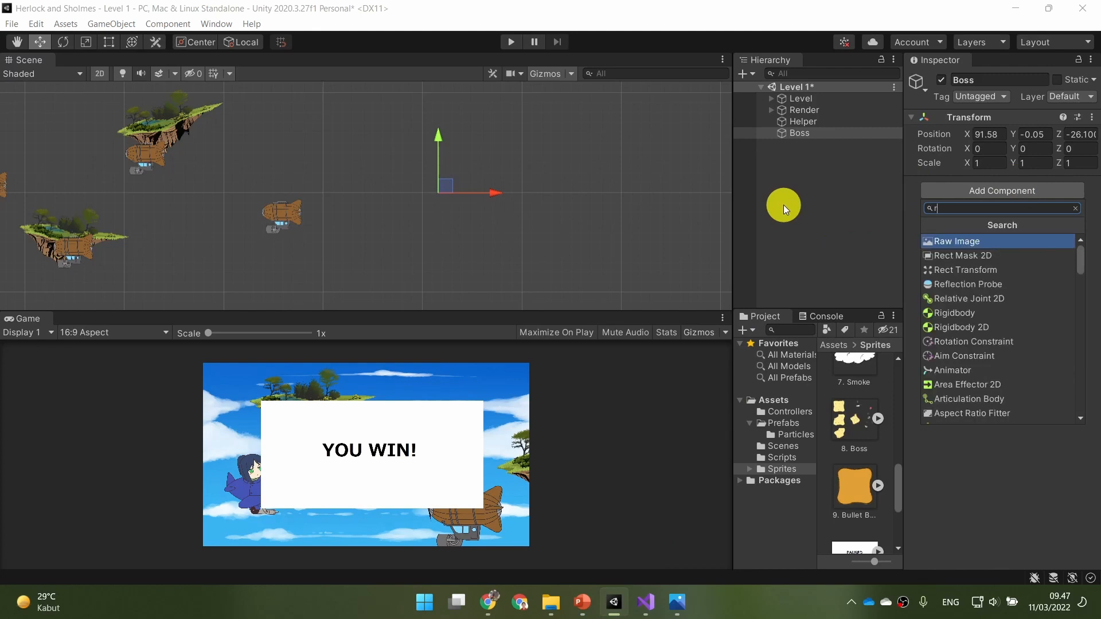
text(igid)
key(Down)
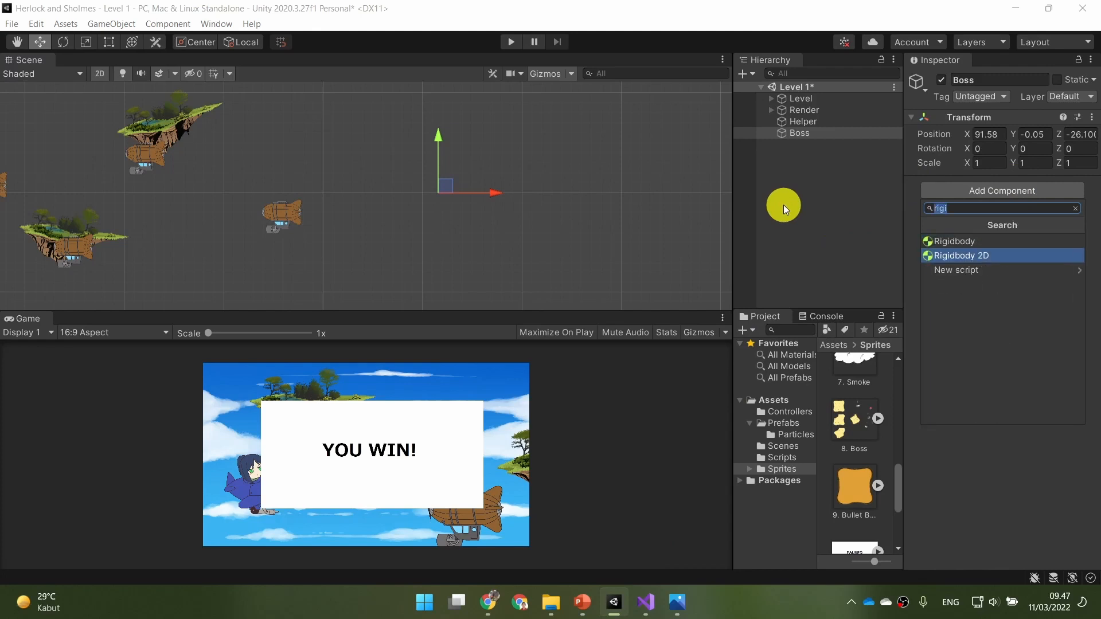
key(Return)
Set the Boss Rigidbody 2D's gravity scale to 0 and freeze its Z rotation
click(915, 183)
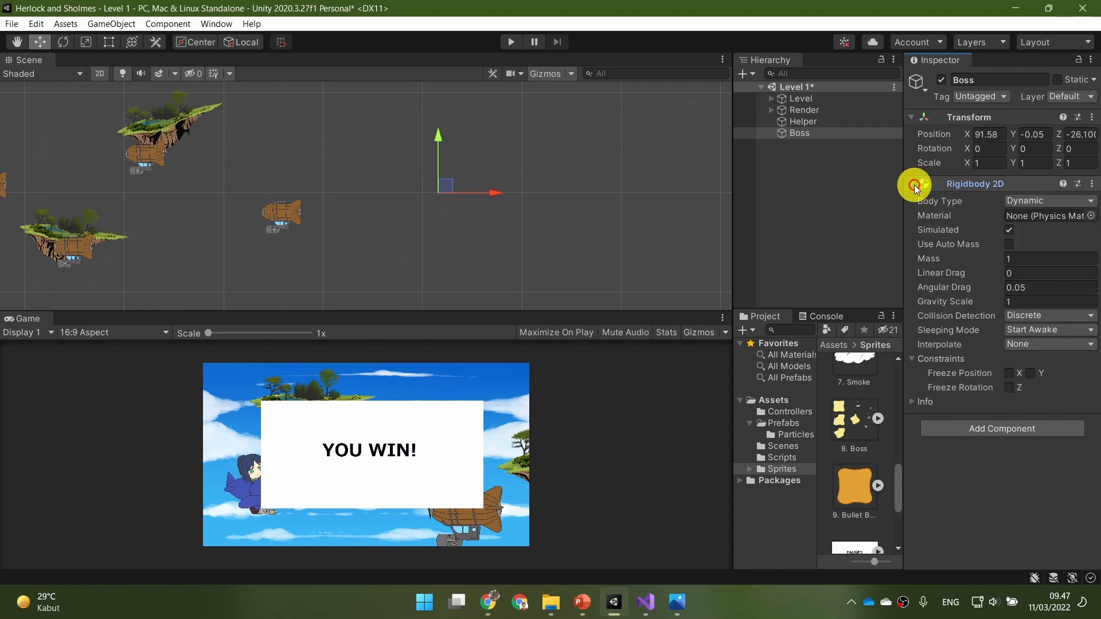
click(1041, 301)
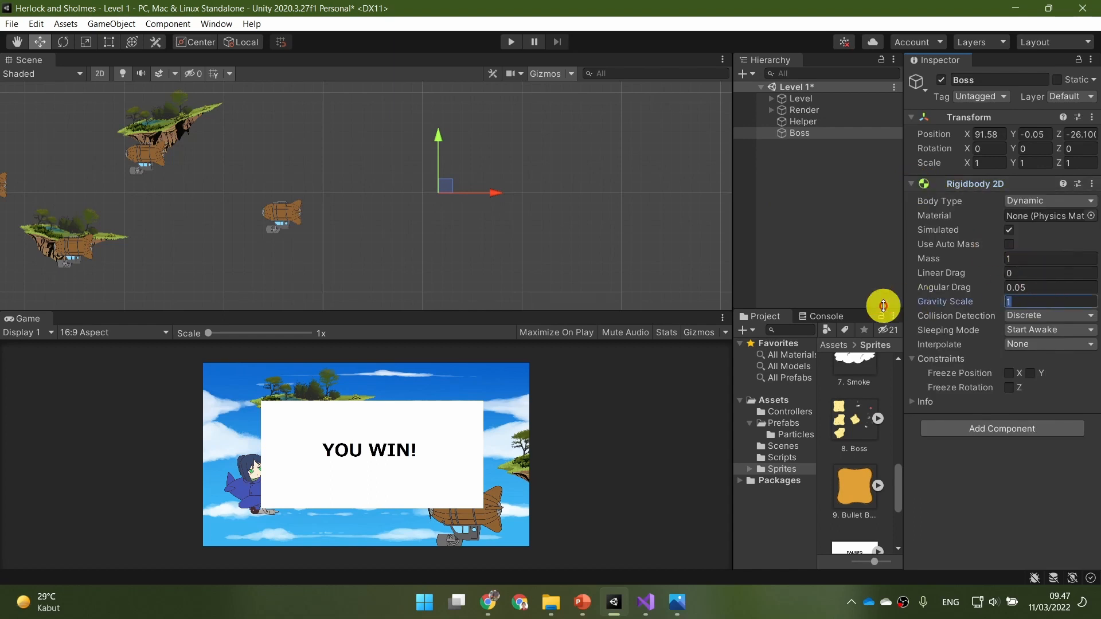
click(1010, 388)
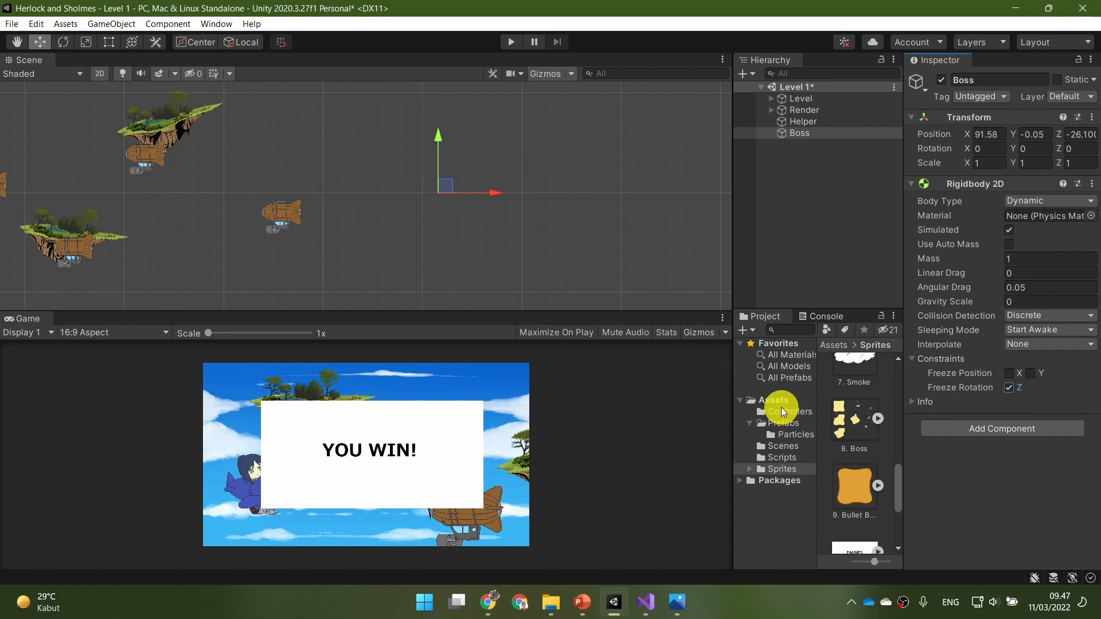
Check the collider instruction on the PowerPoint slide, and add a Box Collider 2D component to Boss in Unity
click(584, 603)
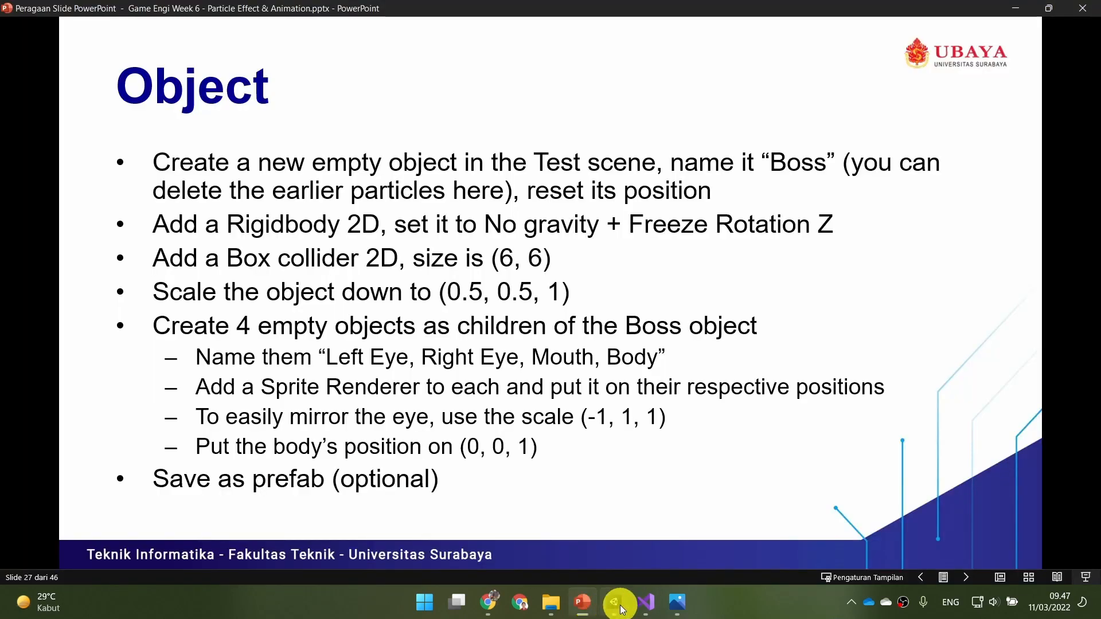
click(614, 602)
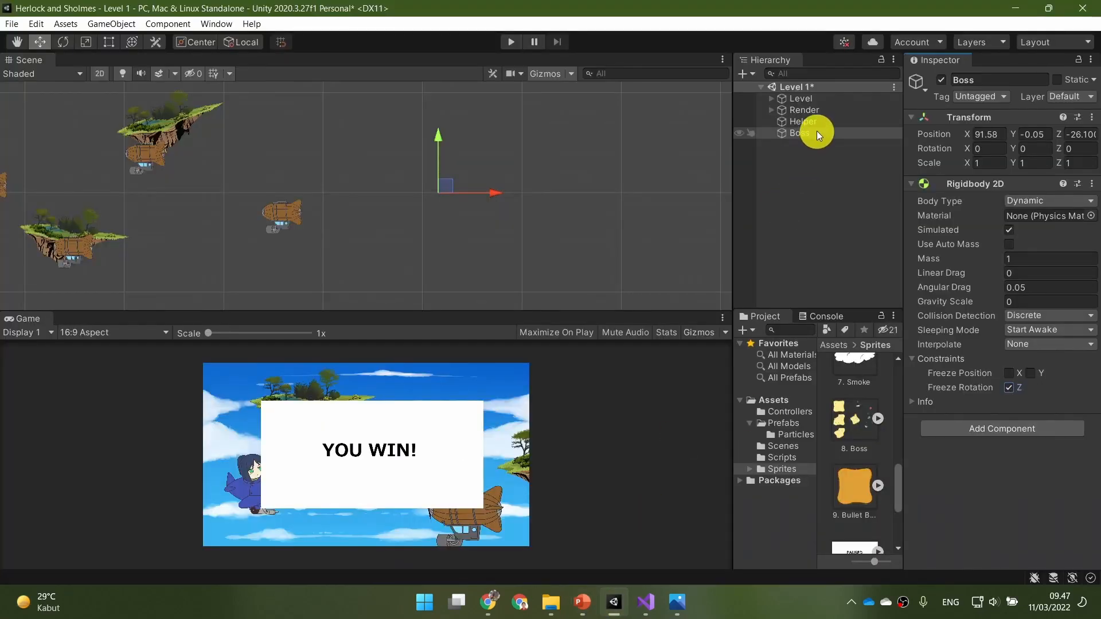
click(990, 430)
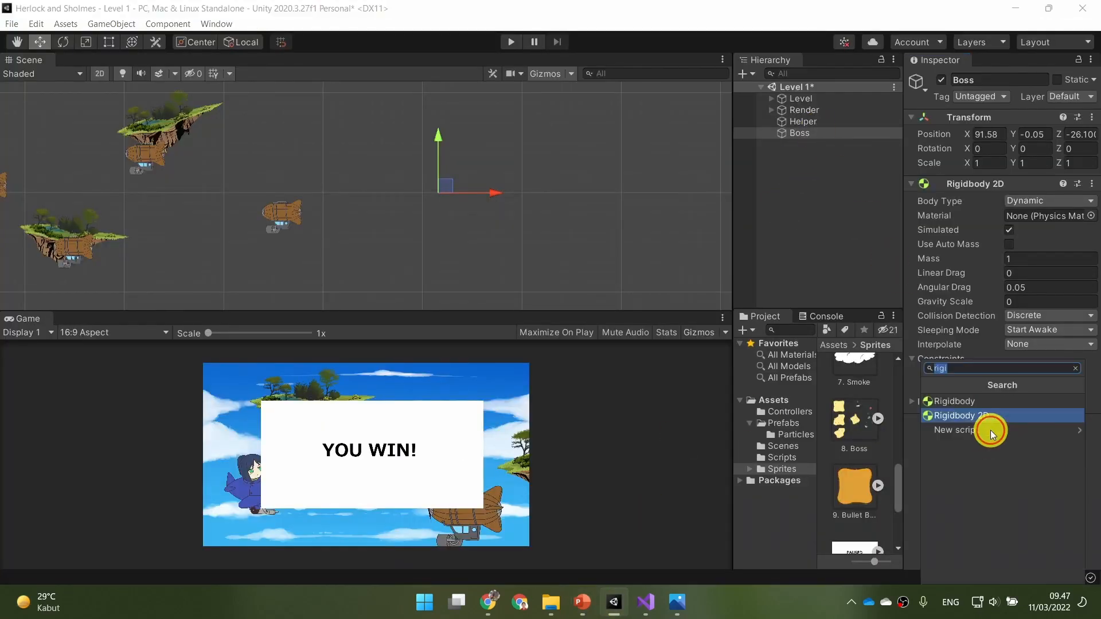
text(box)
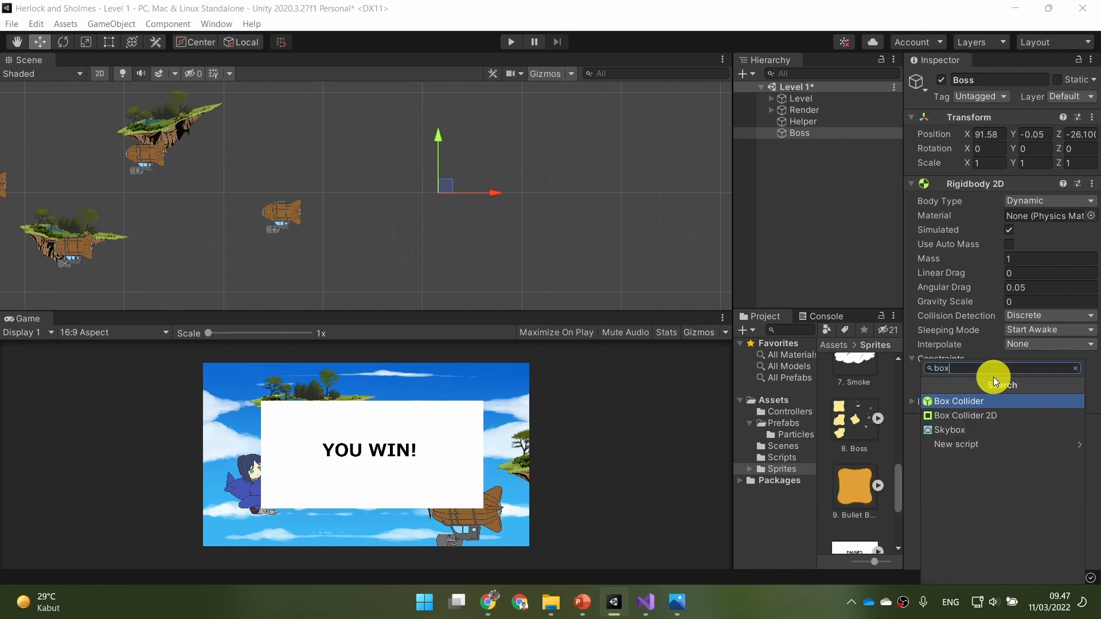
key(Down)
key(Return)
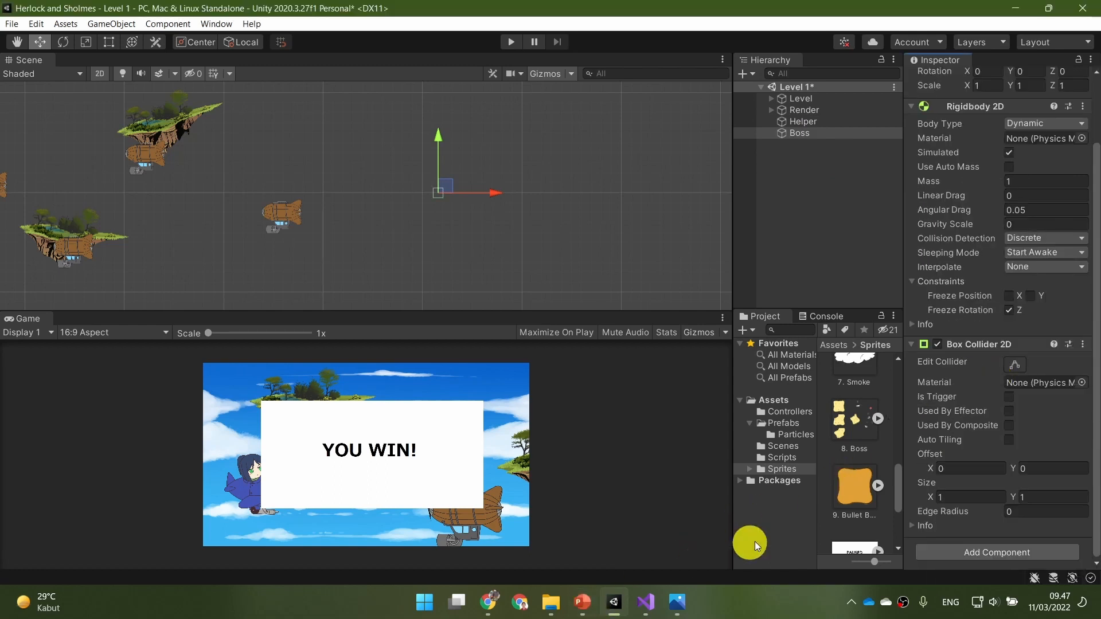
Set the Boss Box Collider 2D's size to X 6, Y 6
click(967, 498)
text(6)
key(Tab)
text(6)
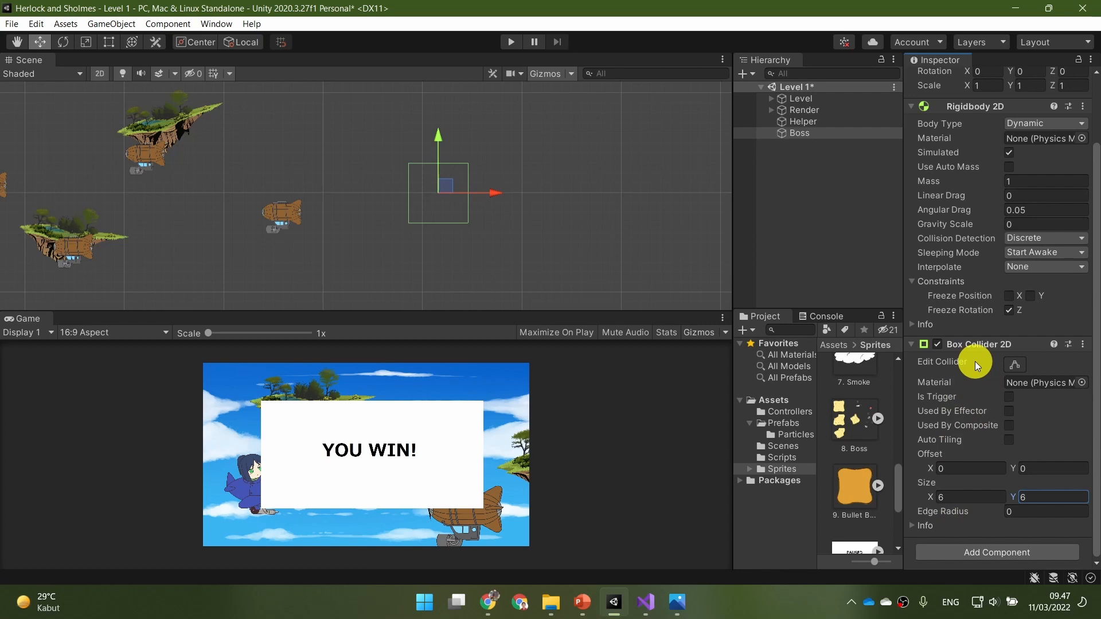
scroll(580, 194, up, 3)
middle_drag(579, 194, 562, 219)
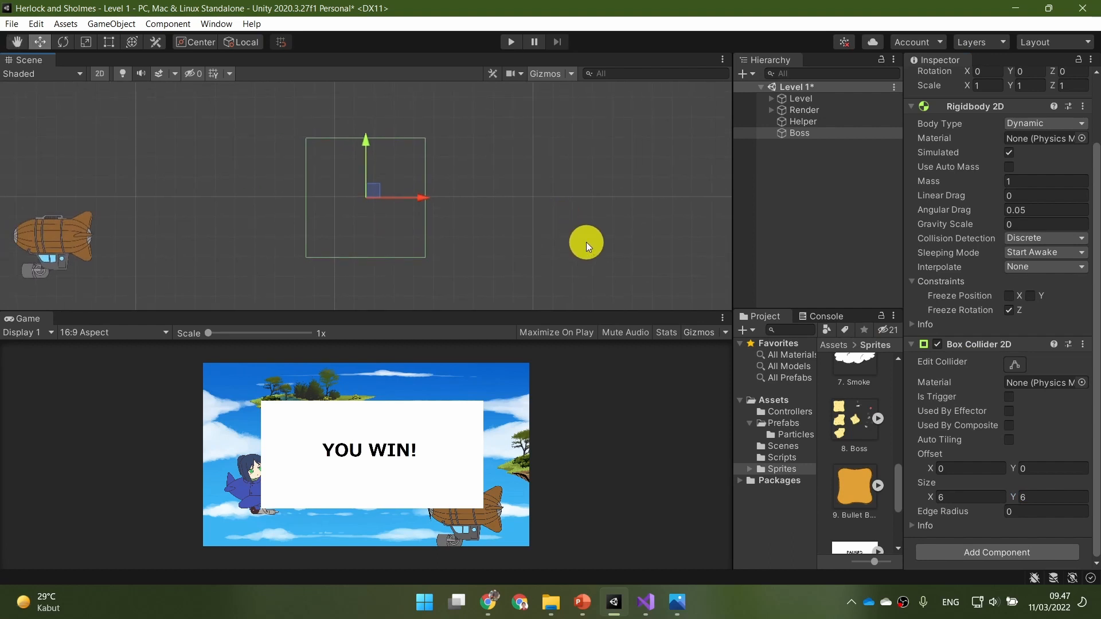
Check the scale instruction on the PowerPoint slide, and set Boss's scale to X 0.5, Y 0.5 in Unity
click(584, 603)
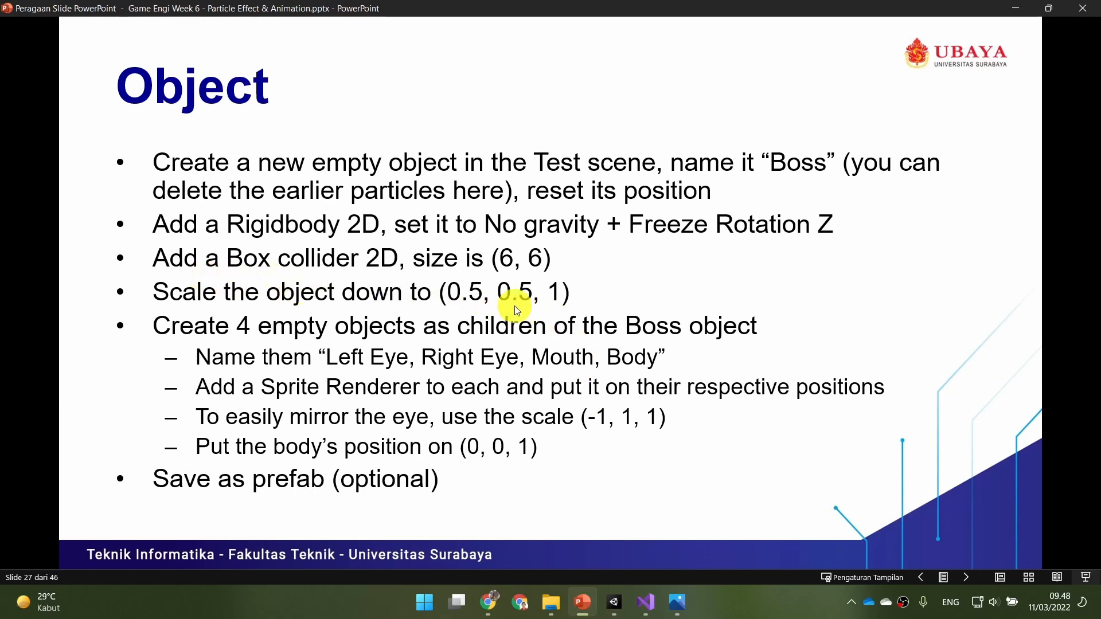
click(614, 605)
scroll(958, 189, up, 2)
click(987, 163)
text(0.5)
key(Tab)
text(0.5)
scroll(593, 227, down, 5)
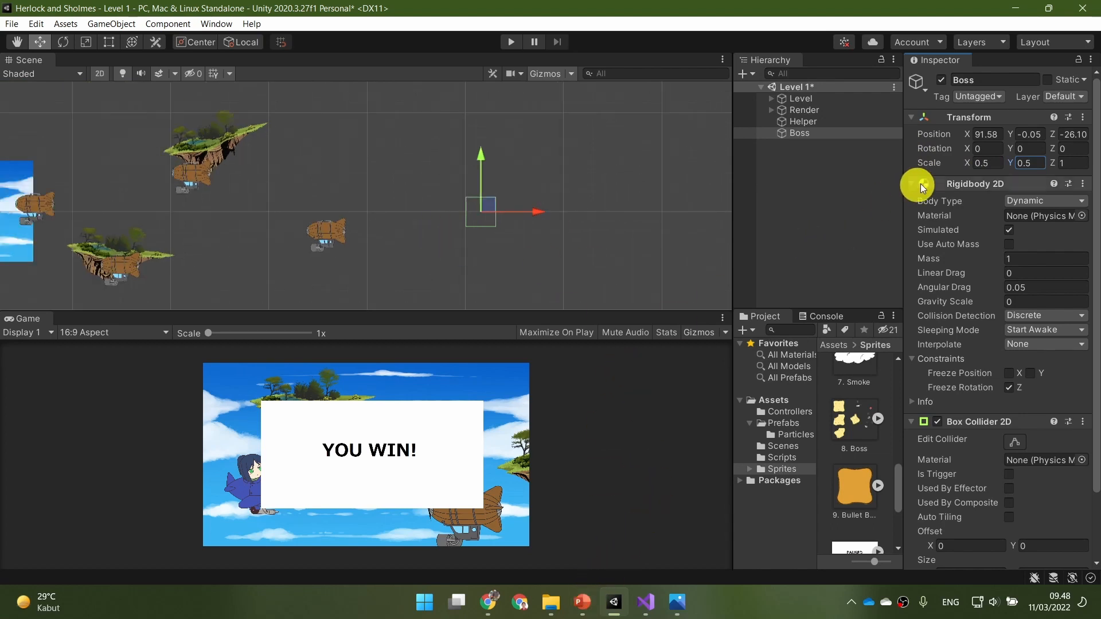
Review the child-object instructions in PowerPoint, and add the 8. Boss_6 eye sprite as a child of Boss in Unity
click(582, 603)
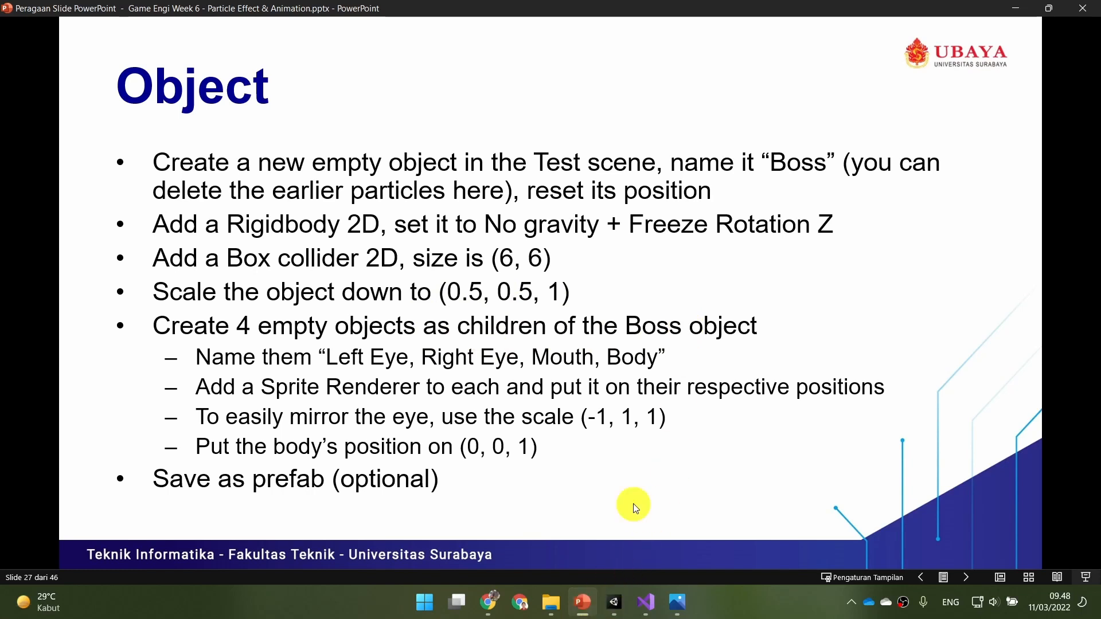
click(615, 602)
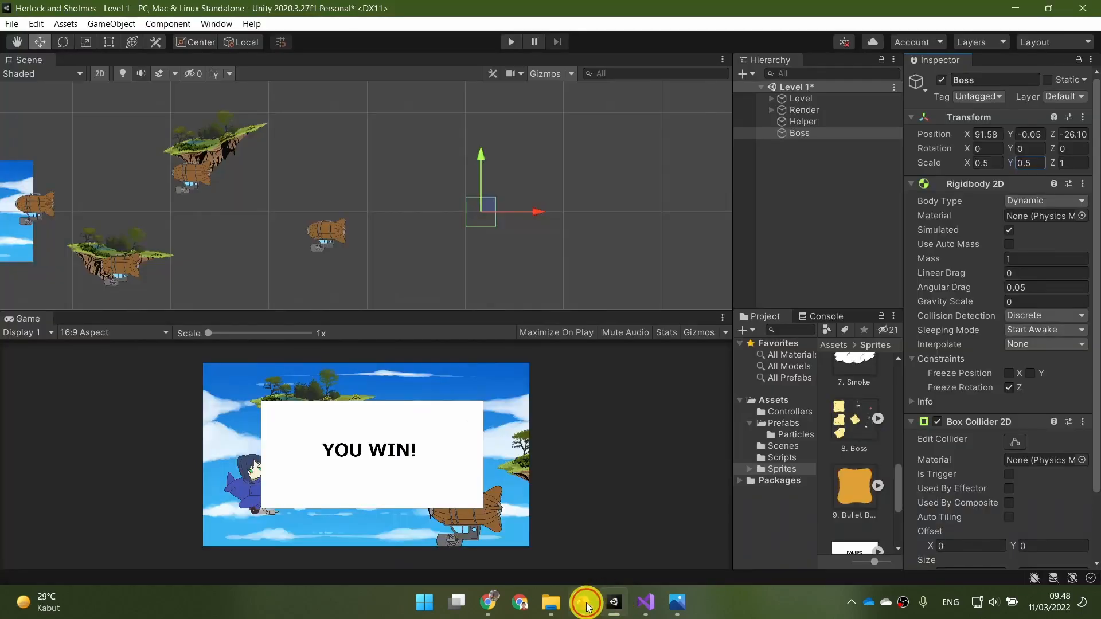
click(584, 602)
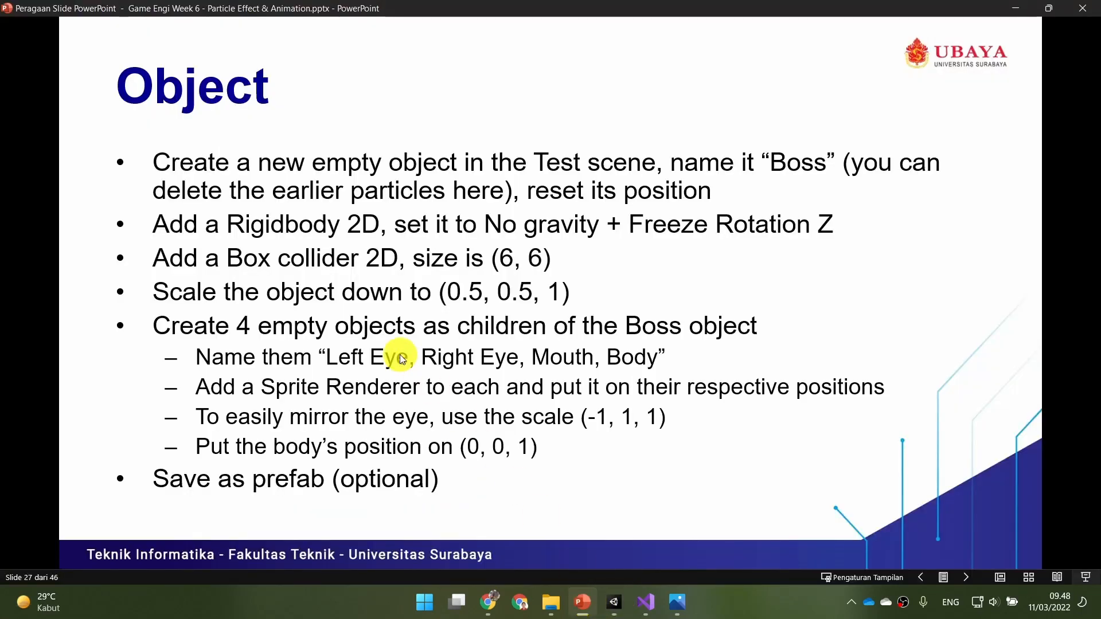
click(615, 607)
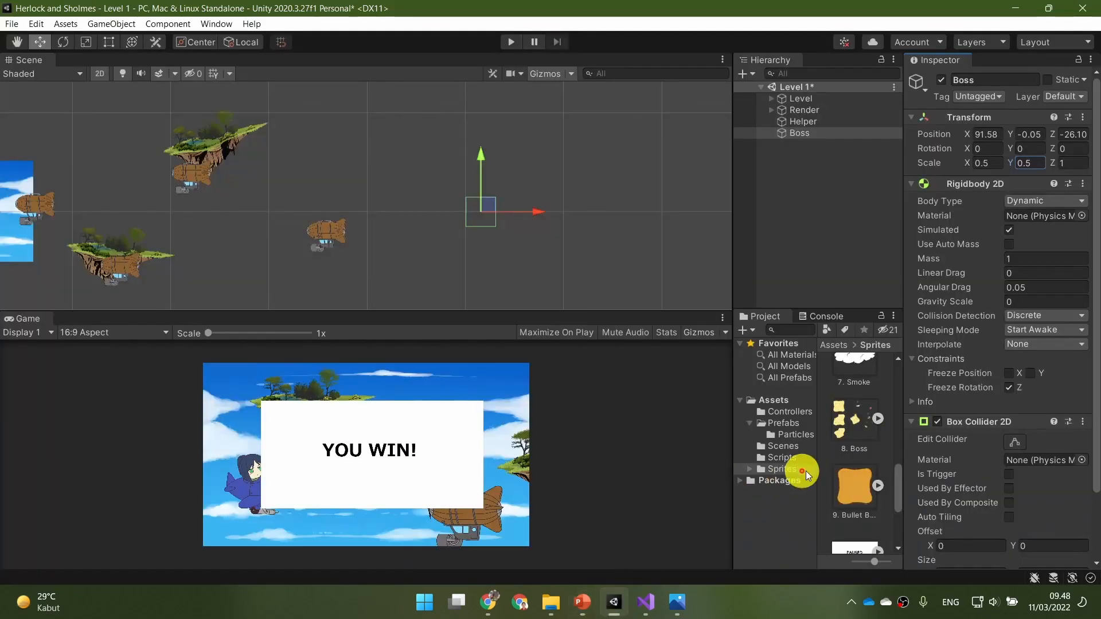
click(878, 419)
scroll(866, 435, down, 3)
scroll(865, 437, down, 5)
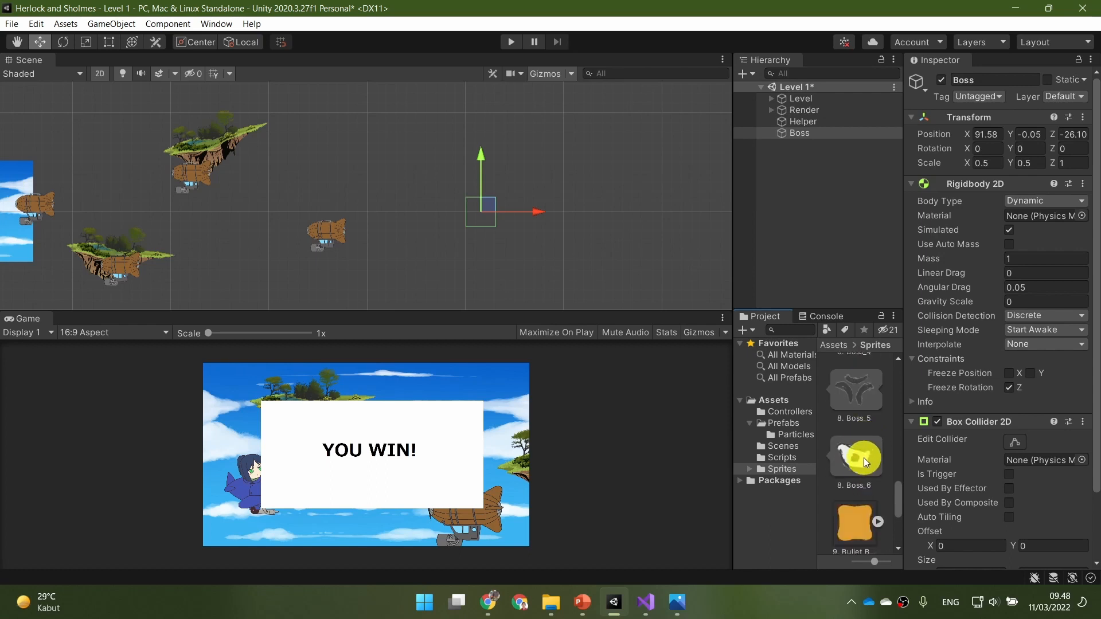
click(866, 462)
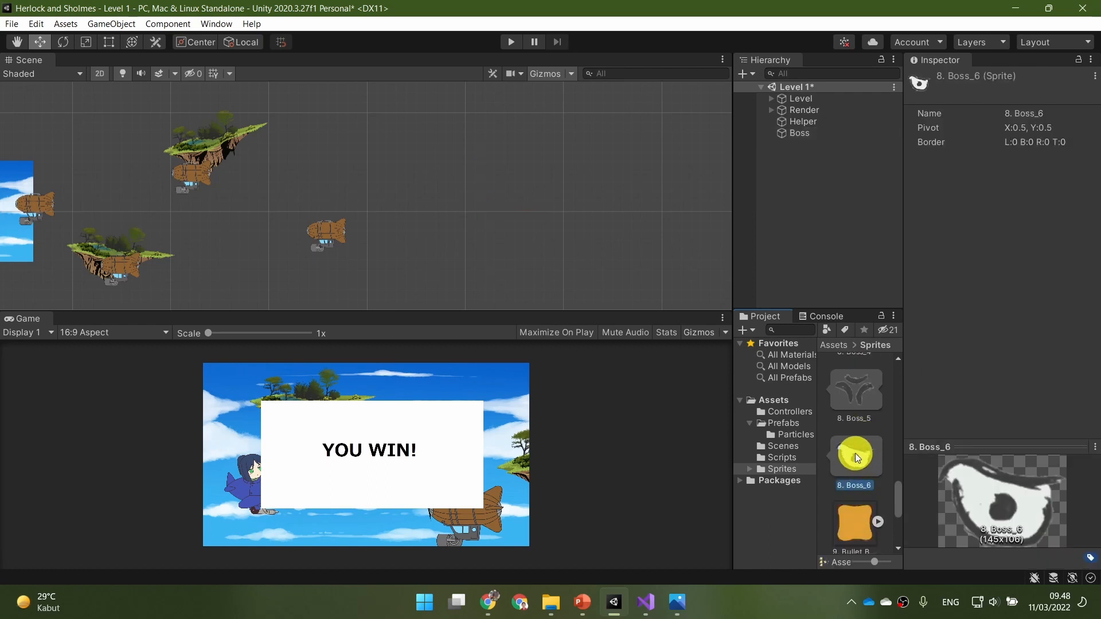
drag(860, 462, 797, 184)
drag(810, 141, 804, 134)
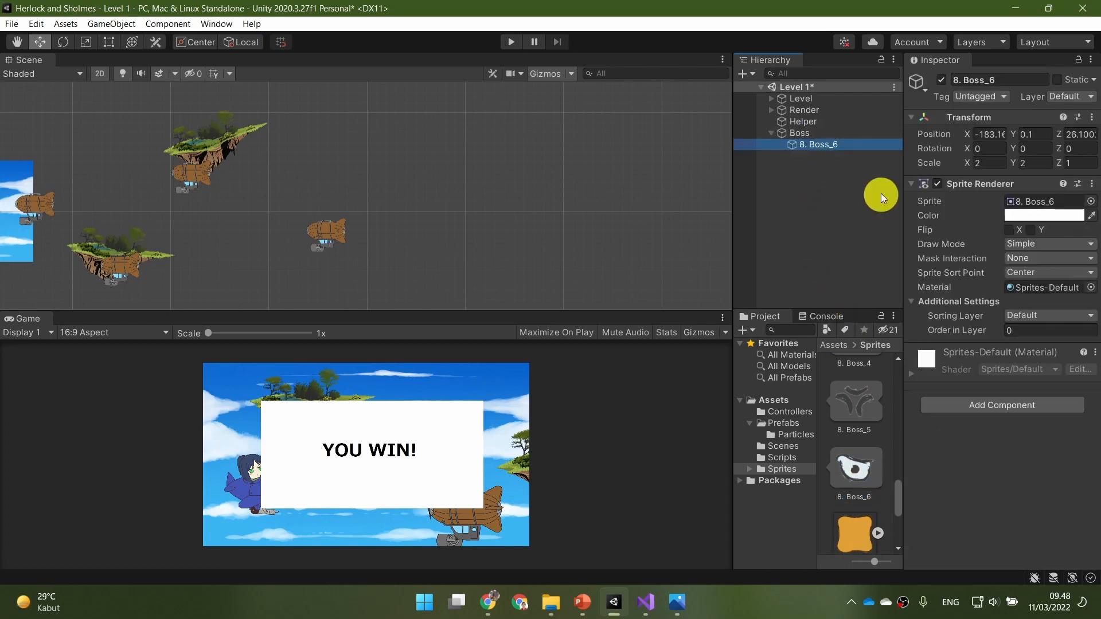
Rename the eye sprite object under Boss as Mata Kiri
click(1016, 86)
text(Ma)
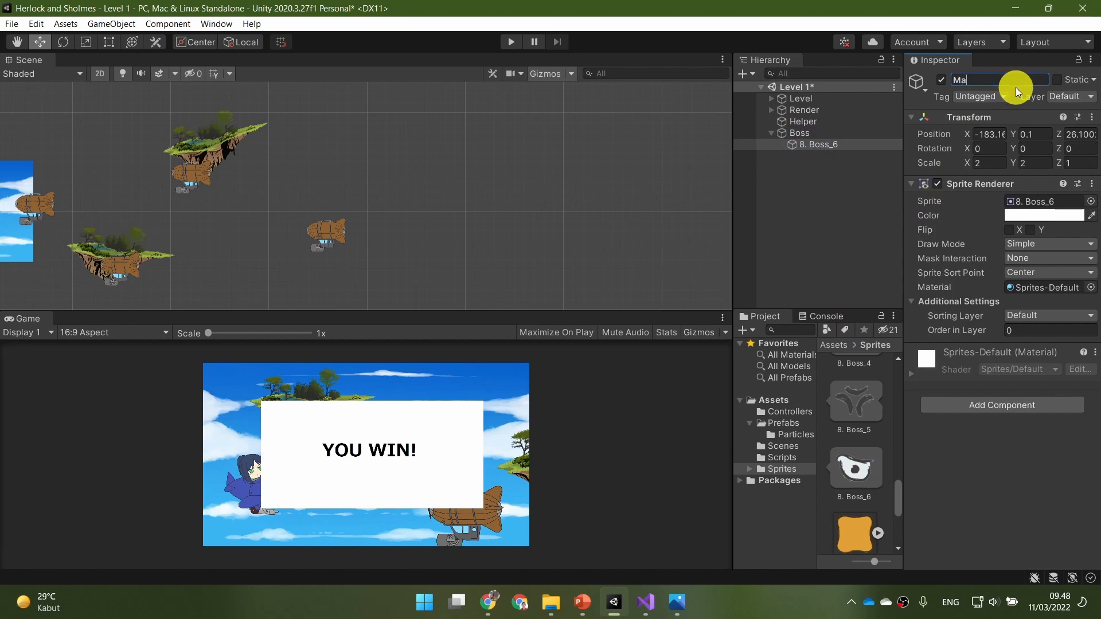
text(ta Kiri)
key(Return)
Set Mata Kiri's position to X 0, Y 0, Z 0 within Boss
click(999, 136)
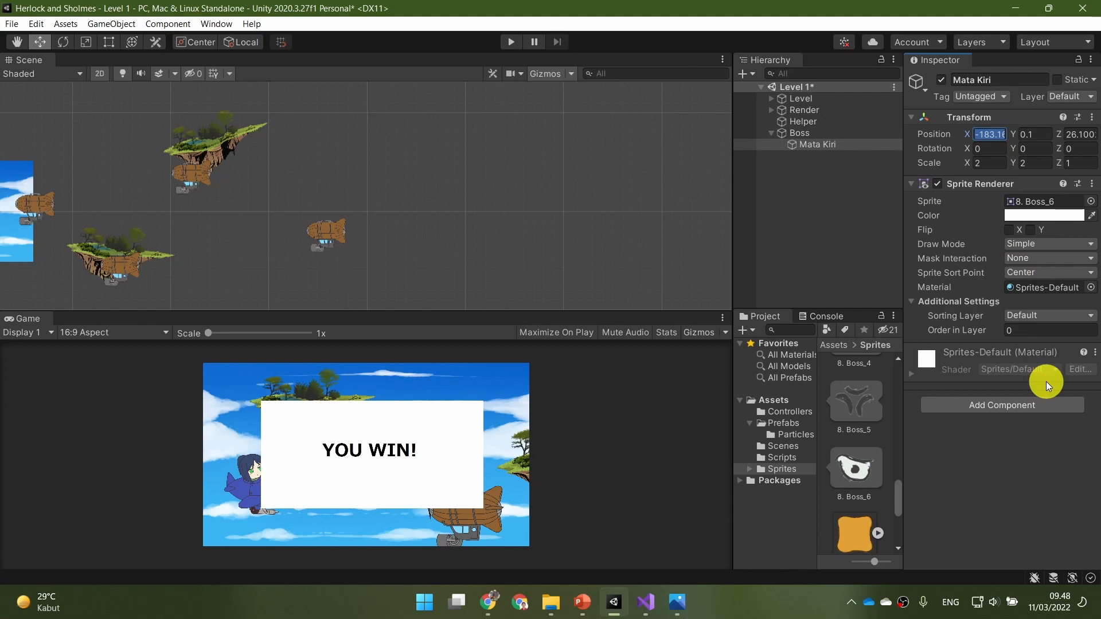
text(0)
key(Tab)
text(0)
key(Tab)
text(0)
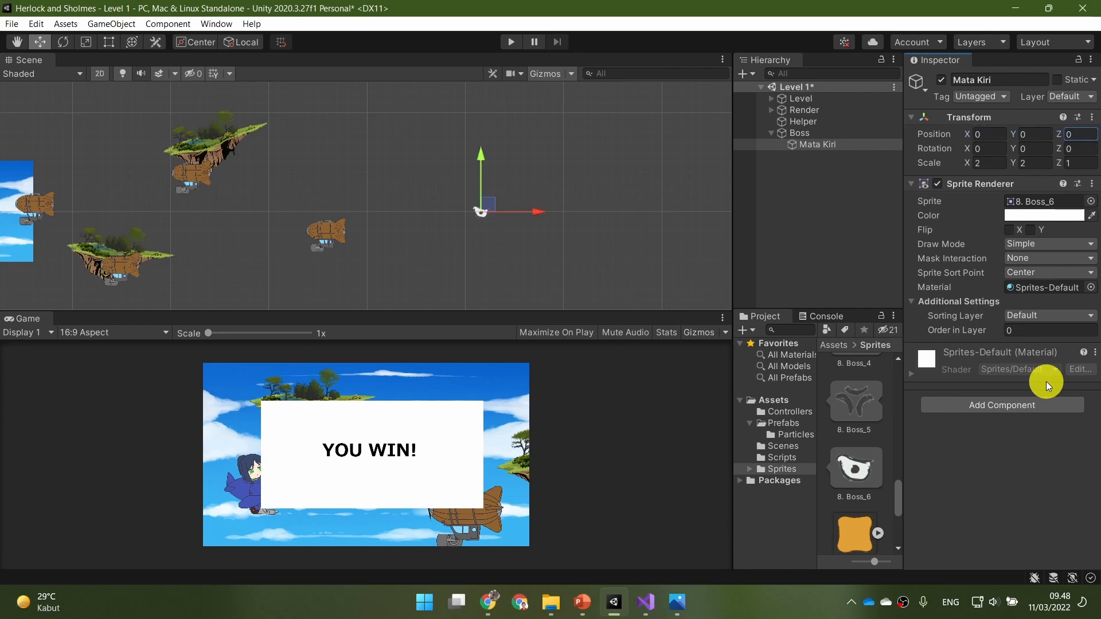
scroll(621, 243, up, 5)
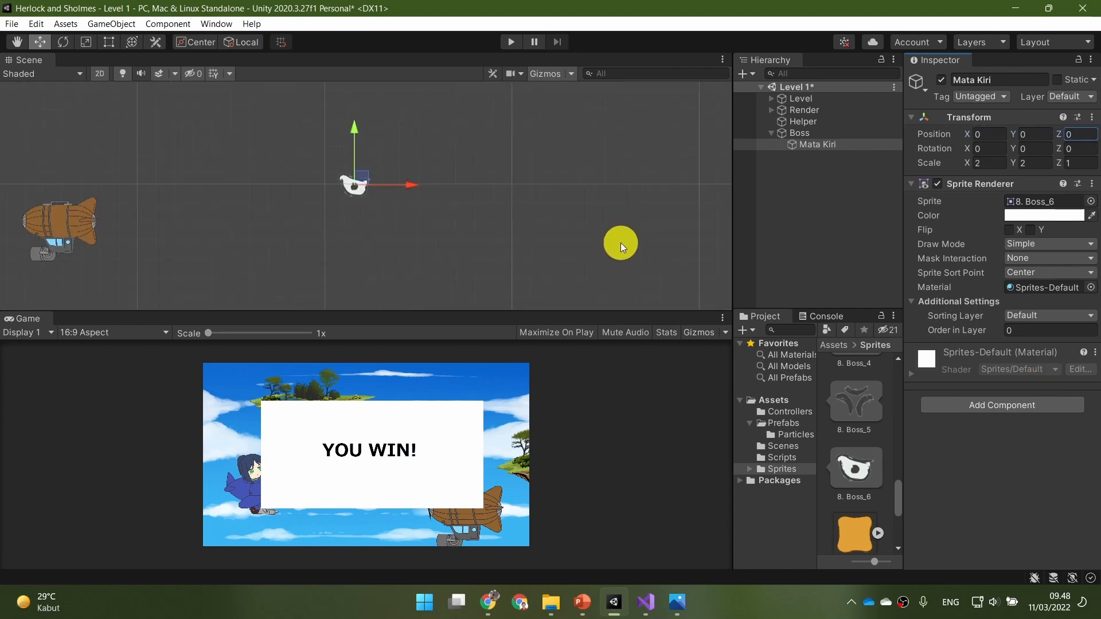
mouse_move(514, 192)
middle_down()
mouse_move(546, 205)
mouse_move(504, 202)
middle_up()
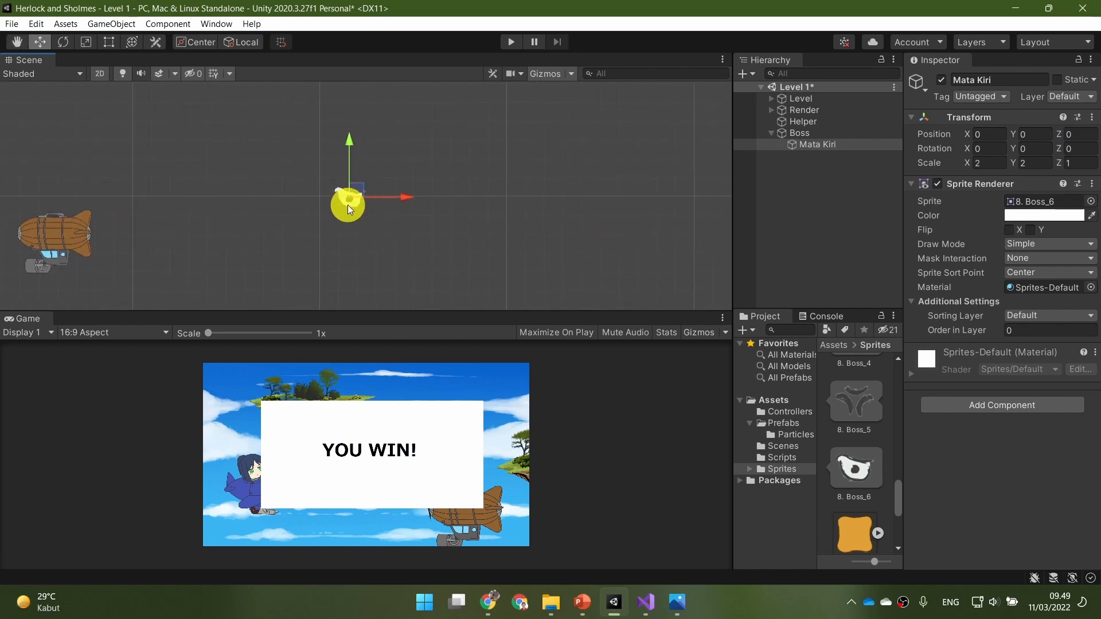
Add the 8. Boss_0 biscuit sprite as a child of Boss and rename it Badan
scroll(868, 466, up, 10)
scroll(869, 465, up, 3)
click(855, 462)
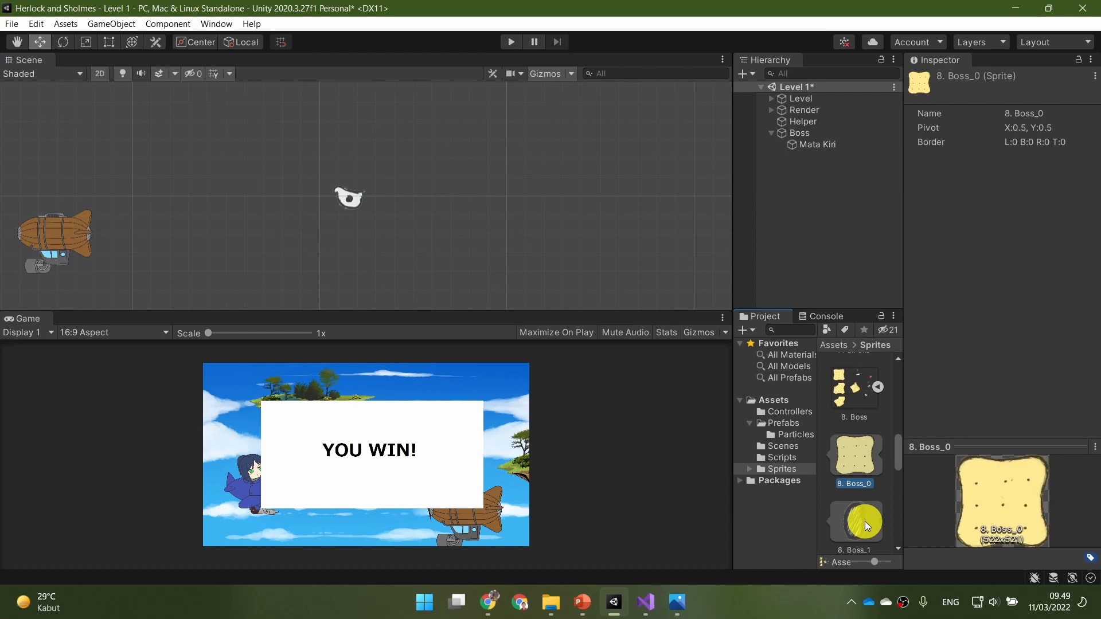
drag(854, 461, 810, 271)
drag(814, 167, 814, 132)
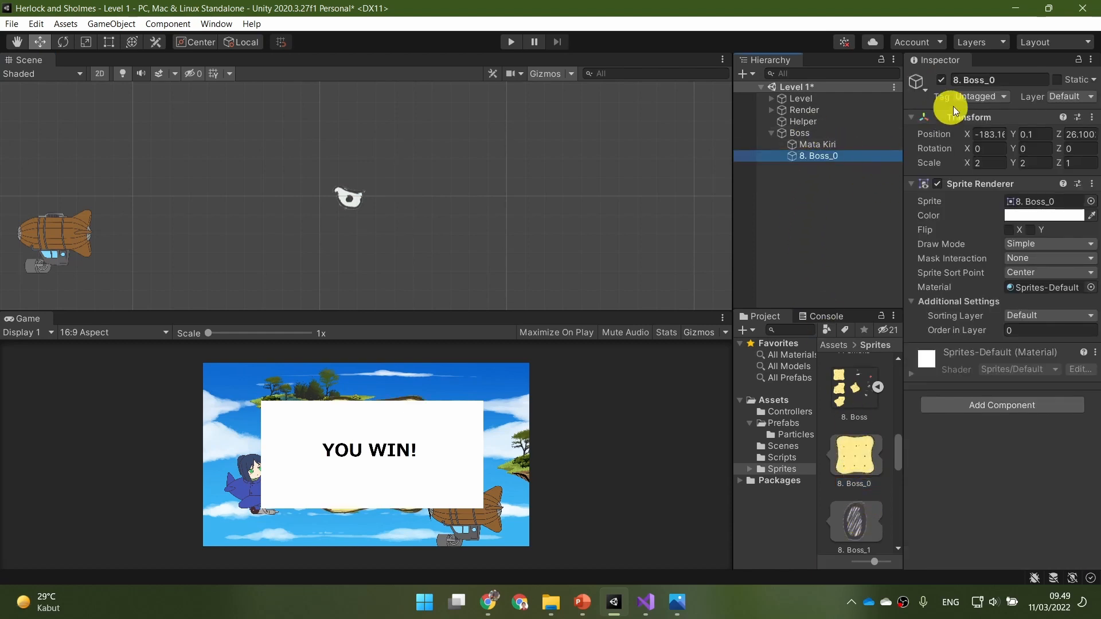
click(1013, 80)
text(Badan)
key(Return)
Set Badan's position to X 0, Y 0, Z 0, and check the body position instruction on the PowerPoint slide
click(990, 134)
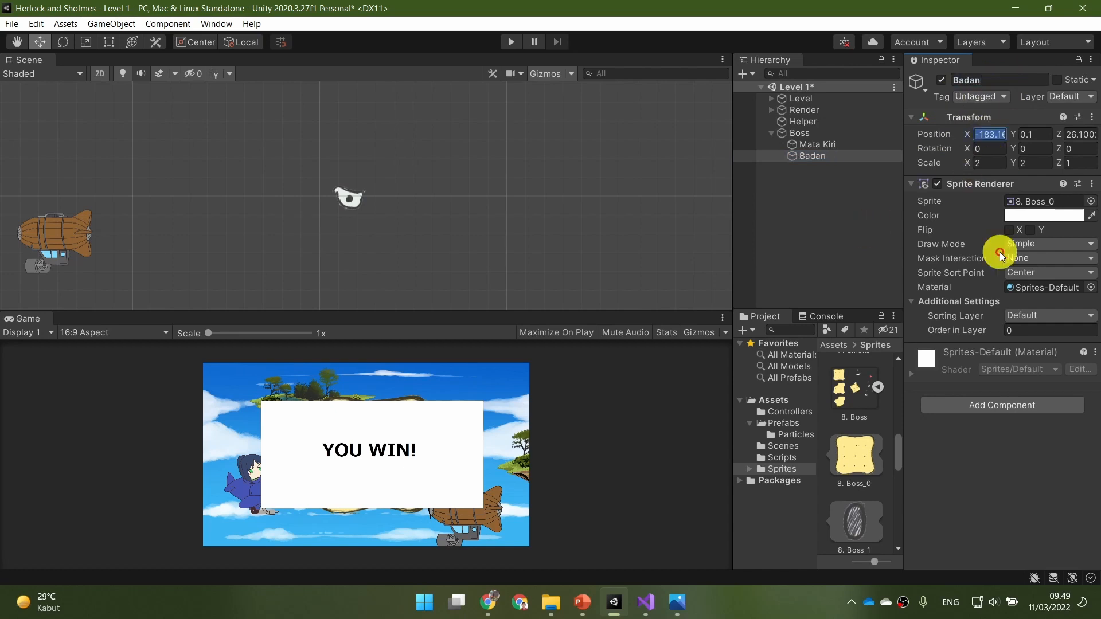
text(0)
key(Tab)
text(0)
key(Tab)
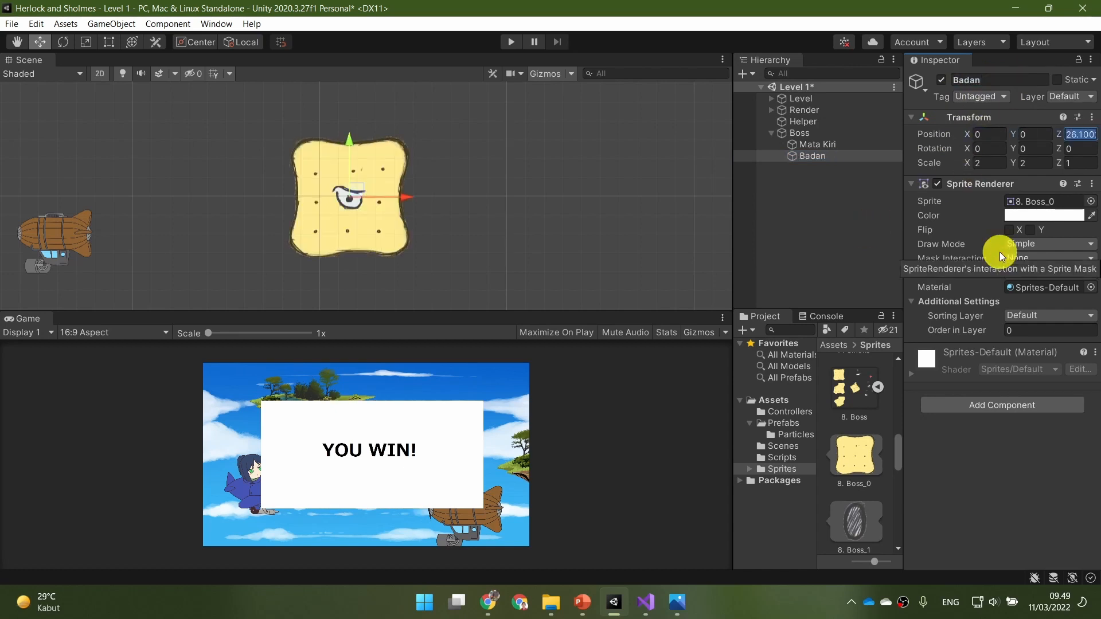
text(0)
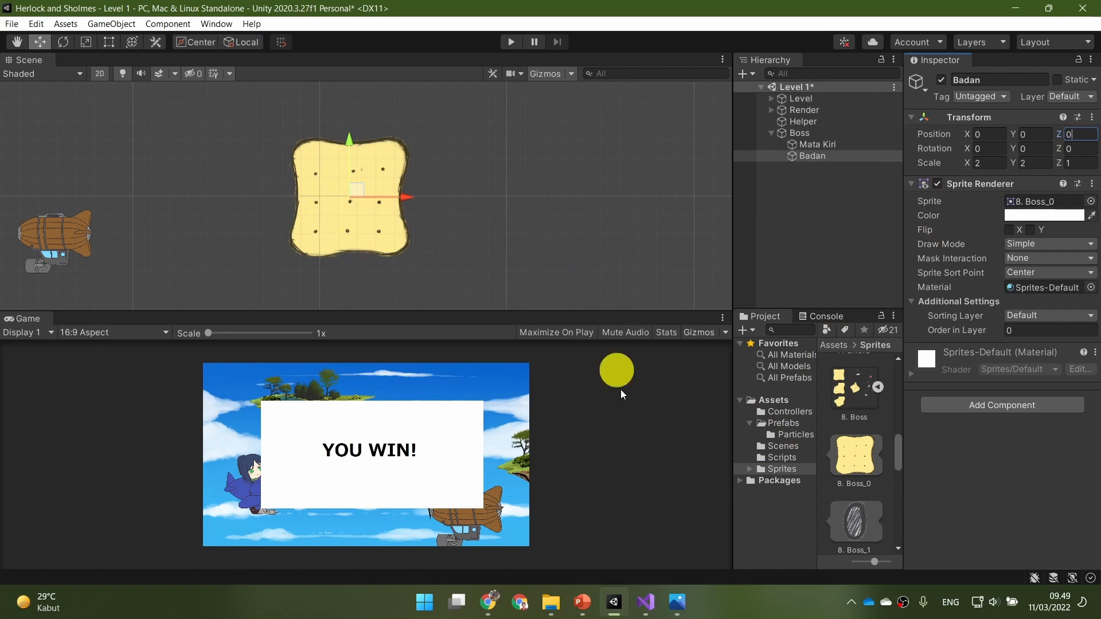
click(582, 601)
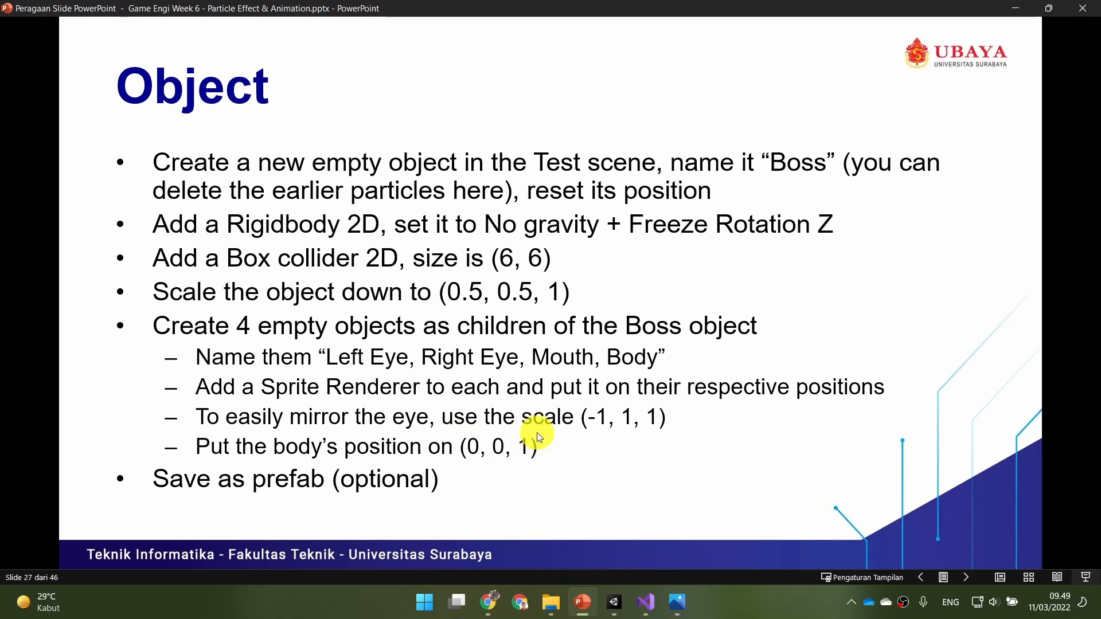
Switch back to Unity and set Badan's Z position to 1
click(621, 603)
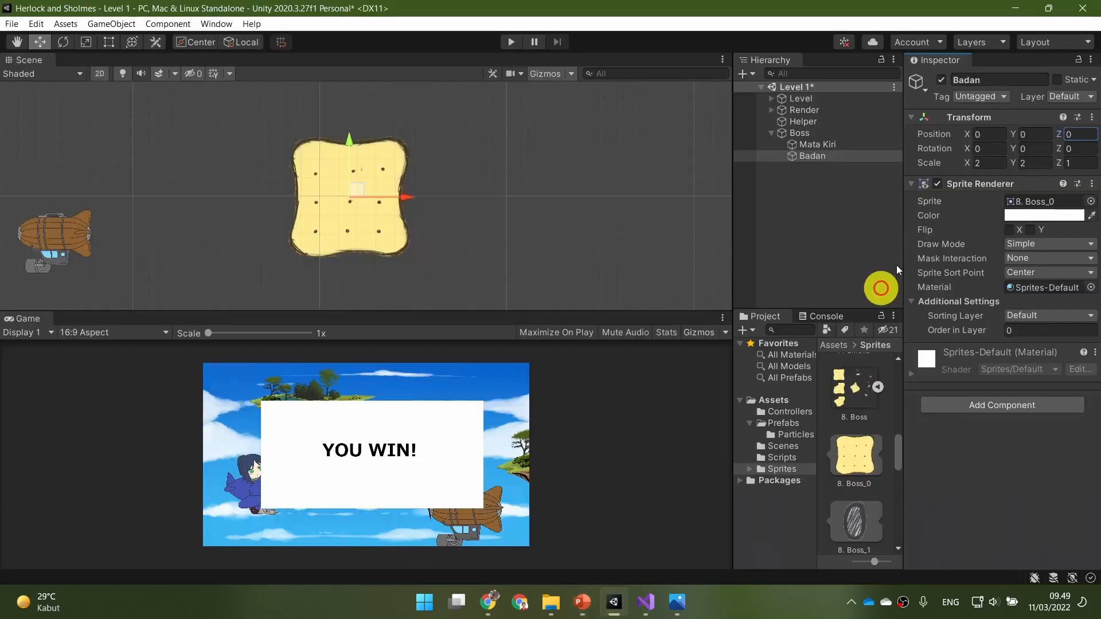
click(1078, 134)
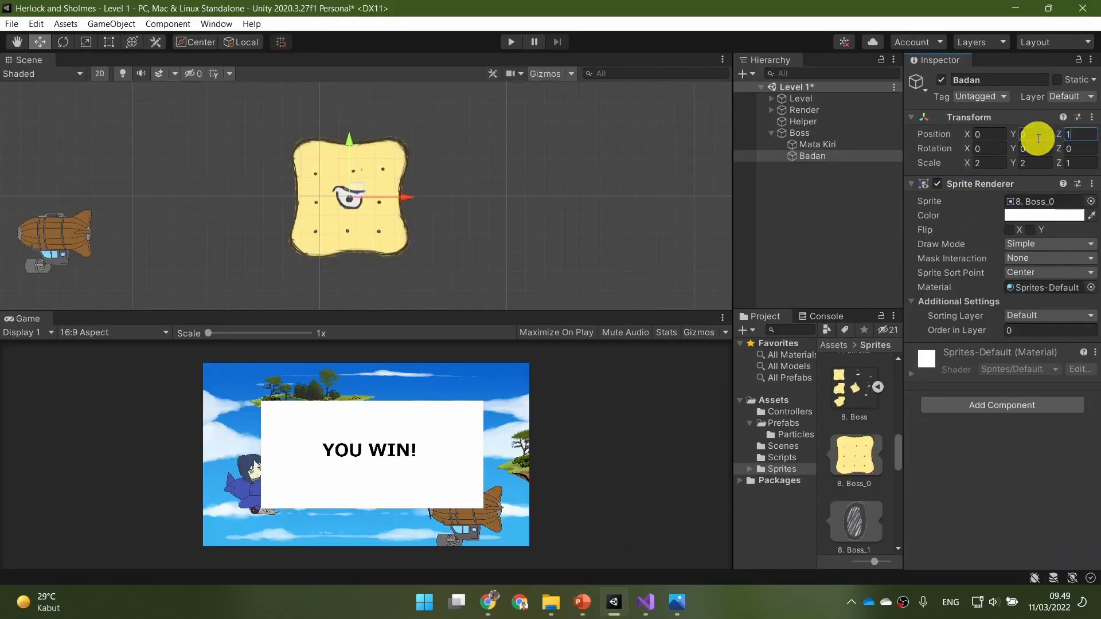
Recheck the PowerPoint slide, and in Unity move Mata Kiri to the biscuit's upper-left area at about X -2.28, Y 1.62
click(859, 144)
click(582, 603)
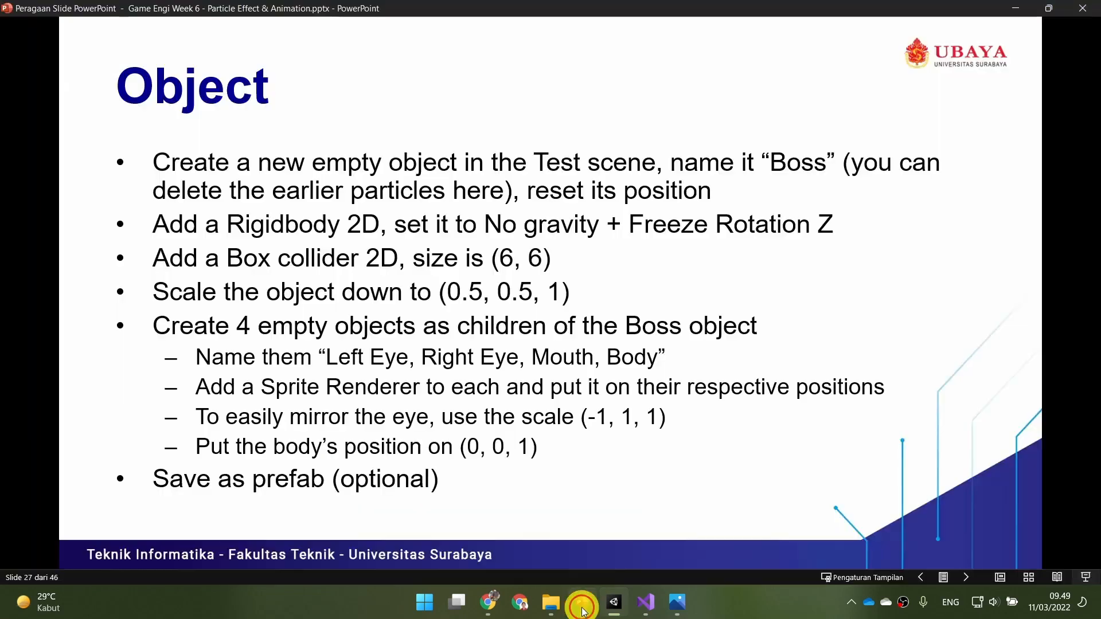
click(614, 602)
scroll(439, 170, up, 2)
middle_drag(440, 169, 570, 155)
drag(451, 188, 414, 163)
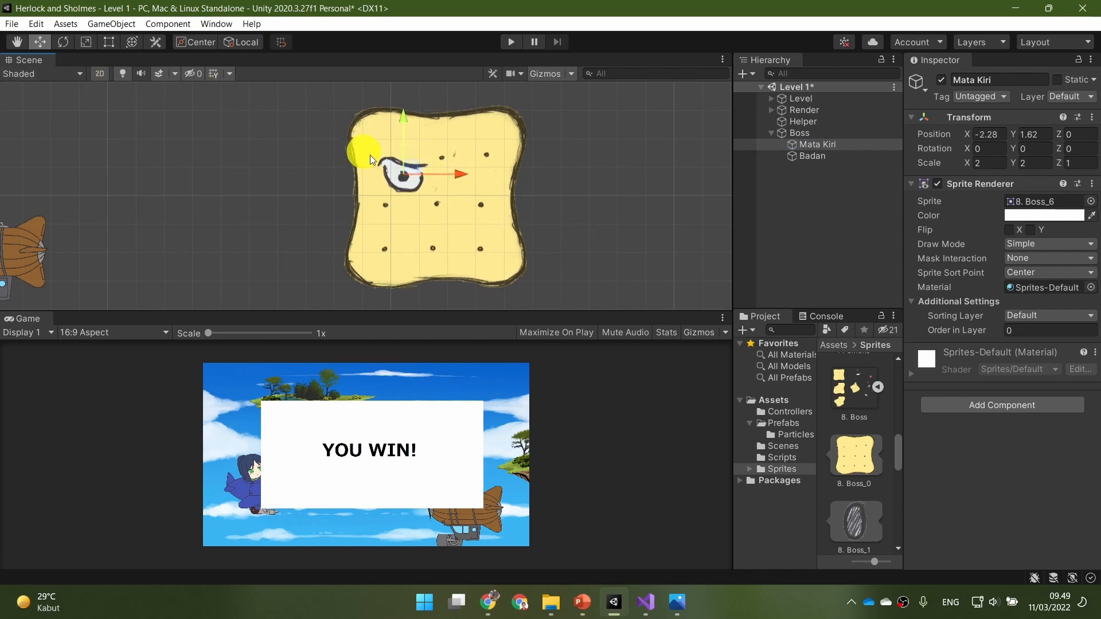
Try tilting Mata Kiri by about -8.3 degrees around Z, and set its Z rotation back to 0
key(r)
key(e)
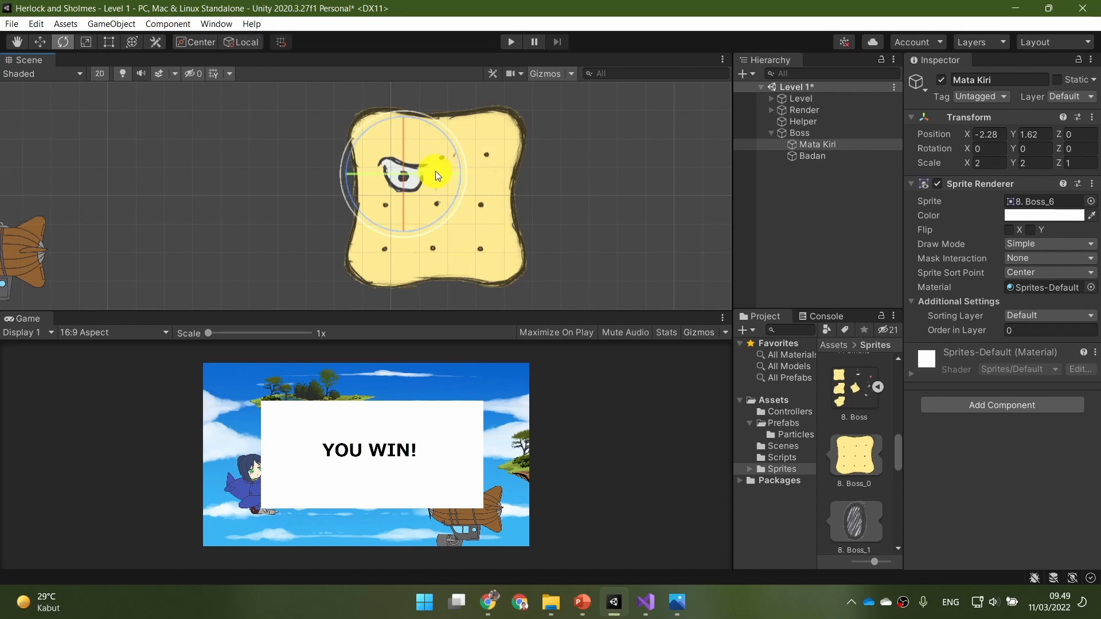
drag(452, 149, 458, 164)
click(1079, 149)
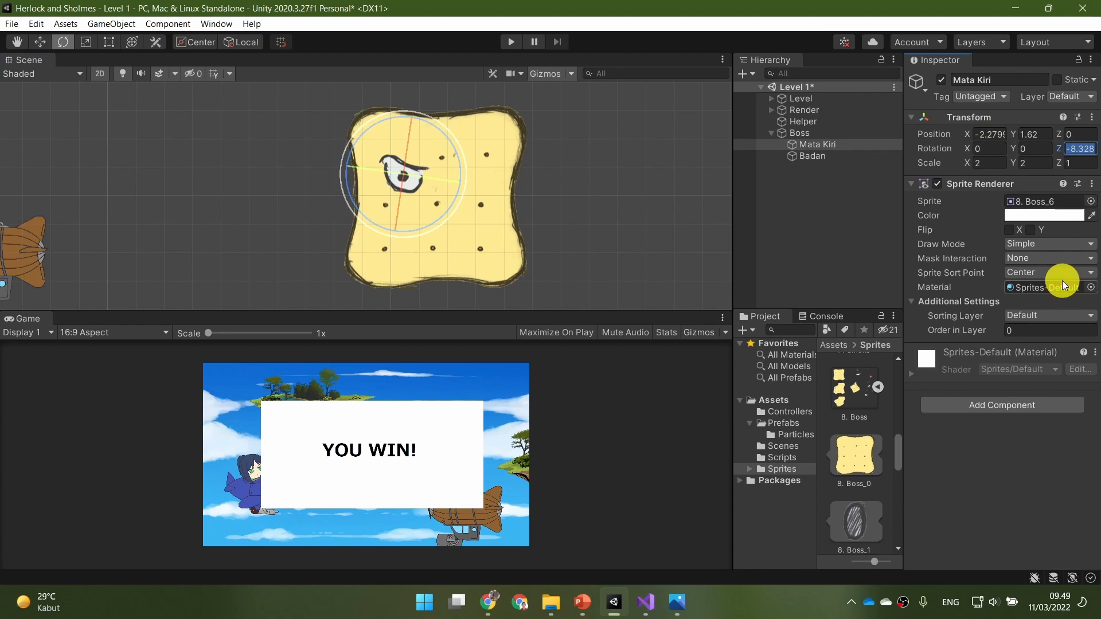
text(0)
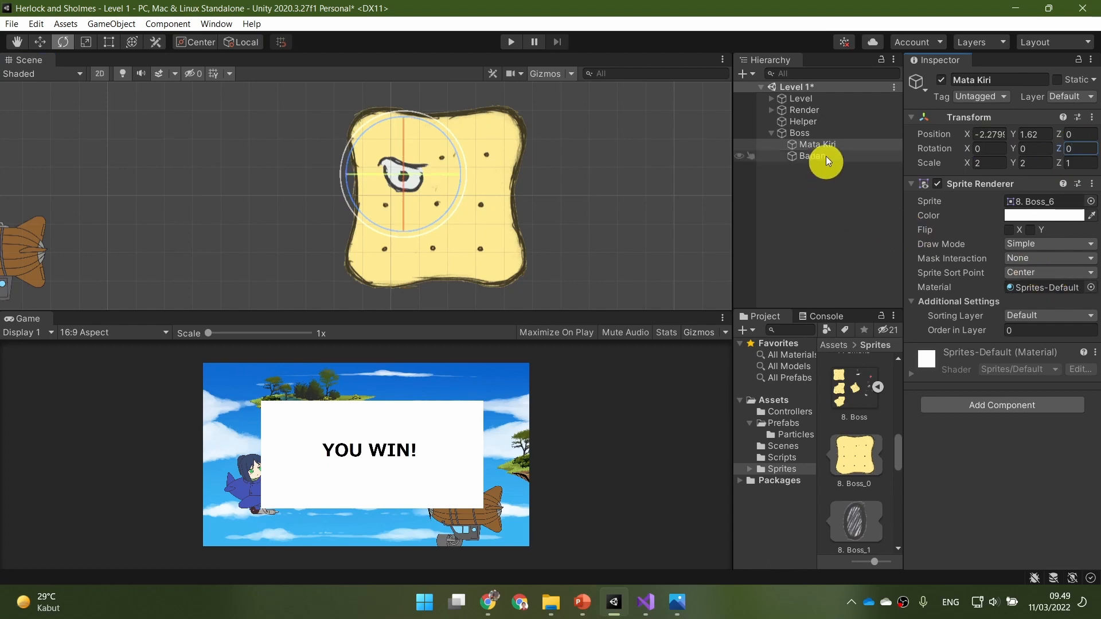
Duplicate Mata Kiri within Boss and rename the copy Mata Kanan
text(t)
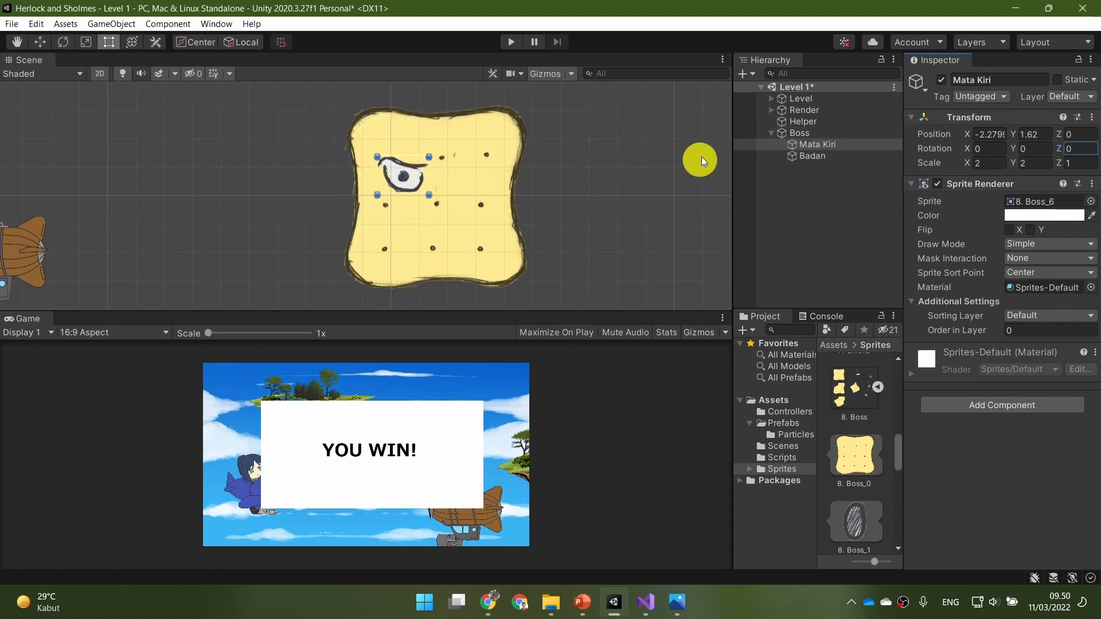
click(828, 143)
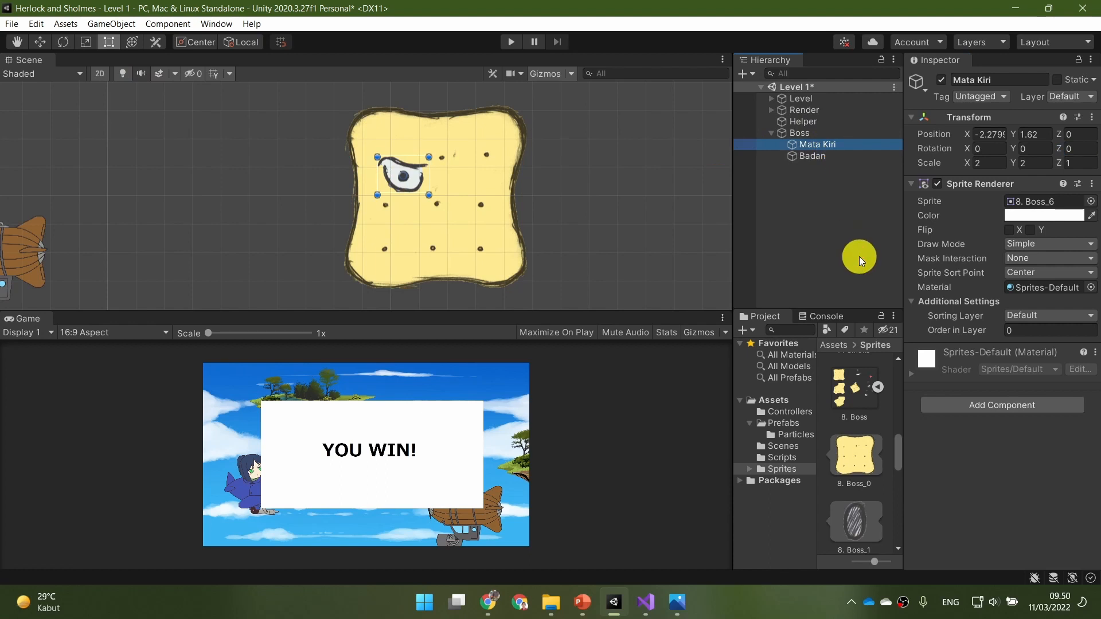
key(ctrl+d)
click(1016, 78)
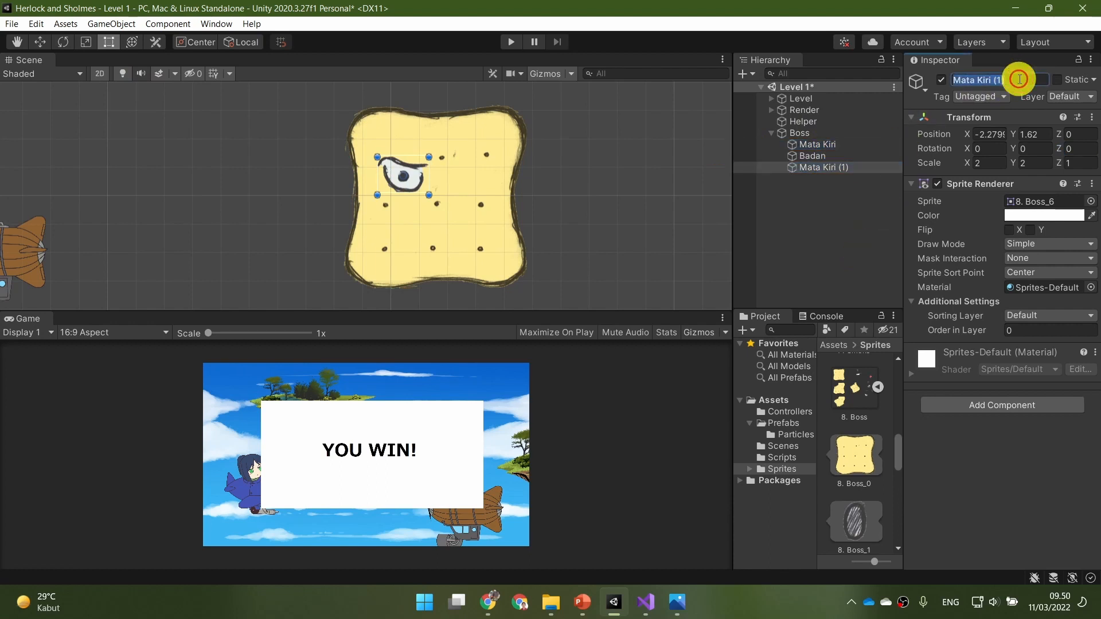
key(BackSpace)
key(BackSpace)
key(BackSpace)
key(BackSpace)
key(BackSpace)
key(BackSpace)
key(BackSpace)
key(BackSpace)
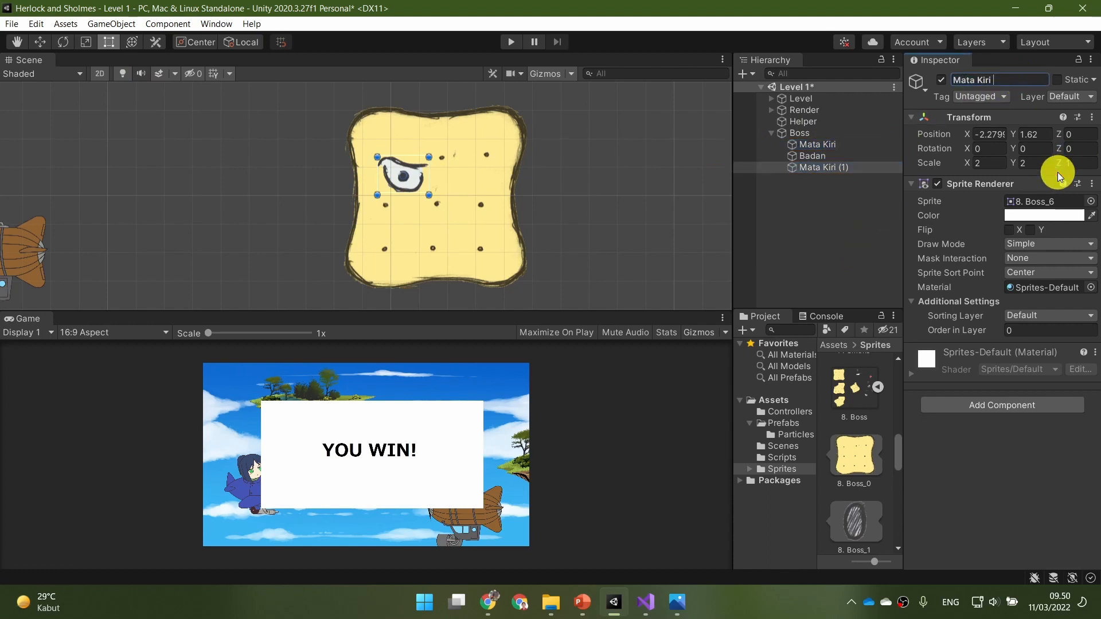
text(Kanan)
key(Return)
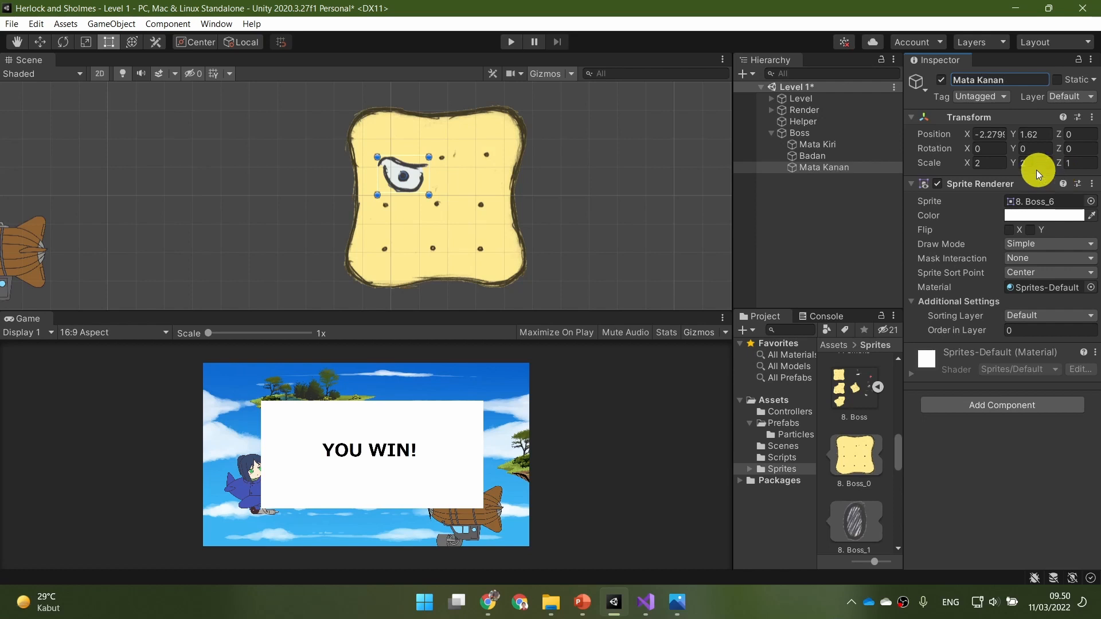
Reorder Badan above the eyes under Boss, and move Mata Kanan across the face to about X 2.63, Y 1.57
drag(830, 156, 832, 143)
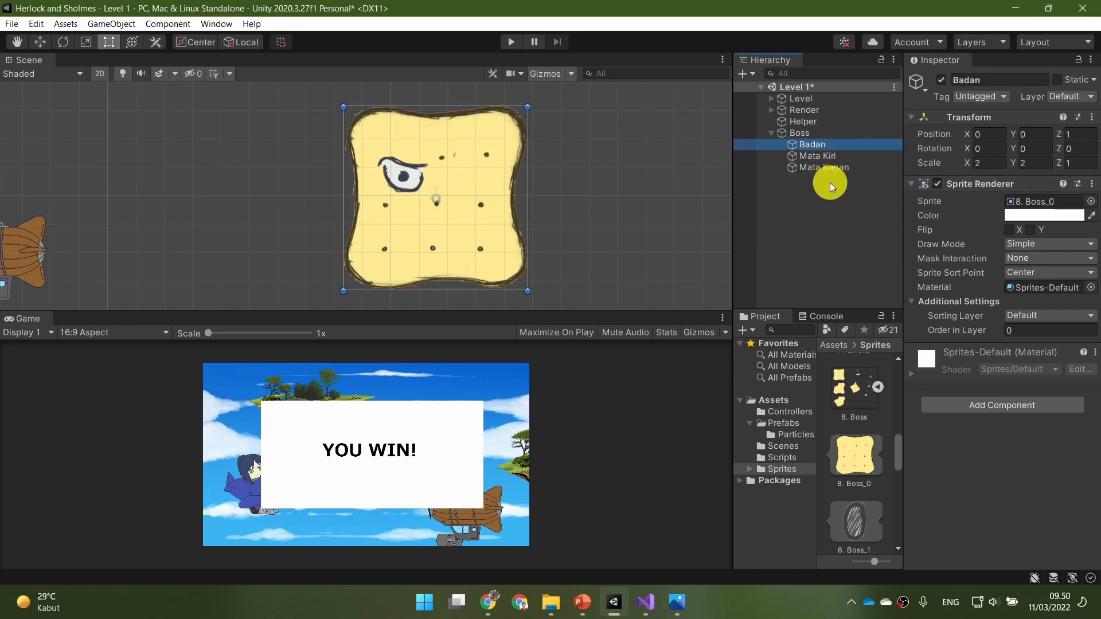
click(848, 158)
click(855, 168)
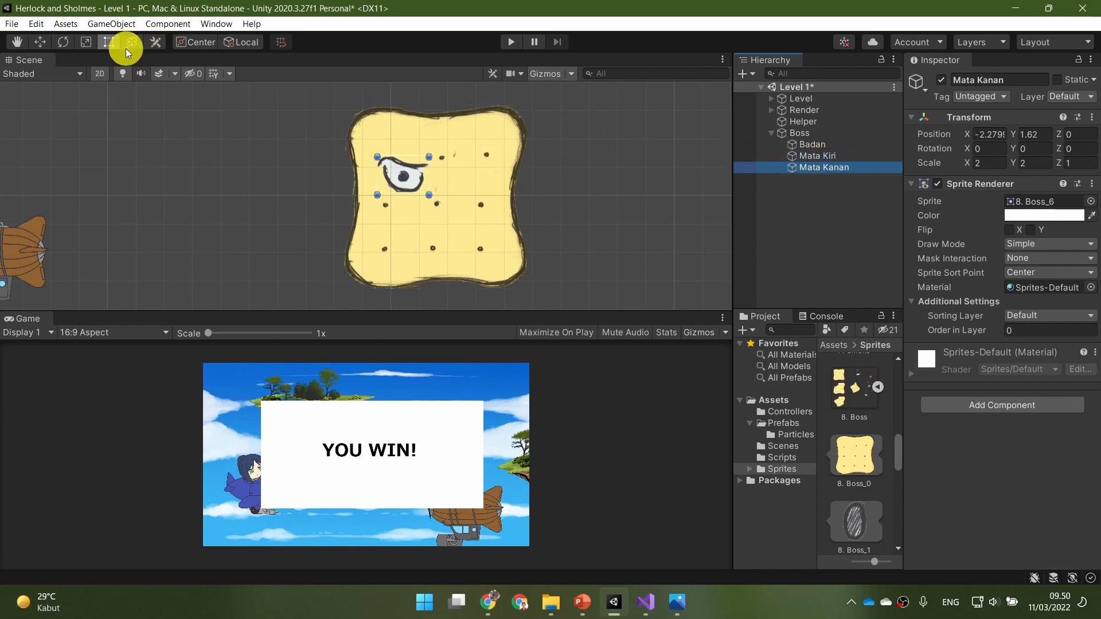
drag(431, 191, 482, 177)
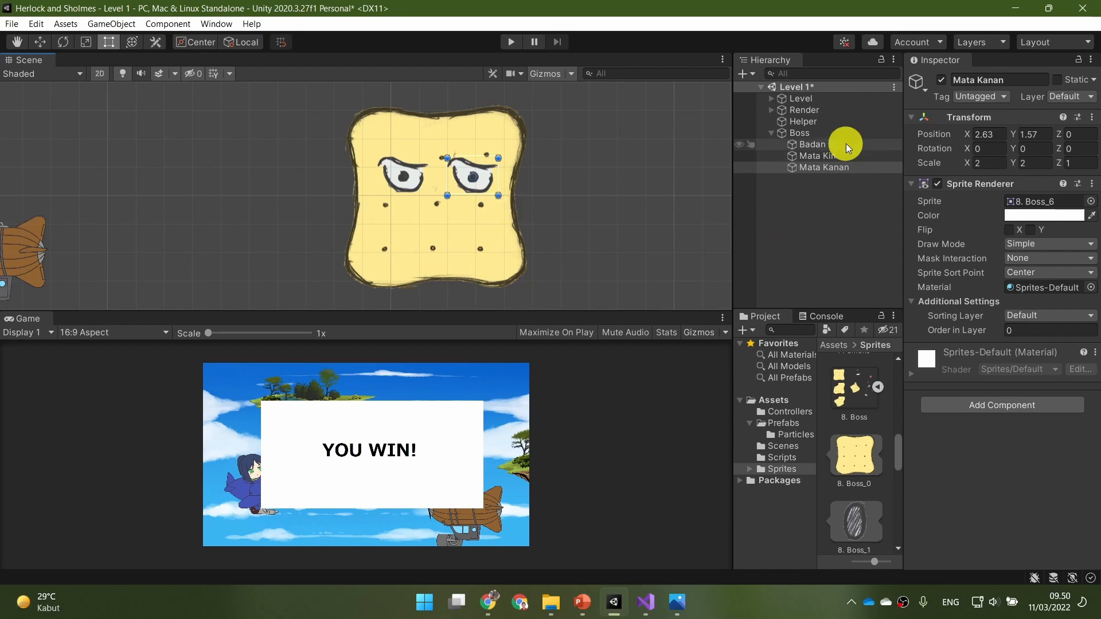
Check the eye-mirroring instruction on the PowerPoint slide, and compare the scale values of Boss and its child objects in Unity
click(867, 154)
click(872, 174)
click(872, 171)
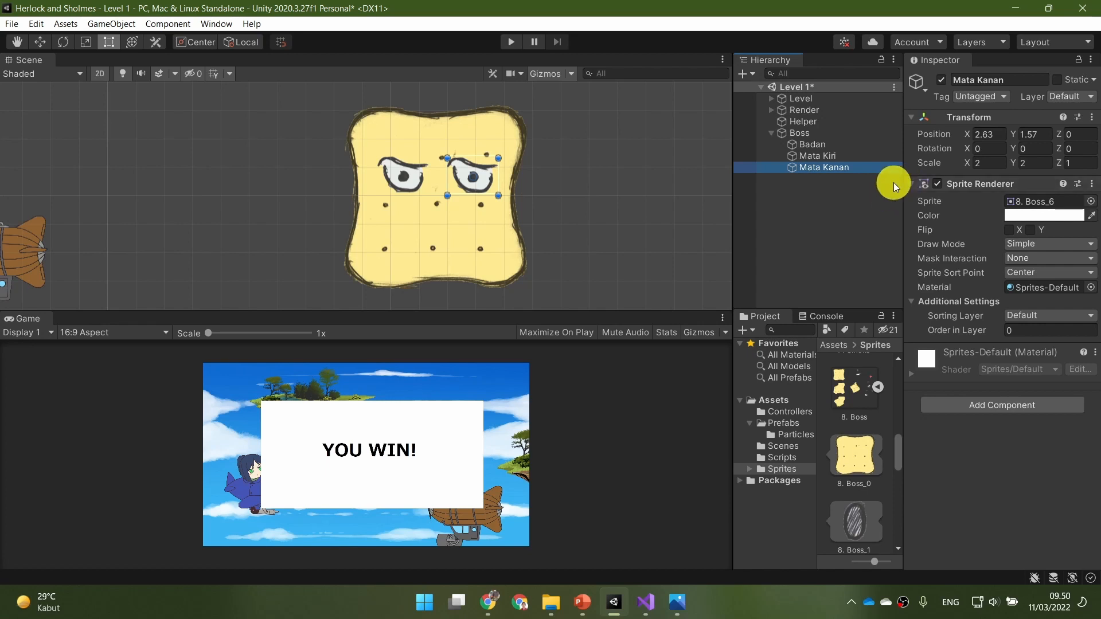
click(582, 601)
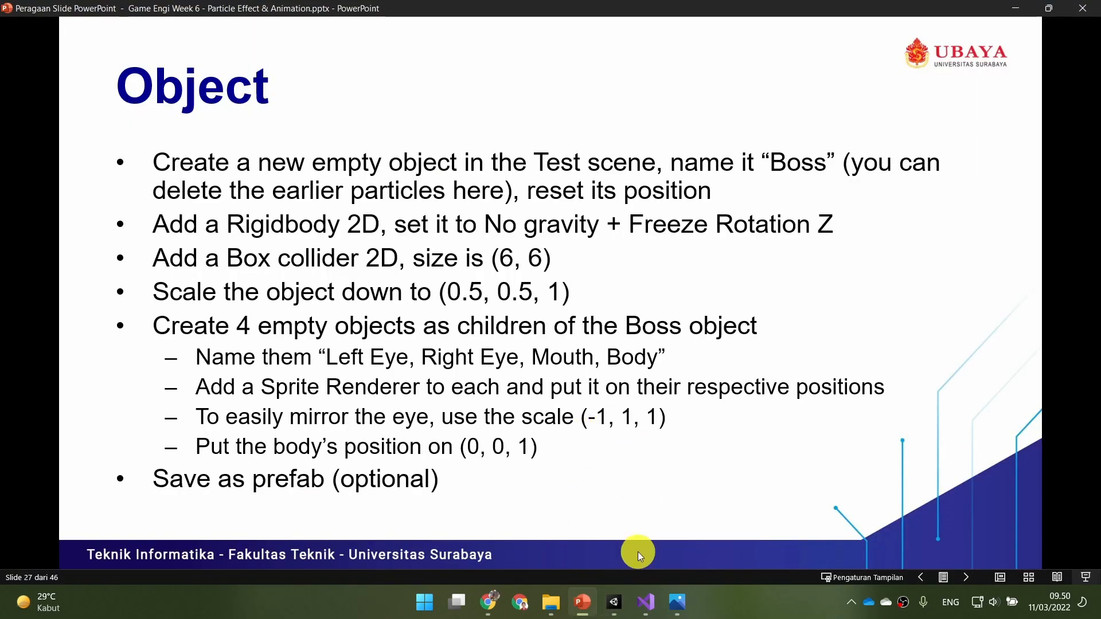
click(614, 601)
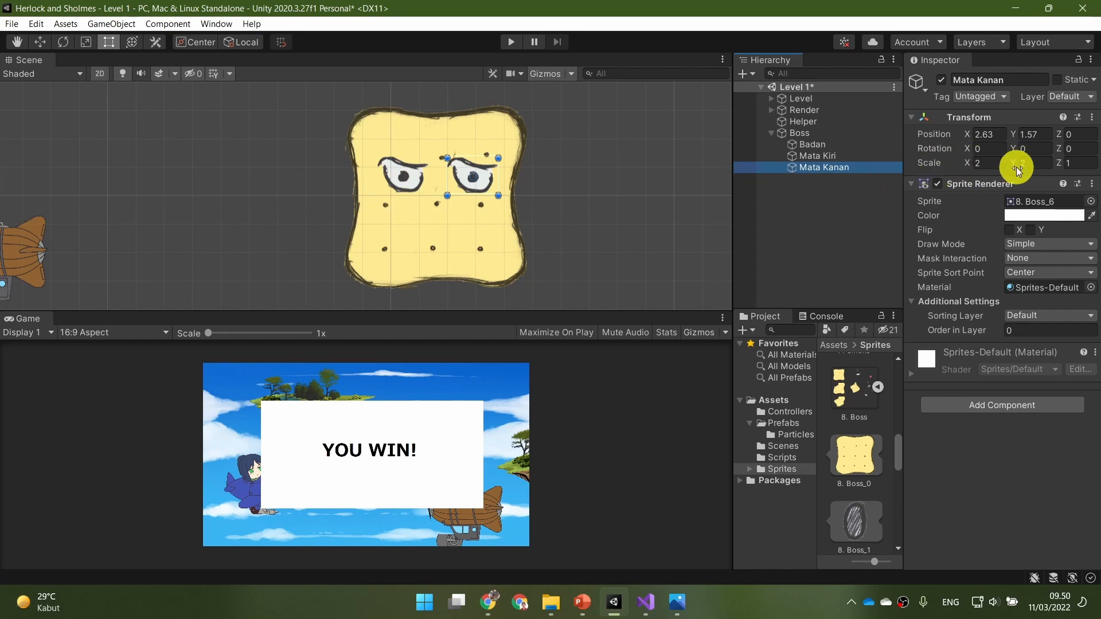
click(856, 132)
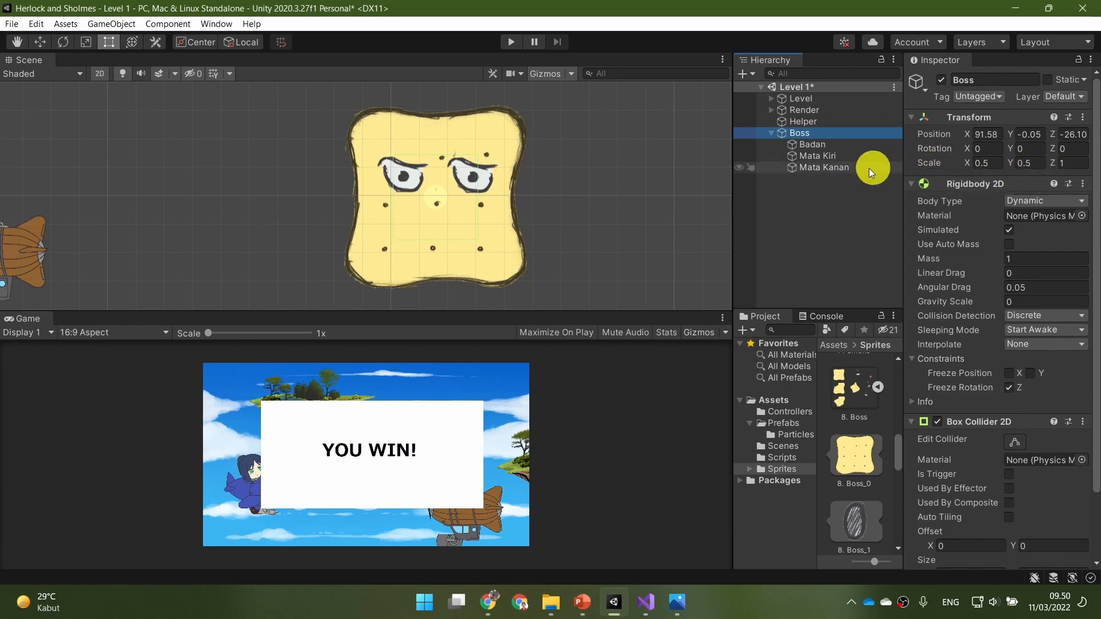
click(839, 156)
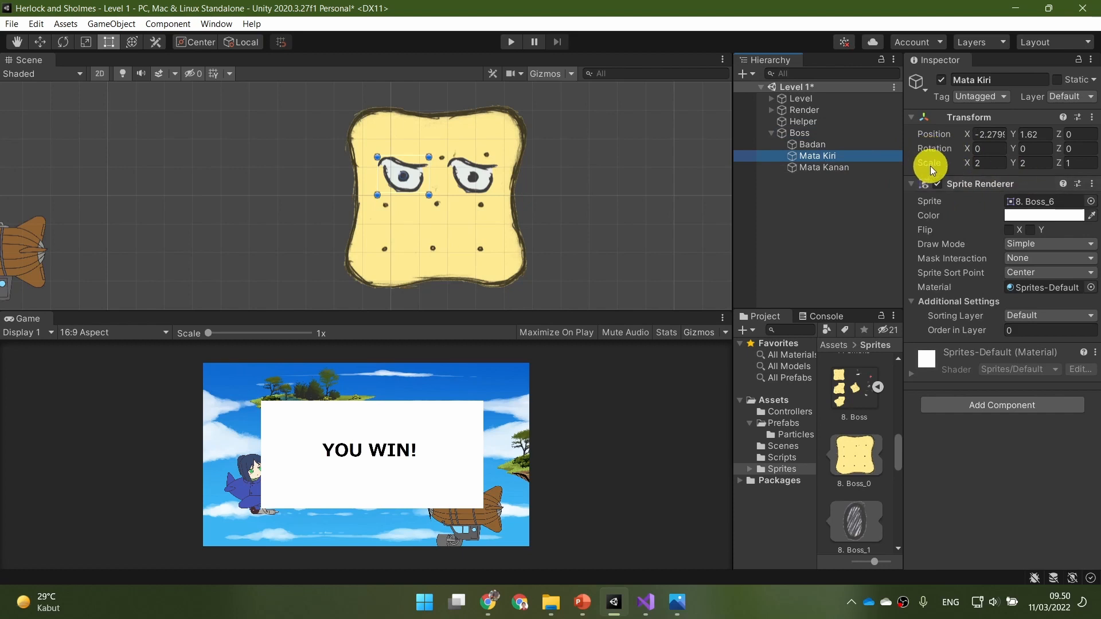
click(849, 144)
Mirror Mata Kanan horizontally by setting its X scale to -2
click(850, 166)
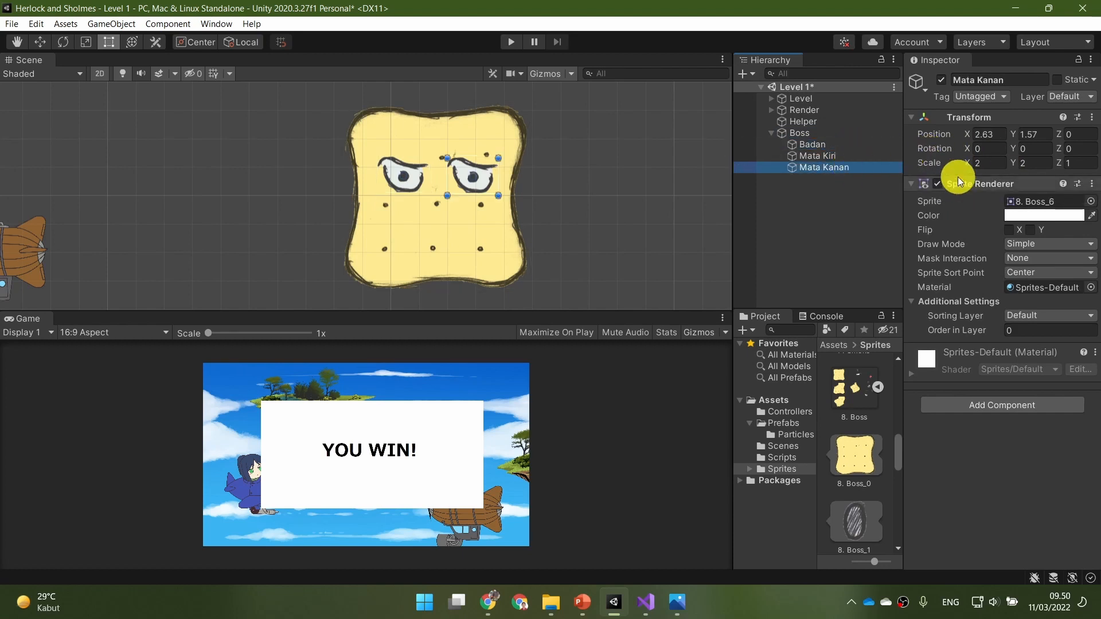
click(990, 164)
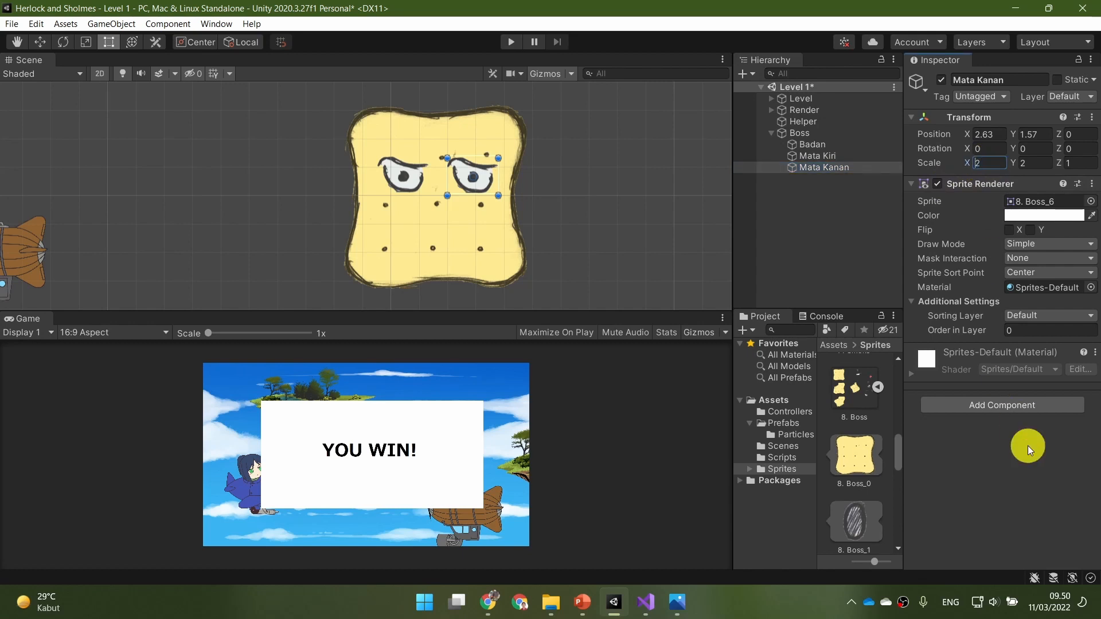
text(-)
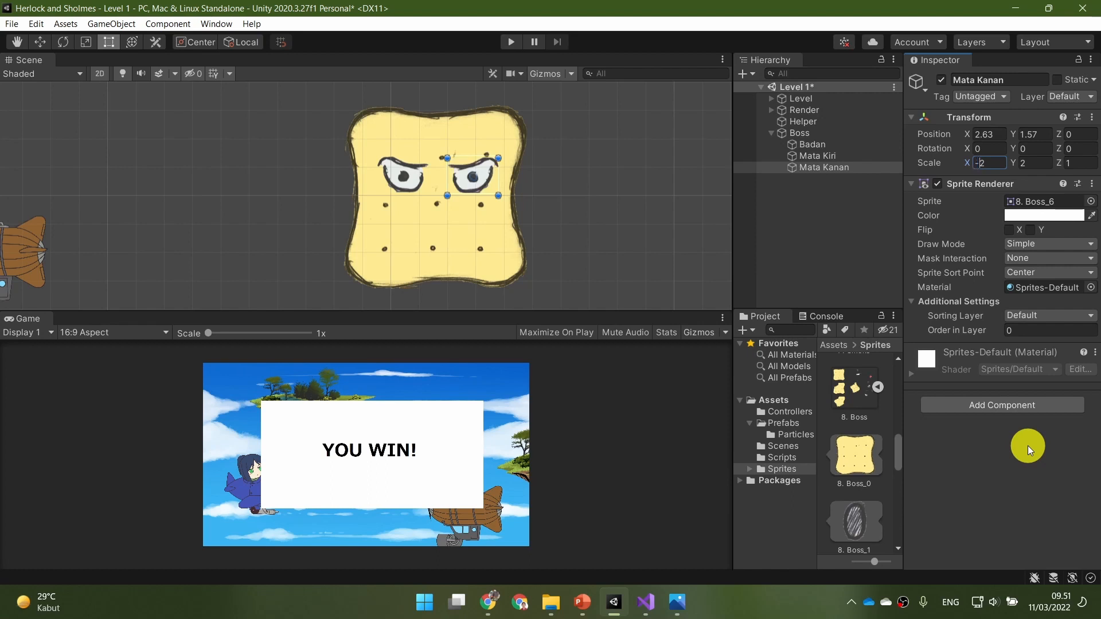
Fine-tune Mata Kanan's placement opposite Mata Kiri to about X 2.6, Y 1.65
scroll(521, 215, up, 10)
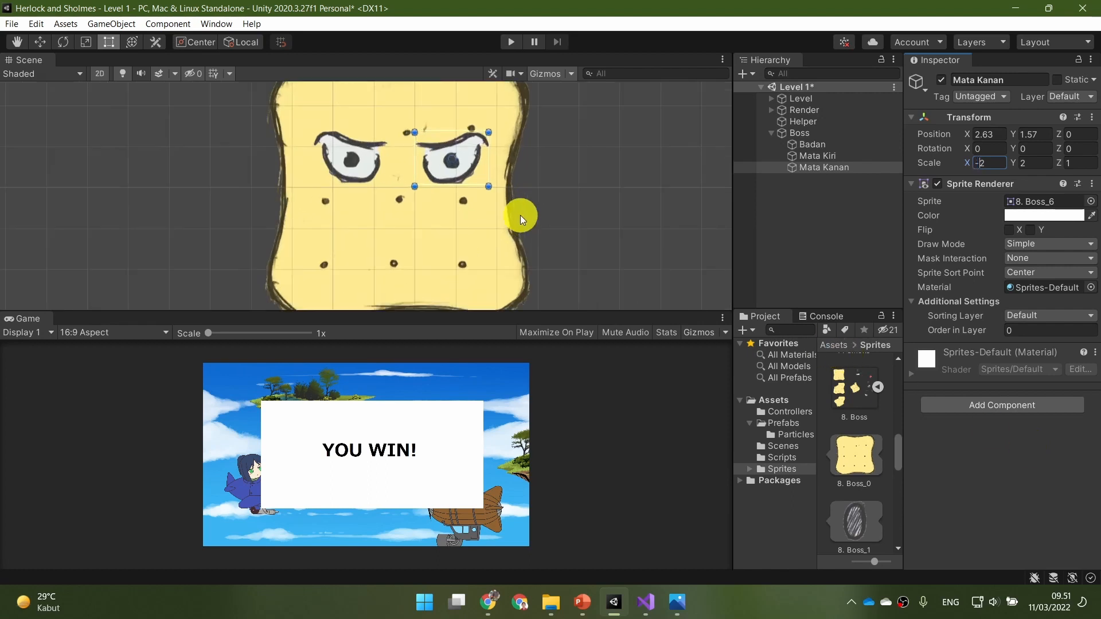
middle_drag(568, 172, 593, 219)
mouse_move(463, 228)
mouse_down()
mouse_move(477, 232)
mouse_move(476, 222)
mouse_move(473, 245)
mouse_move(472, 227)
mouse_up()
scroll(593, 219, down, 5)
middle_drag(658, 263, 608, 187)
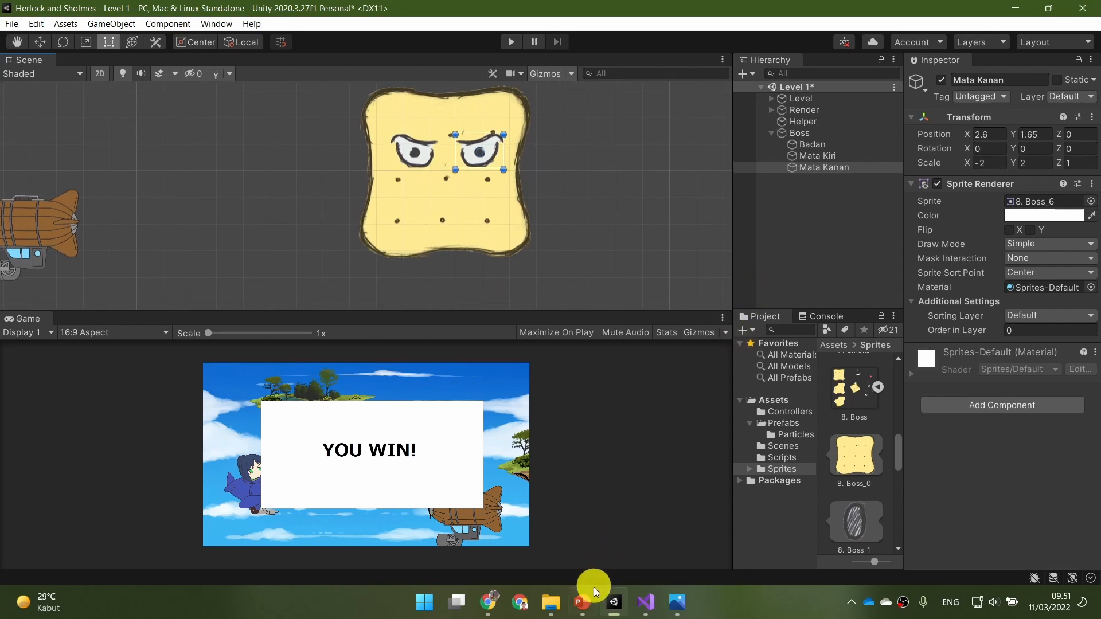
Recheck the PowerPoint slide, and in Unity add the 8. Boss_2 mouth sprite as a child of Boss, renamed Mulut
click(583, 602)
click(615, 602)
scroll(877, 453, down, 3)
click(855, 422)
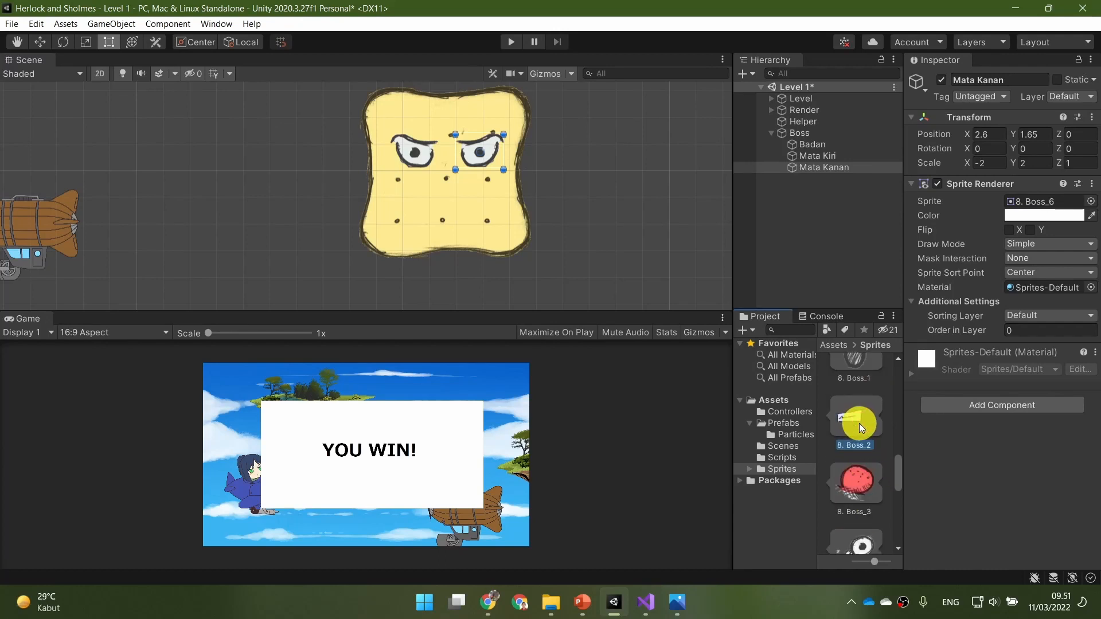
drag(859, 423, 817, 133)
click(1020, 85)
text(Mulut)
key(Return)
Set Mulut's position to X 0, Y 0, Z 0, and move it below the eyes to about X 0.65, Y -2.21
click(986, 134)
text(0)
key(Tab)
text(0)
key(Tab)
text(0)
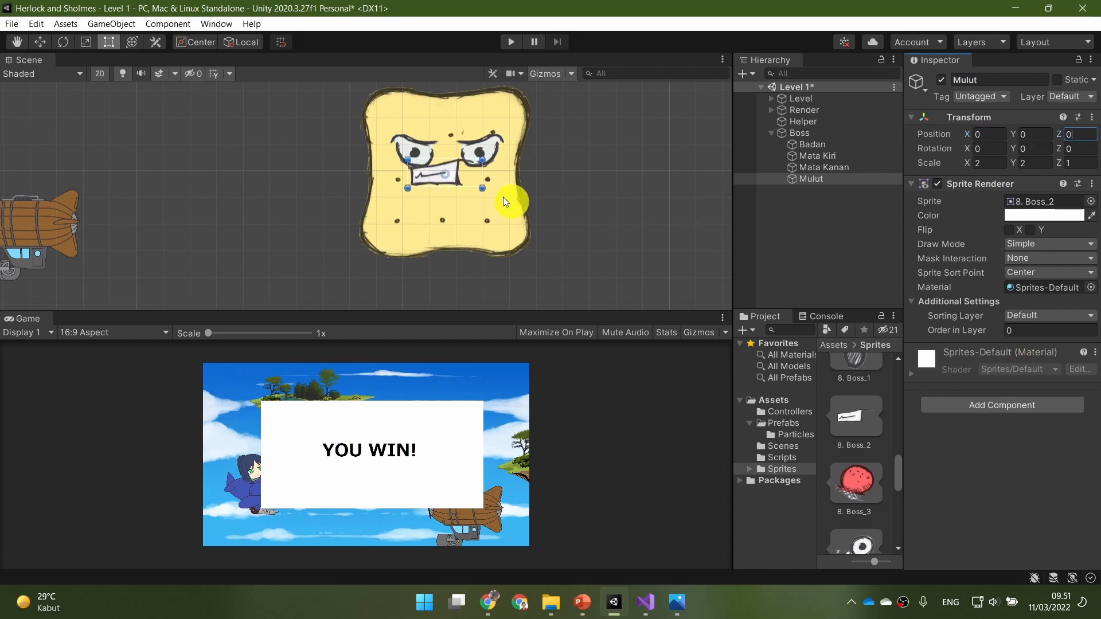
drag(435, 178, 449, 211)
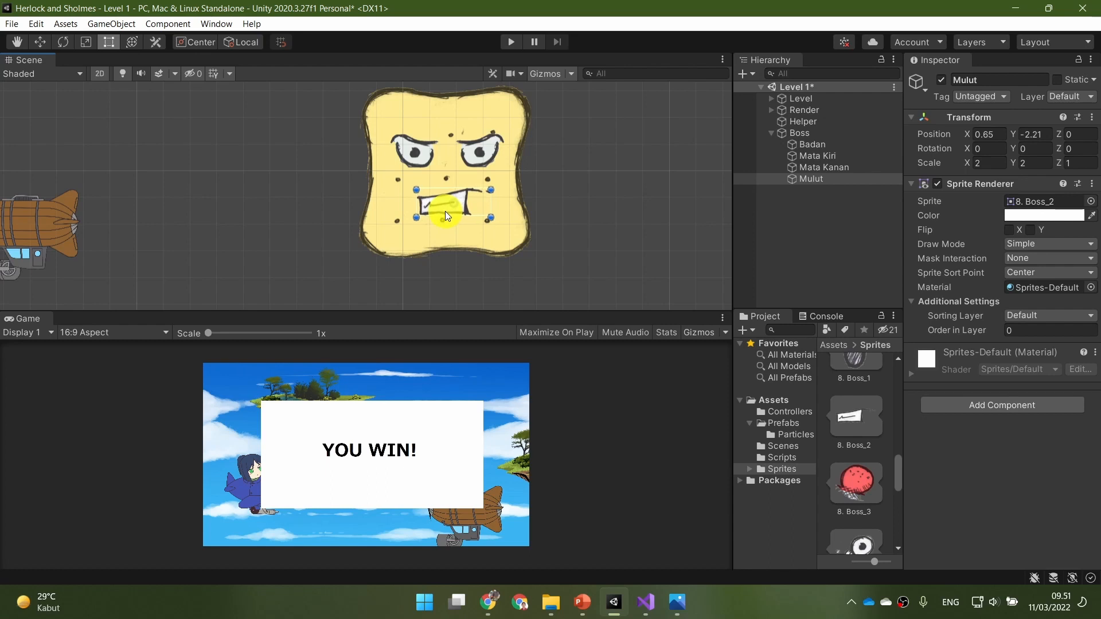
Examine the assembled Boss in the scene and its component settings, and check the remaining instructions on the PowerPoint slide
click(819, 248)
scroll(687, 268, down, 2)
scroll(695, 263, down, 4)
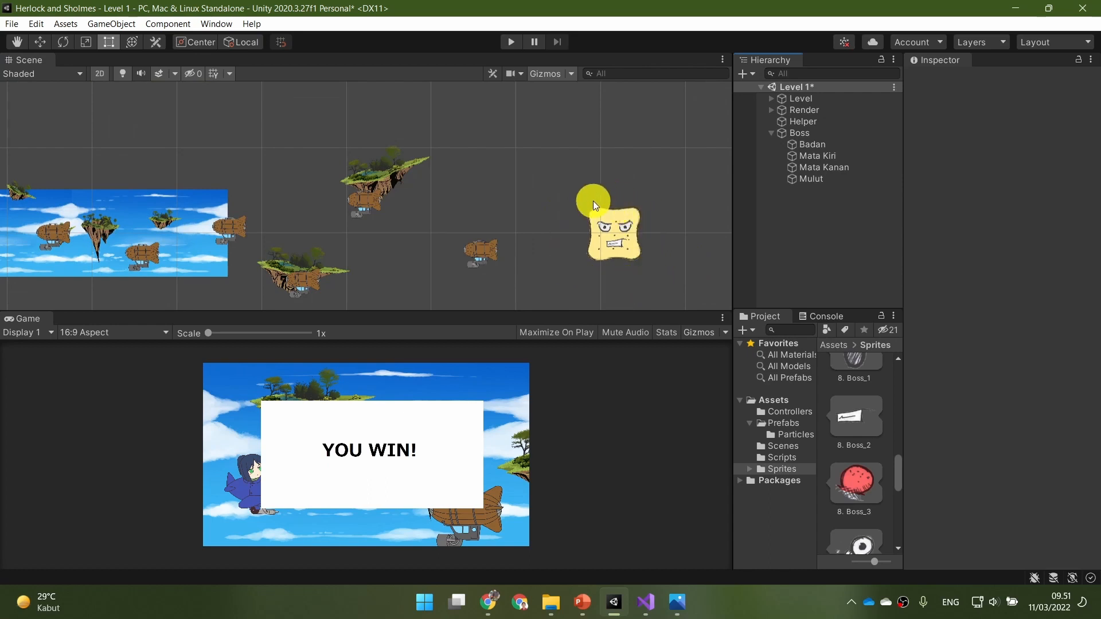
click(822, 133)
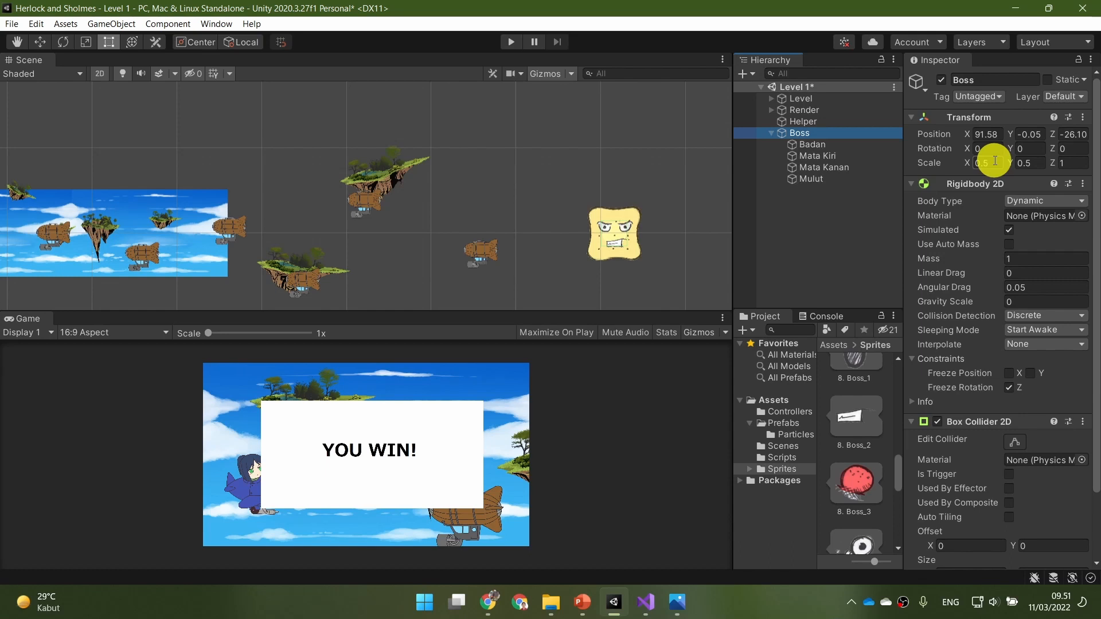
scroll(656, 256, up, 6)
scroll(656, 254, up, 2)
scroll(655, 255, up, 2)
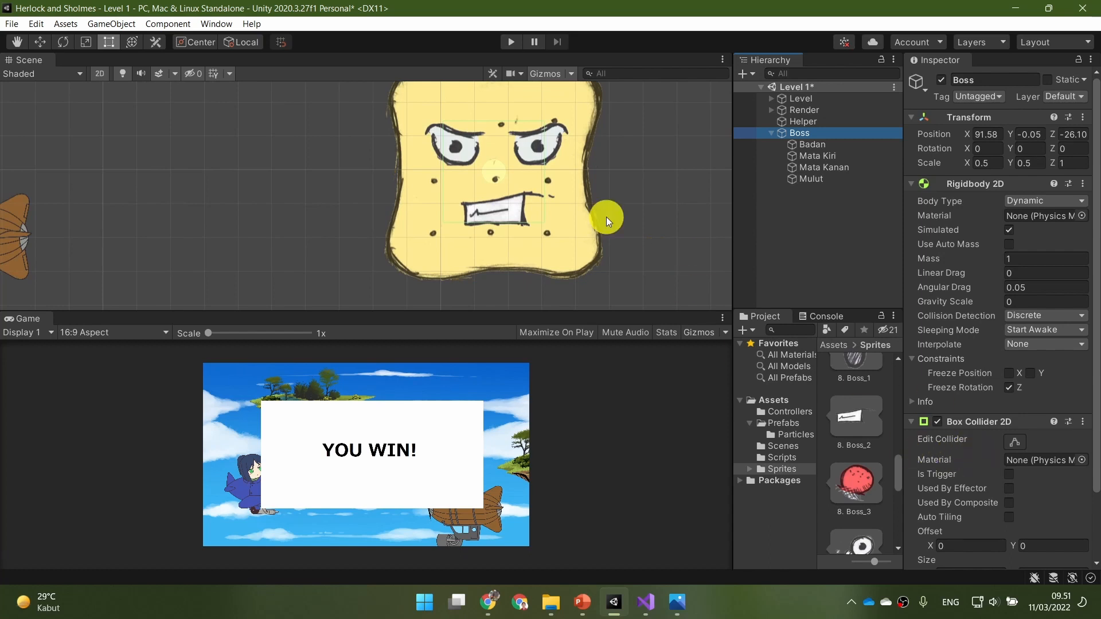
scroll(607, 217, up, 1)
scroll(631, 184, up, 1)
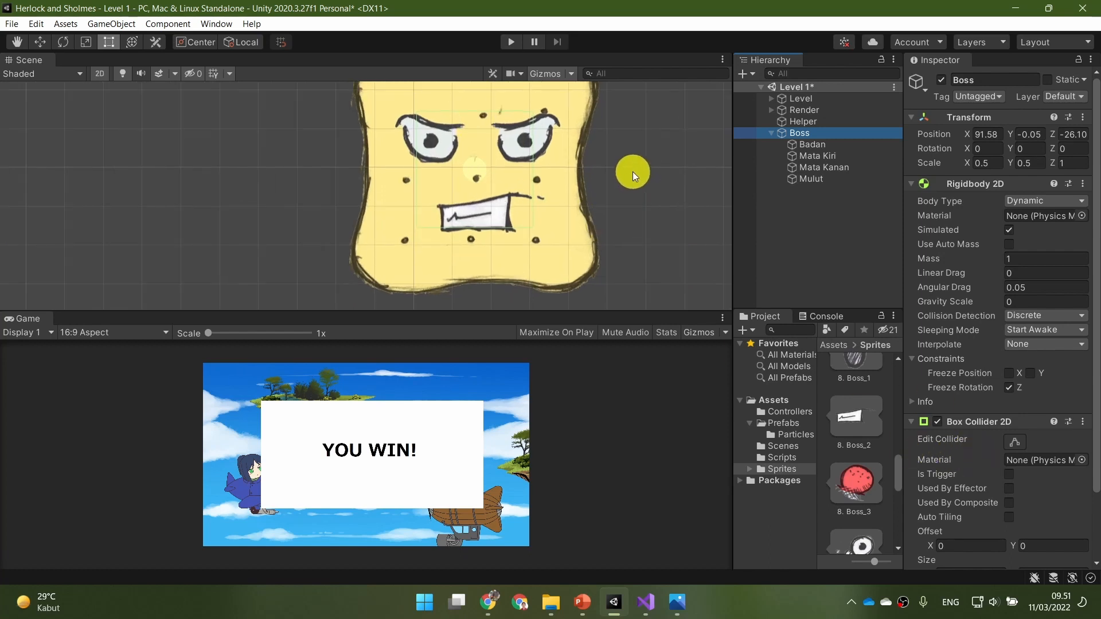
middle_drag(633, 171, 576, 197)
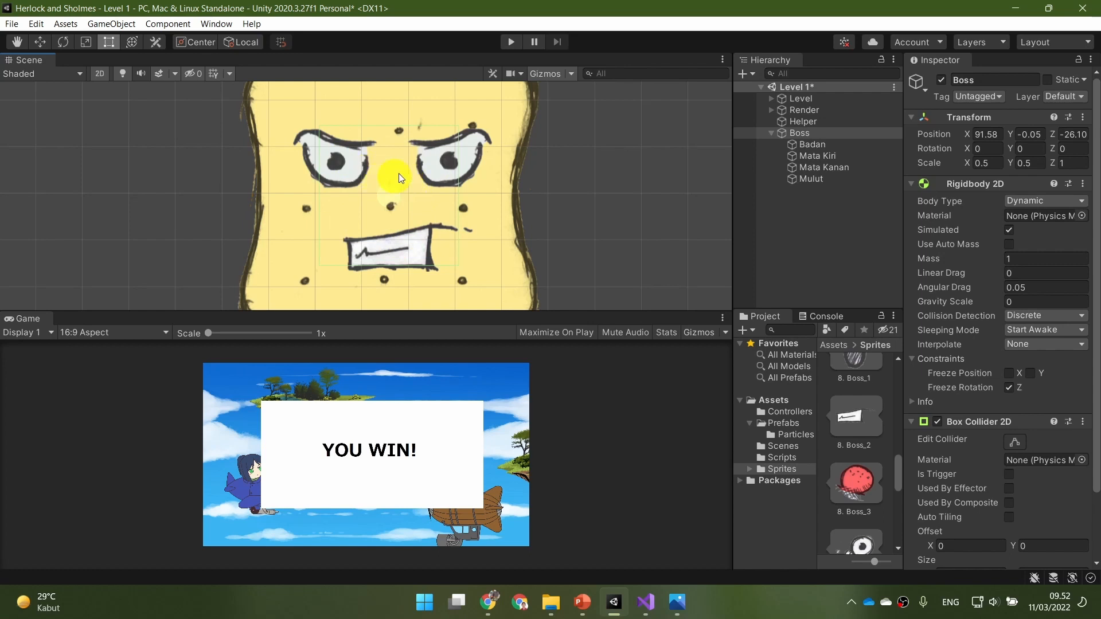
scroll(398, 272, down, 3)
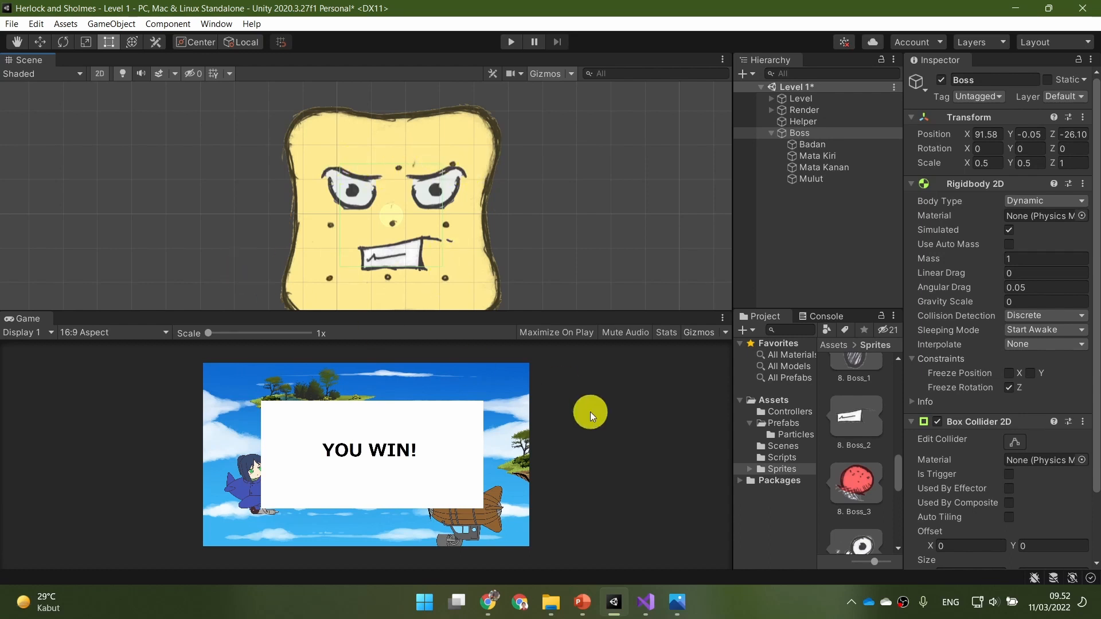
click(585, 605)
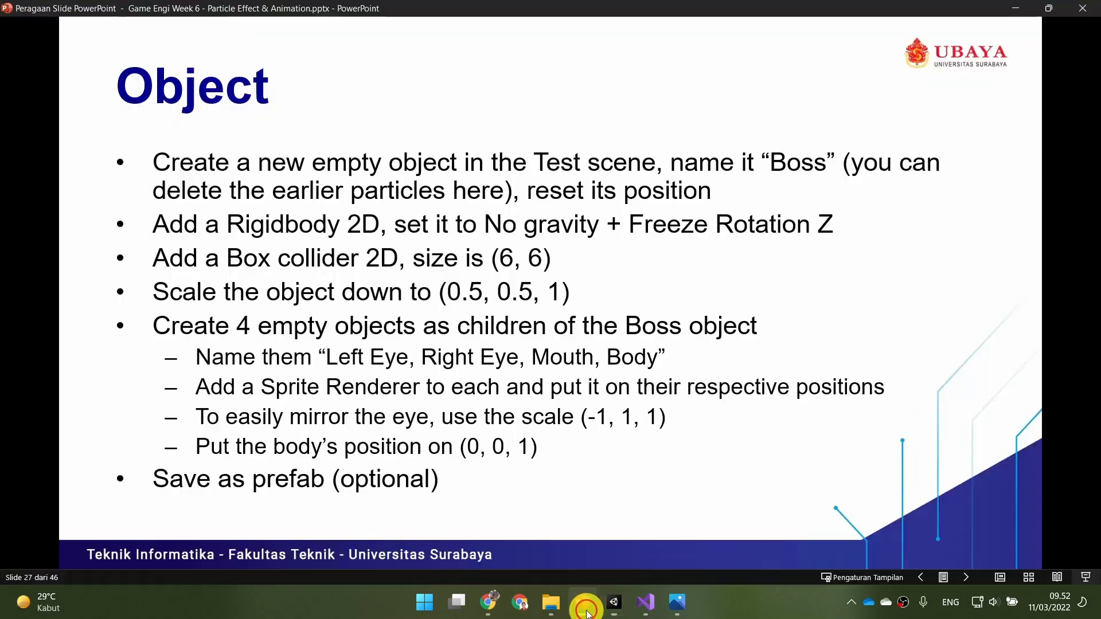
Recheck the final prefab instruction on the PowerPoint Object slide, and save the Level 1 scene in Unity
click(585, 606)
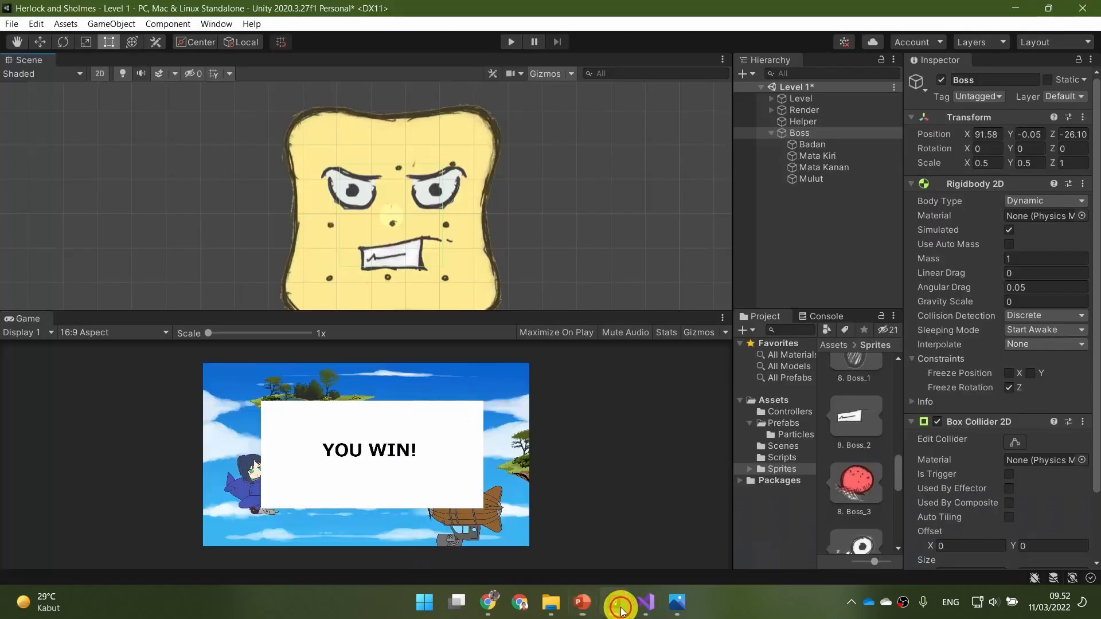
click(585, 605)
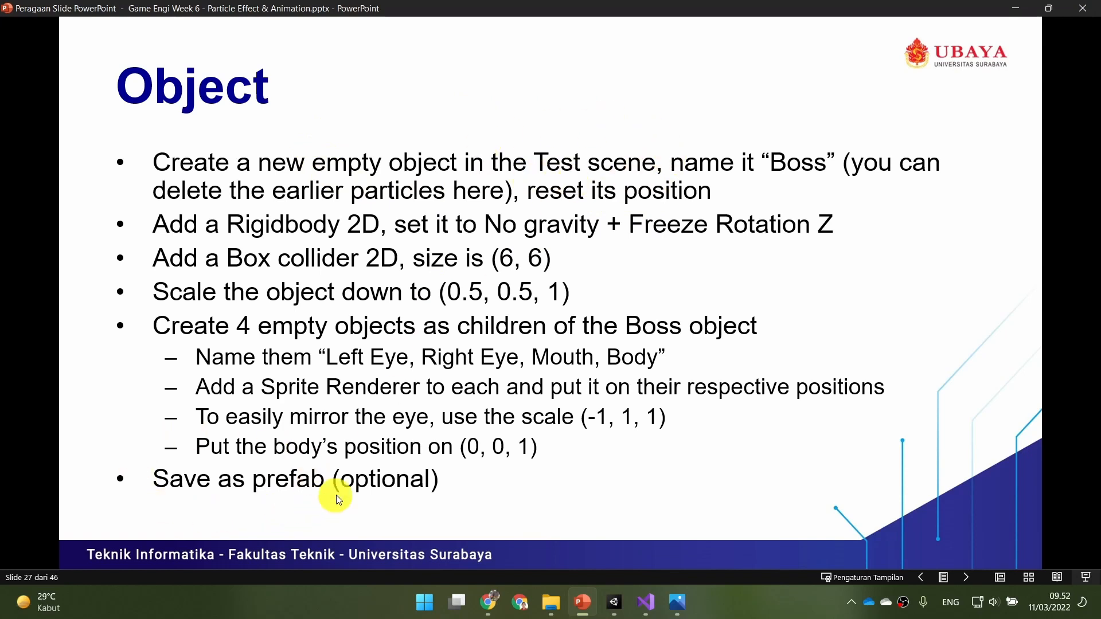
click(614, 602)
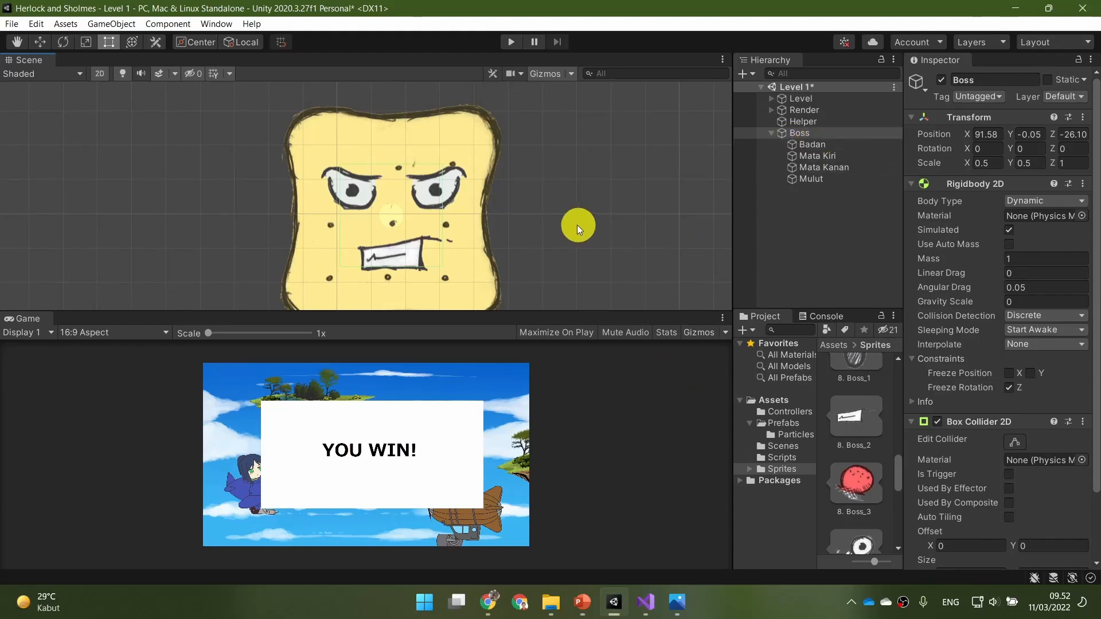
key(ctrl+s)
Examine the Boss in the Unity scene and compare it with the position table and picture on the PowerPoint Example slide
scroll(576, 226, down, 5)
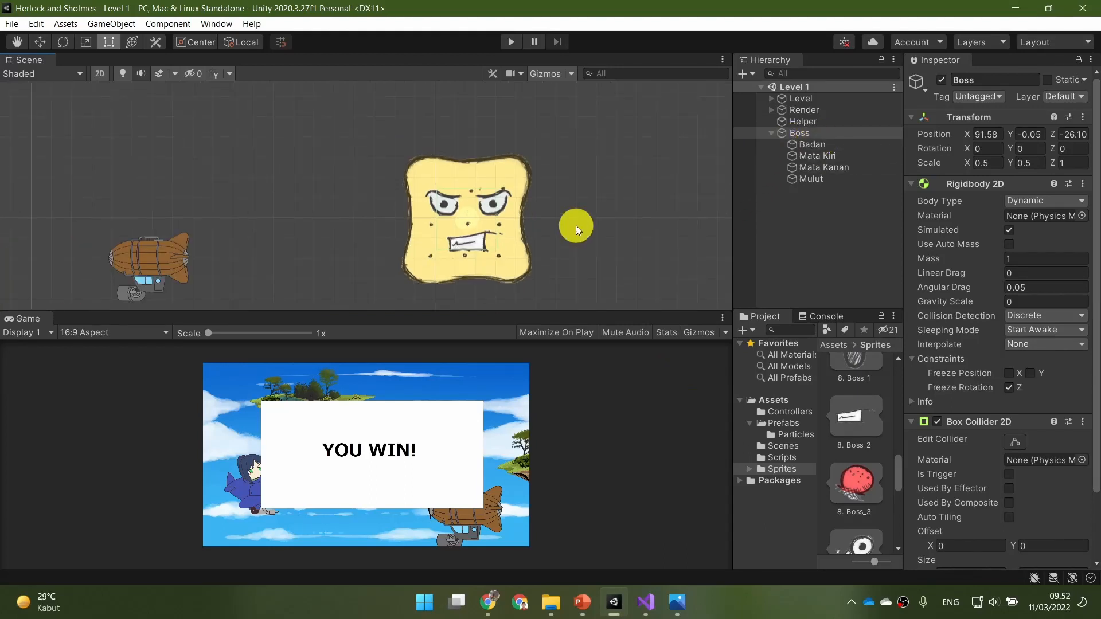
scroll(576, 225, down, 3)
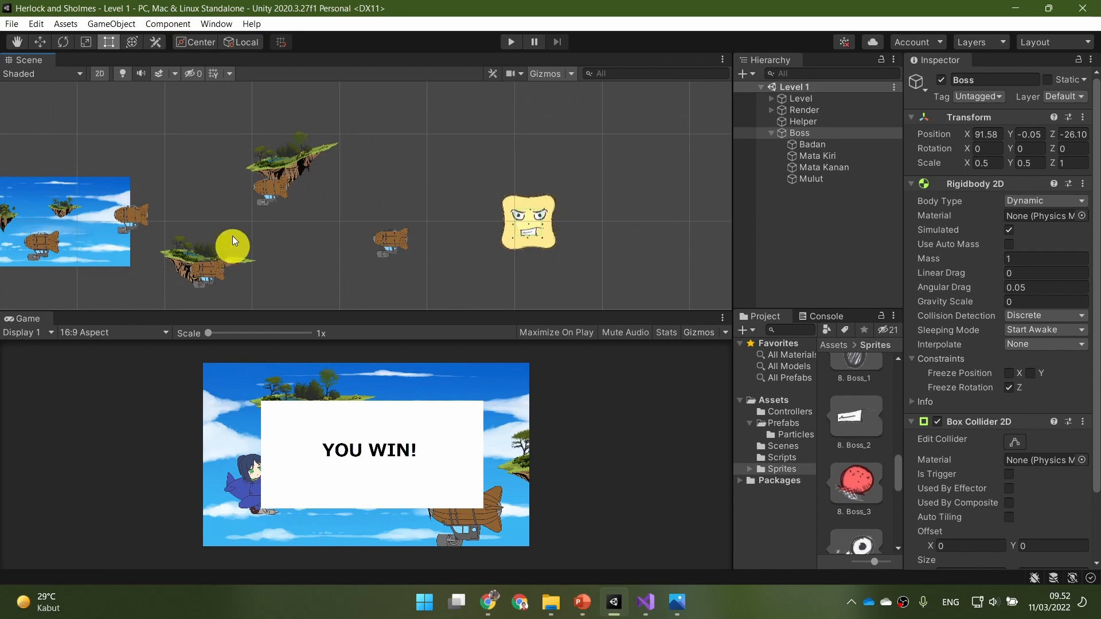
scroll(230, 250, up, 2)
scroll(525, 215, up, 5)
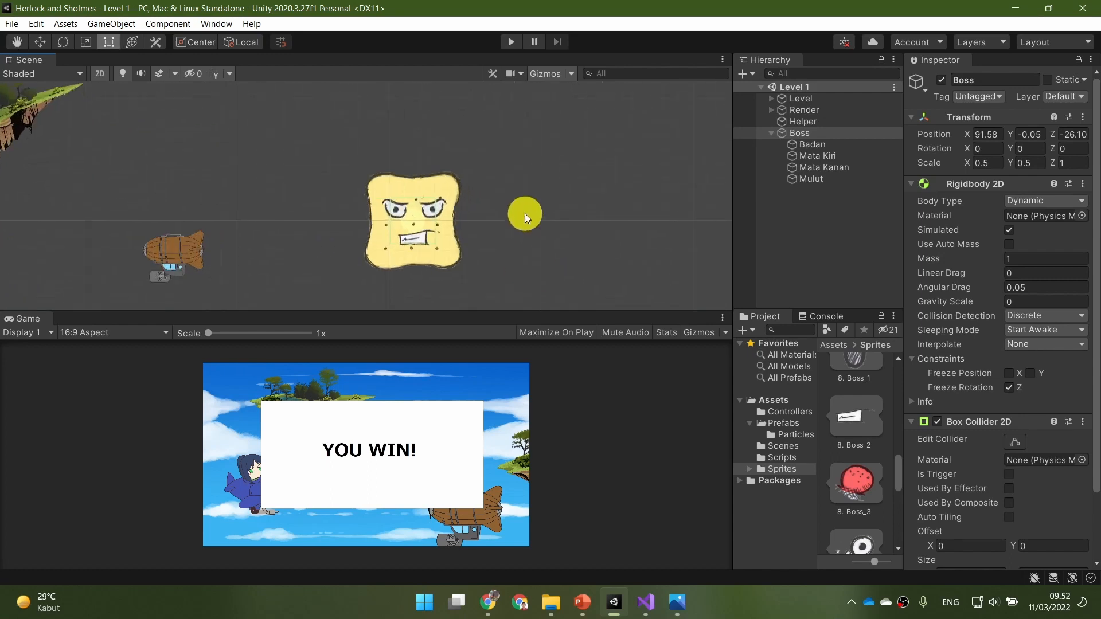
click(582, 602)
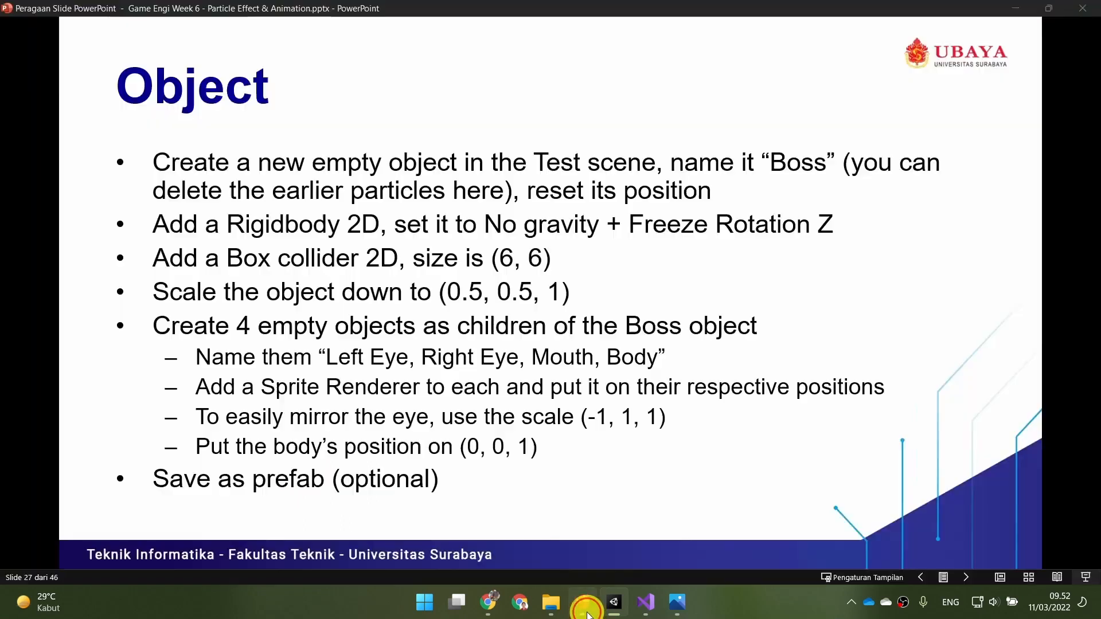
click(639, 417)
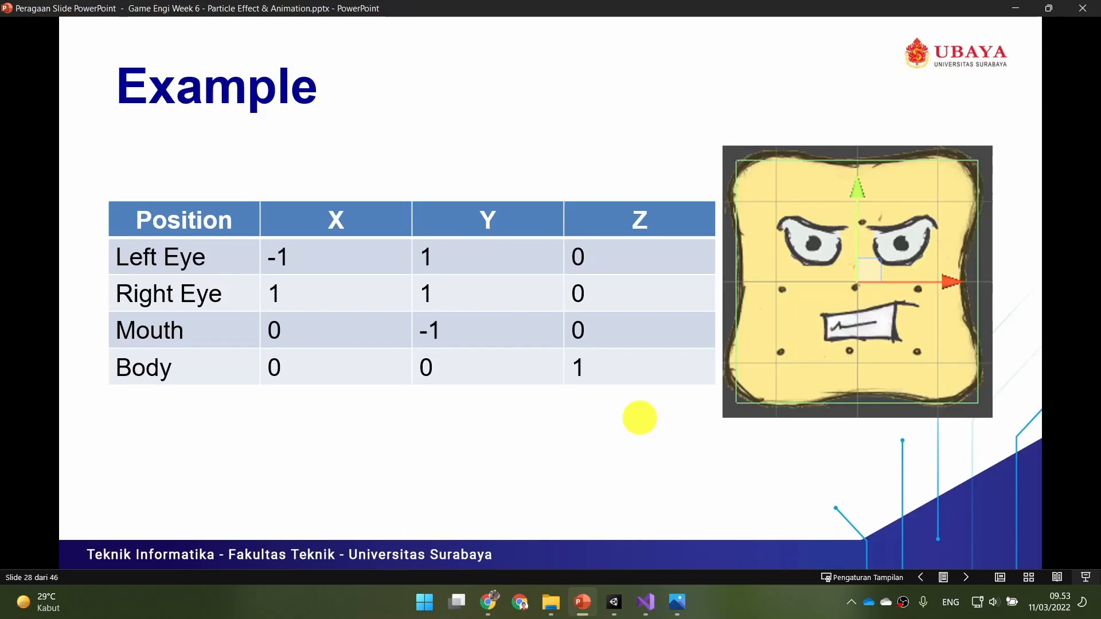
click(619, 603)
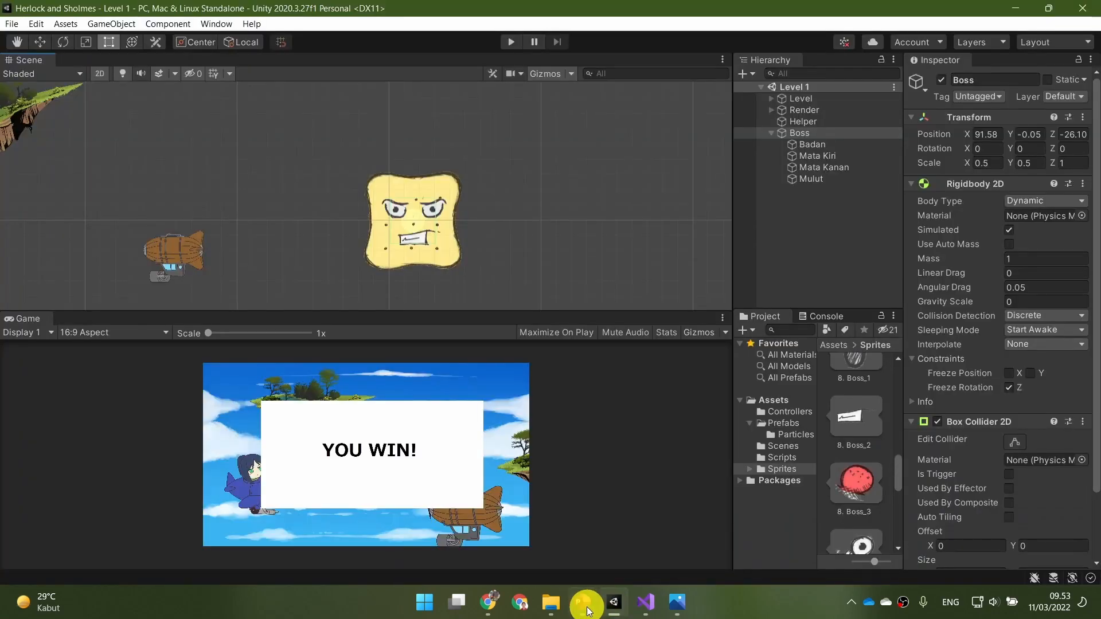
click(583, 602)
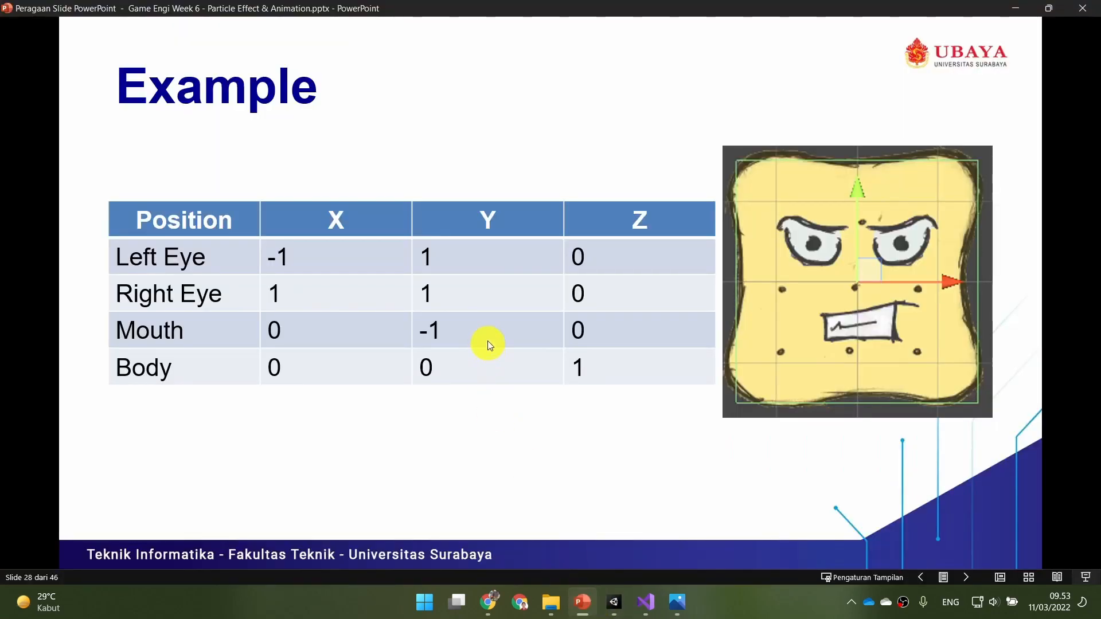
click(614, 602)
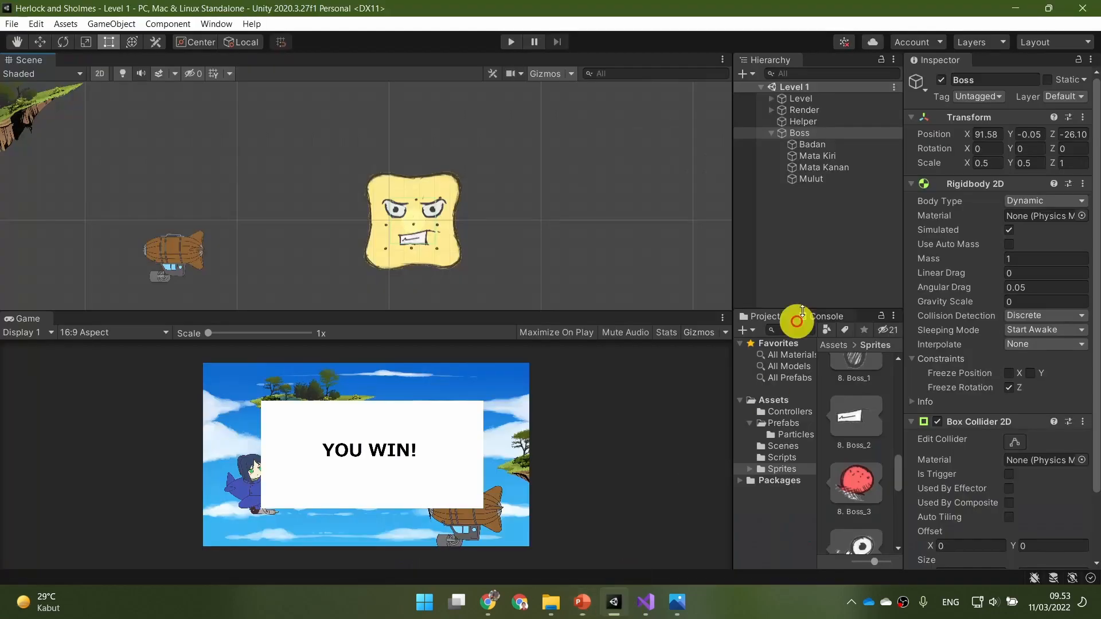
scroll(482, 229, up, 5)
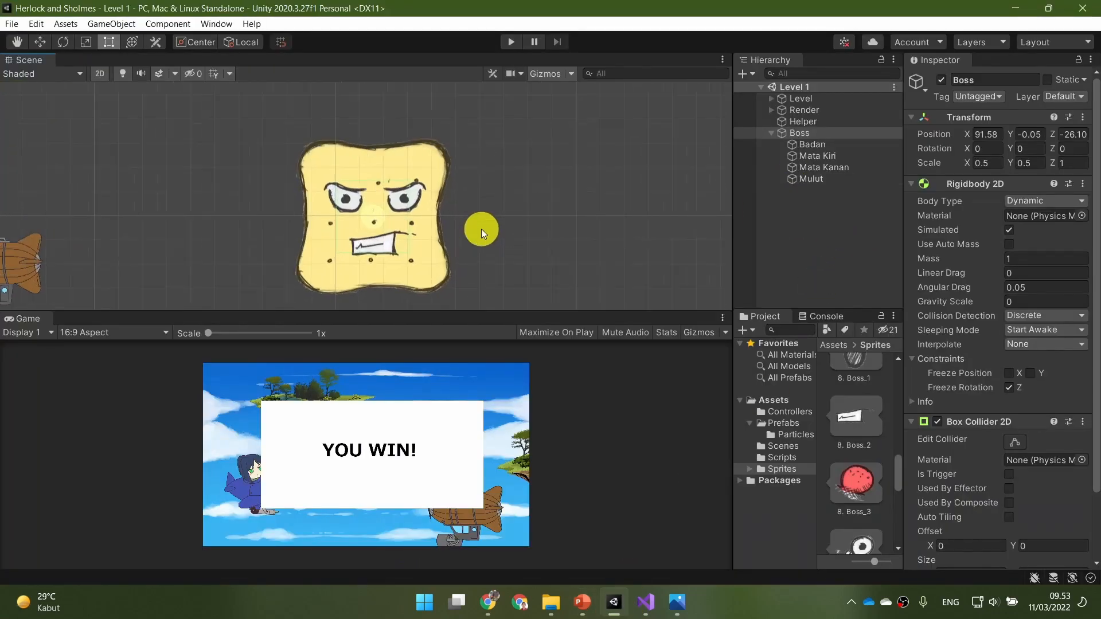
Inspect the transform values of Mata Kiri, Mata Kanan and Mulut in Unity against the Example slide's position table
click(875, 145)
click(866, 157)
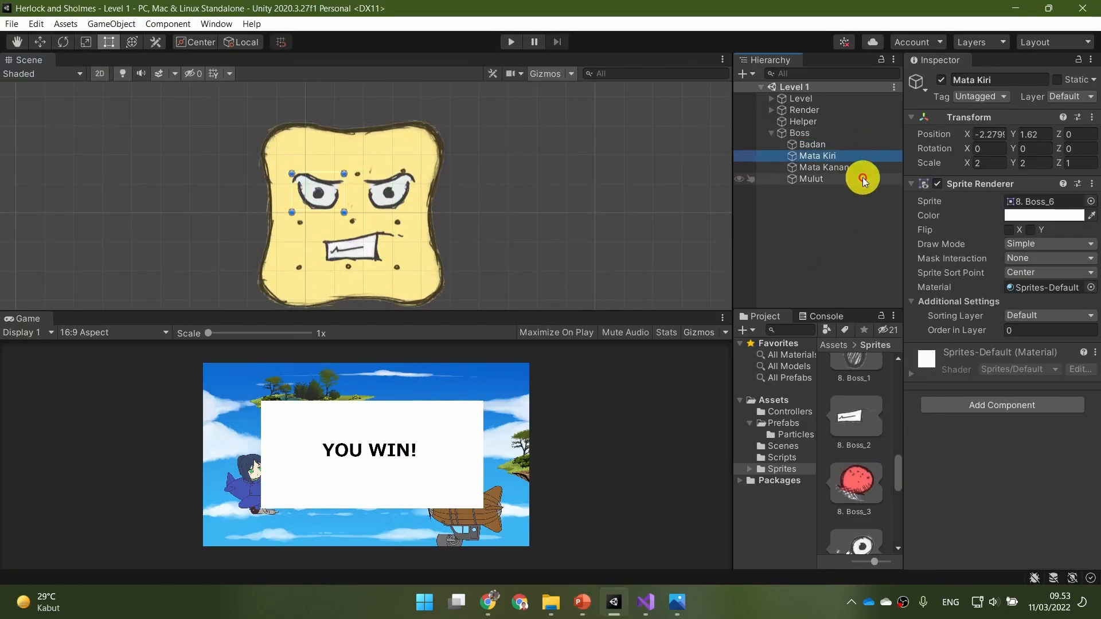
click(858, 169)
click(862, 180)
click(856, 167)
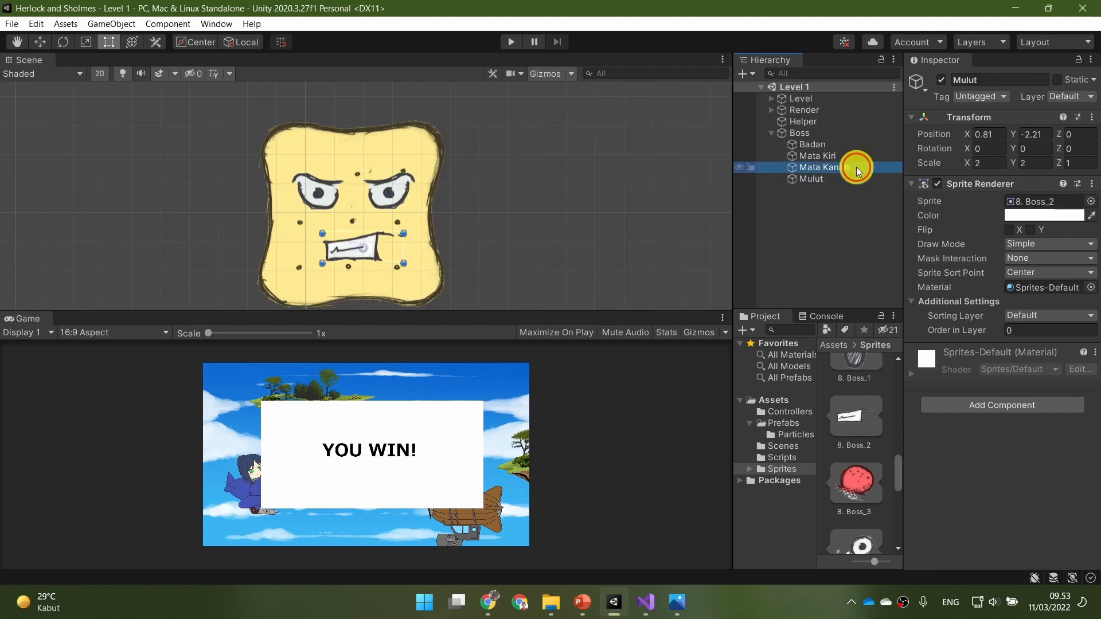
click(584, 603)
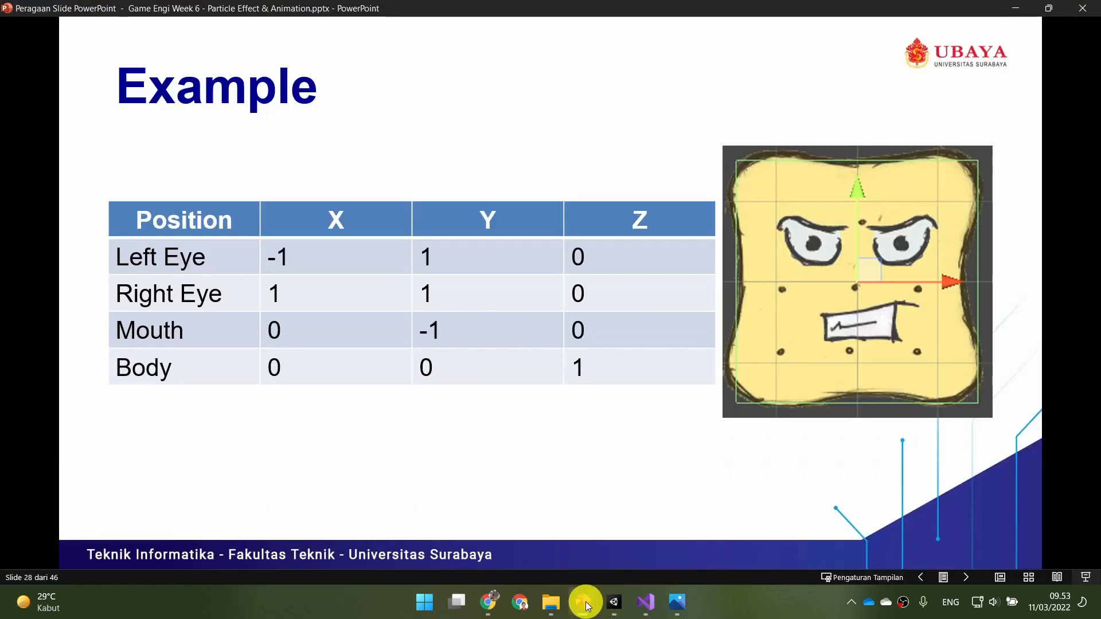
click(614, 602)
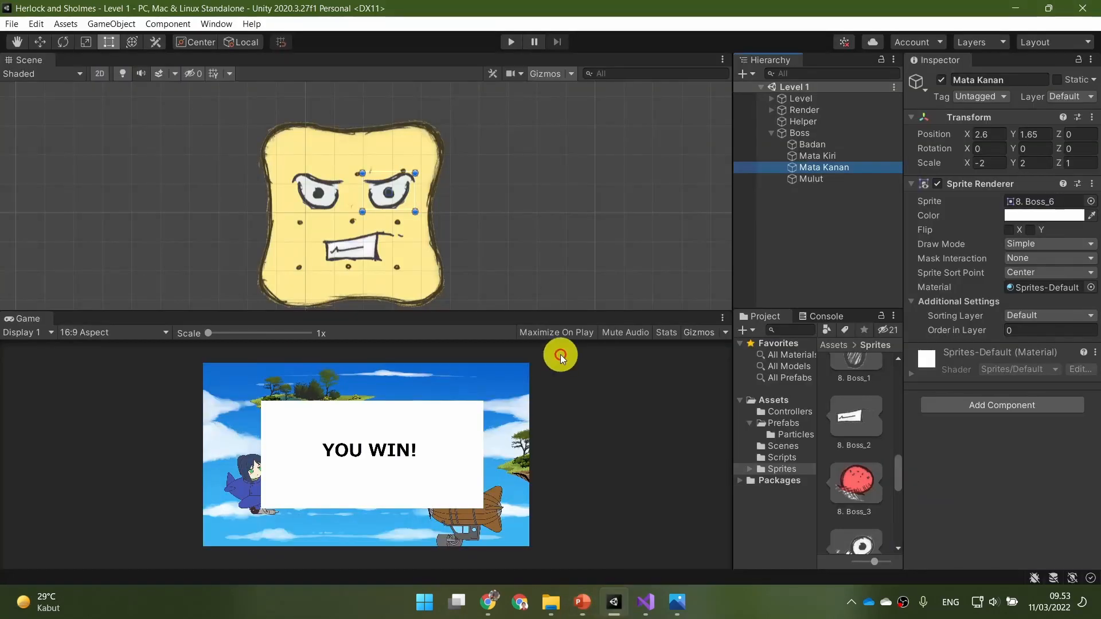
Read the PowerPoint slides on the Boss's animation states and Idle Animation, reviewing the Boss in the Unity scene in between
click(583, 603)
click(608, 416)
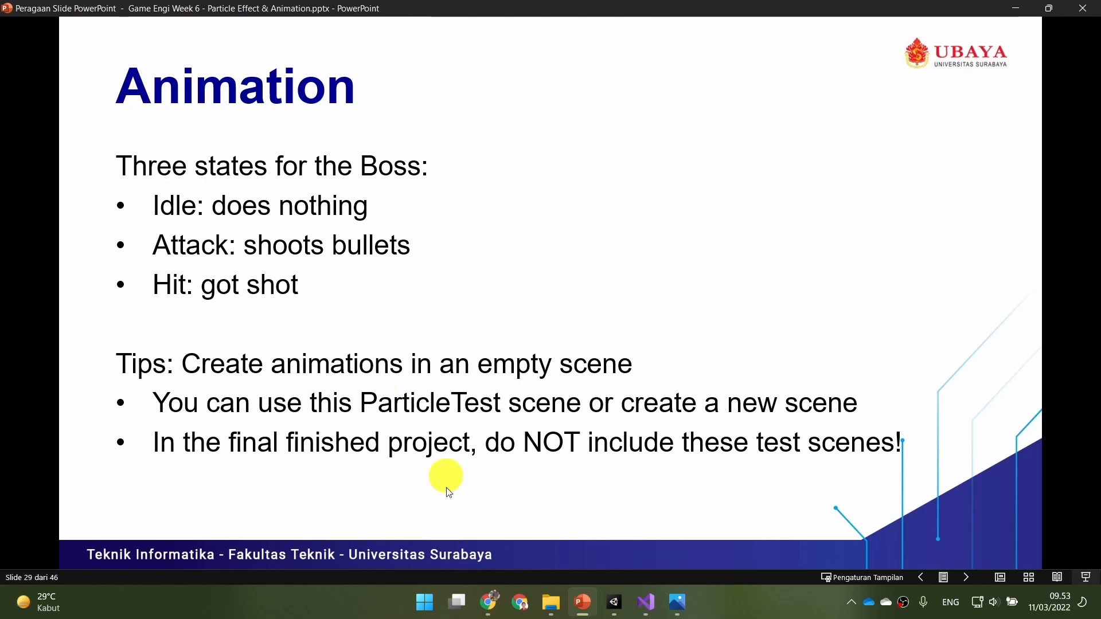
click(614, 602)
scroll(335, 200, down, 3)
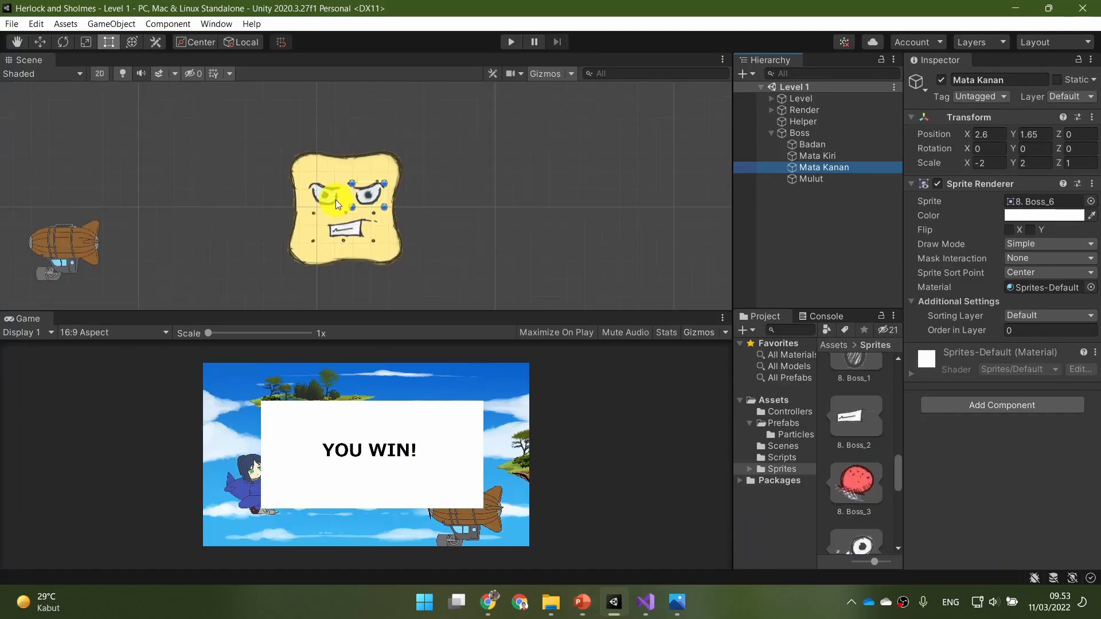
click(436, 232)
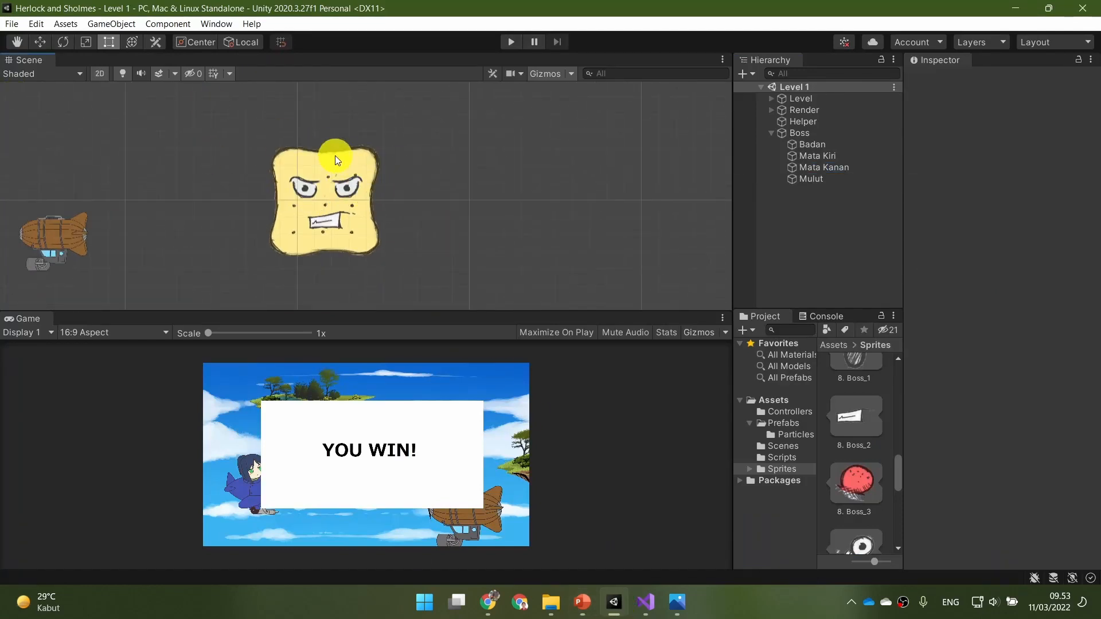
scroll(381, 183, up, 5)
middle_drag(466, 245, 327, 217)
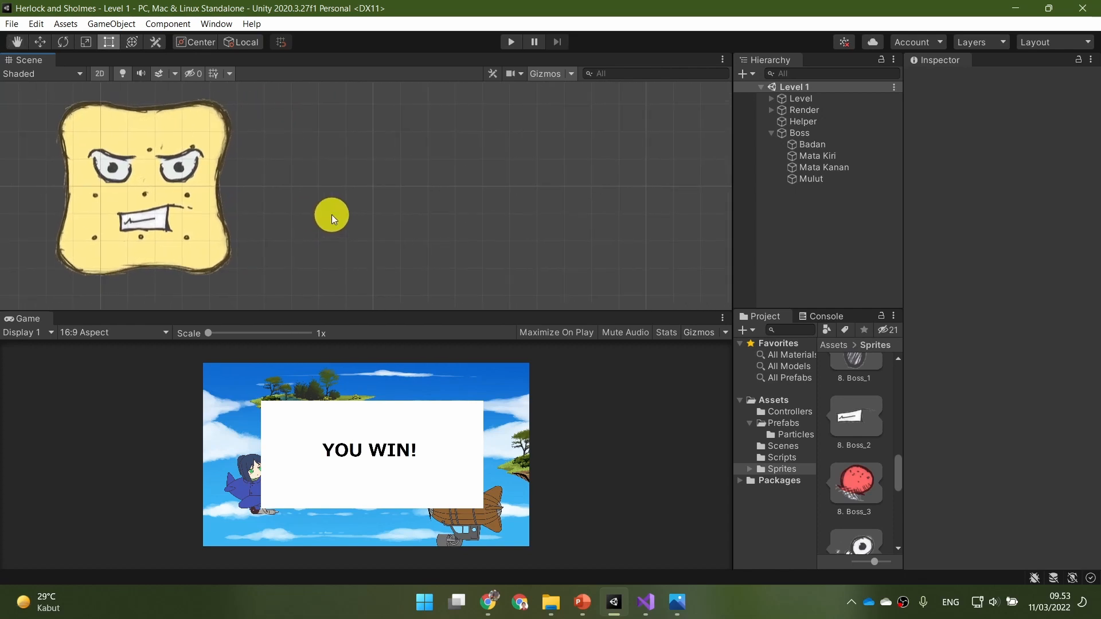
click(585, 602)
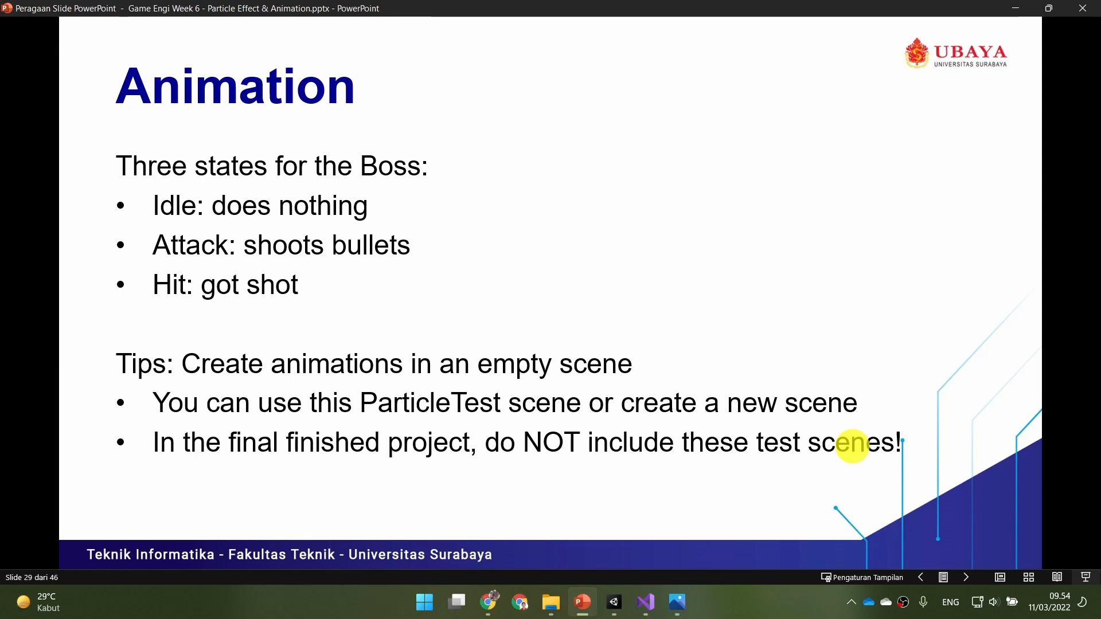
click(746, 325)
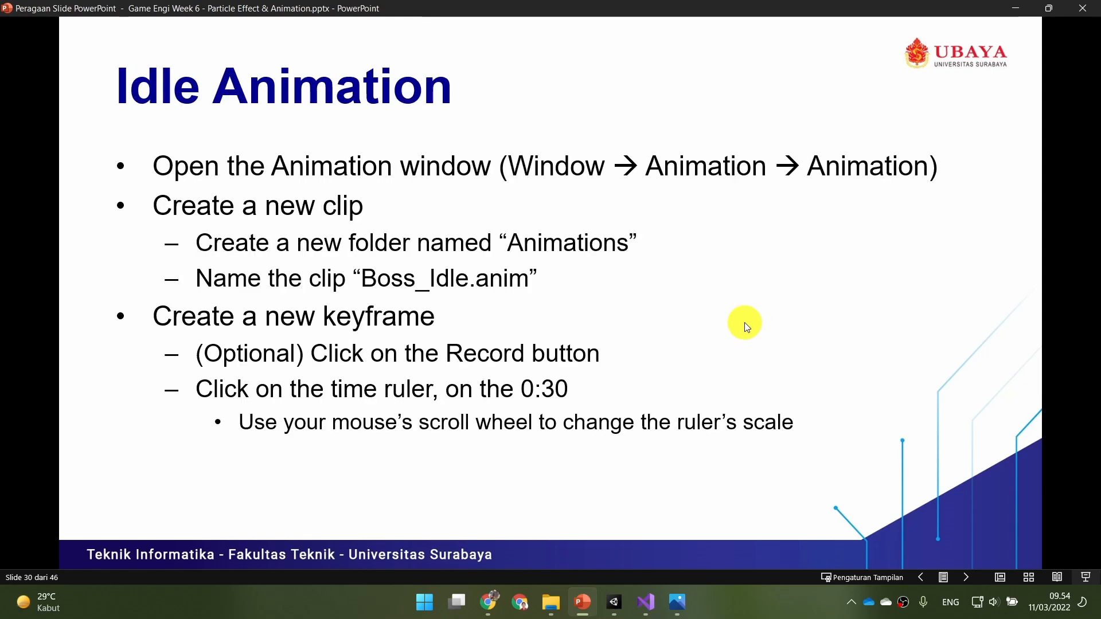
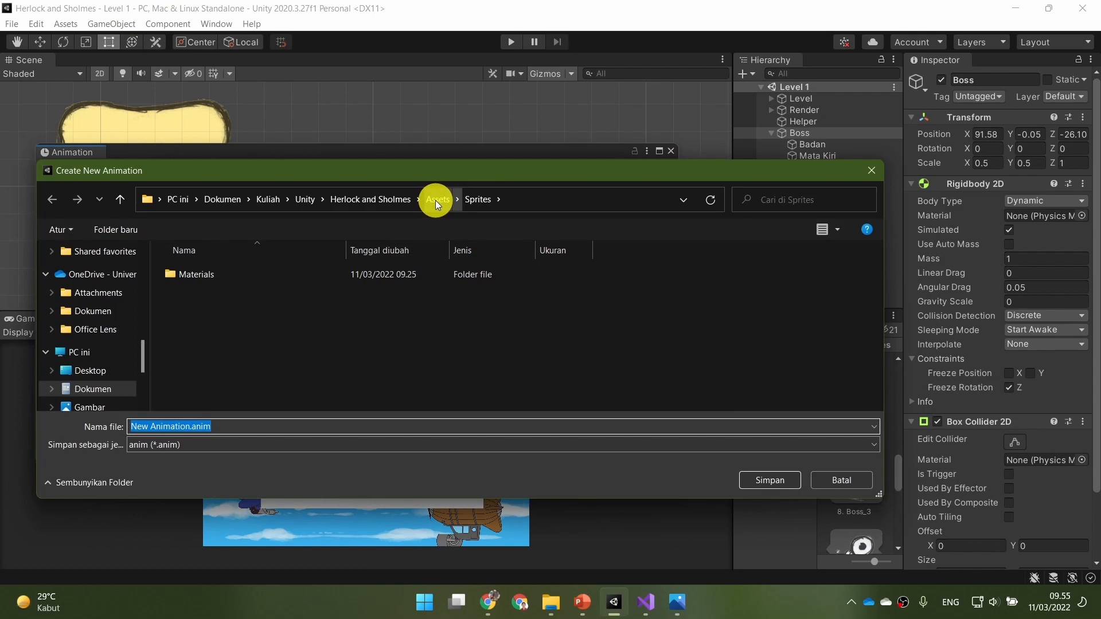
For the new animation clip's save location, create a folder named Animations inside the project's Assets folder and open it
click(436, 201)
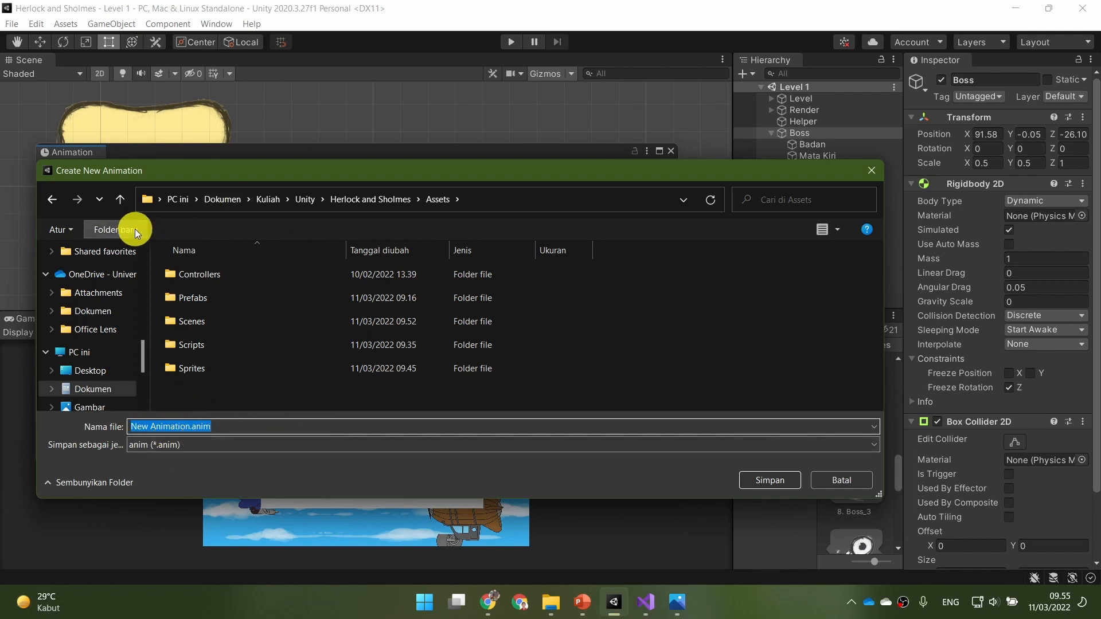
click(116, 229)
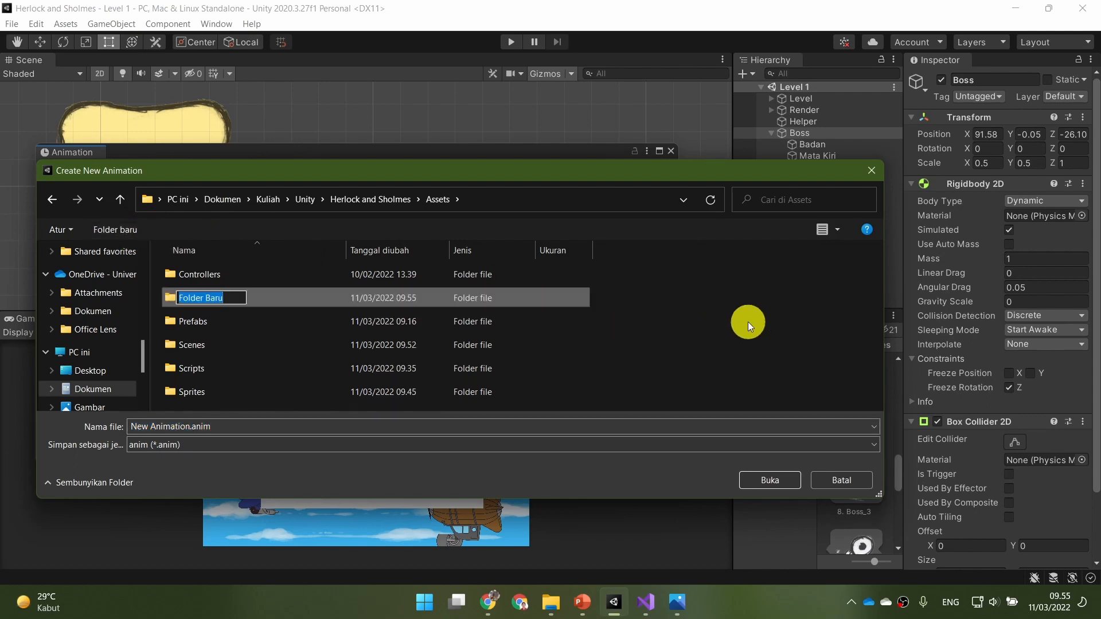
text(Animations)
key(Return)
double_click(218, 274)
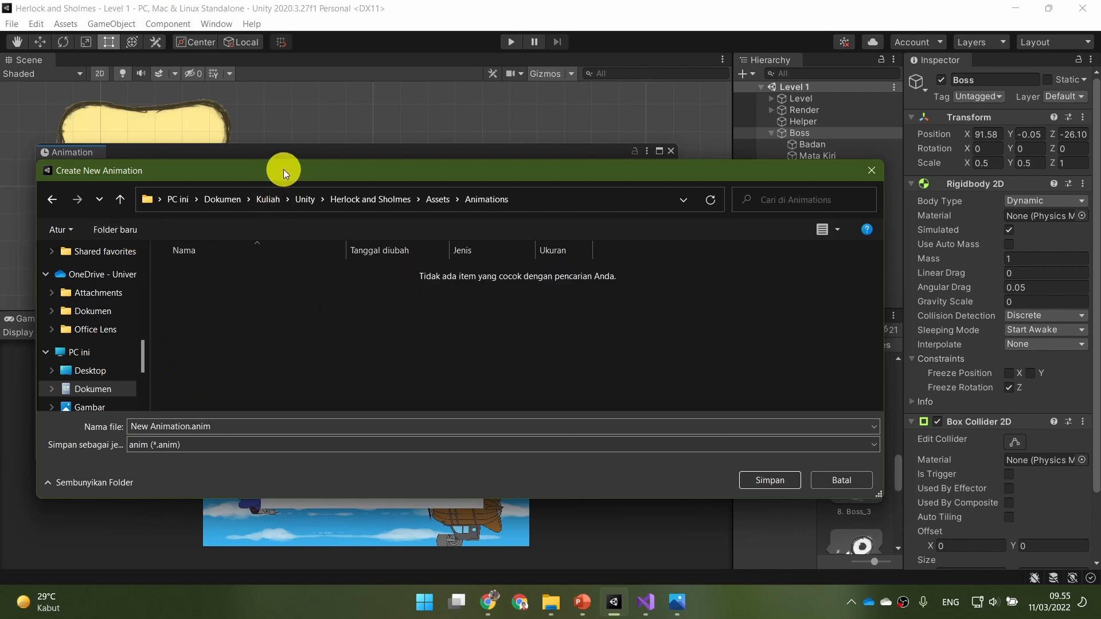
Create a subfolder named Boss inside Animations and rename it Boss Level 1
click(122, 233)
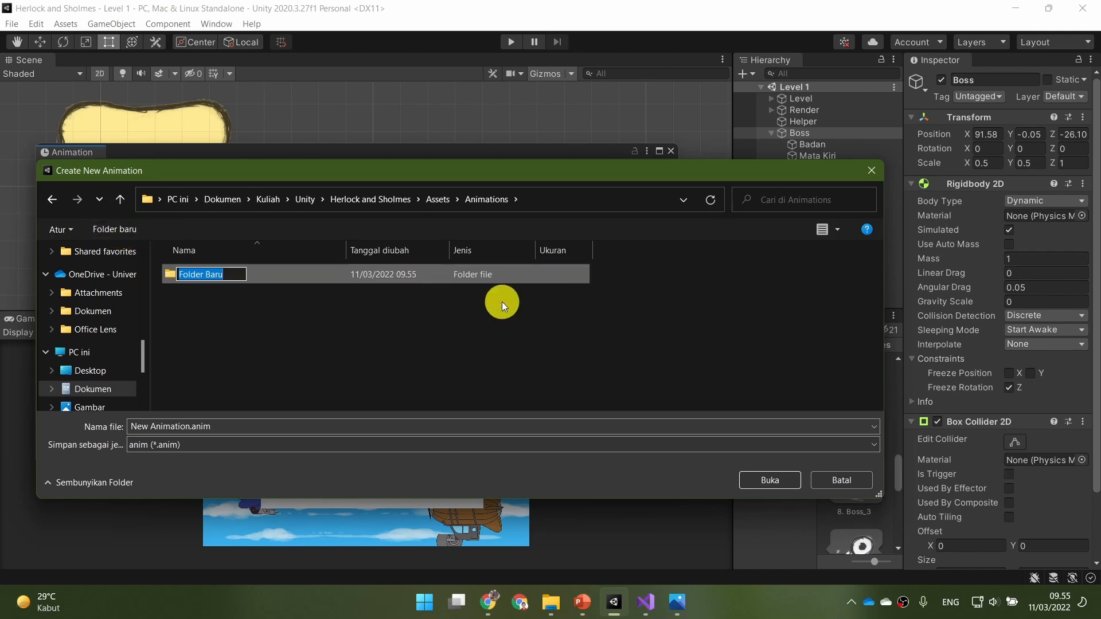
text(Boss)
key(Return)
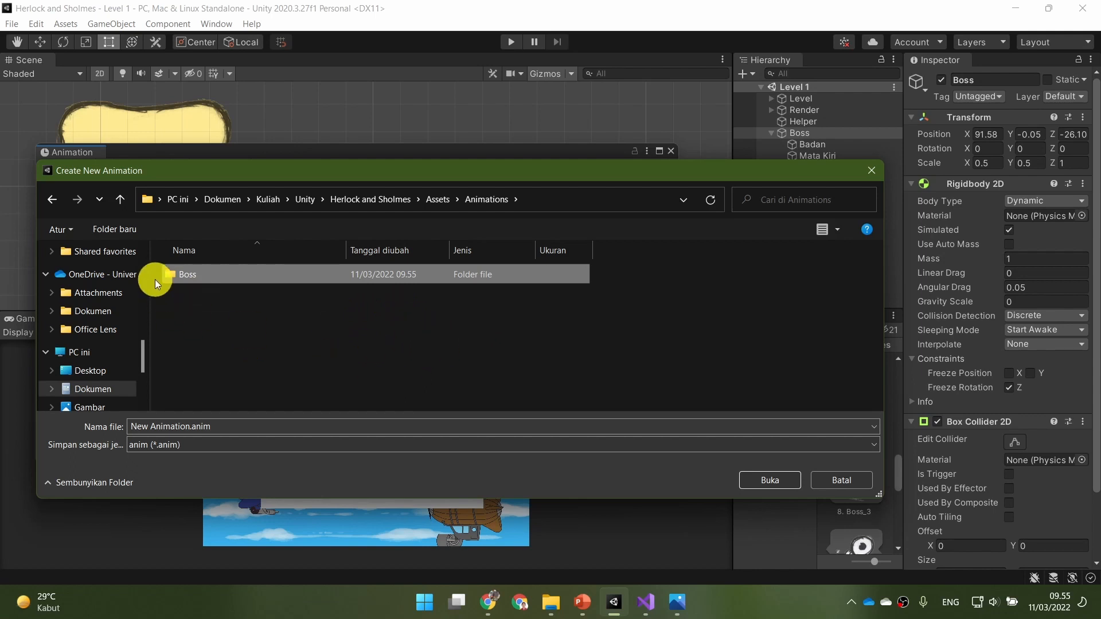
drag(268, 172, 269, 208)
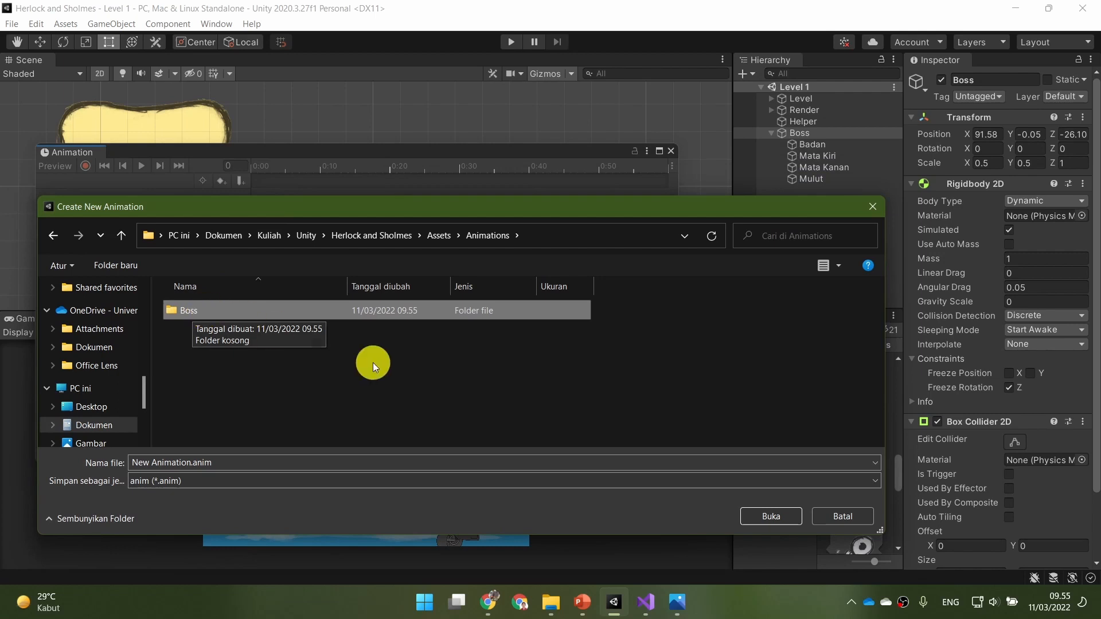
key(F2)
text(Level 1)
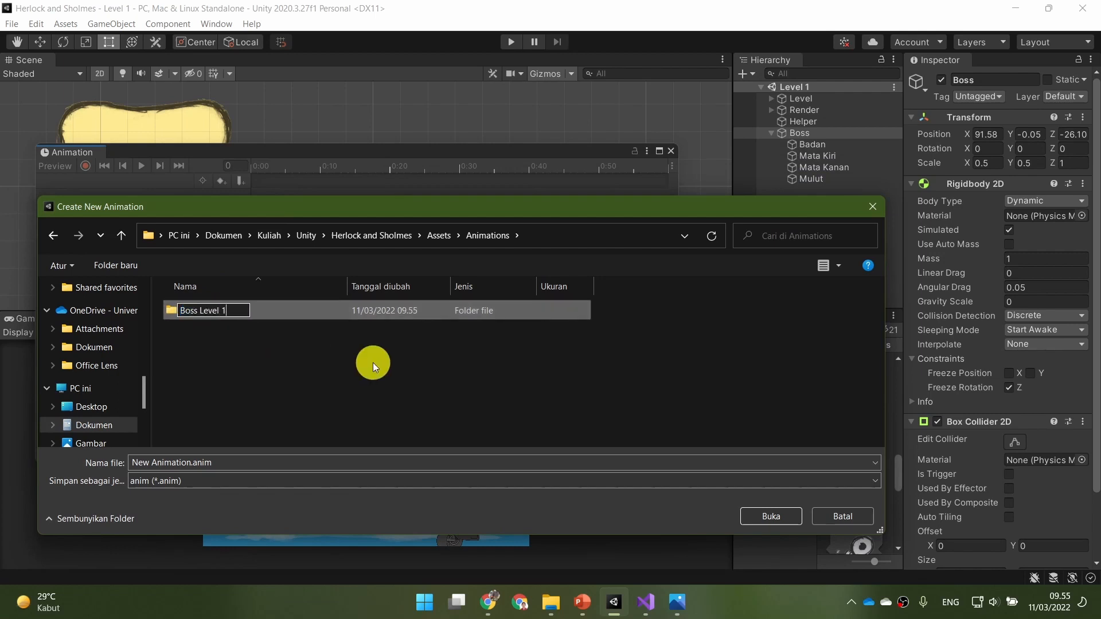
key(Return)
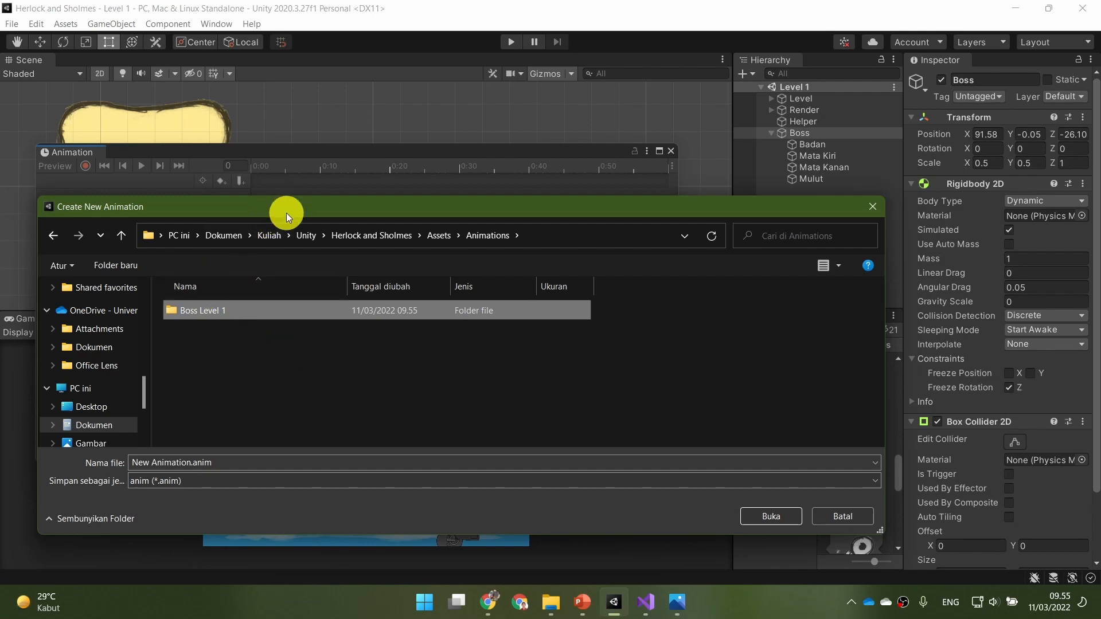
Save the new animation clip as Boss Idle in the Boss Level 1 folder, checking the clip name against the Idle Animation slide
drag(287, 213, 317, 210)
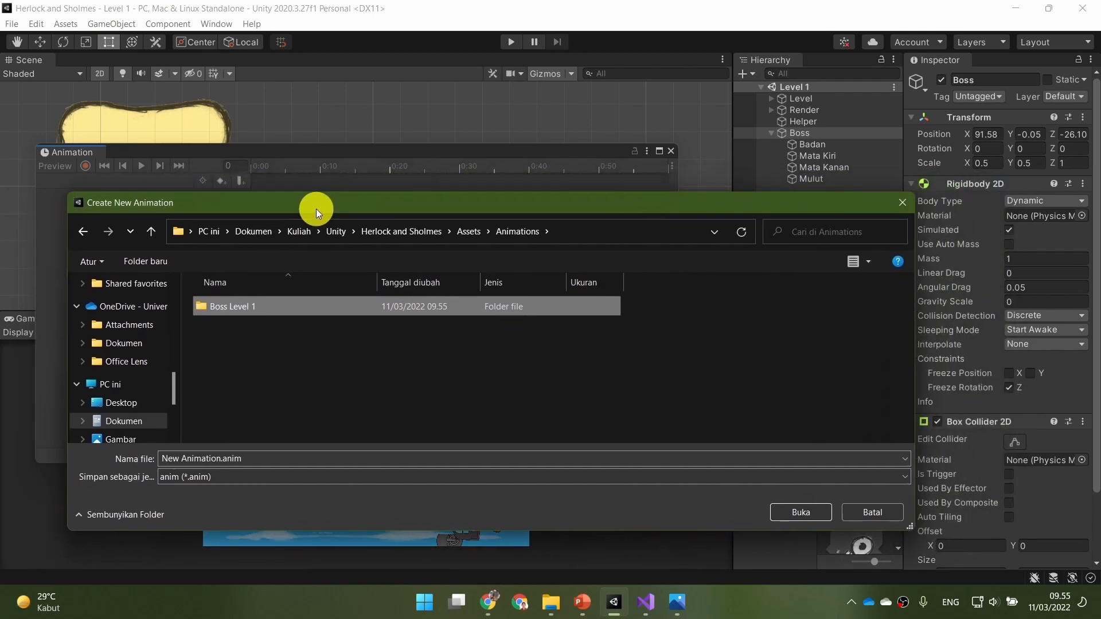
double_click(291, 310)
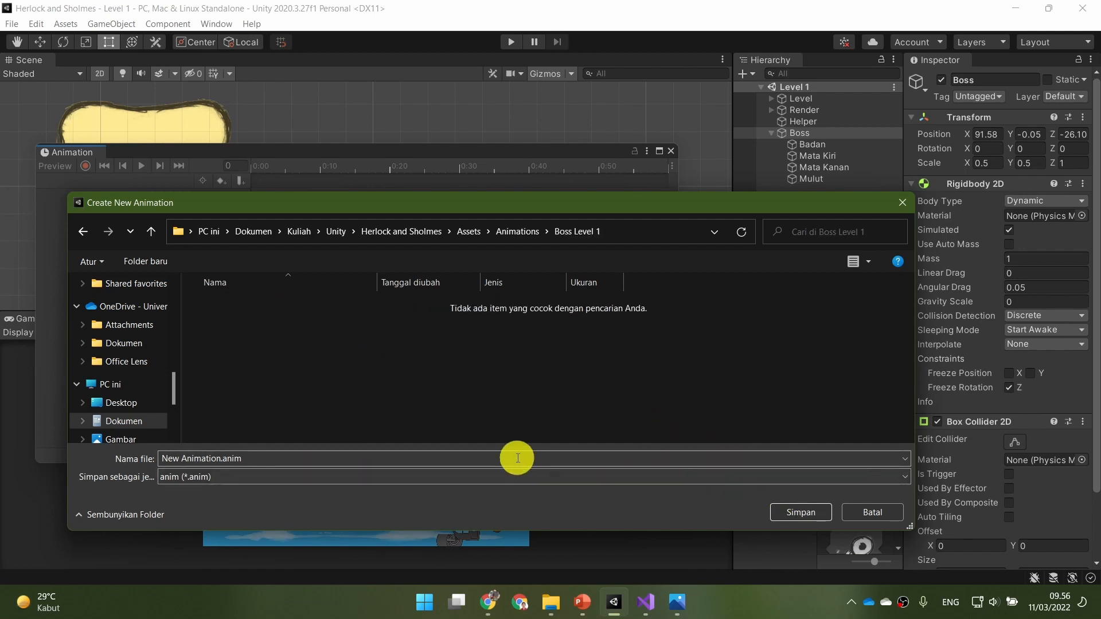
click(522, 457)
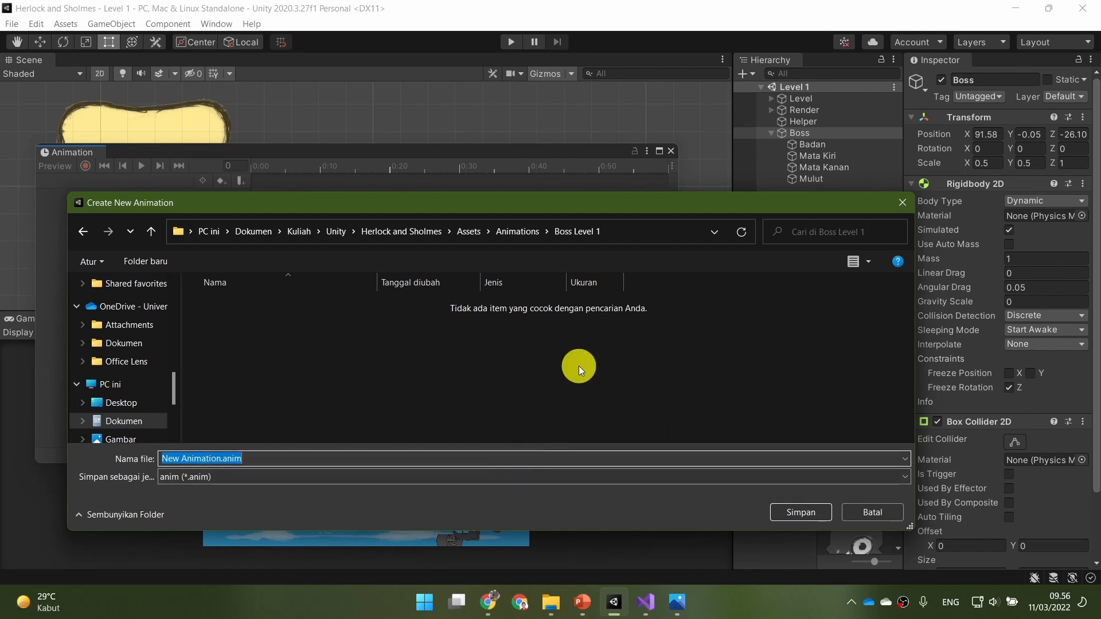
text(Boss Idle)
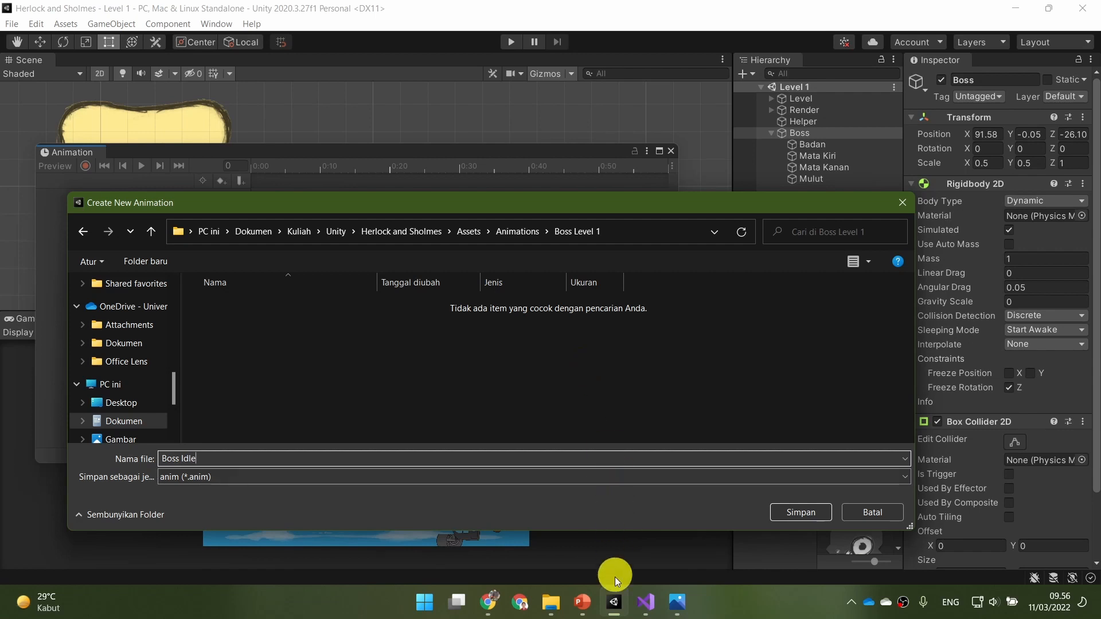
click(583, 603)
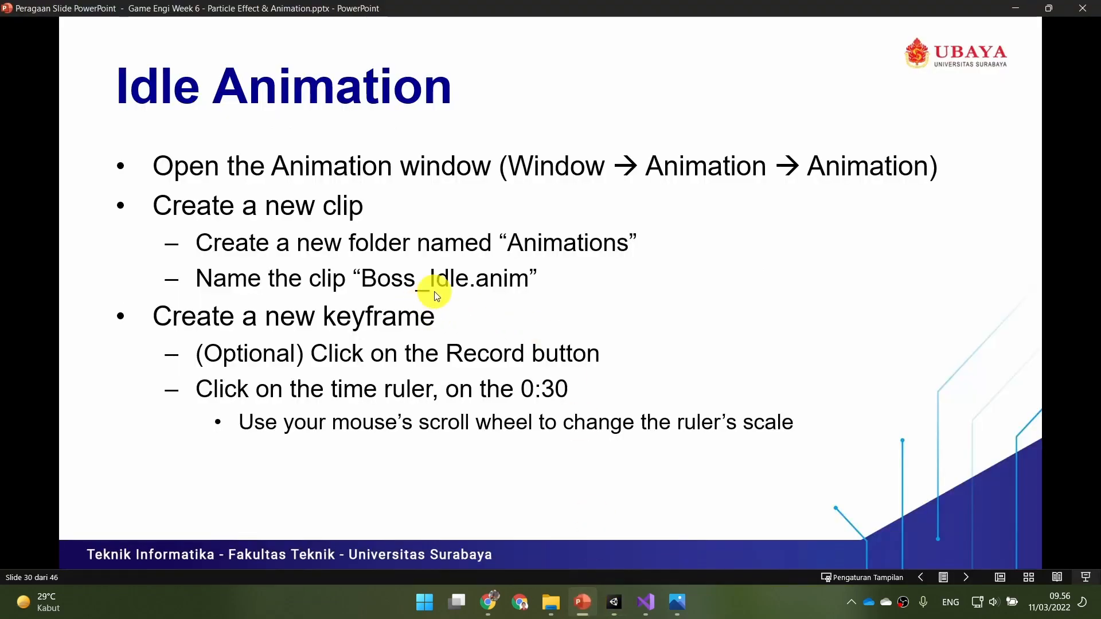
click(614, 602)
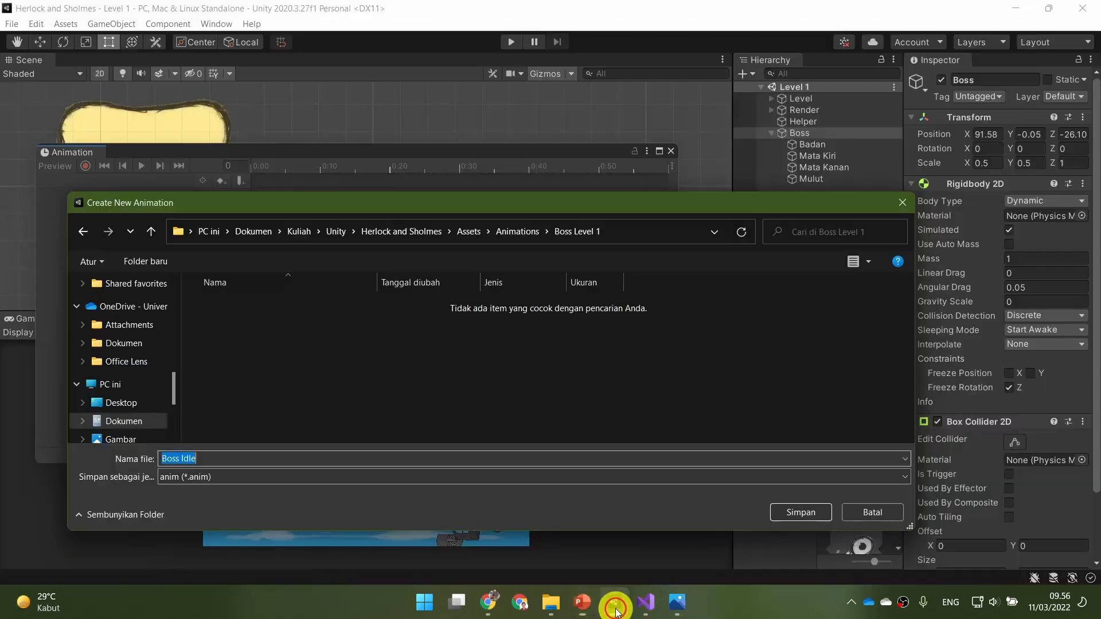
click(793, 512)
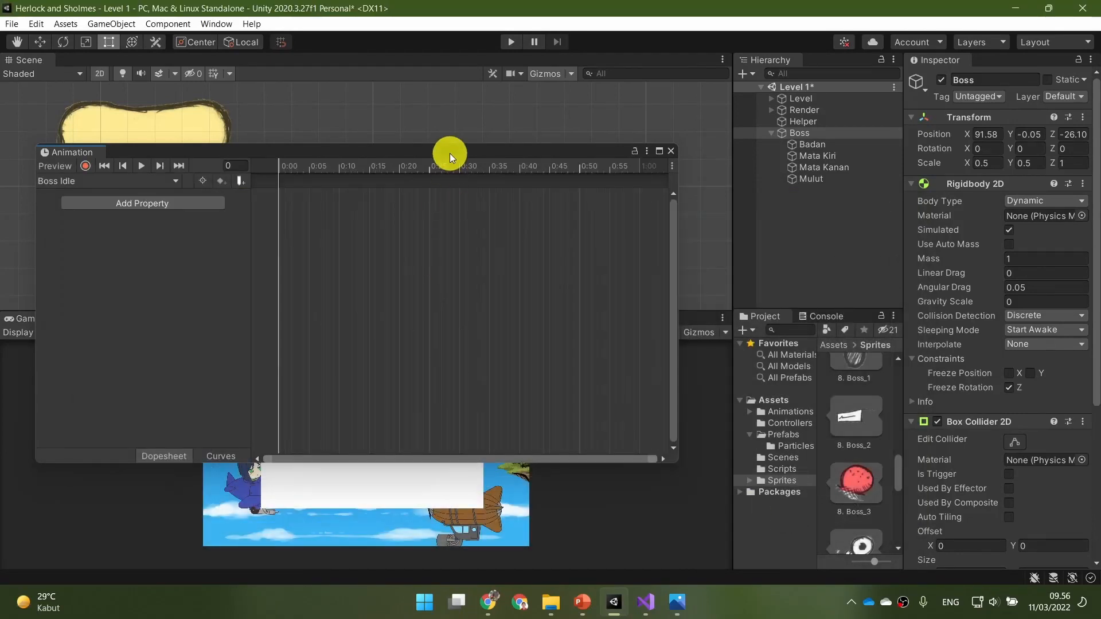
Reposition the Animation window over the scene and review the keyframe instructions on the Idle Animation slide in PowerPoint
drag(450, 153, 514, 126)
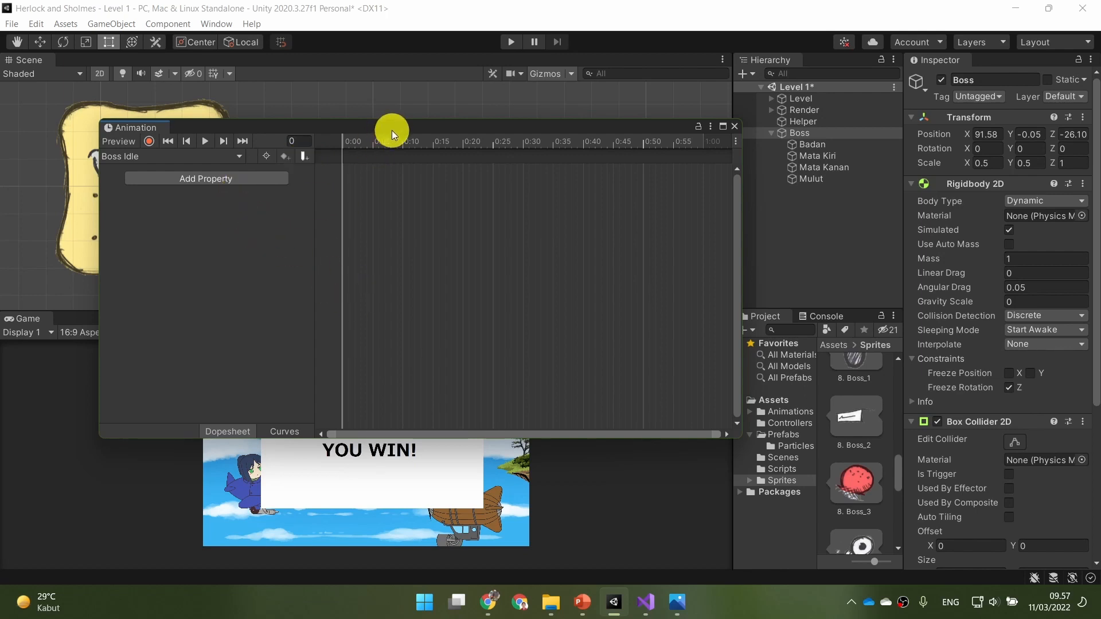
drag(391, 129, 409, 172)
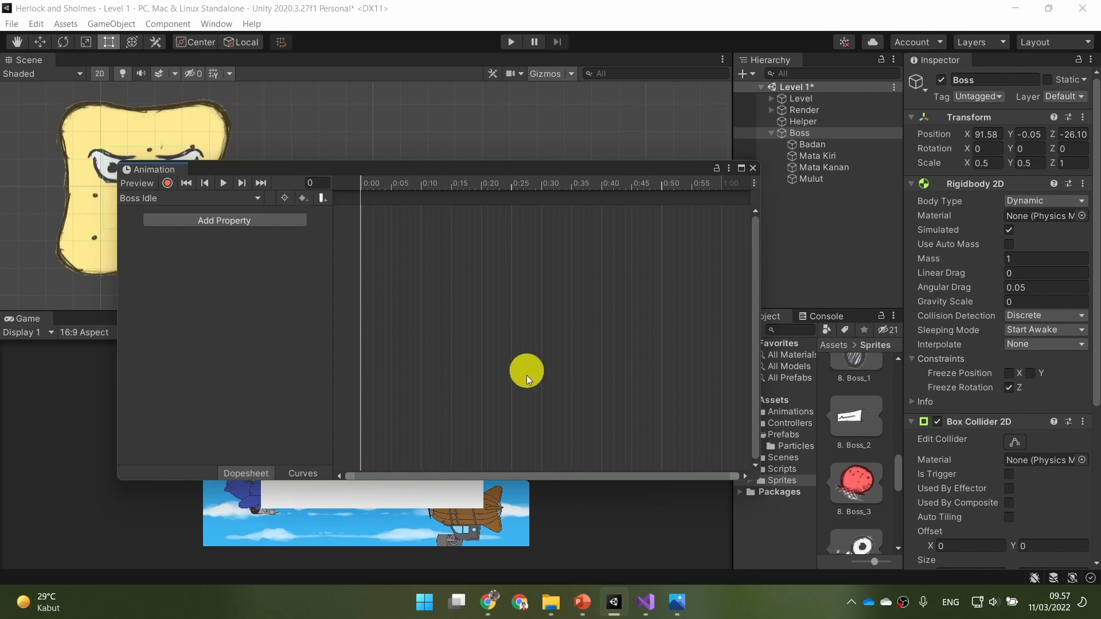
click(581, 596)
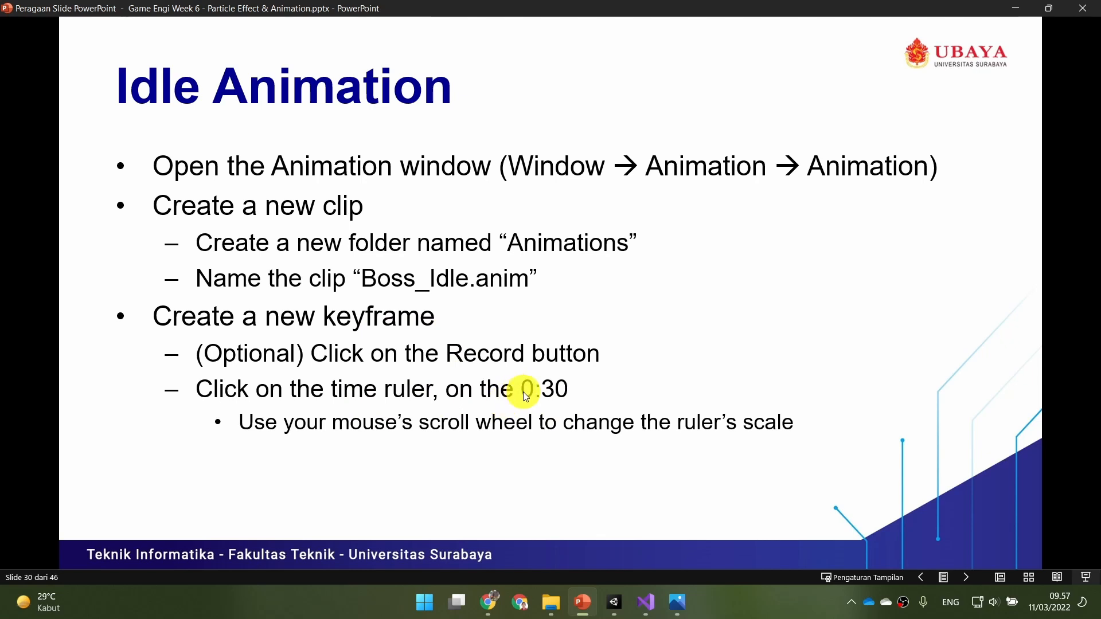
click(614, 602)
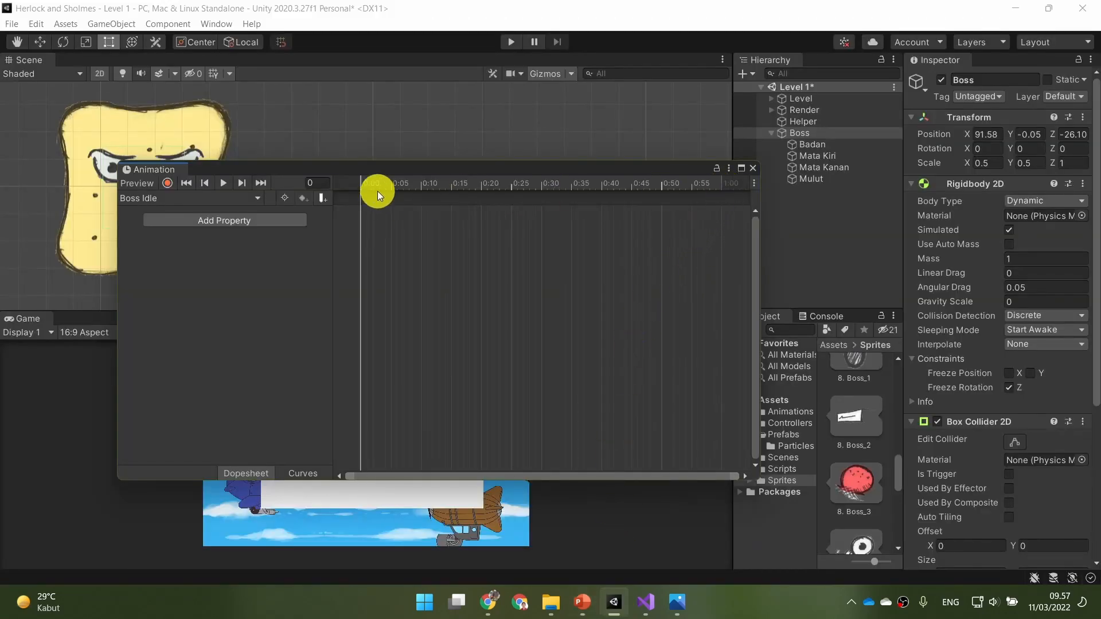
Switch the Animation window's time ruler to frames and back to seconds
drag(382, 167, 415, 140)
click(788, 157)
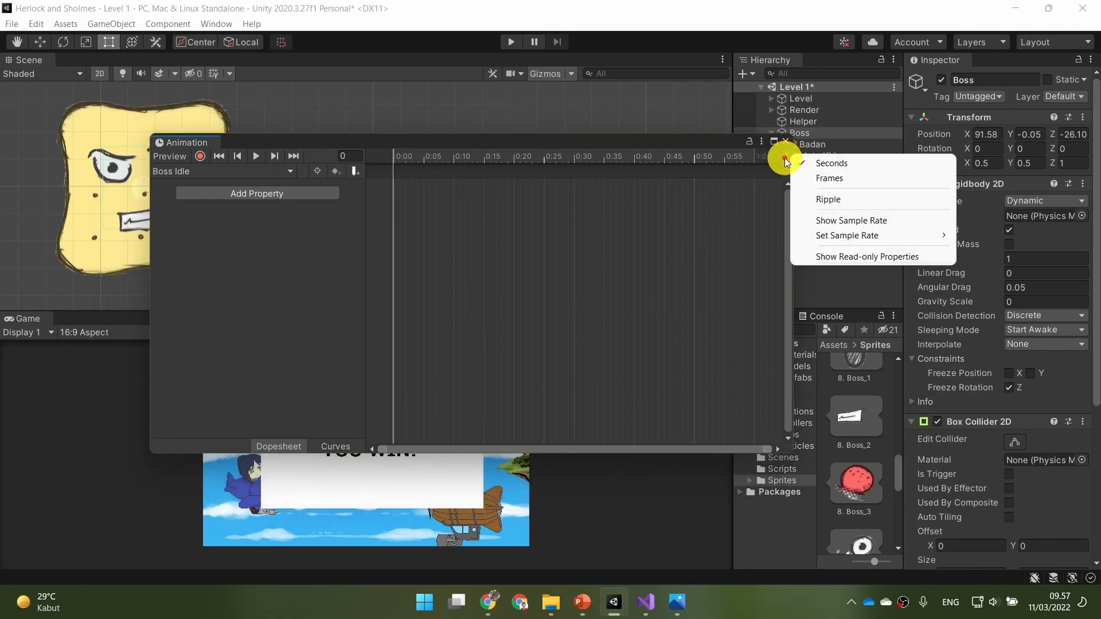
click(834, 178)
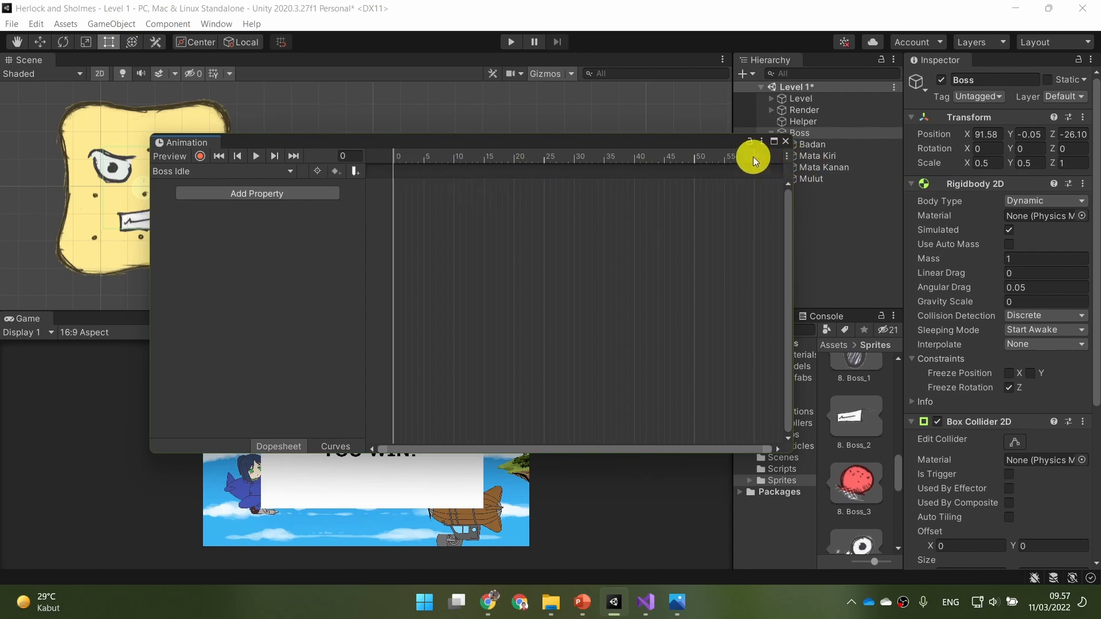
click(786, 157)
click(817, 167)
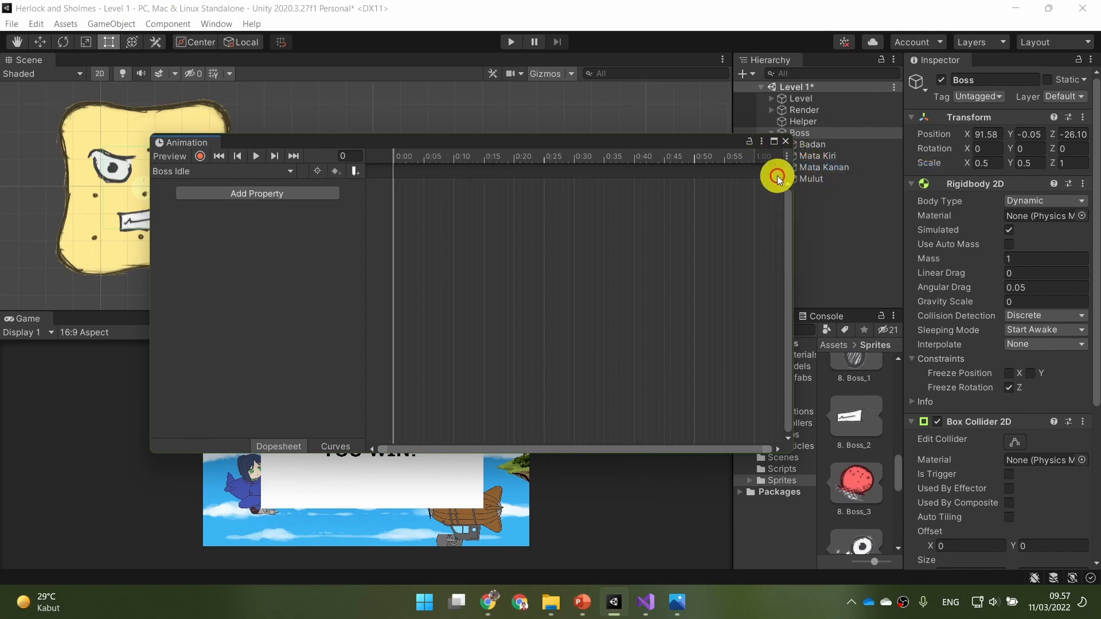
Show the Boss Idle clip's sample rate and try values of 30 and 120
click(786, 158)
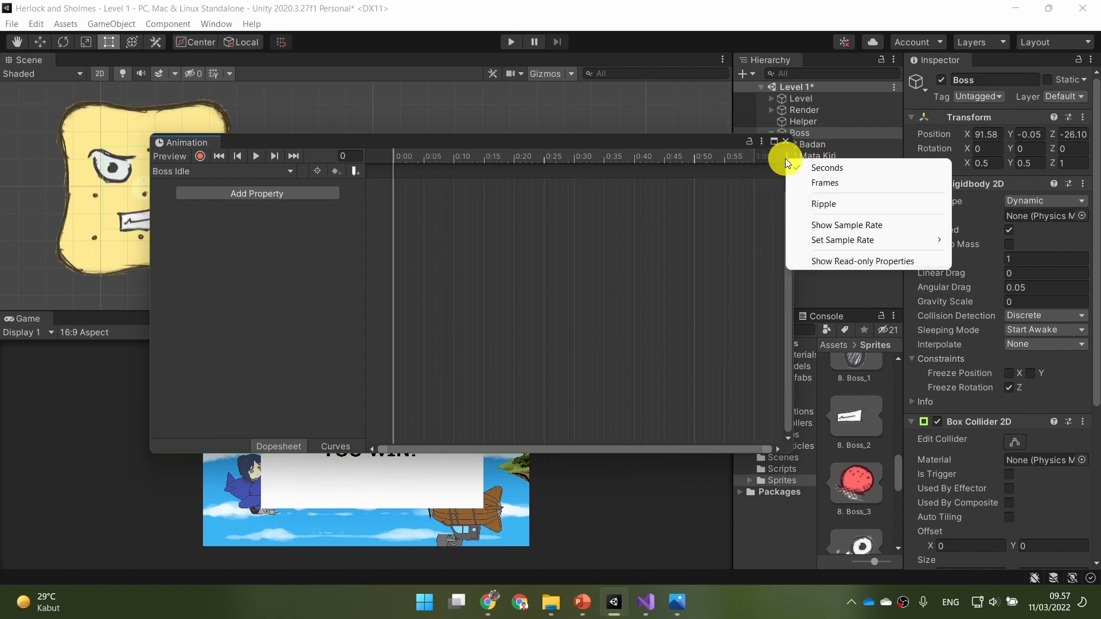
click(834, 225)
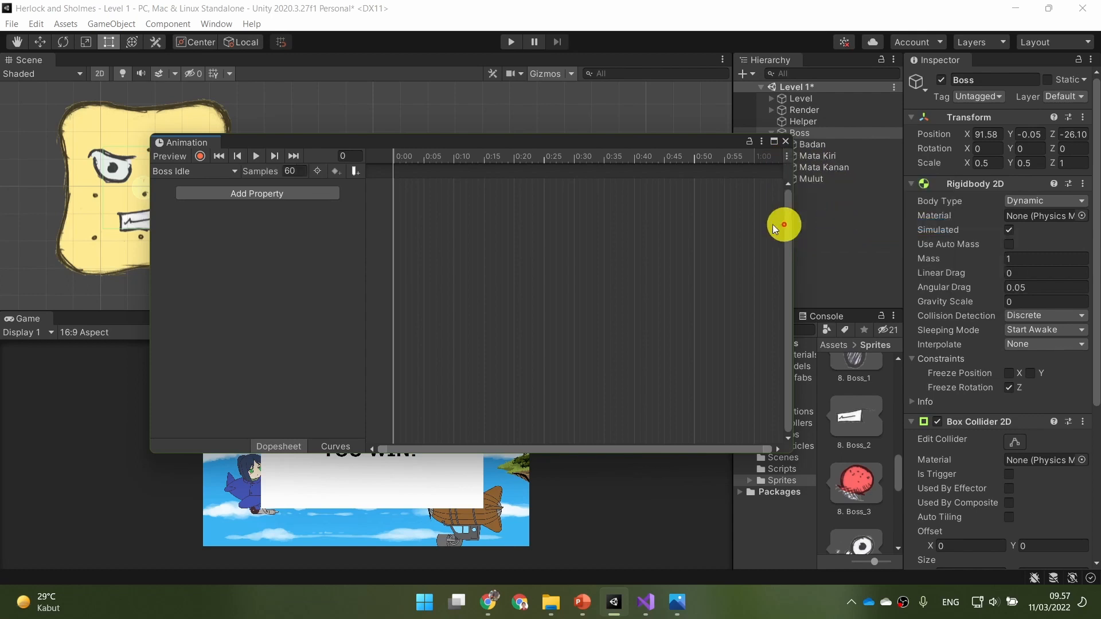
click(293, 172)
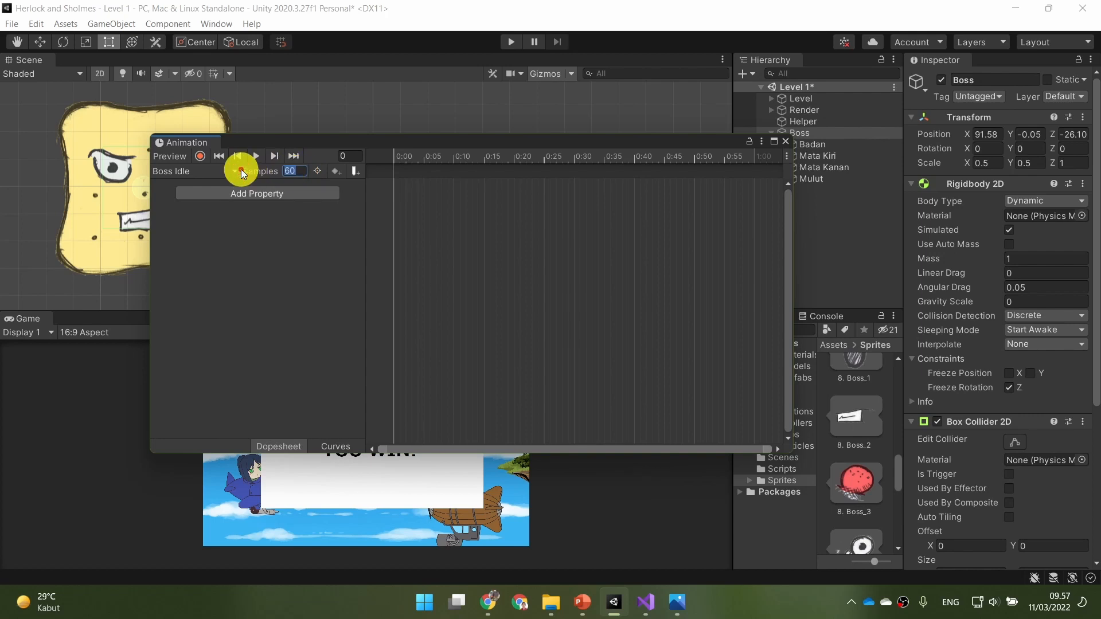
text(30)
key(Return)
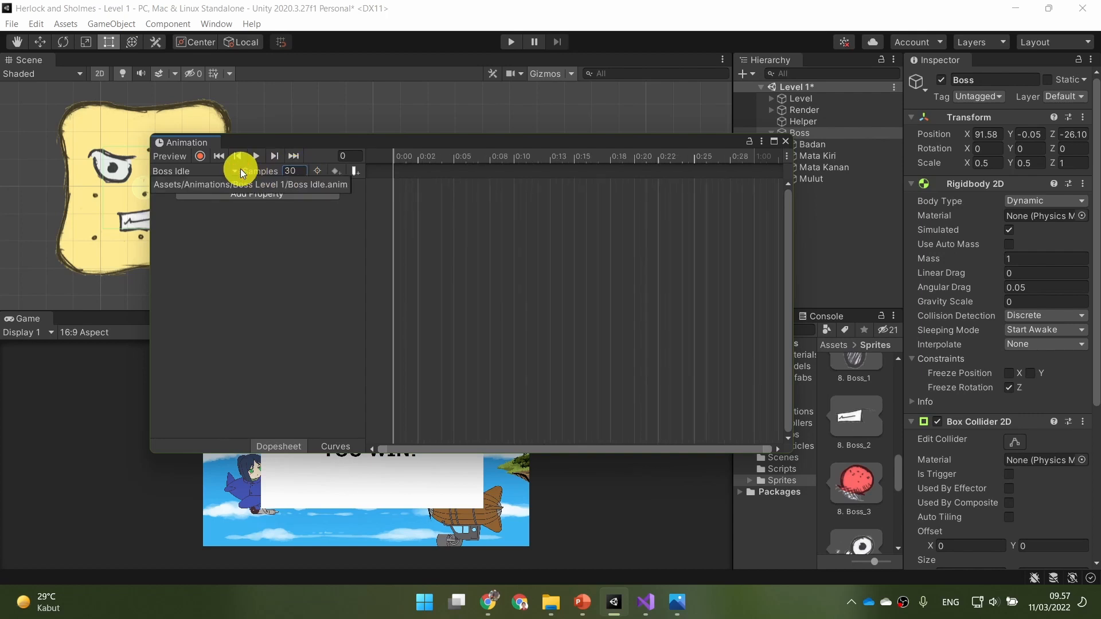
click(291, 171)
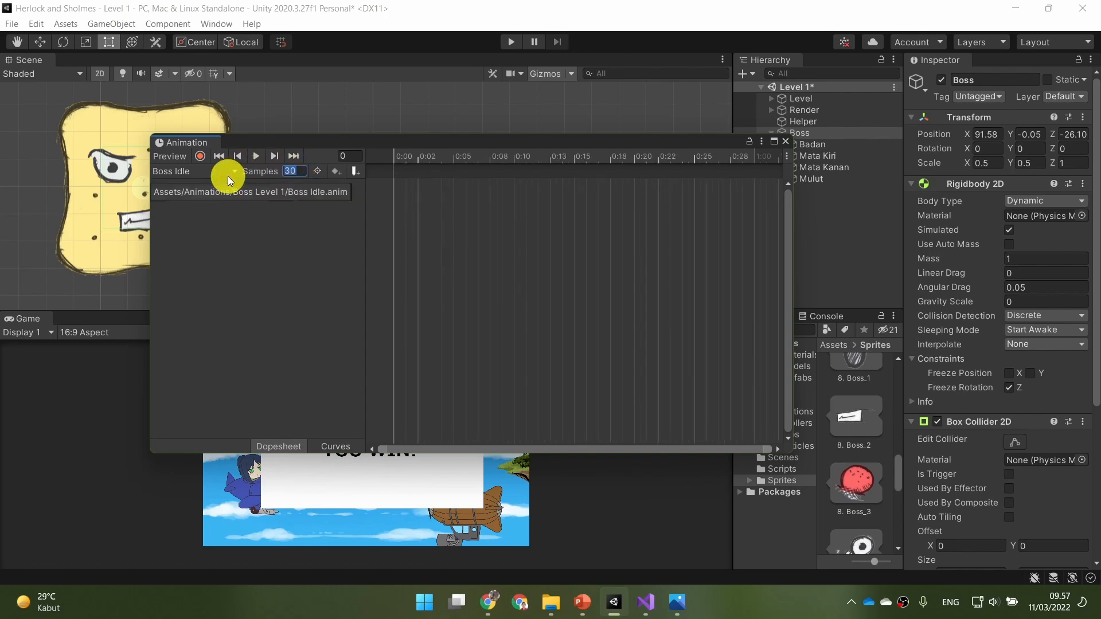
text(120)
key(Return)
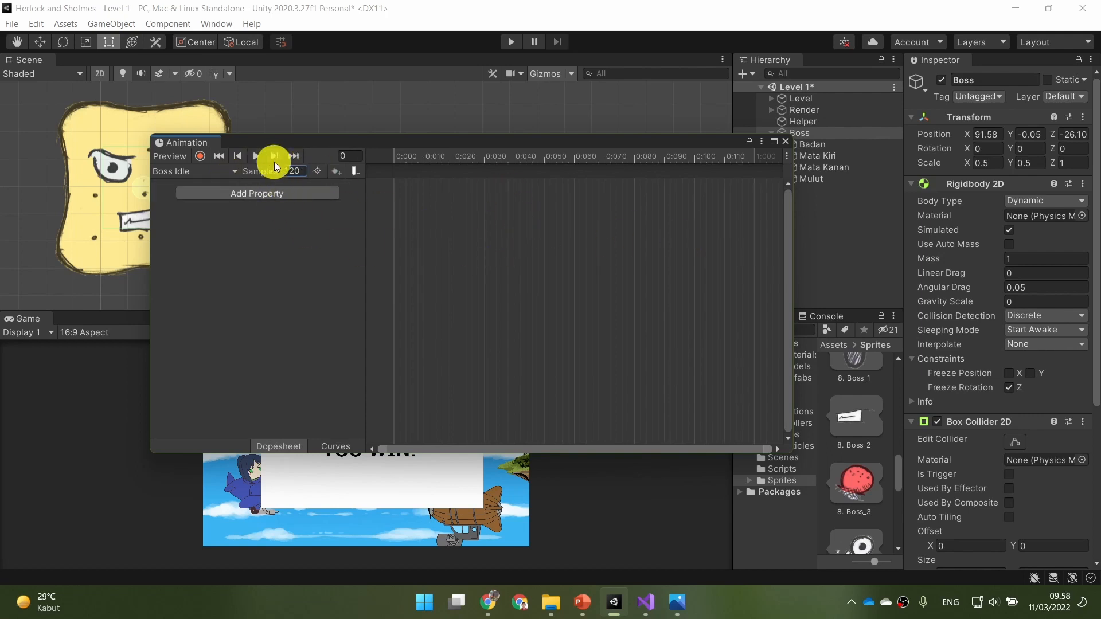
Set the Boss Idle clip's sample rate to 60, look over the preset rates and hide the sample rate display
click(292, 171)
text(60)
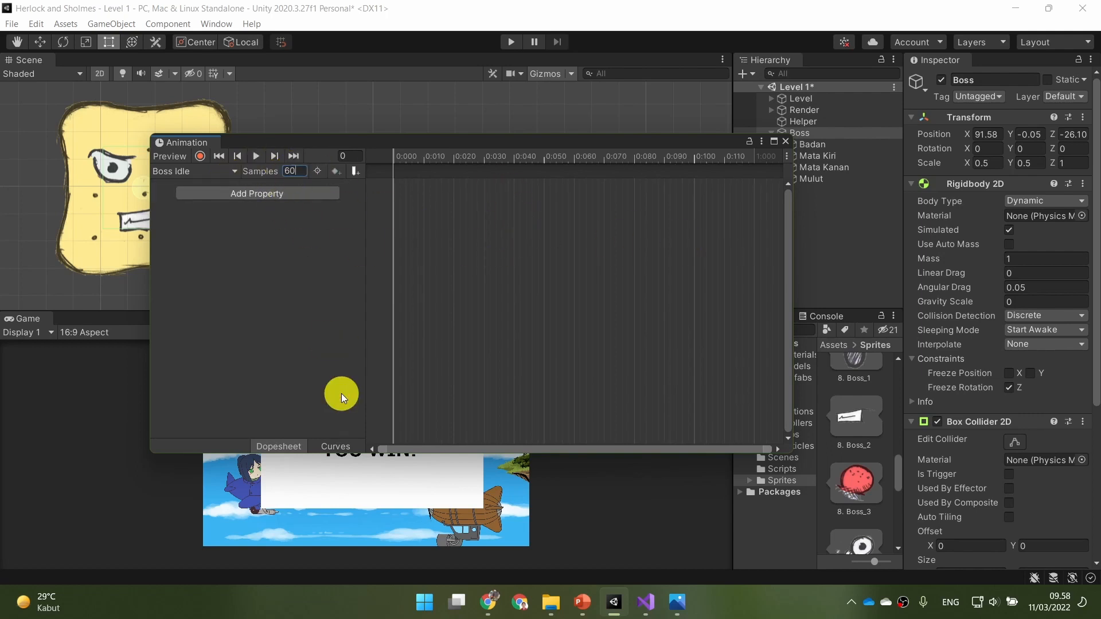
key(Return)
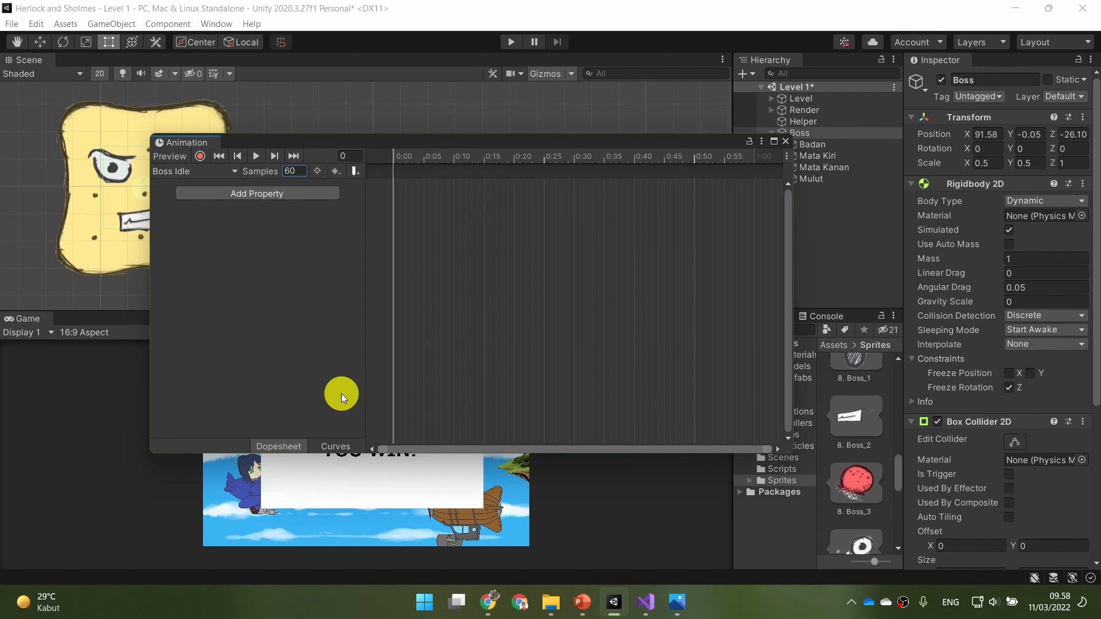
click(787, 156)
mouse_move(927, 236)
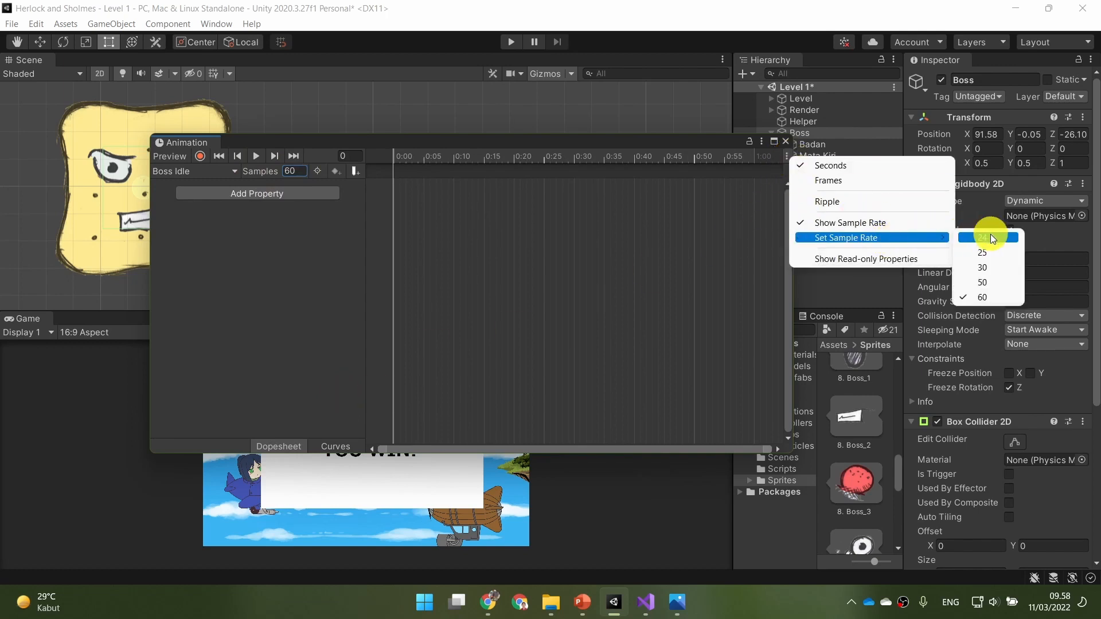
click(873, 223)
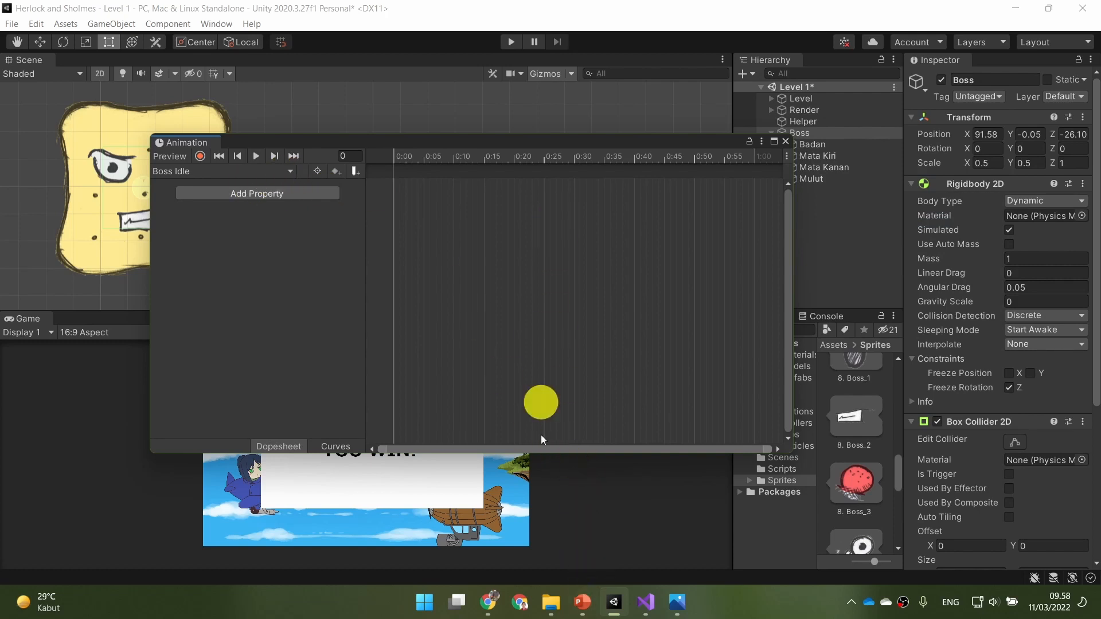
Check the Idle Animation and Keyframe slides in PowerPoint and enable keyframe recording for the Boss Idle clip in Unity
click(582, 603)
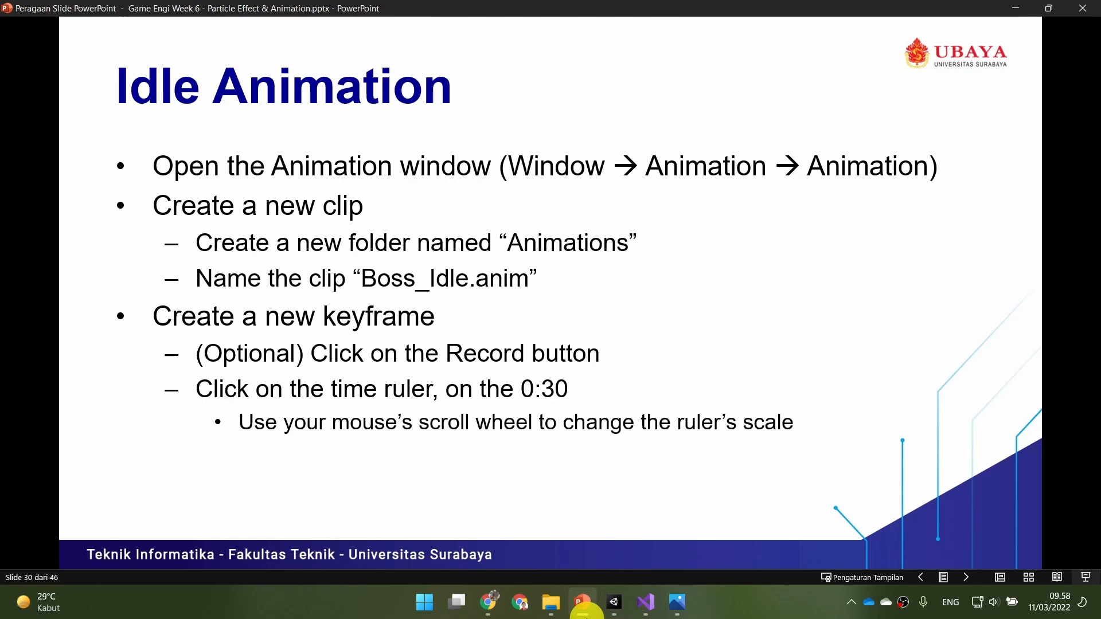
click(673, 415)
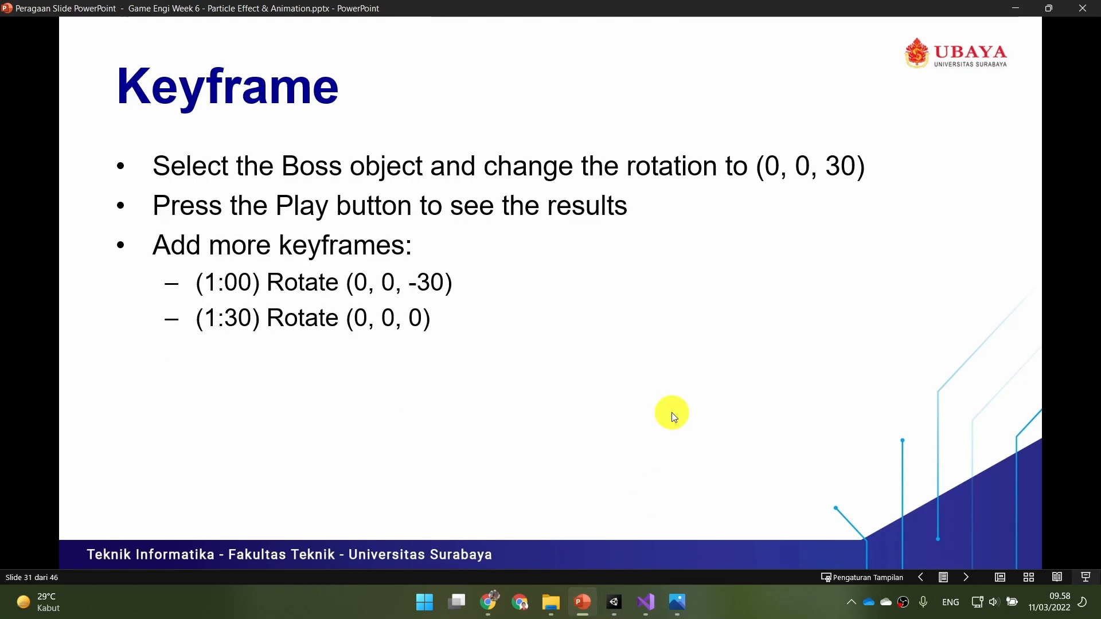
scroll(673, 413, up, 1)
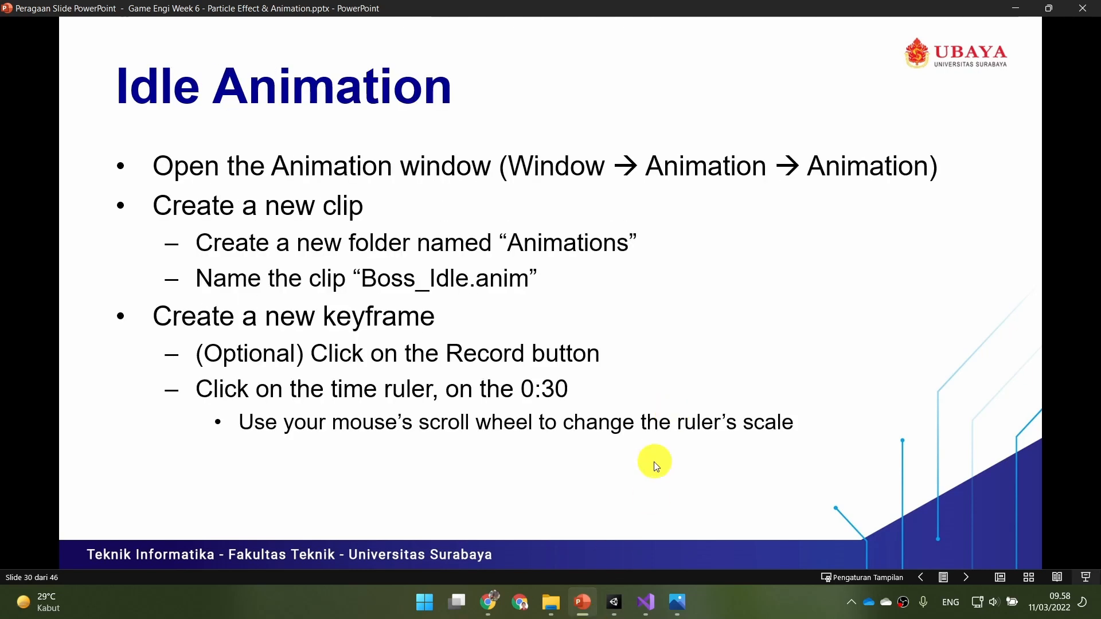
click(614, 601)
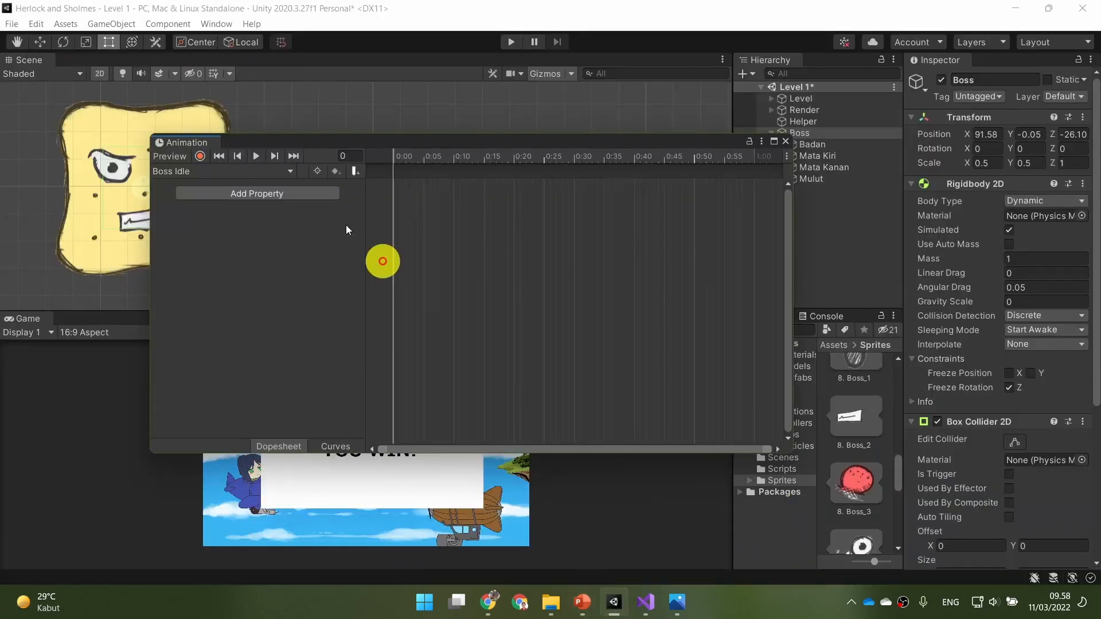
click(205, 156)
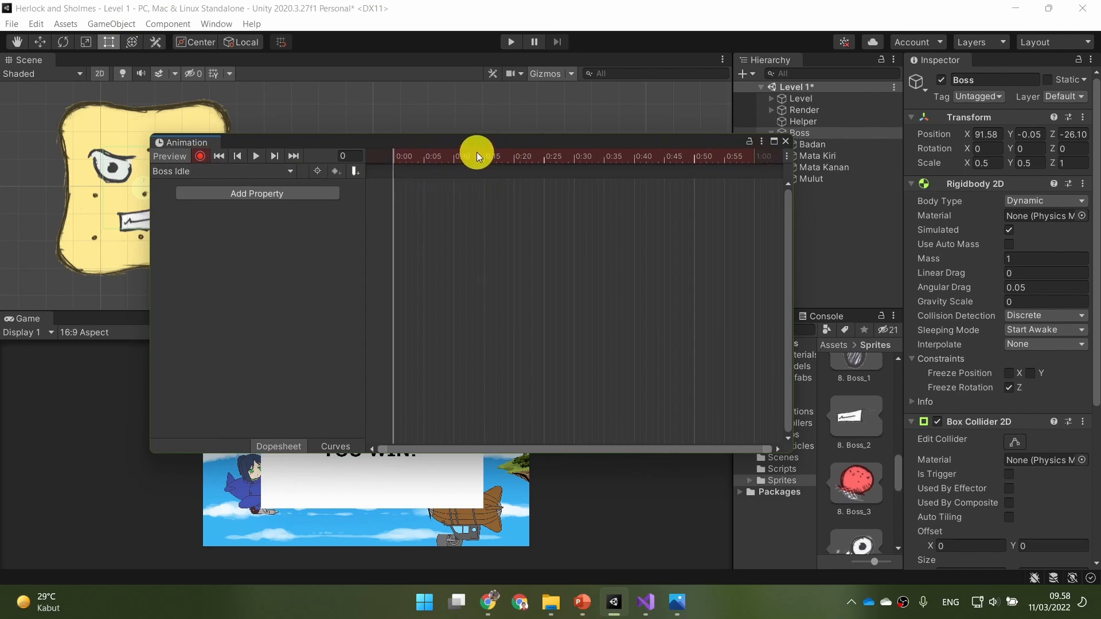
drag(493, 143, 426, 194)
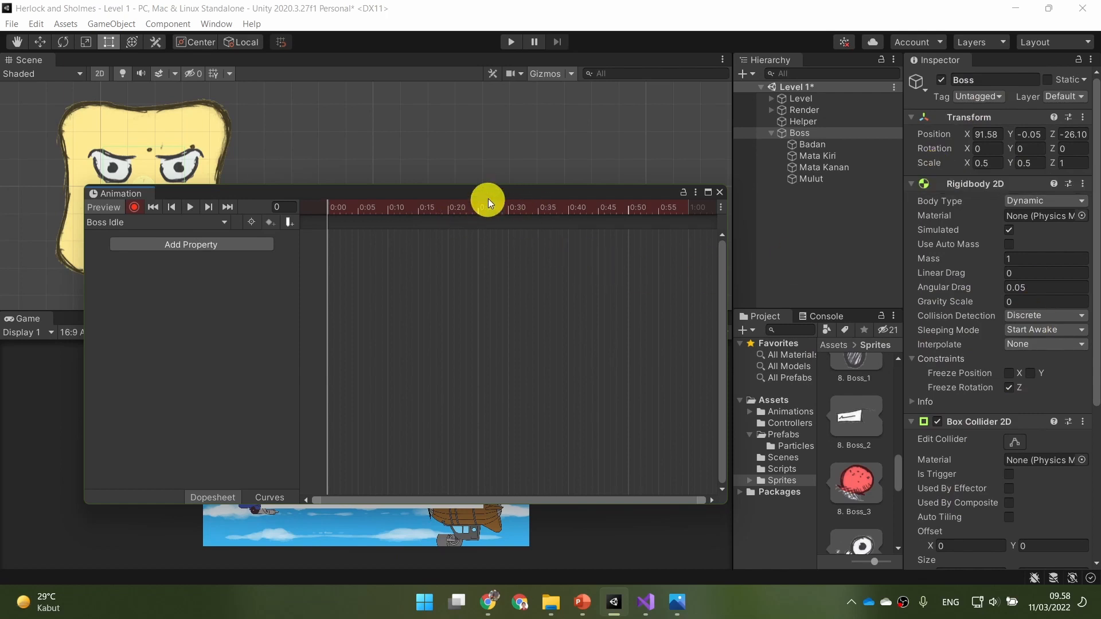
drag(488, 198, 489, 139)
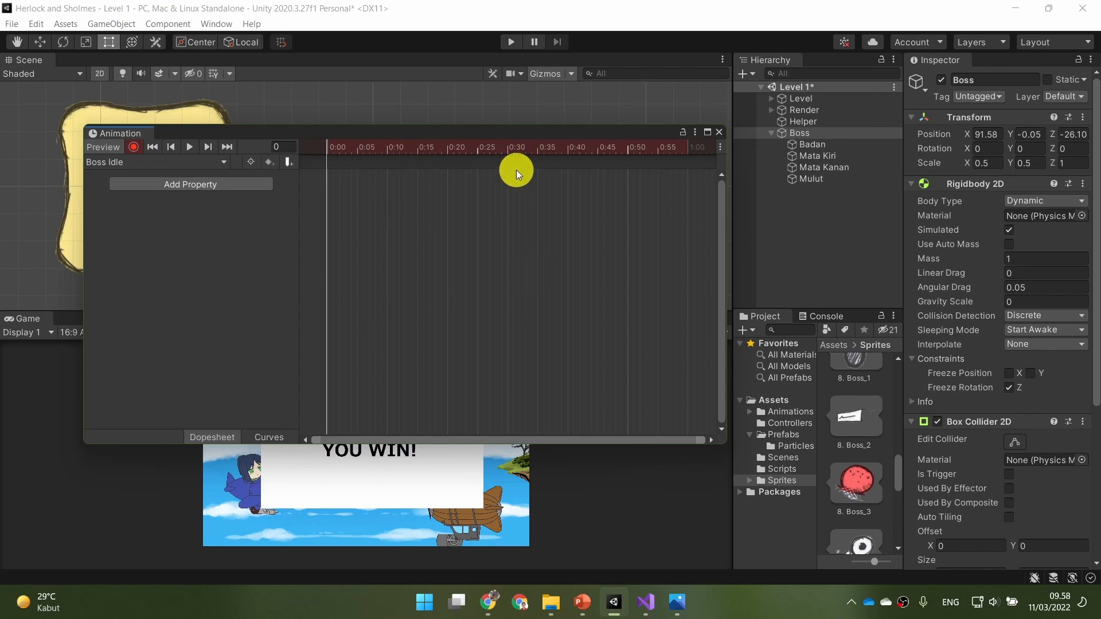
Move the Boss Idle clip's playhead to 0:30 on the time ruler, as instructed on the Idle Animation slide in PowerPoint
click(582, 602)
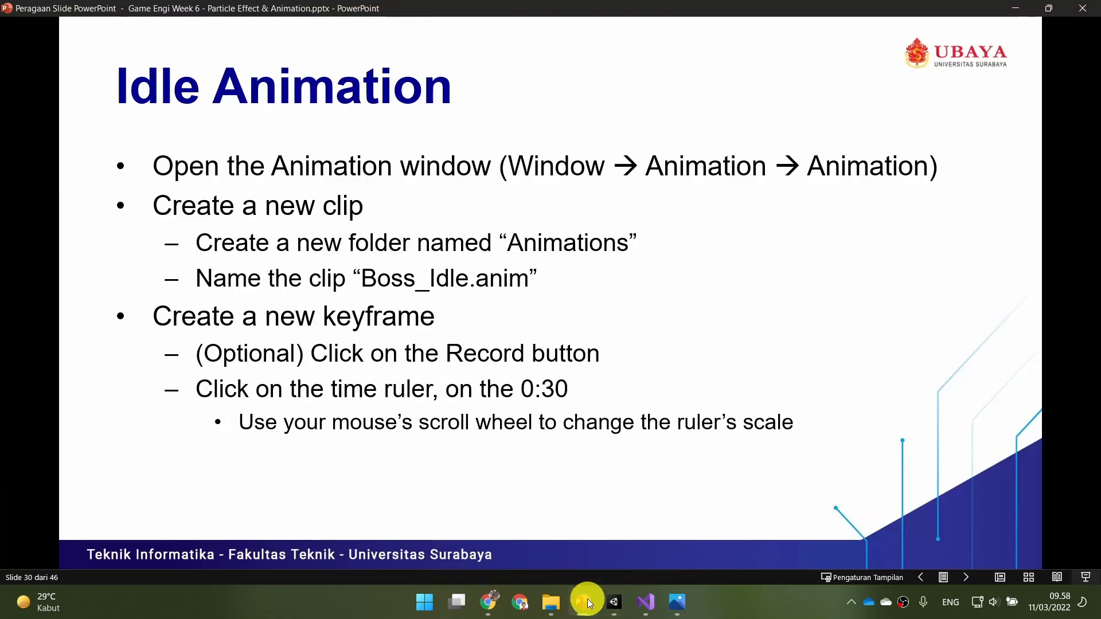
click(615, 605)
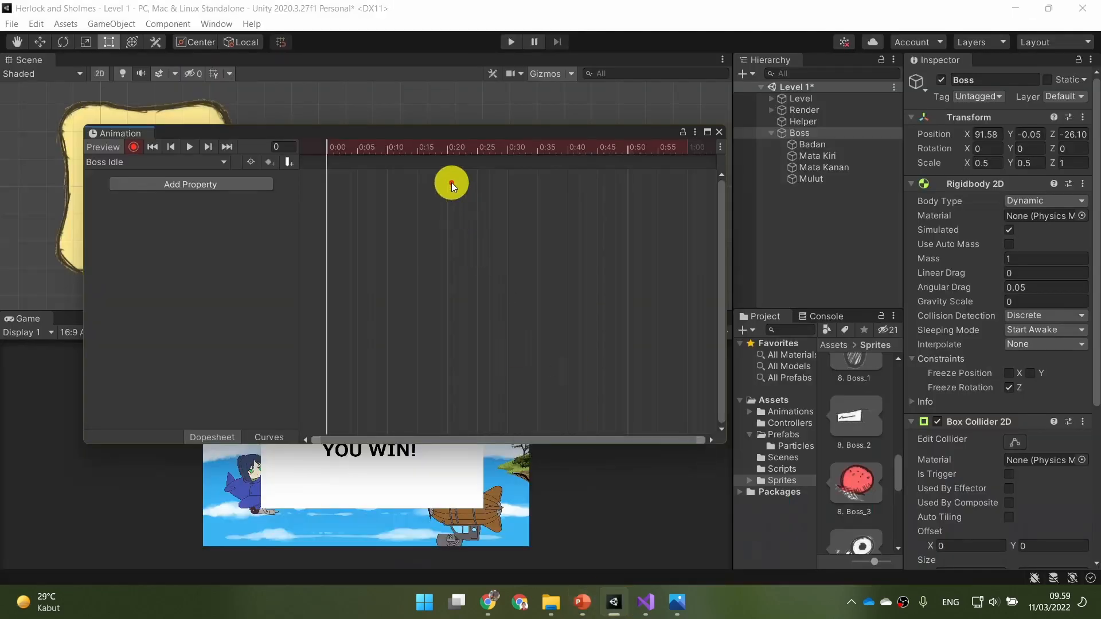
drag(465, 147, 507, 151)
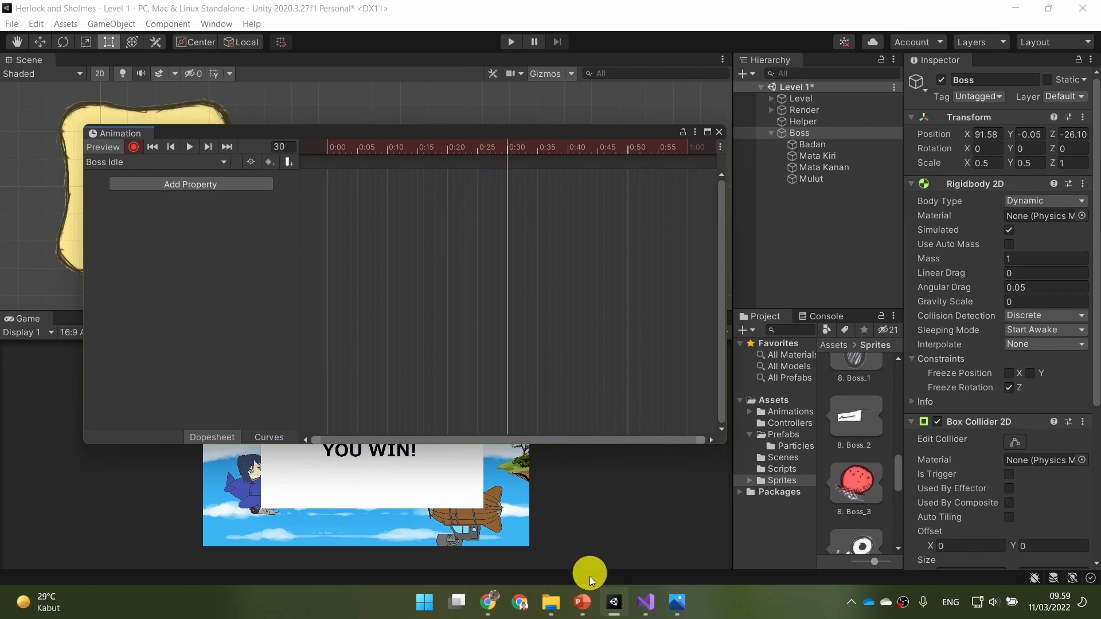
click(584, 608)
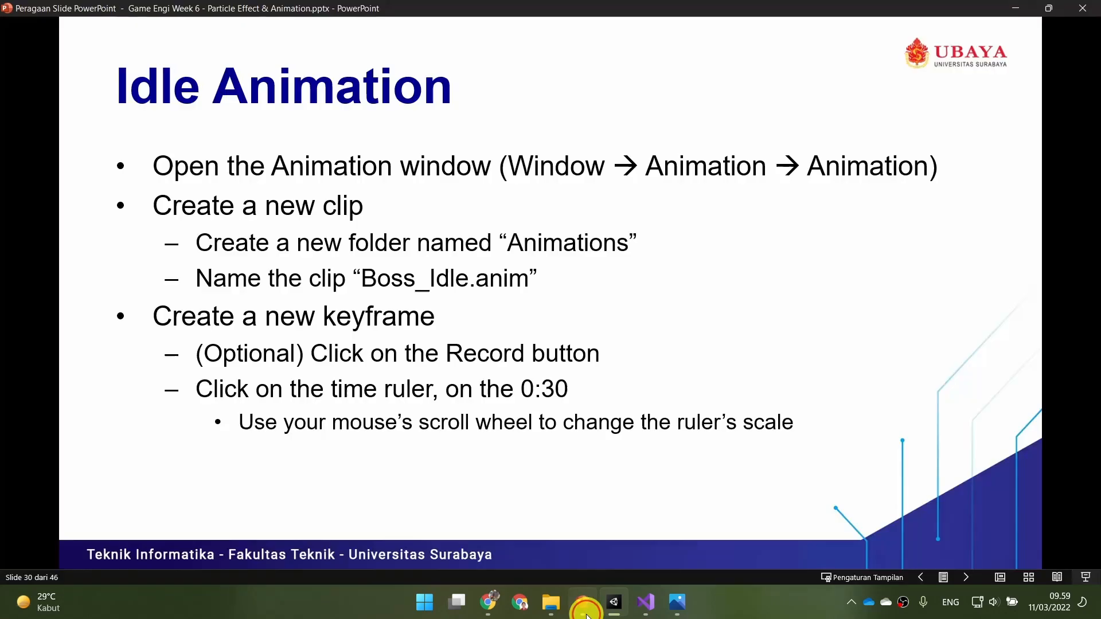
Consult the Keyframe slide in PowerPoint and, in Unity, record the Boss's Z rotation as 30 at 0:30
click(633, 354)
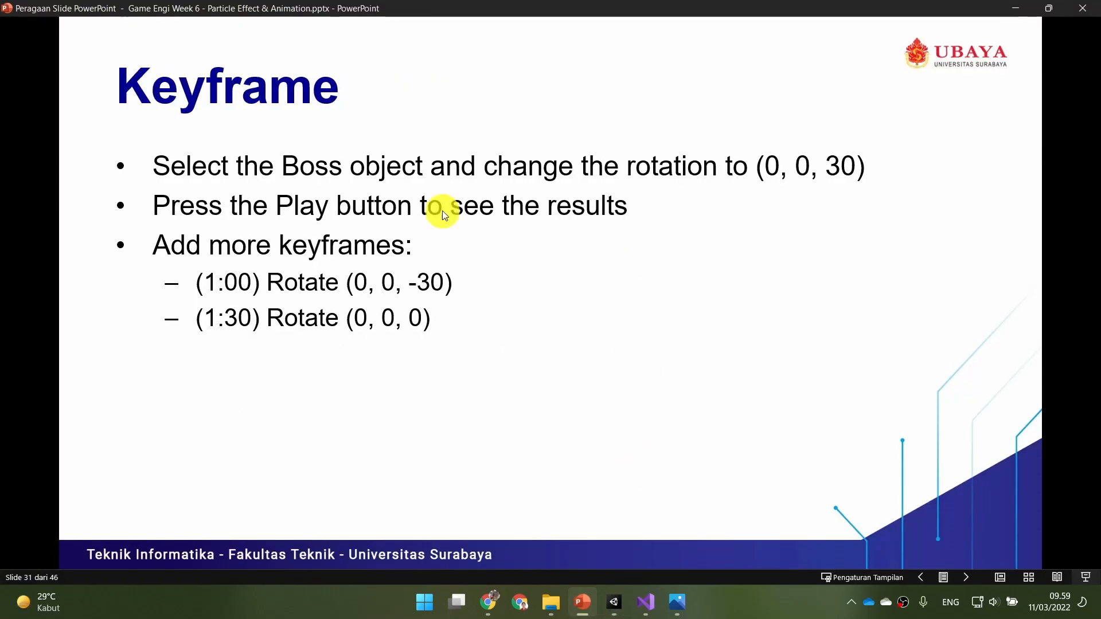
click(615, 610)
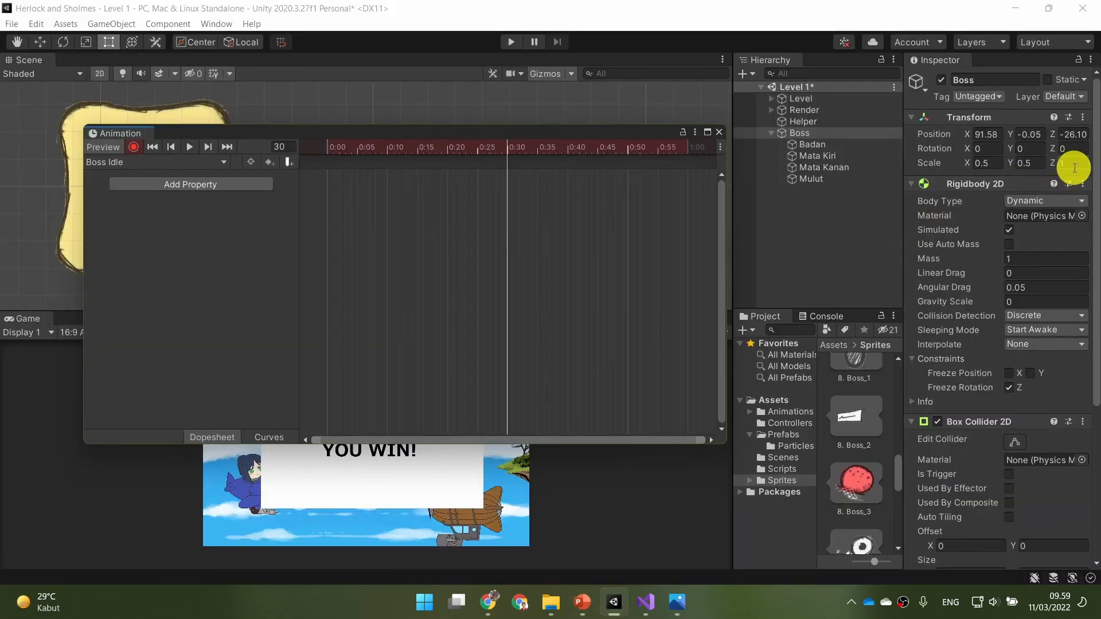
click(1072, 149)
text(30)
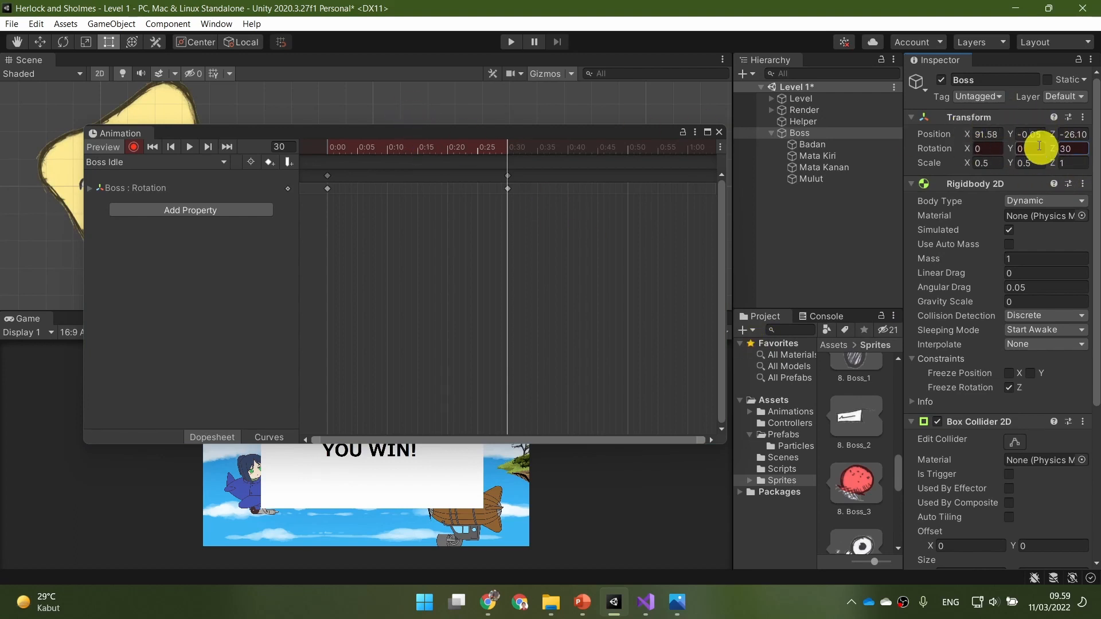
Uncover the Boss in the Scene view and preview the Boss Idle rotation by scrubbing and playing the clip
drag(408, 132, 424, 217)
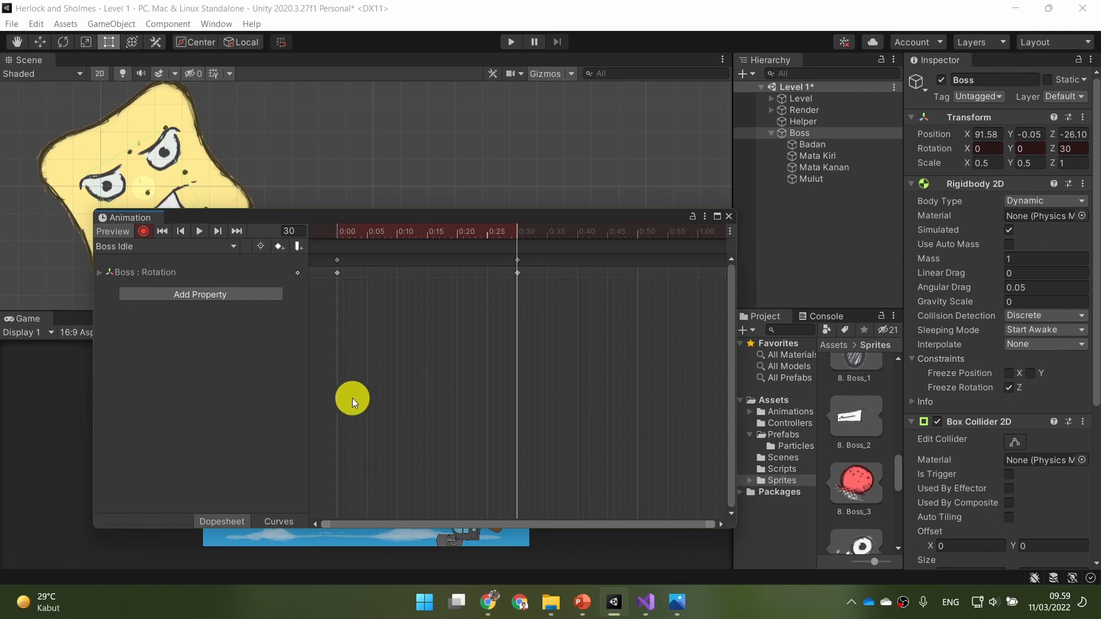
click(457, 233)
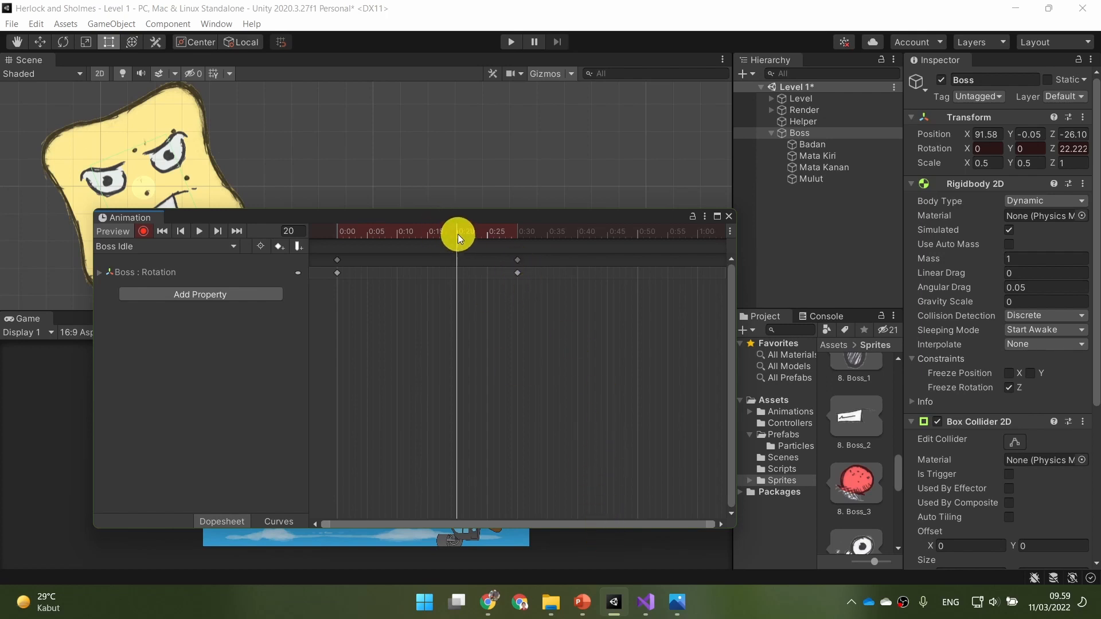
drag(458, 234, 211, 247)
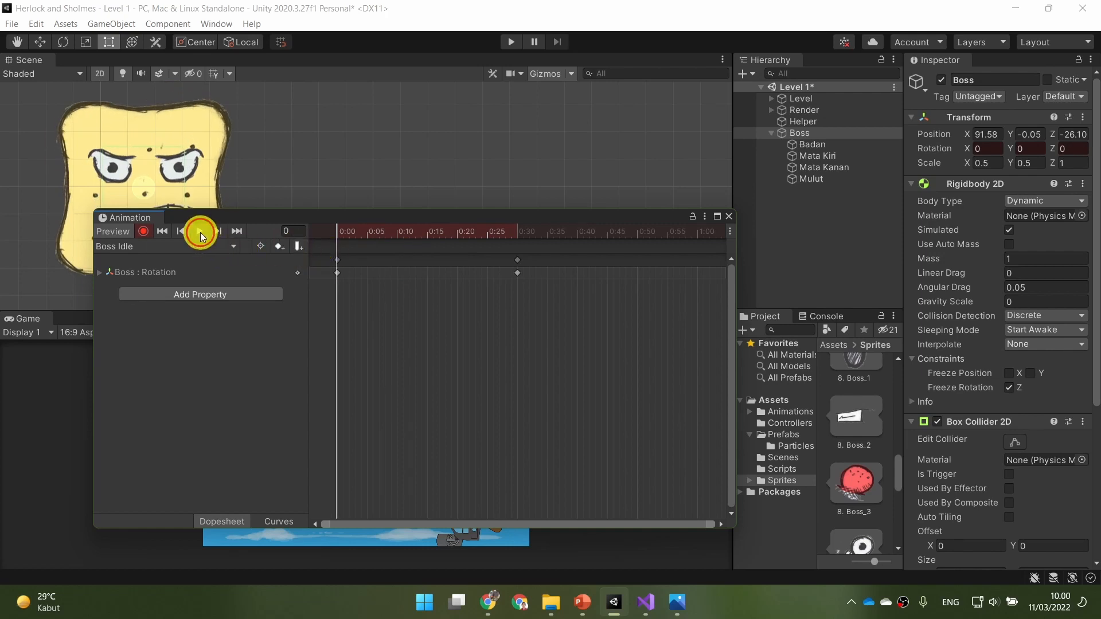
click(201, 232)
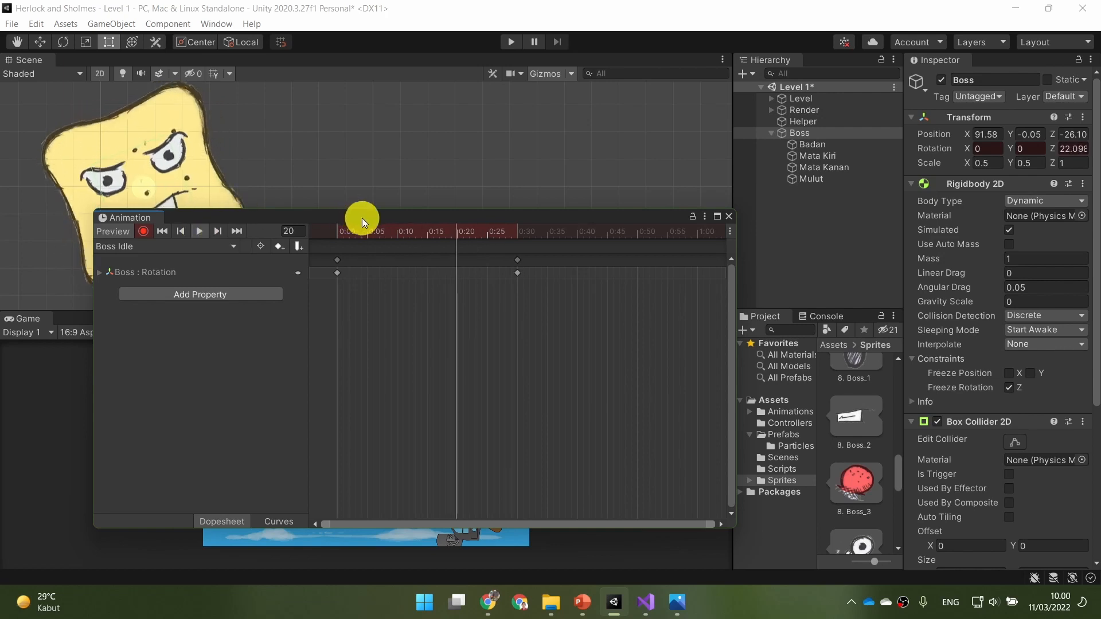
drag(361, 218, 539, 125)
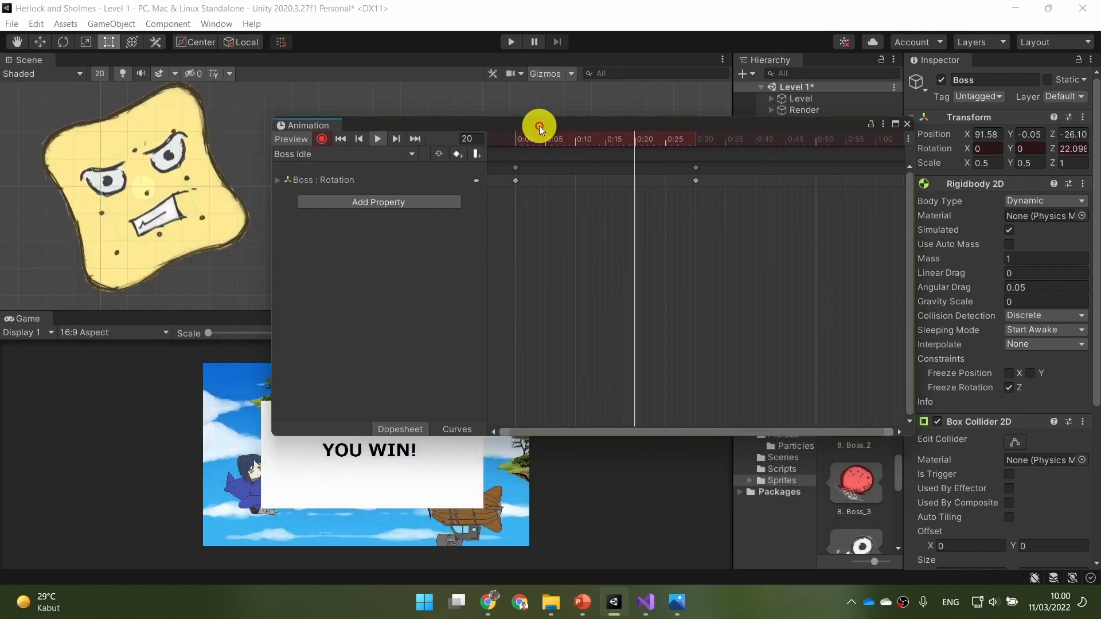
click(377, 139)
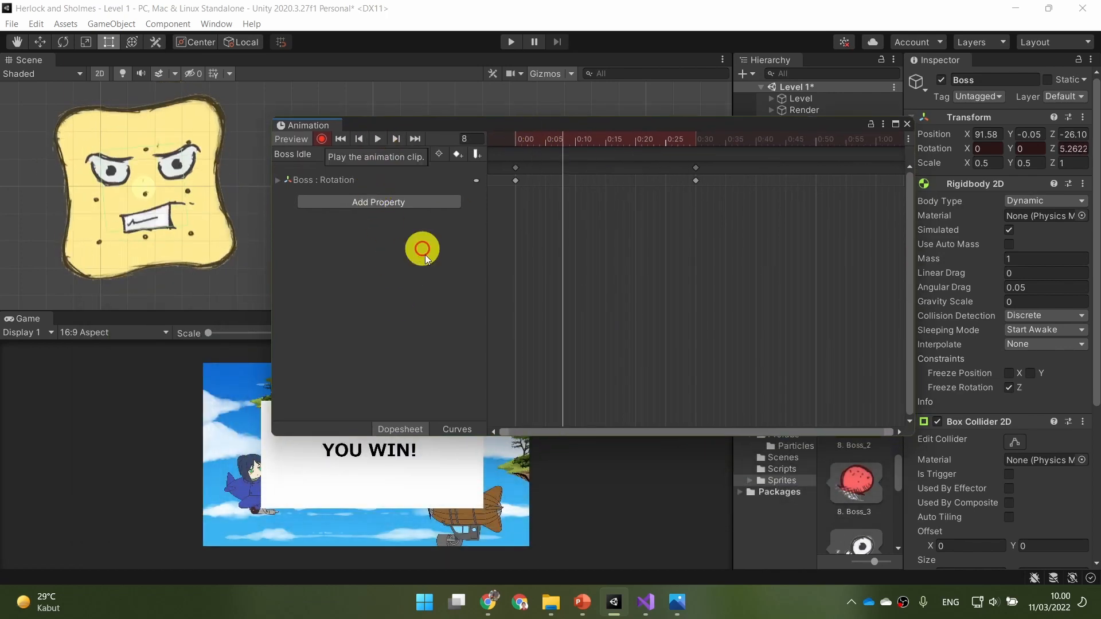
Check the Keyframe slide in PowerPoint and, in Unity, record a Boss Z rotation of -30 at 1:00
click(582, 602)
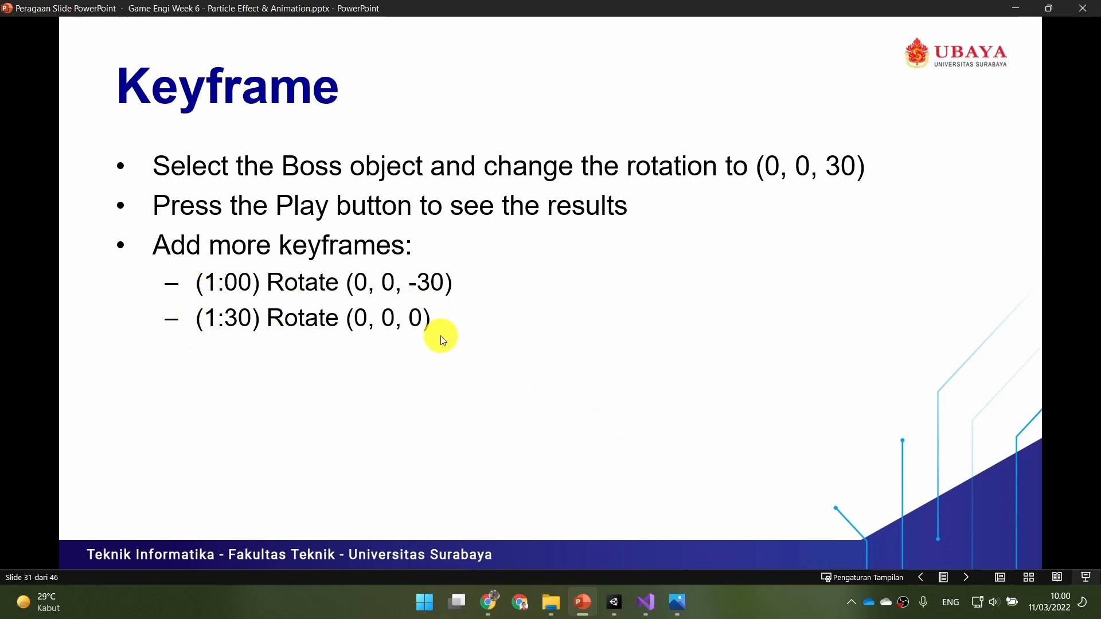
mouse_move(613, 602)
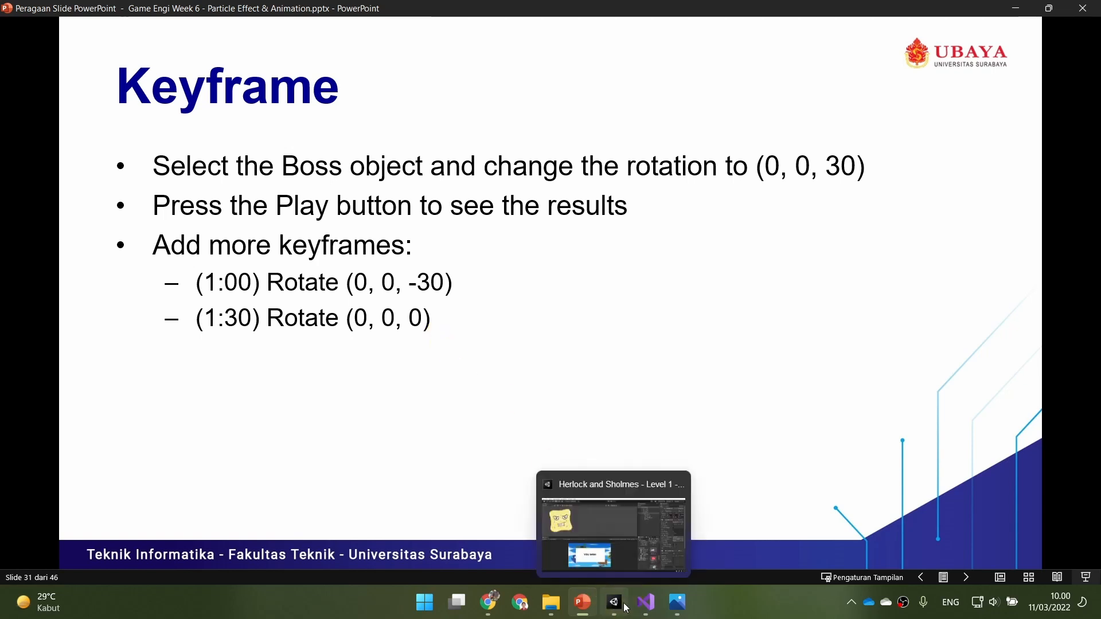
click(612, 553)
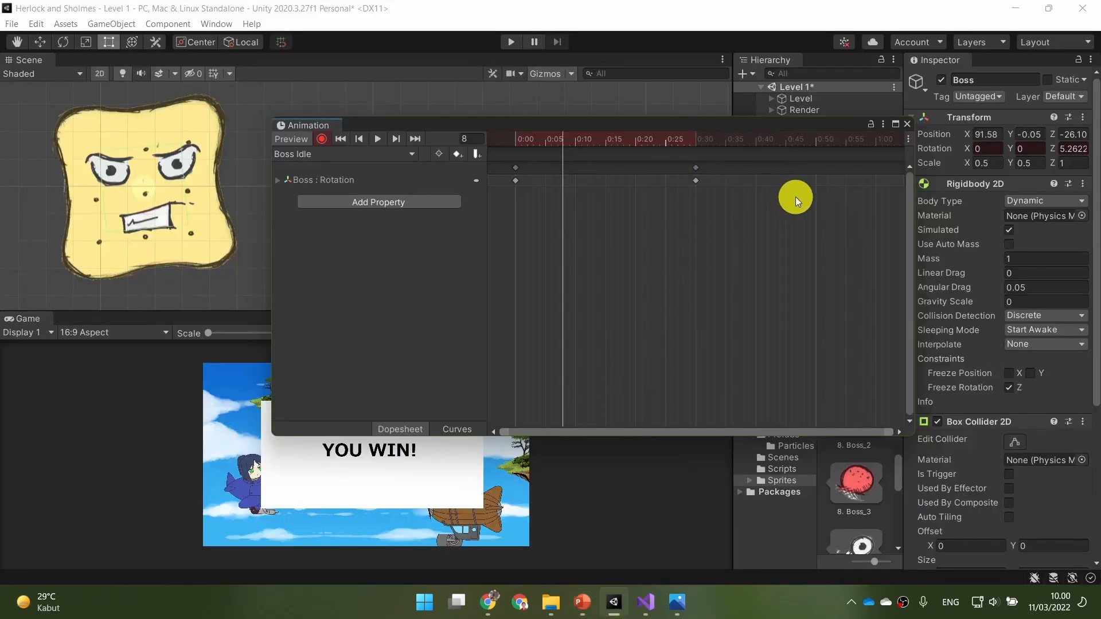
click(877, 140)
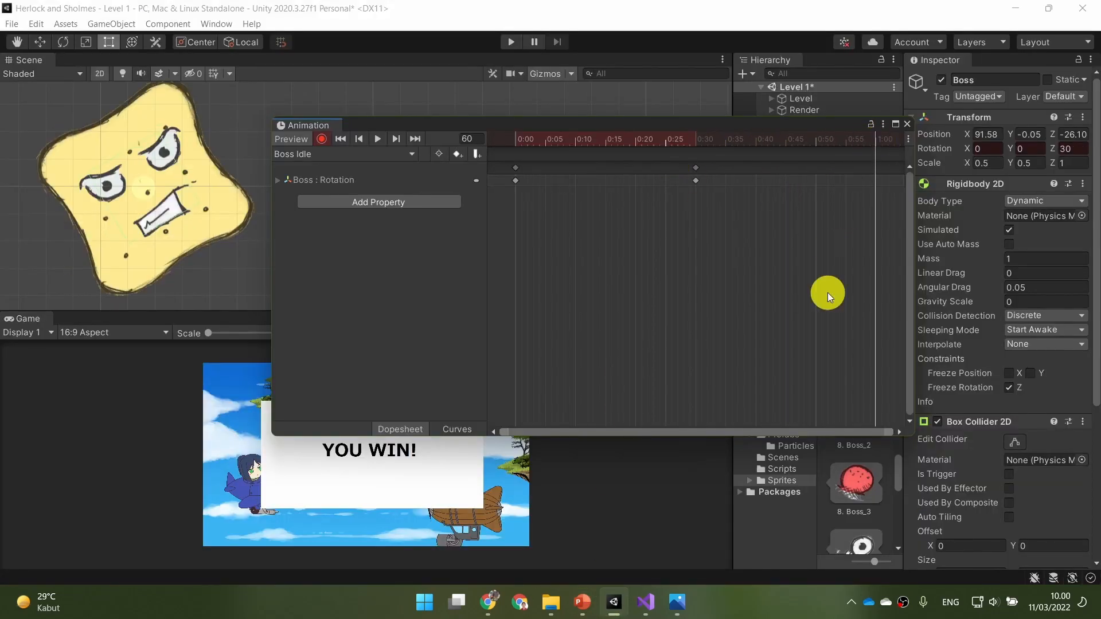
click(1064, 148)
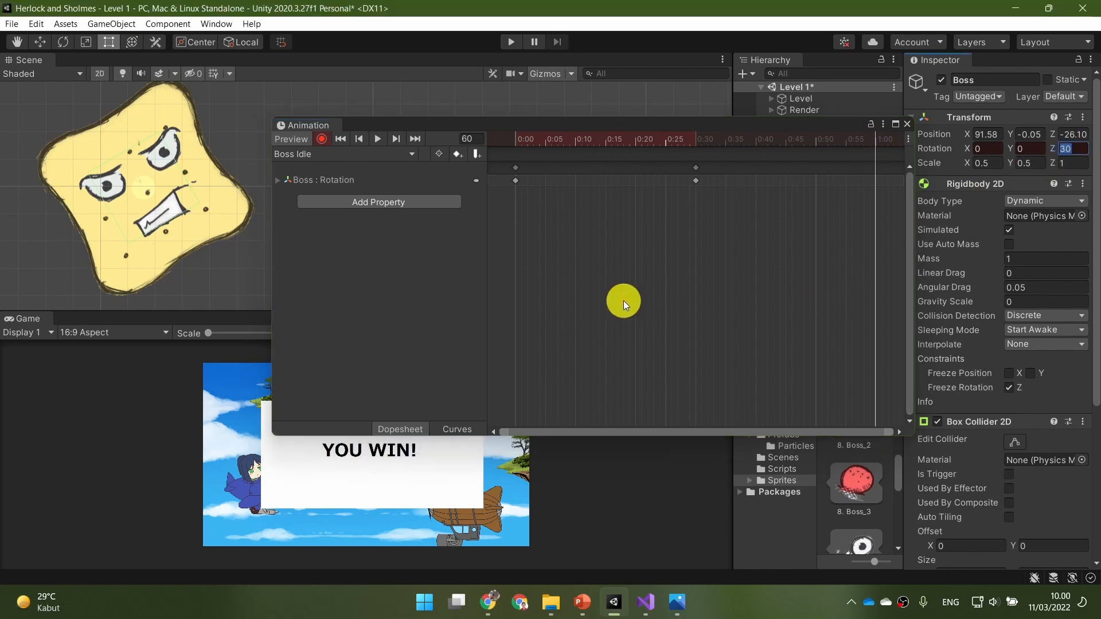
text(-30)
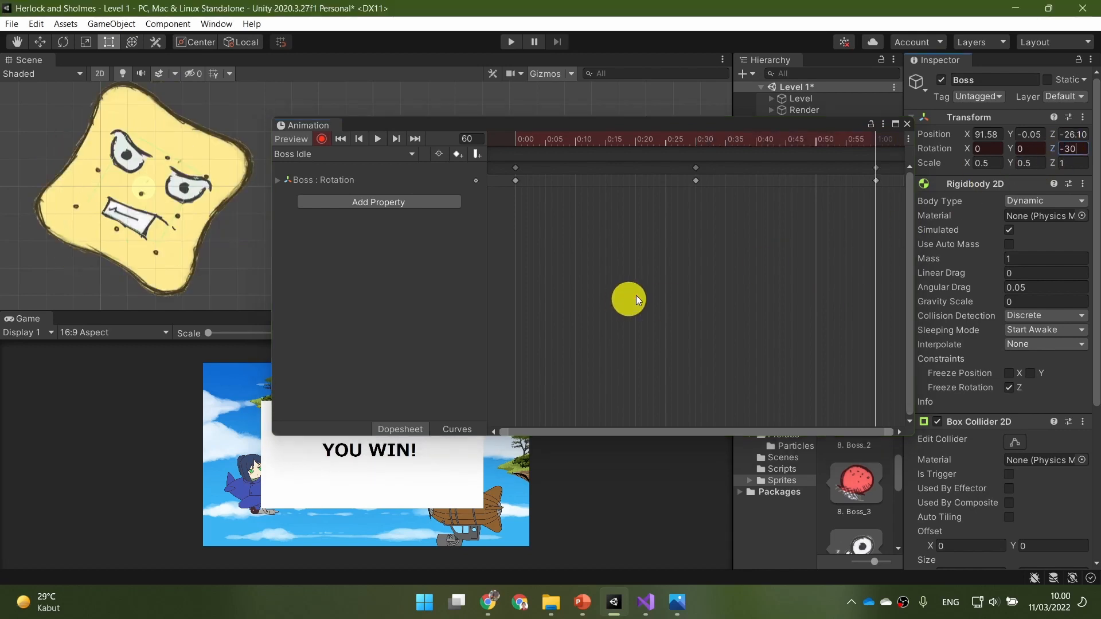
Record a Boss Z rotation of 0 at 1:30 in the Boss Idle clip
middle_drag(831, 270, 793, 316)
scroll(714, 293, down, 1)
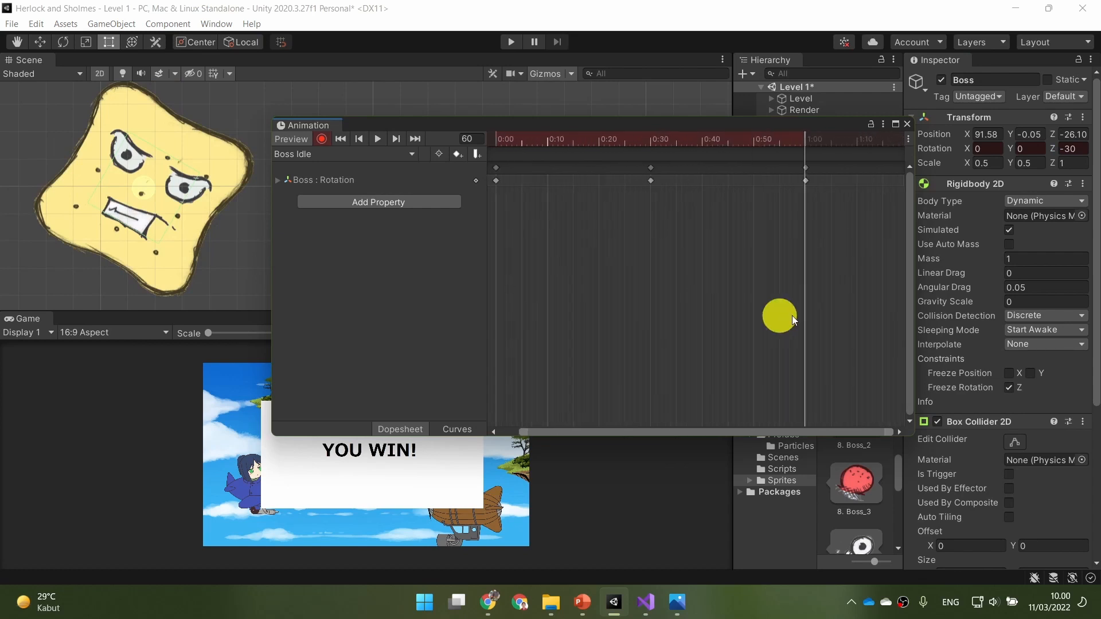
scroll(683, 286, down, 3)
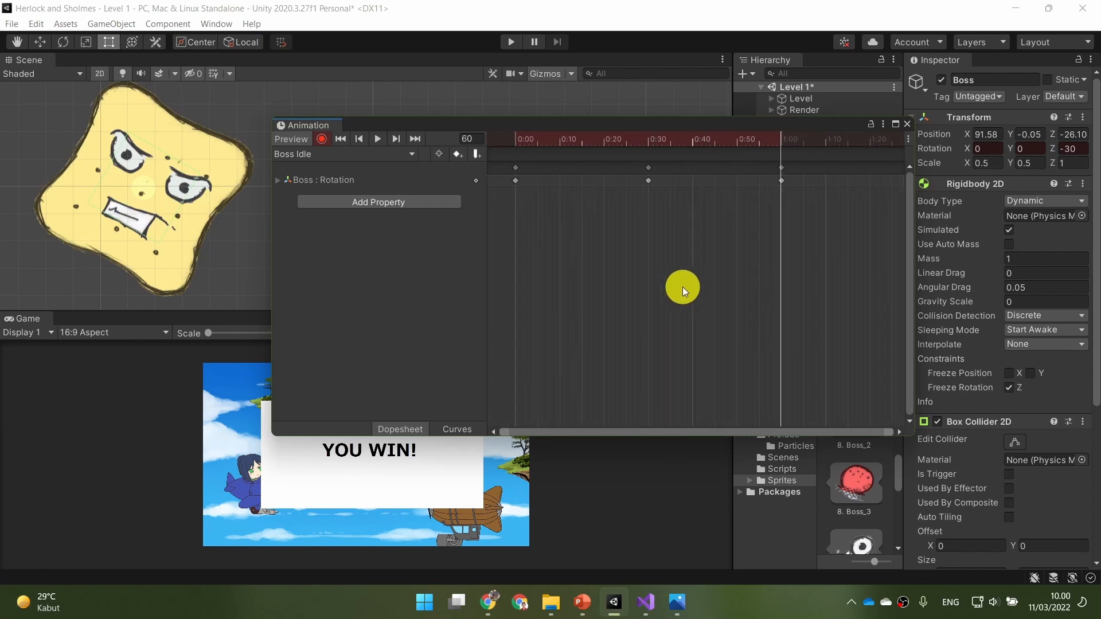
scroll(682, 287, down, 6)
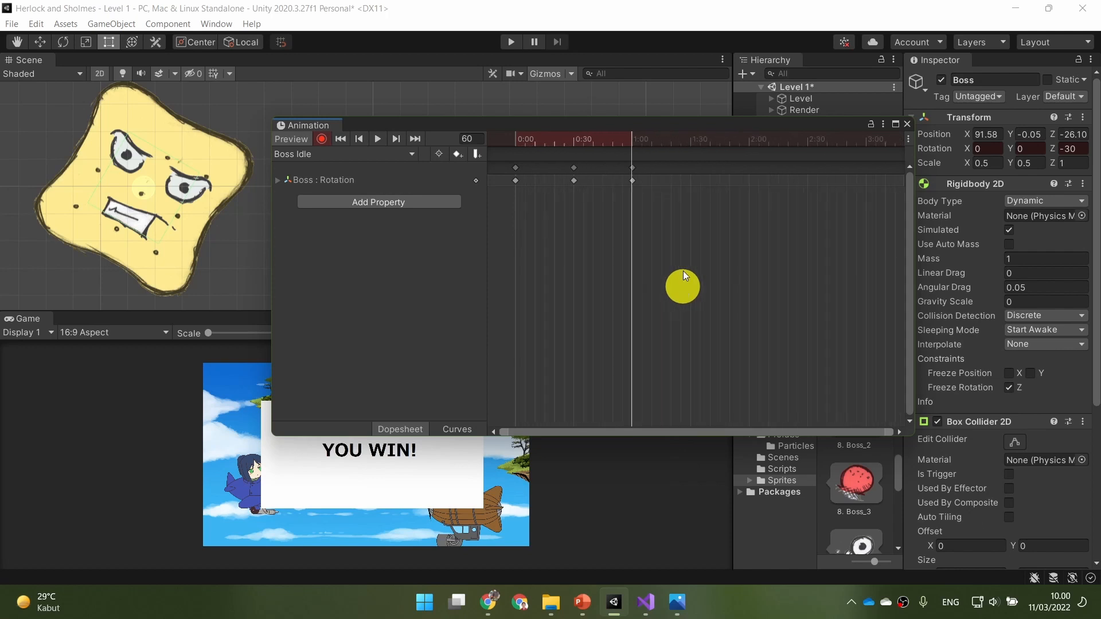
click(689, 141)
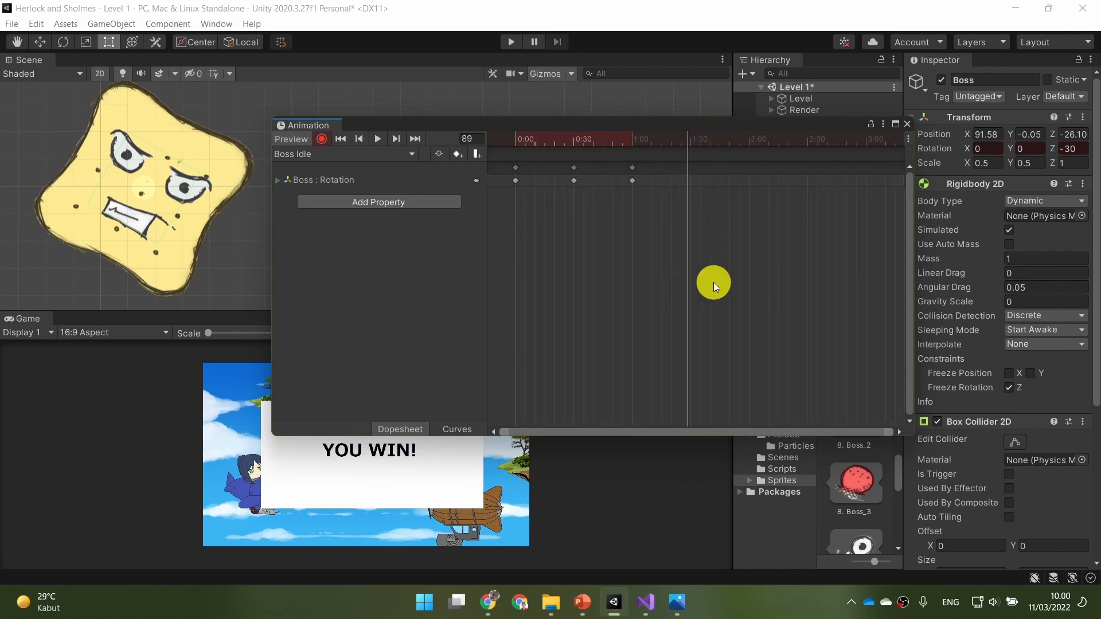
click(690, 141)
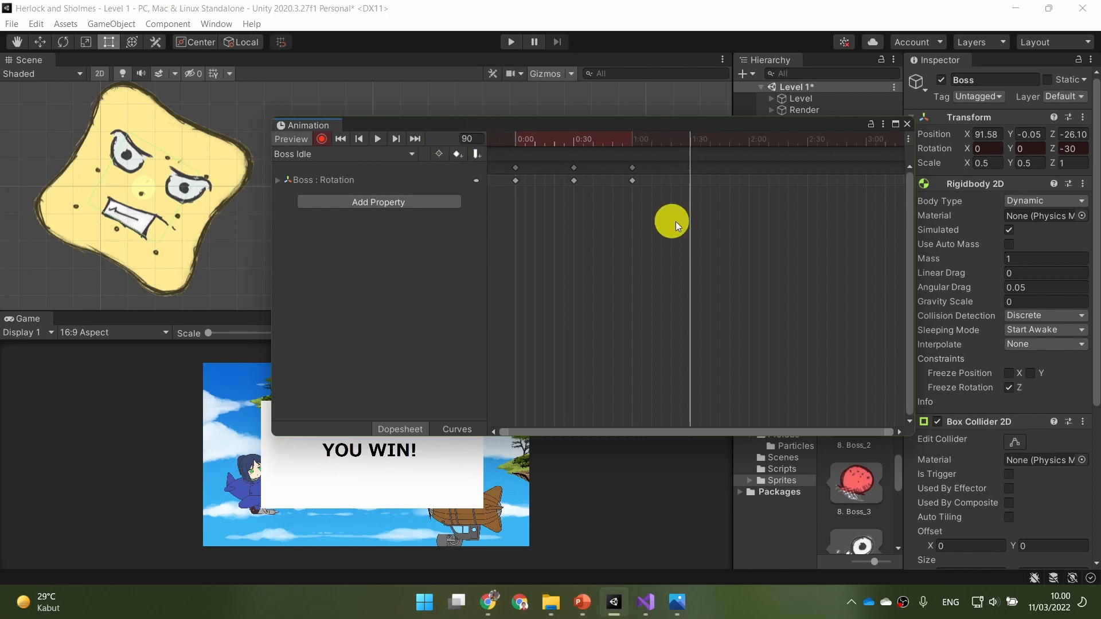
click(1071, 148)
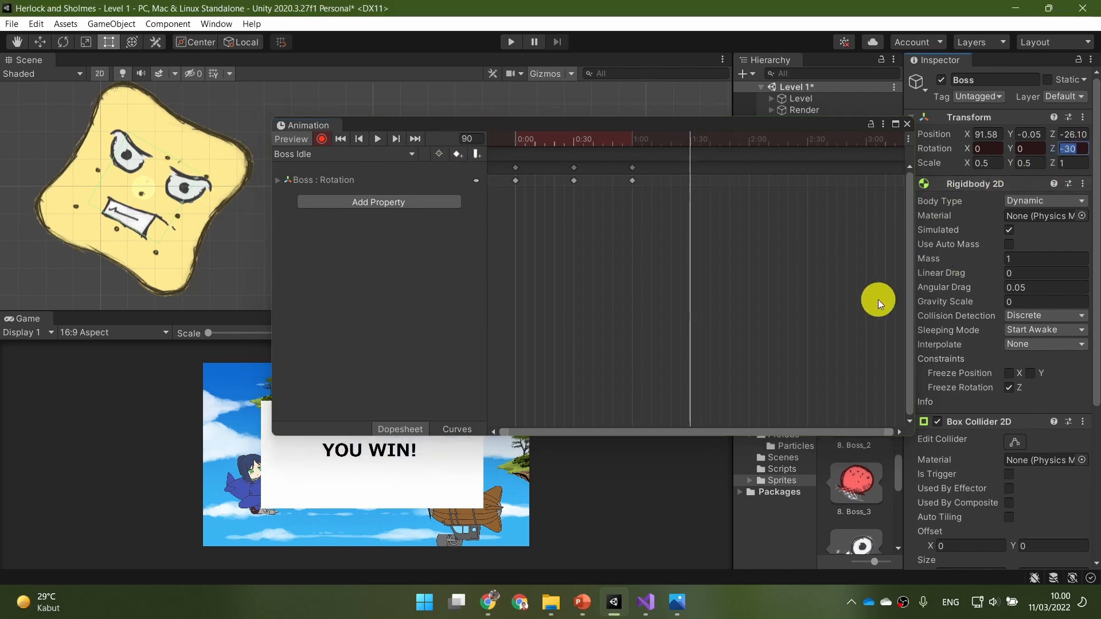
text(0)
key(Return)
Play back the Boss Idle clip, return the playhead to 0:00 and turn off keyframe recording
click(378, 139)
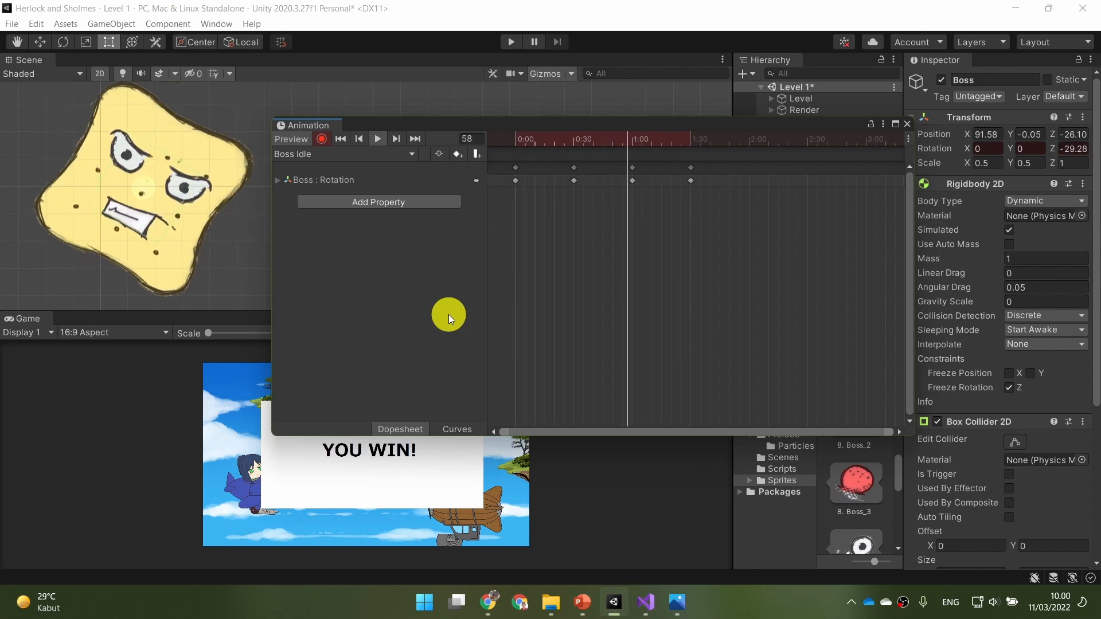
click(377, 140)
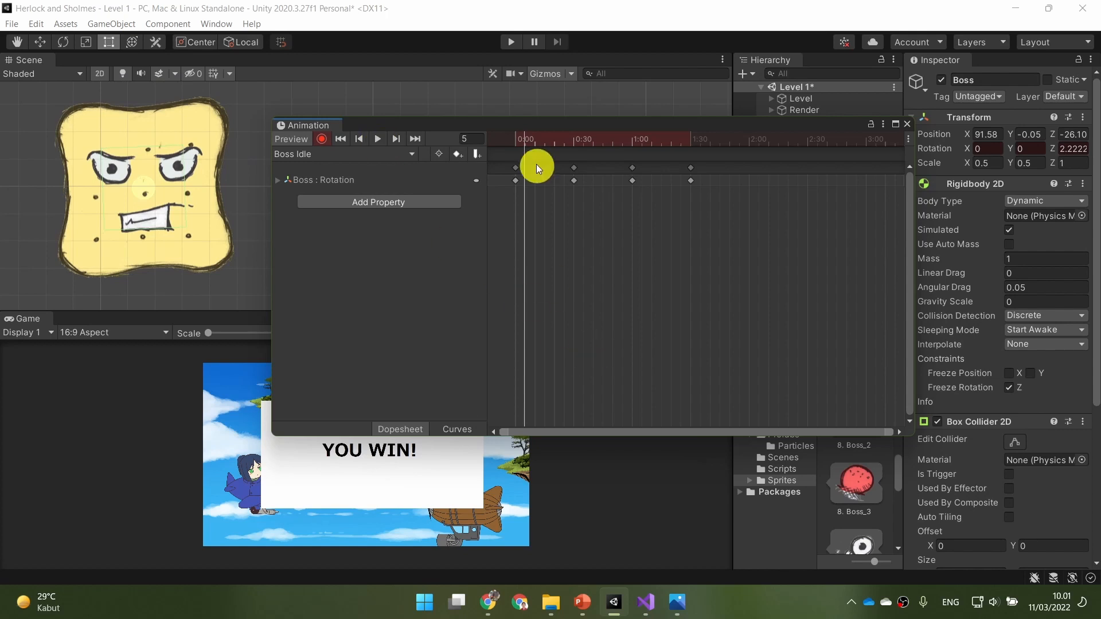
drag(531, 138, 514, 137)
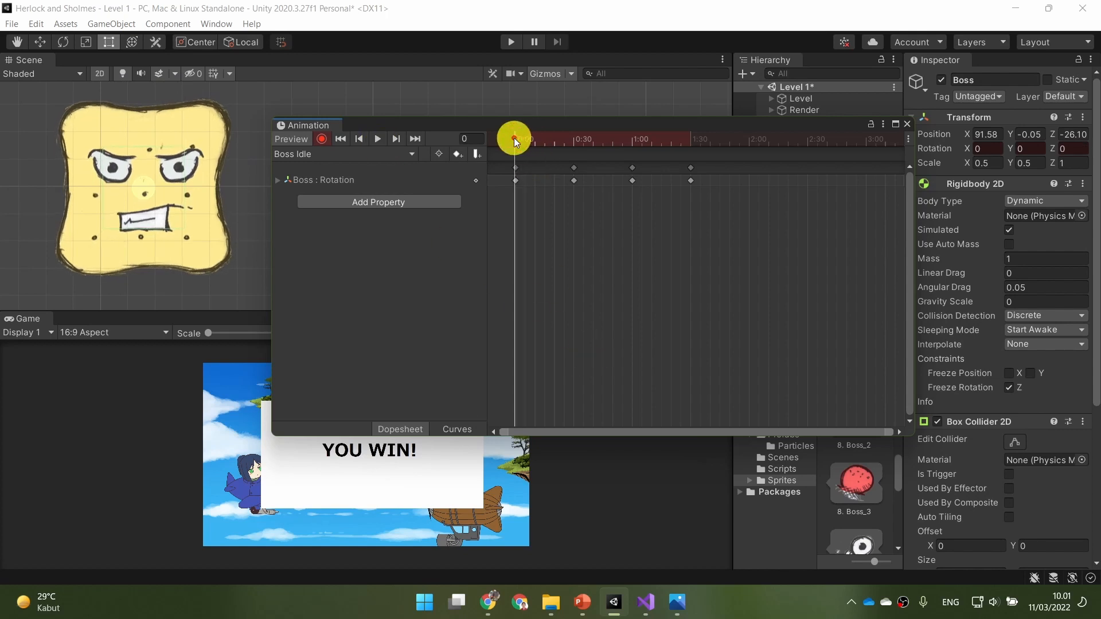
click(323, 139)
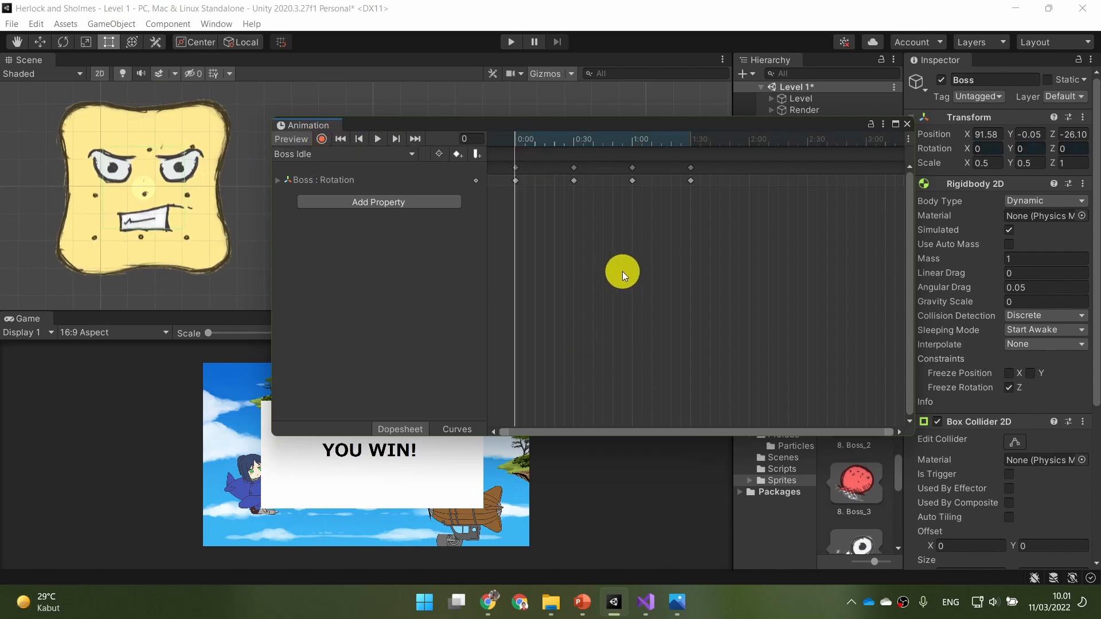
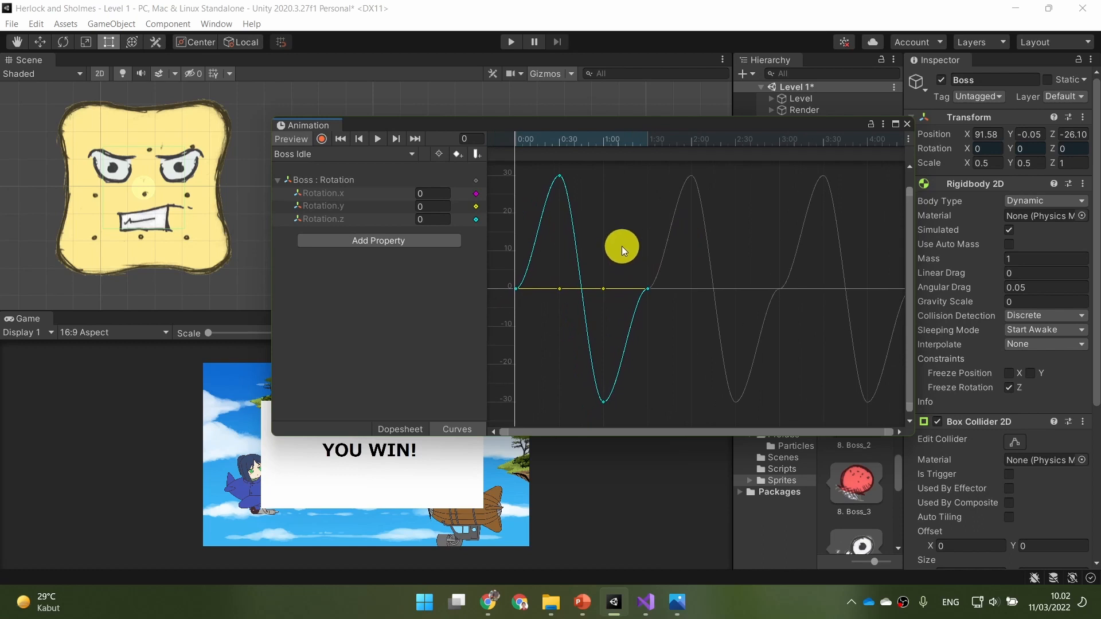
Try the Flat tangent on the Rotation.z curve's key at 1:30 and set that key to Auto instead
middle_drag(622, 244, 645, 246)
scroll(648, 411, down, 1)
middle_drag(684, 378, 687, 368)
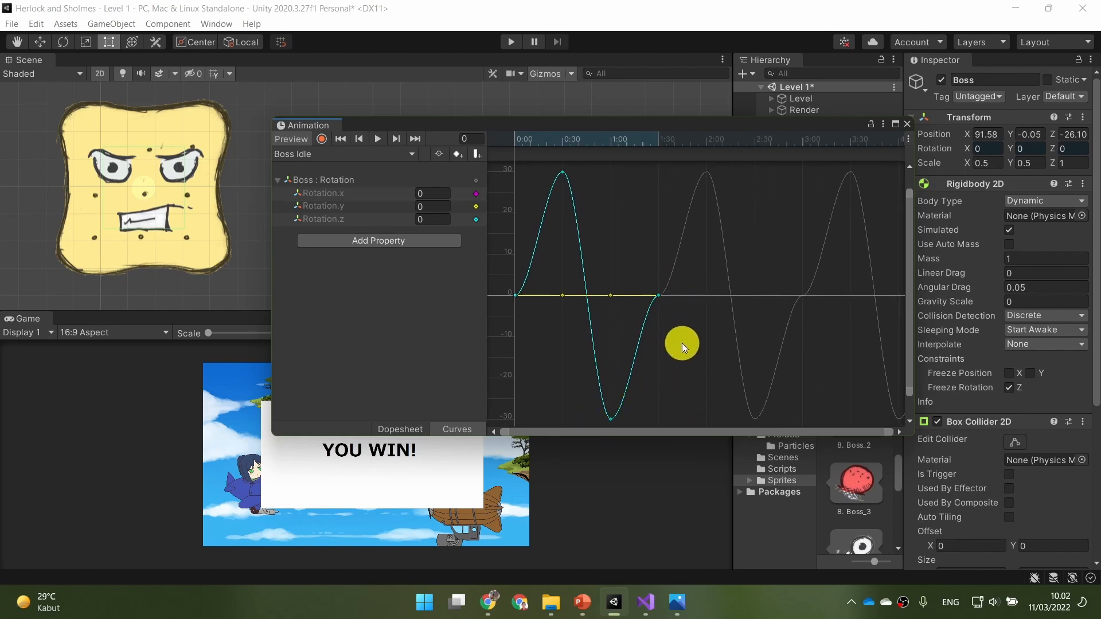
scroll(682, 343, up, 5)
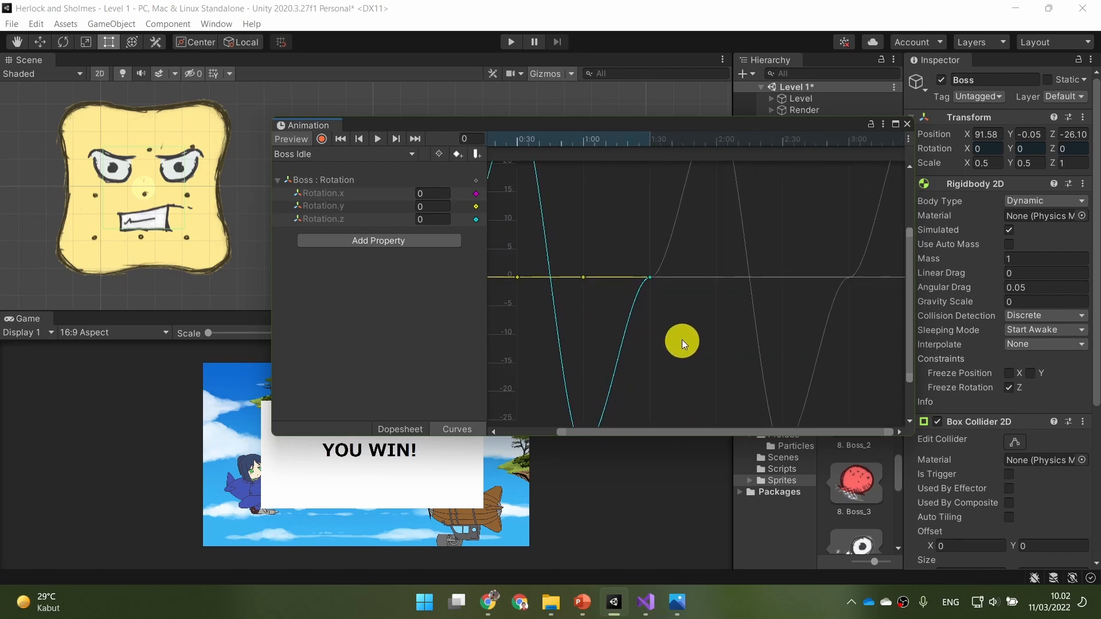
middle_drag(649, 256, 673, 318)
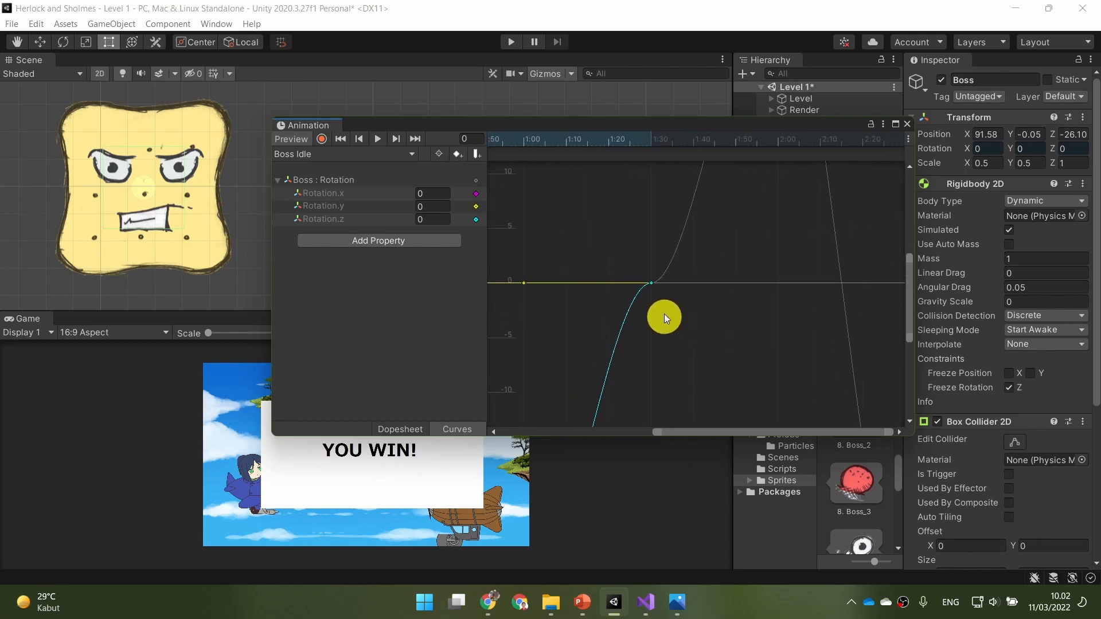
right_click(652, 283)
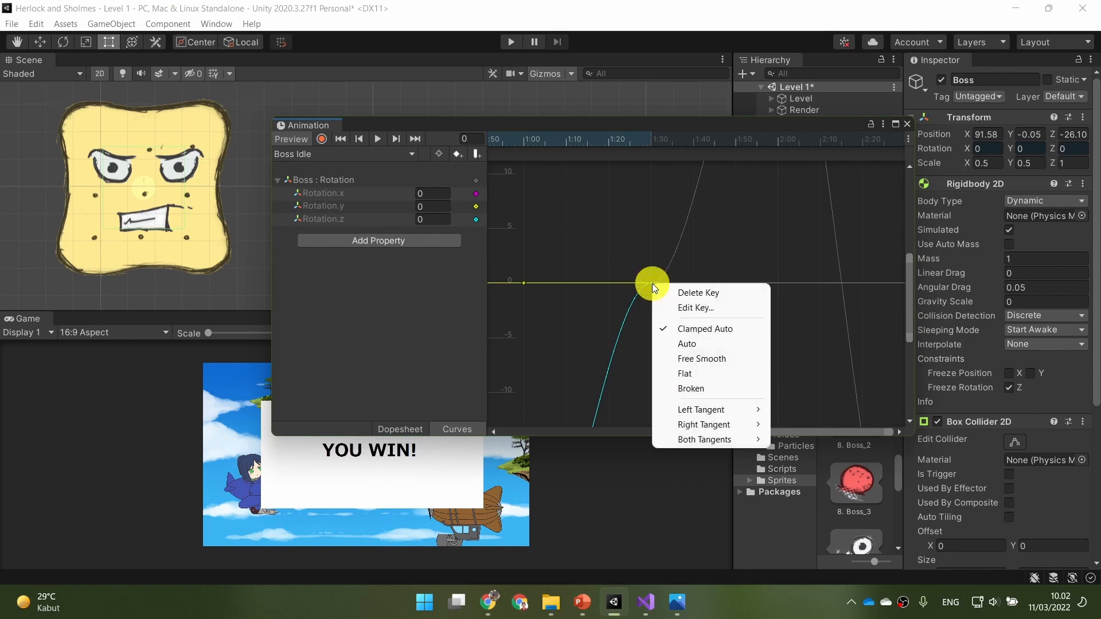
click(746, 377)
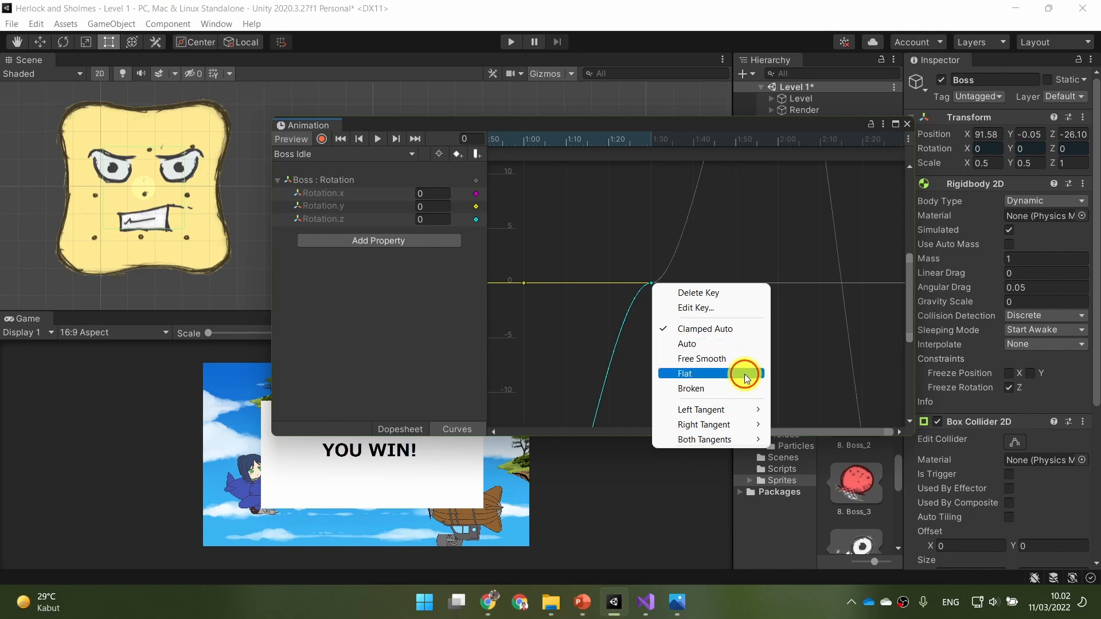
right_click(653, 282)
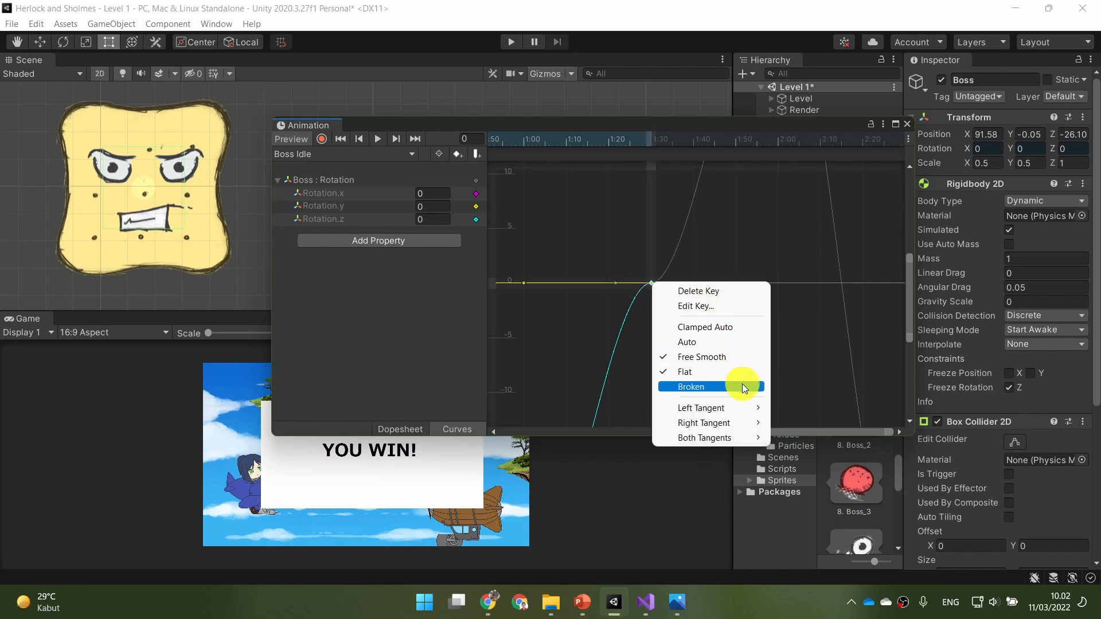
click(739, 342)
Set the Rotation.z curve's first key at 0:00 to the Auto tangent mode
scroll(714, 346, down, 2)
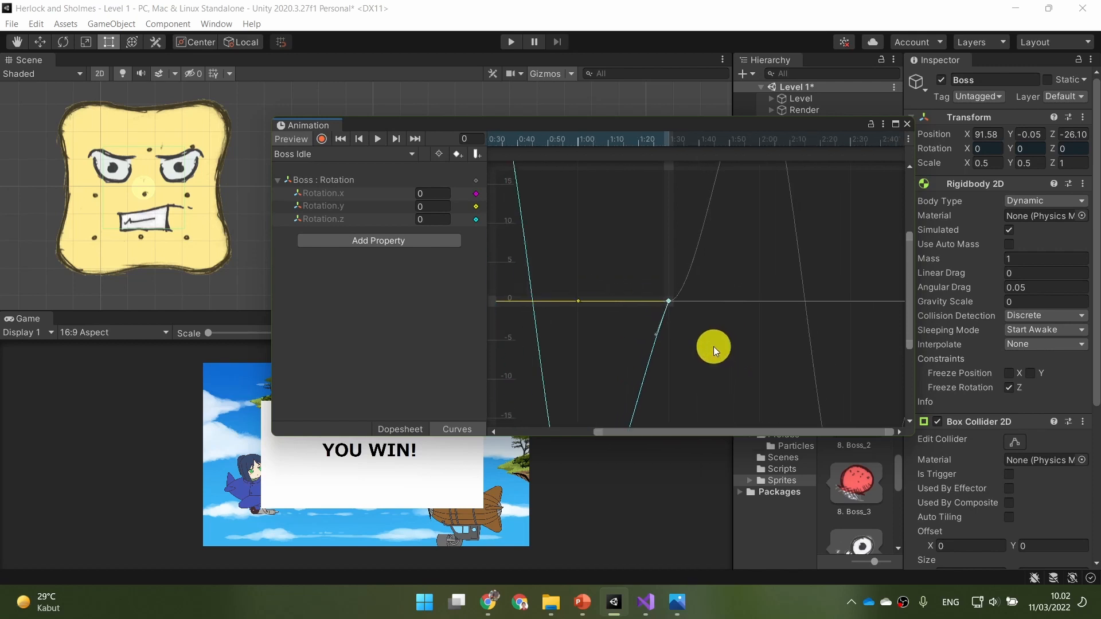
scroll(713, 347, down, 3)
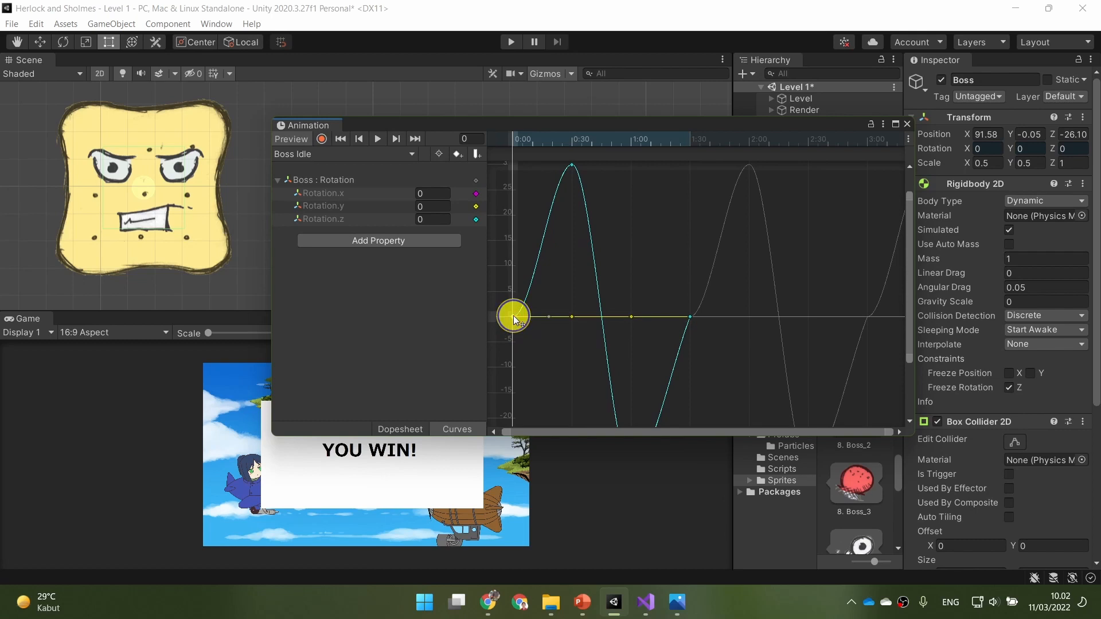
right_click(514, 317)
click(561, 375)
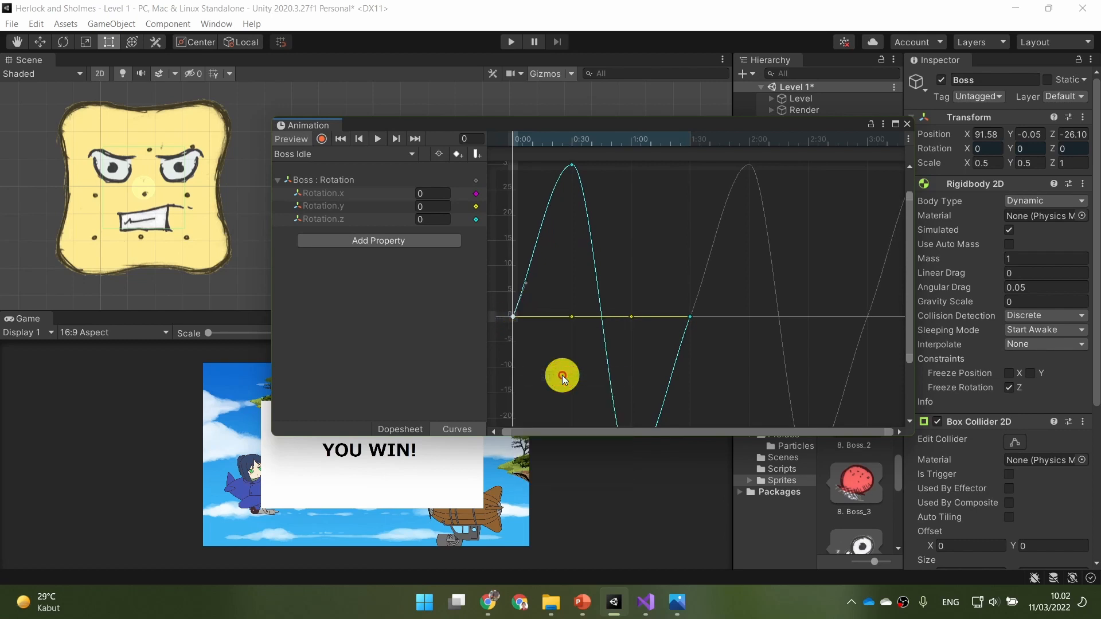
Play back the Boss Idle clip with its adjusted curve, stop it and return to the Dopesheet view
click(378, 142)
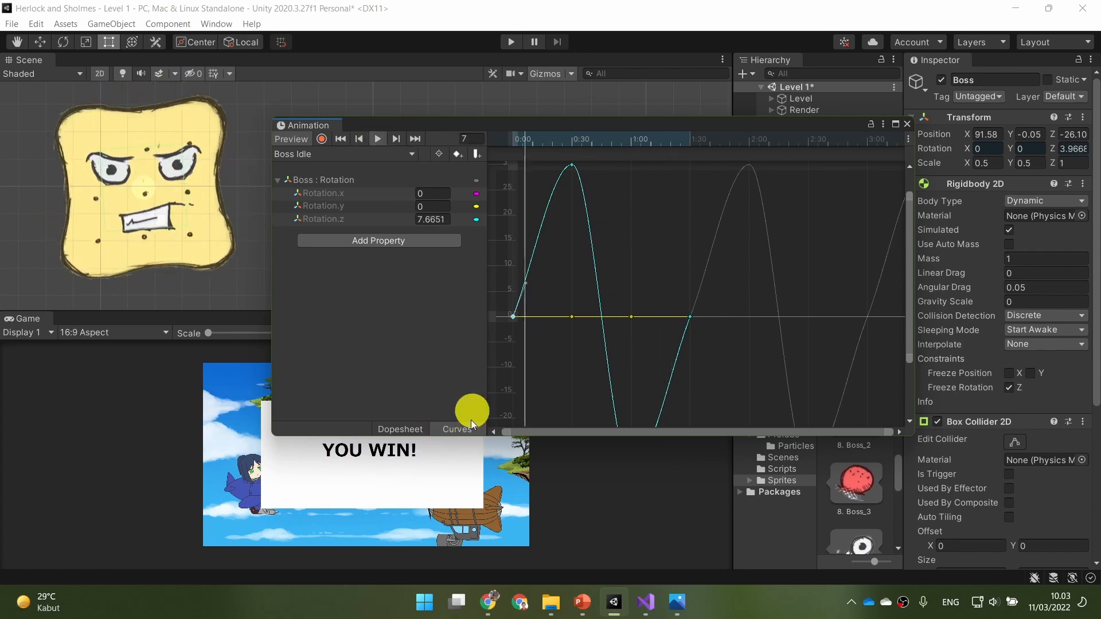
click(379, 140)
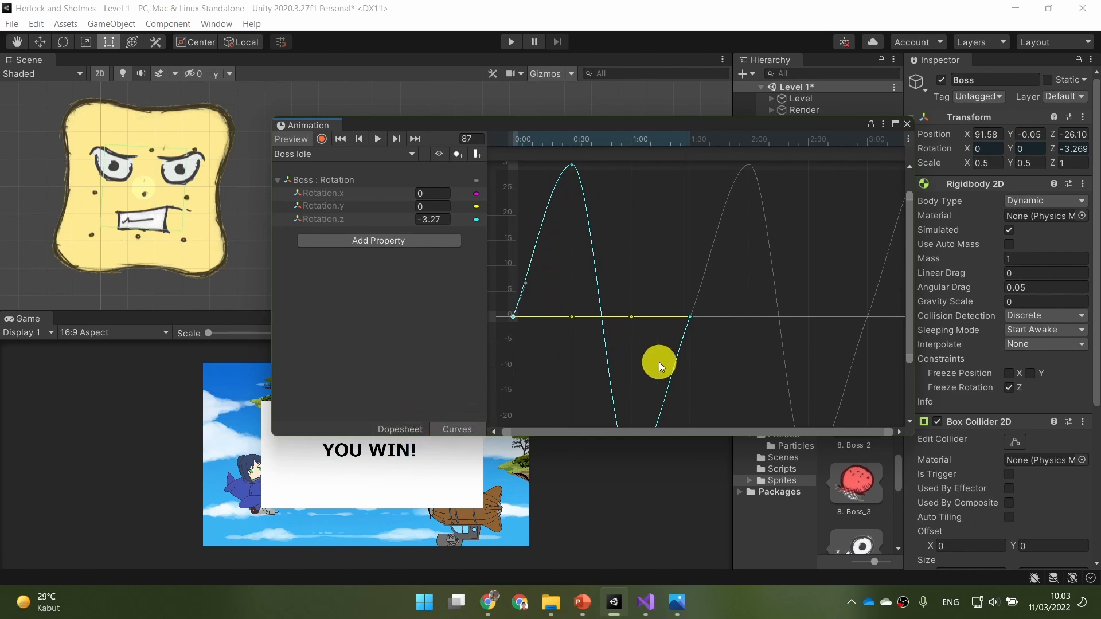
click(401, 428)
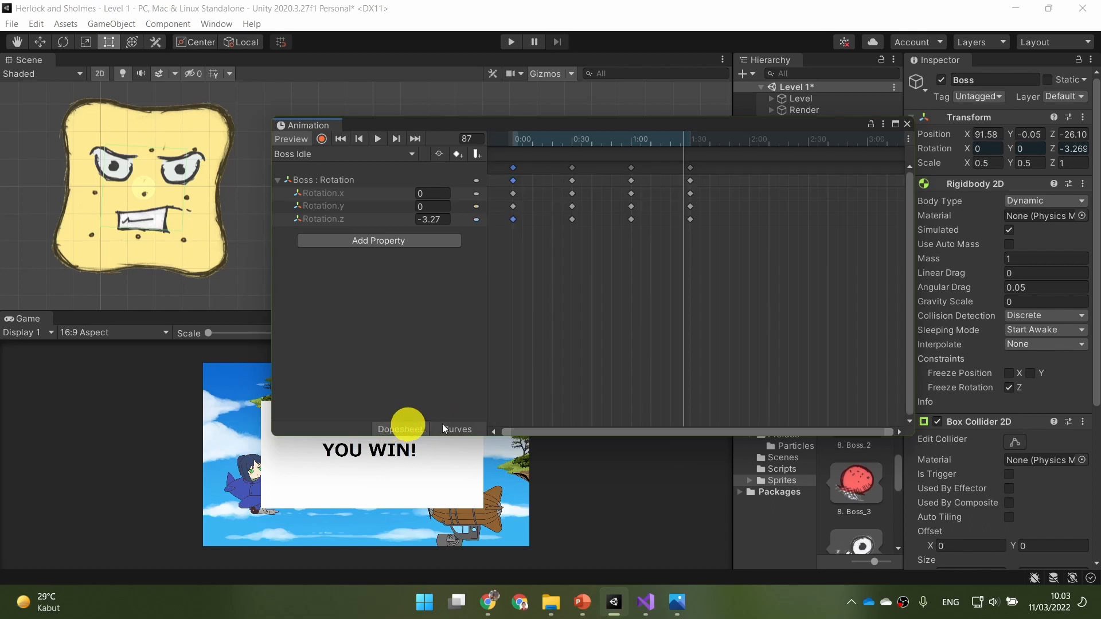
Switch to the PowerPoint slides, advance from the Curve slide to the Exercise slide and return to Unity
click(591, 592)
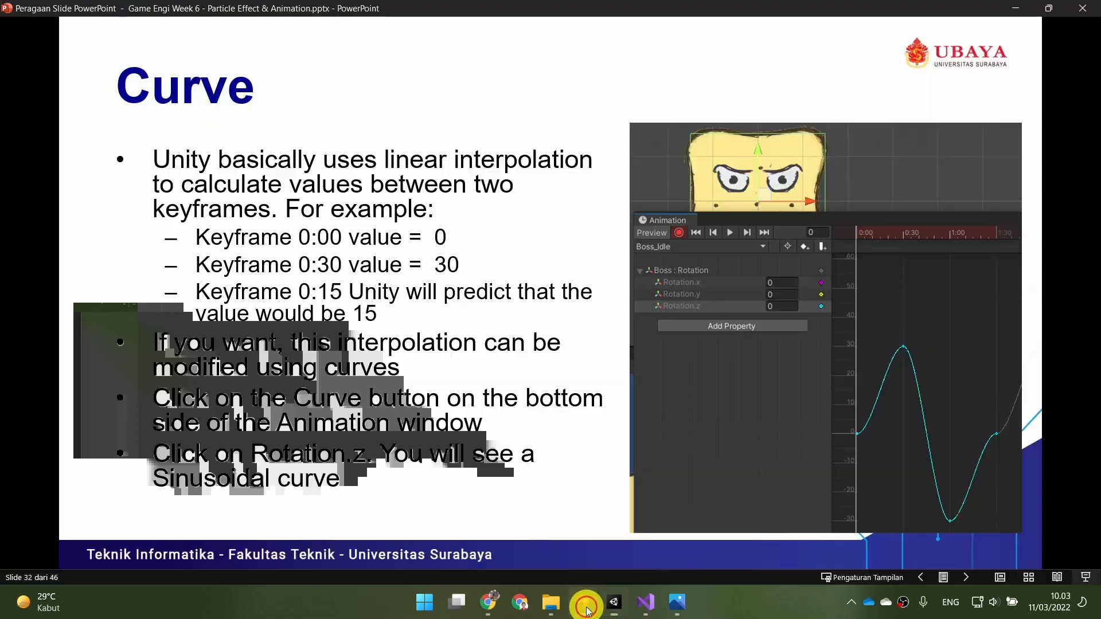
click(554, 387)
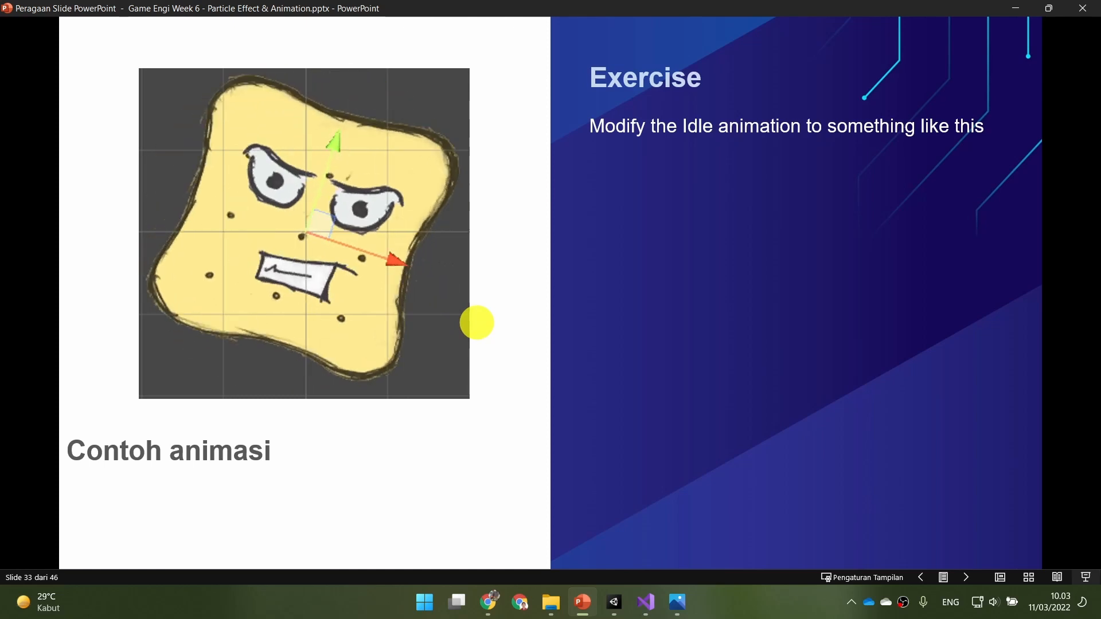
click(616, 609)
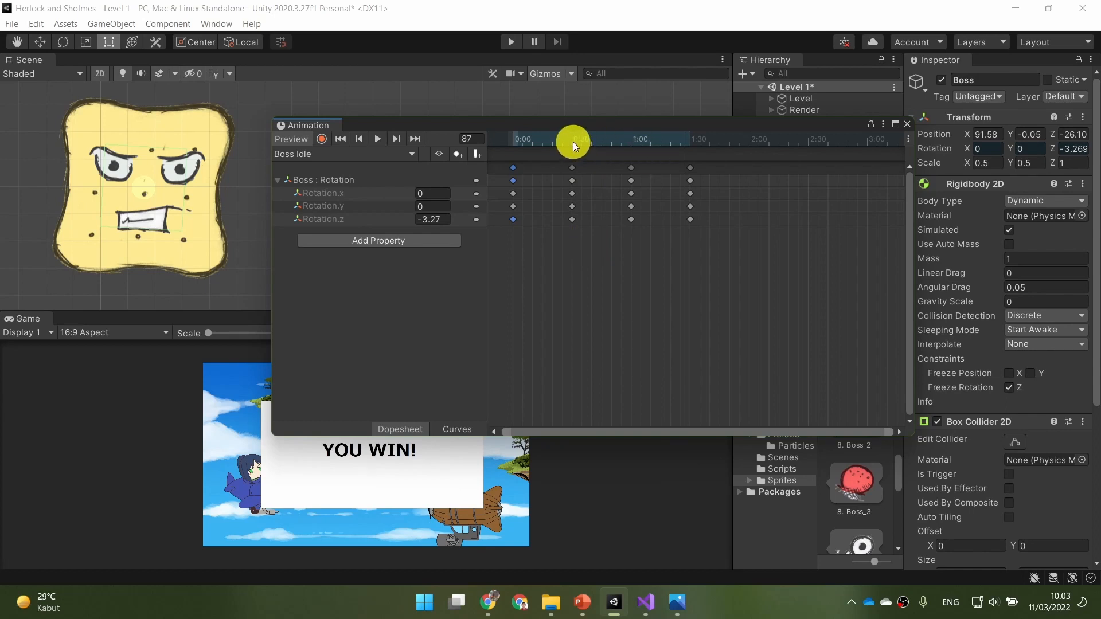
Record the sprite 8. Boss_1 on the Mulut object at frame 45 of the Boss Idle clip and expand its sprite track
click(573, 143)
drag(573, 142, 601, 142)
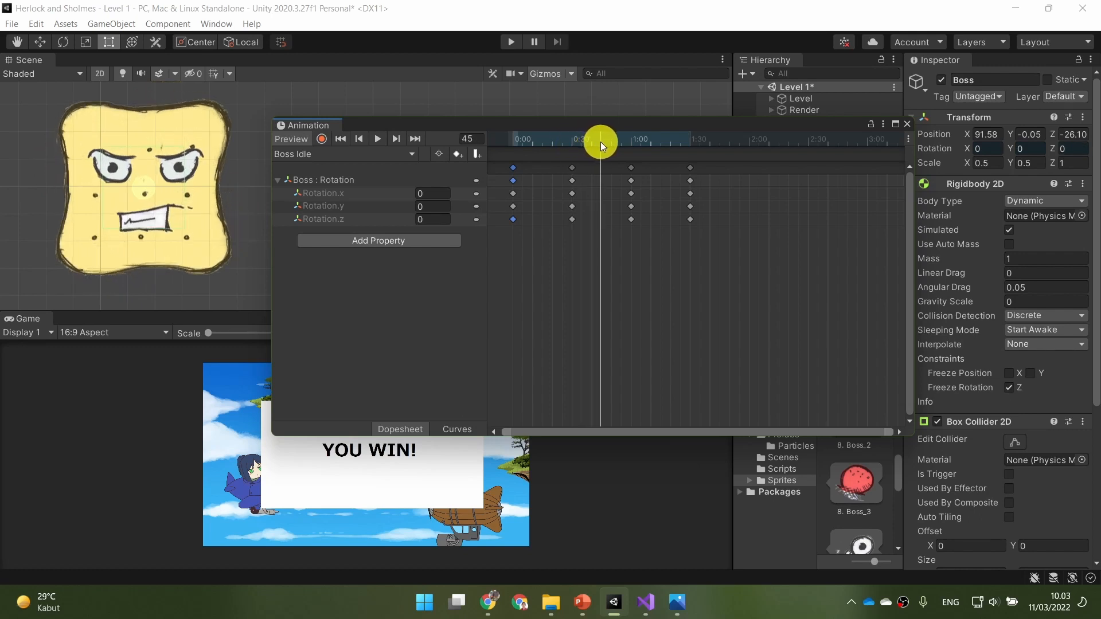
drag(662, 127, 535, 96)
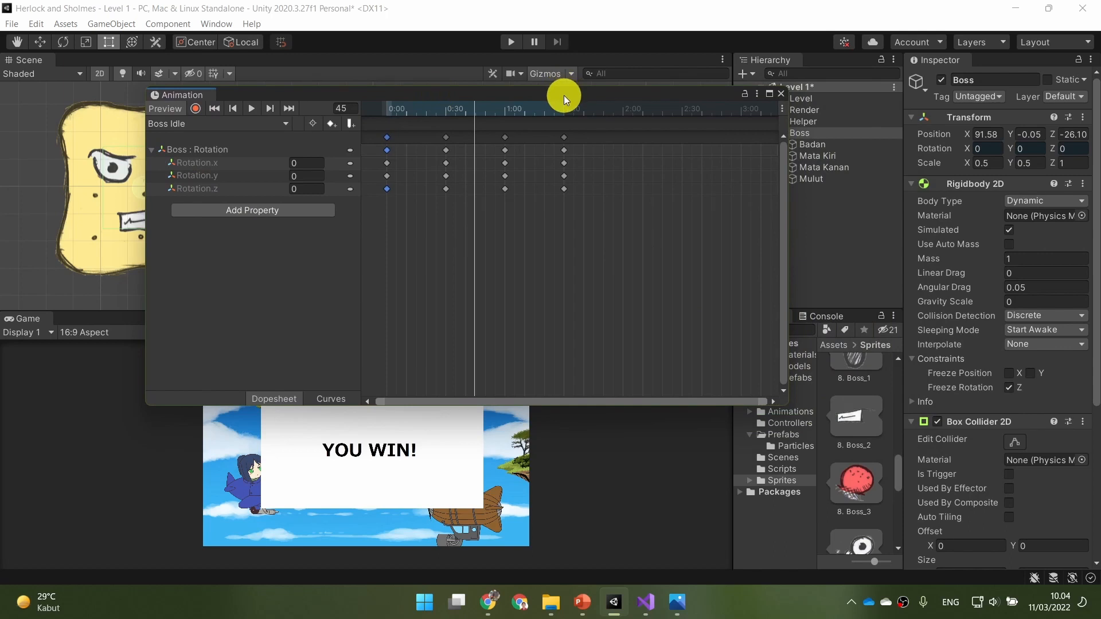
click(196, 109)
drag(513, 95, 446, 103)
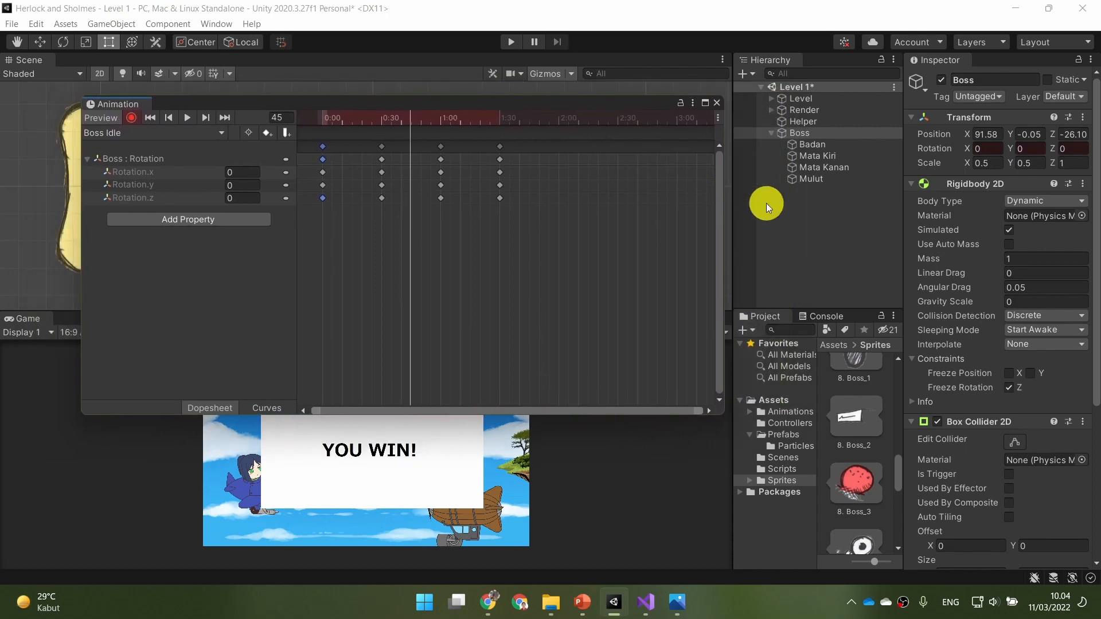
click(822, 181)
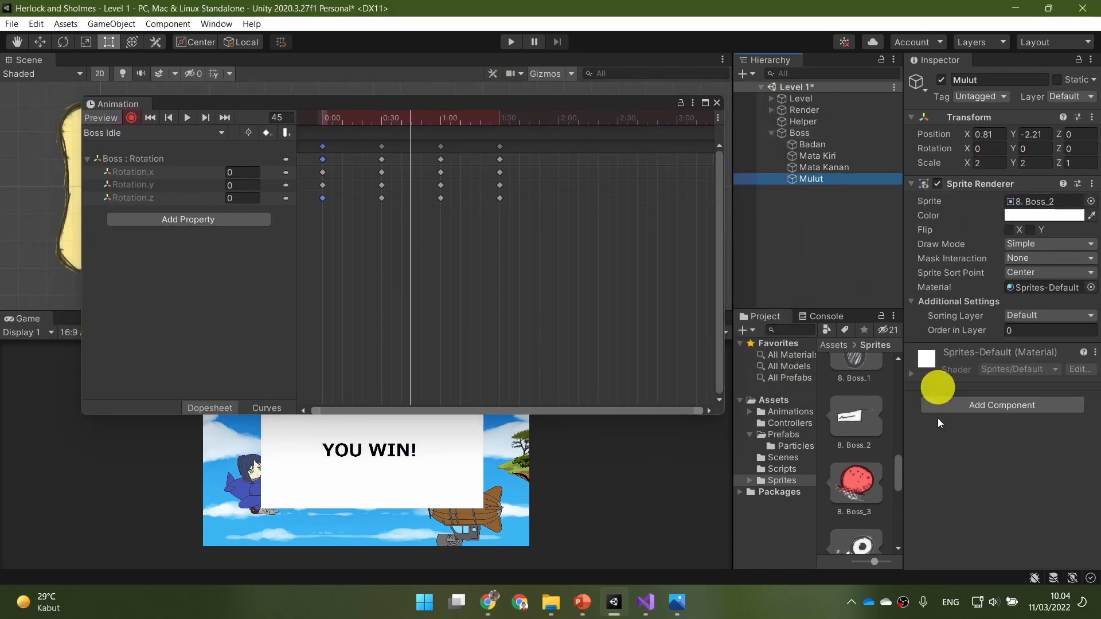
drag(856, 406, 1042, 206)
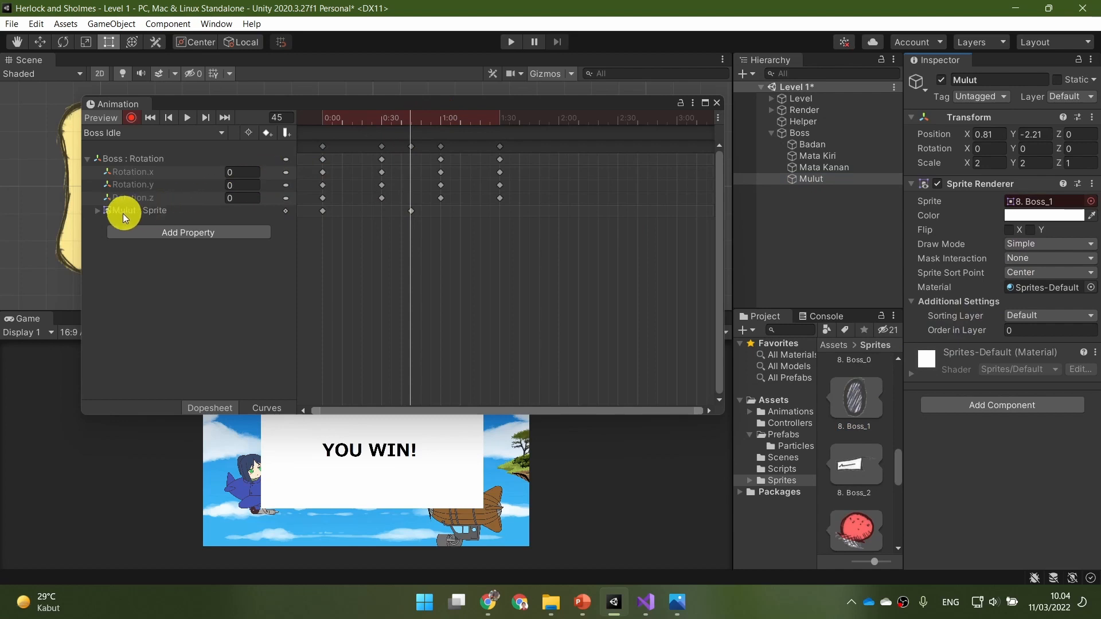
click(98, 212)
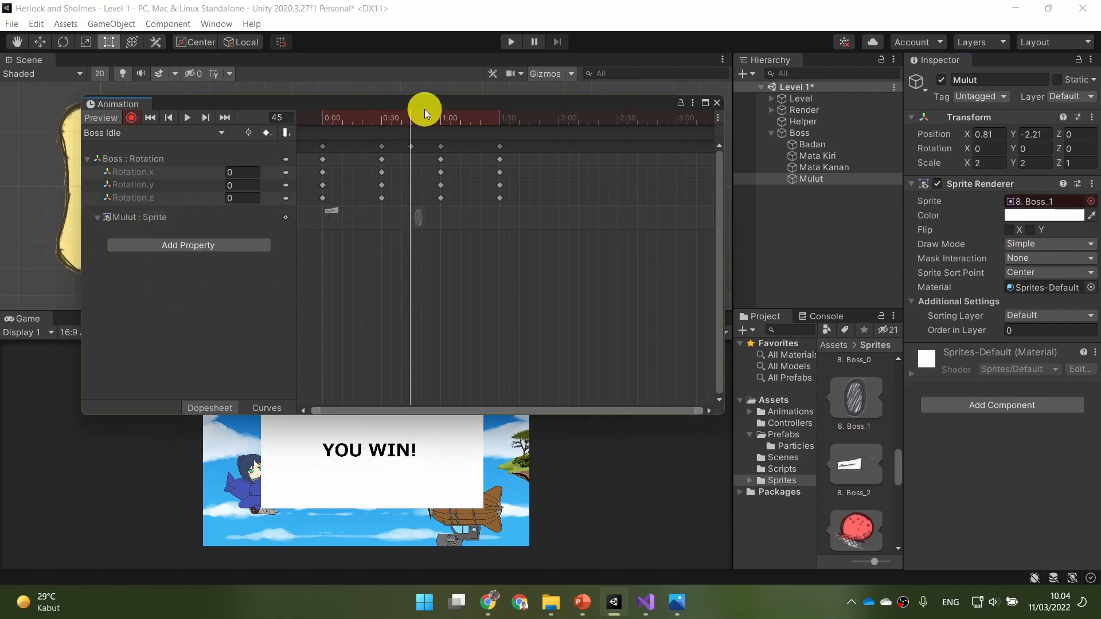
Play back the Boss Idle clip with the Scene view uncovered and compare it with the example on the PowerPoint Exercise slide
drag(438, 109, 444, 221)
click(359, 213)
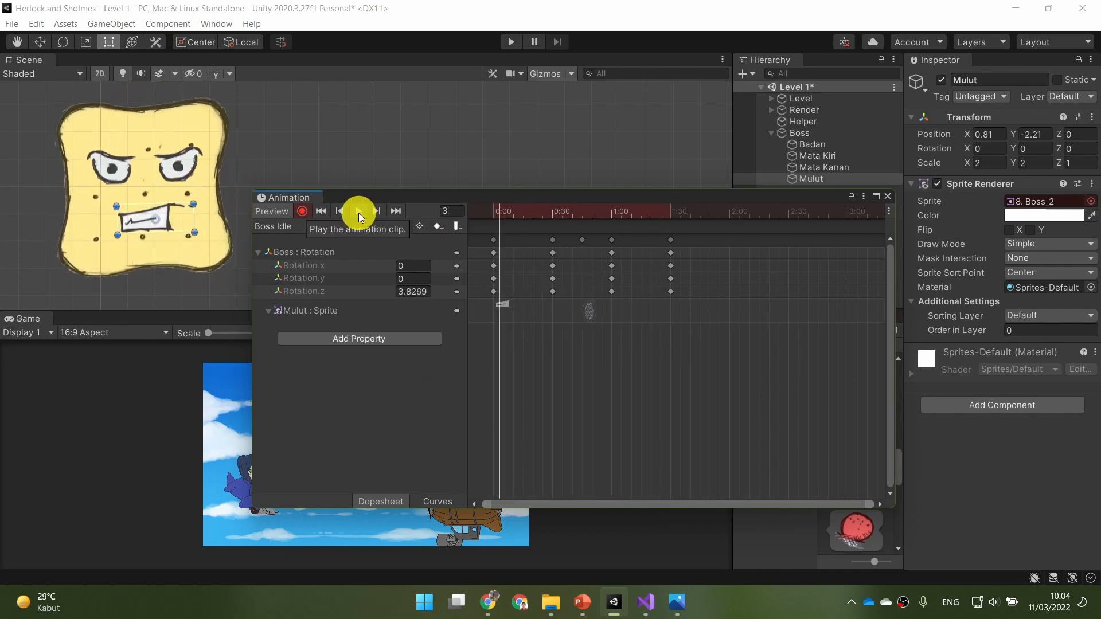
click(364, 212)
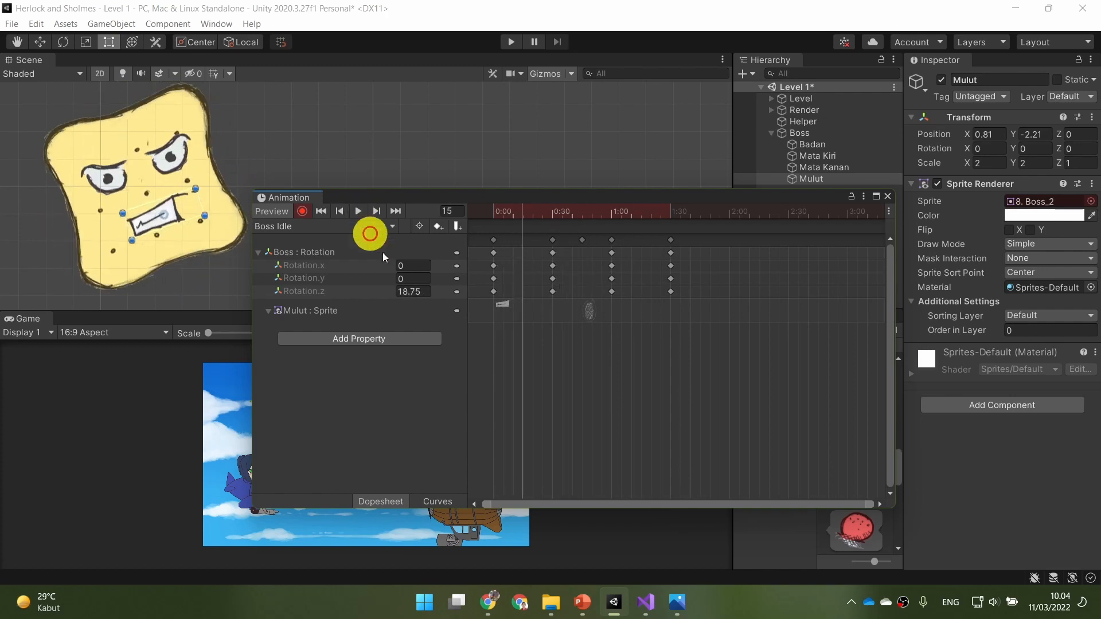
click(583, 602)
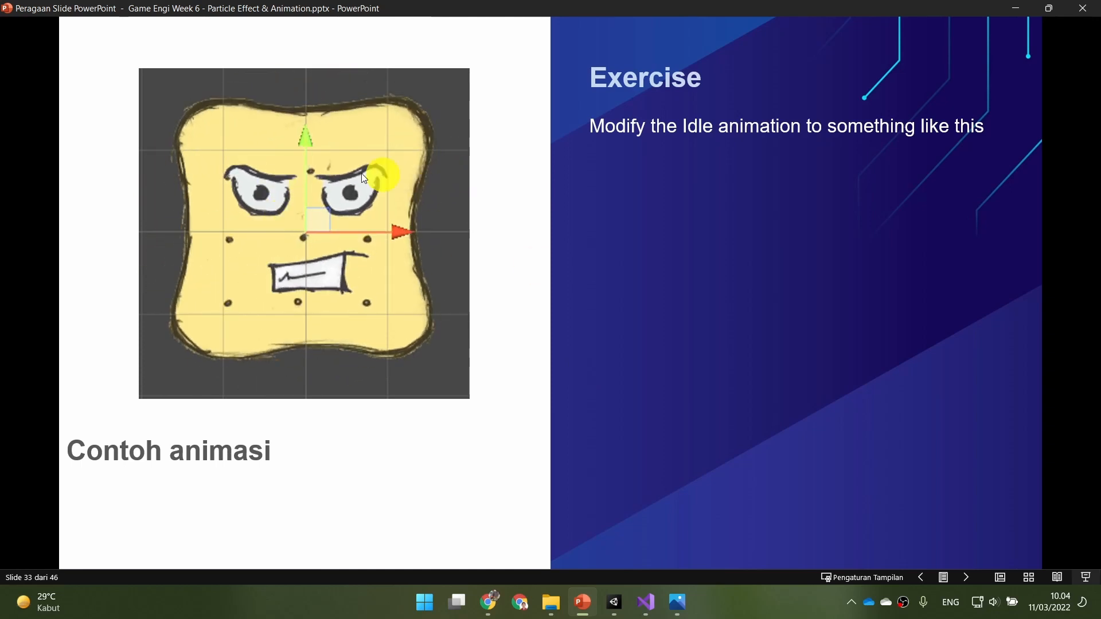
click(614, 603)
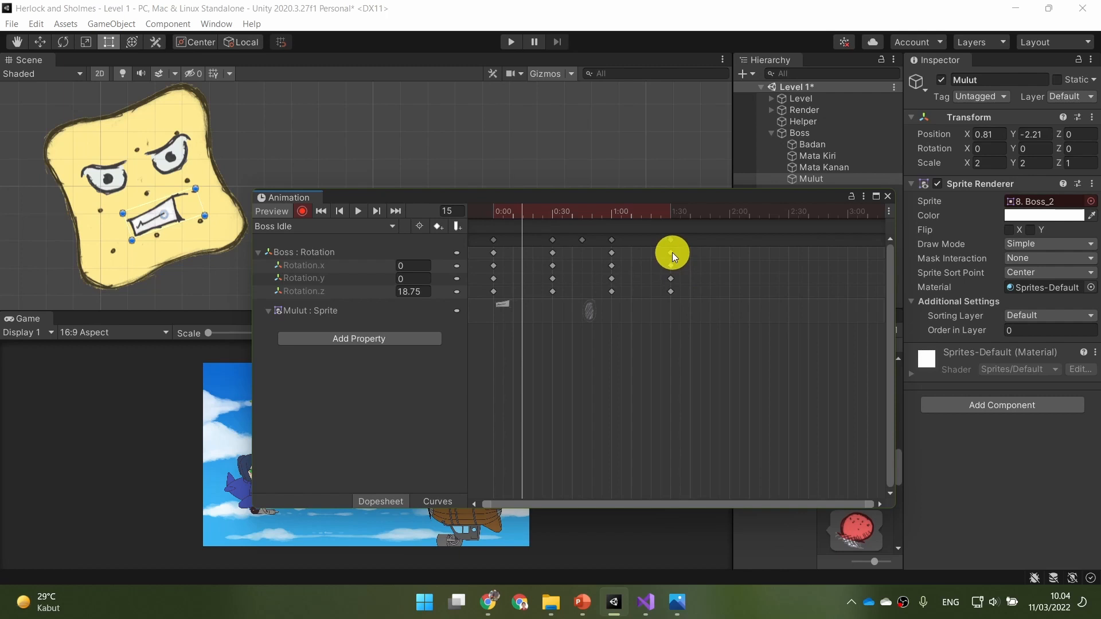
drag(668, 215, 670, 215)
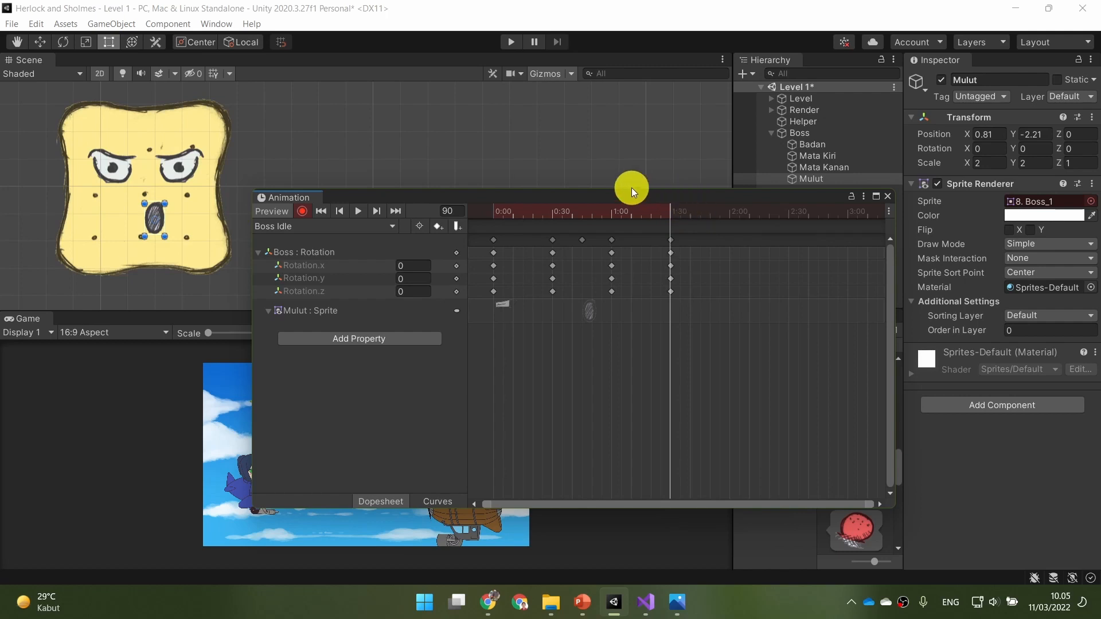
drag(643, 195, 558, 167)
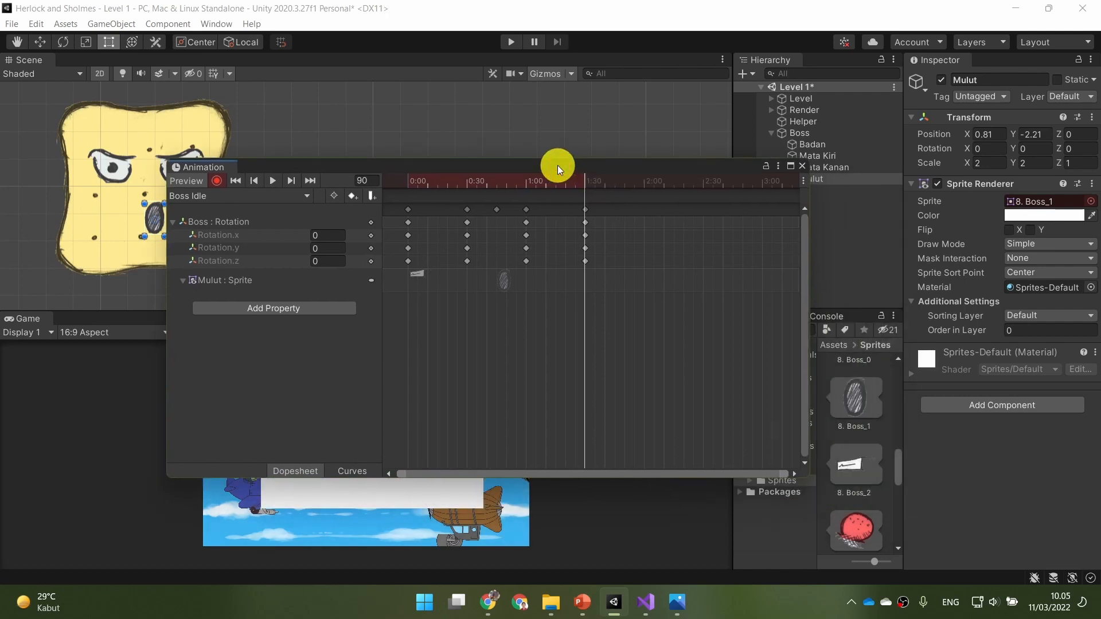
click(466, 223)
right_click(467, 224)
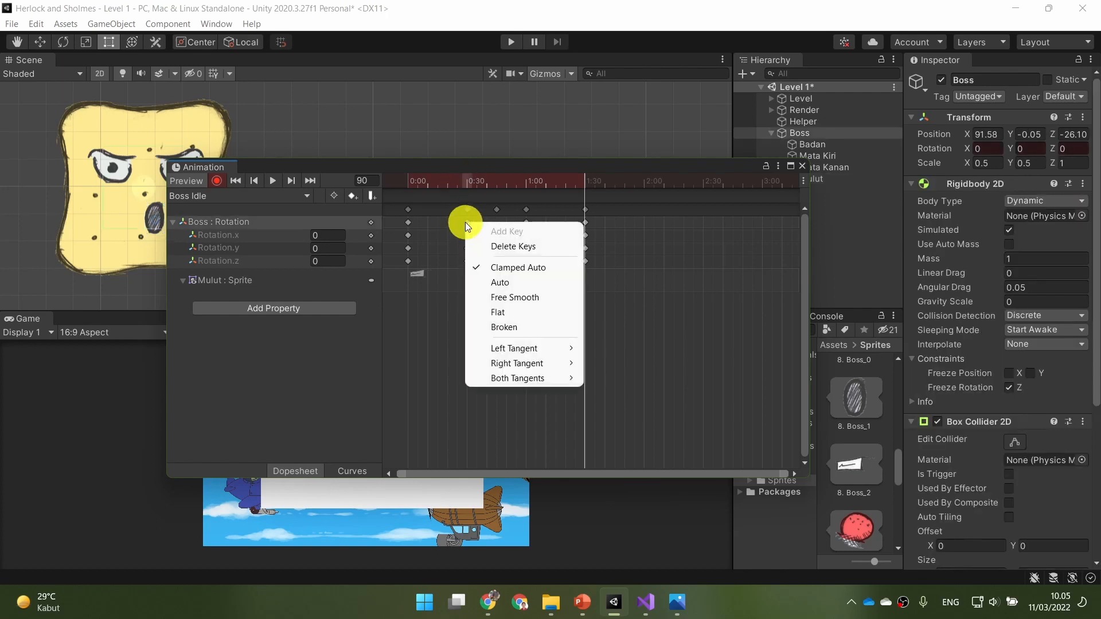
mouse_move(553, 348)
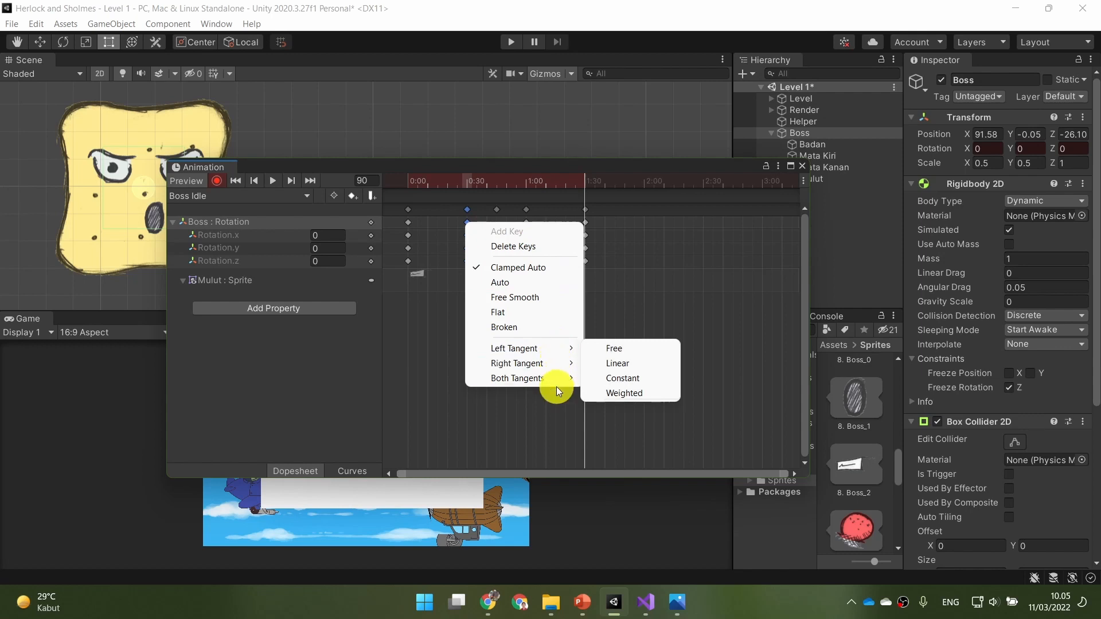
click(584, 183)
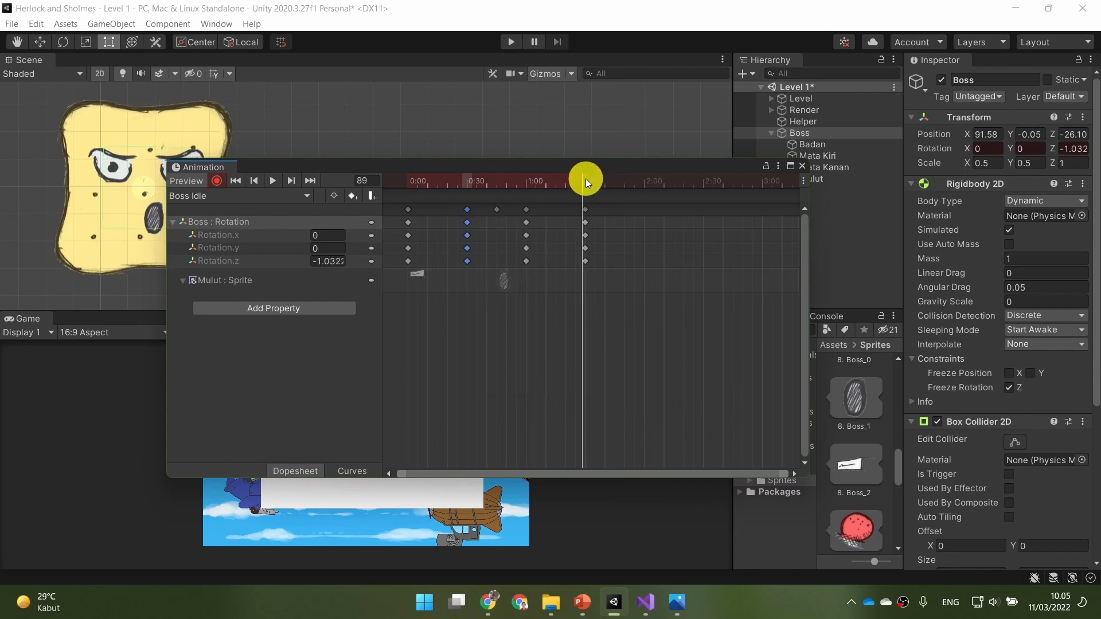
Record a Boss Z rotation of 30 at frame 120 (2:00) in the Boss Idle clip
drag(587, 177, 643, 190)
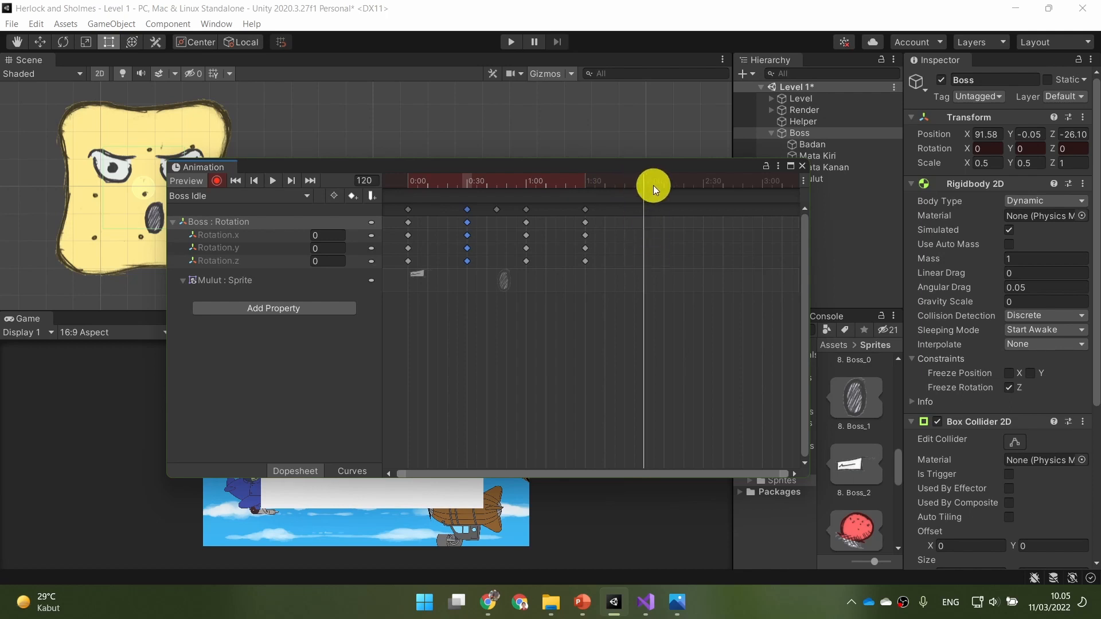
click(1074, 149)
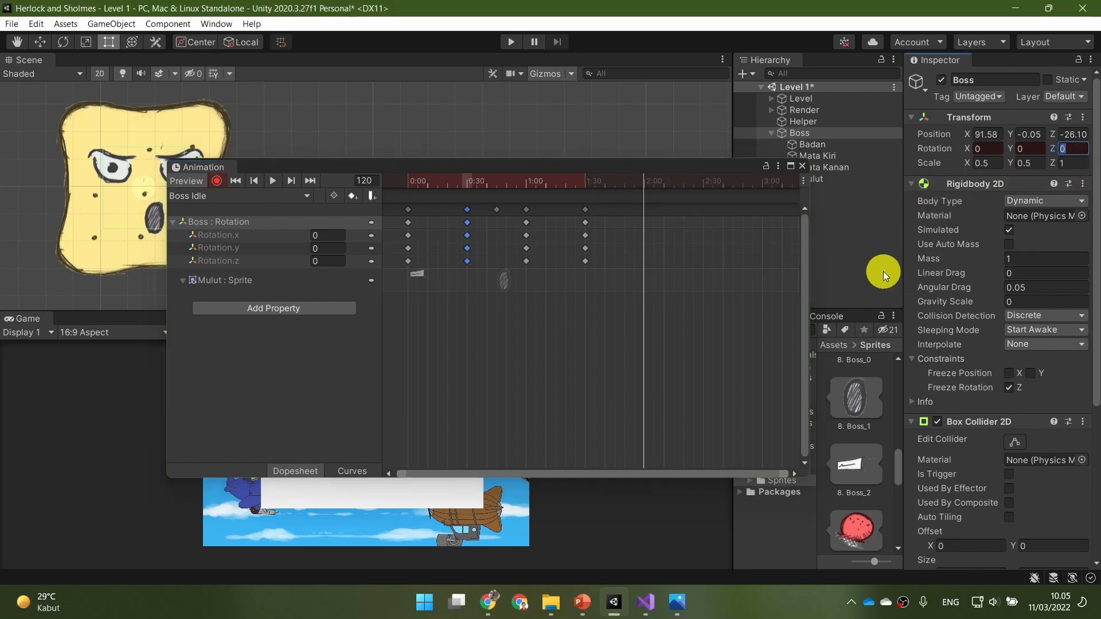
text(3)
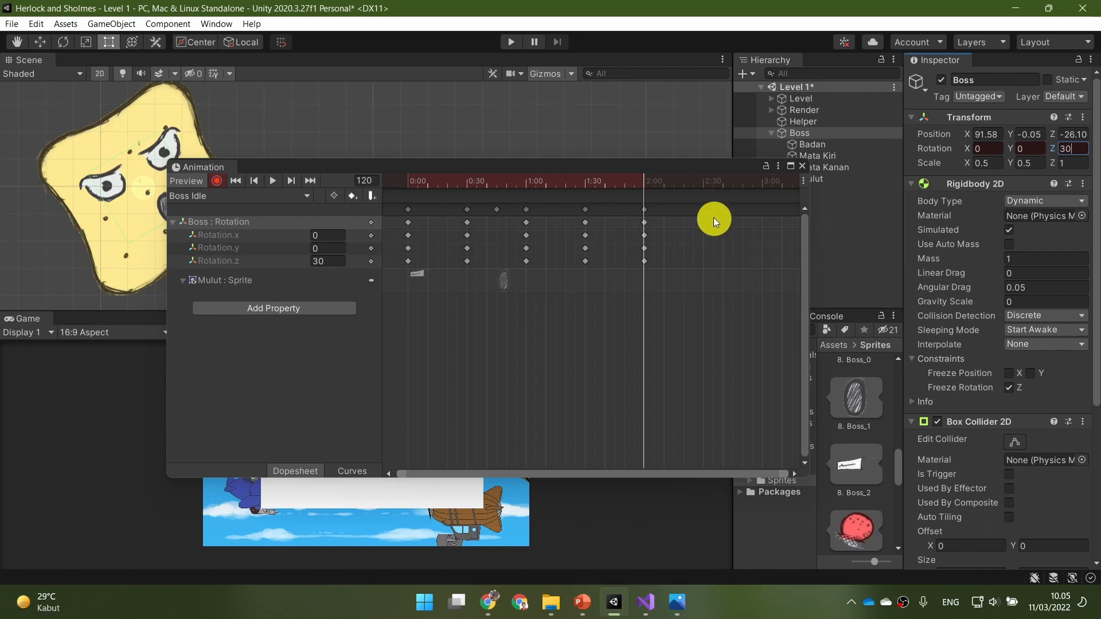
Record a Boss Z rotation of -30 at frame 150 (2:30) in the Boss Idle clip
click(705, 184)
click(372, 181)
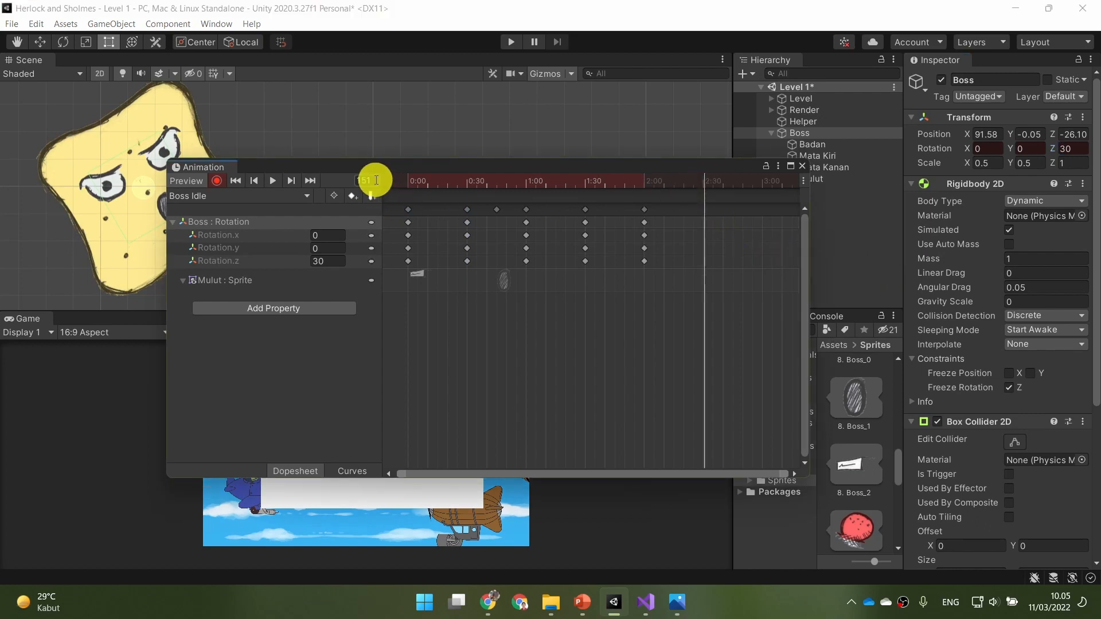
text(150)
key(Return)
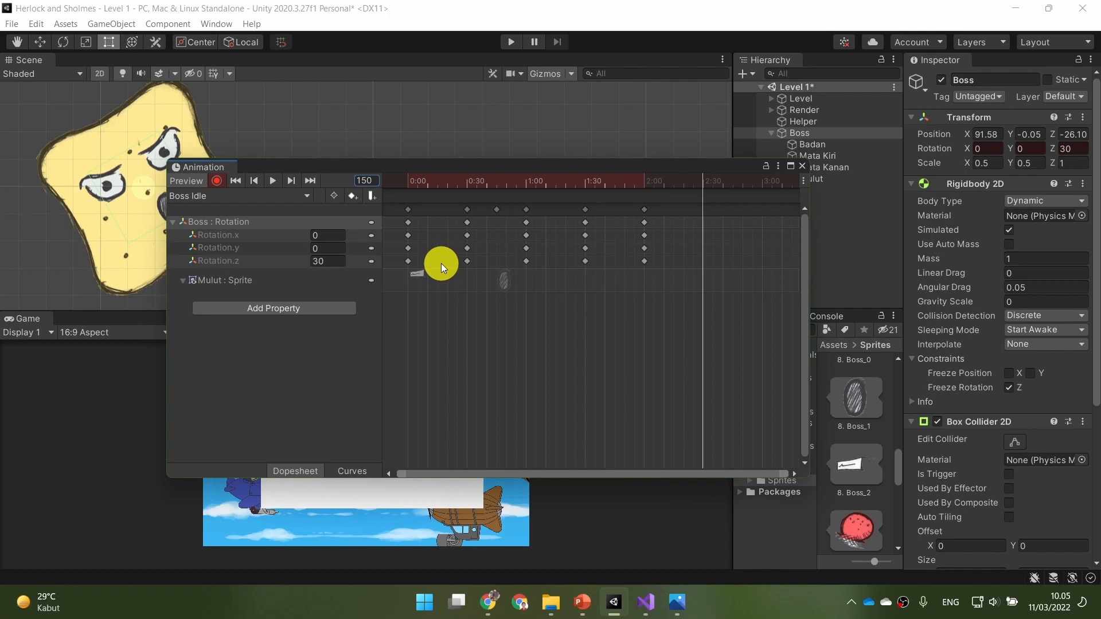
click(1067, 149)
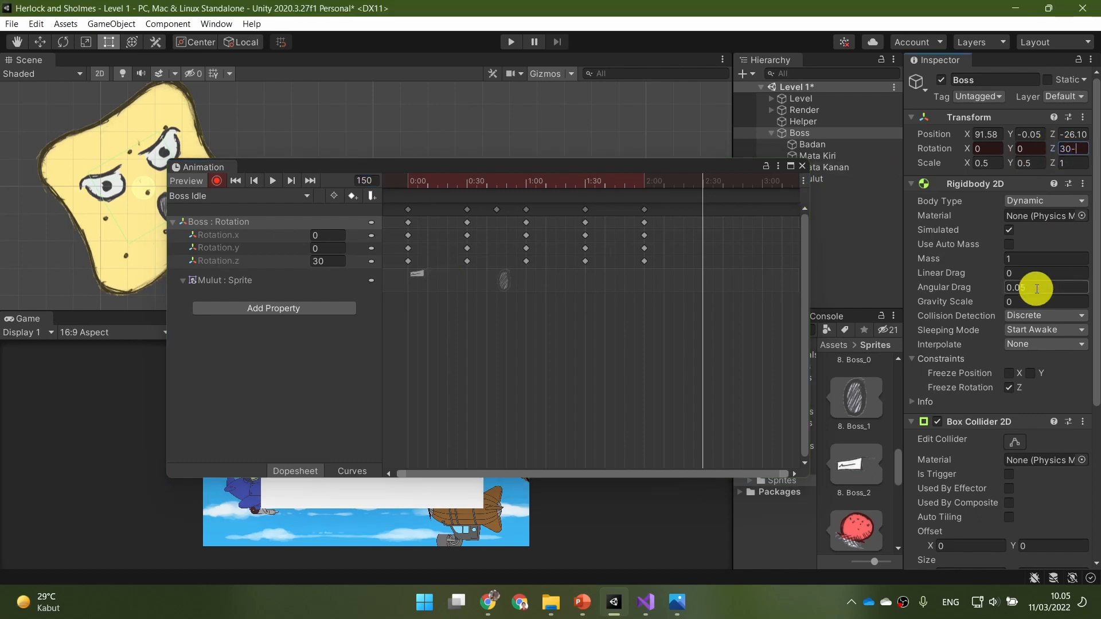
text(-30)
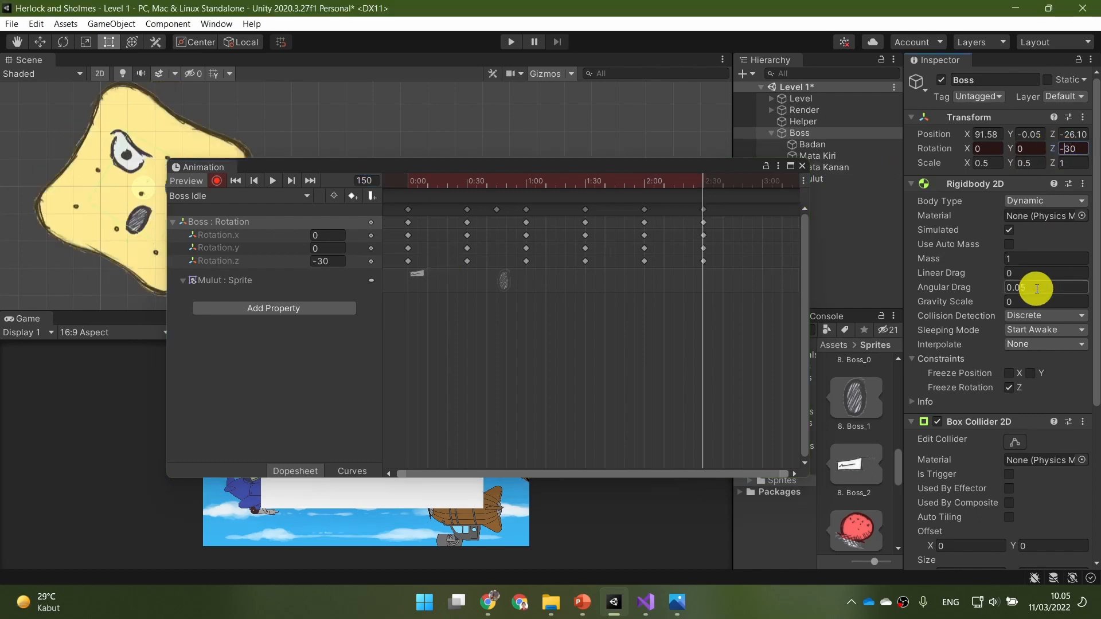
Record a Boss Z rotation of 0 at frame 180 (3:00) in the Boss Idle clip
click(763, 184)
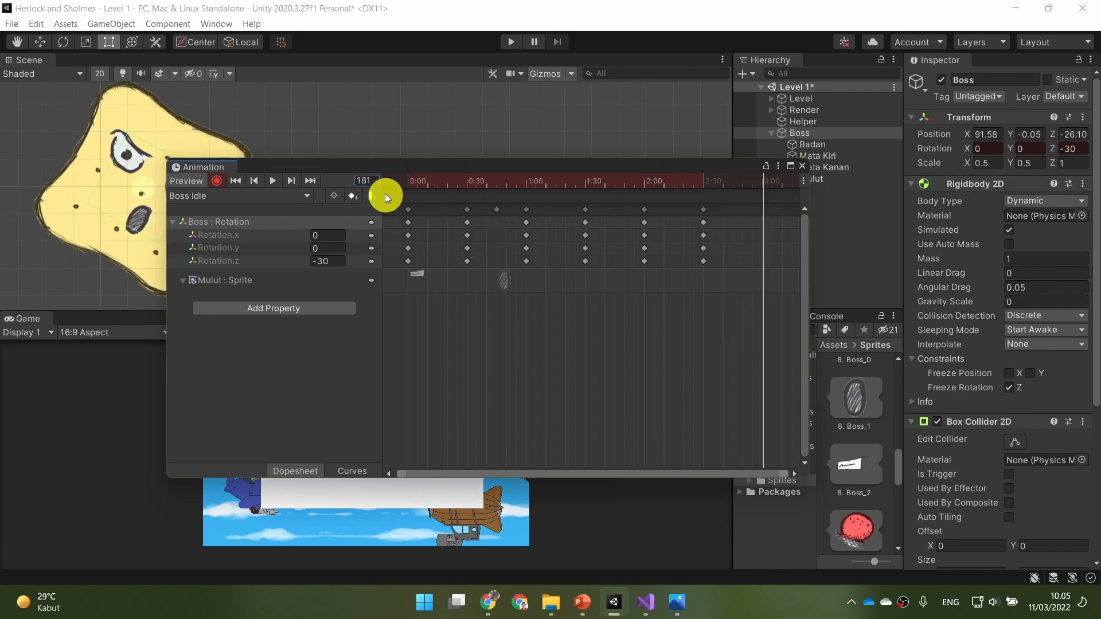
click(370, 180)
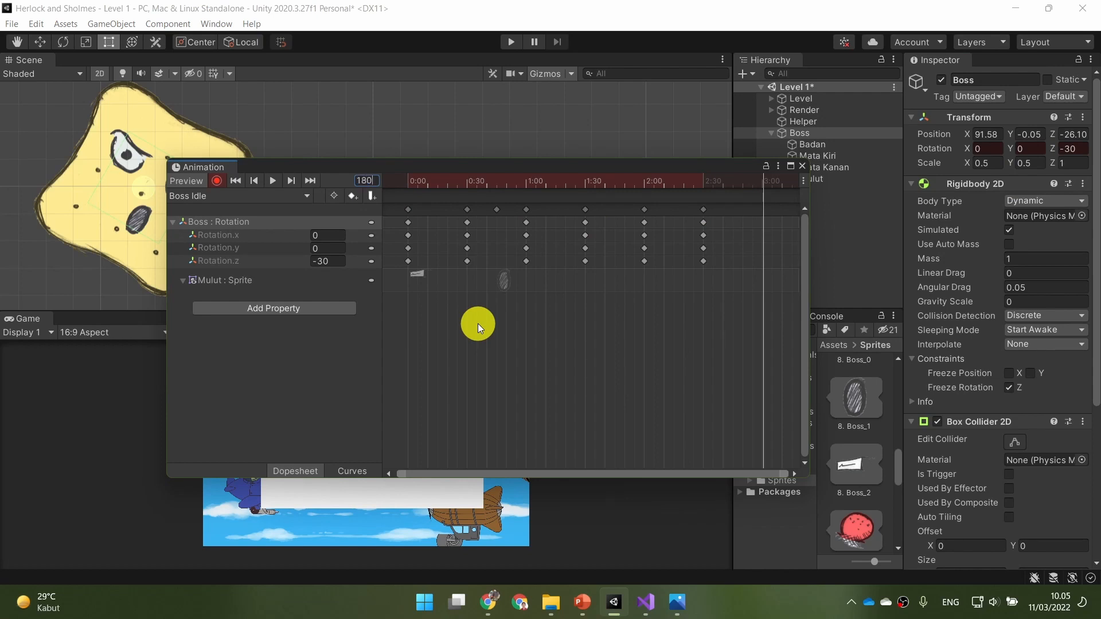
text(180)
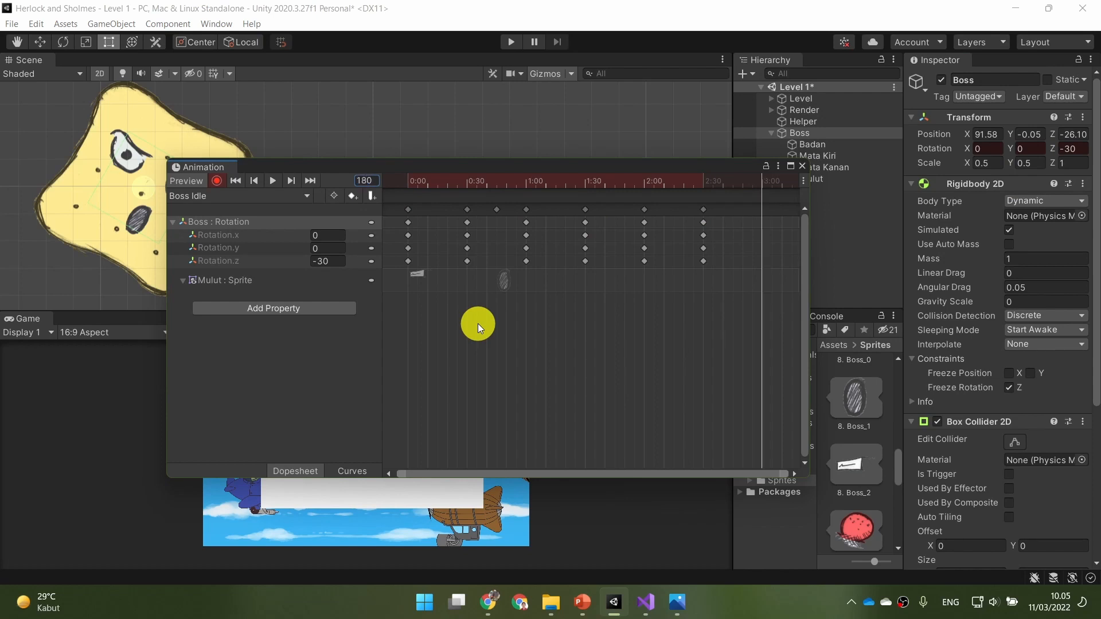
click(1067, 150)
text(0)
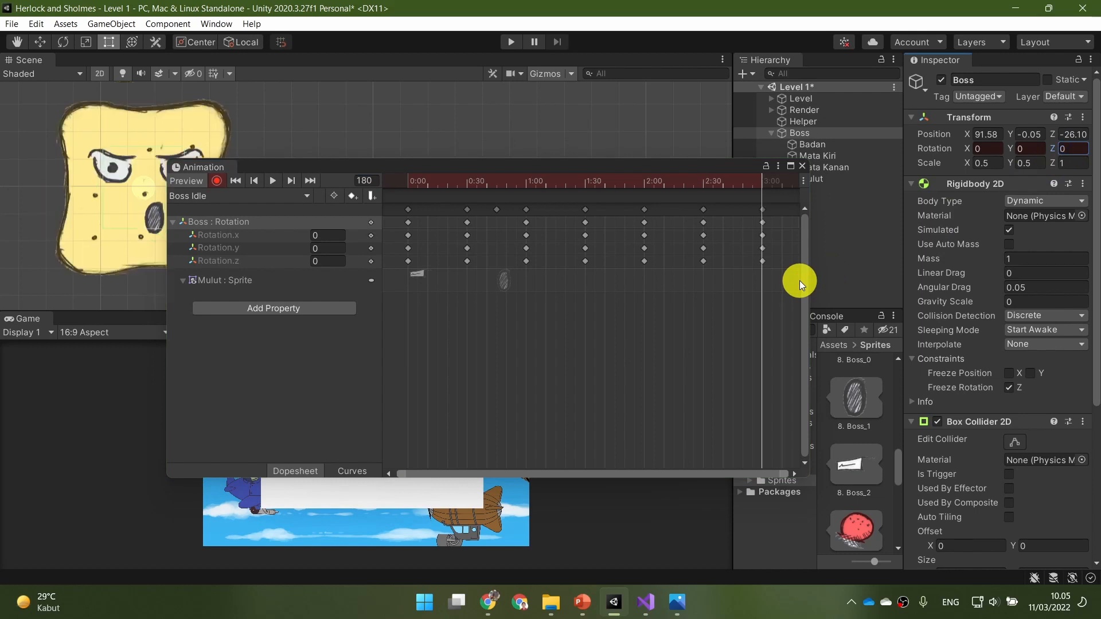
Add keys for the Boss rotation and Mulut sprite at frame 210 (3:30) and play back the Boss Idle clip
middle_drag(706, 379, 530, 357)
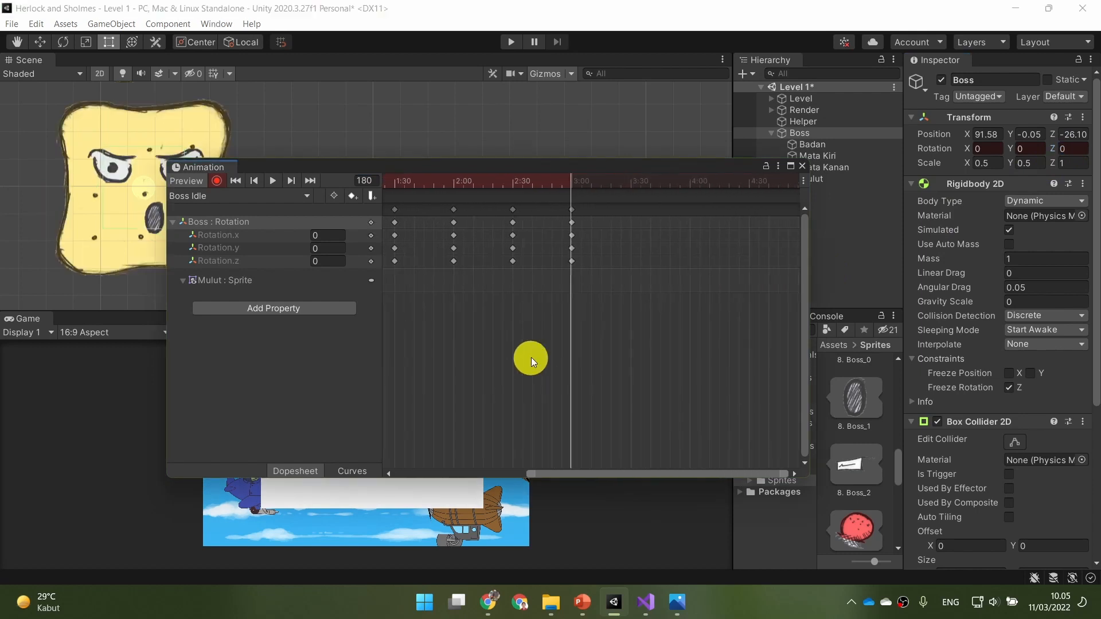
click(634, 181)
drag(633, 181, 630, 180)
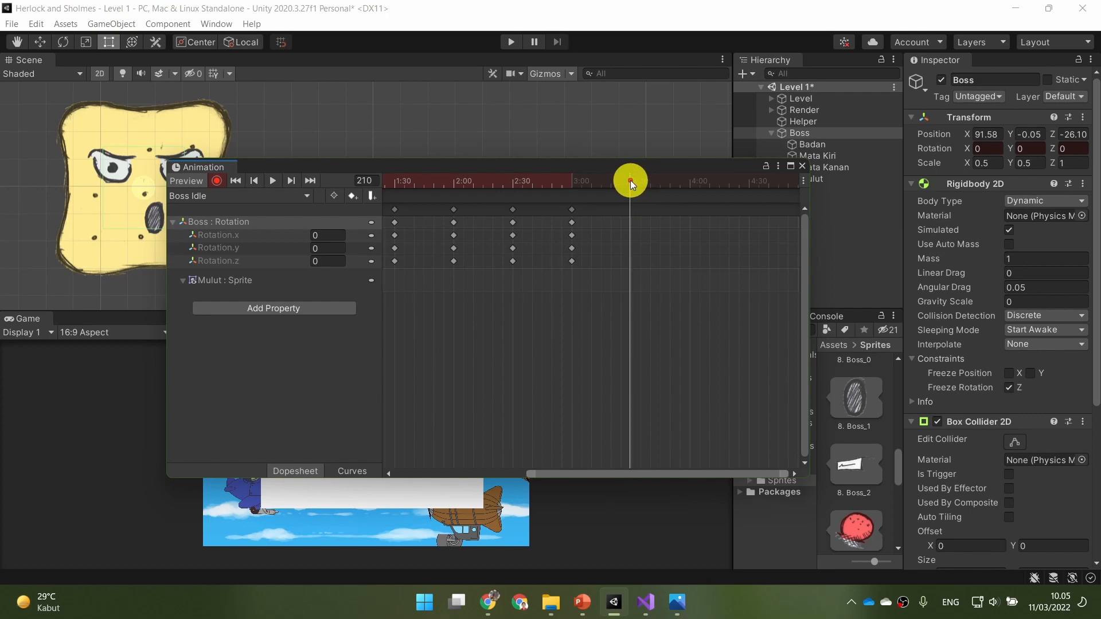
click(1070, 148)
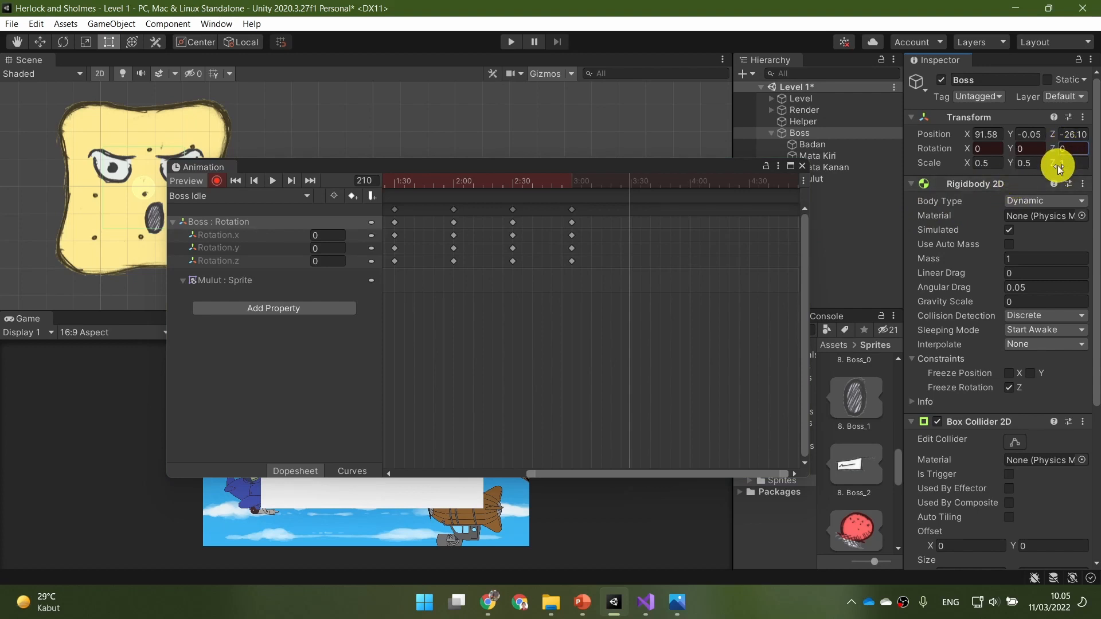
scroll(633, 242, up, 2)
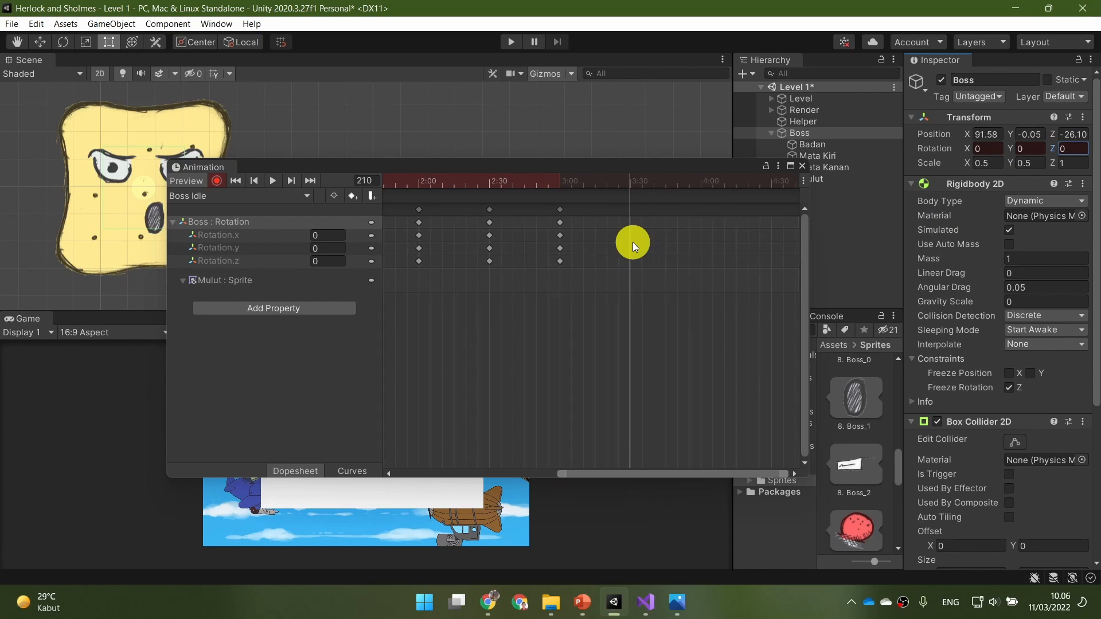
double_click(630, 209)
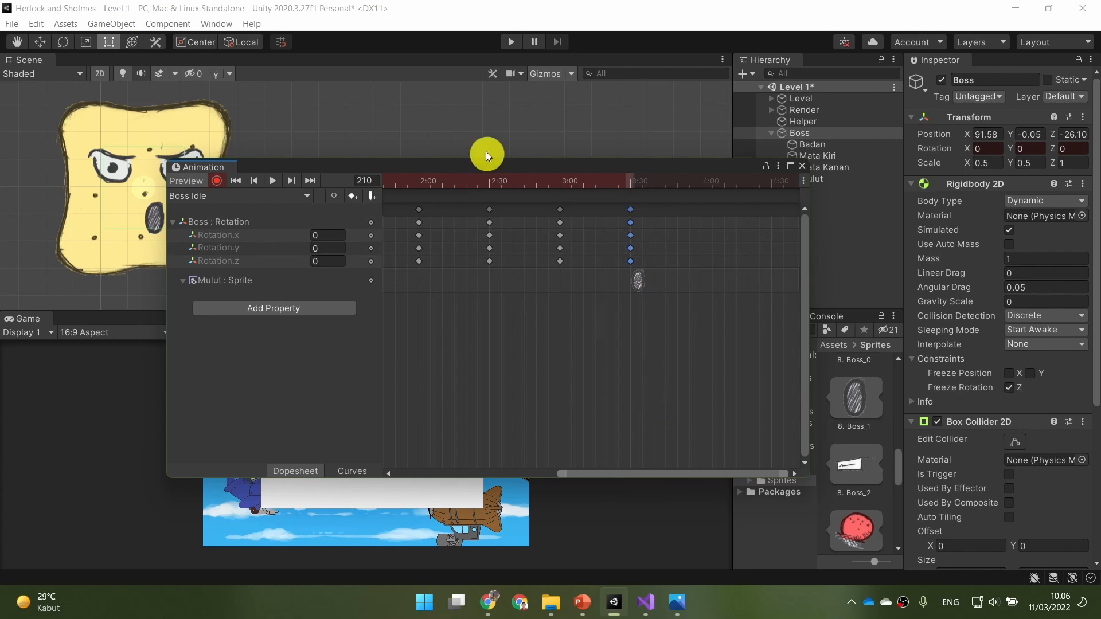
drag(490, 169, 630, 173)
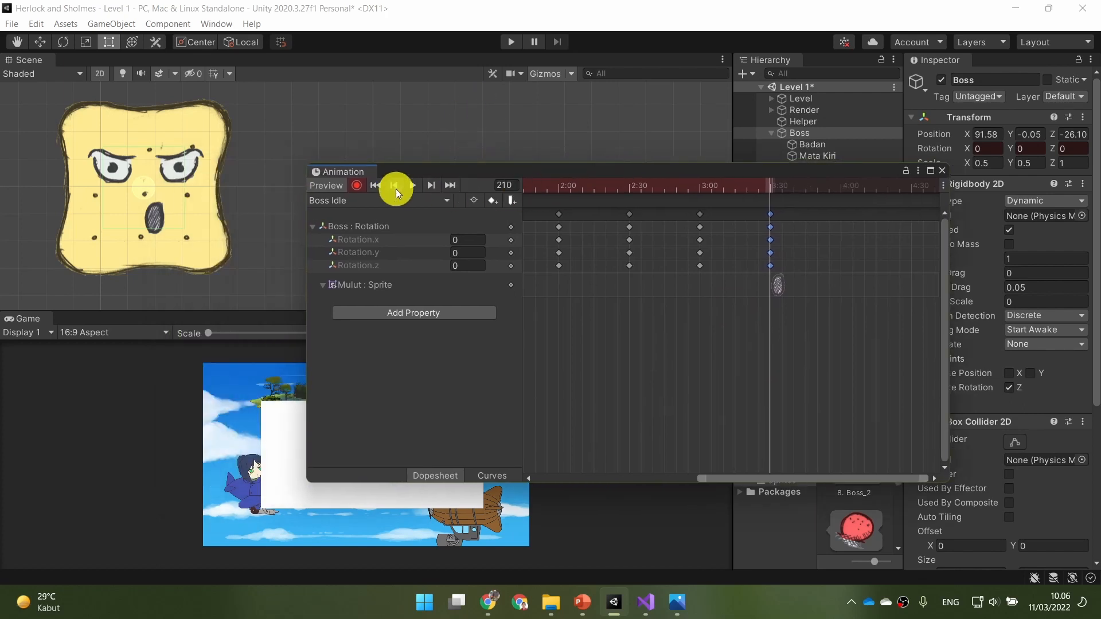
click(417, 186)
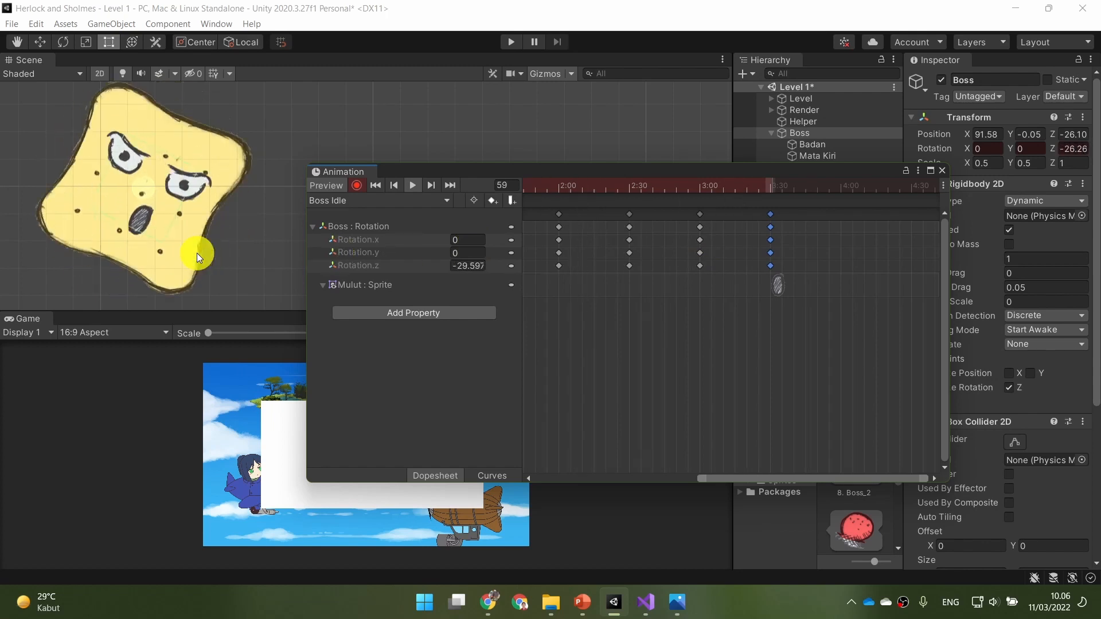
Keyframe the Mulut sprite as 8. Boss_2 at frame 90 of the Boss Idle animation
click(412, 187)
middle_drag(603, 329, 708, 349)
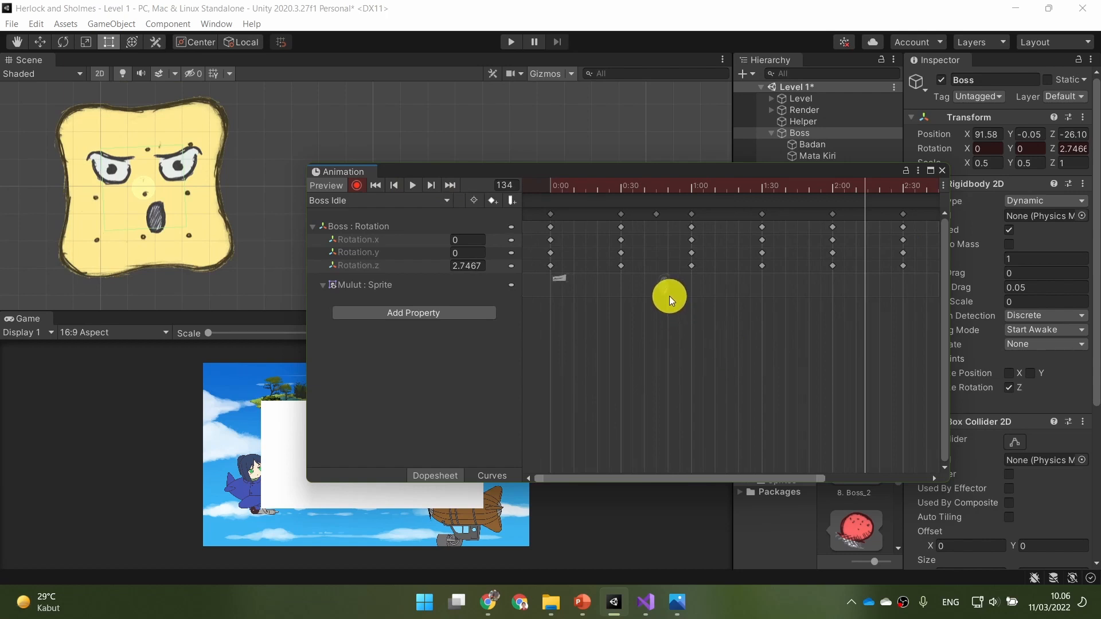
click(762, 189)
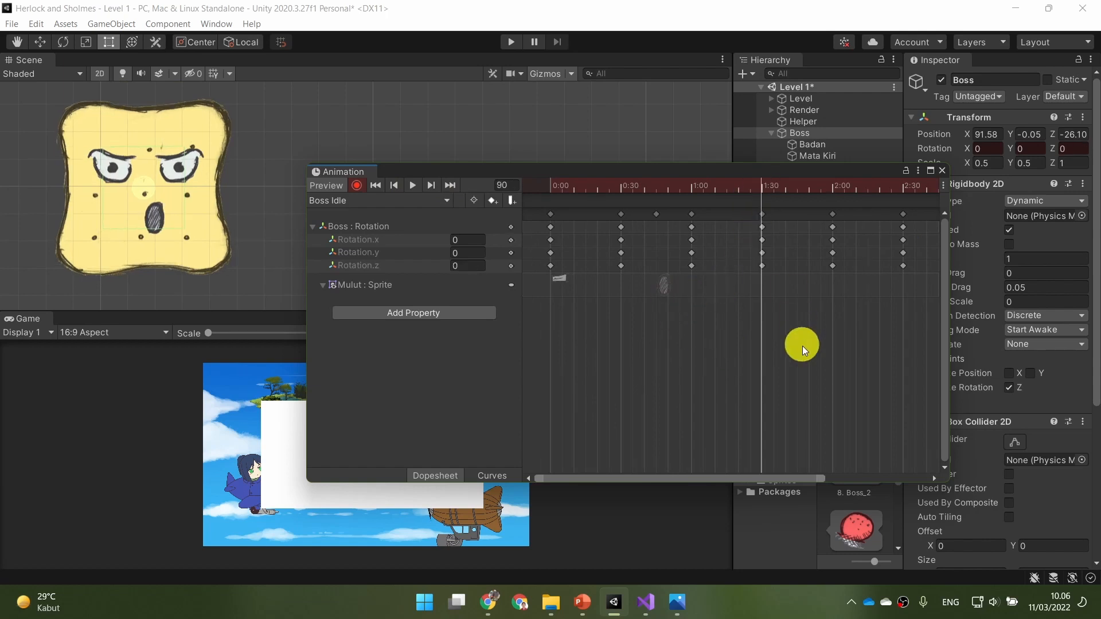
drag(775, 173, 620, 162)
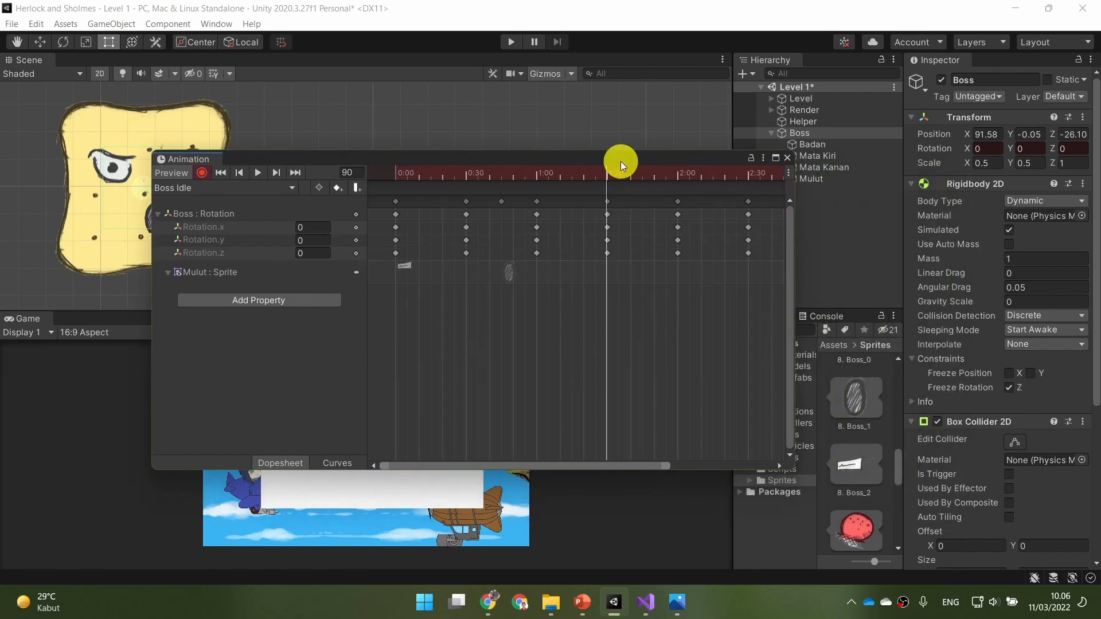
click(855, 178)
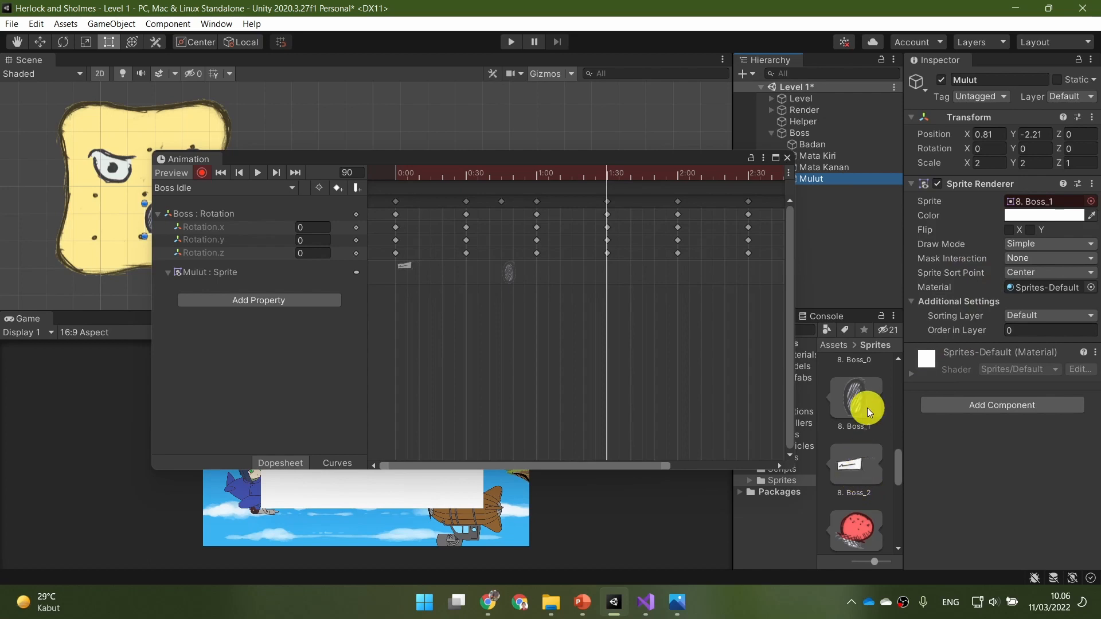
drag(857, 483, 1040, 203)
Keyframe the Mulut sprite as 8. Boss_1 at frame 135 and as 8. Boss_2 at frame 180
middle_drag(709, 332, 633, 331)
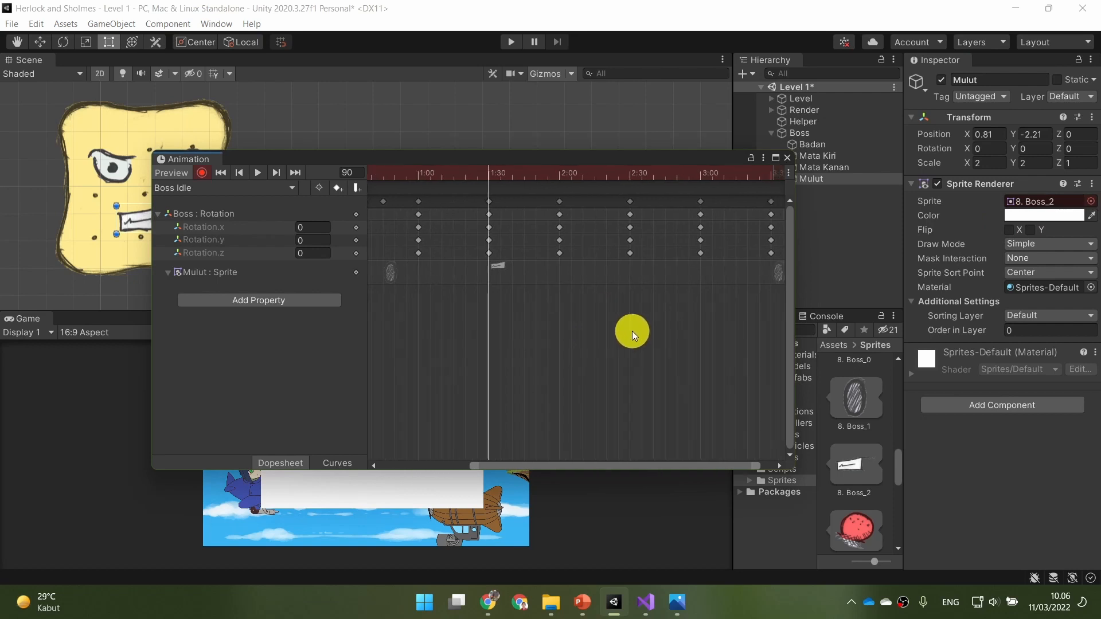
click(595, 178)
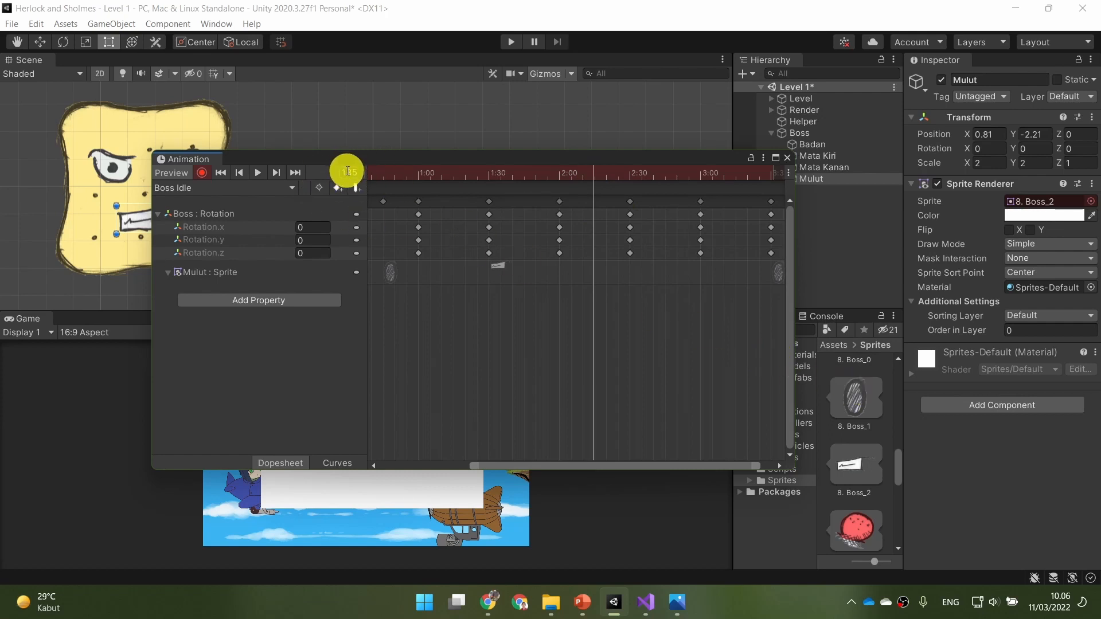
drag(857, 402, 1026, 206)
middle_drag(713, 351, 619, 349)
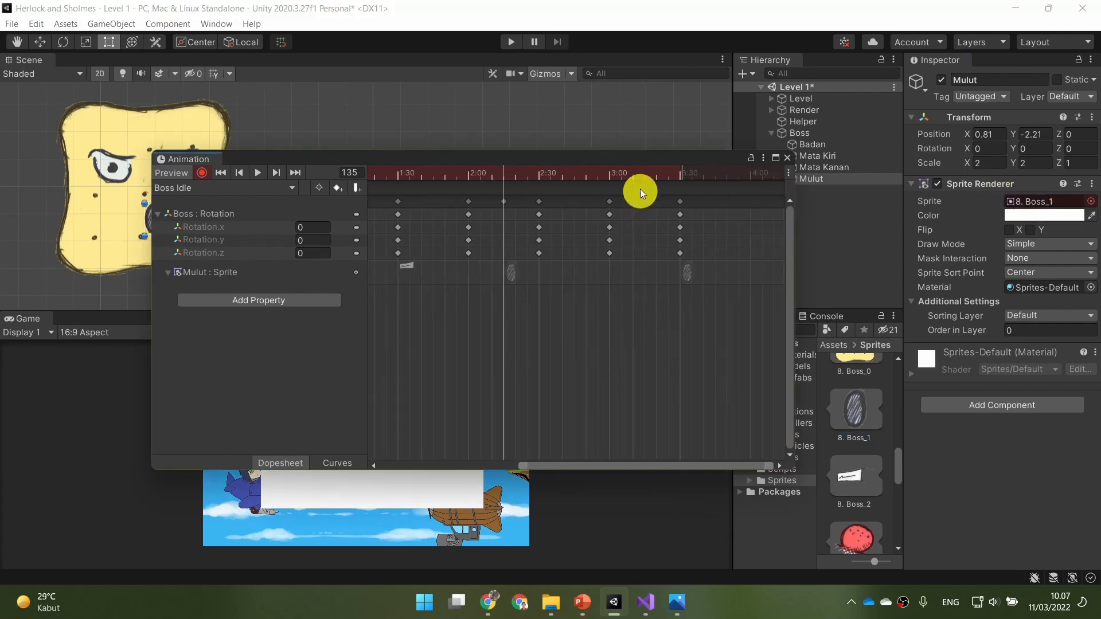
click(611, 176)
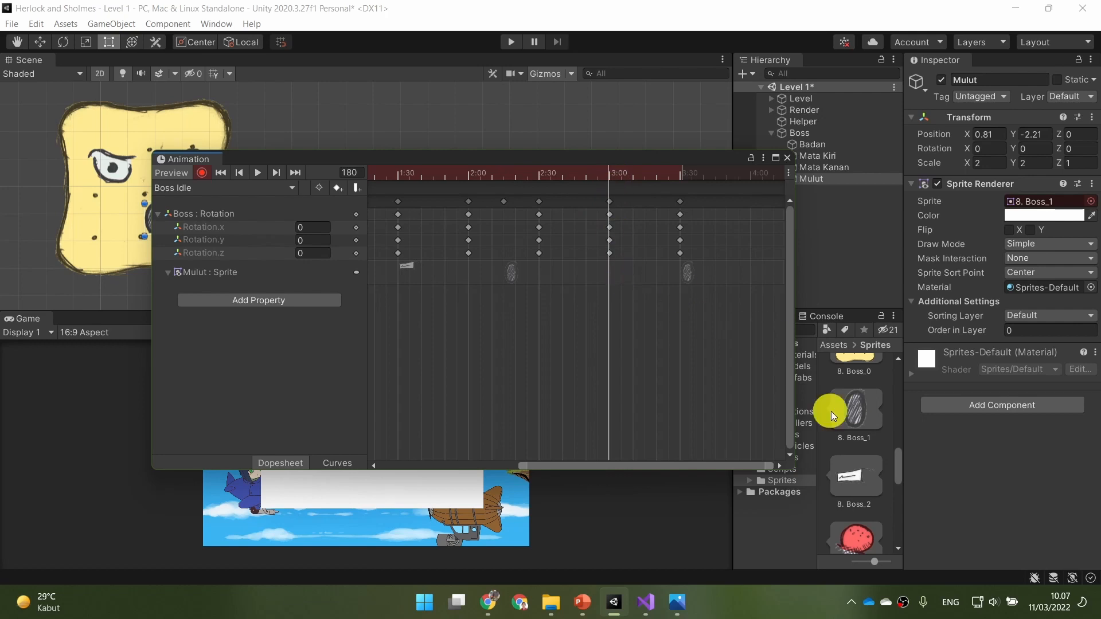
drag(853, 483, 1027, 202)
Play back the Boss Idle animation with the whole boss in view and stop the playback
click(257, 173)
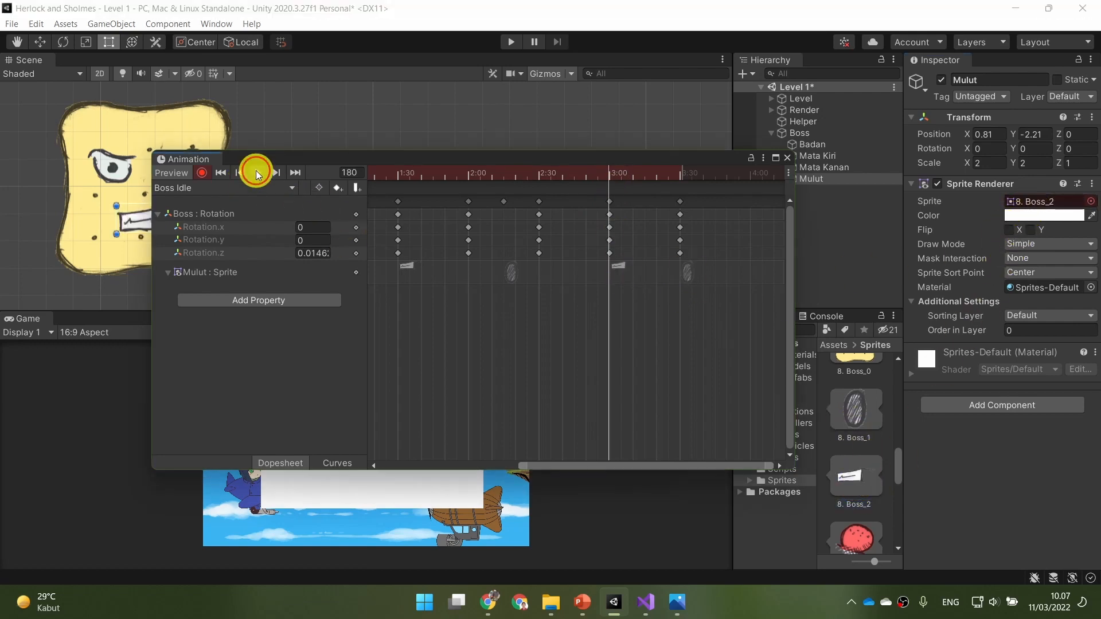
drag(445, 159, 583, 146)
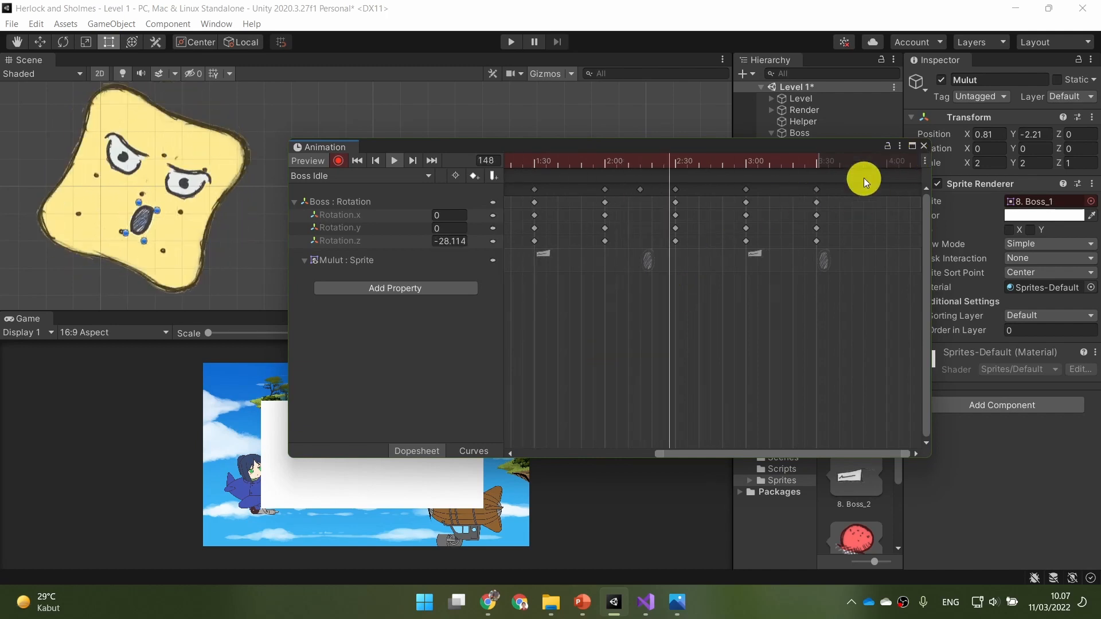
click(385, 166)
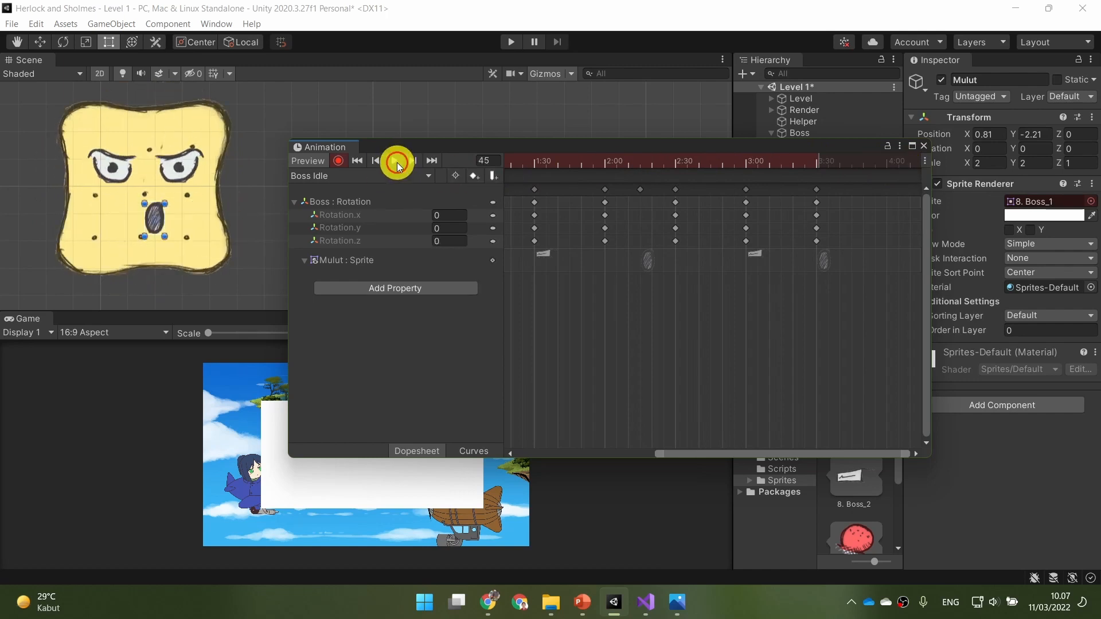
Switch to PowerPoint, read the Bonus Part (OPTIONAL) slide after the Exercise slide, and return to Unity
click(580, 603)
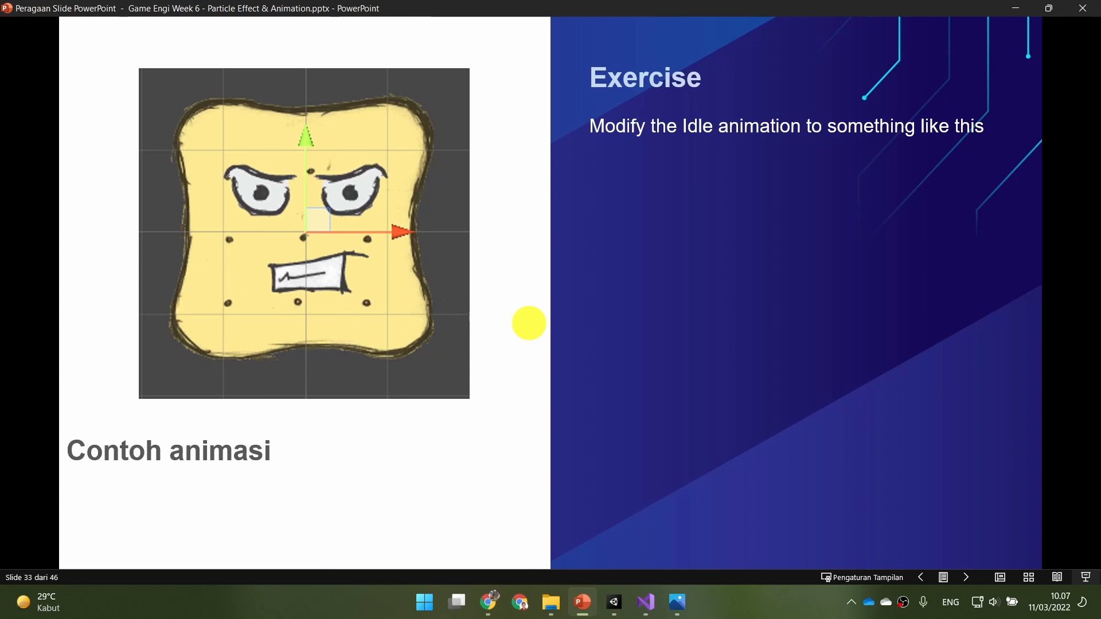
key(Right)
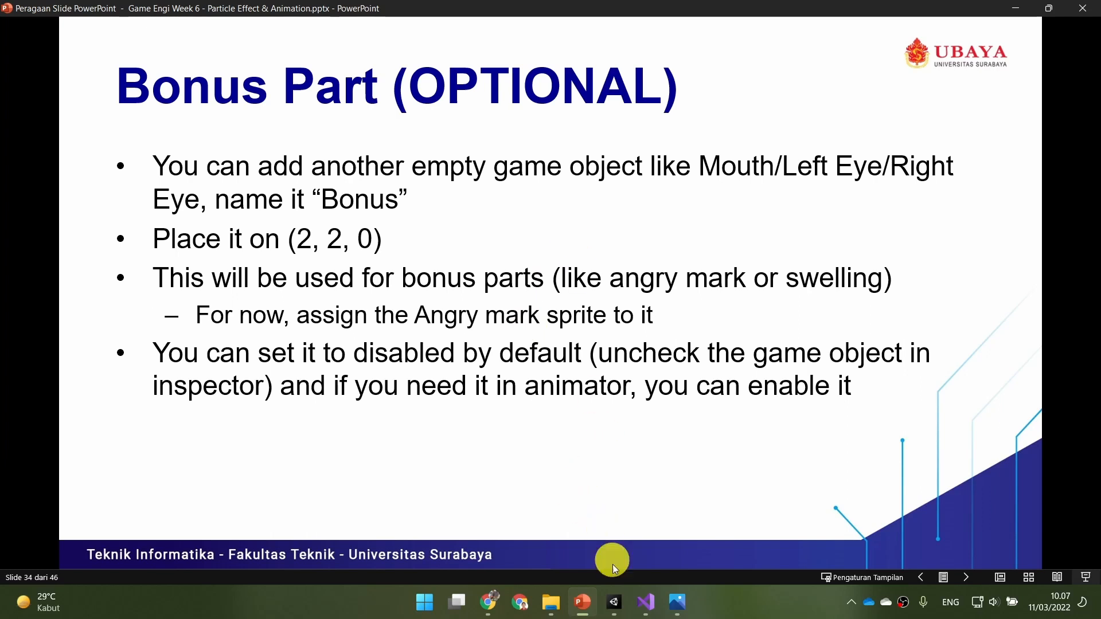
click(624, 600)
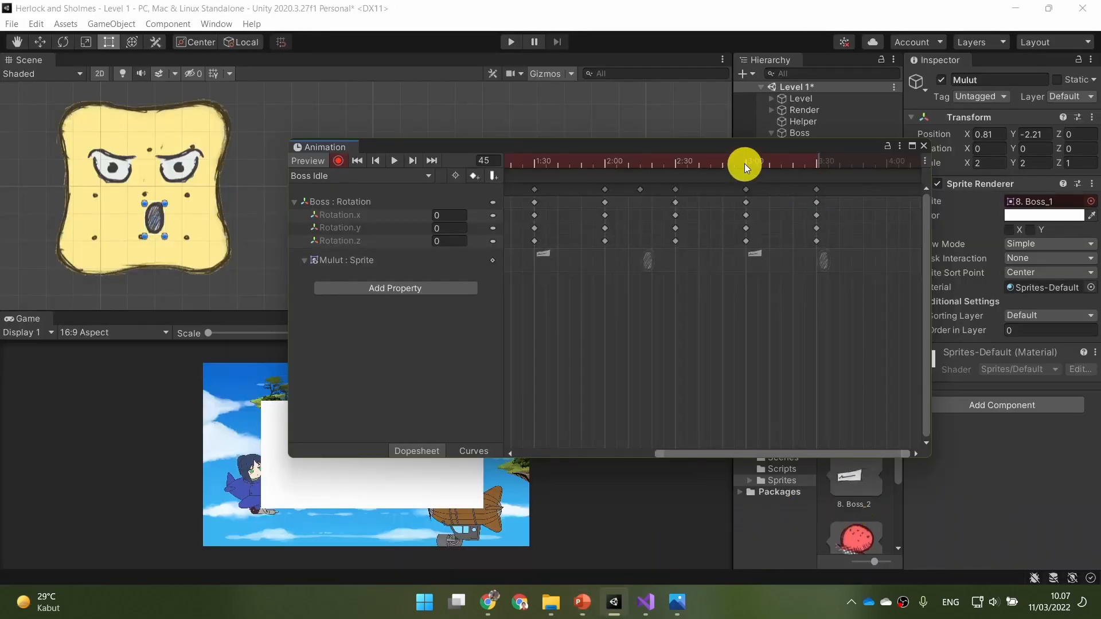
Add the 8. Boss_3 sprite from the Sprites folder to the scene as a child of Boss
drag(756, 149, 562, 125)
scroll(879, 450, down, 3)
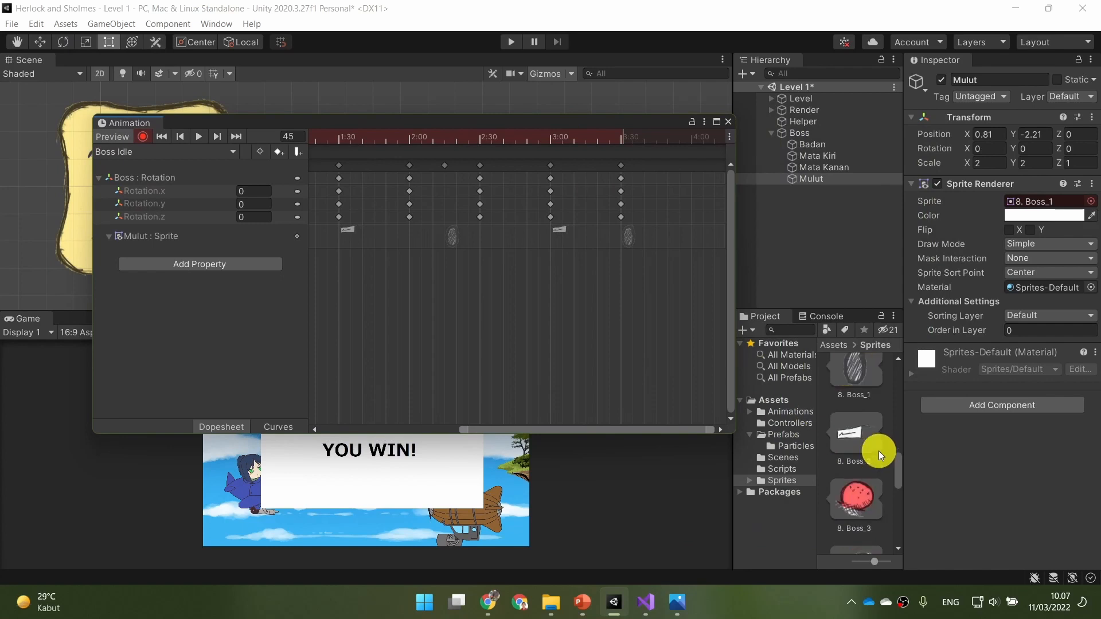
click(848, 379)
click(853, 523)
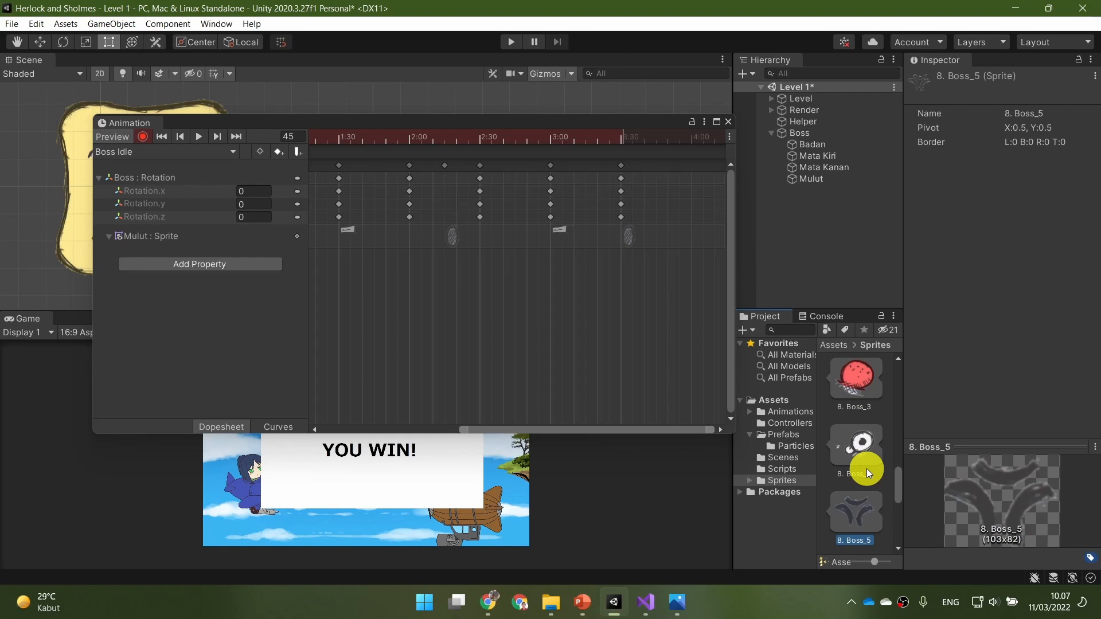
drag(637, 122, 587, 234)
click(862, 384)
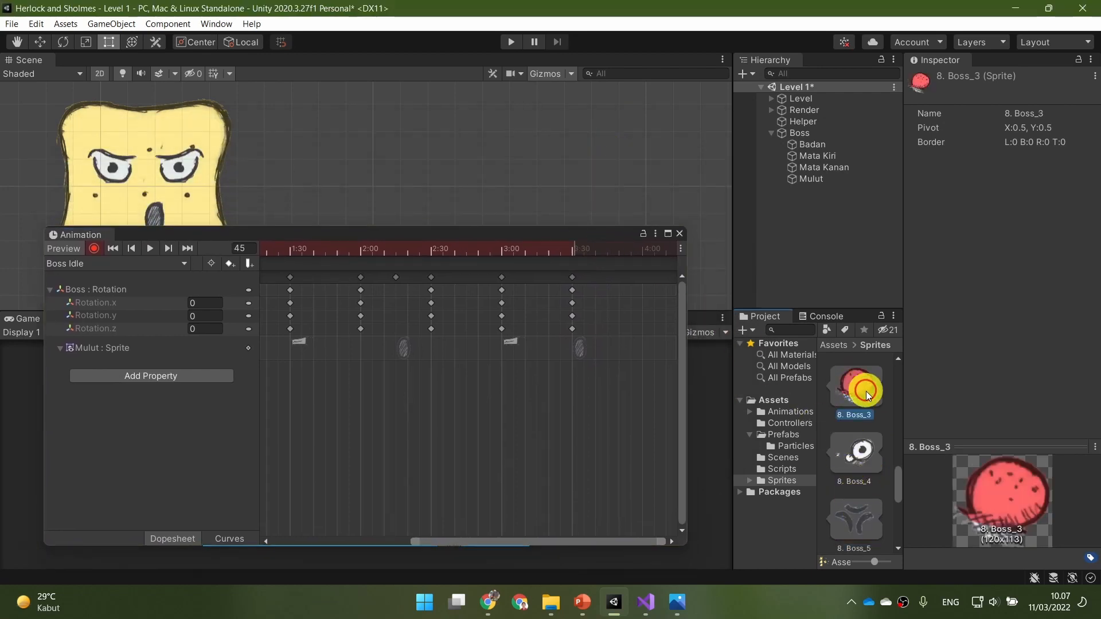
drag(864, 383, 817, 134)
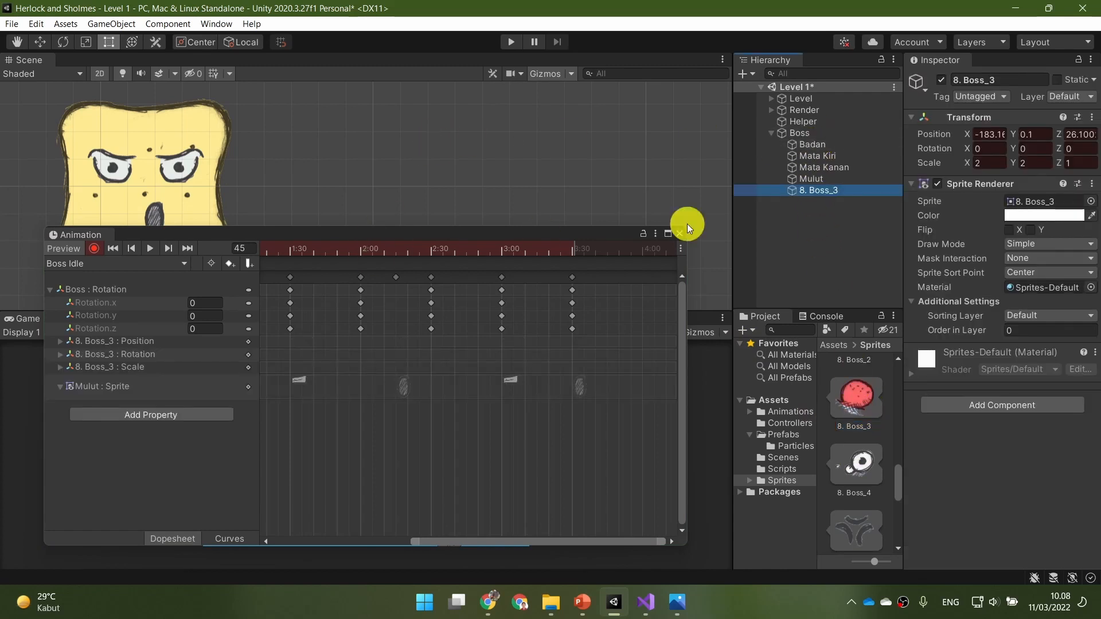
Zero the 8. Boss_3 object's position and move it to the boss's upper-right corner, about X 5.15, Y 4.89
click(994, 135)
text(0)
key(Tab)
text(0)
key(Tab)
text(0)
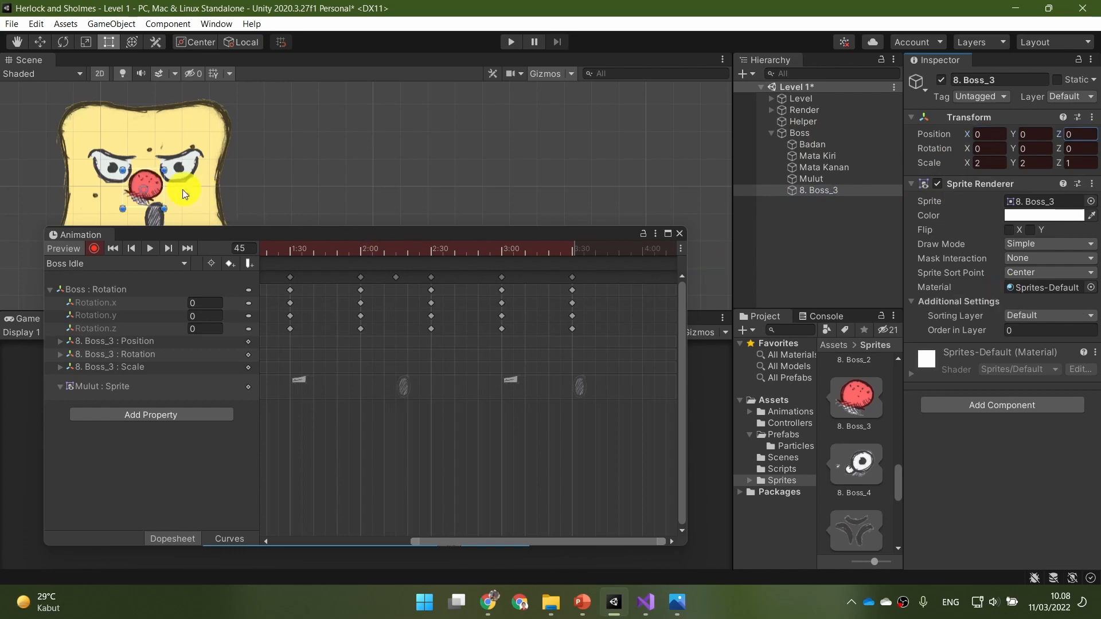
drag(154, 187, 229, 119)
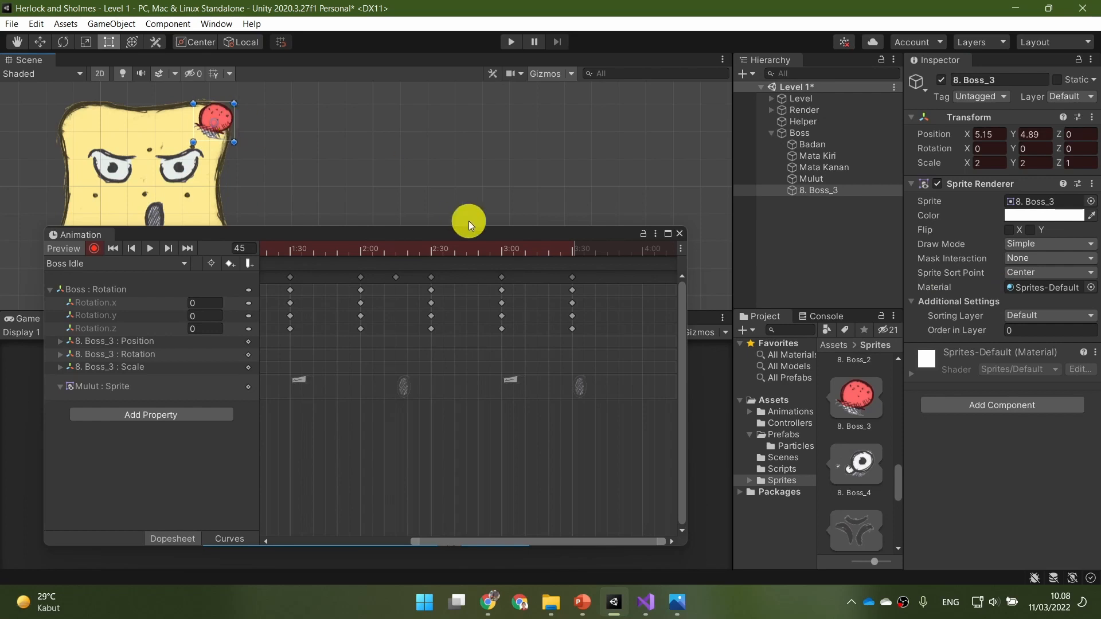
drag(577, 235, 571, 271)
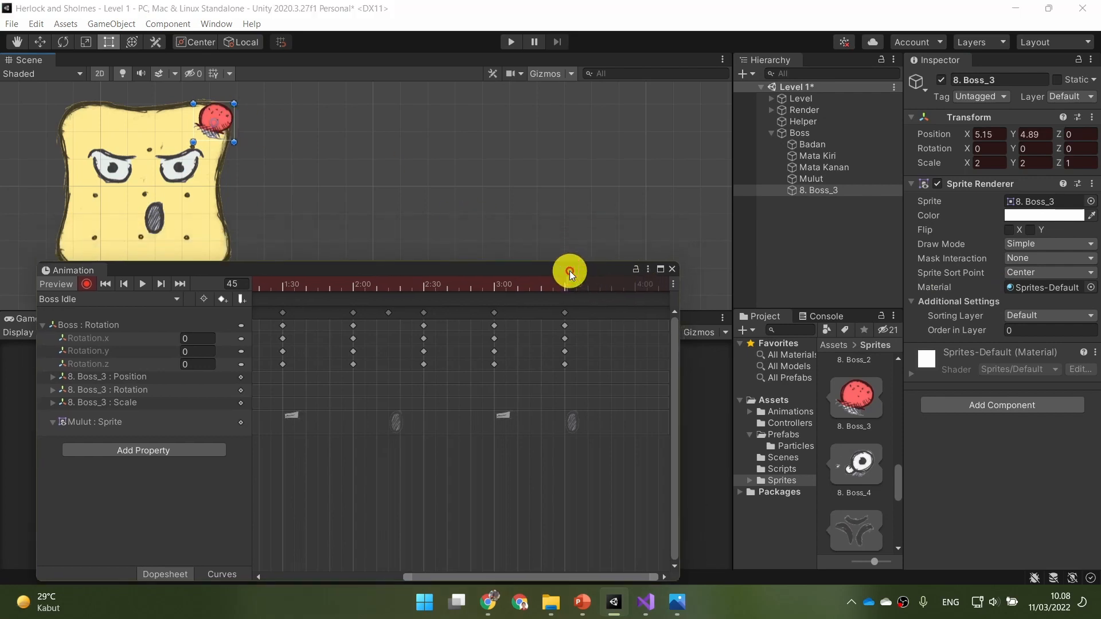
Assign the 8. Boss_5 sprite to the 8. Boss_3 object and move it to about X 4.78, Y 4.63
drag(857, 522, 1039, 205)
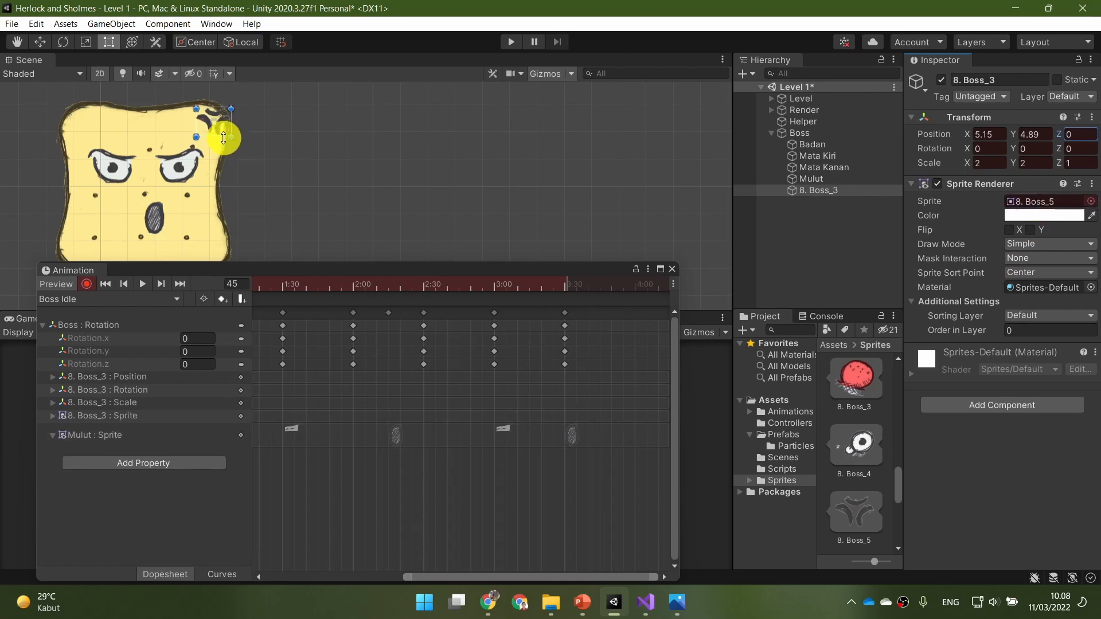
click(207, 123)
drag(208, 125, 204, 129)
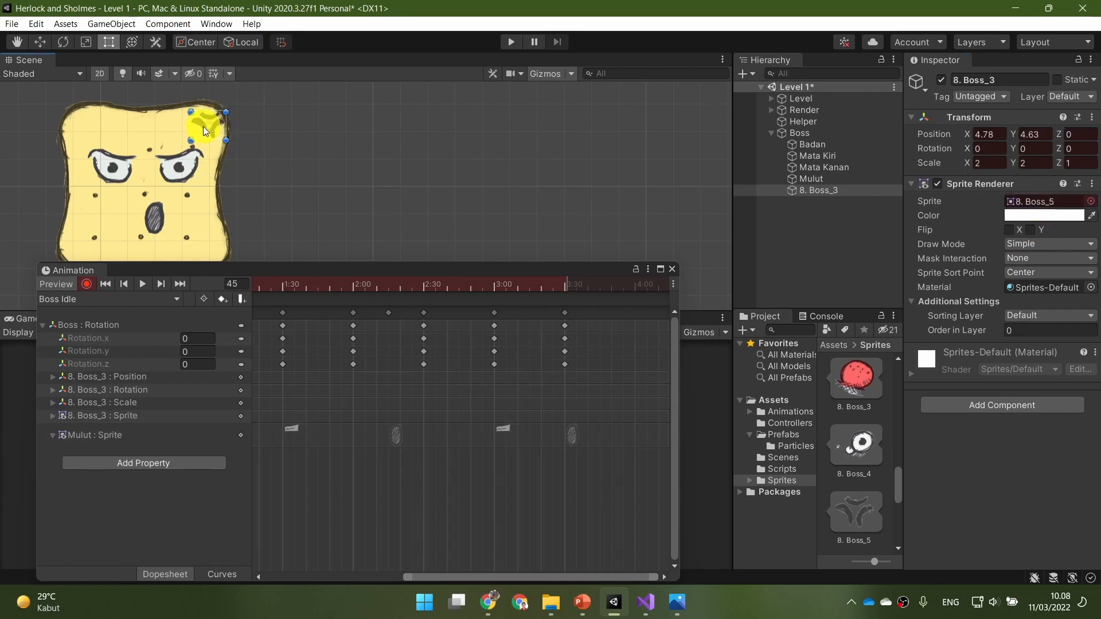
Change the 8. Boss_3 object's sprite to 8. Boss_3 and clear it to None while recording
drag(863, 393, 1050, 204)
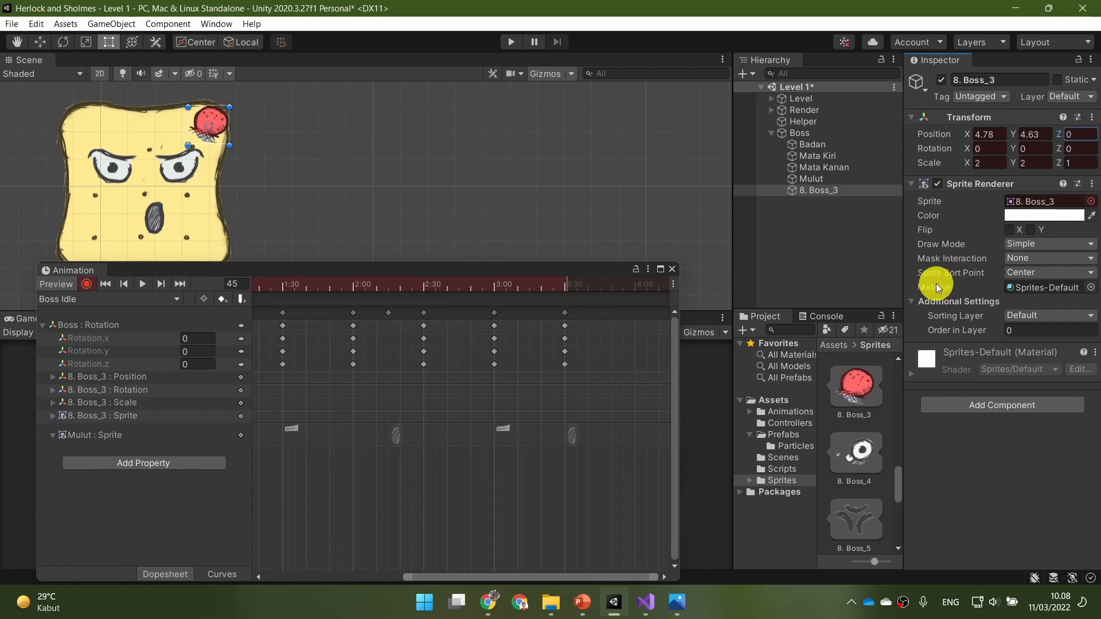
click(1091, 206)
scroll(970, 344, up, 5)
click(929, 314)
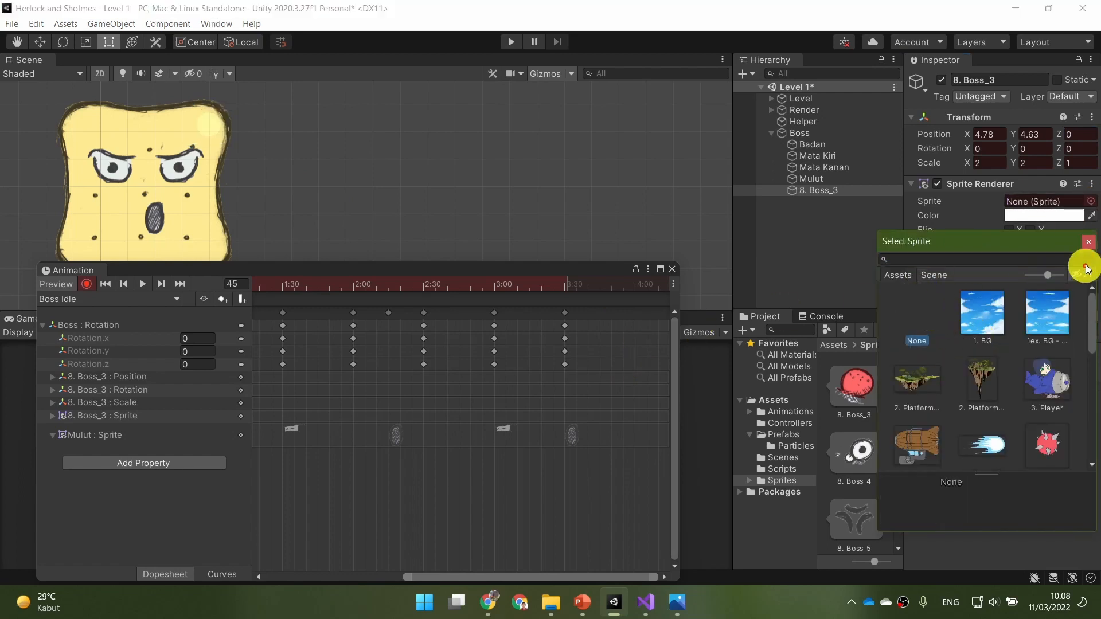
click(1088, 242)
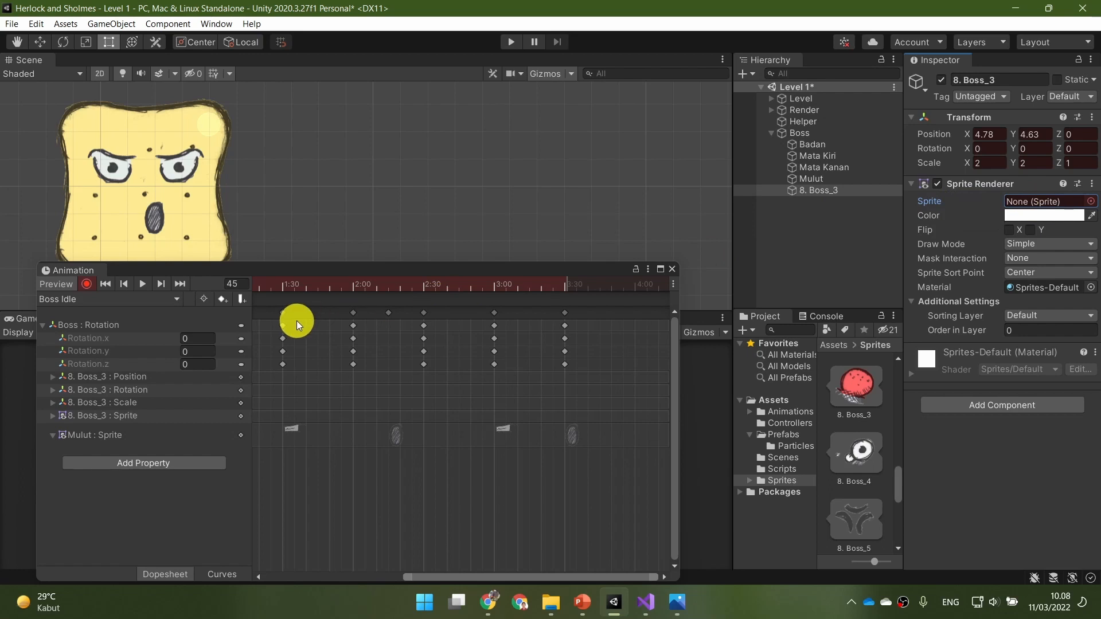
Turn off keyframe recording and remove the 8. Boss_3 : Sprite property from the Boss Idle animation
drag(430, 576, 222, 583)
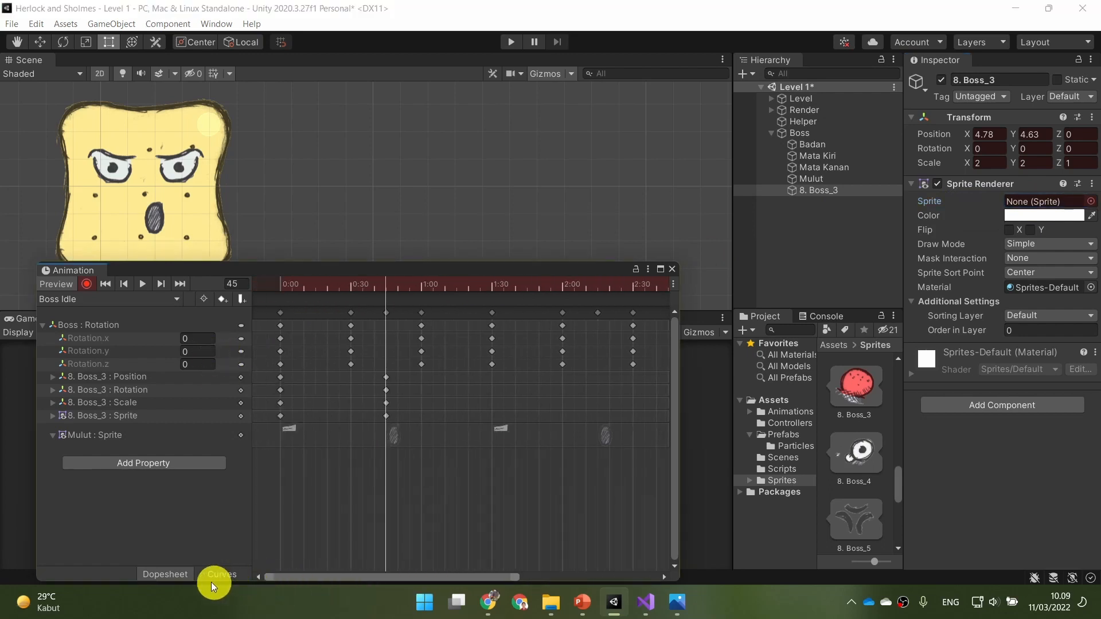
click(86, 284)
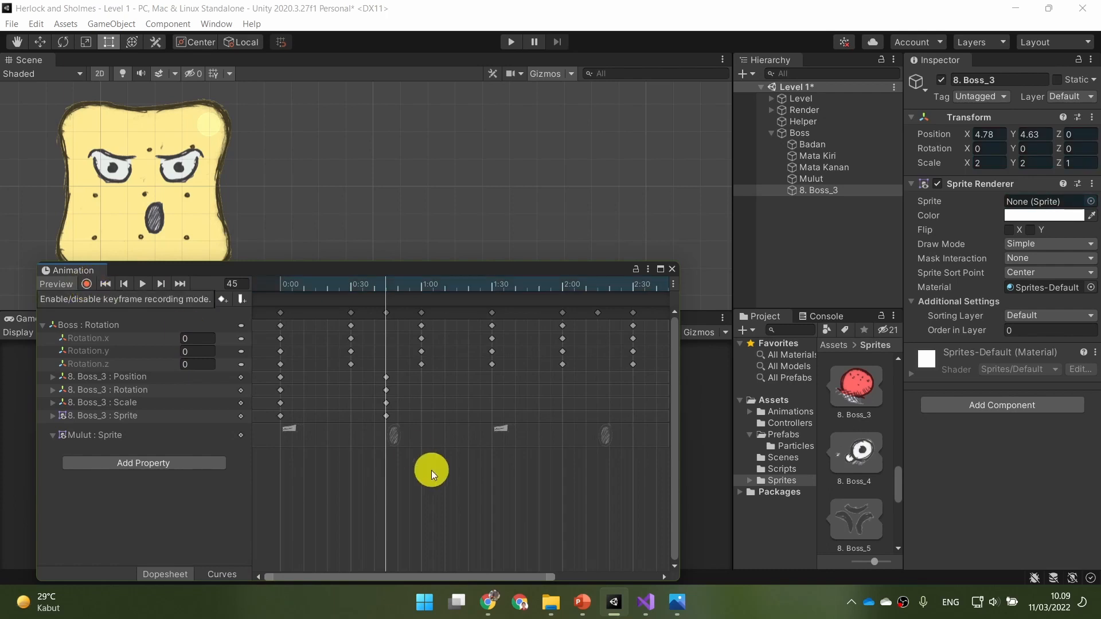
click(142, 414)
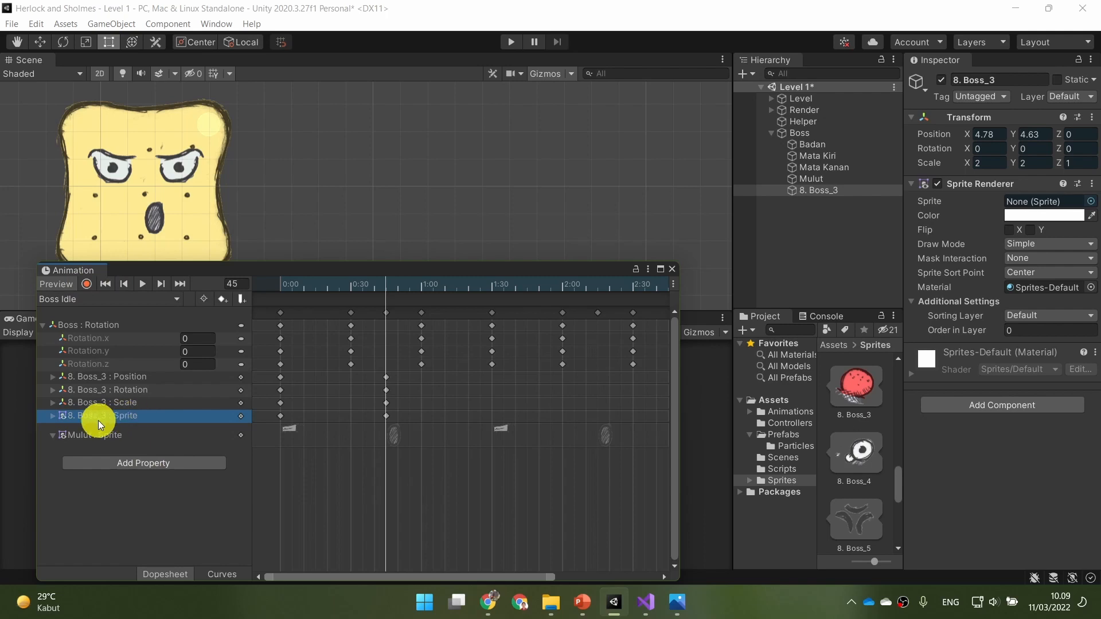
right_click(137, 418)
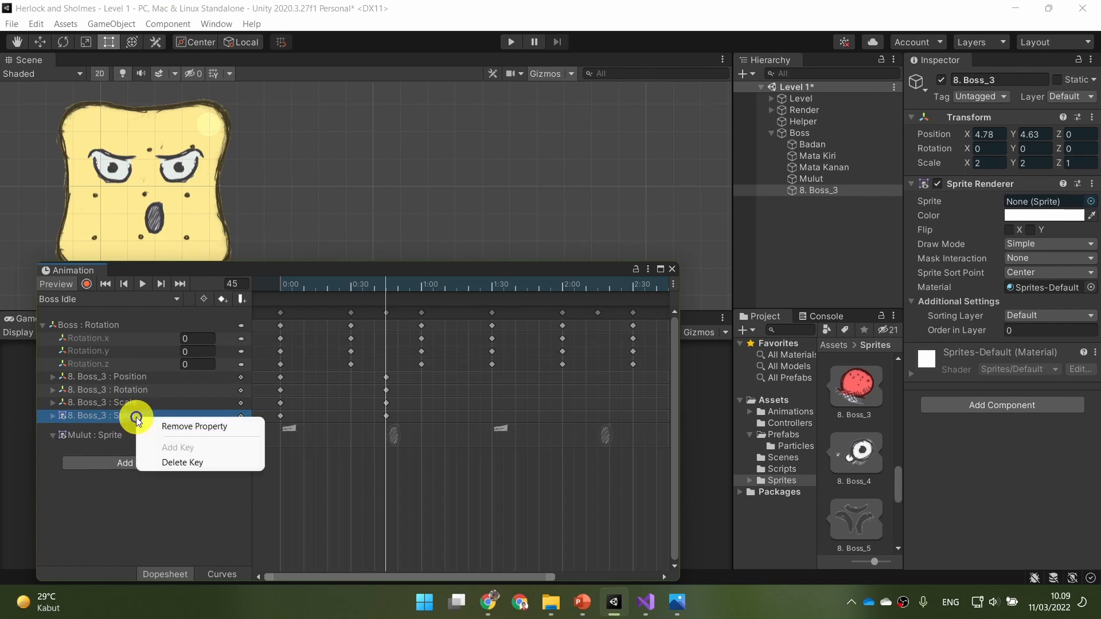
click(187, 429)
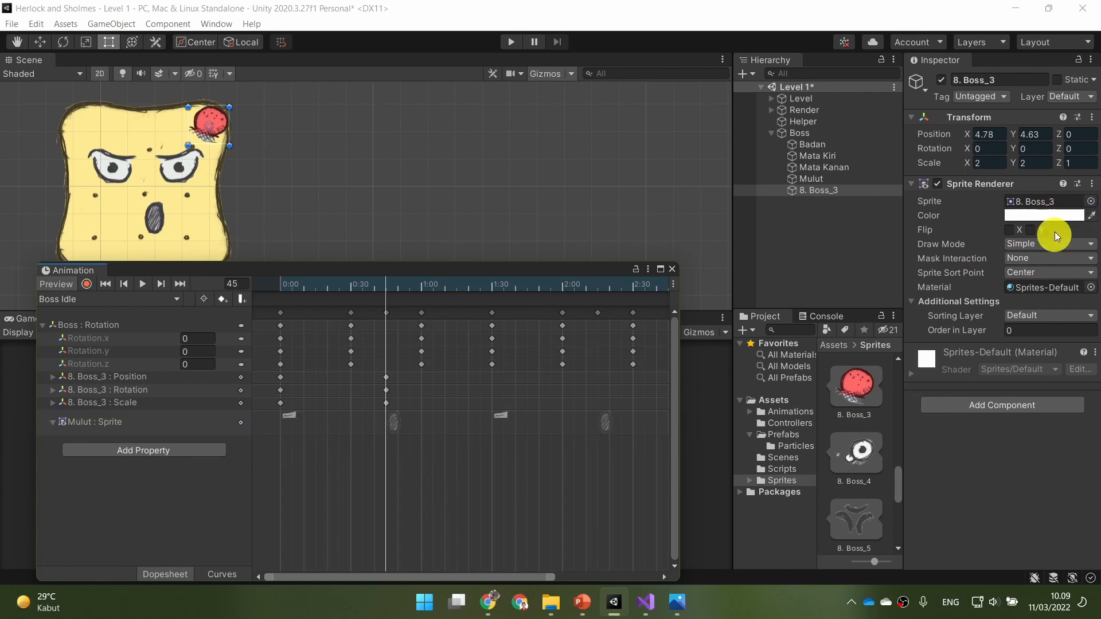
Set the 8. Boss_3 object's sprite to None and rename the object Ekspresi
click(1091, 202)
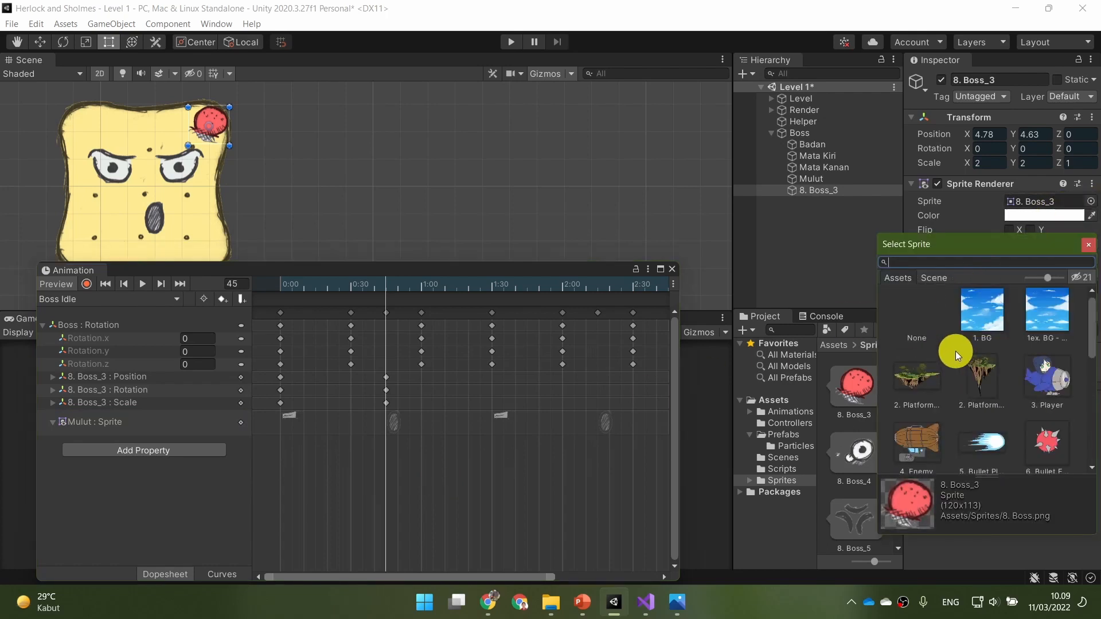
click(906, 319)
click(1088, 244)
click(1001, 80)
text(Ekspresi)
key(Return)
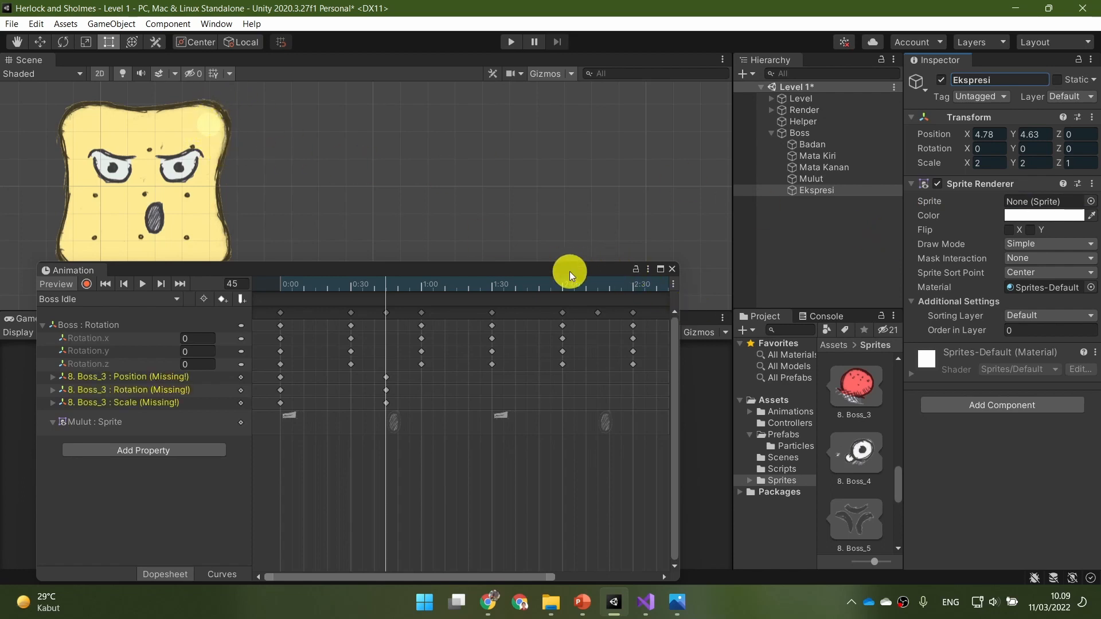
Switch to PowerPoint and advance to the Animation: Attack slide
click(583, 602)
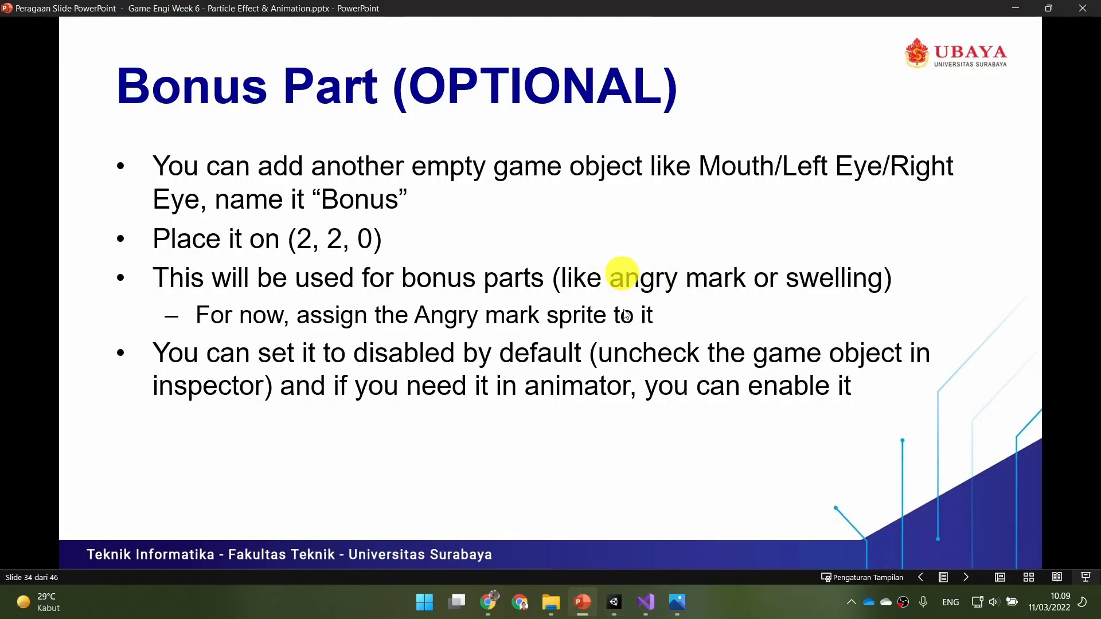
click(598, 237)
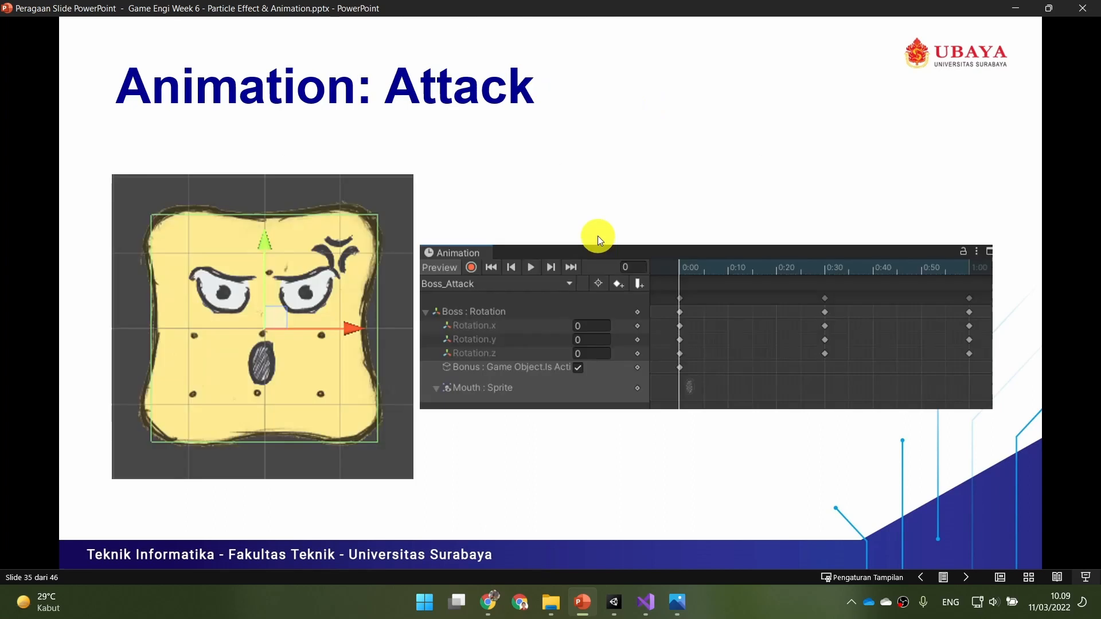
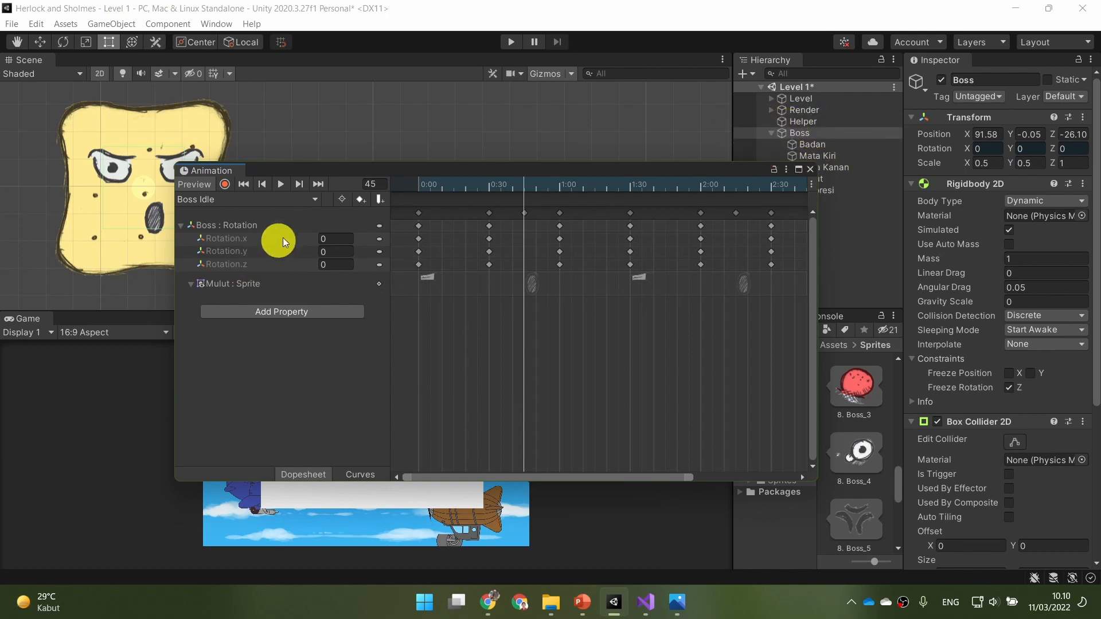
Create a new animation clip named Boss Attack for the Boss and move the Animation window clear of the Boss sprite
click(315, 201)
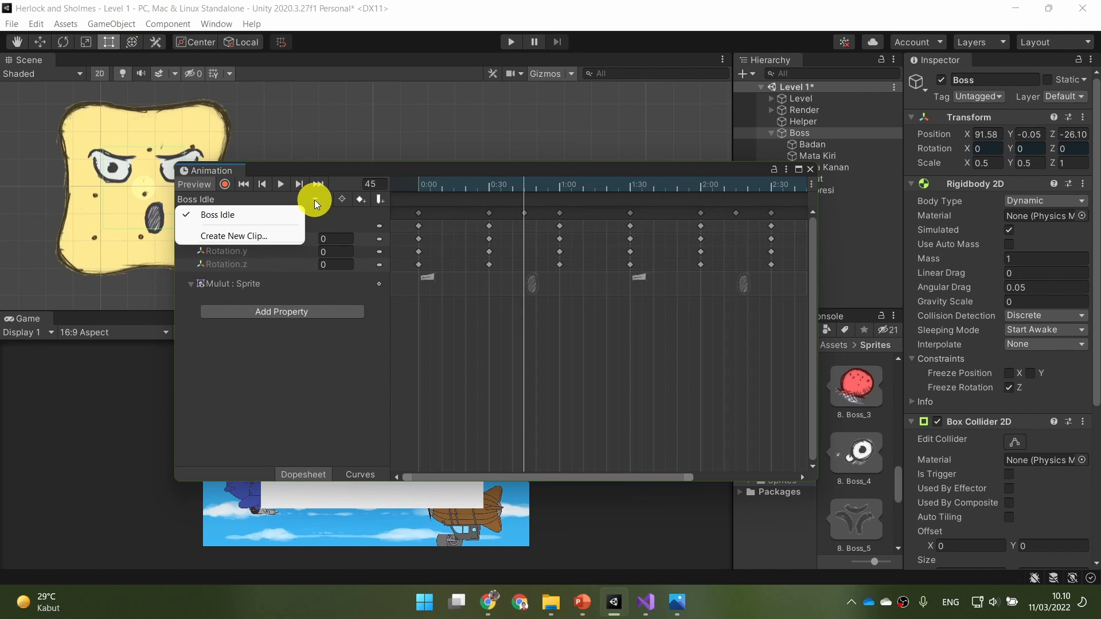
click(274, 237)
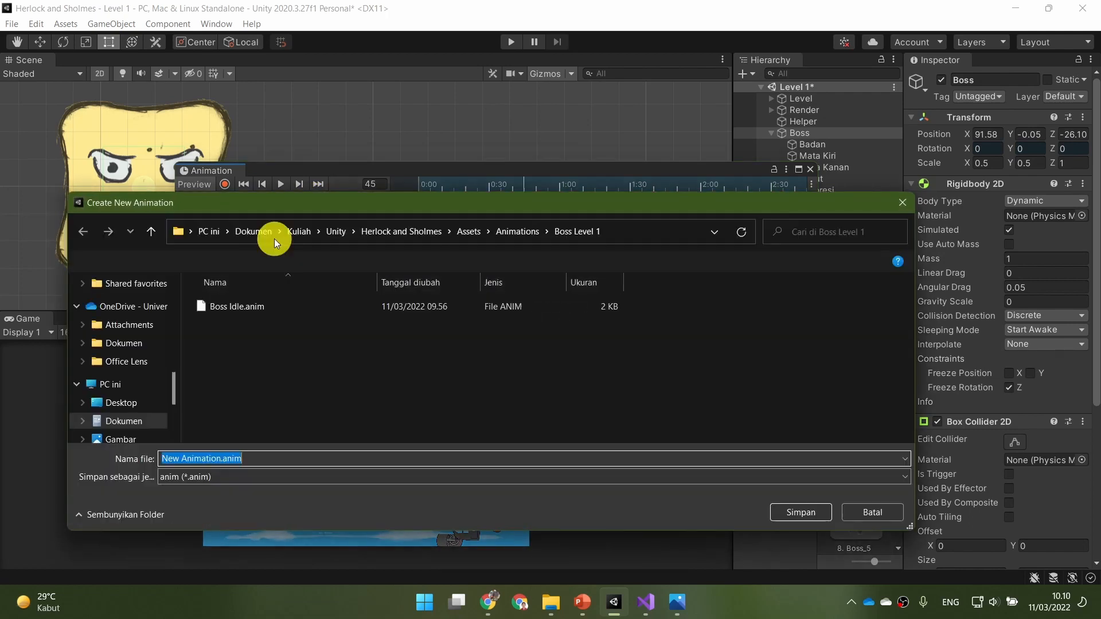
text(Bos)
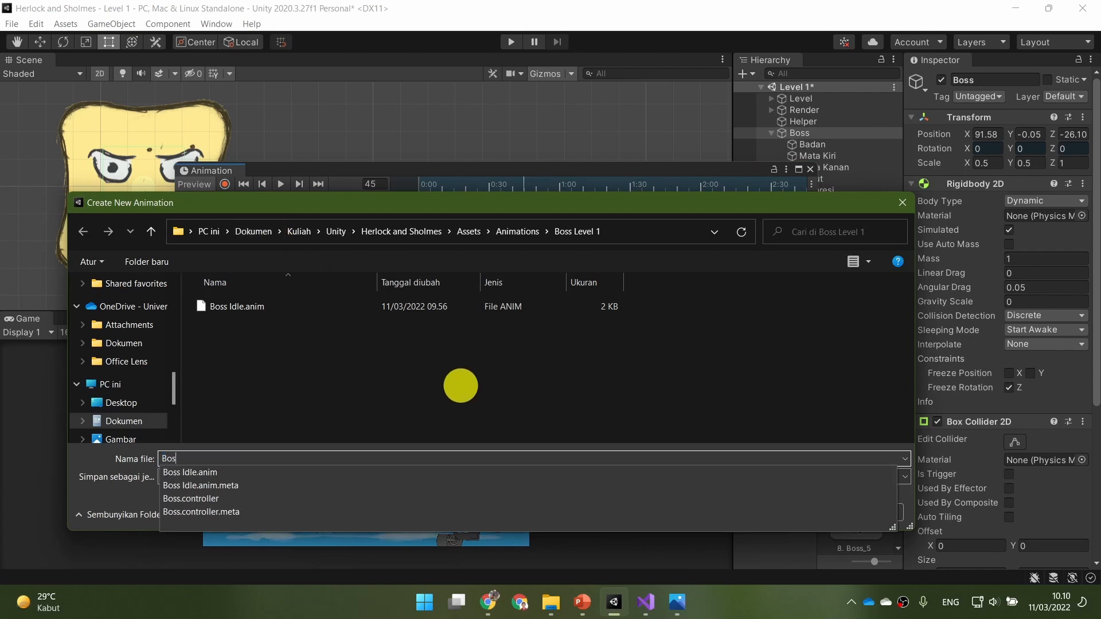
text(s Attack)
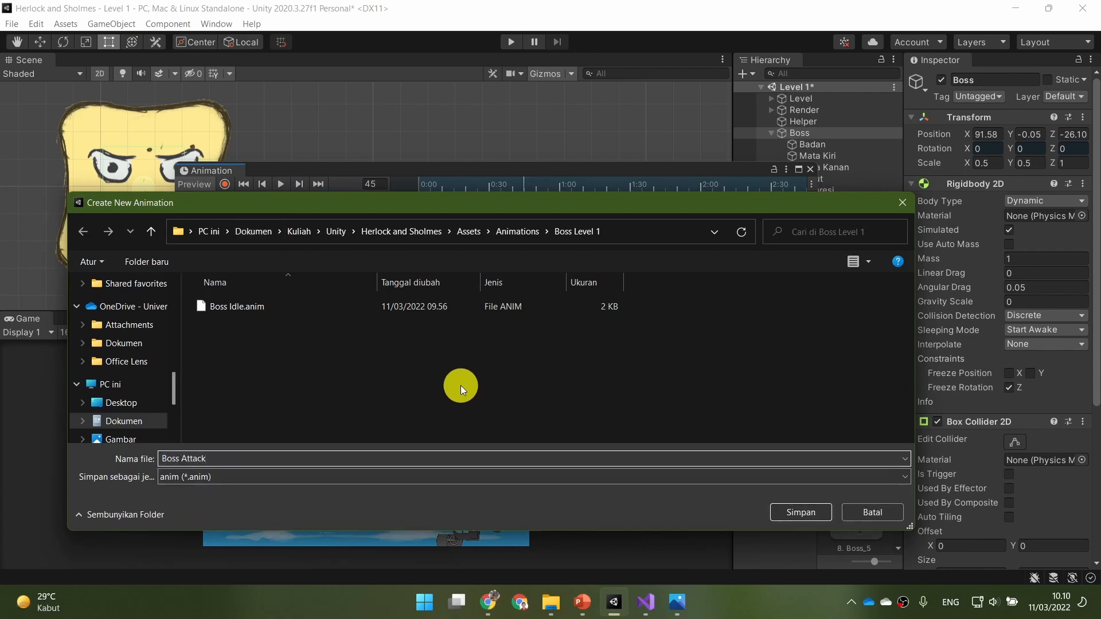
key(Return)
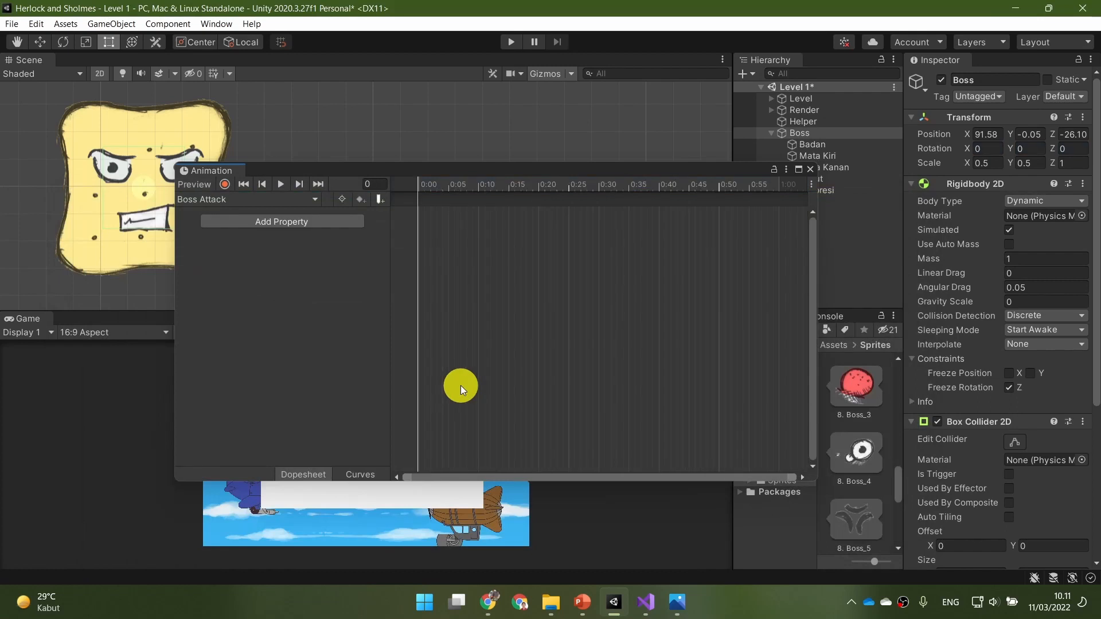
drag(486, 174, 583, 77)
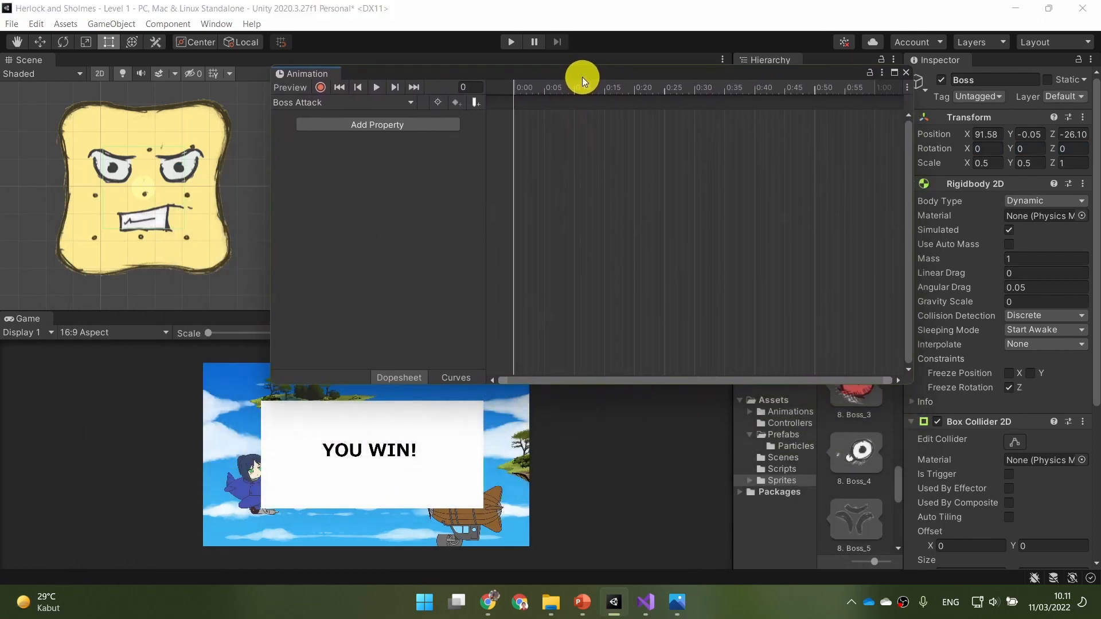
Check the Animation: Attack slide in PowerPoint and return to Unity
click(593, 612)
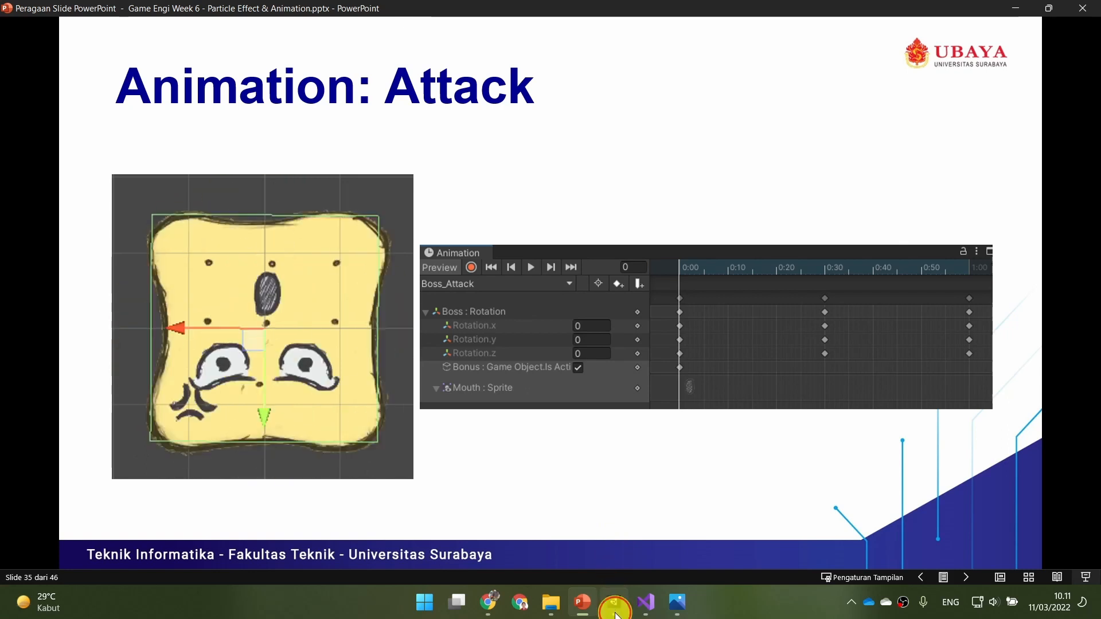
key(alt+Tab)
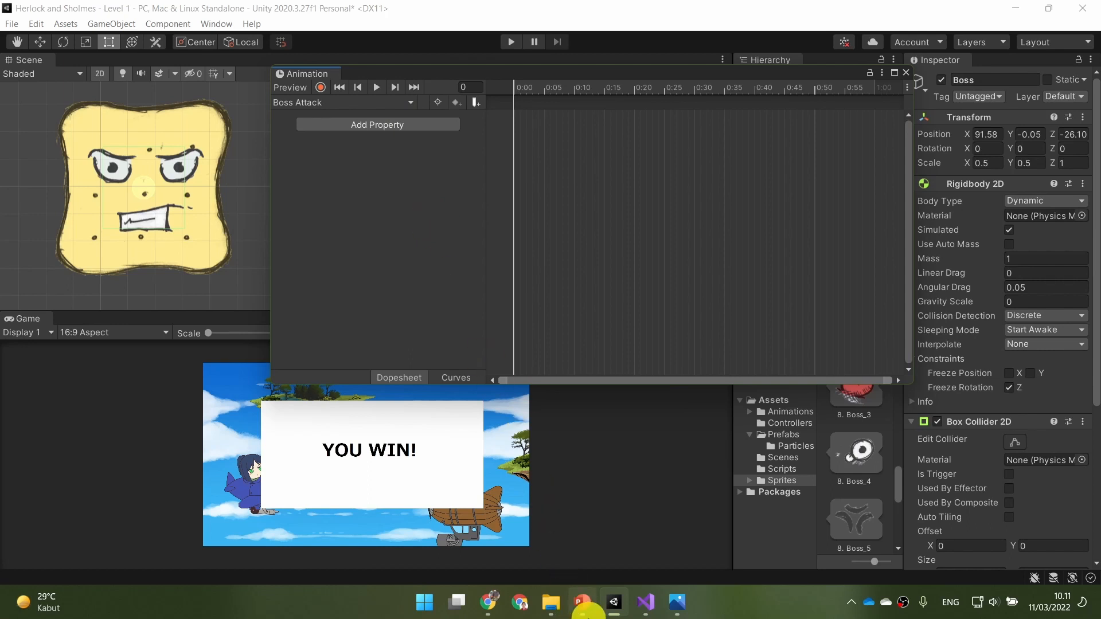
click(586, 613)
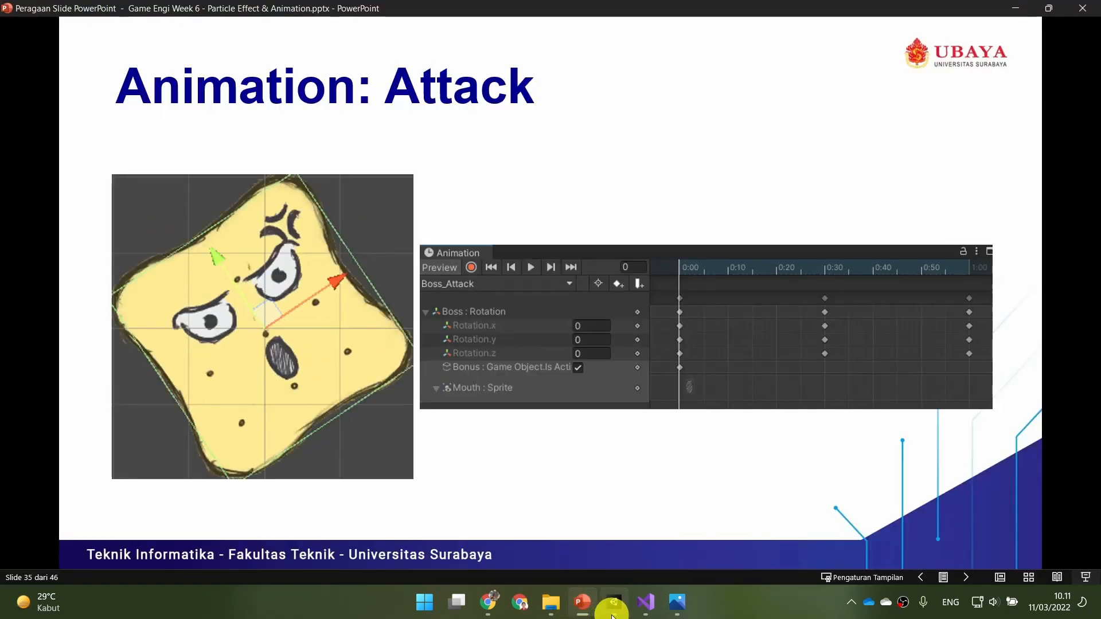
click(614, 609)
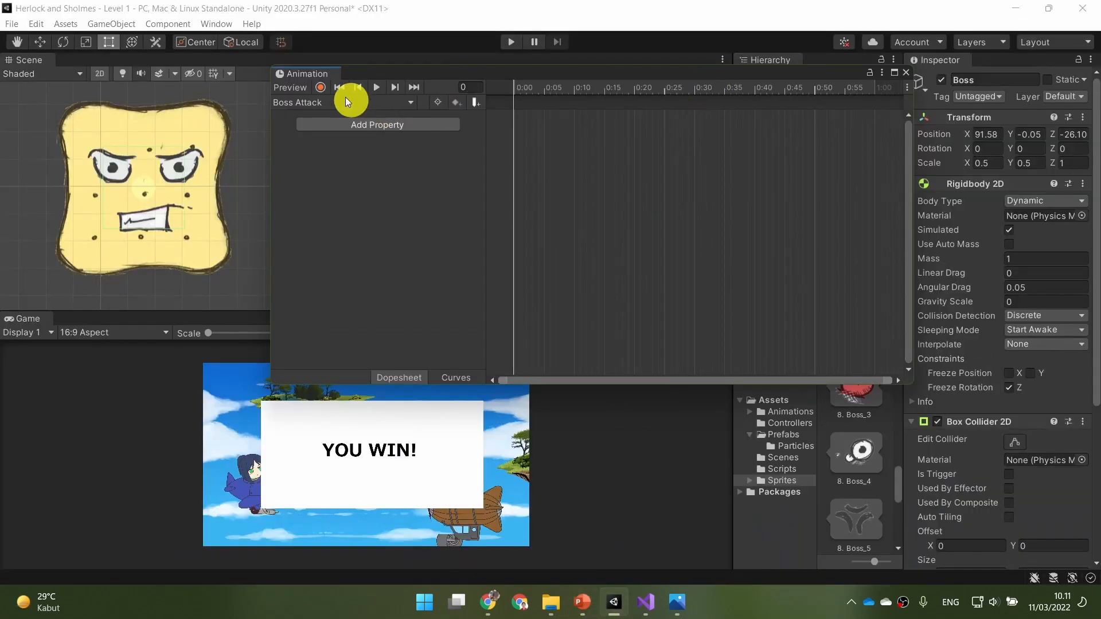
Start keyframe recording in Boss Attack, set the Boss's Z rotation to 720 at frame 30, and preview the clip
click(320, 87)
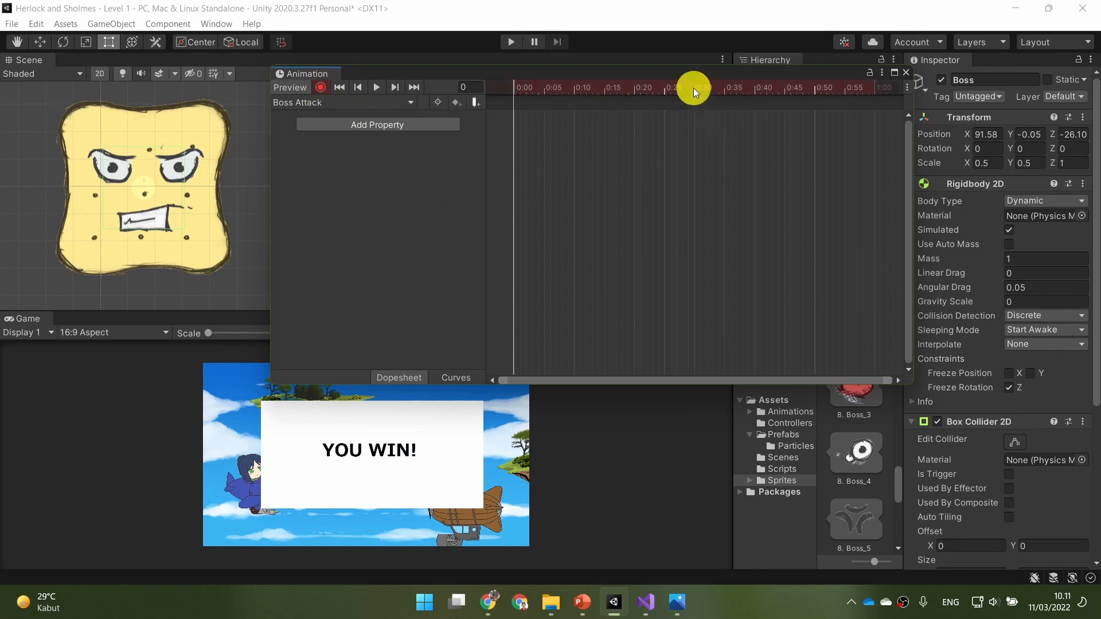
drag(700, 88, 697, 88)
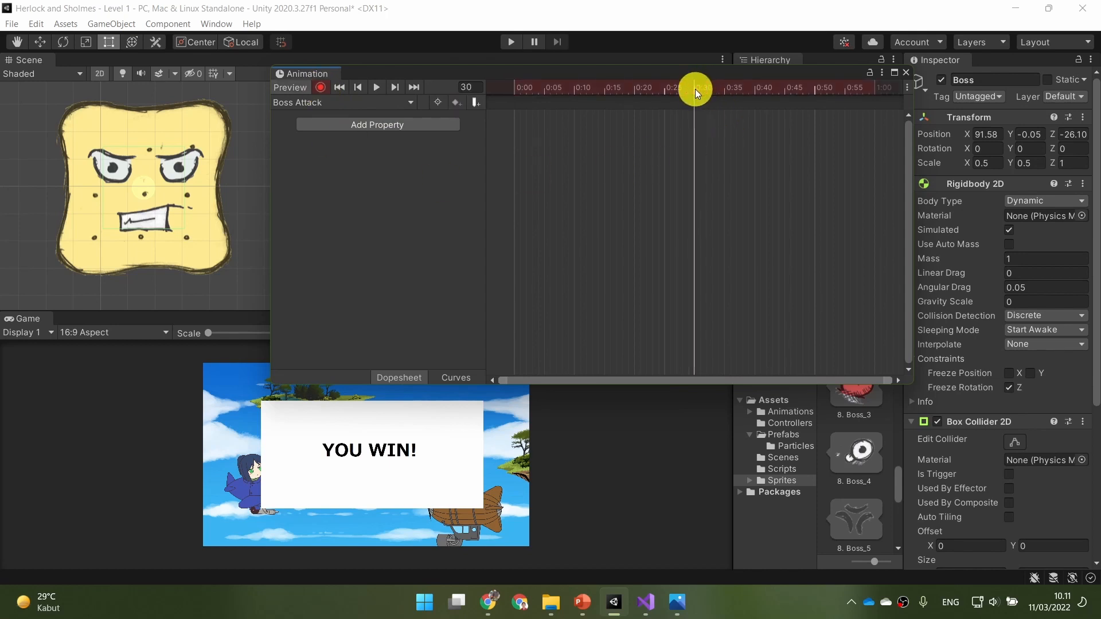
click(1075, 150)
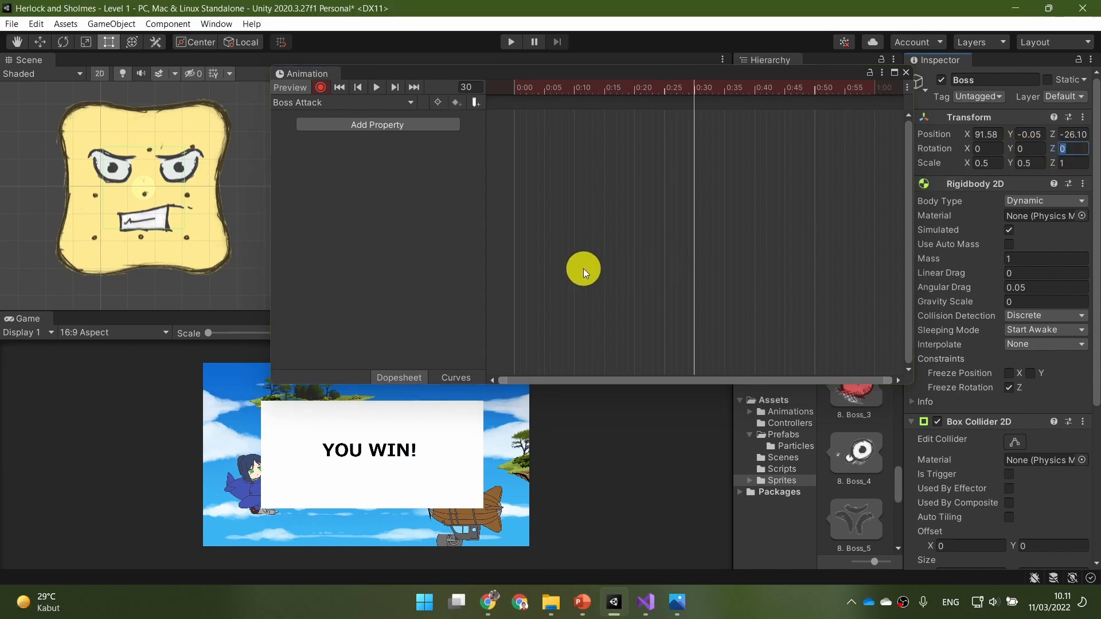
text(720)
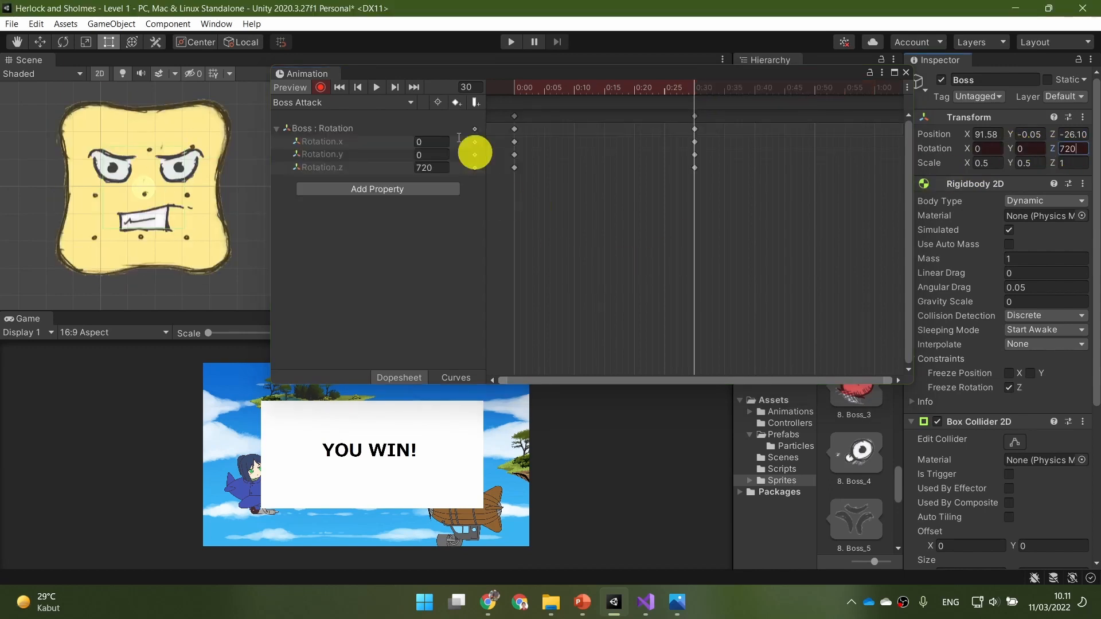
click(377, 87)
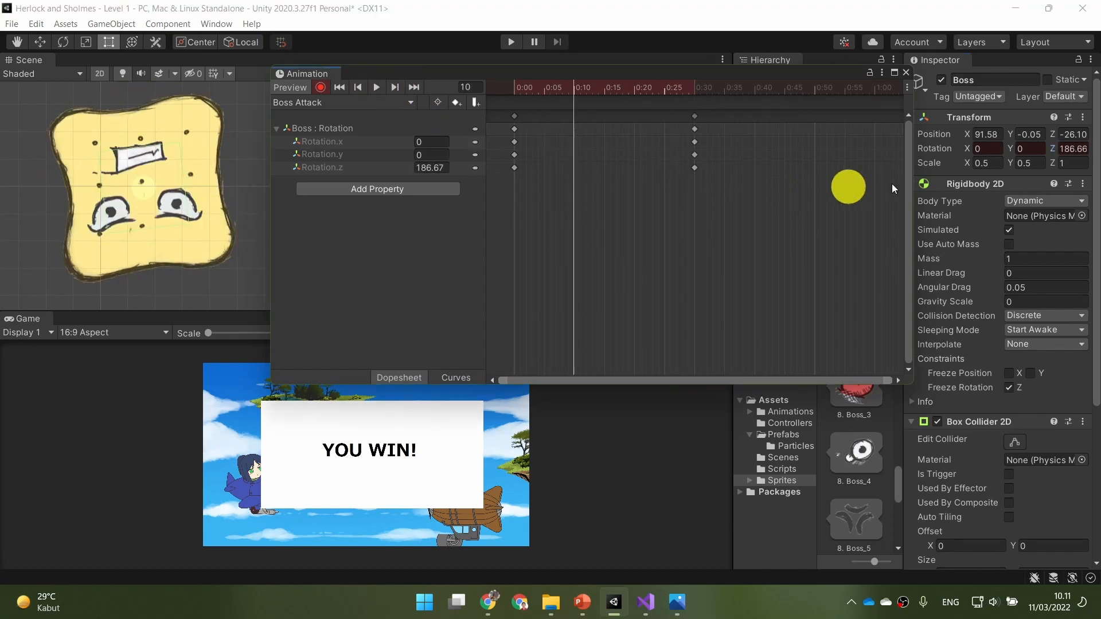
Set the Boss's Z rotation to 360 at frame 30 and preview the clip
click(697, 91)
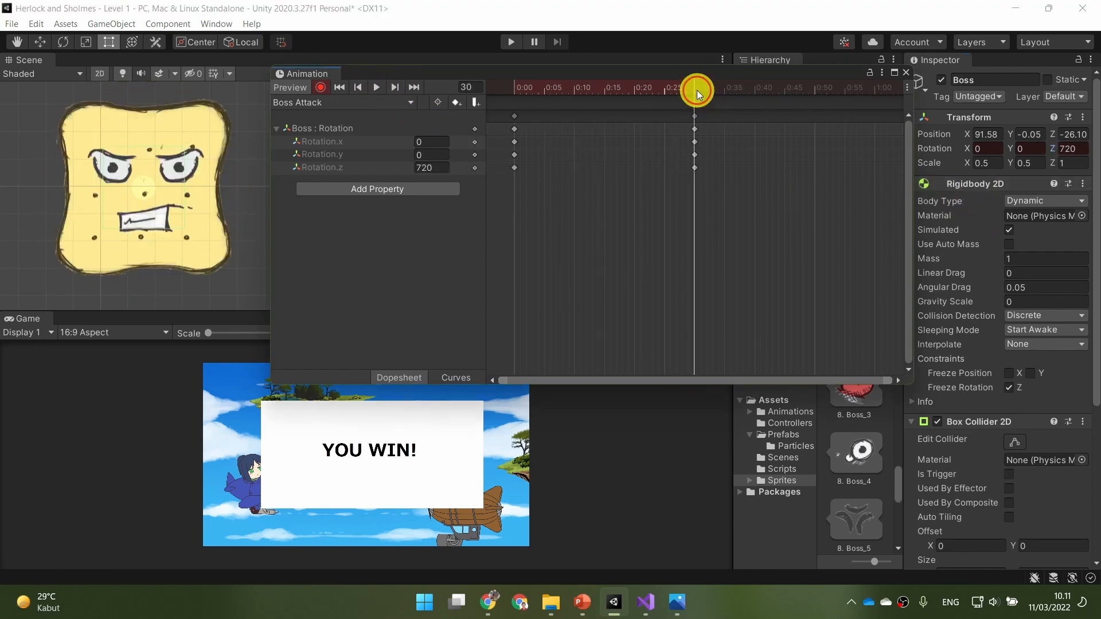
click(1068, 149)
text(360)
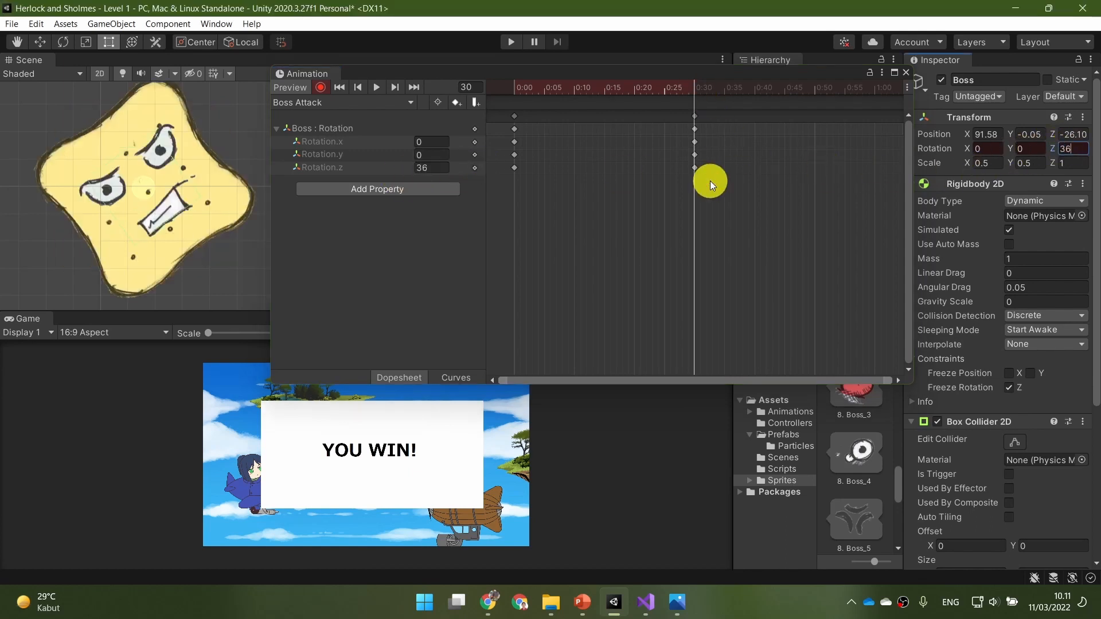
click(375, 90)
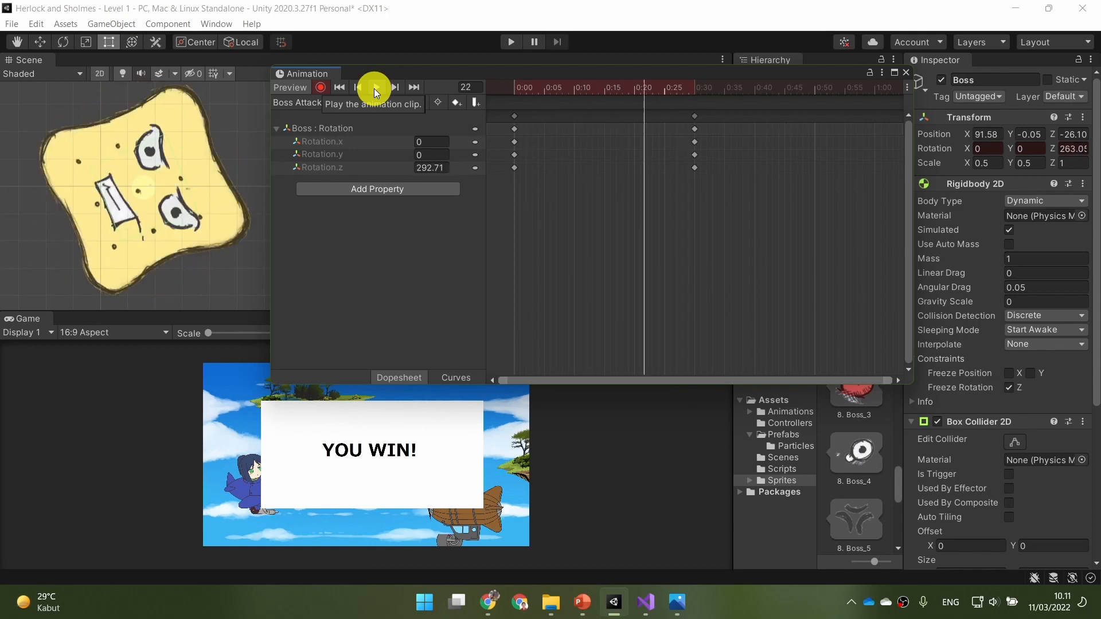
Check the keyframe timing on the PowerPoint attack slide and delete the Boss rotation keyframes at frame 30 in Unity
click(696, 87)
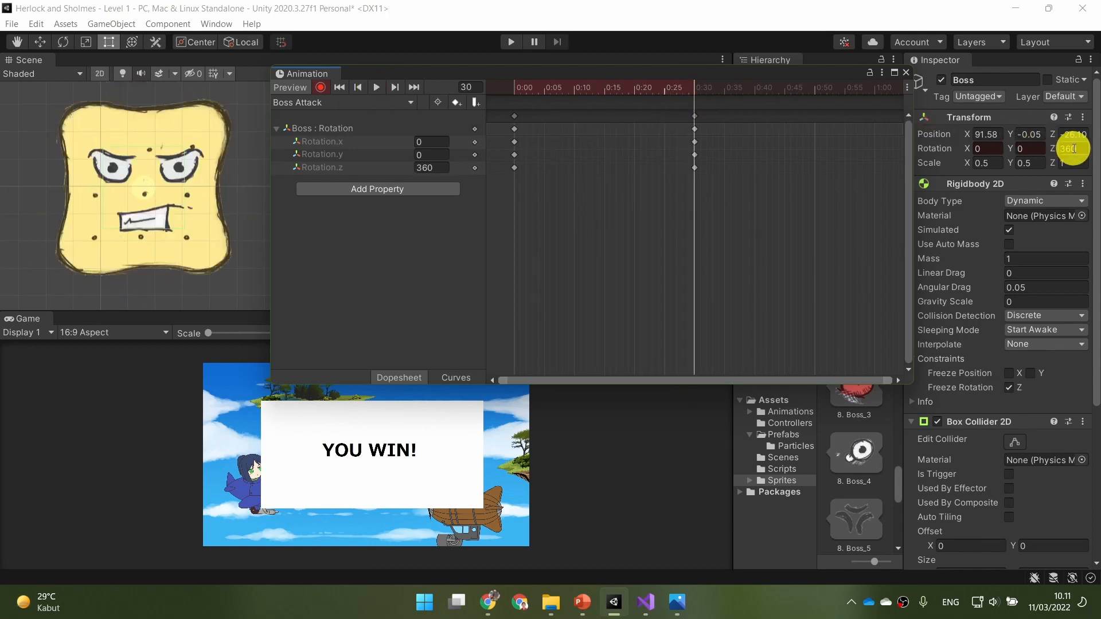
click(1074, 148)
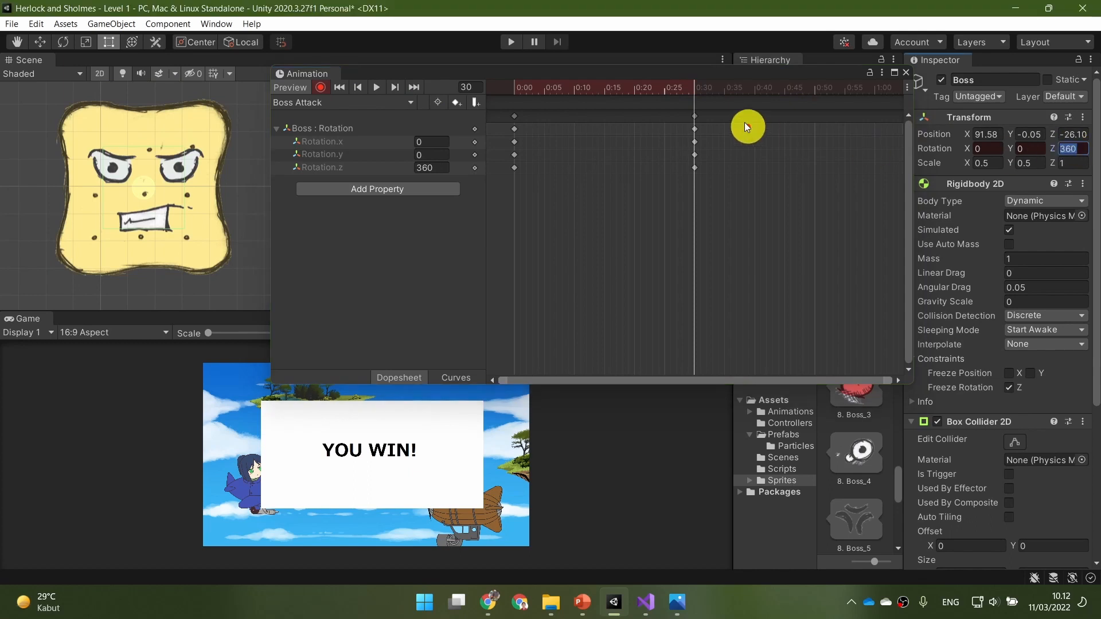
click(694, 119)
click(580, 609)
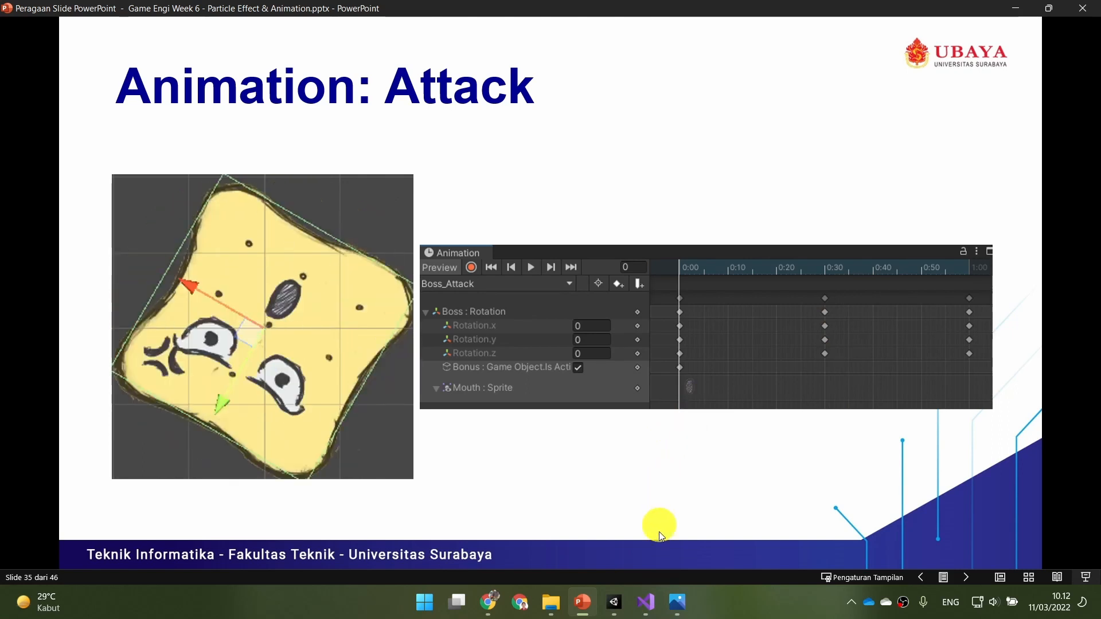
click(617, 608)
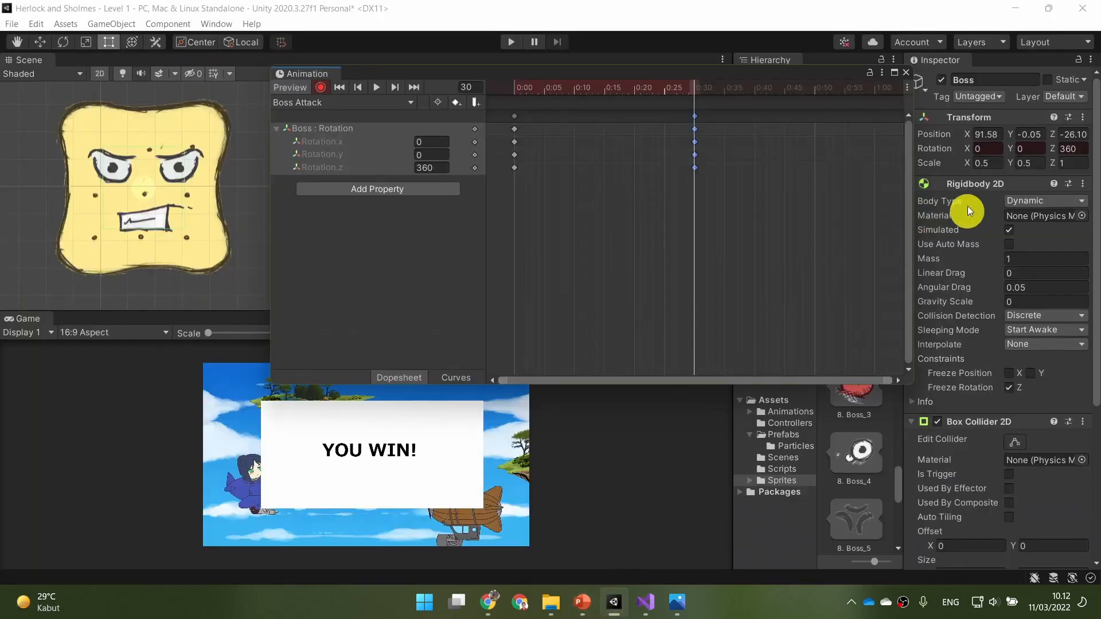
right_click(694, 116)
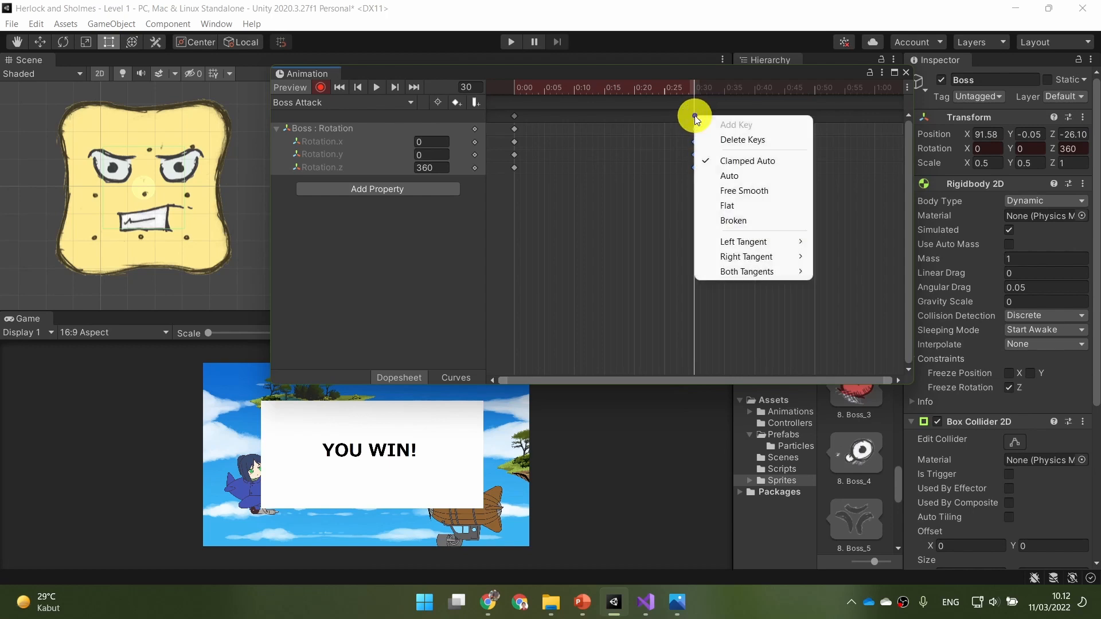
click(728, 140)
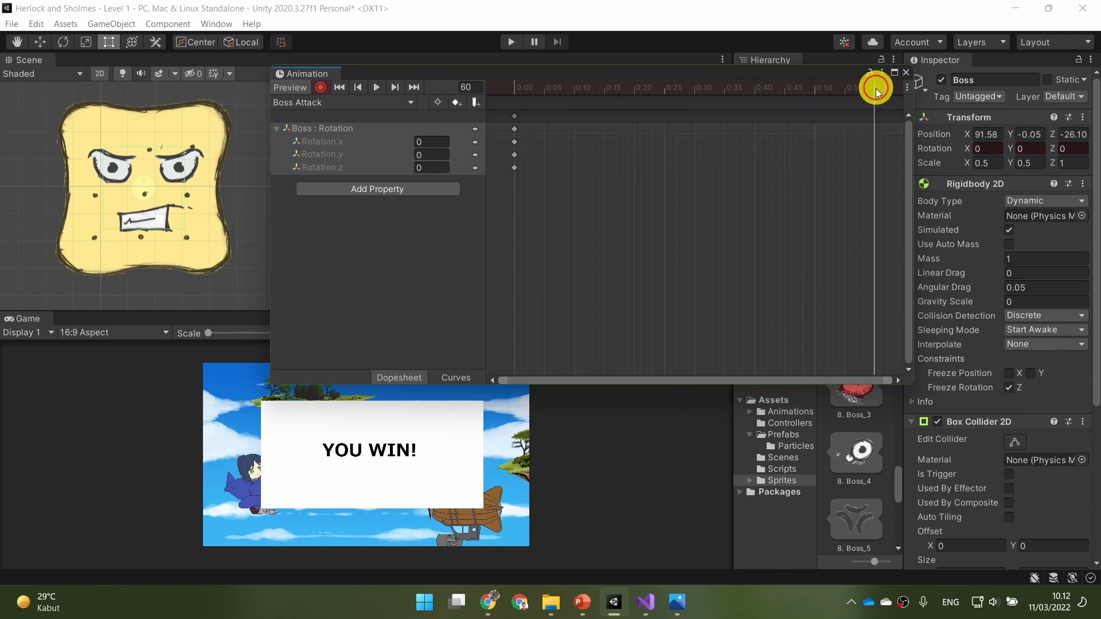
Record a Z rotation of 360 for the Boss at frame 60 and preview the Boss Attack clip
click(1066, 150)
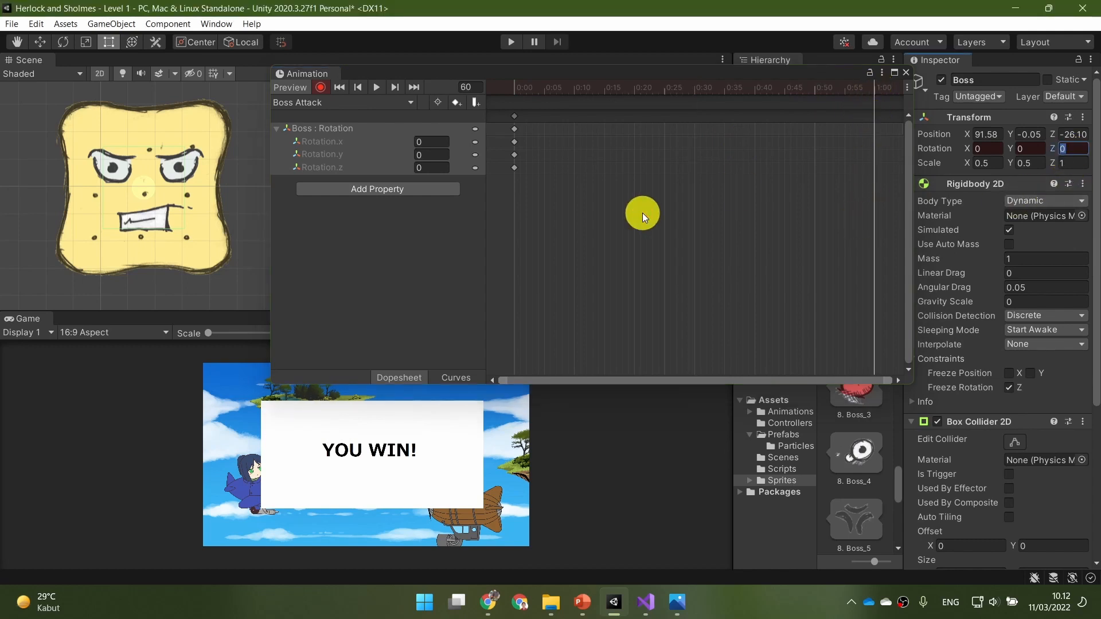
text(360)
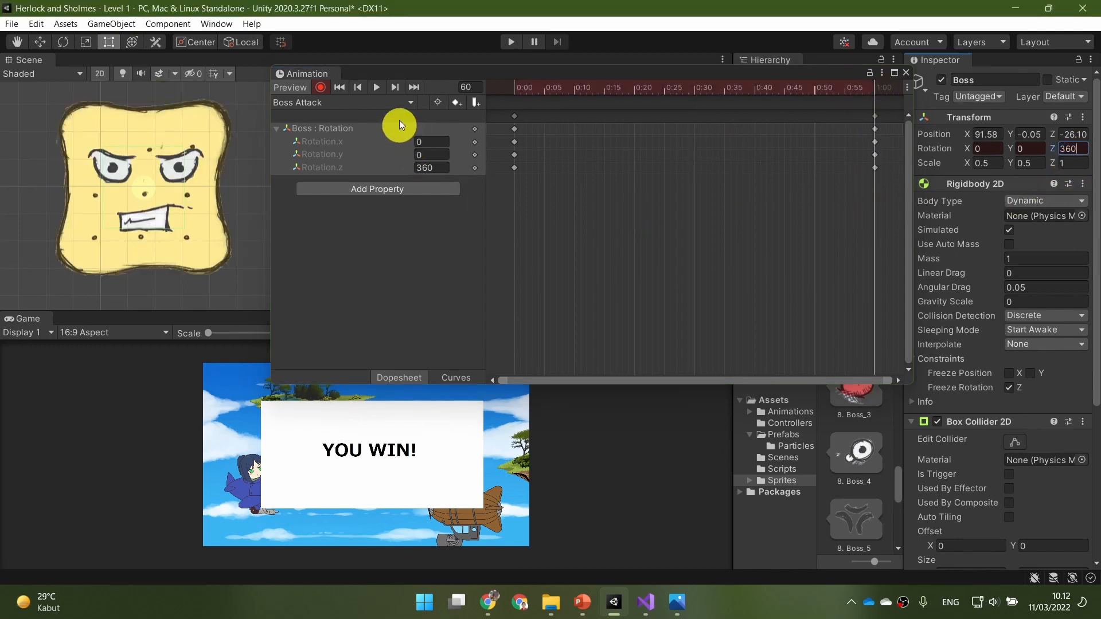
click(377, 86)
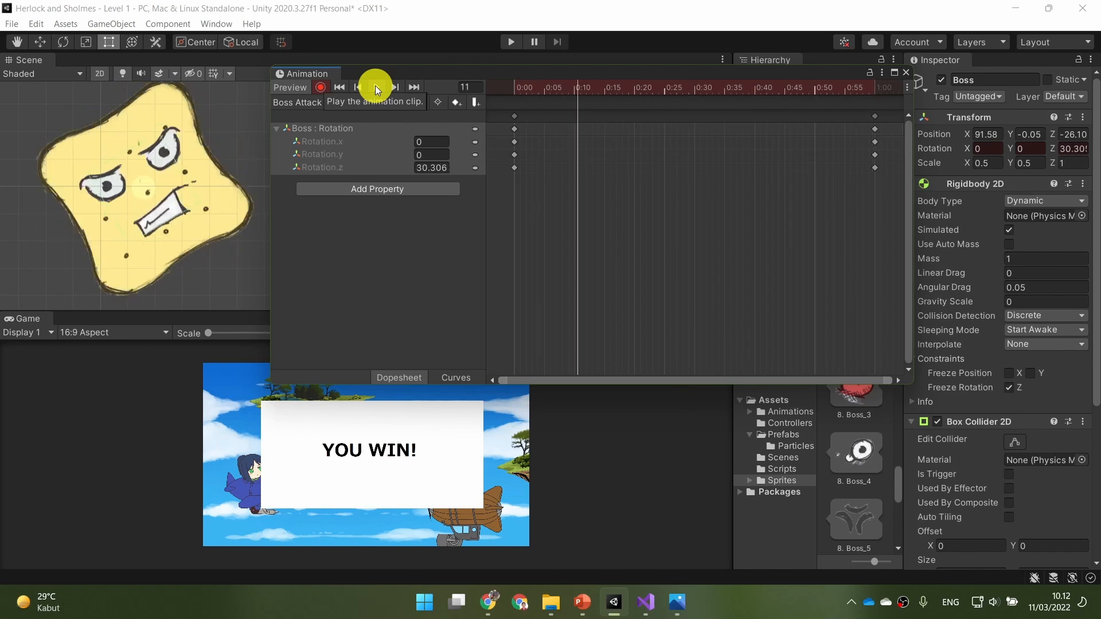
click(376, 87)
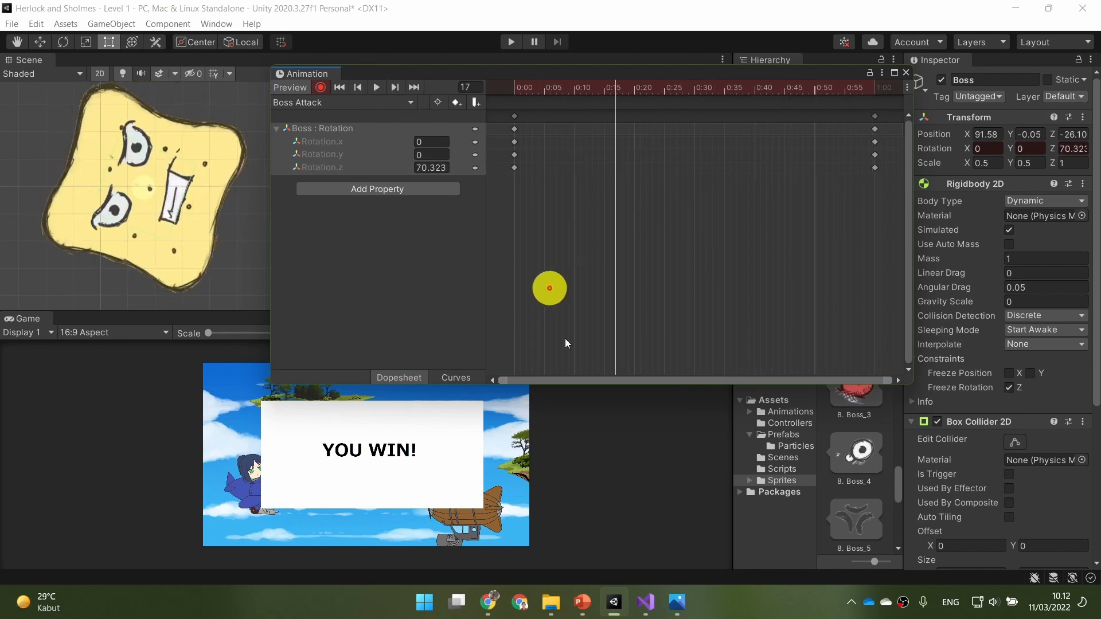
Compare the rotation keyframes with the PowerPoint attack slide and return to Unity
click(584, 603)
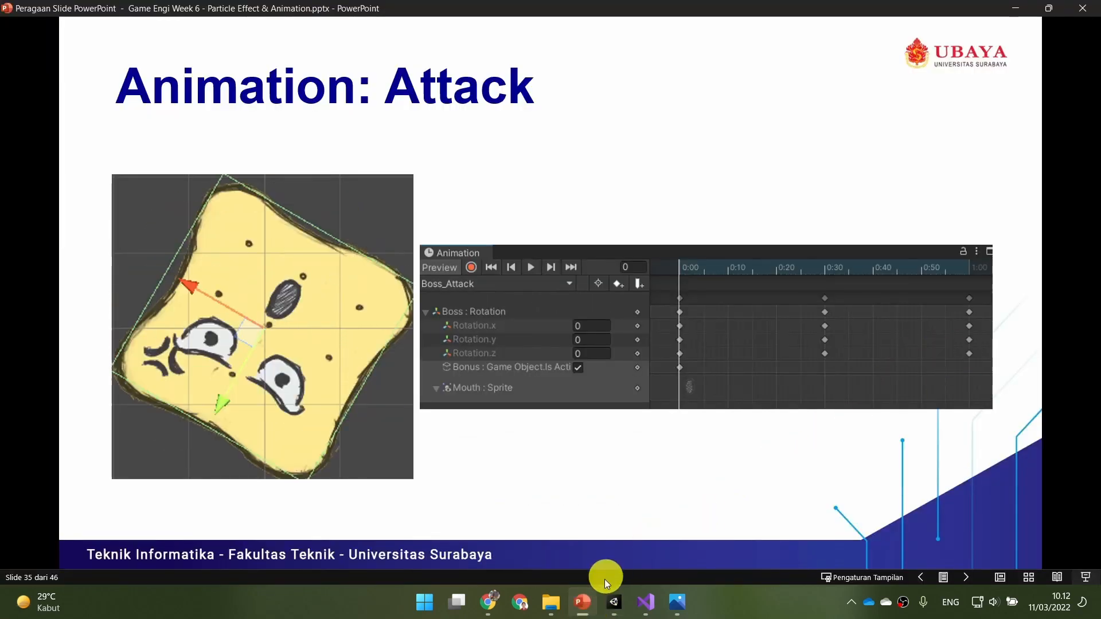
click(614, 615)
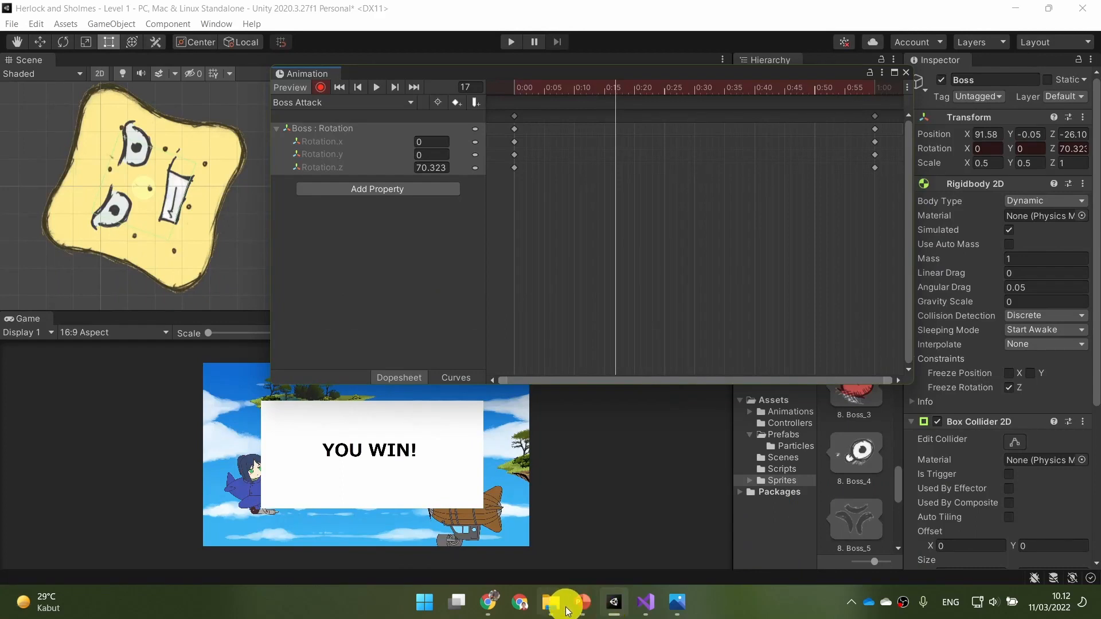
click(583, 602)
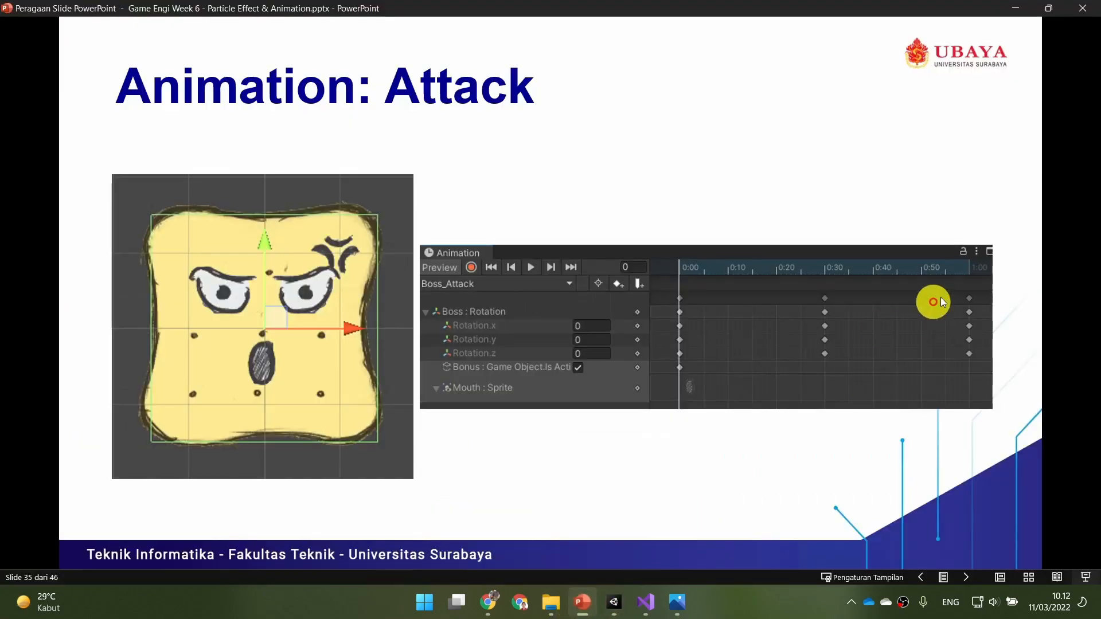
click(614, 602)
Record a Z rotation of 0 for the Boss at frame 120 and preview the Boss Attack clip
scroll(777, 240, down, 5)
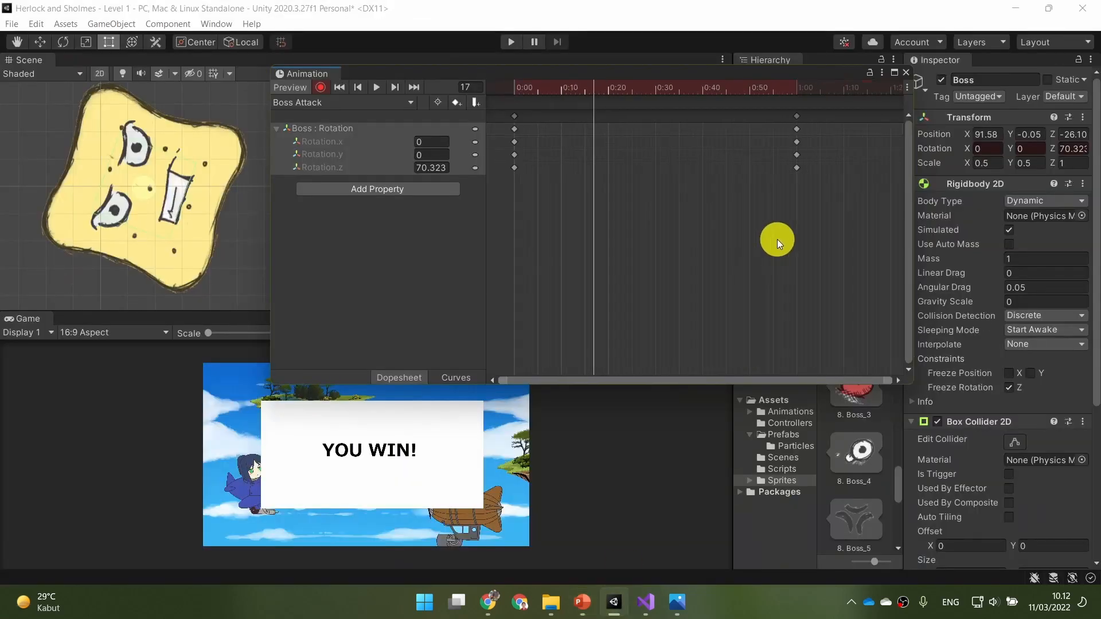
click(840, 90)
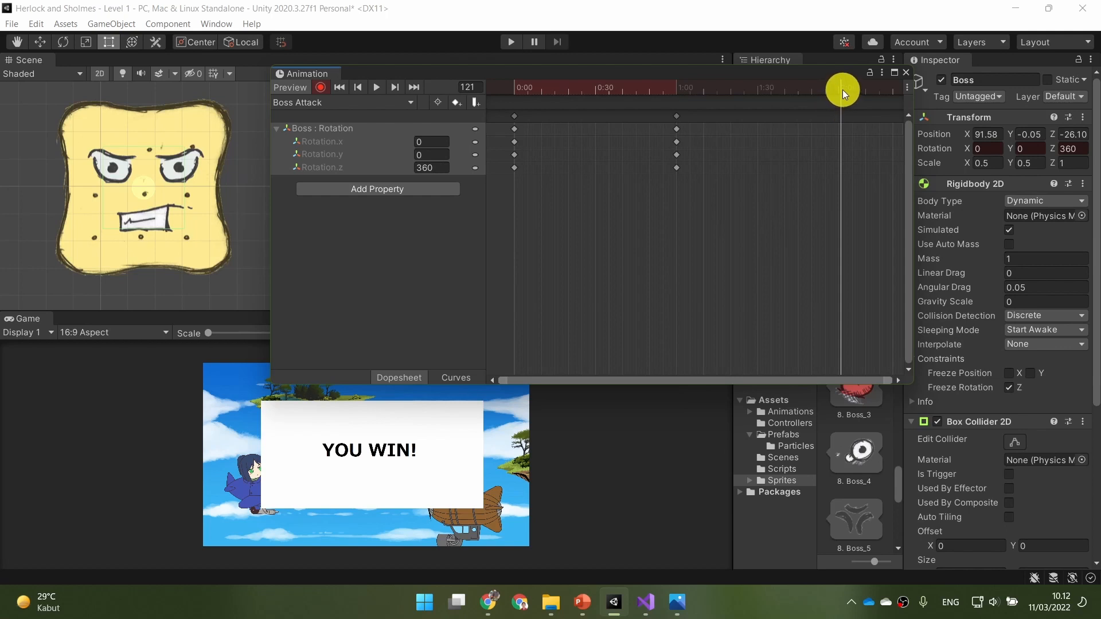
drag(841, 89, 838, 90)
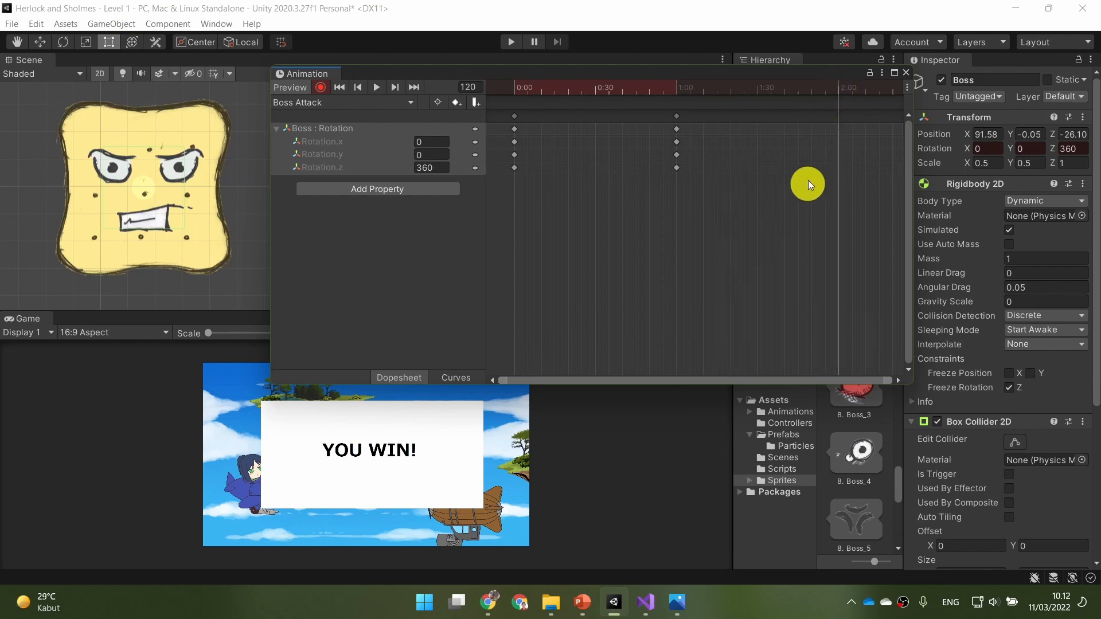
click(1081, 151)
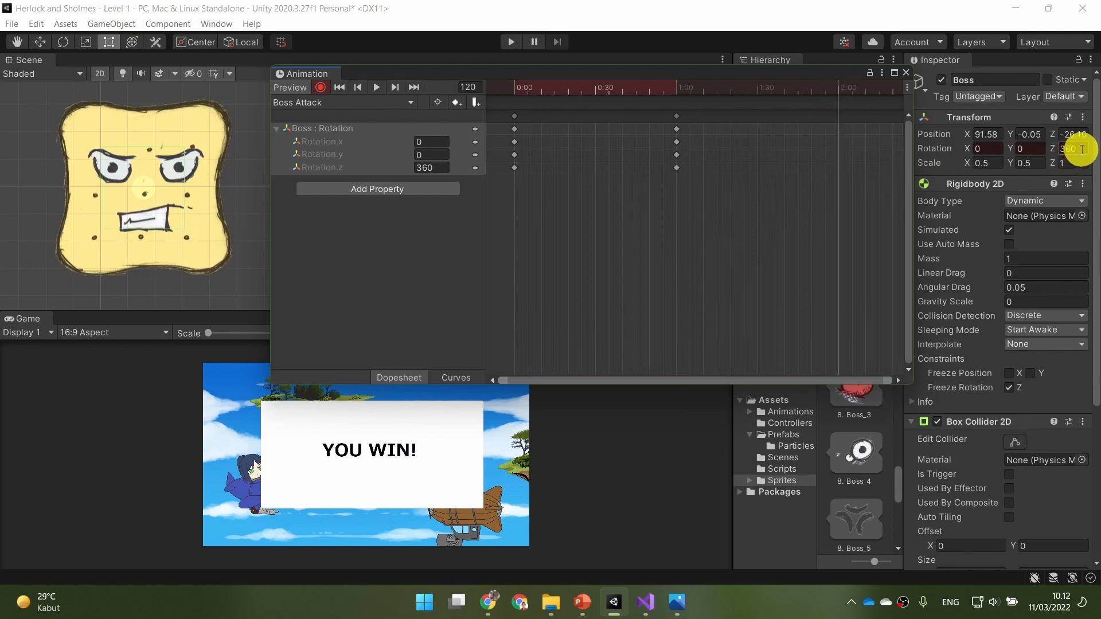
click(995, 138)
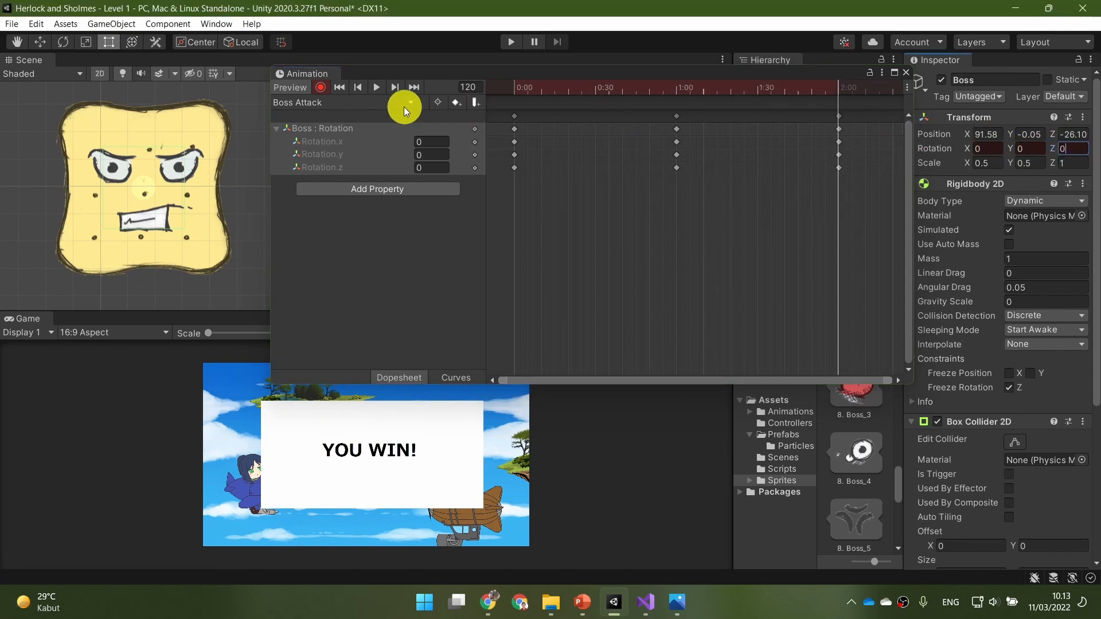
click(376, 88)
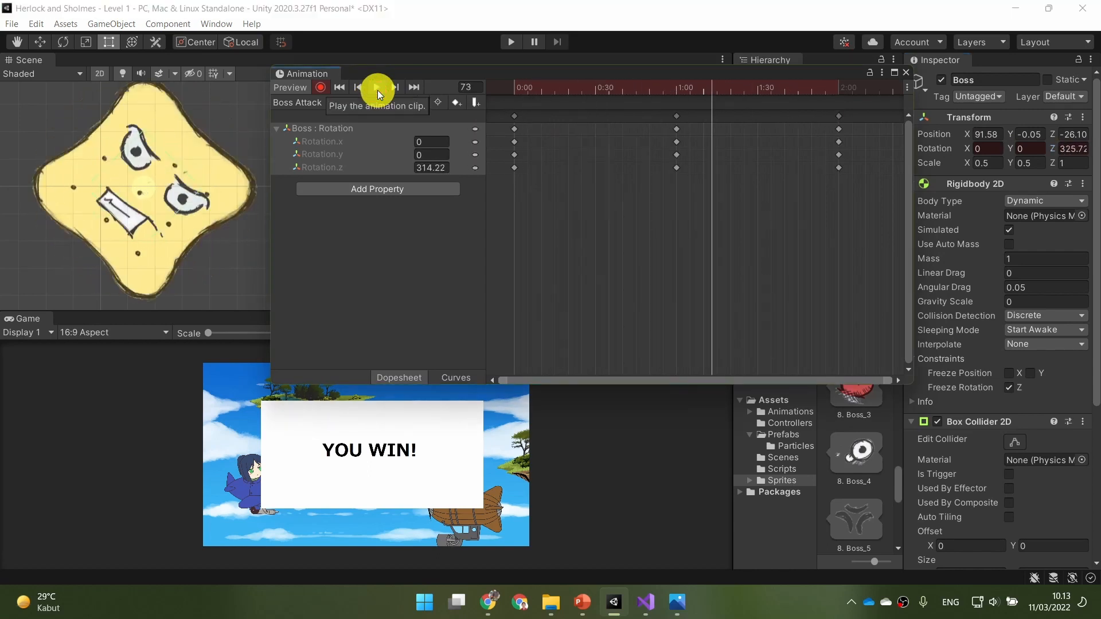
click(378, 91)
Check the attack slide in PowerPoint and replay the Boss Attack clip in Unity
click(584, 603)
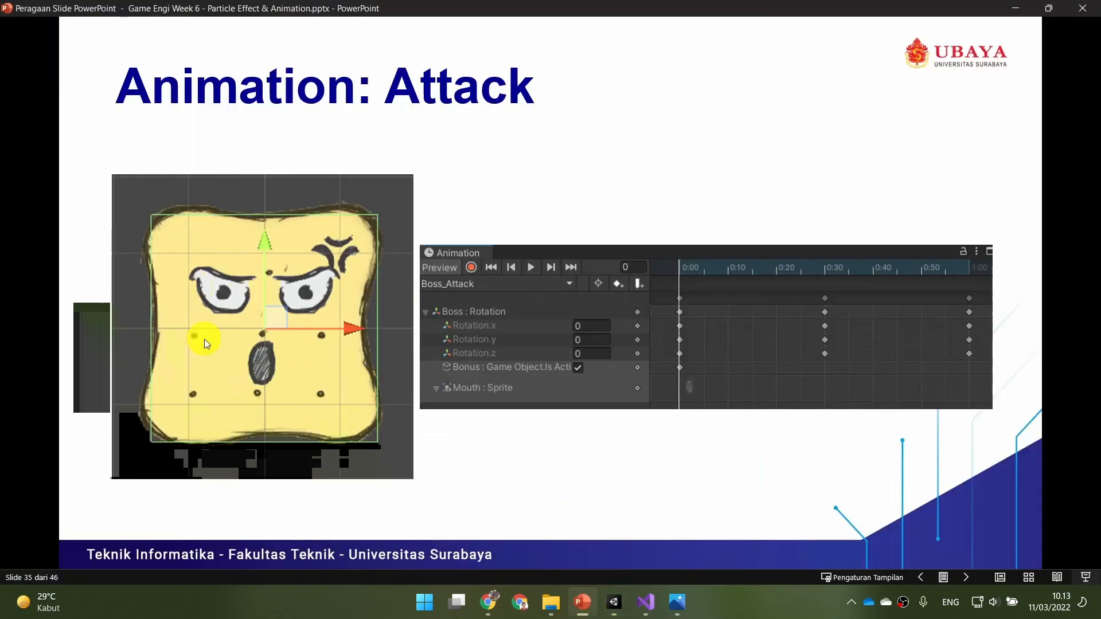
click(615, 602)
click(374, 88)
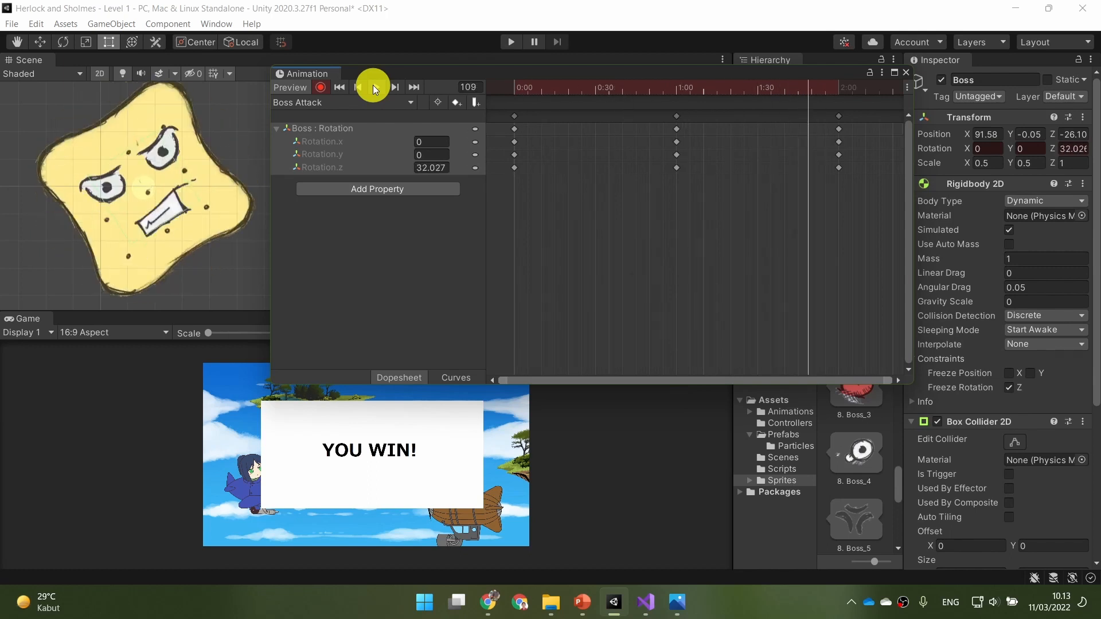
Record the 8. Boss_1 sprite for Mulut at frame 0 and preview the Boss Attack clip
drag(567, 92, 514, 96)
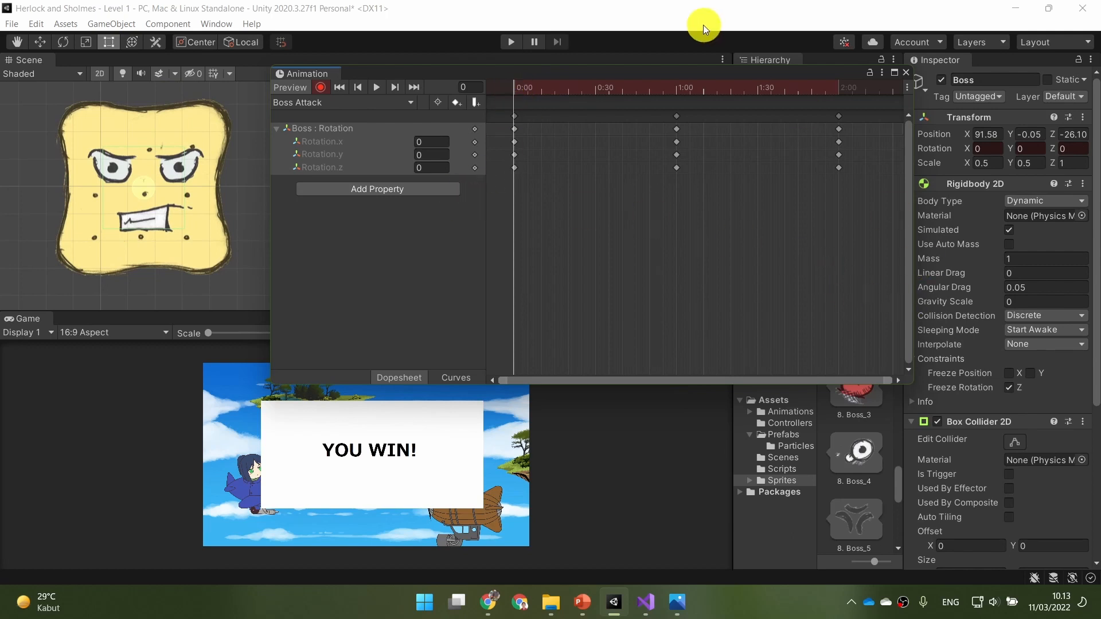
drag(667, 67, 479, 81)
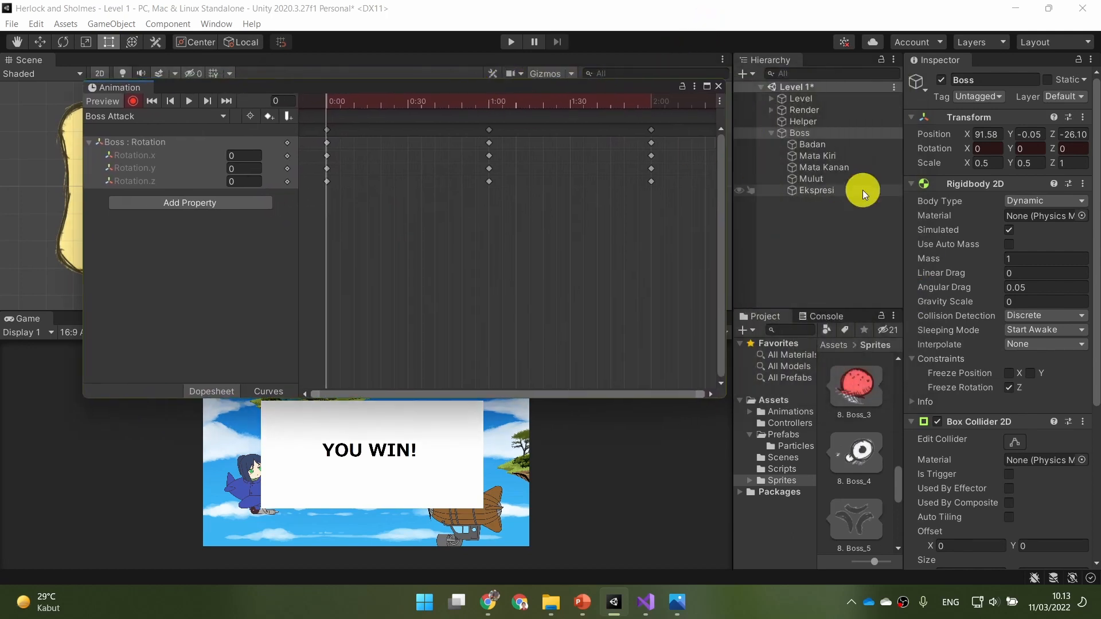
click(855, 179)
scroll(863, 457, down, 5)
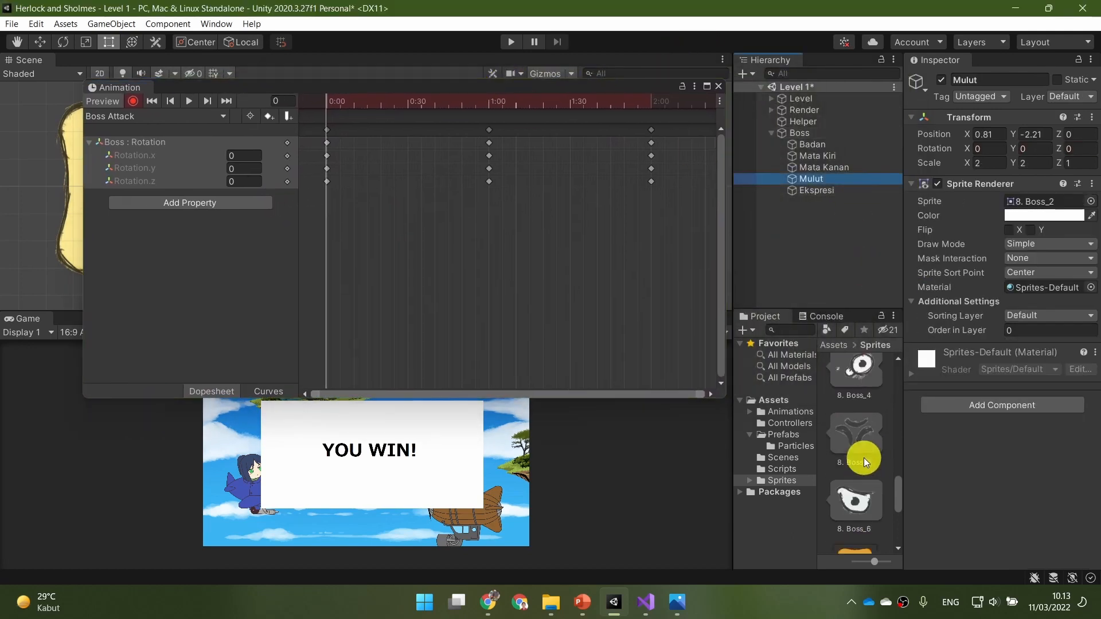
scroll(862, 449, up, 5)
drag(858, 463, 1026, 204)
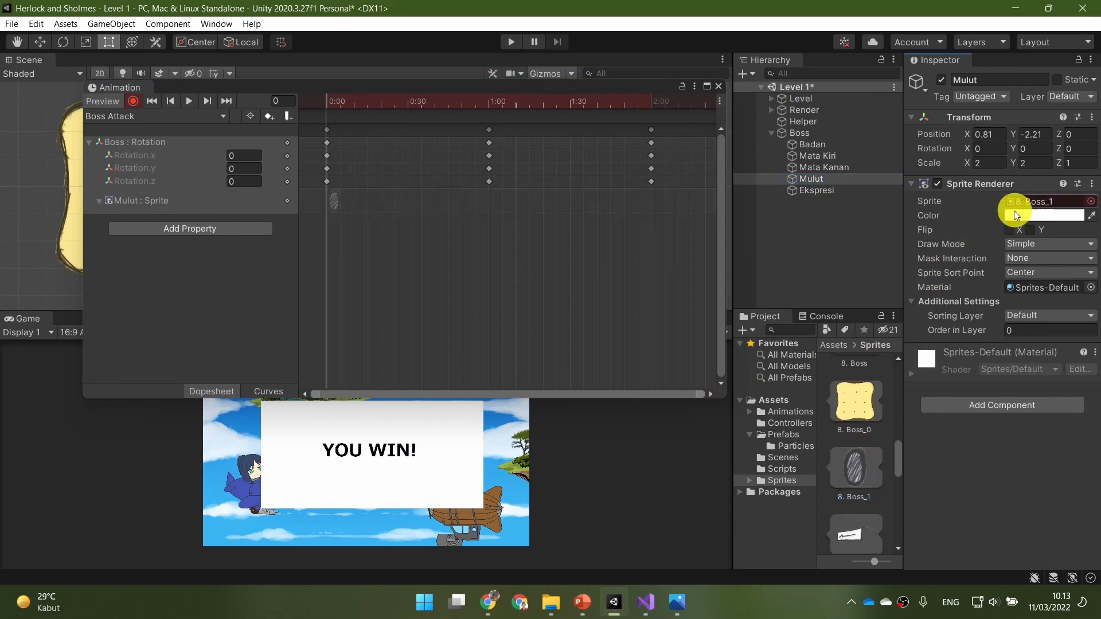
drag(434, 87, 641, 132)
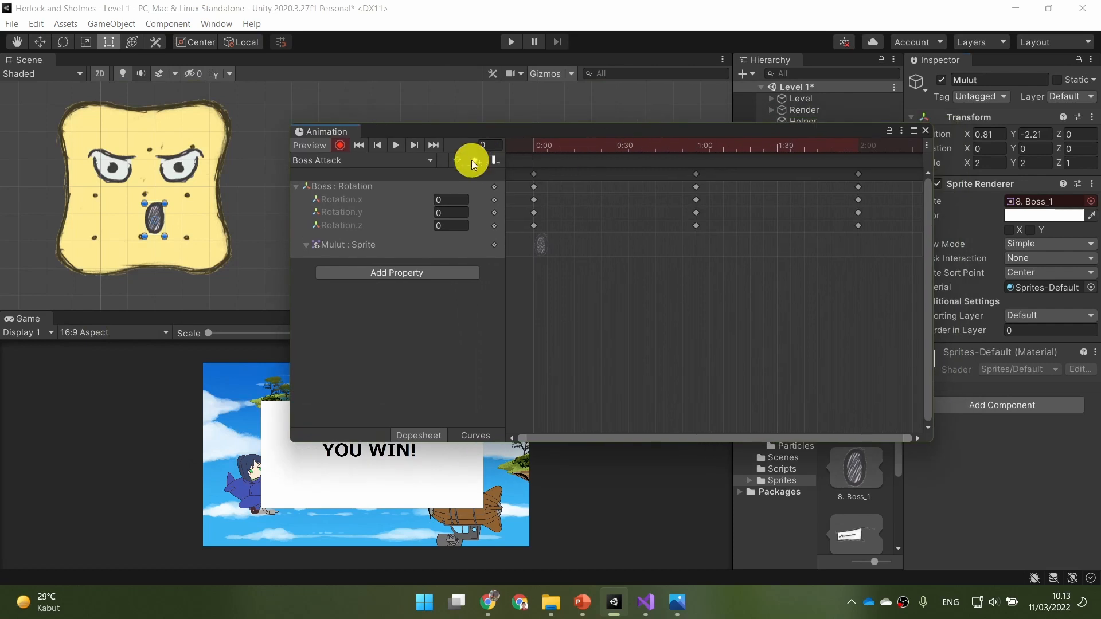
click(395, 144)
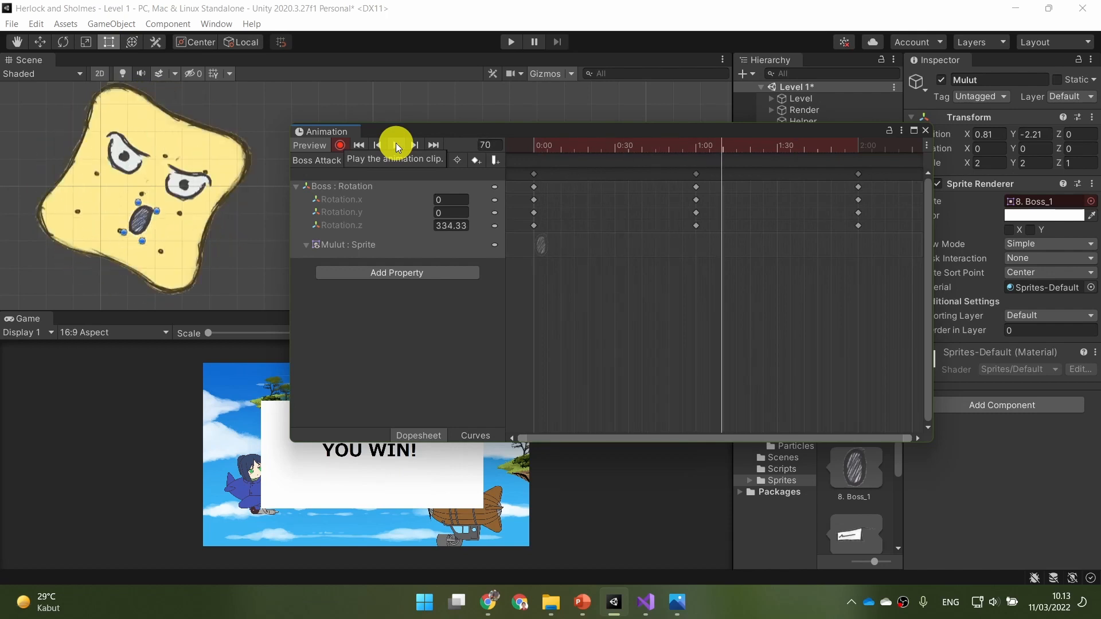
click(396, 144)
Record the 8. Boss_5 sprite for the Ekspresi object at frame 0 of Boss Attack
click(572, 152)
drag(571, 153, 433, 228)
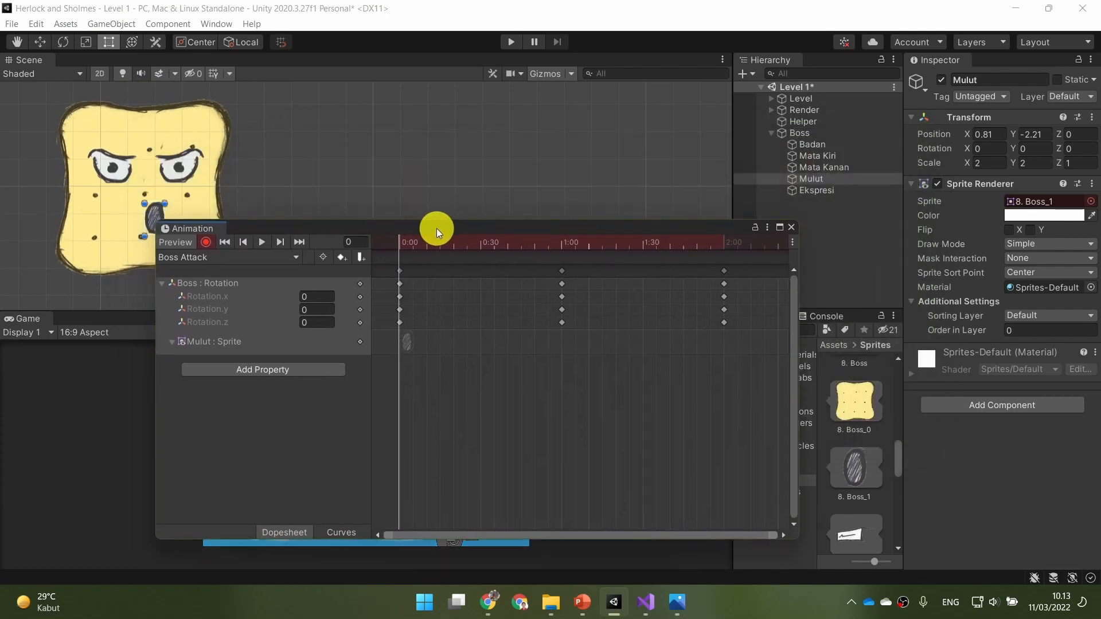
click(840, 193)
drag(610, 231, 552, 187)
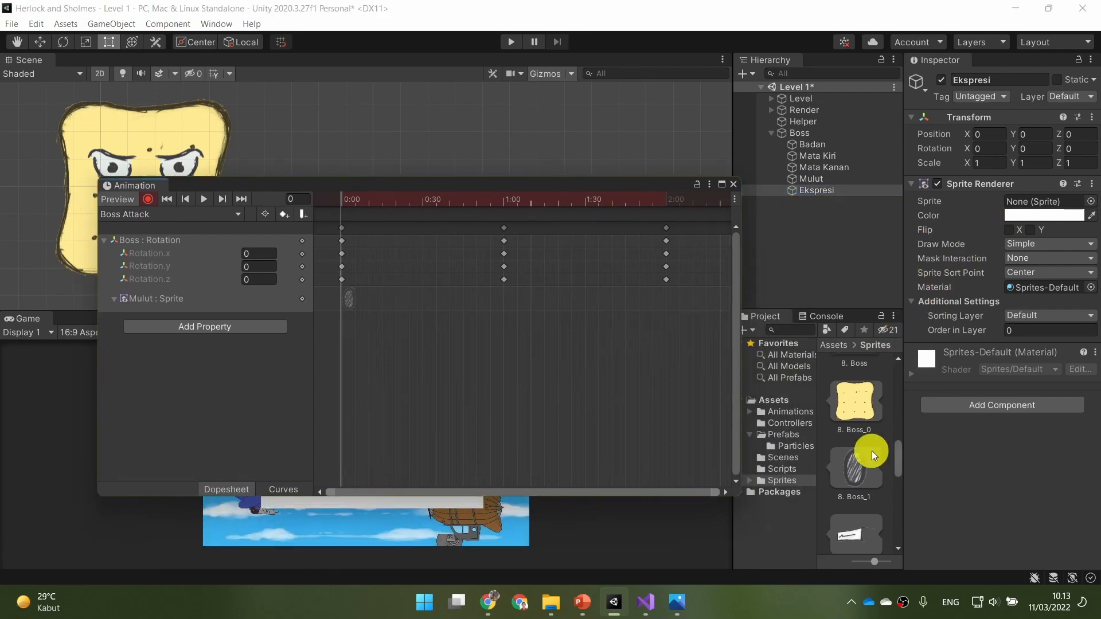
scroll(872, 451, down, 5)
drag(858, 442, 1033, 202)
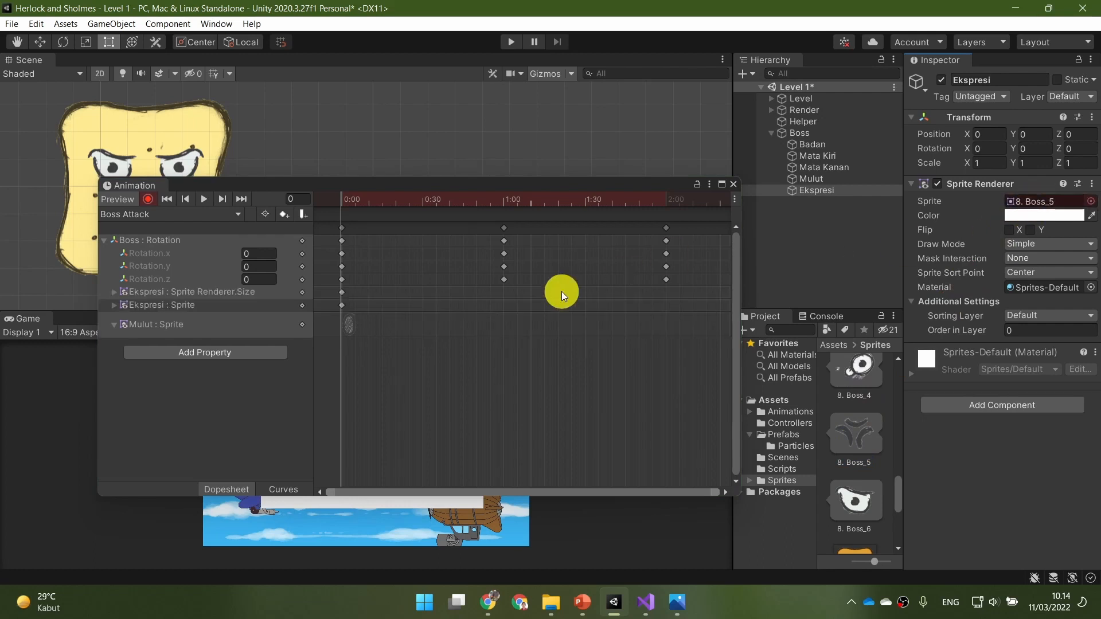
drag(484, 188, 657, 106)
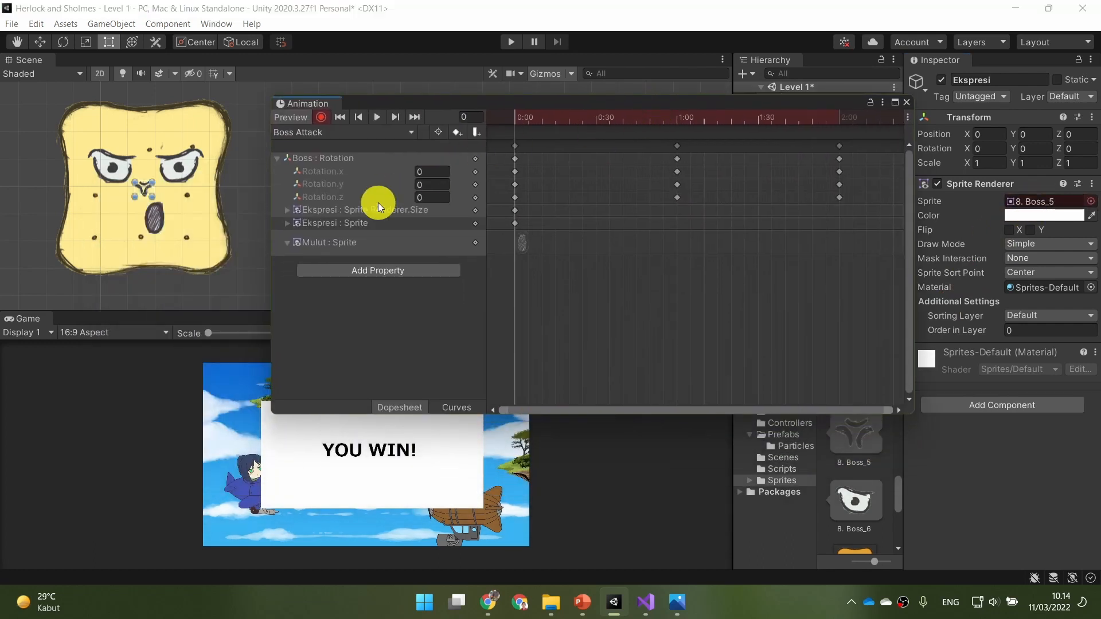
Stop recording, assign the 8. Boss_3 sprite to Ekspresi and move it to the Boss's upper-right corner, about X 4.86, Y 4.56
drag(638, 103, 461, 257)
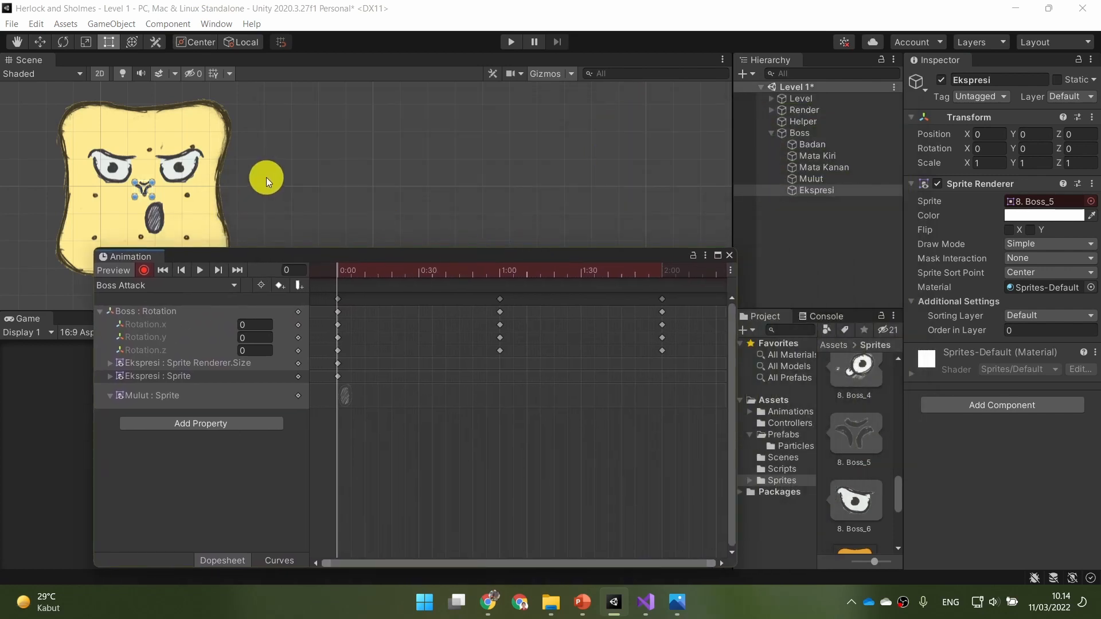
scroll(211, 180, up, 2)
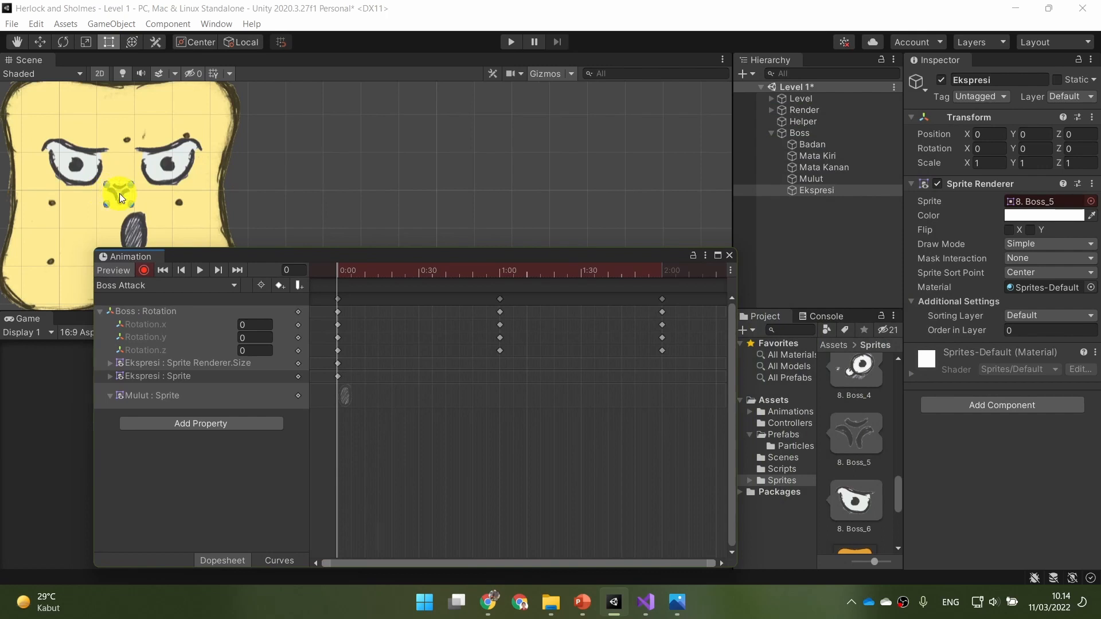
scroll(878, 443, down, 2)
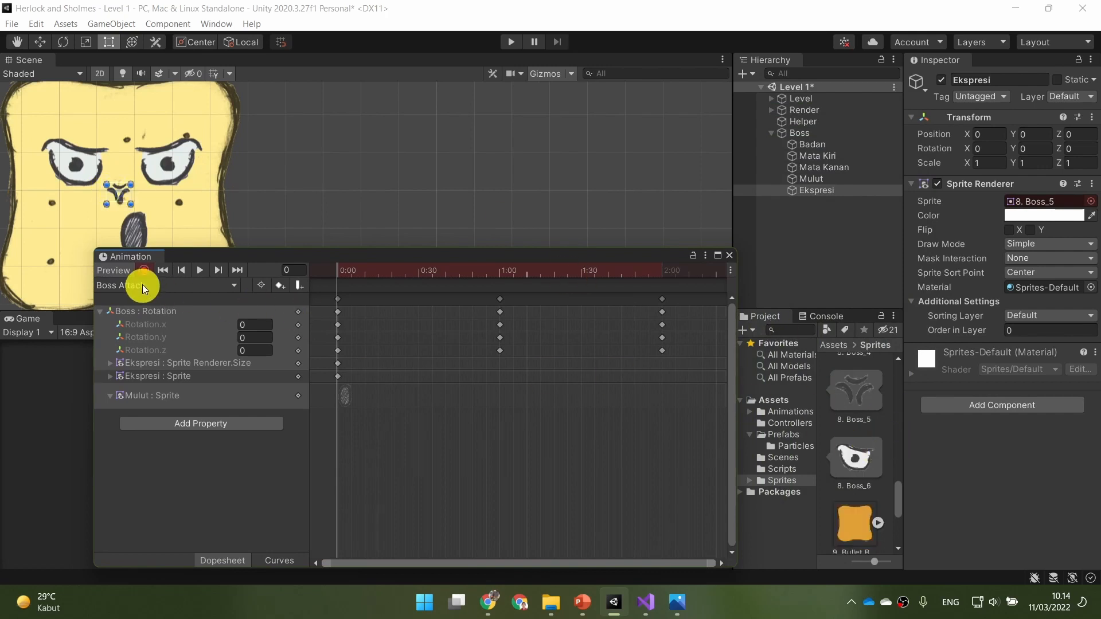
click(144, 270)
scroll(860, 470, down, 2)
scroll(874, 467, up, 8)
drag(862, 483, 1044, 198)
drag(115, 184, 213, 104)
Set the Ekspresi object's scale to 2 in both X and Y
click(985, 163)
text(2)
key(Tab)
text(2)
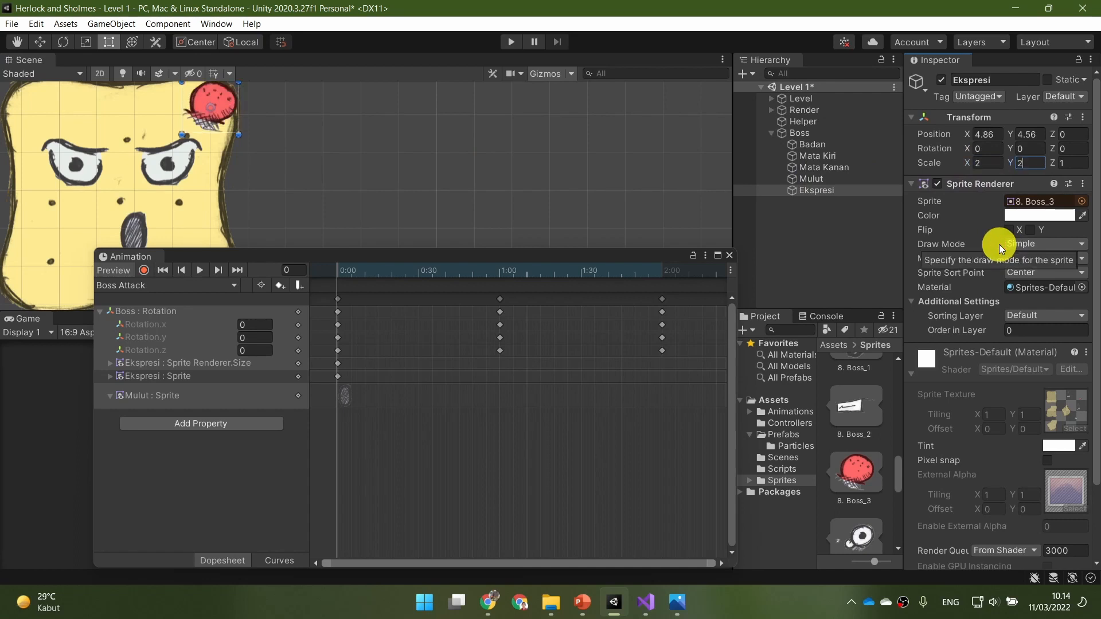
middle_drag(361, 130, 355, 175)
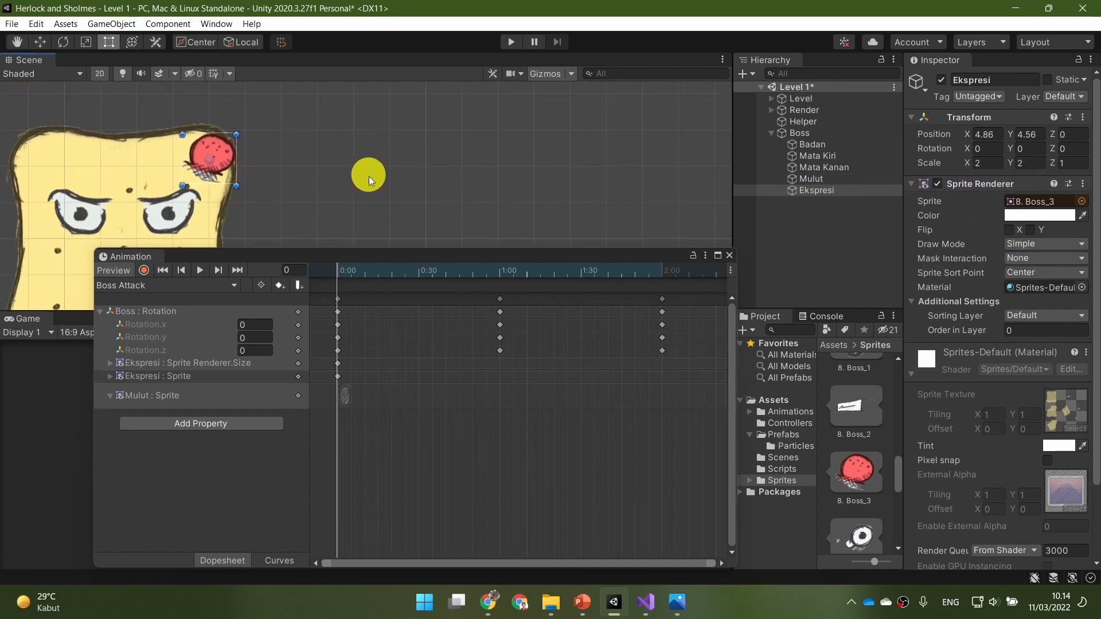
Try the 8. Boss_5 sprite on Ekspresi for comparison and put 8. Boss_3 back
scroll(884, 481, down, 3)
drag(859, 453, 1023, 200)
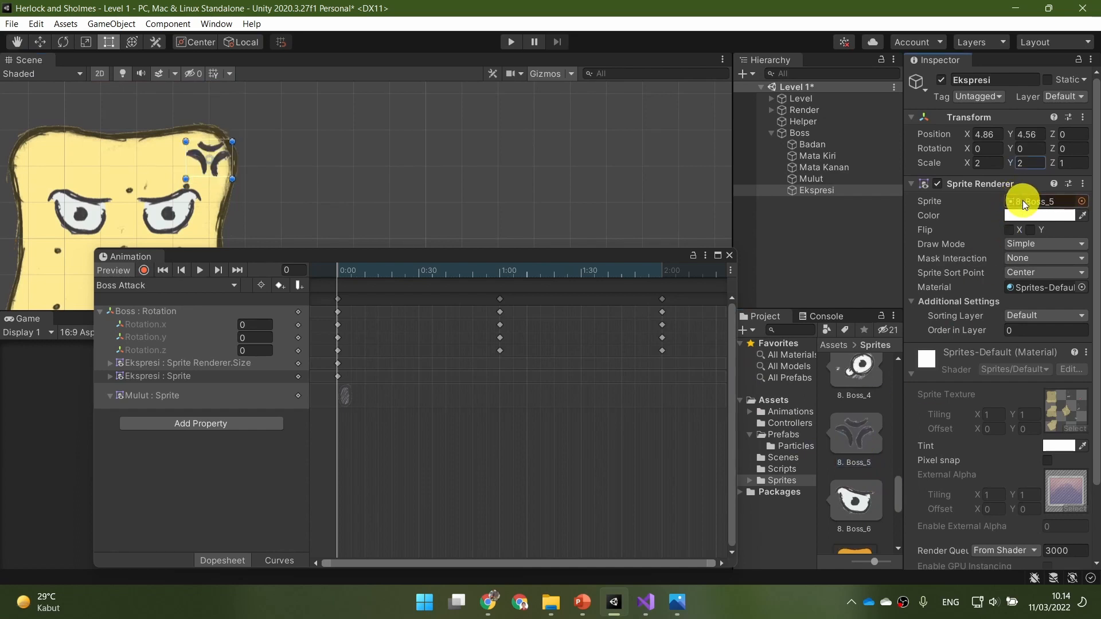
scroll(826, 453, up, 2)
drag(859, 472, 1030, 206)
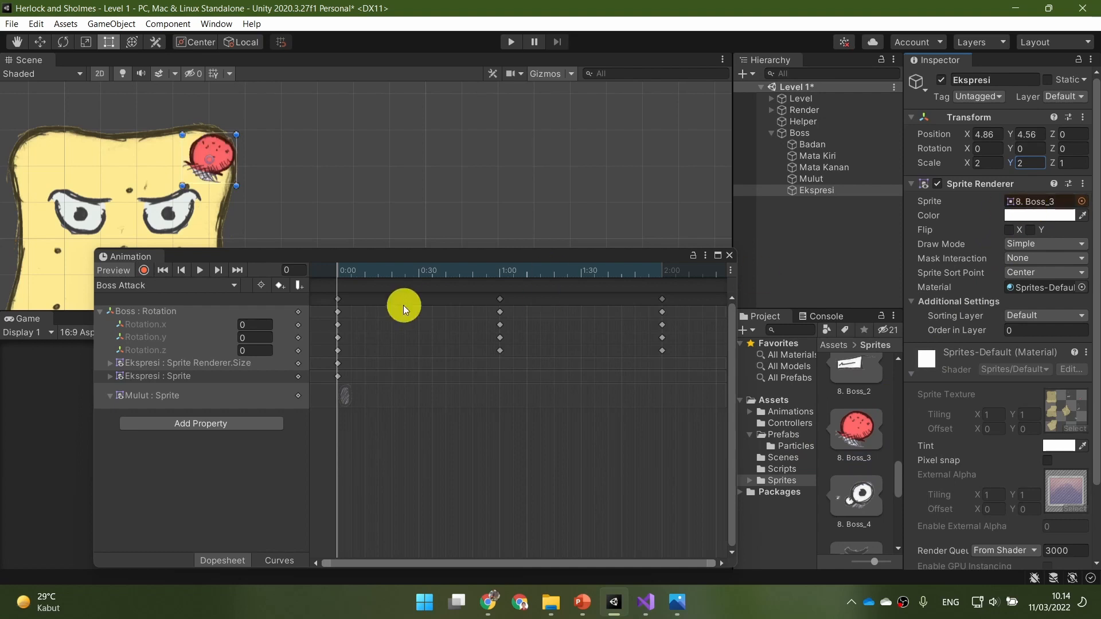
Expand the Ekspresi sprite track and preview the Boss Attack clip from frame 0
click(332, 271)
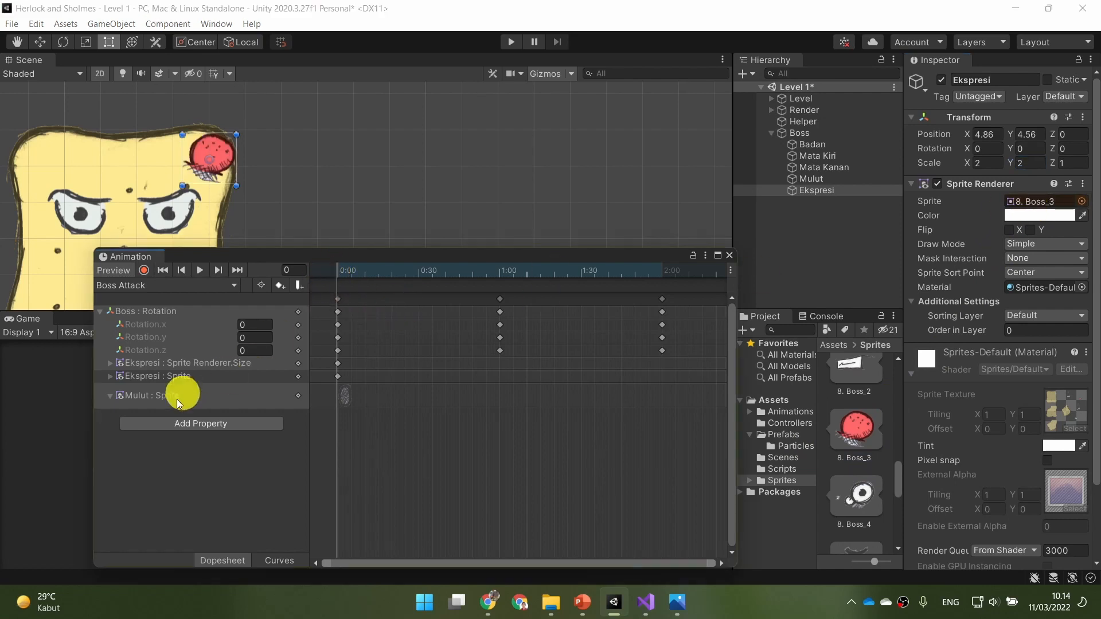
click(111, 378)
click(338, 270)
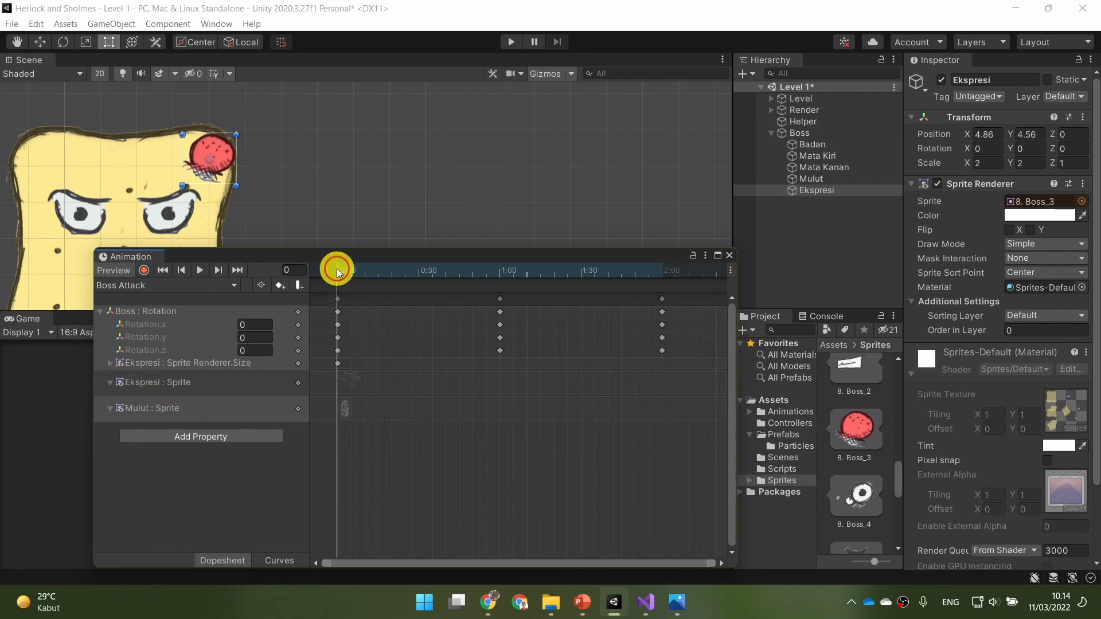
click(195, 273)
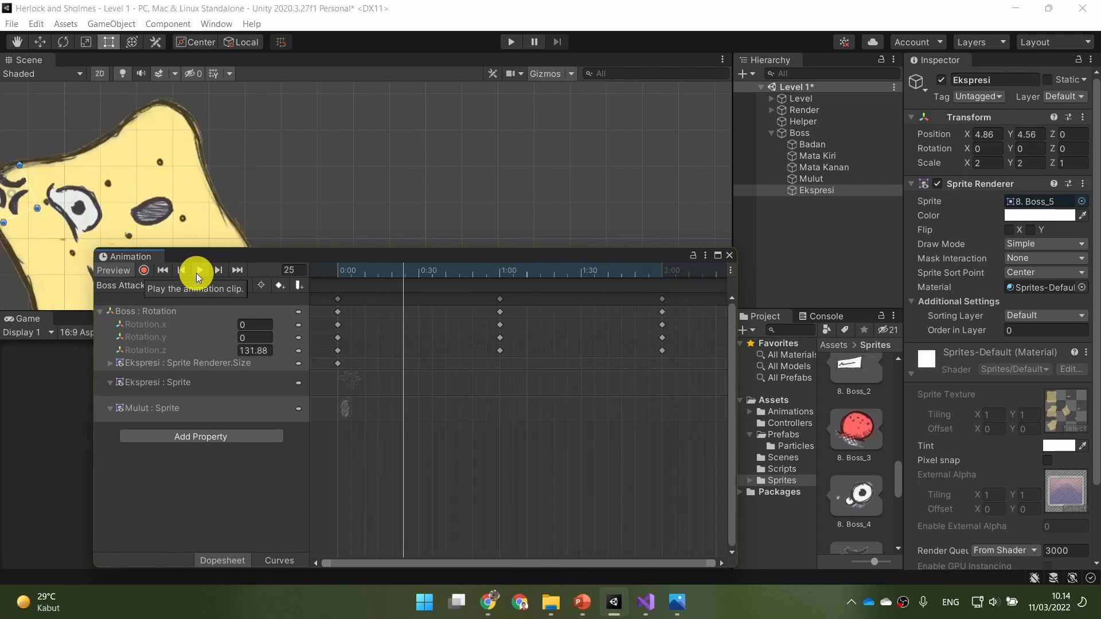
click(196, 273)
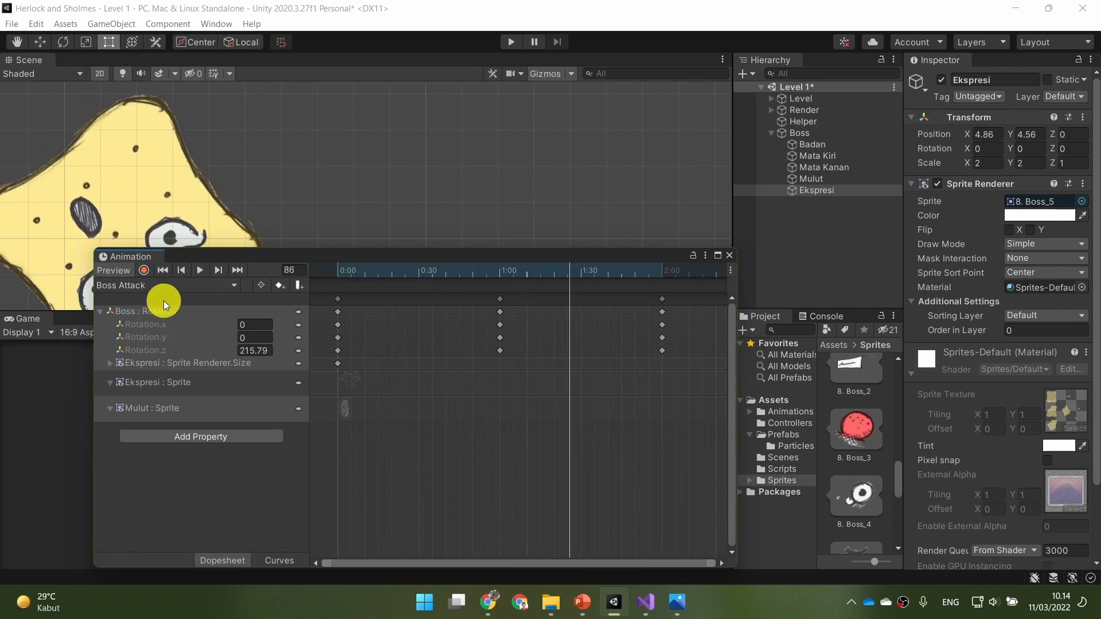
Switch to the Boss Idle clip and preview it
click(172, 284)
click(169, 312)
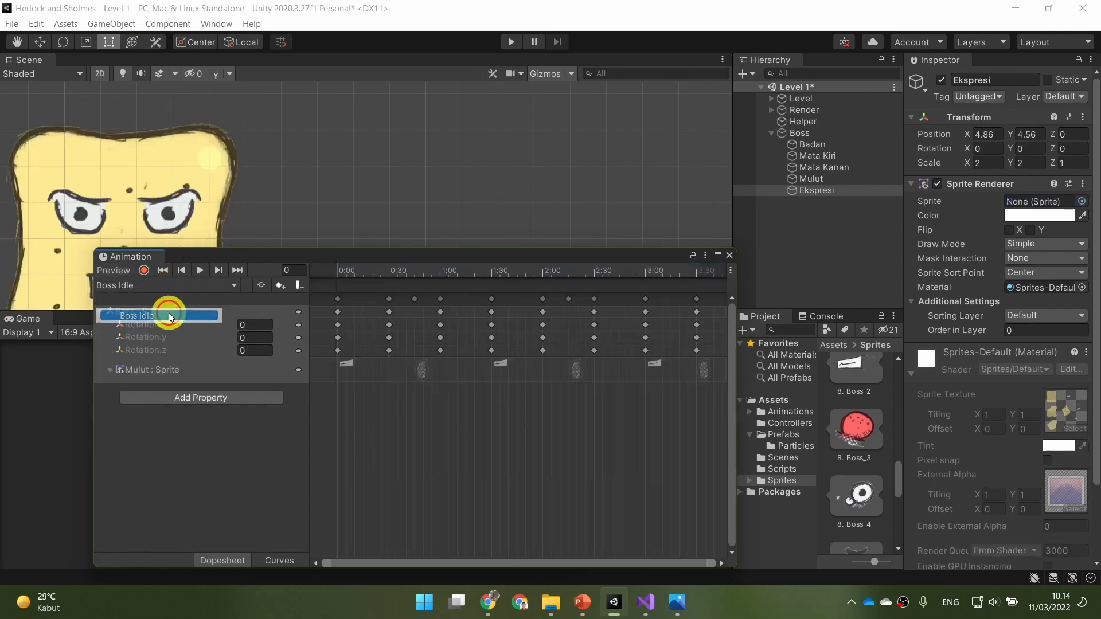
click(199, 276)
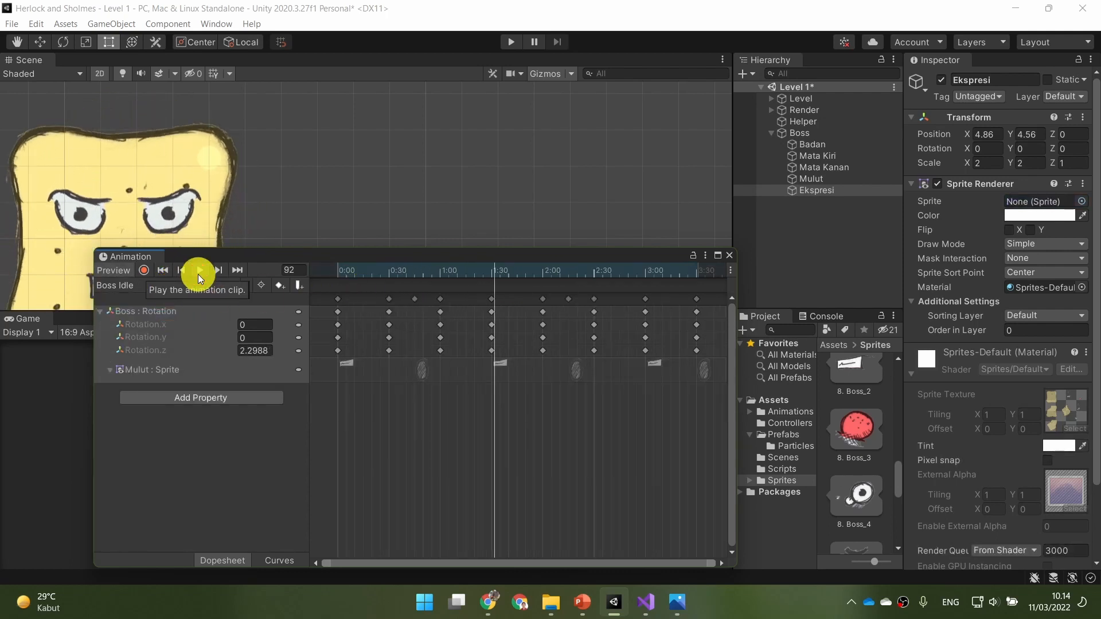
click(199, 274)
Return to the Boss Attack clip, preview it and examine the Ekspresi sprite renderer size values at frame 0
click(170, 286)
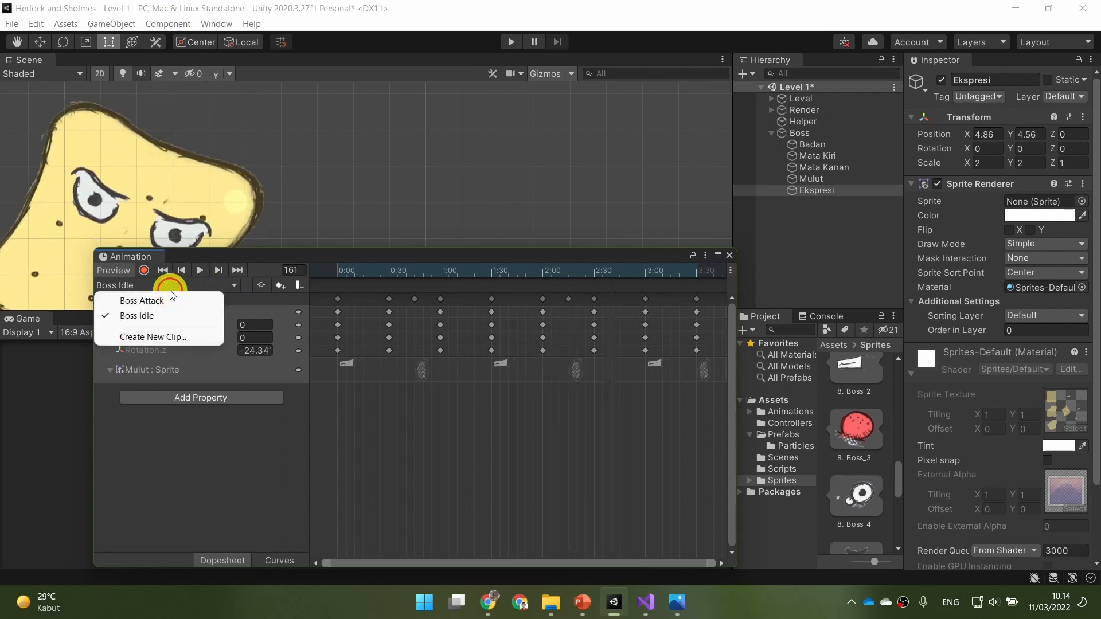
click(172, 301)
click(202, 271)
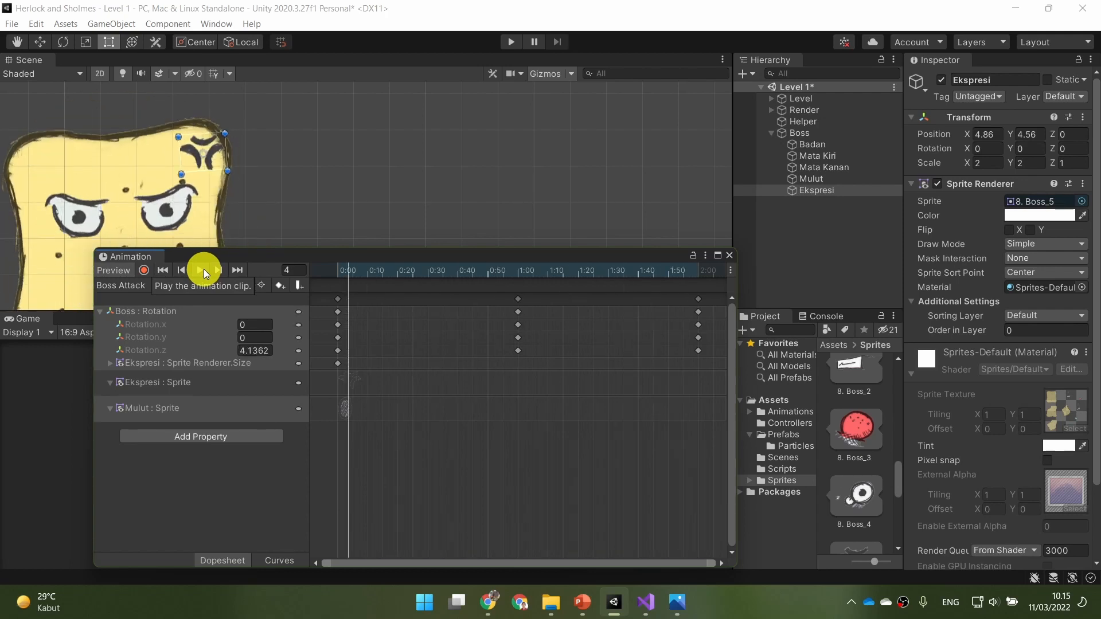
click(204, 270)
drag(348, 270, 338, 273)
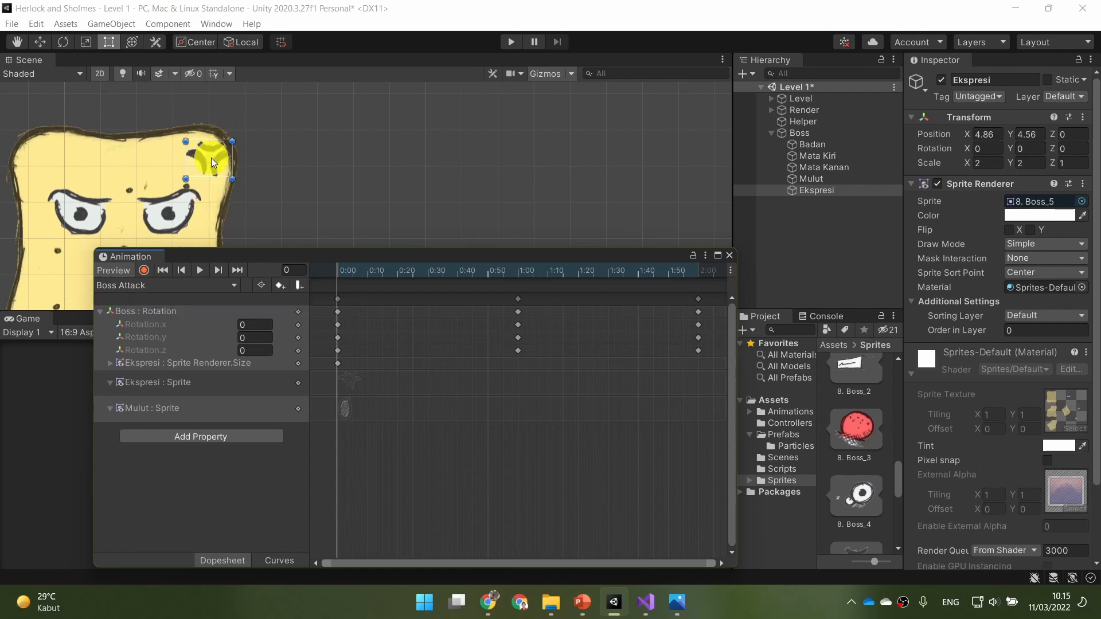
click(109, 365)
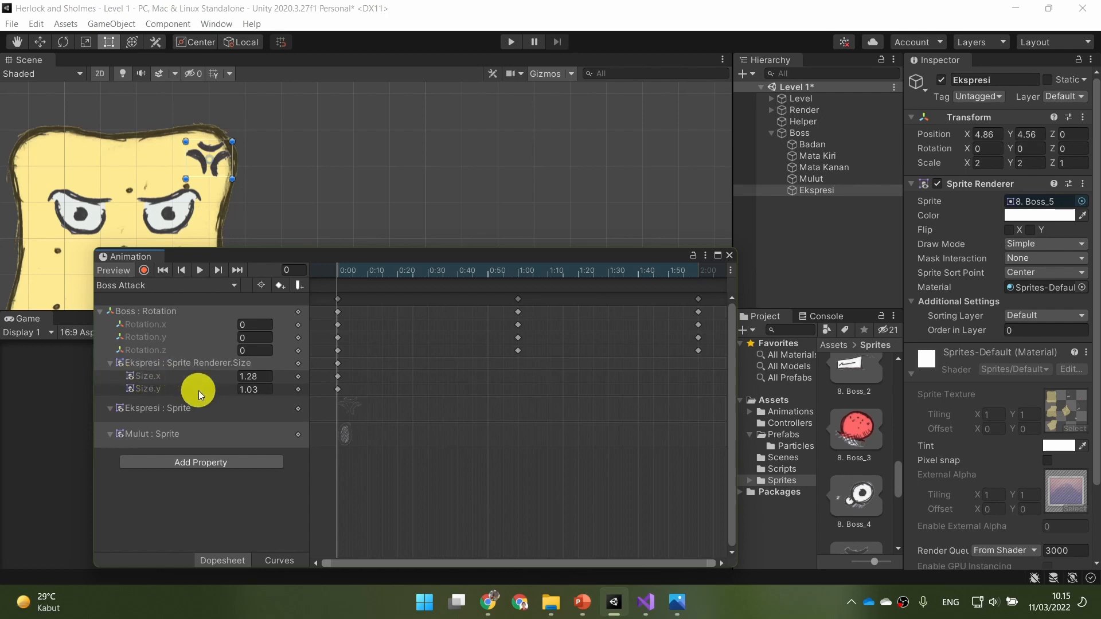
Delete the Ekspresi sprite renderer size keyframes from the Boss Attack clip
mouse_move(342, 272)
mouse_down()
mouse_move(432, 272)
mouse_move(325, 282)
mouse_up()
click(337, 363)
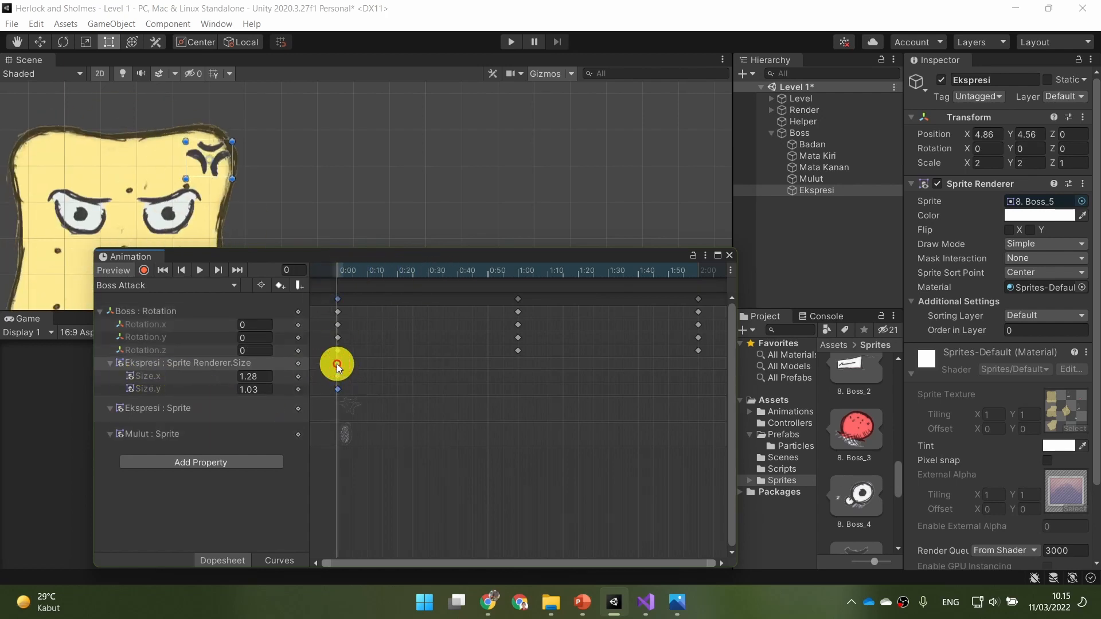
key(Delete)
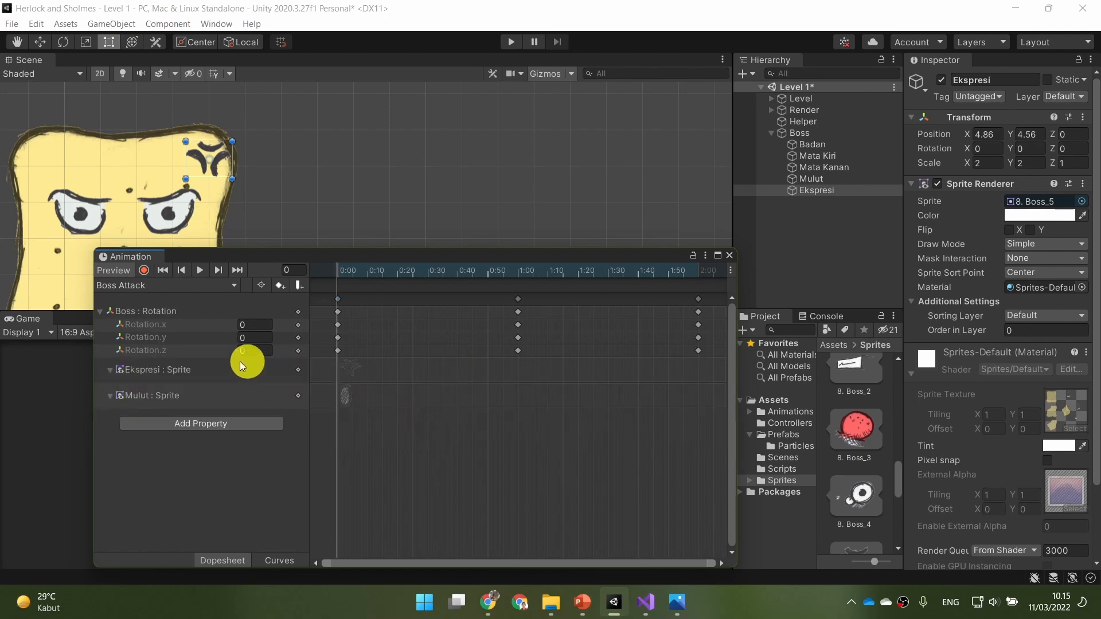
Switch to PowerPoint and review the Animation: Attack slide and the Idle animation exercise slide
click(582, 602)
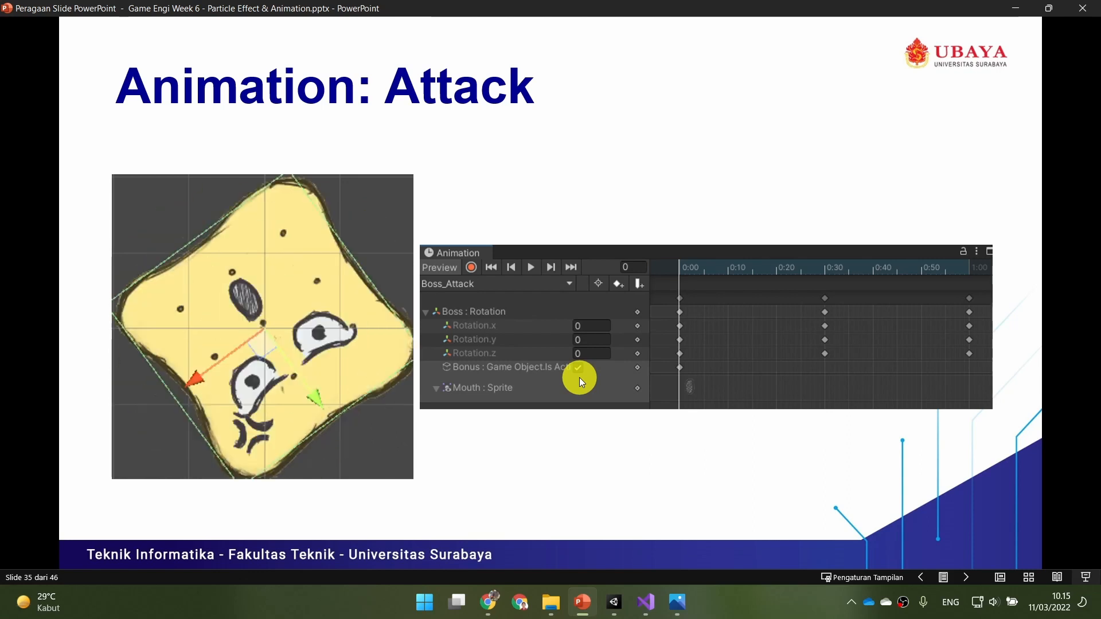
key(Left)
key(Left)
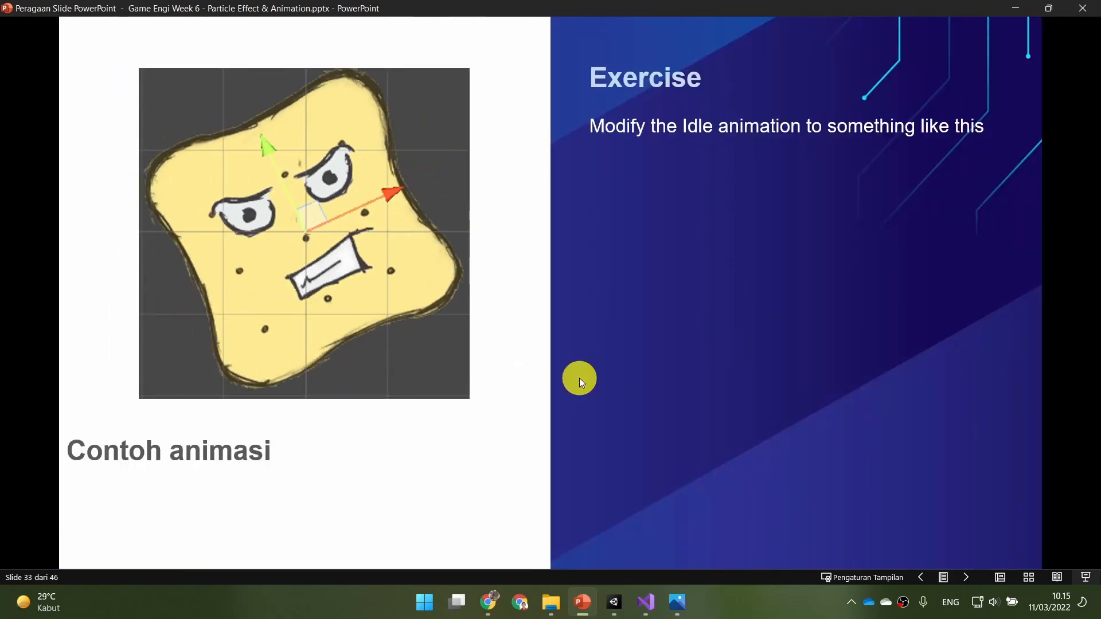
key(Right)
key(Right)
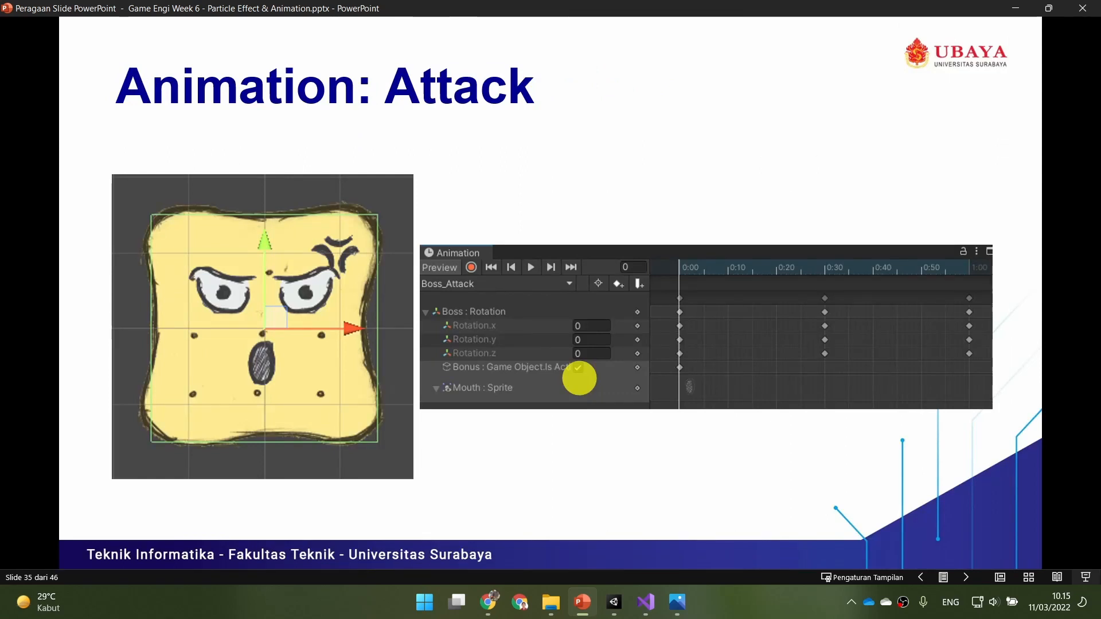
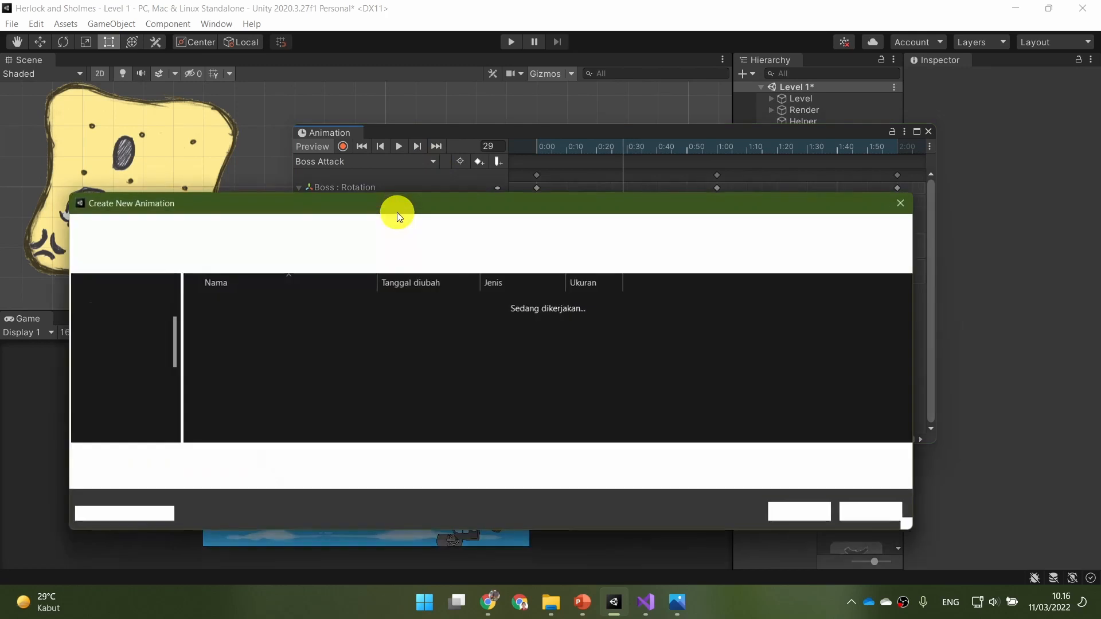
Save the new animation clip as Boss HIt in the Boss Level 1 animations folder
text(Boss HIt)
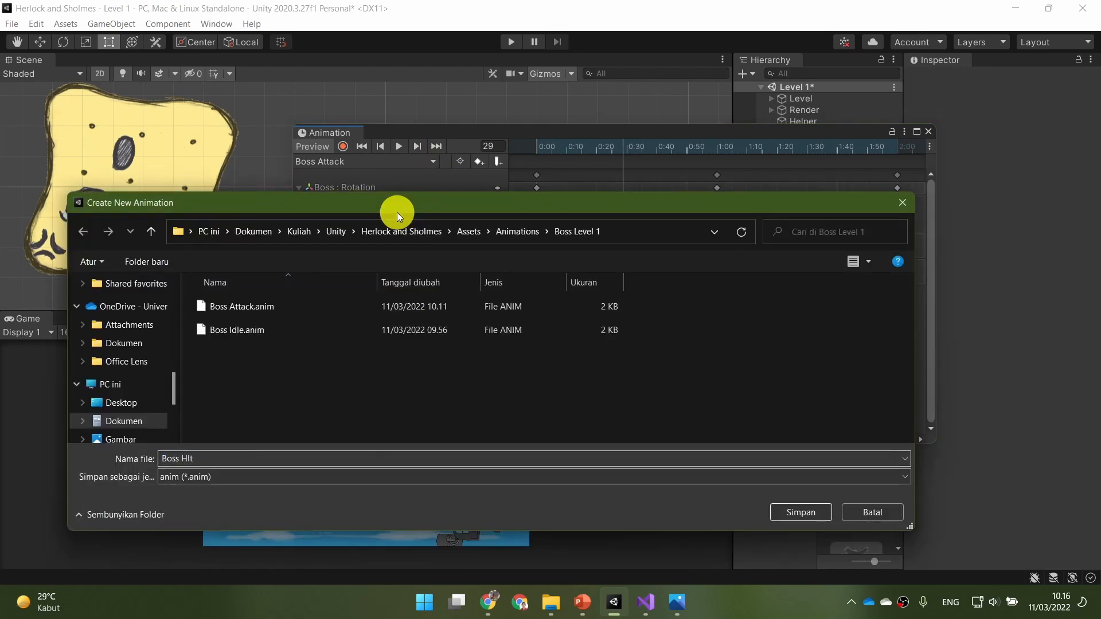
key(Return)
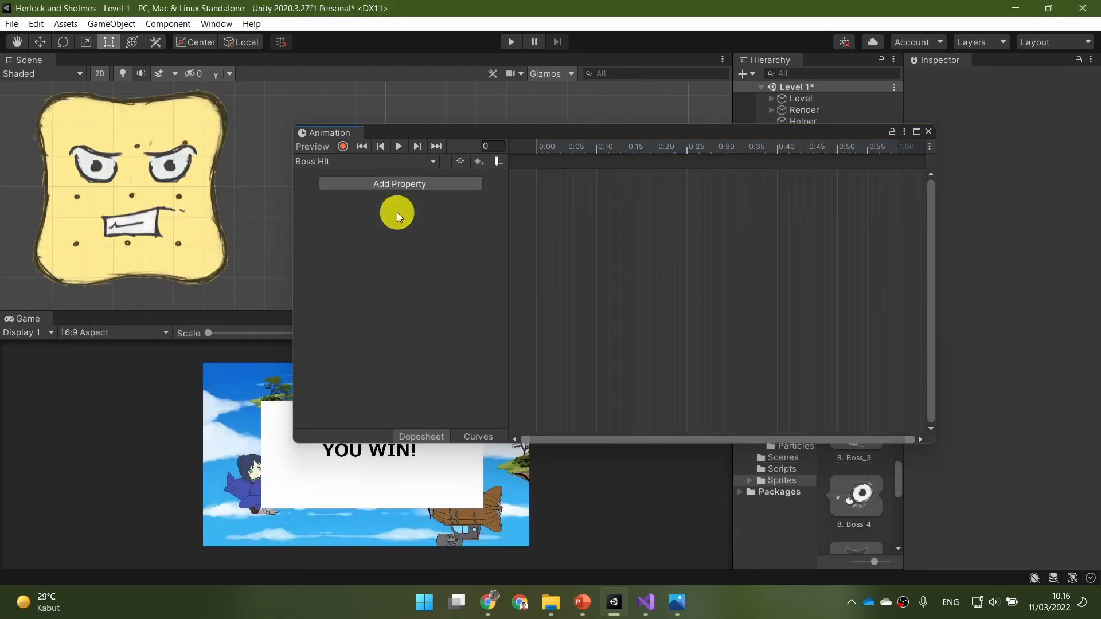
drag(494, 128, 456, 110)
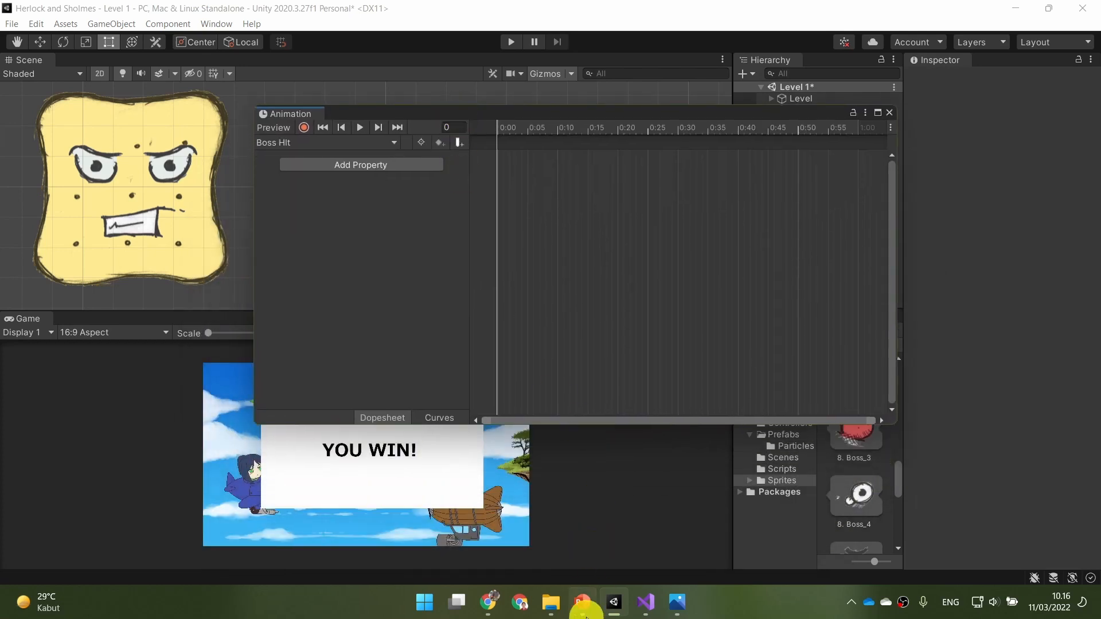
Switch to PowerPoint to study the Animation: Hit slide, and return to Unity
click(583, 607)
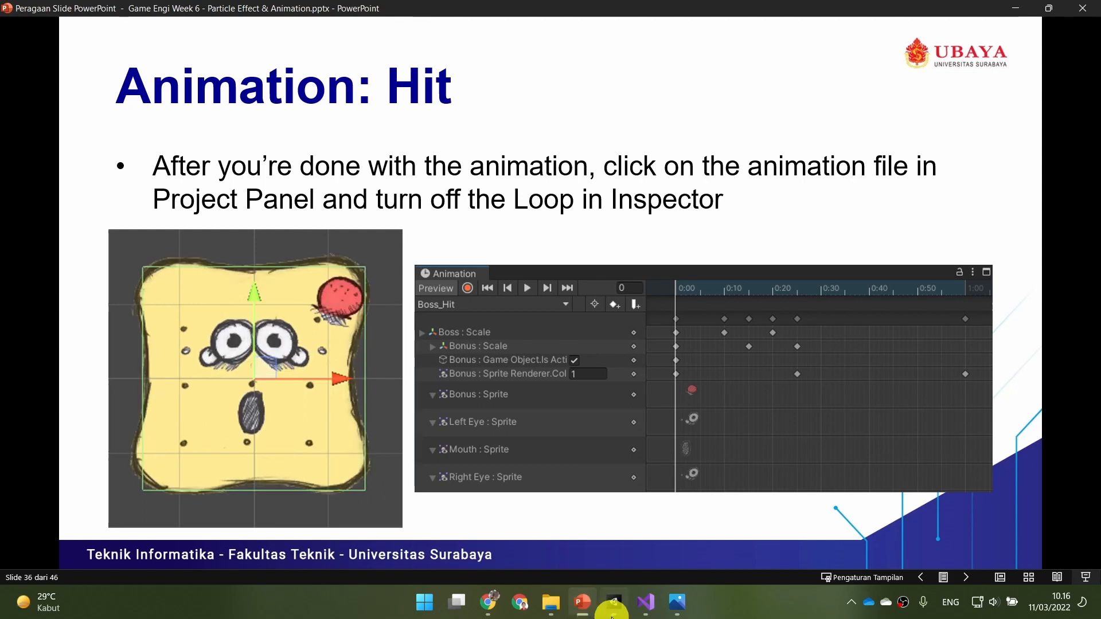
mouse_move(614, 616)
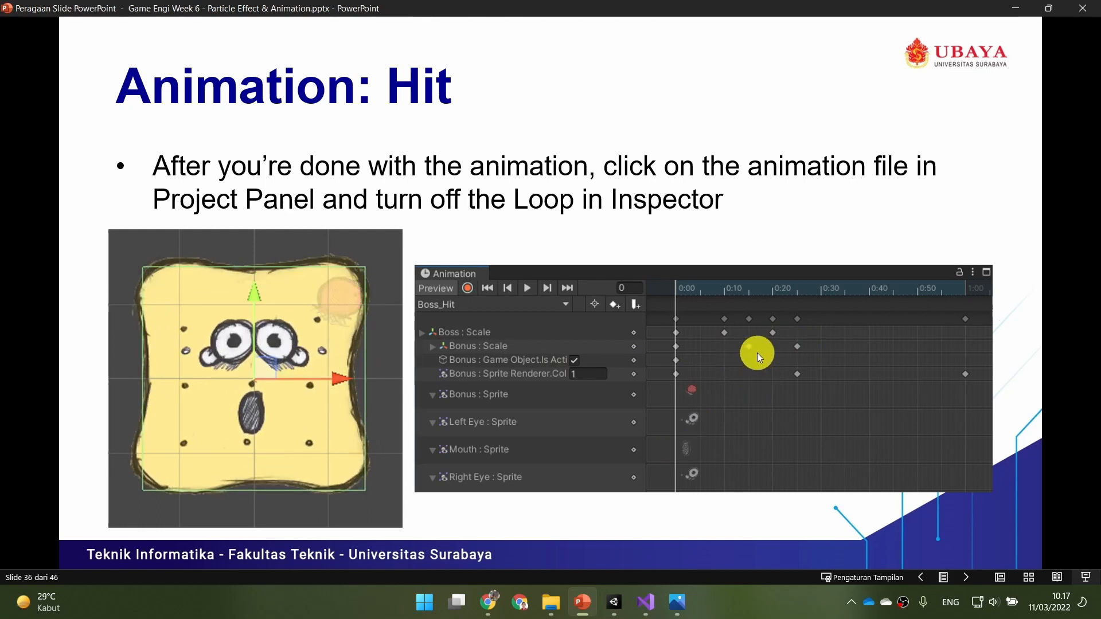
click(612, 601)
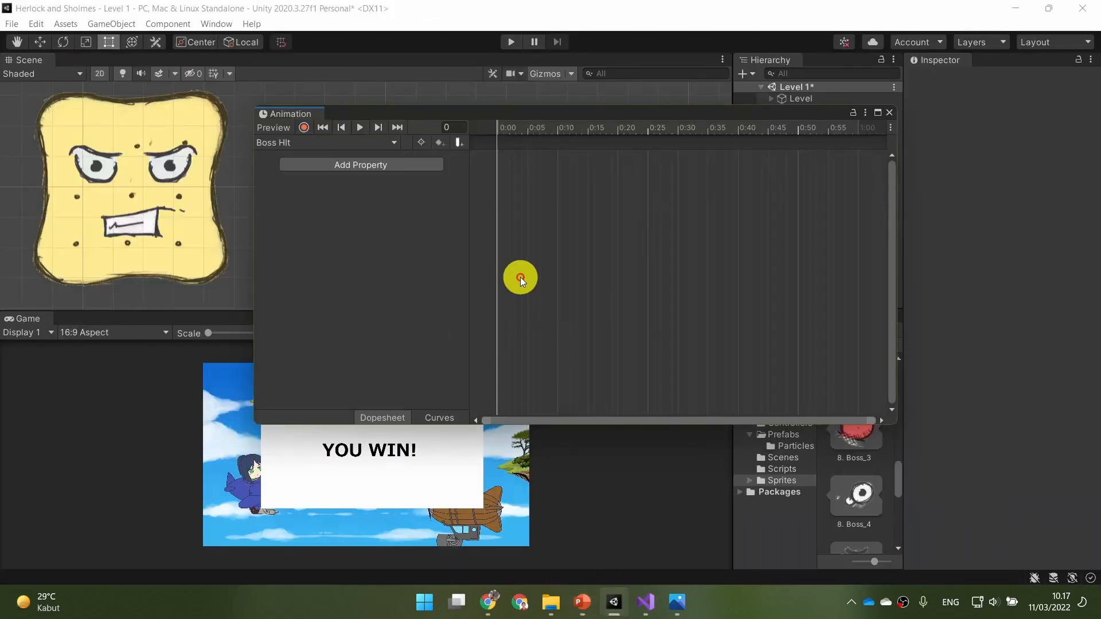
Start recording Boss HIt, key the 8. Boss_4 sprite on Mata Kiri and Mata Kanan at frame 0, and expand both tracks
drag(453, 119, 296, 203)
click(145, 214)
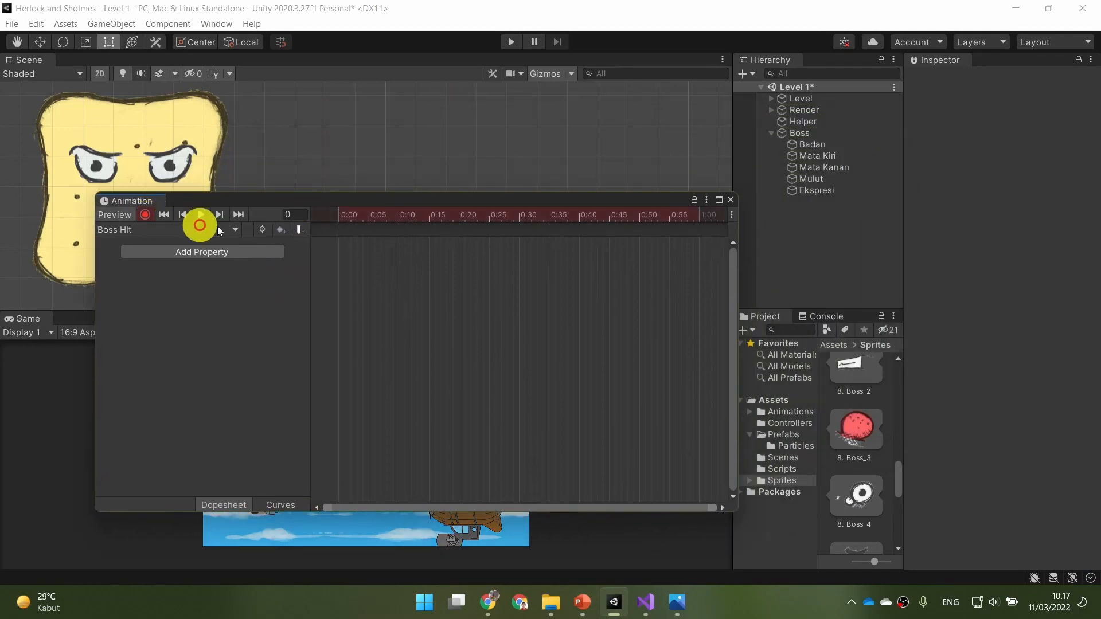
click(846, 159)
ctrl+click(849, 169)
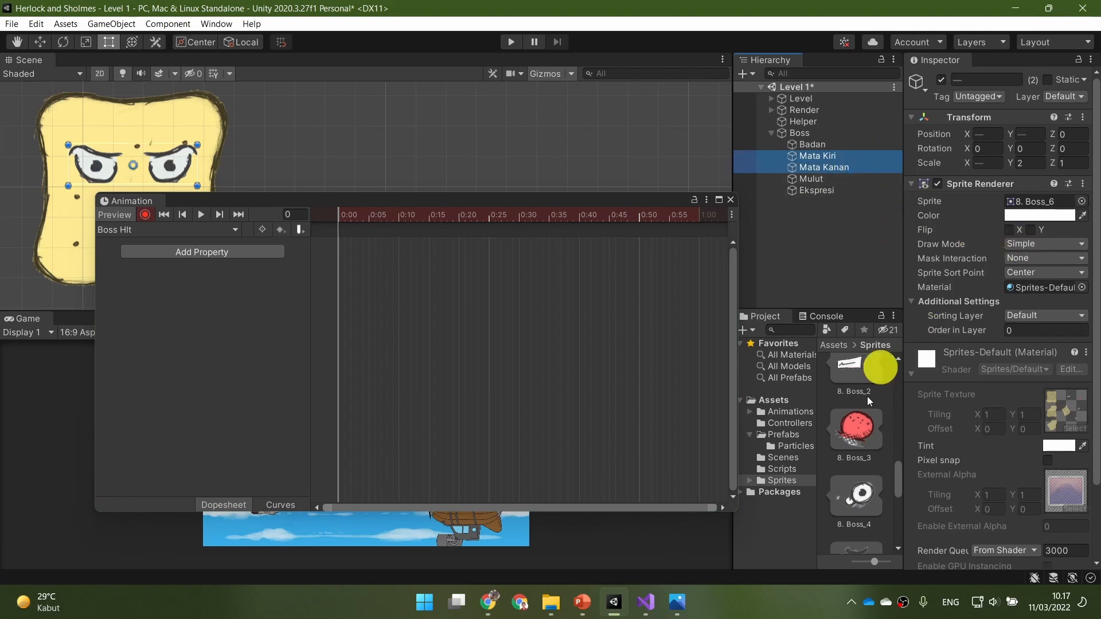
drag(863, 500, 1029, 204)
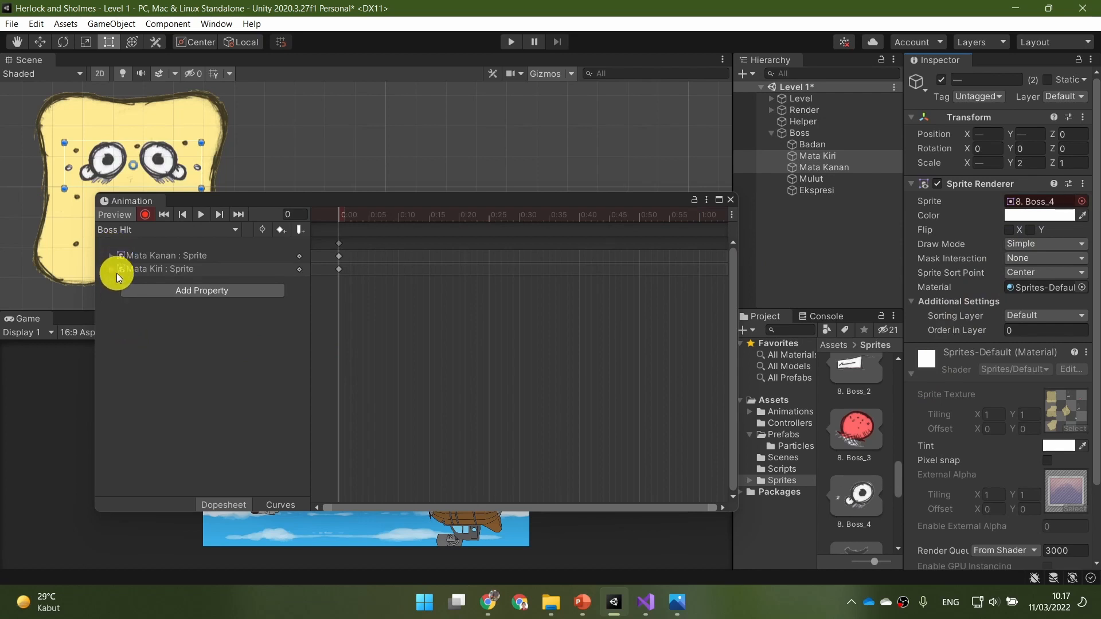
click(111, 257)
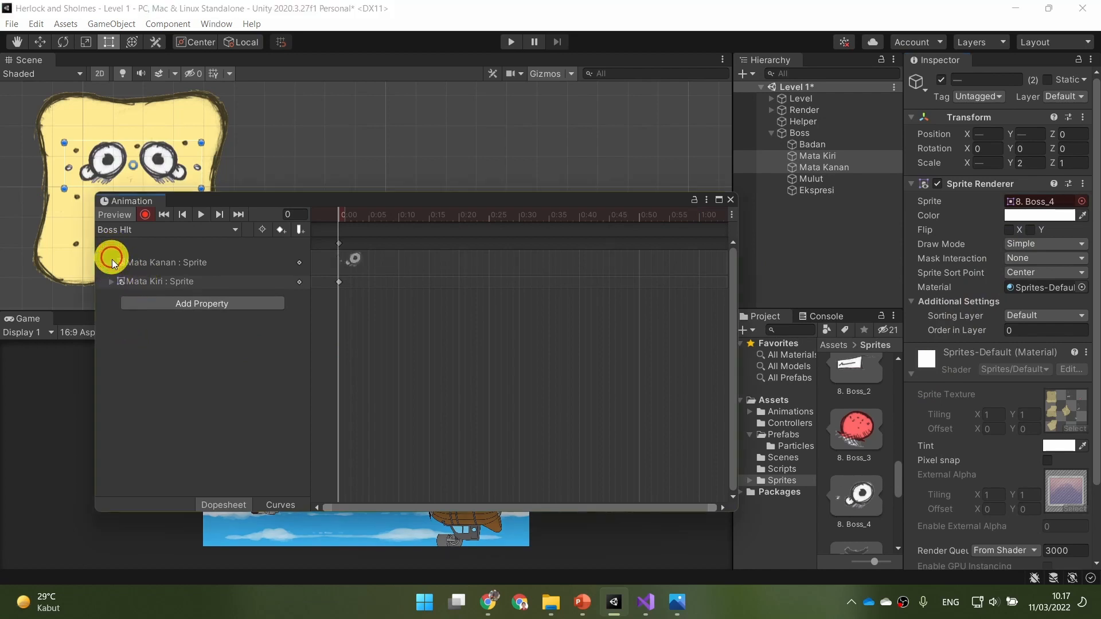
click(111, 285)
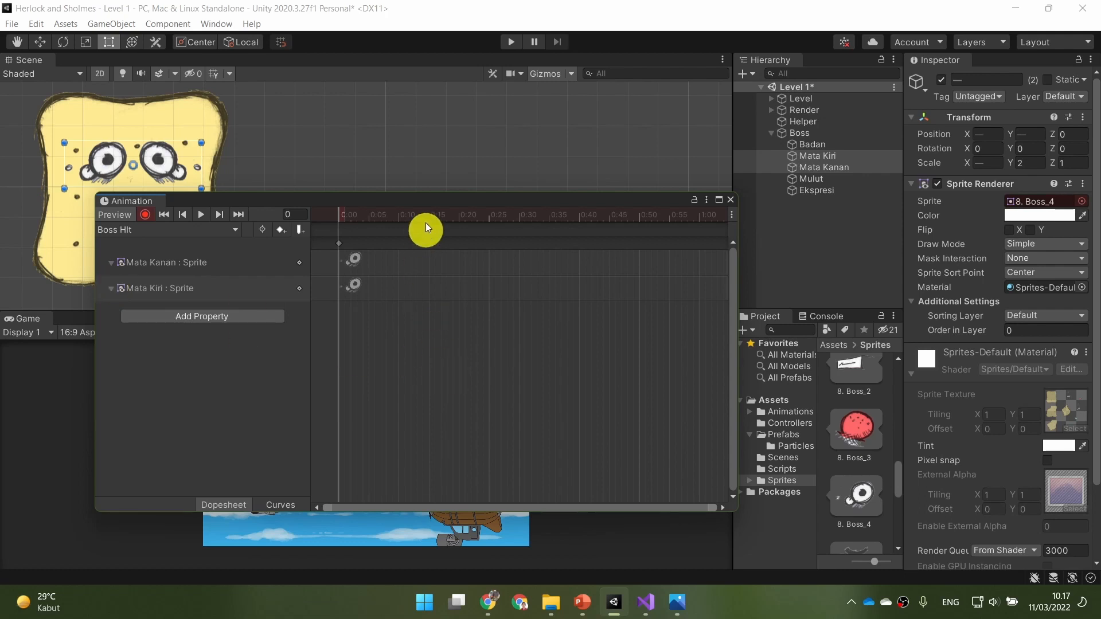
Key the 8. Boss_1 sprite on Mulut at frame 0 of Boss HIt
drag(432, 206, 467, 178)
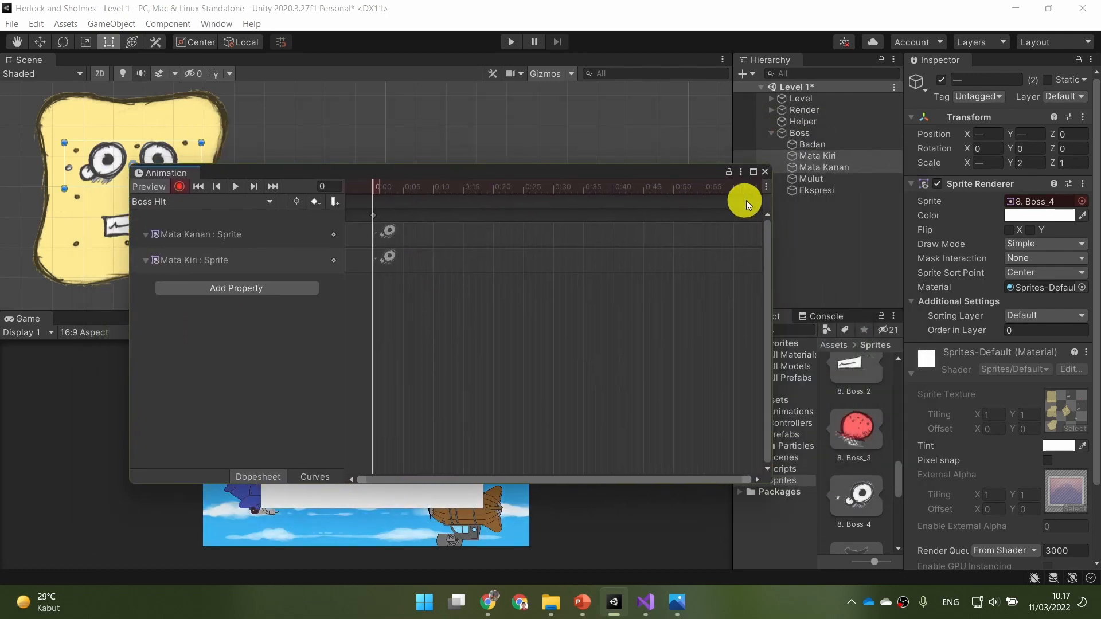
click(846, 179)
scroll(866, 453, up, 3)
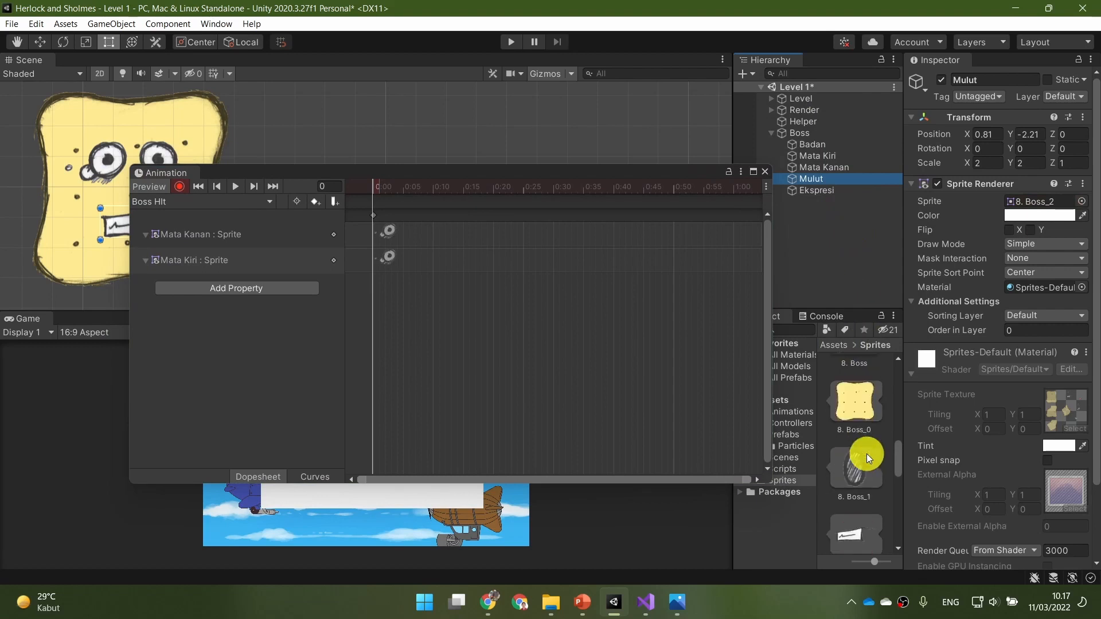
drag(867, 453, 1007, 210)
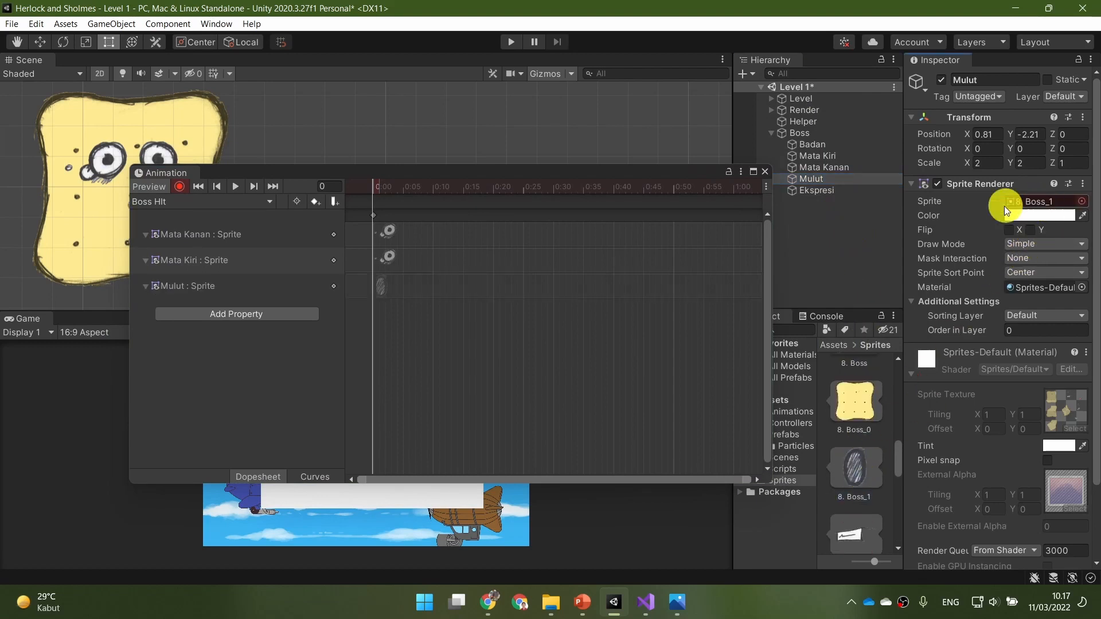
Key the 8. Boss_3 sprite on Ekspresi at frame 0 of Boss HIt
drag(442, 175, 427, 217)
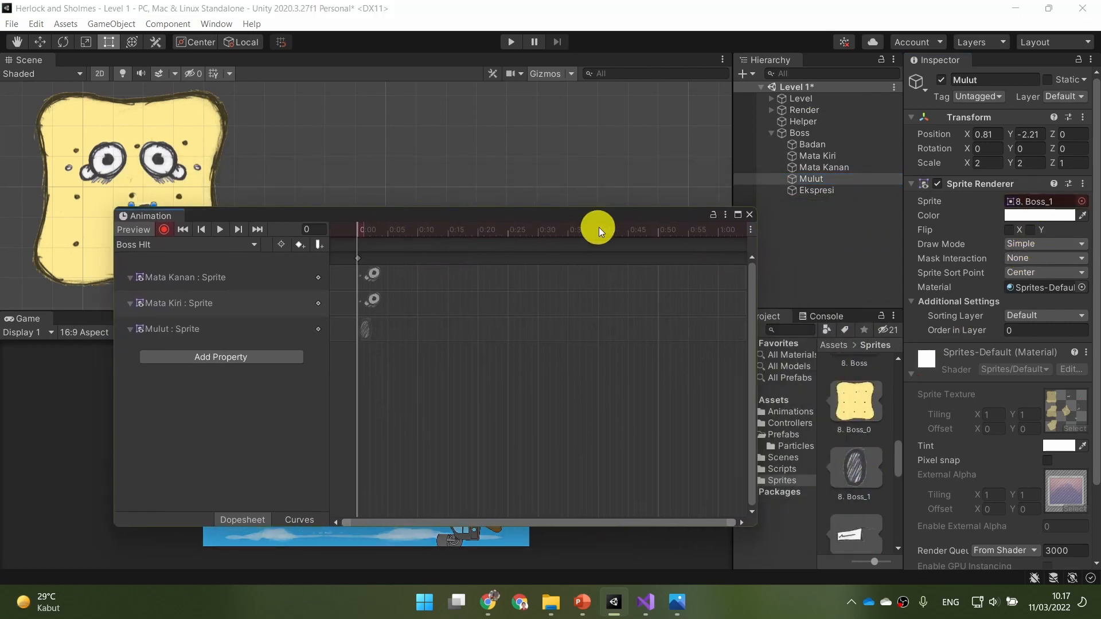
click(843, 189)
scroll(866, 432, up, 3)
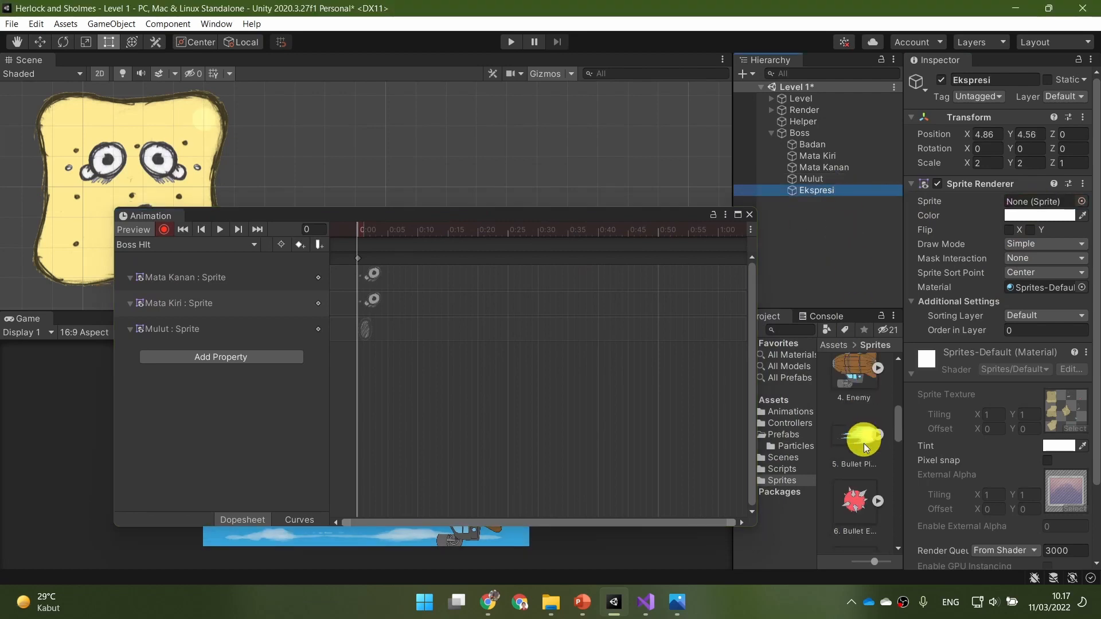
scroll(848, 488, down, 4)
drag(853, 483, 1028, 203)
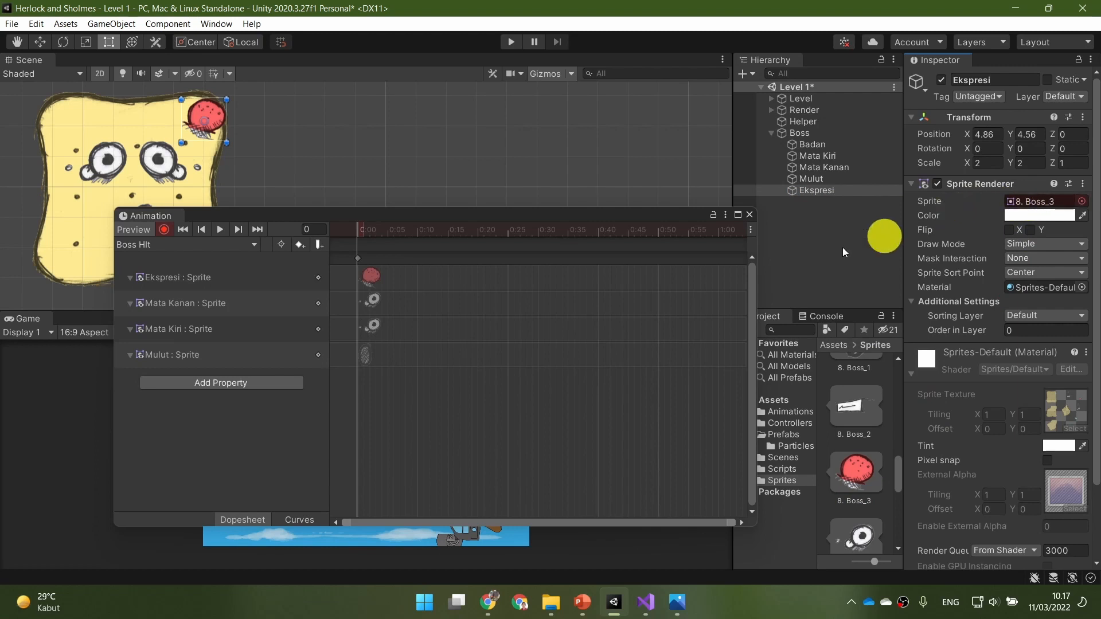
Collapse the Ekspresi, Mata Kanan, Mata Kiri and Mulut sprite tracks in the Boss HIt clip
mouse_move(586, 604)
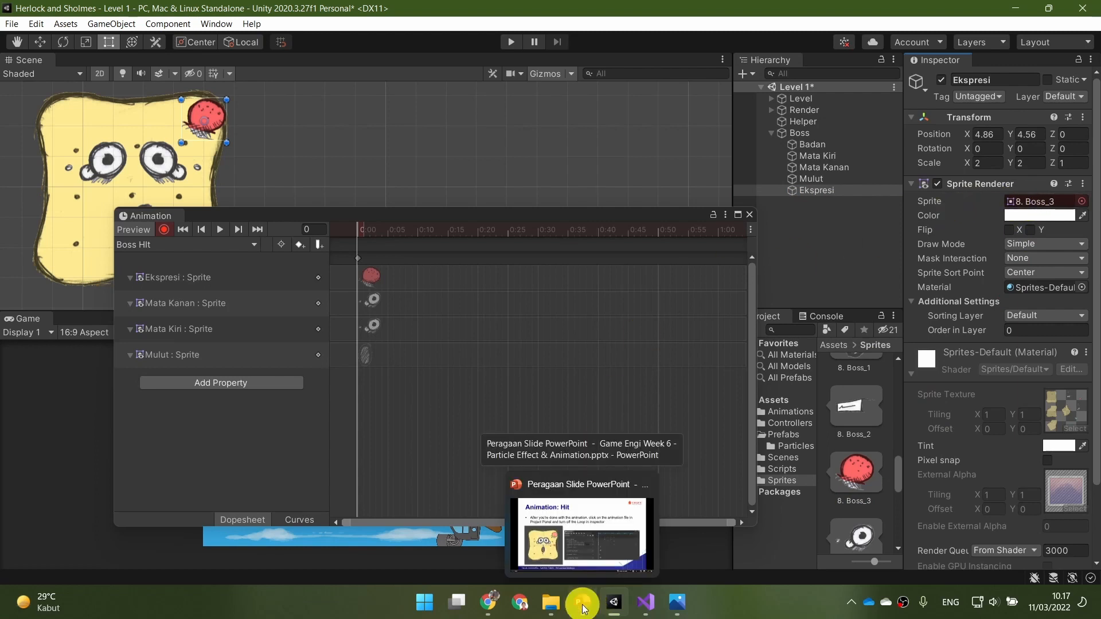
click(131, 277)
click(131, 284)
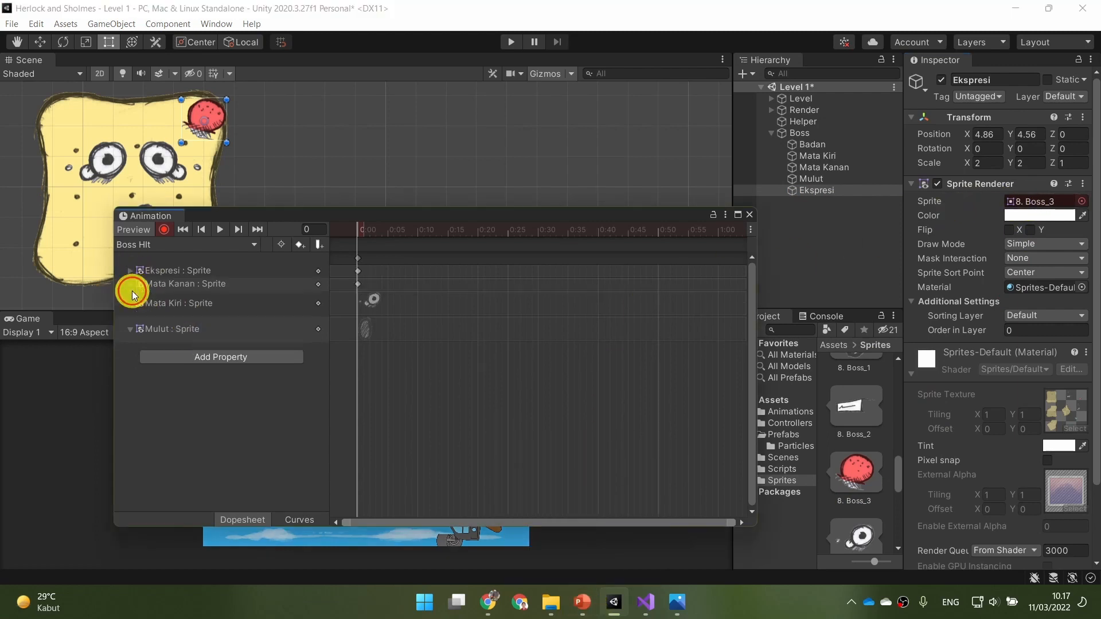
click(130, 297)
click(131, 316)
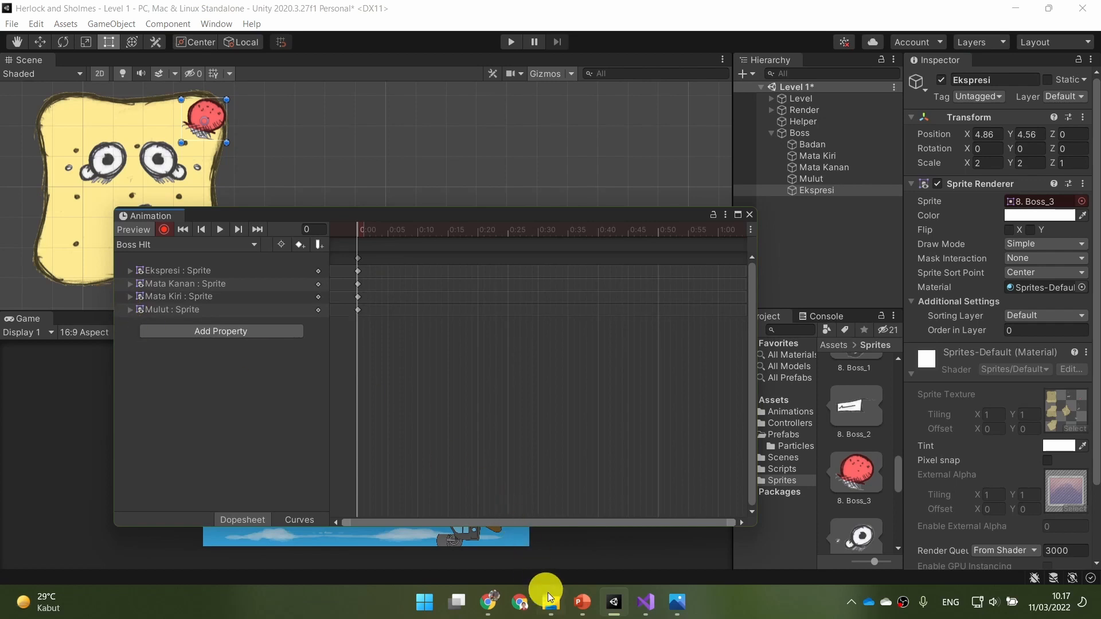
Compare the Boss HIt clip with the scale and color keyframe timings on the Animation: Hit slide in PowerPoint
click(587, 611)
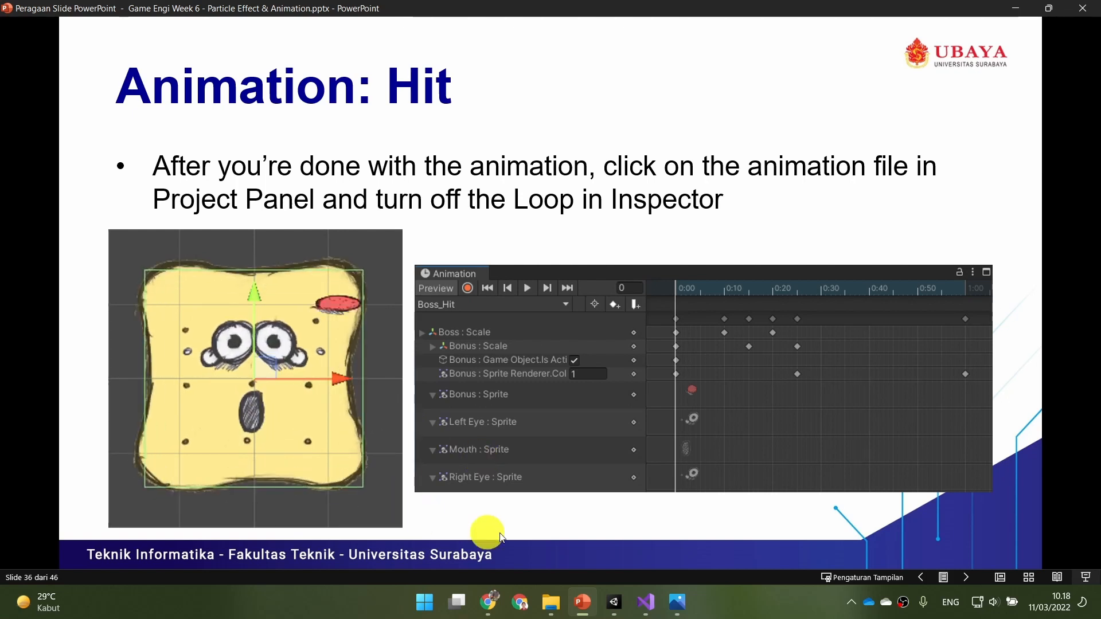
click(617, 609)
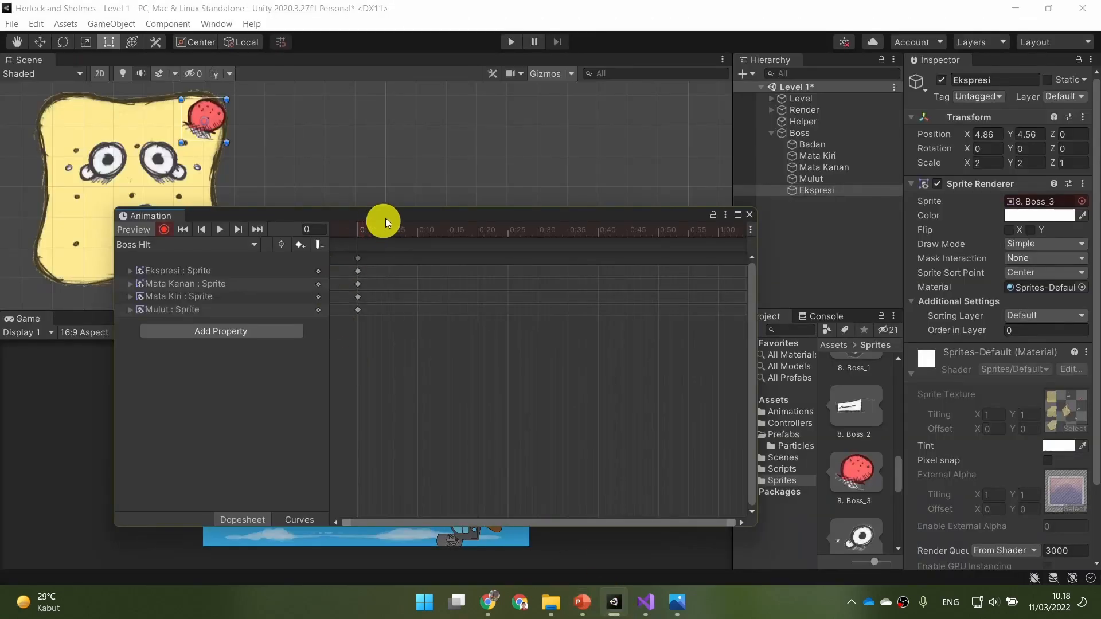
drag(385, 218, 547, 138)
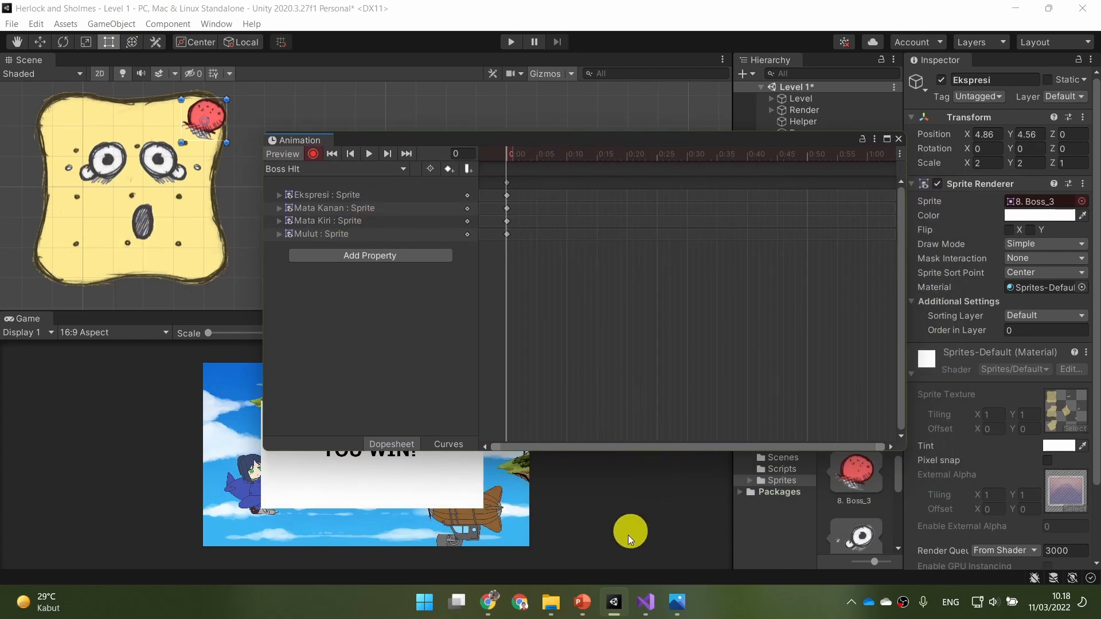
click(583, 604)
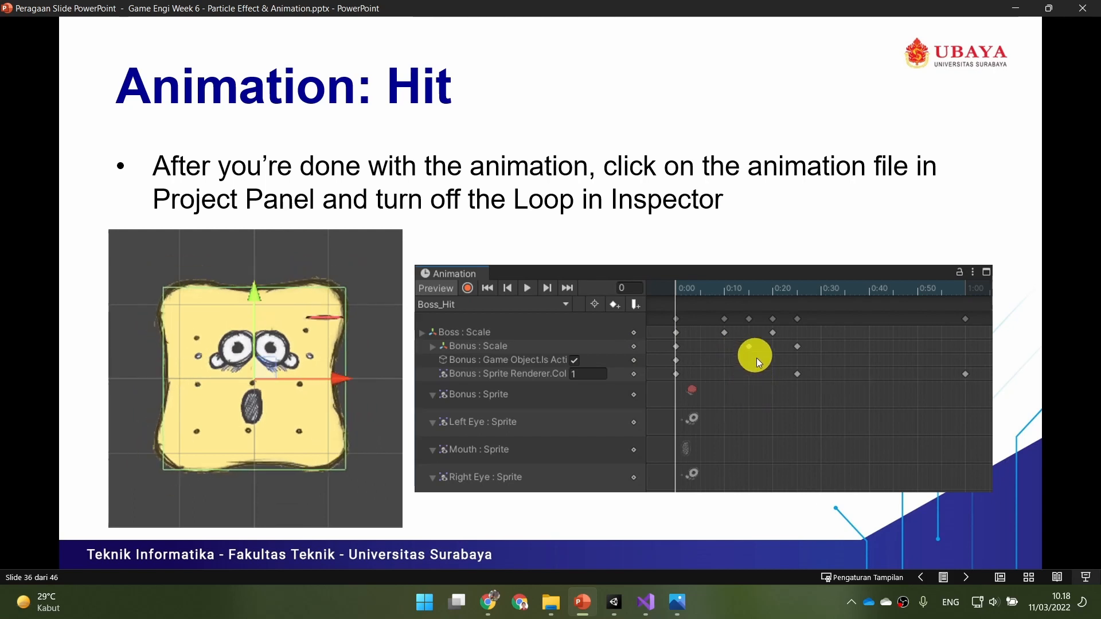
click(614, 602)
Key the Boss scale at 0.25 on X and Y at frame 15 of Boss HIt, and play the clip back
drag(600, 156, 598, 156)
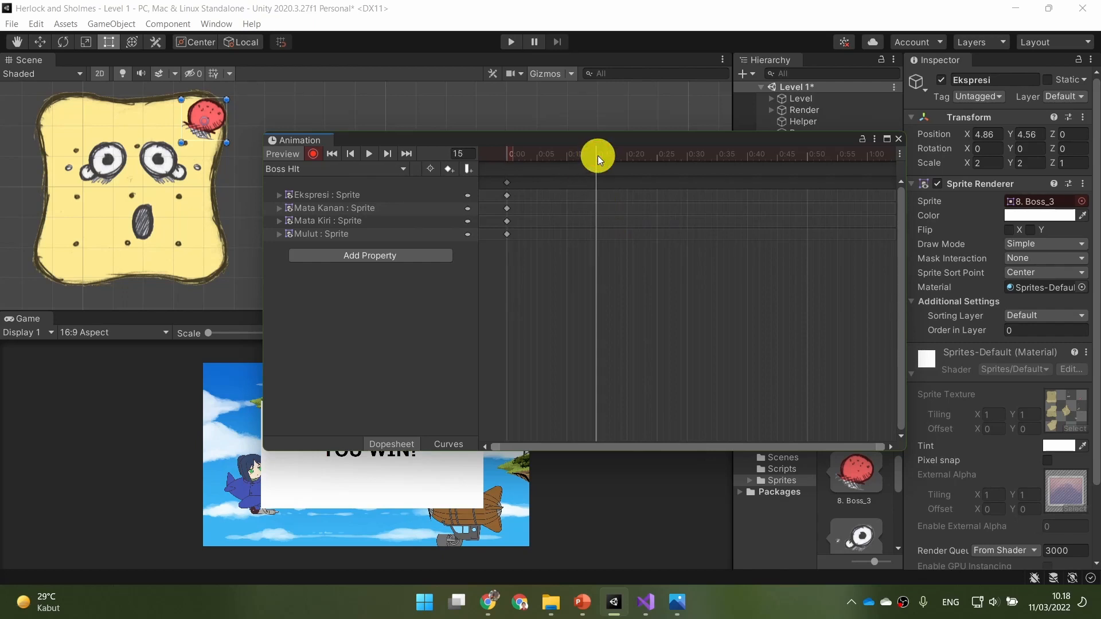
drag(658, 145, 643, 229)
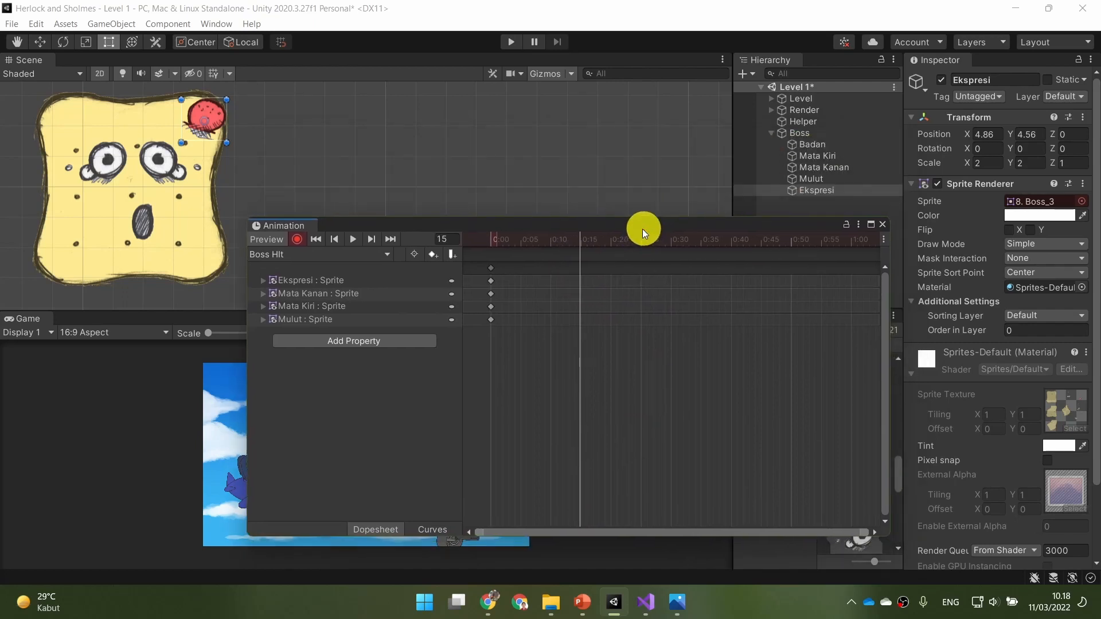
click(587, 606)
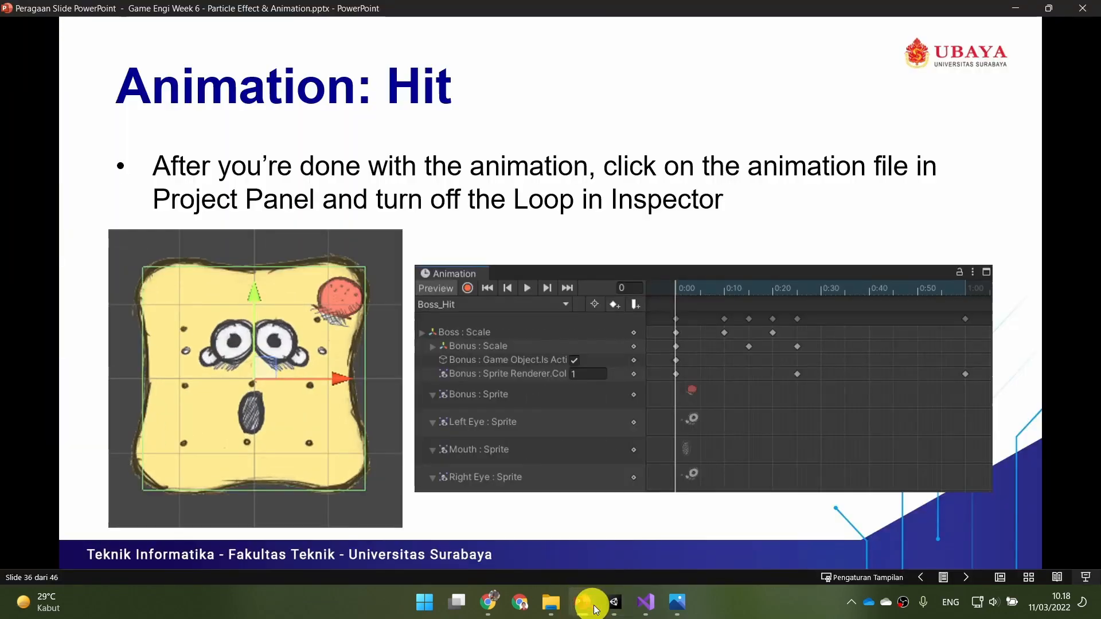
click(615, 609)
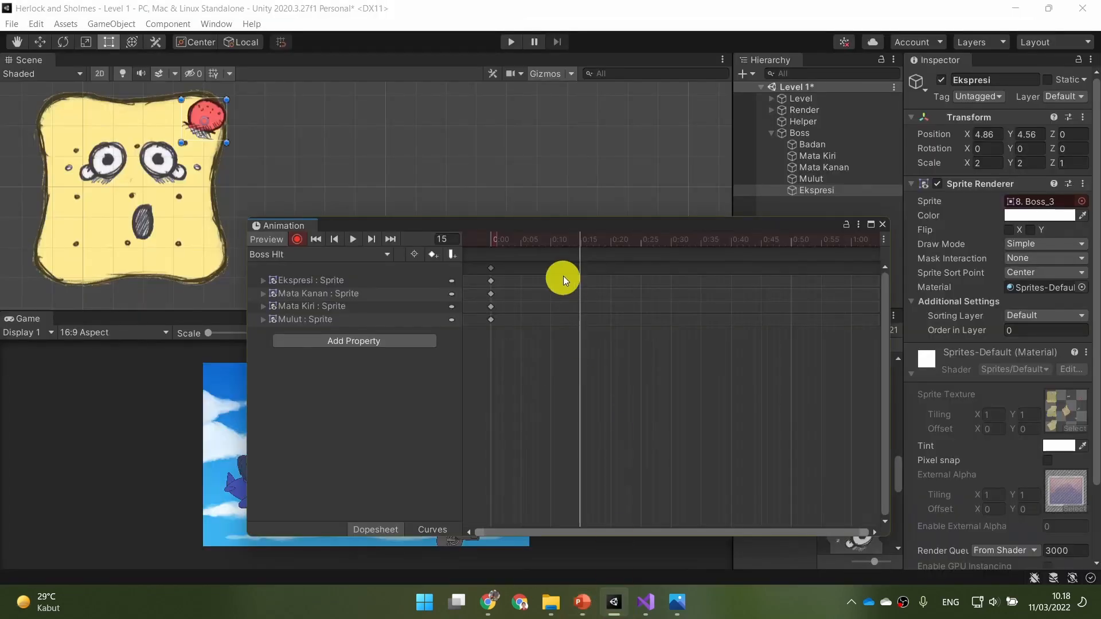
click(836, 134)
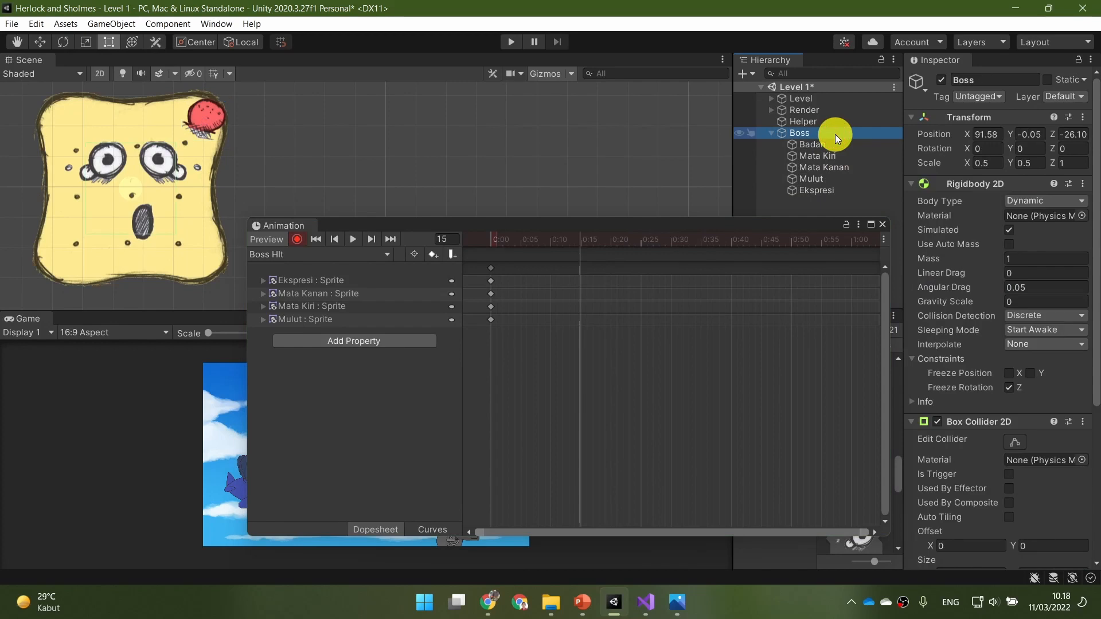
click(988, 163)
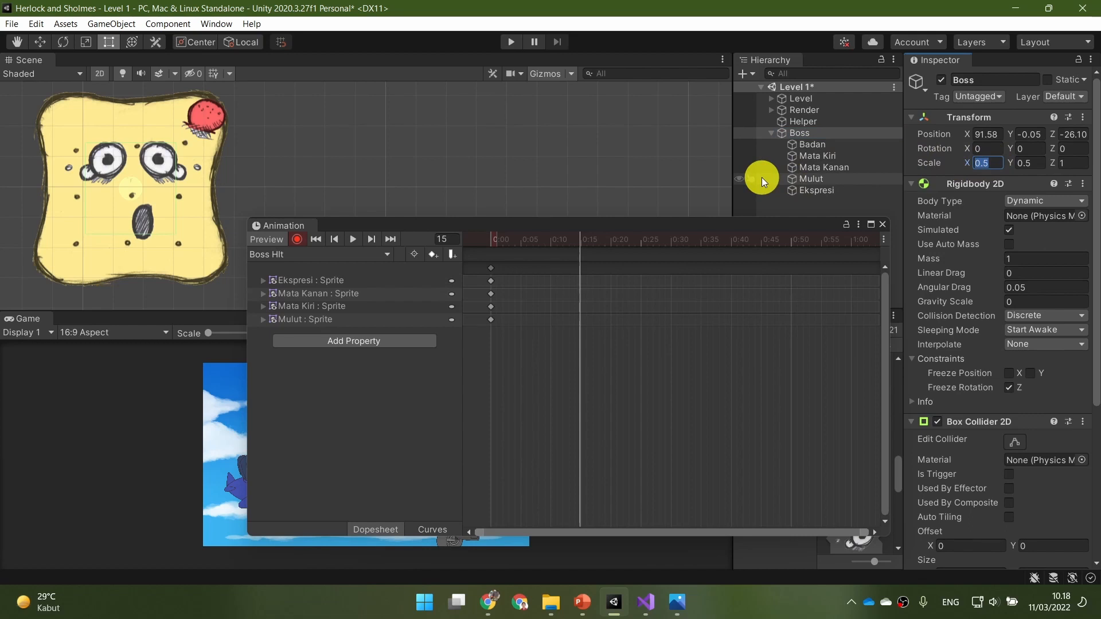
text(0.25)
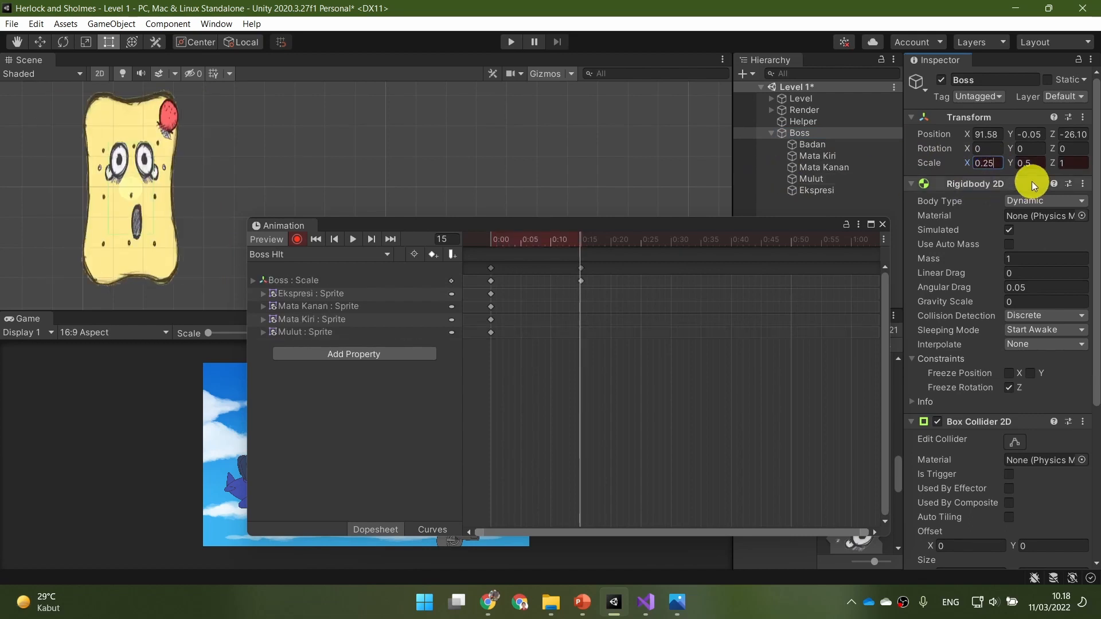
click(1032, 162)
text(0.25)
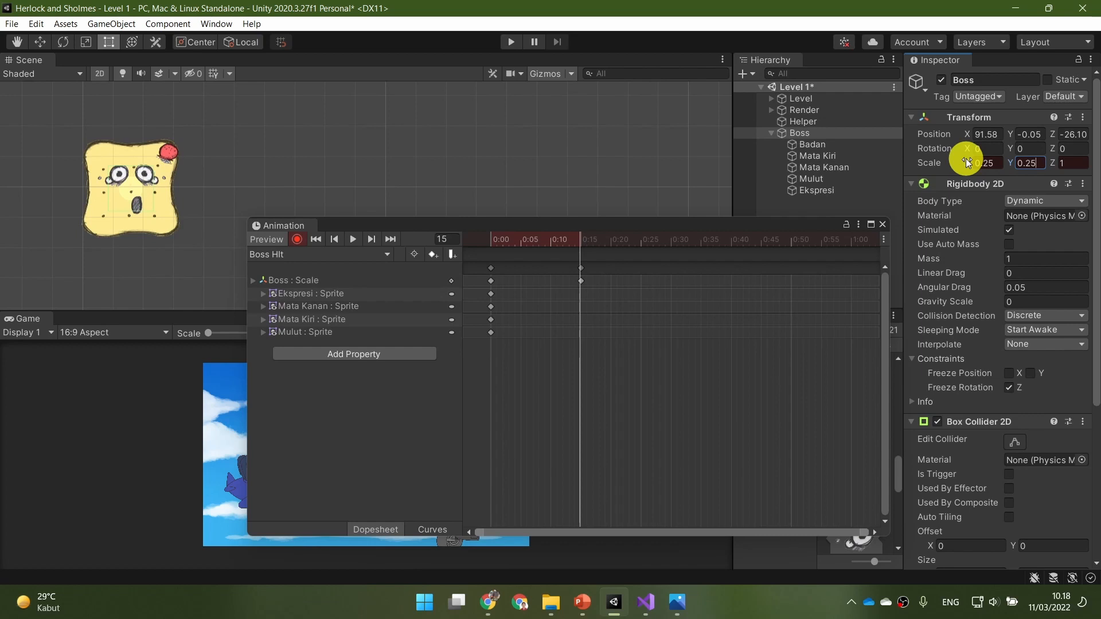
click(353, 239)
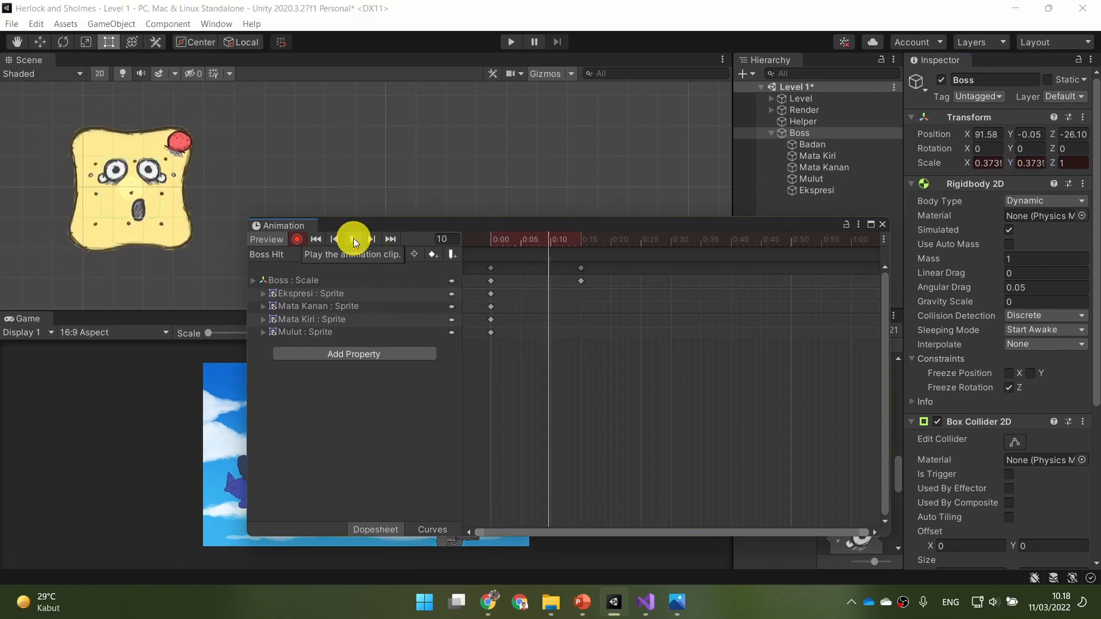
click(353, 239)
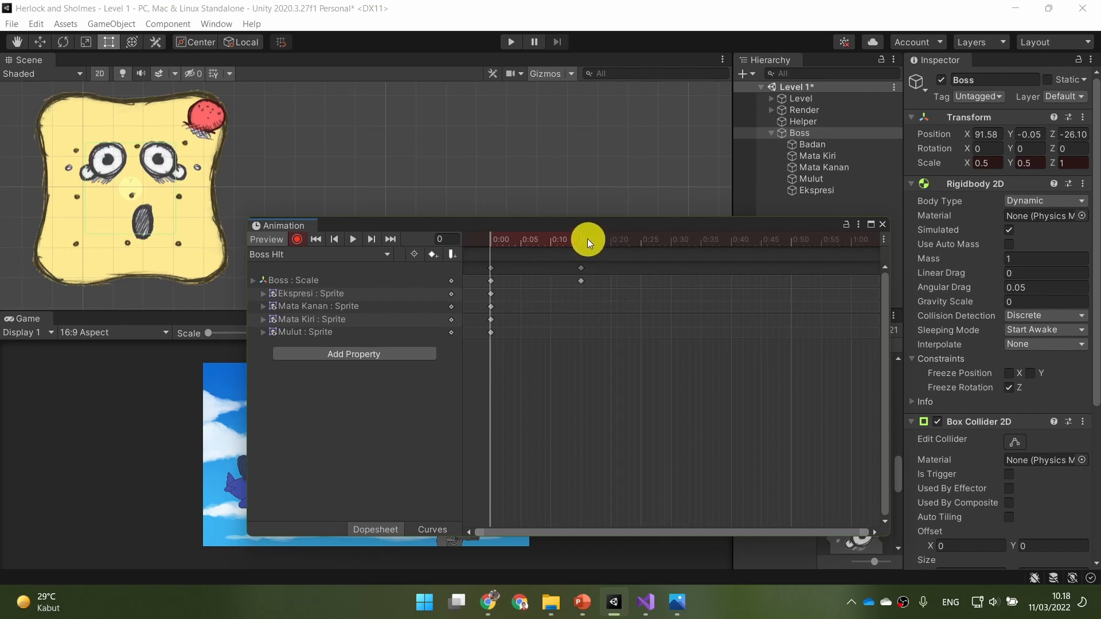
Change the Boss scale key at frame 15 to 0.4 on X and Y, and preview the clip
click(582, 238)
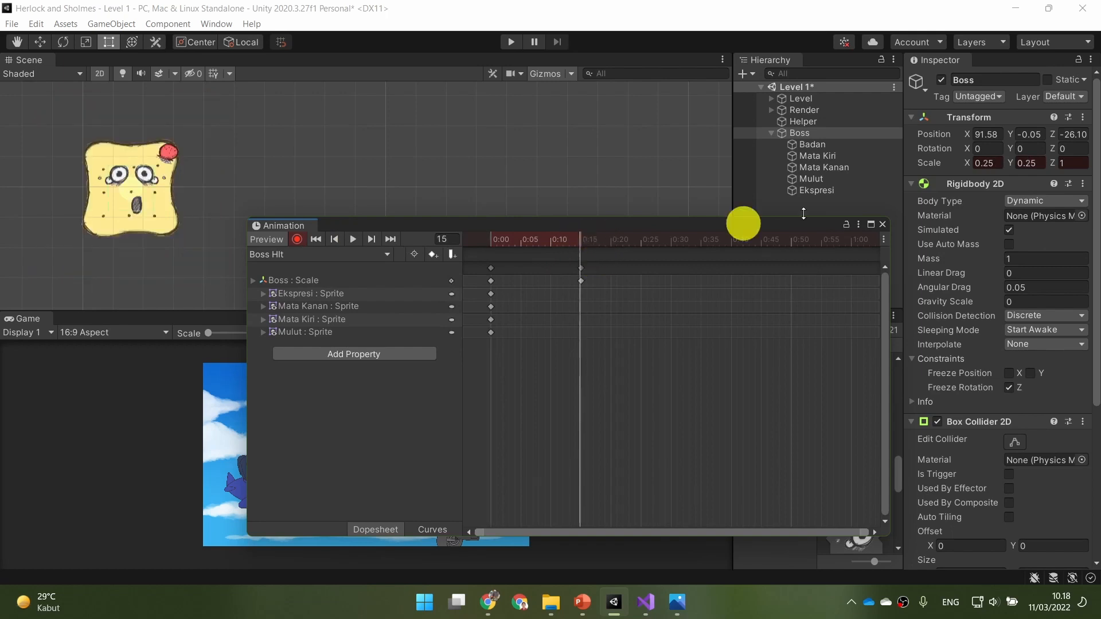
click(985, 163)
text(0.4)
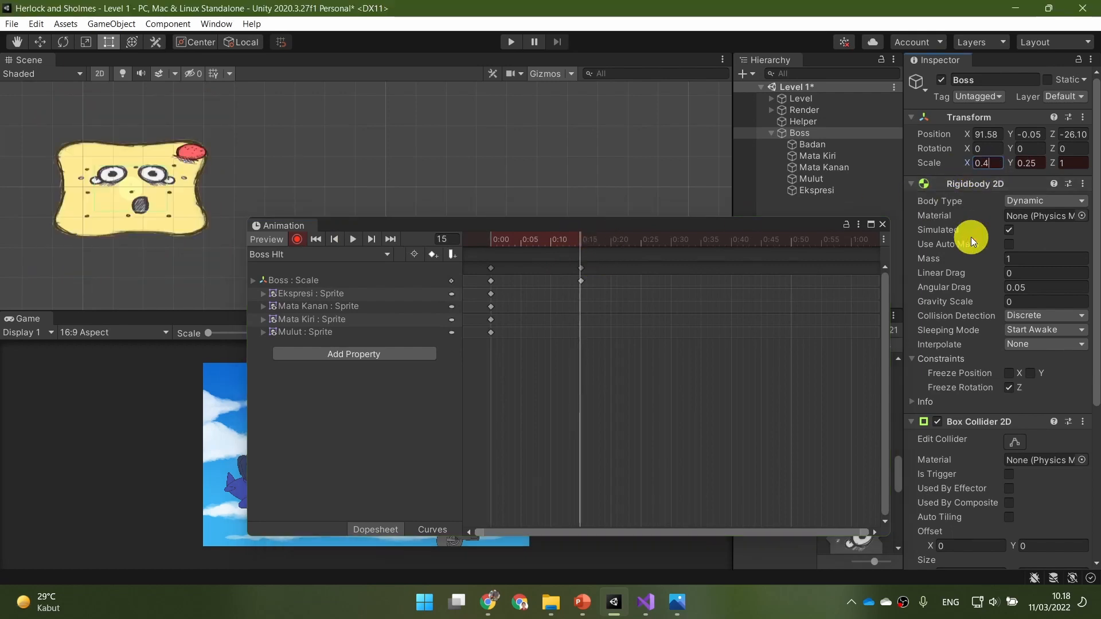
key(Tab)
text(0.4)
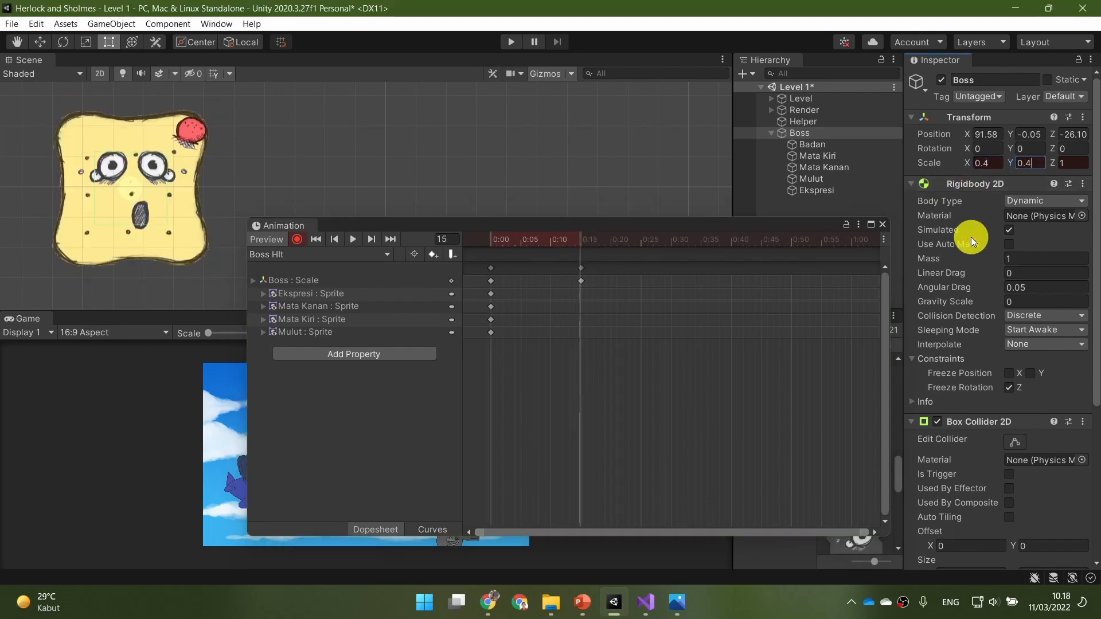
click(353, 240)
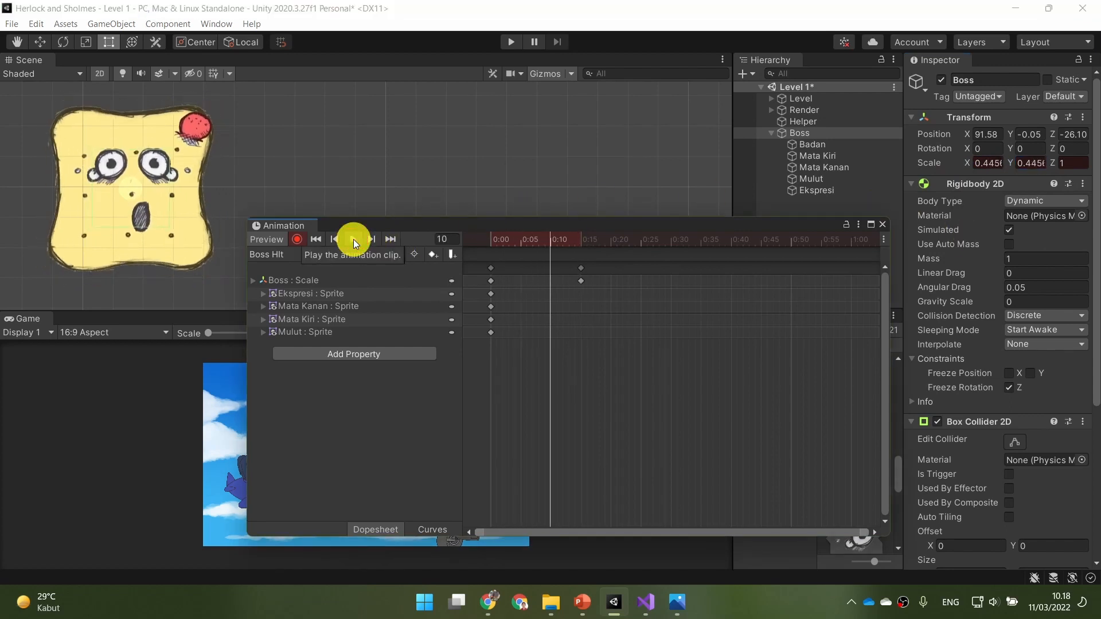
click(353, 240)
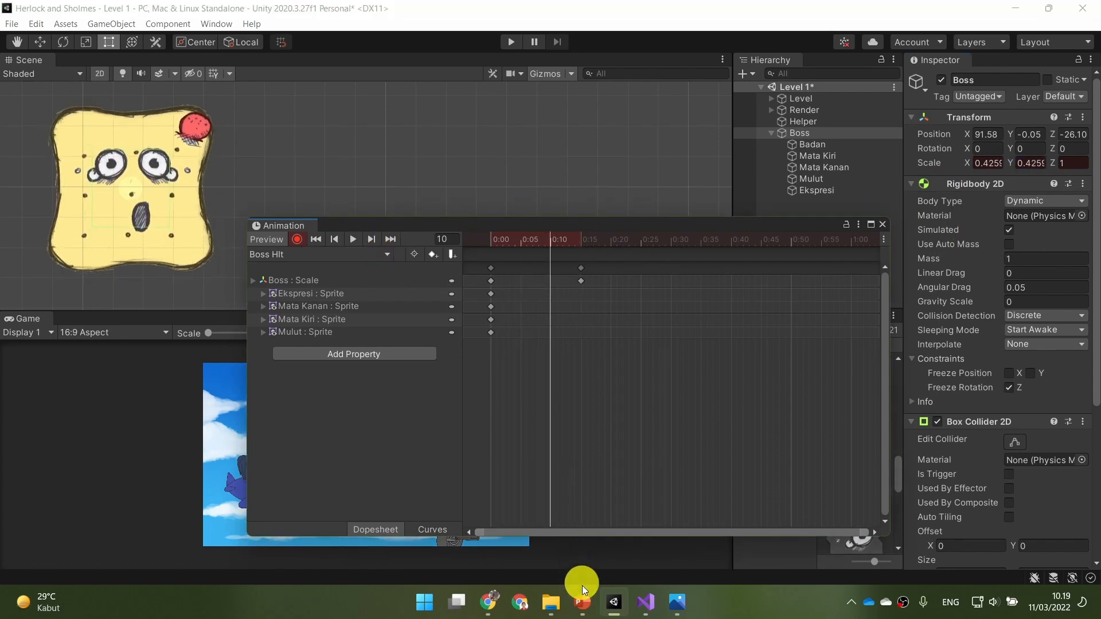
Check the Animation: Hit slide in PowerPoint, and key the Boss scale in Unity at 0.5 on X and Y at frame 30
click(583, 601)
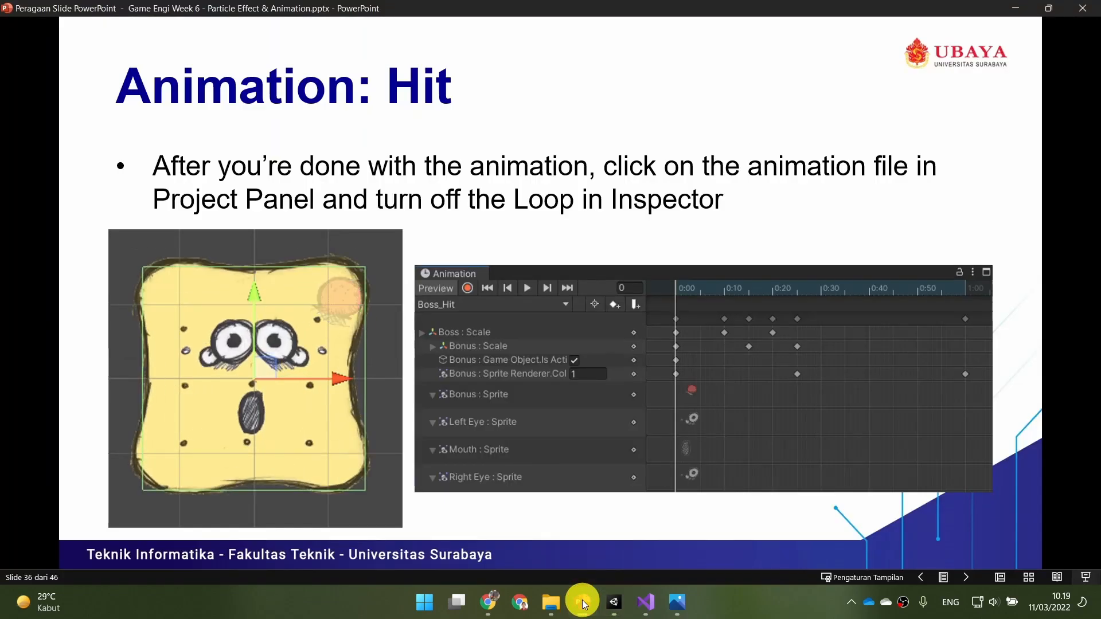
click(614, 602)
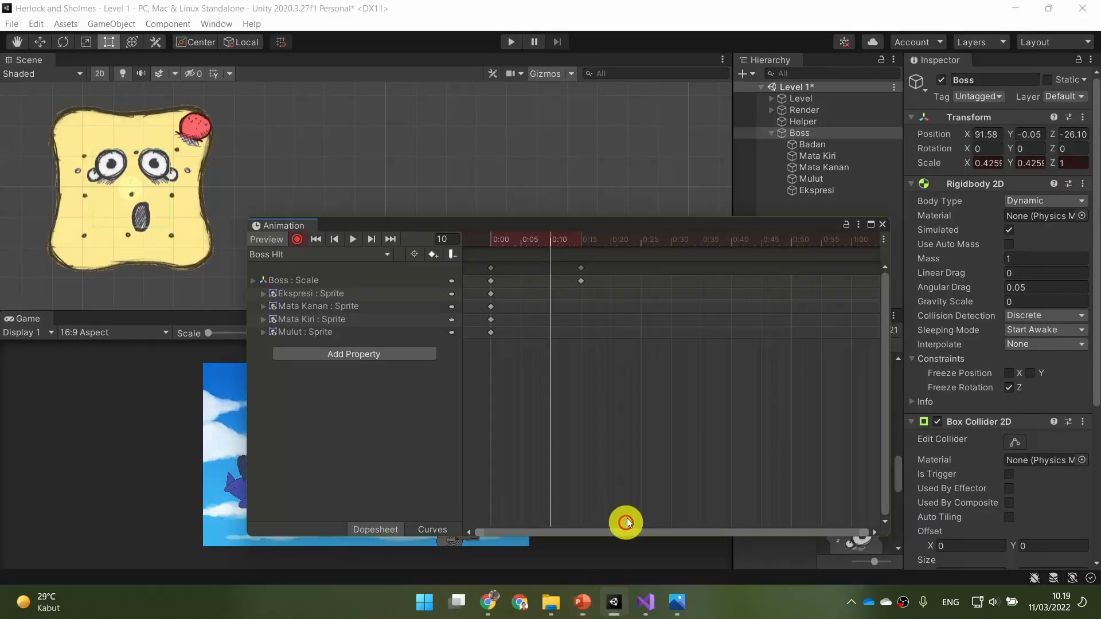
click(672, 243)
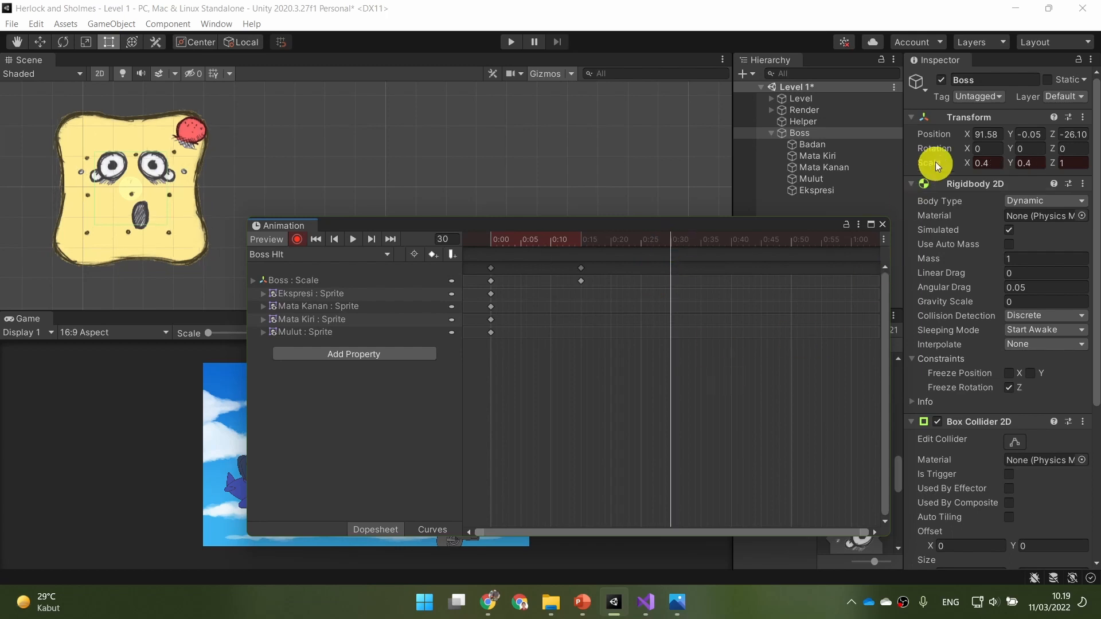
text(0.5)
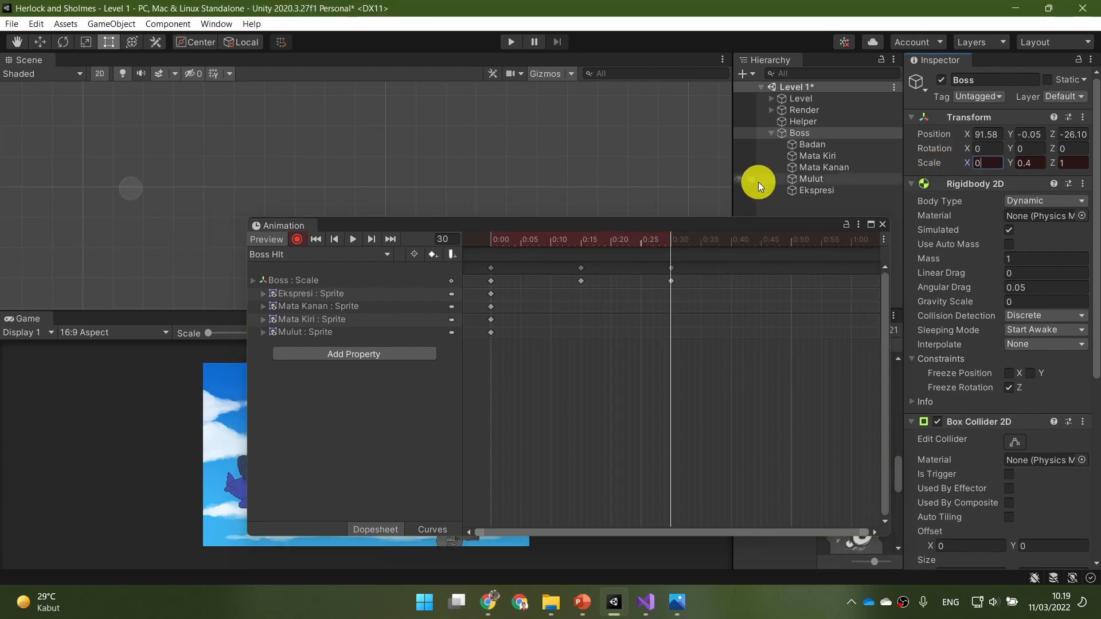
key(Tab)
text(0.5)
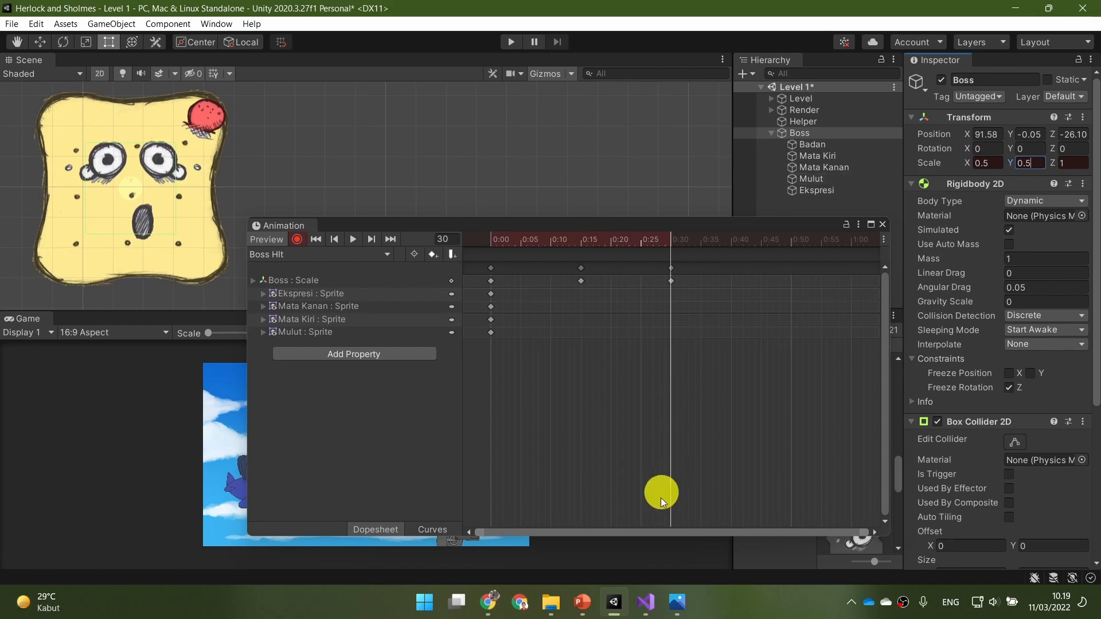
Consult the Hit slide in PowerPoint again, add a Boss scale key at frame 60 in Unity, and play the clip
click(584, 606)
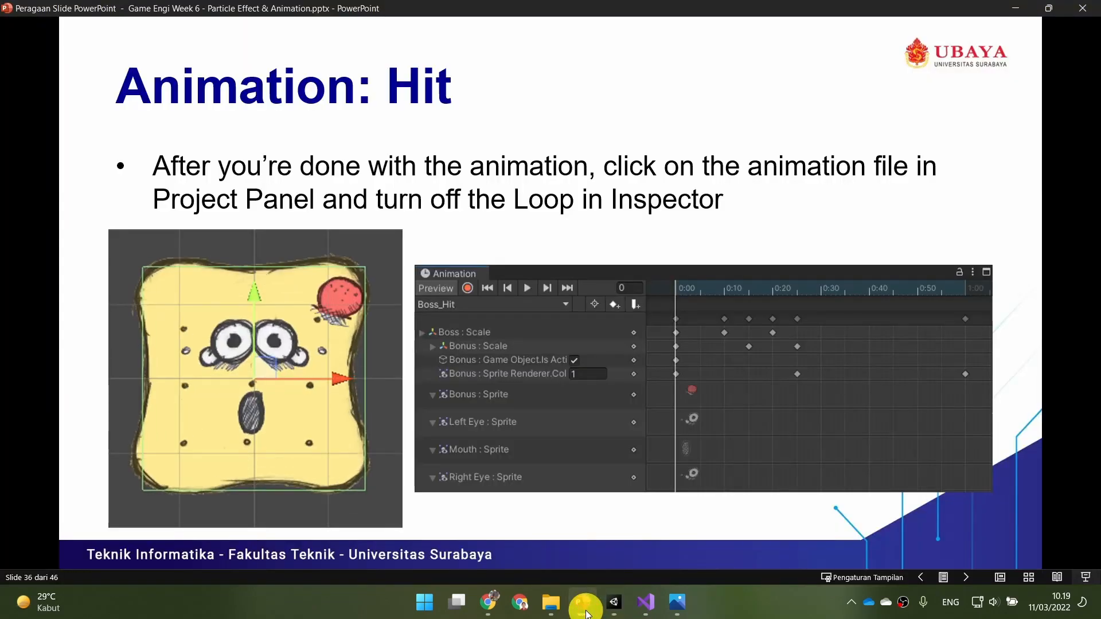
click(616, 612)
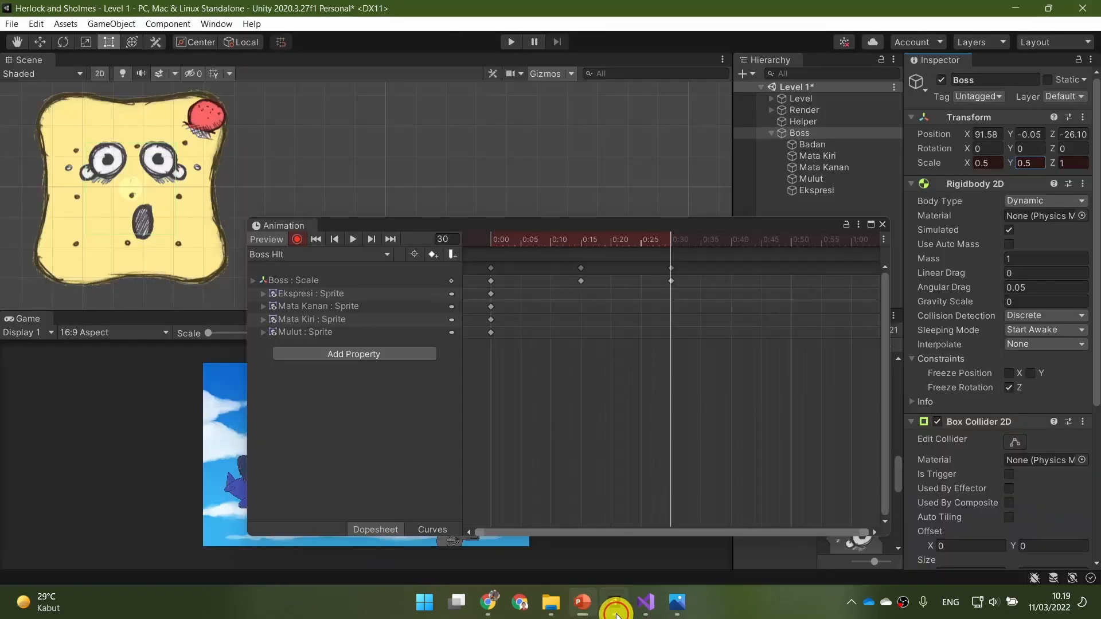
click(852, 241)
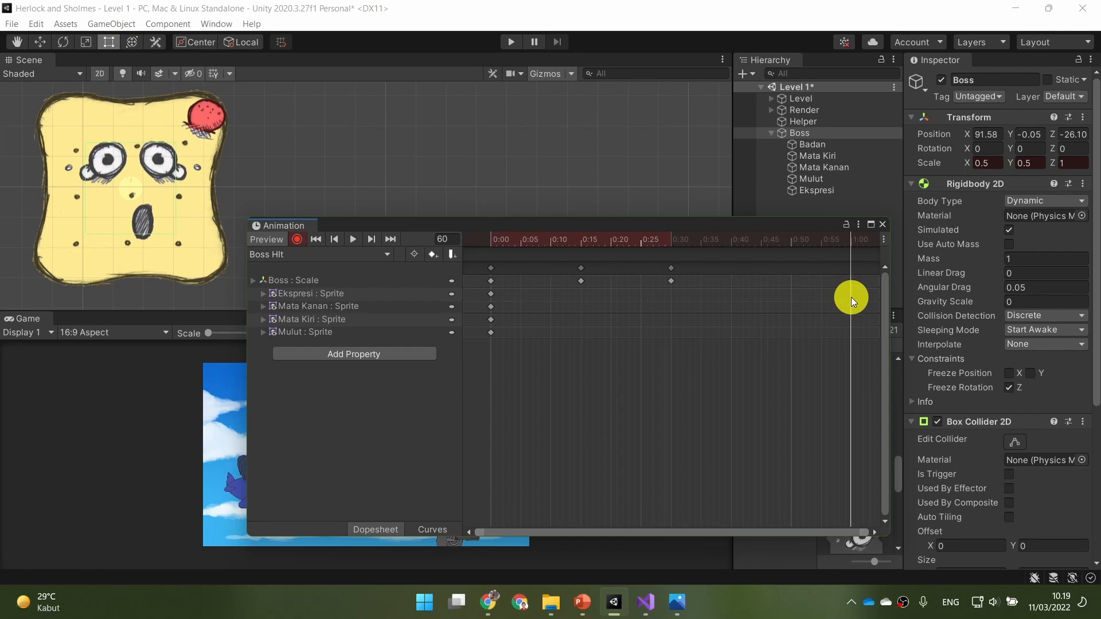
double_click(850, 281)
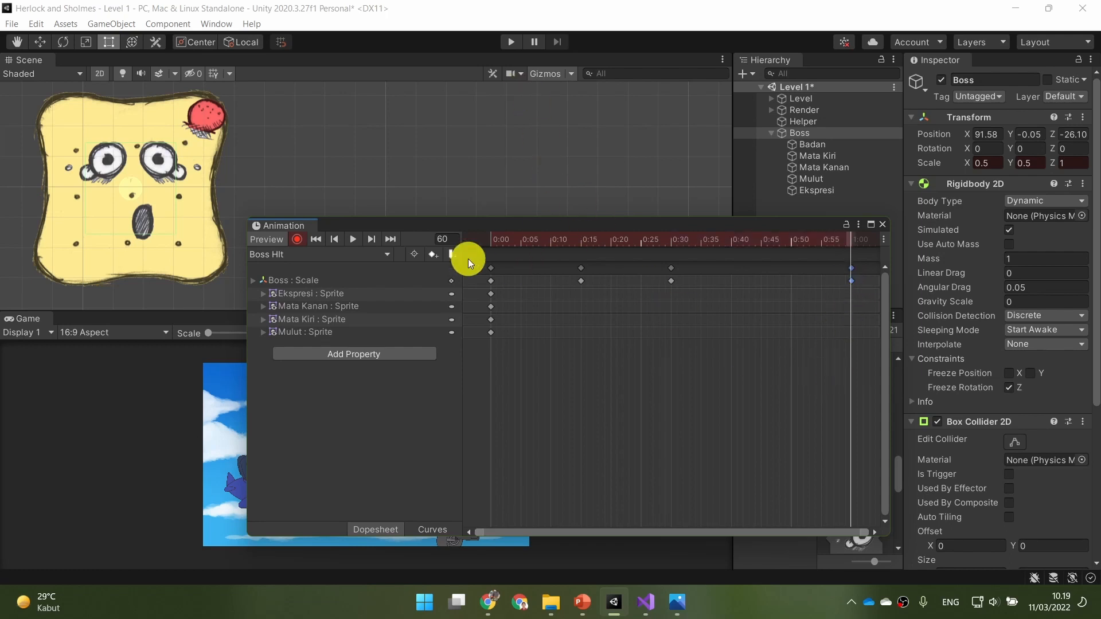
click(355, 241)
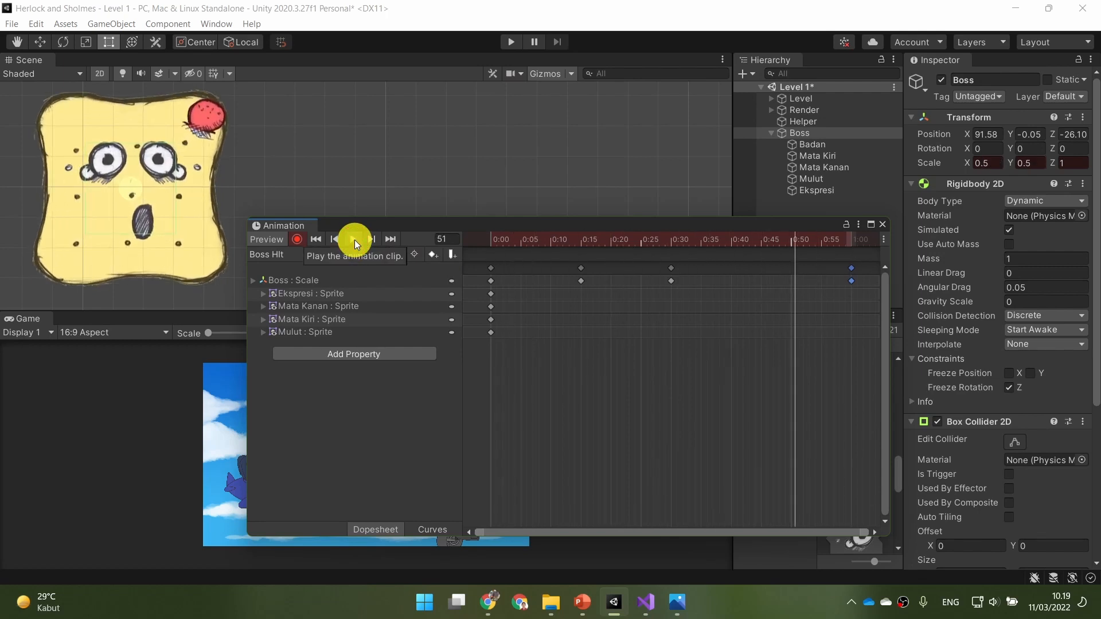
click(355, 240)
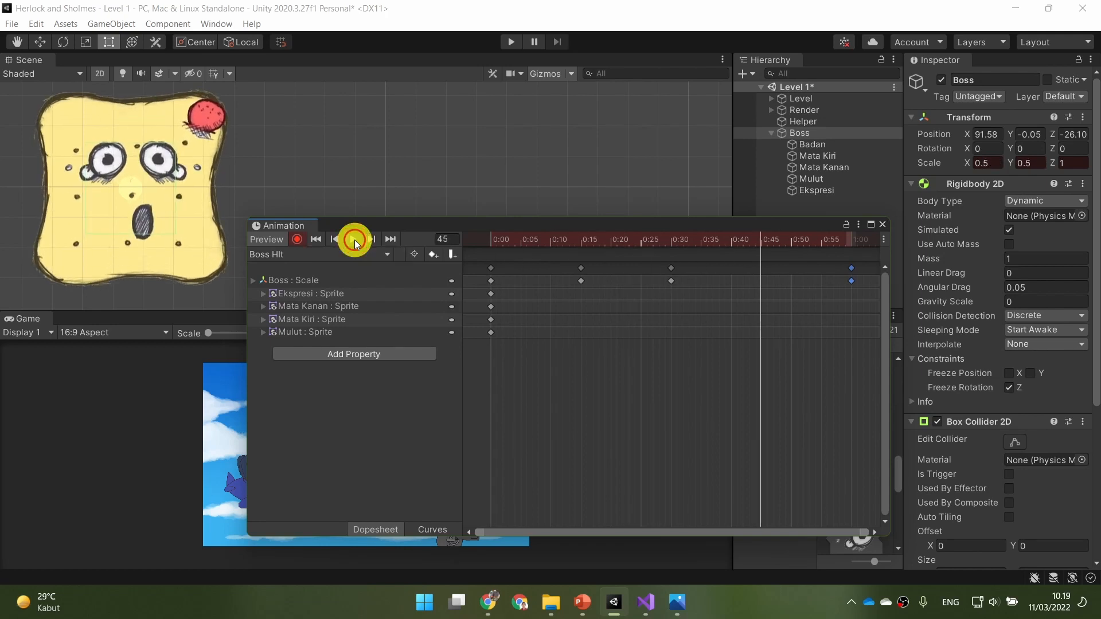
Set the Boss scale keys at frames 15, 30 and 0 to Auto tangents, and play the clip back
click(582, 285)
right_click(580, 281)
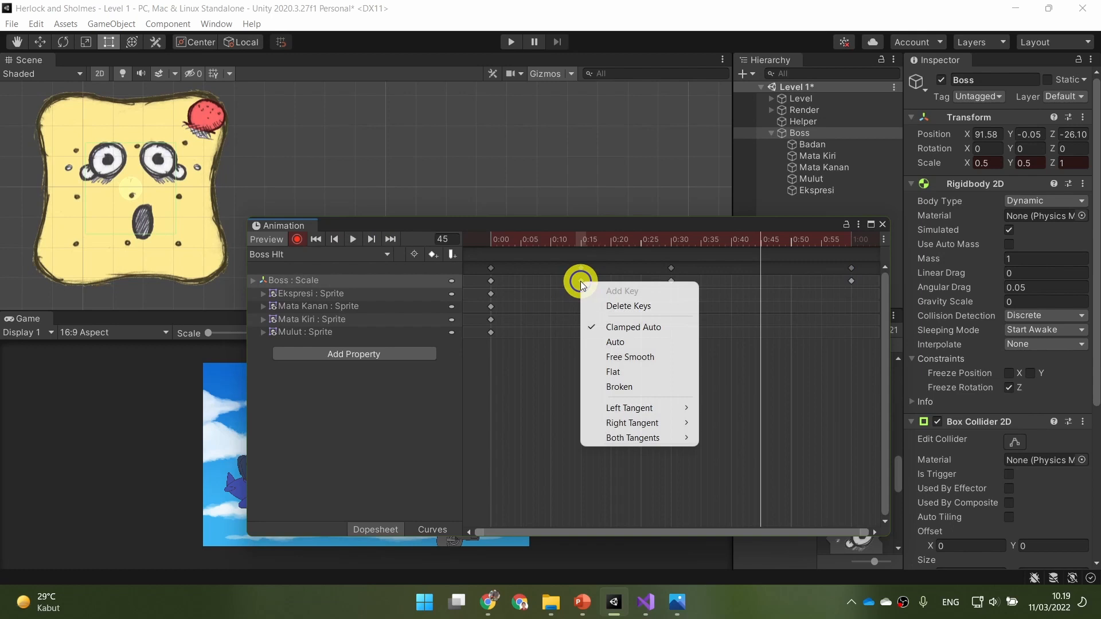
click(643, 346)
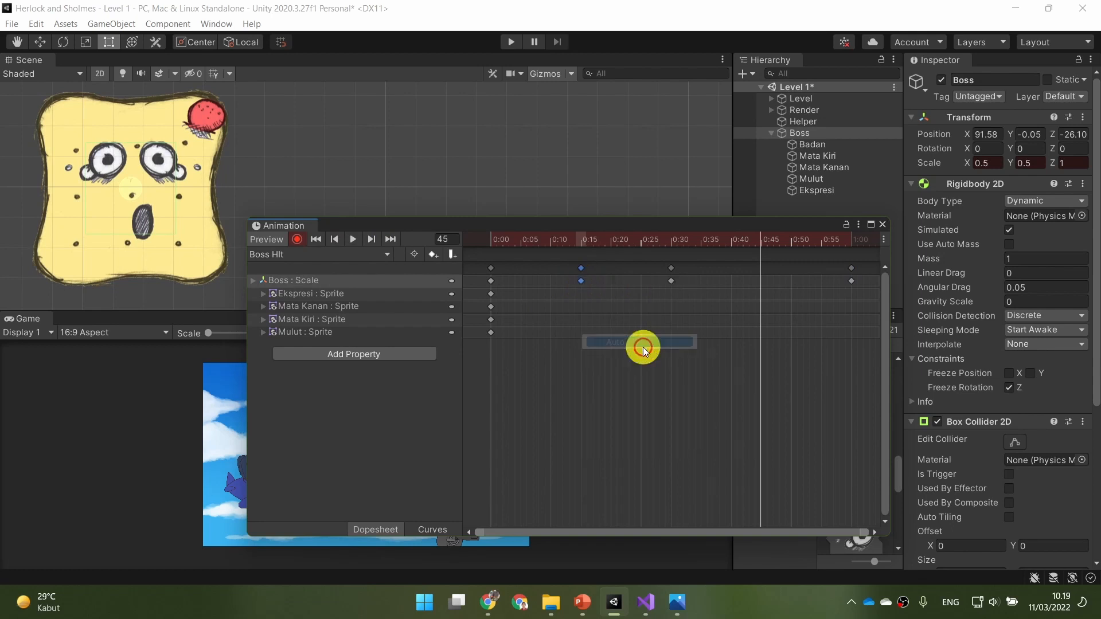
click(671, 282)
right_click(672, 283)
click(708, 344)
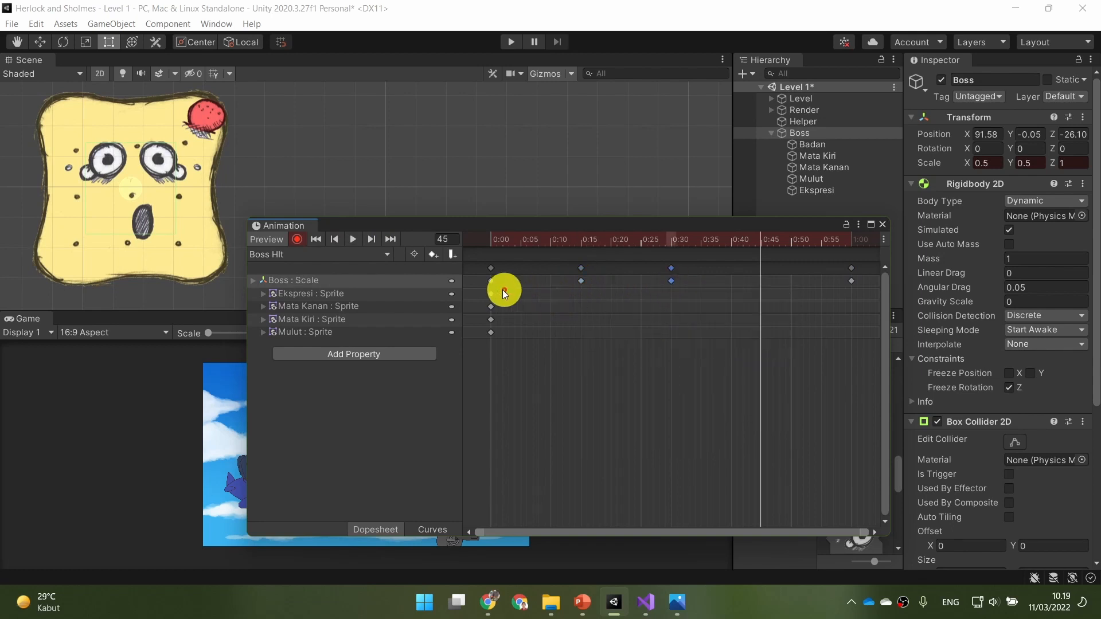
click(491, 283)
right_click(491, 283)
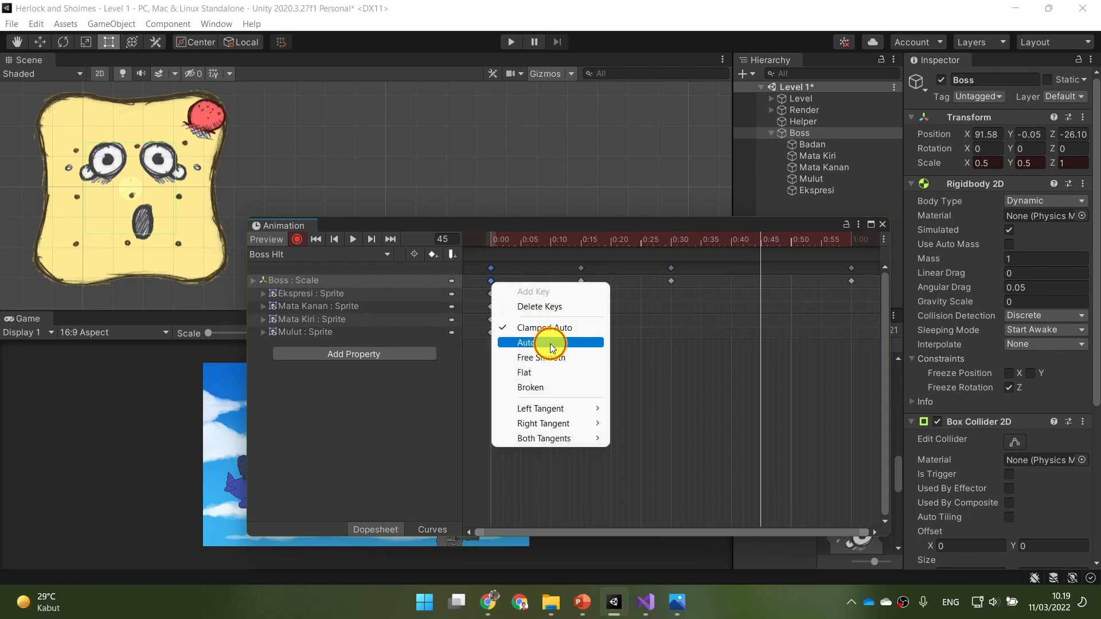
click(545, 342)
click(352, 243)
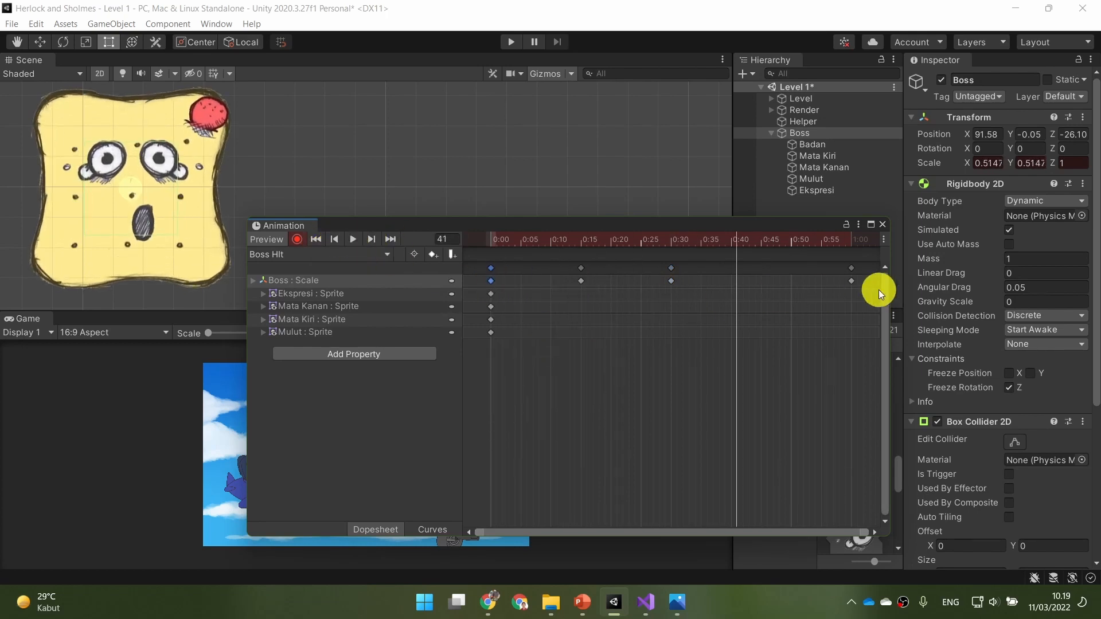
Set the Boss scale key at frame 60 to Auto tangents, and review the clip by playing it and scrubbing to frame 30
click(854, 283)
right_click(852, 281)
click(850, 282)
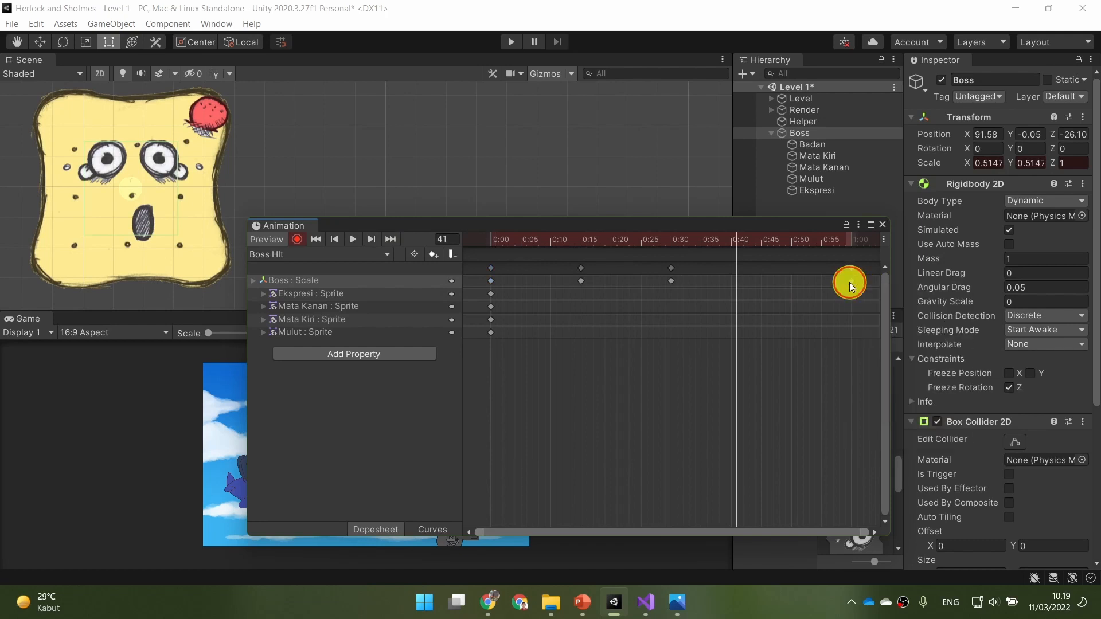
right_click(852, 283)
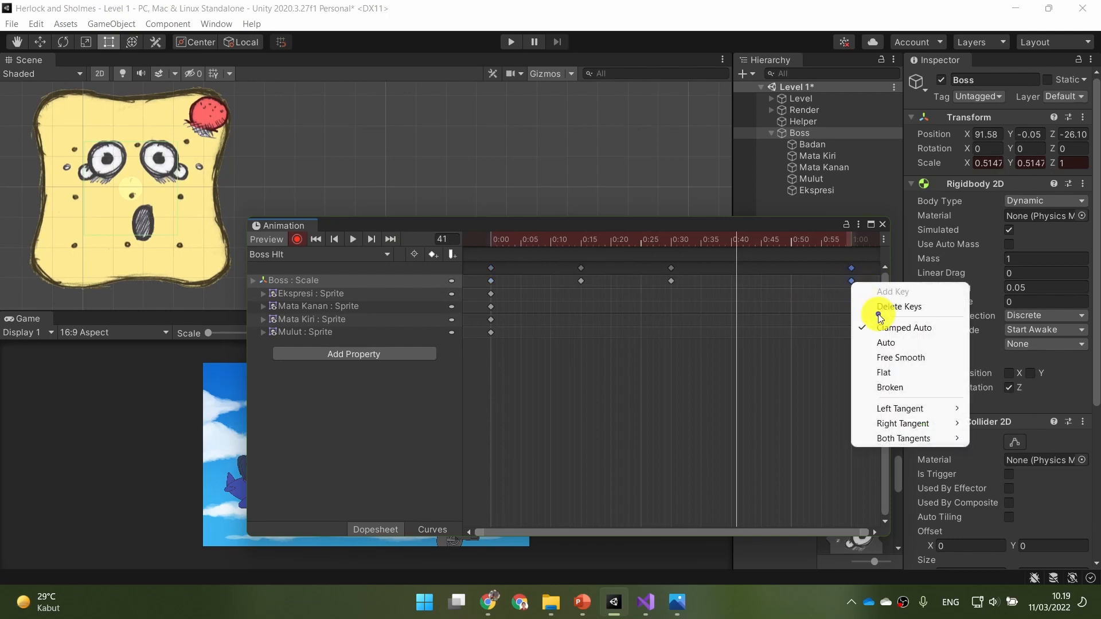
click(898, 343)
click(357, 236)
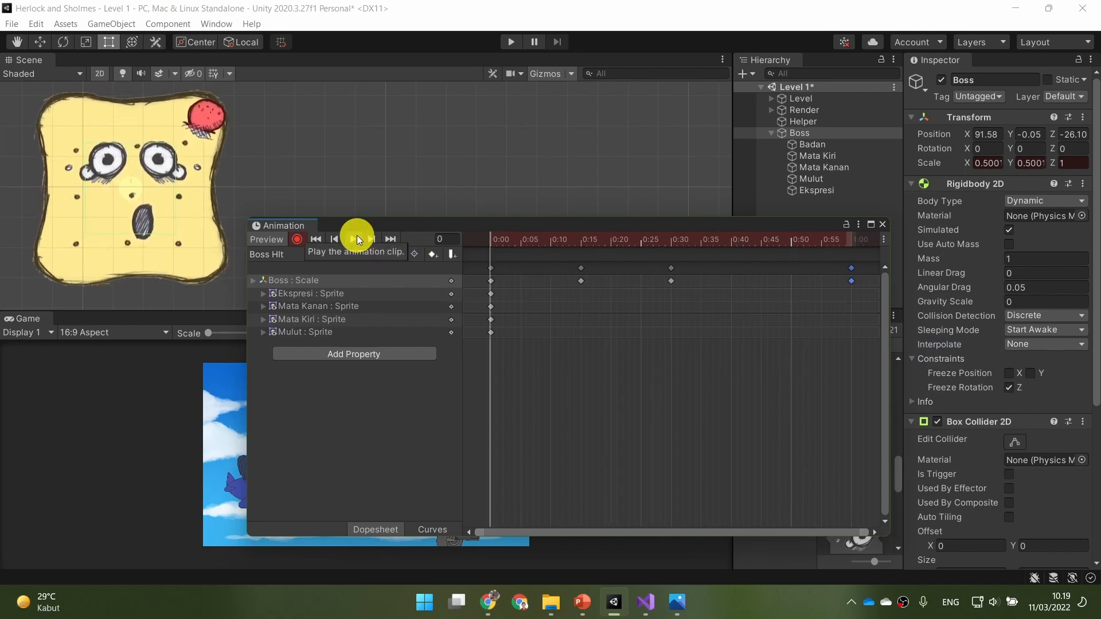
click(357, 237)
drag(645, 244, 855, 242)
drag(862, 243, 673, 252)
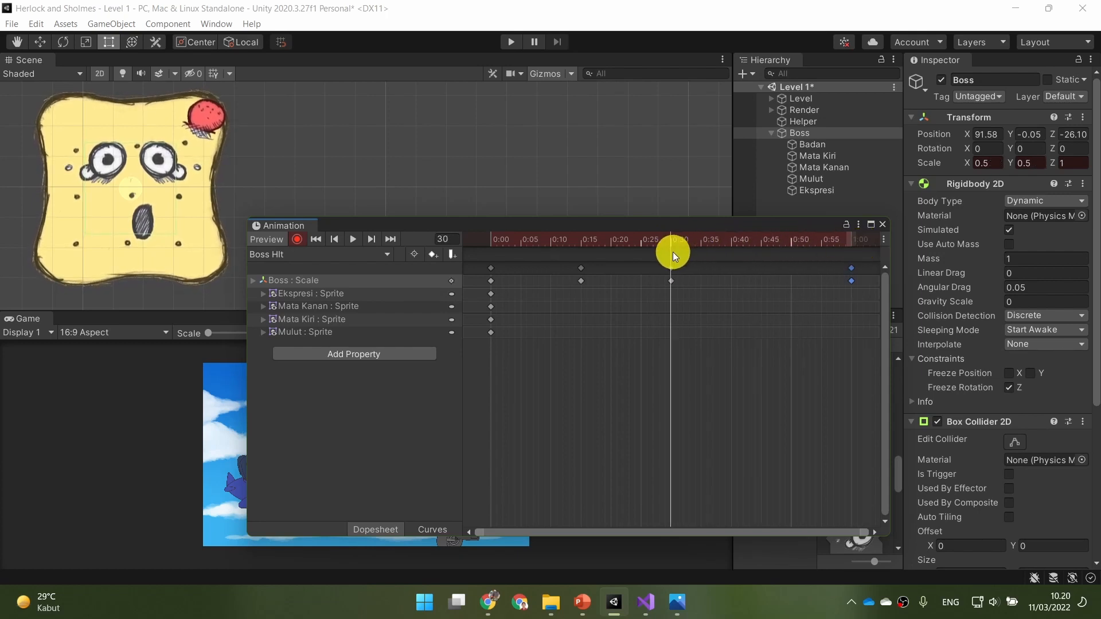
Examine the Boss scale animation curves of the clip with the separate X, Y and Z scale properties expanded
click(431, 529)
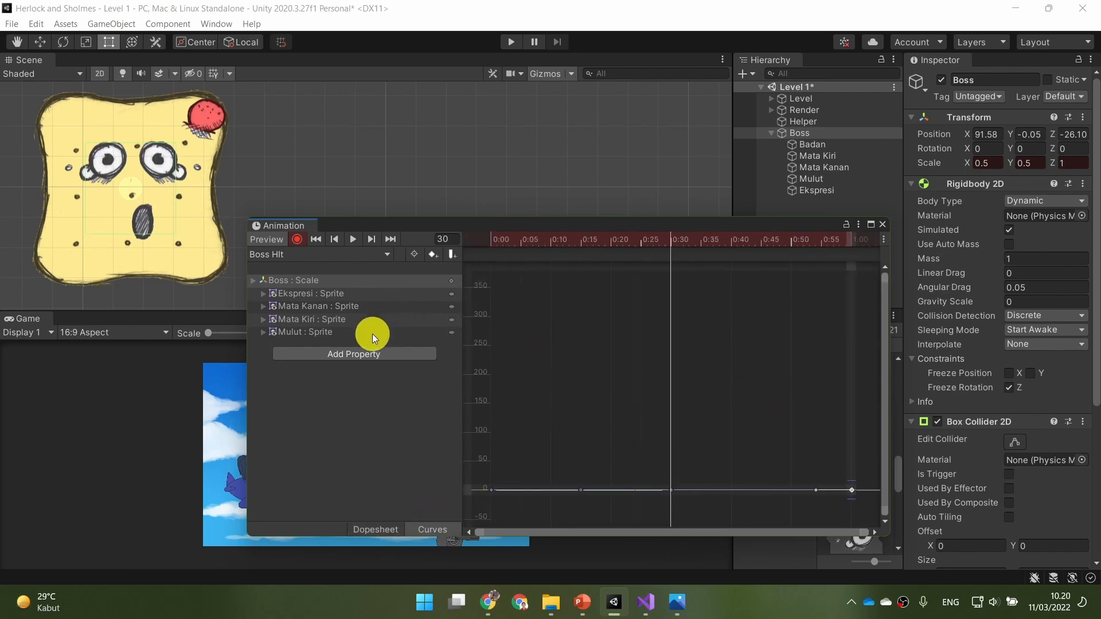
click(373, 282)
click(253, 281)
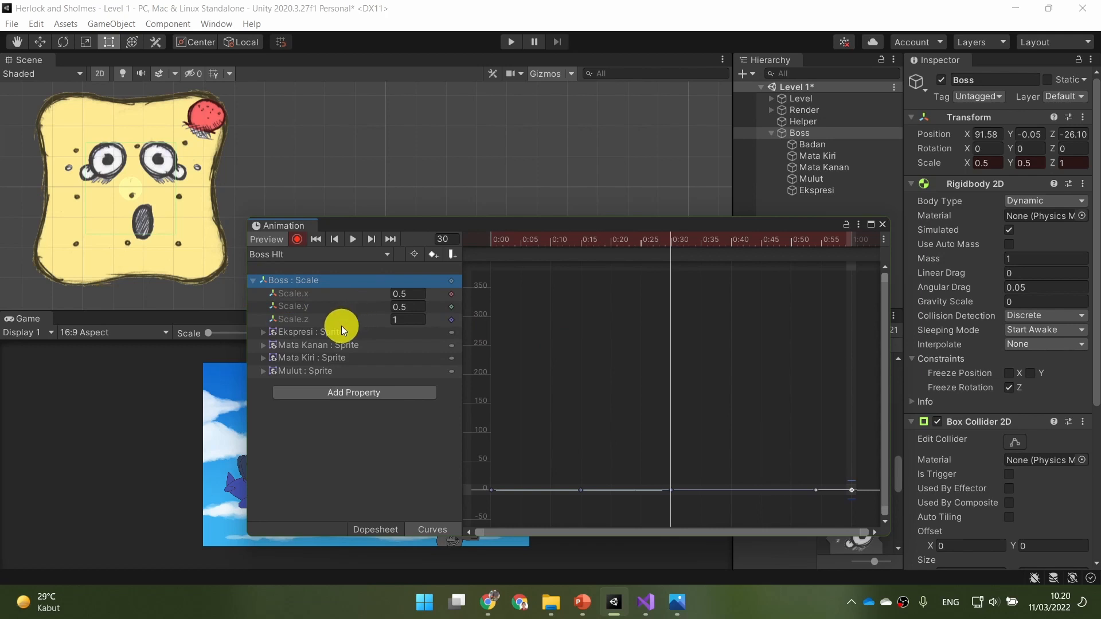
scroll(752, 354, down, 5)
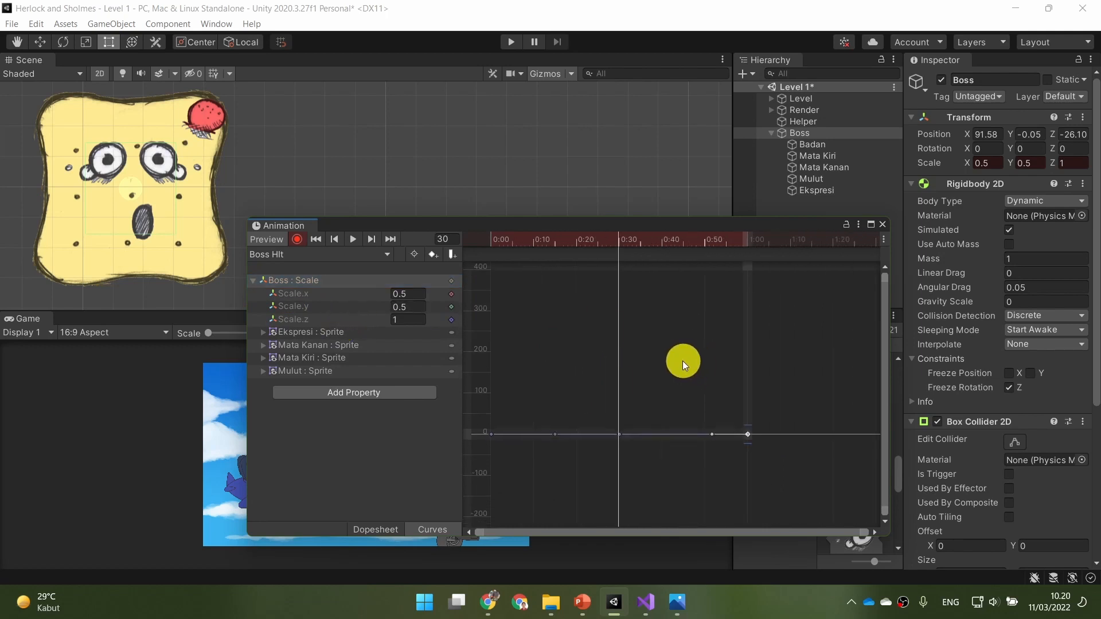
scroll(616, 410, up, 8)
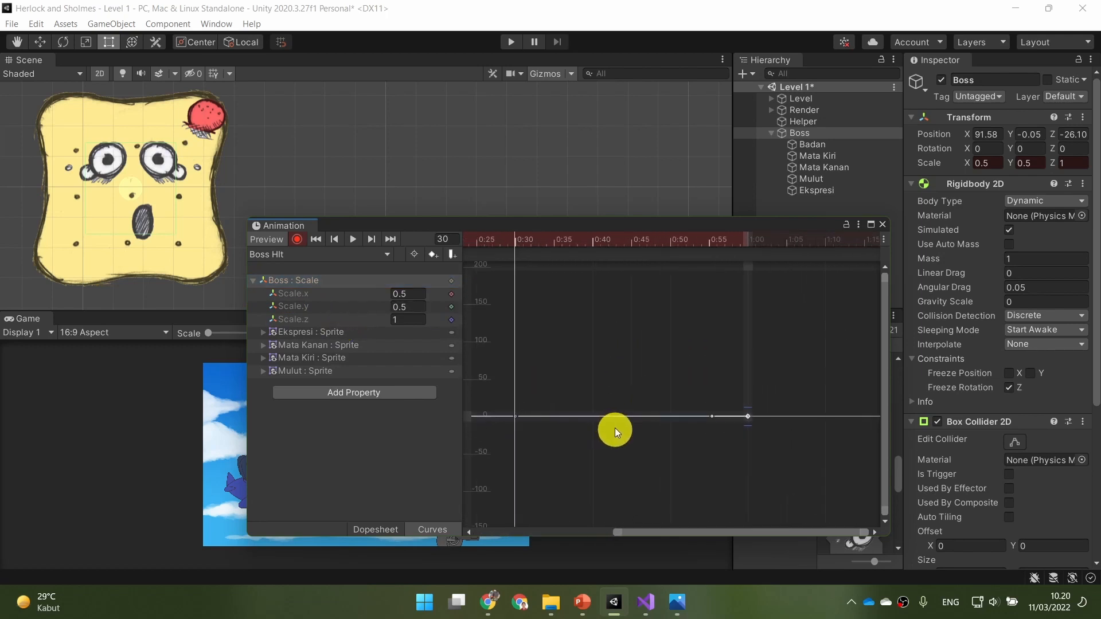
scroll(621, 435, up, 6)
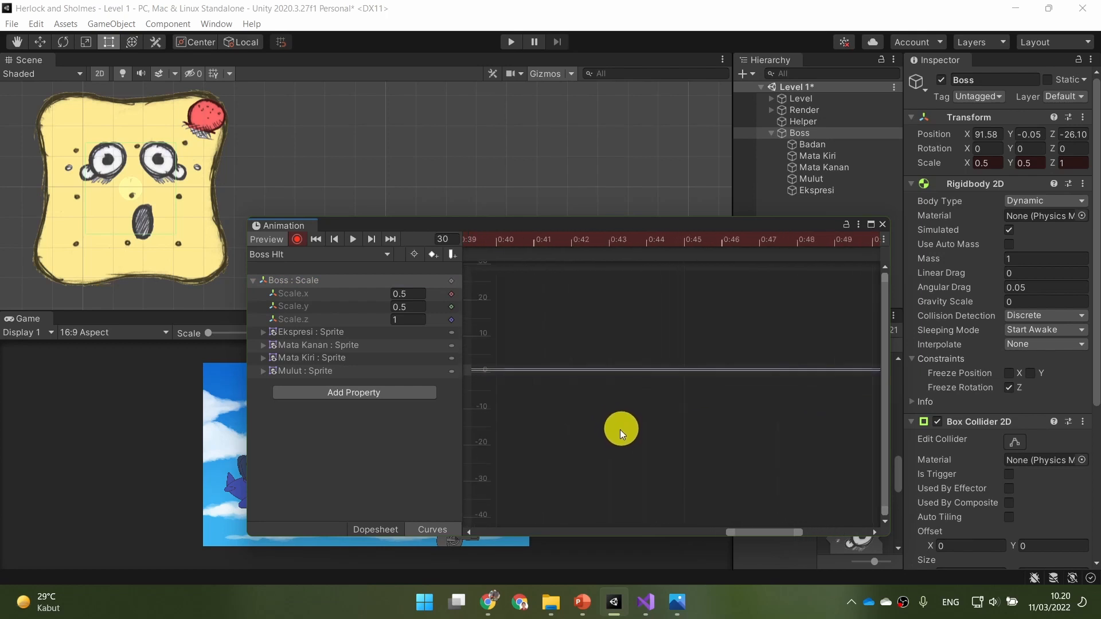
scroll(607, 410, up, 3)
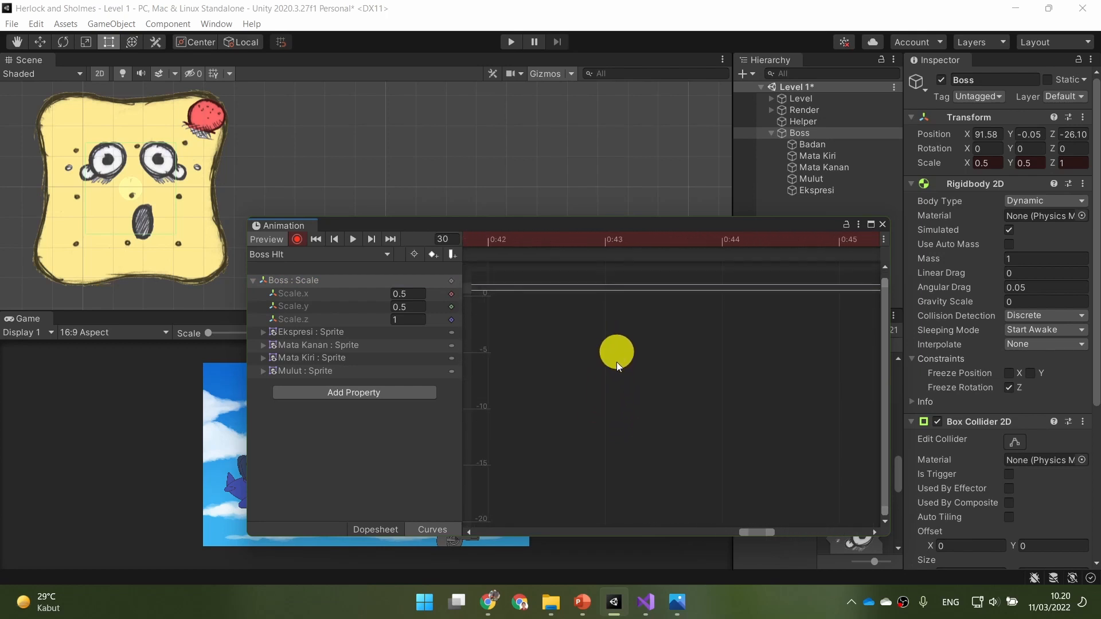
middle_drag(538, 445, 799, 425)
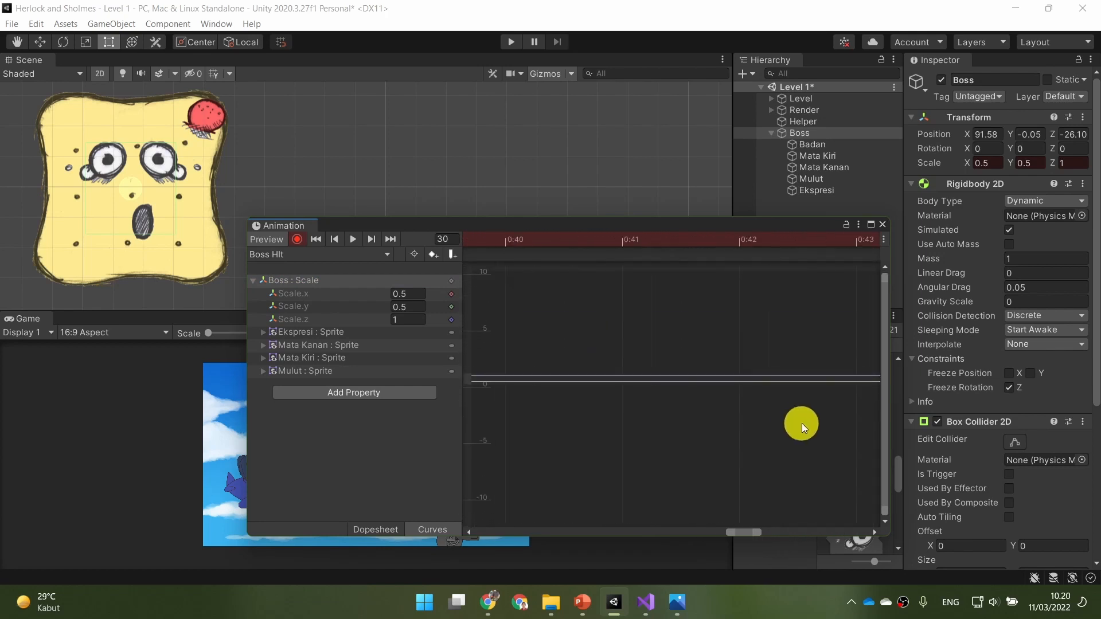
middle_drag(671, 450, 803, 436)
middle_drag(601, 426, 756, 427)
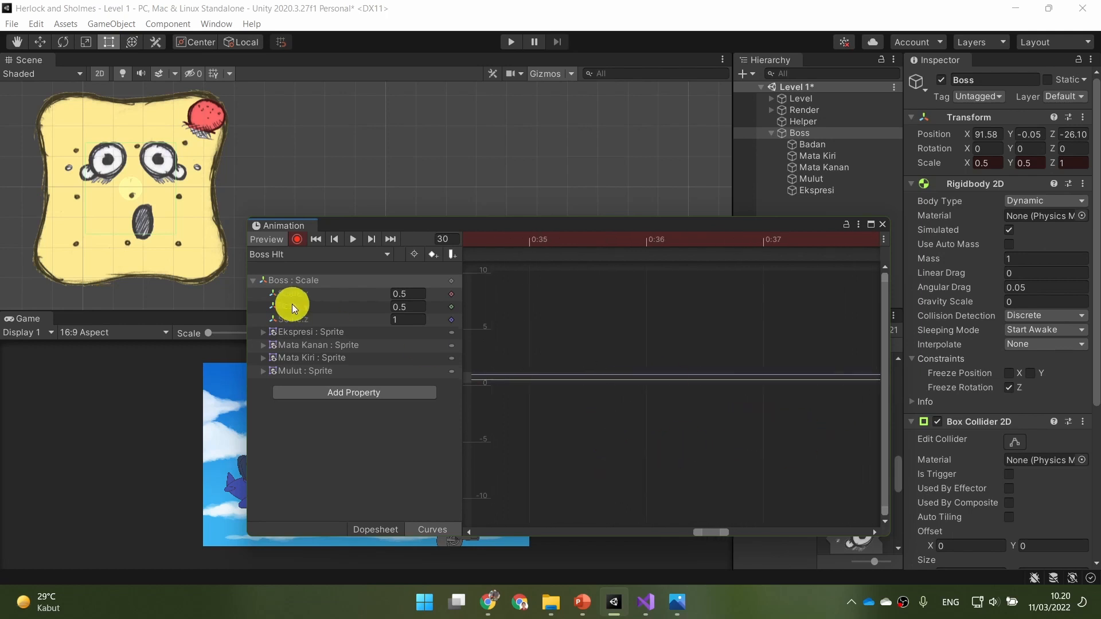
Isolate the Boss Scale.x curve and inspect its shape around the keys at frames 15 and 30
click(315, 297)
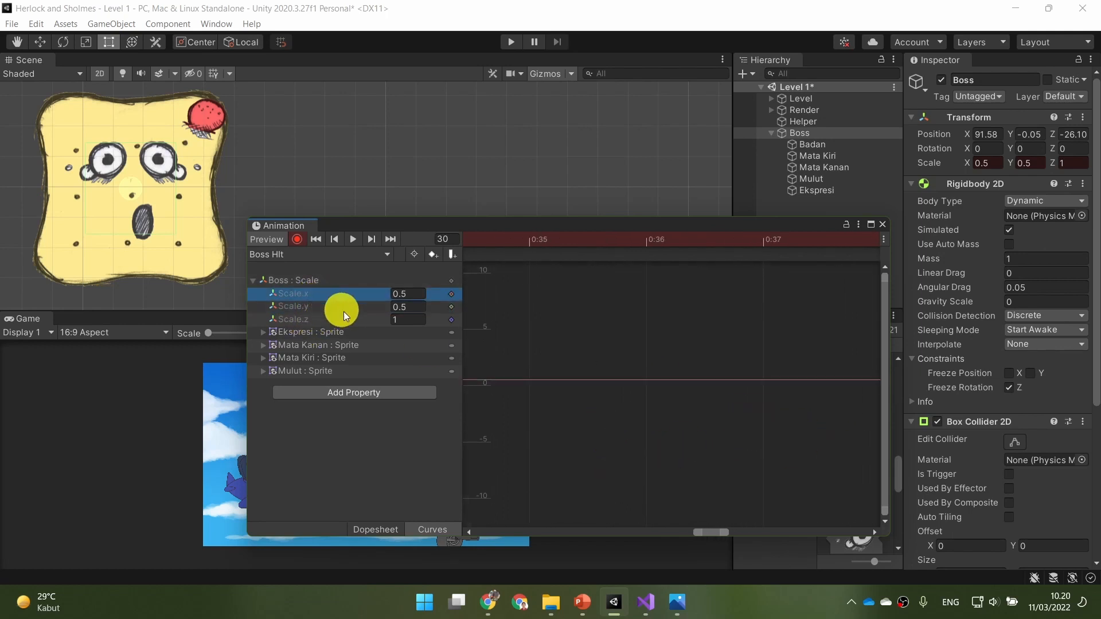
scroll(624, 433, down, 10)
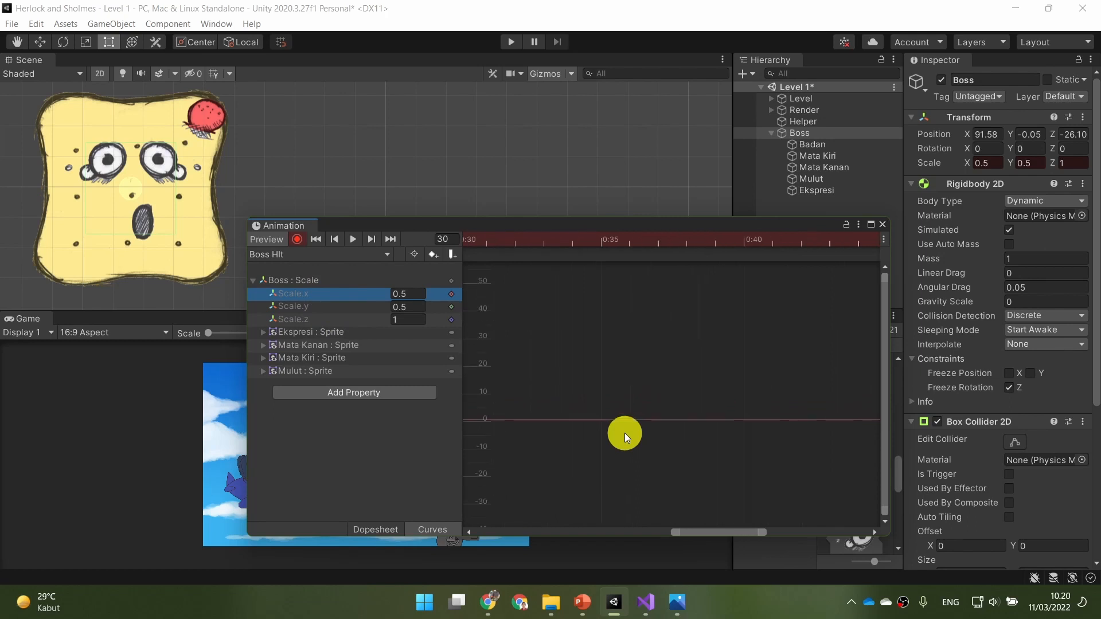
scroll(625, 433, down, 6)
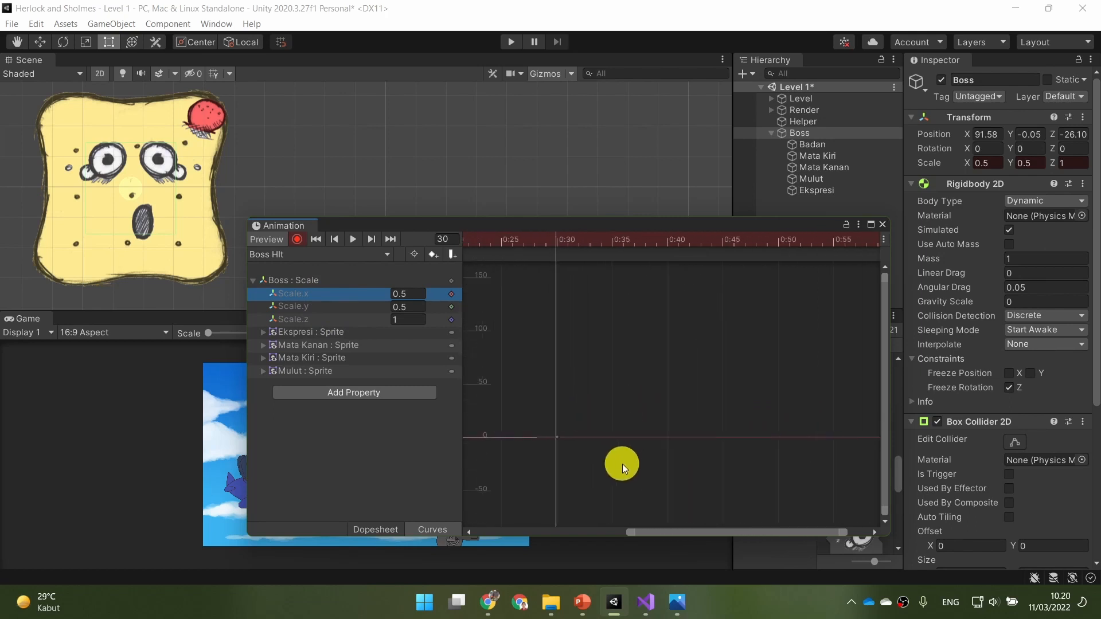
scroll(623, 465, down, 4)
middle_drag(731, 494, 787, 373)
middle_drag(598, 376, 677, 429)
scroll(677, 429, up, 12)
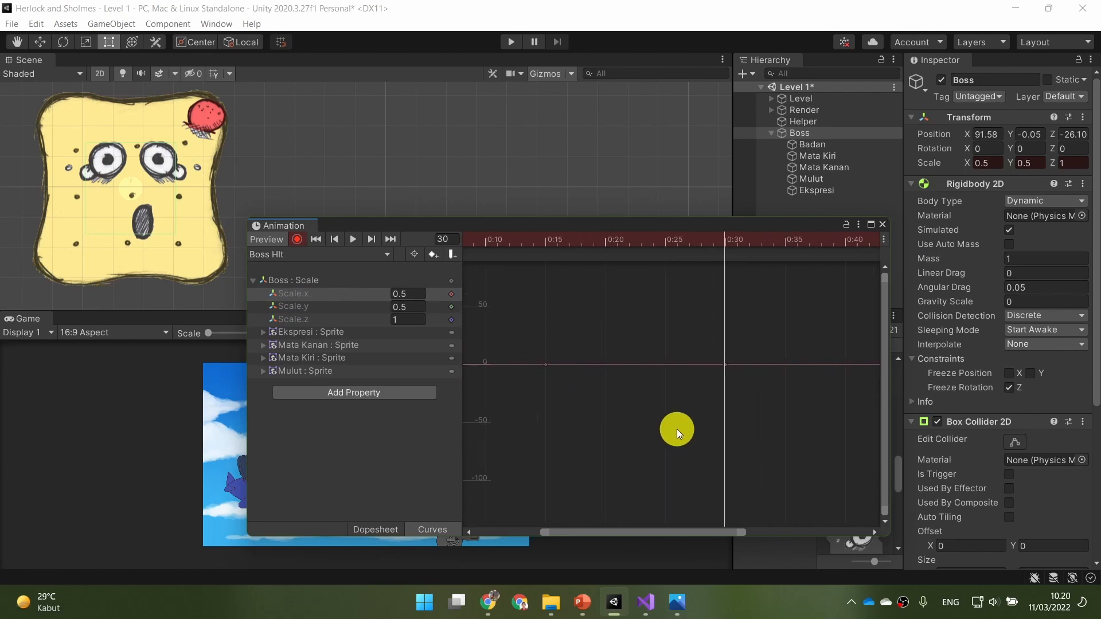
scroll(677, 429, up, 6)
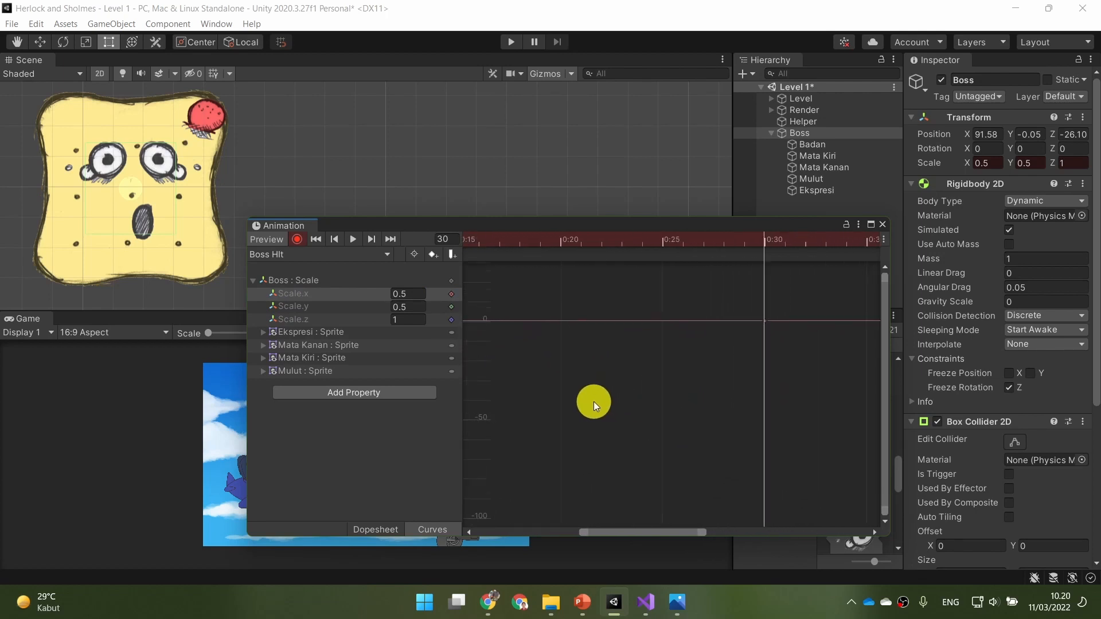
Inspect the Ekspresi sprite property and the Boss Scale.z and Scale.x curves, and return to the dopesheet showing all keys
click(289, 342)
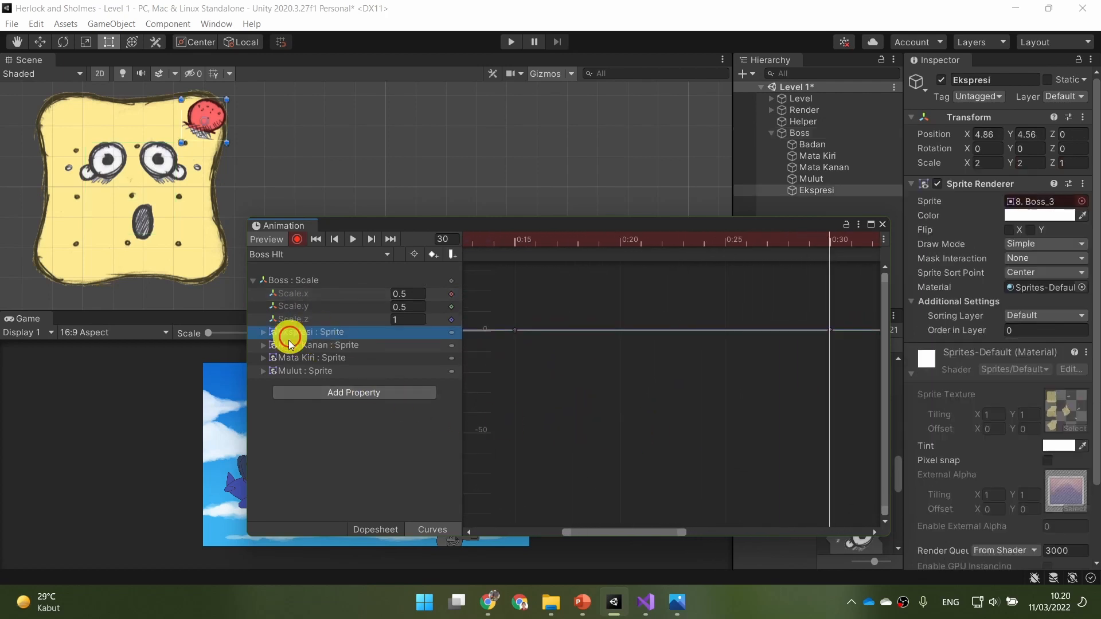
click(263, 335)
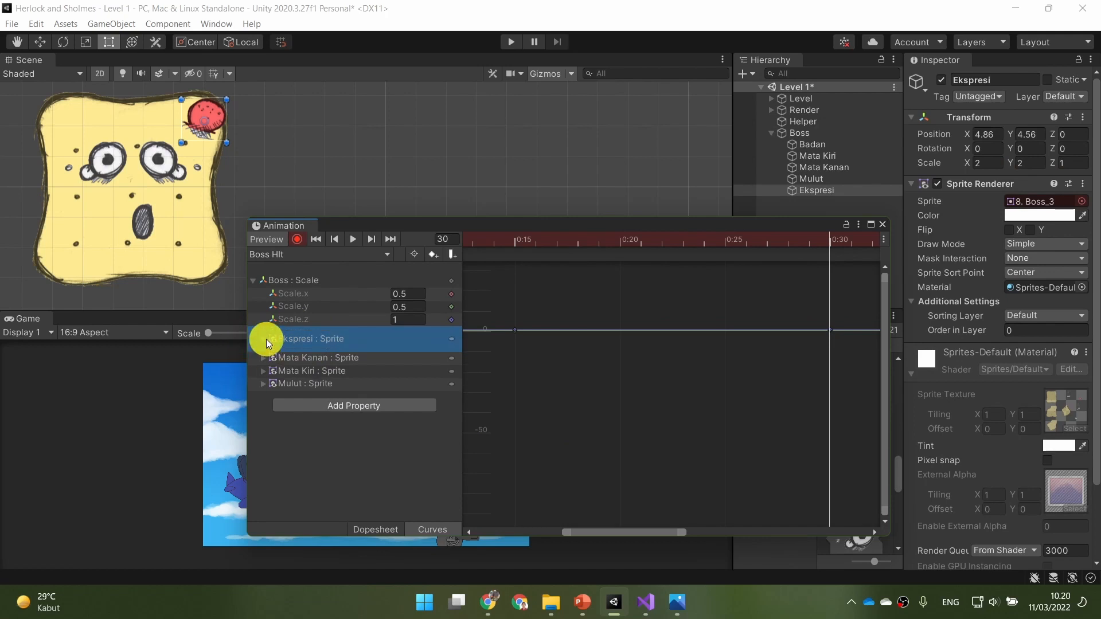
click(265, 339)
click(339, 322)
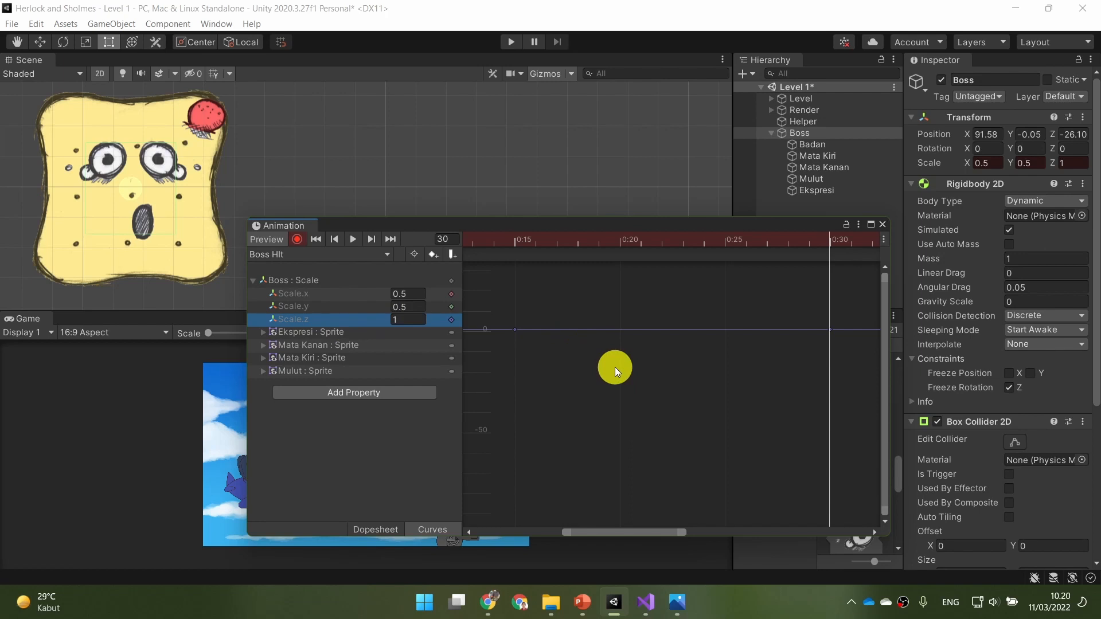
click(338, 295)
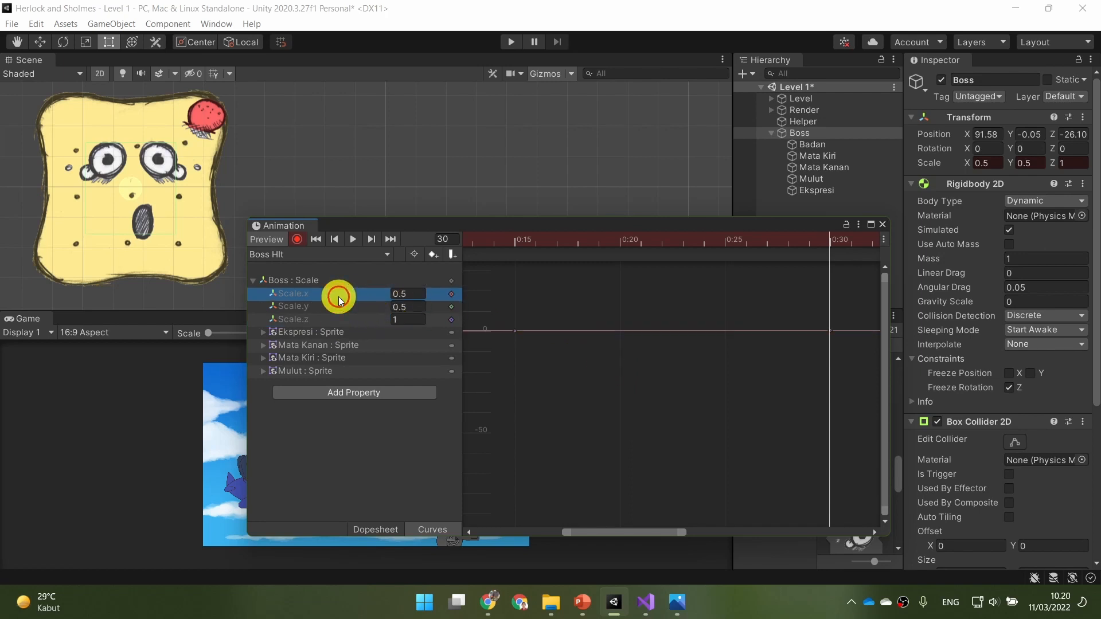
click(388, 528)
scroll(572, 312, down, 5)
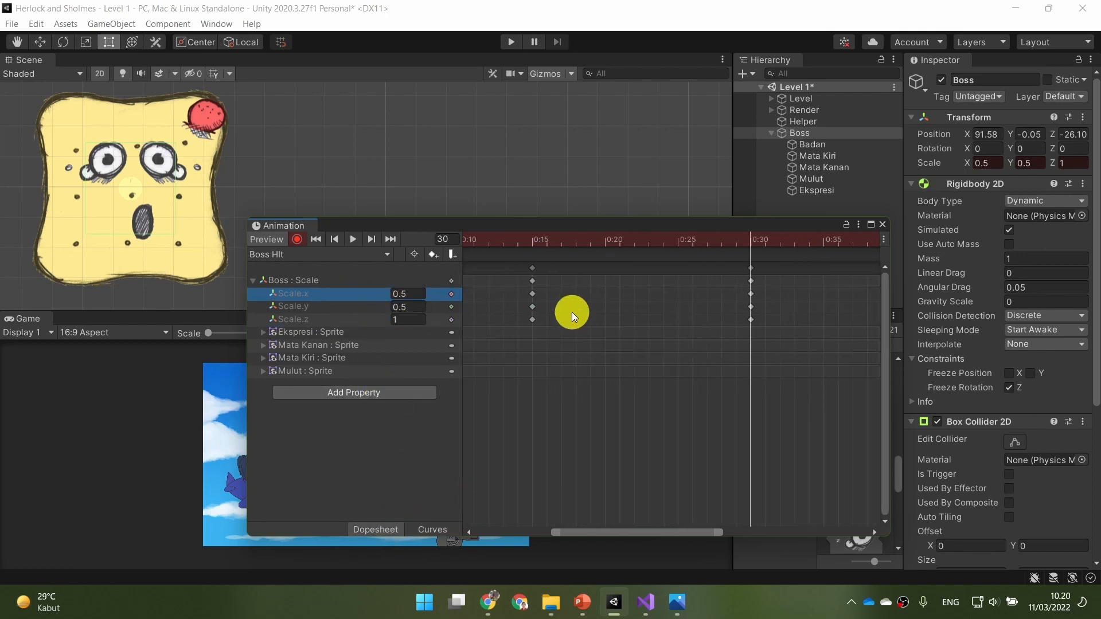
scroll(670, 390, down, 5)
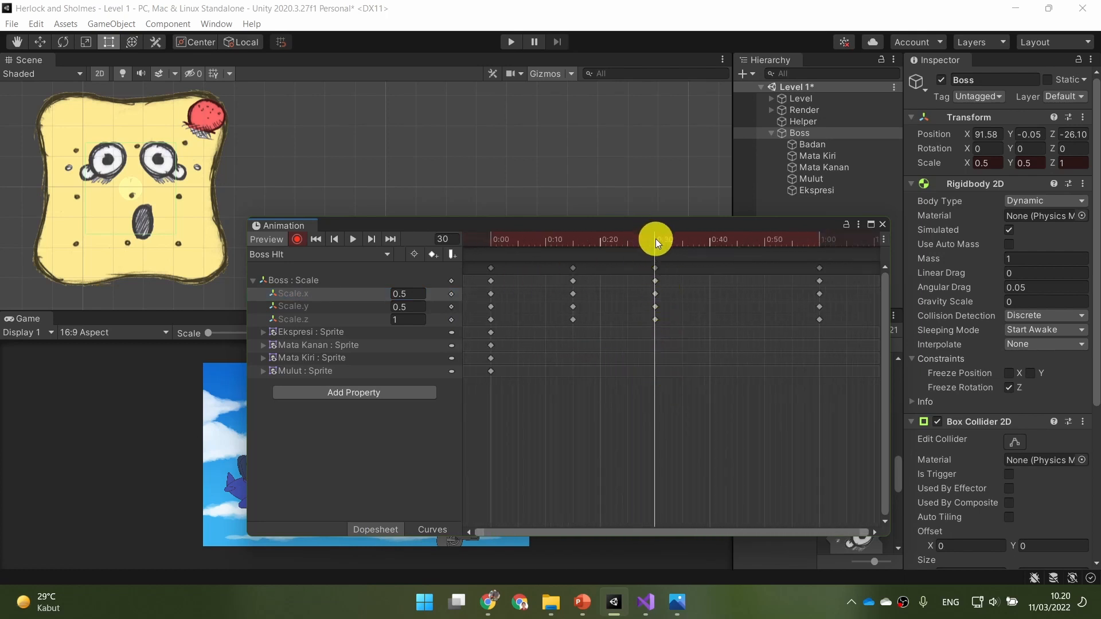
Set the Boss scale key at frame 30 to Flat tangents
mouse_move(656, 239)
mouse_down()
mouse_move(823, 251)
mouse_move(653, 256)
mouse_up()
click(656, 281)
right_click(653, 282)
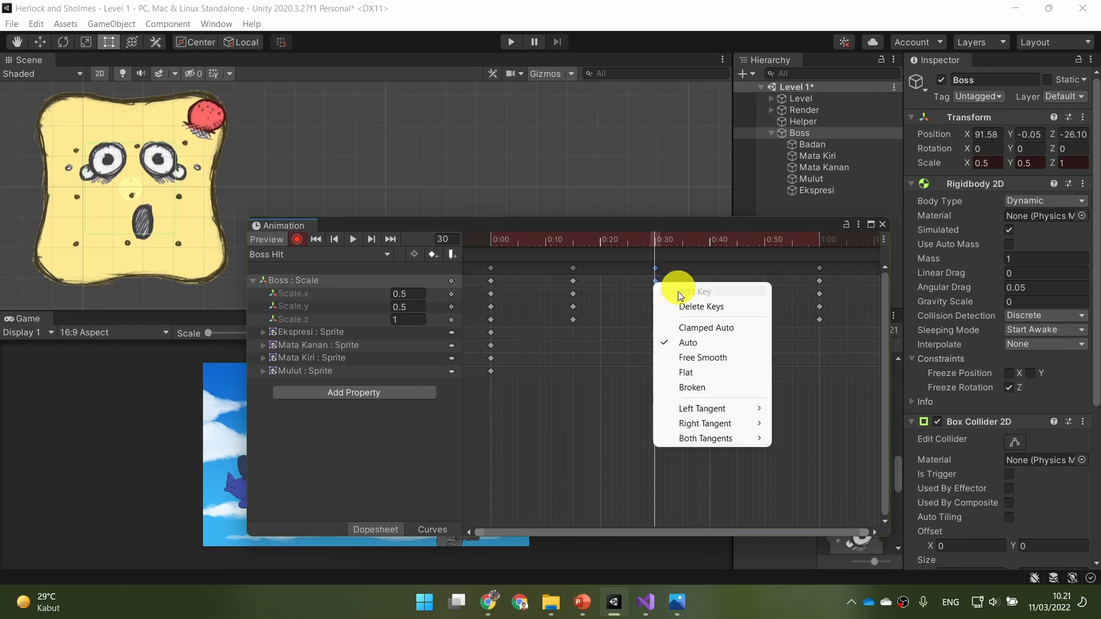
click(730, 373)
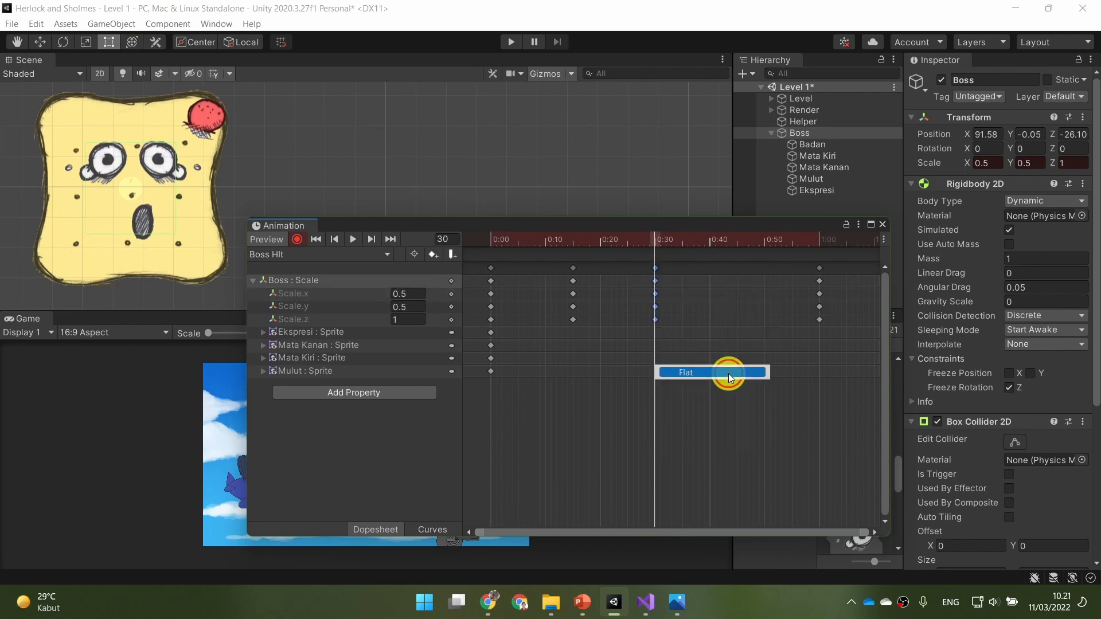
Check the tangent options of the Boss scale key at frame 30, play the clip, and scrub back to frame 0
mouse_move(669, 239)
mouse_down()
mouse_move(807, 246)
mouse_move(579, 257)
mouse_move(653, 253)
mouse_up()
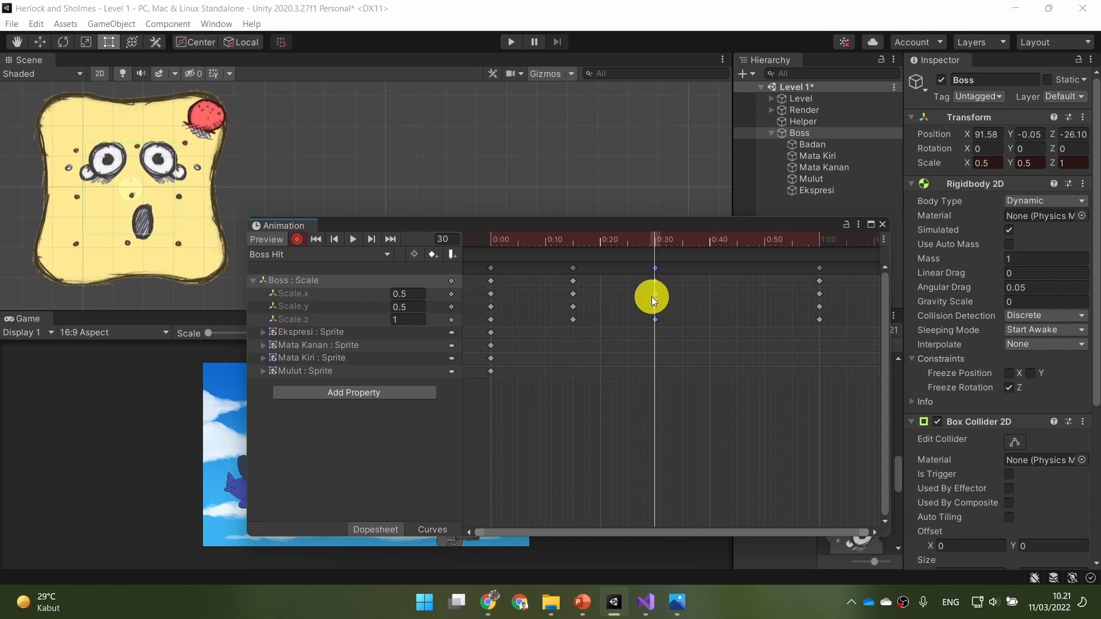
right_click(654, 281)
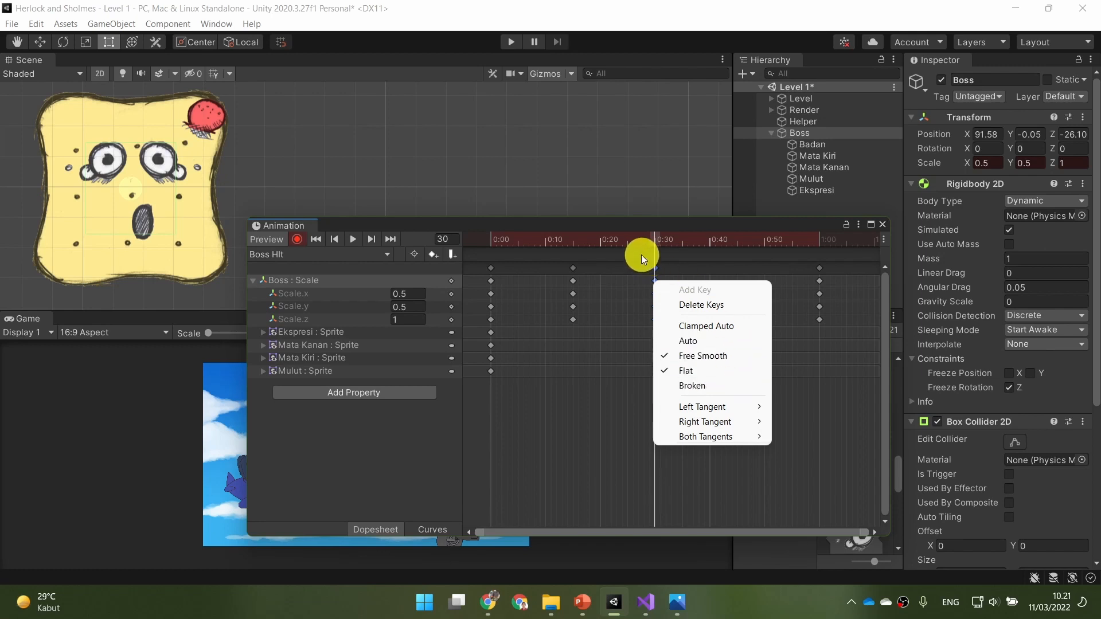
click(625, 243)
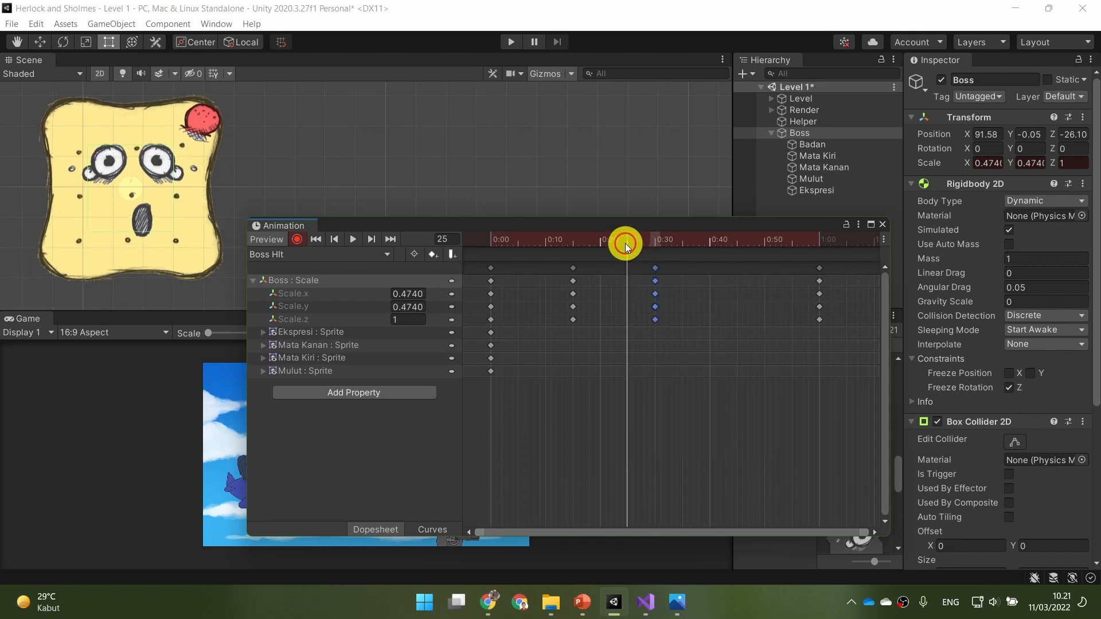
click(356, 236)
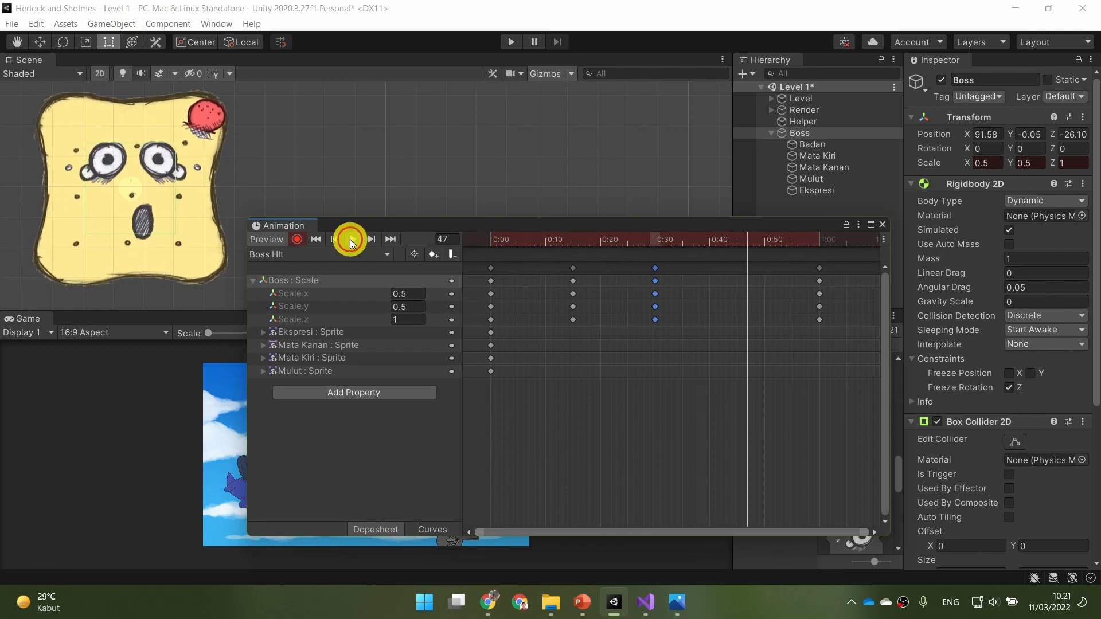
drag(619, 244, 494, 246)
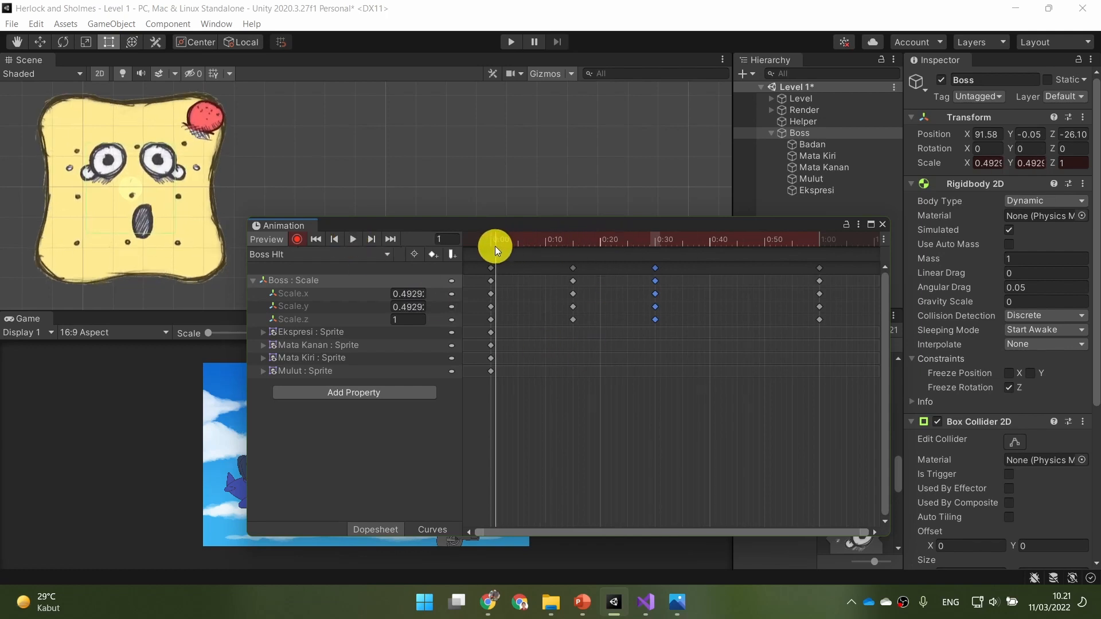
Consult the Animation: Hit slide in PowerPoint, and key the Ekspresi scale in Unity at 0 on Y at frame 0
click(581, 602)
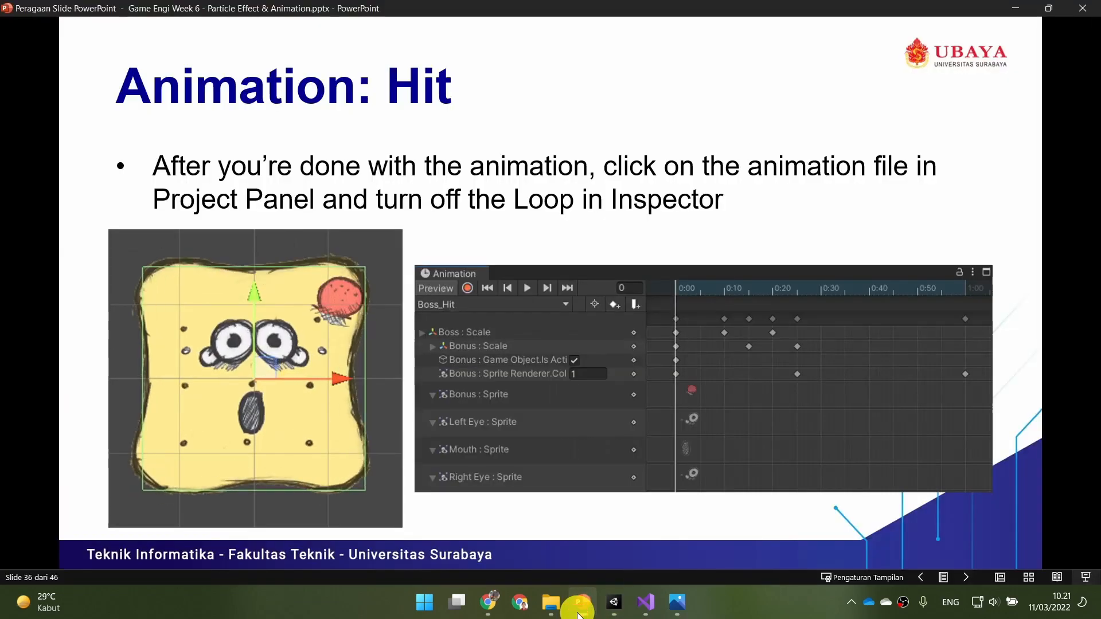
mouse_move(616, 610)
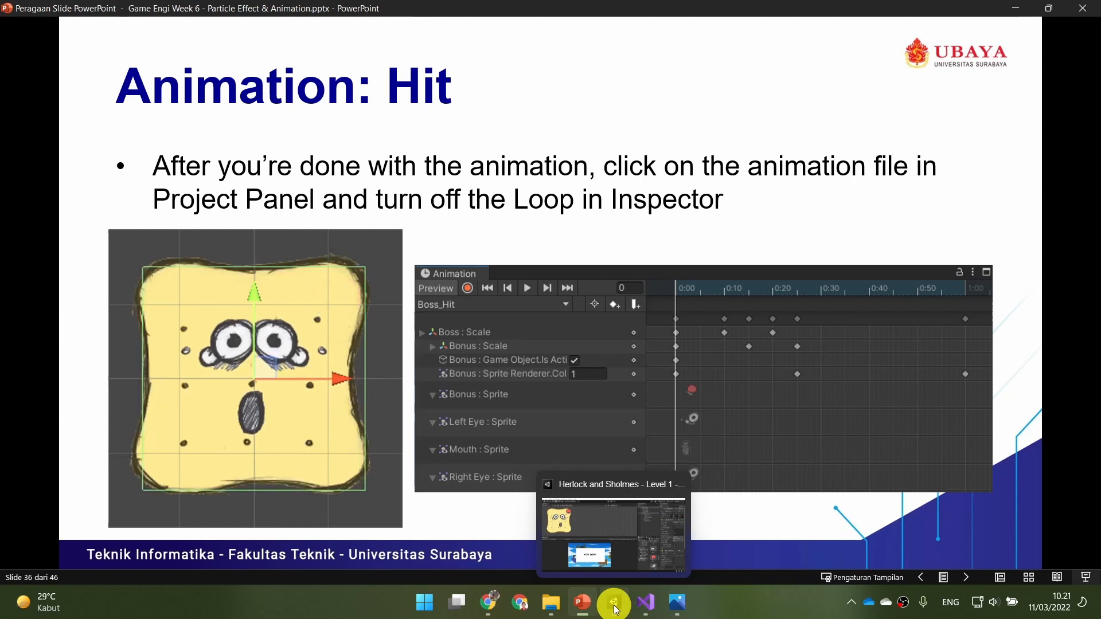
click(615, 603)
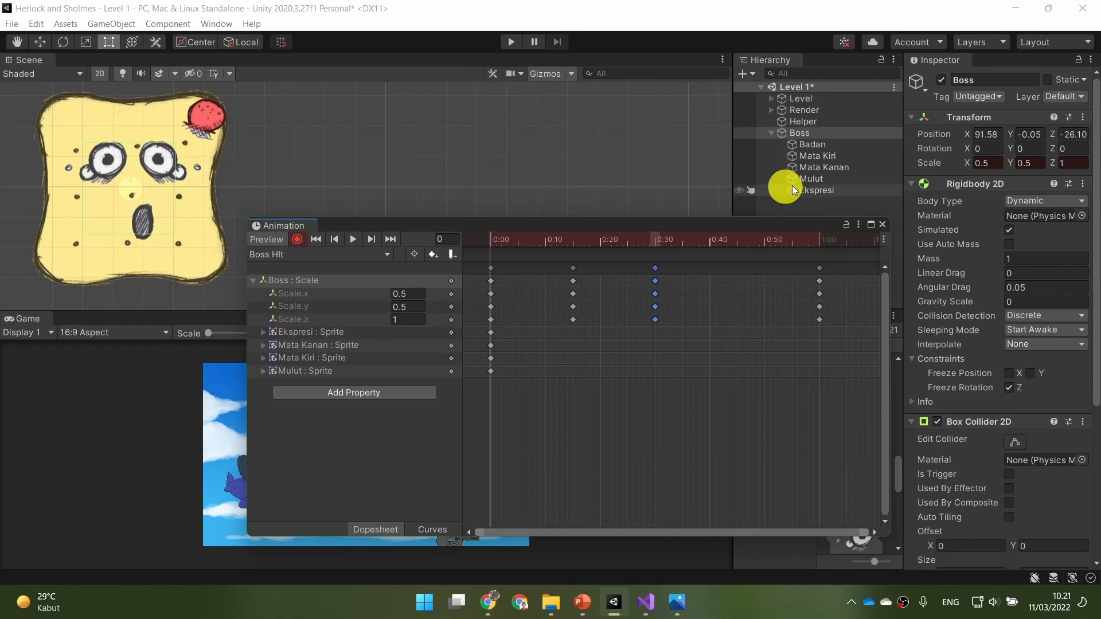
click(833, 190)
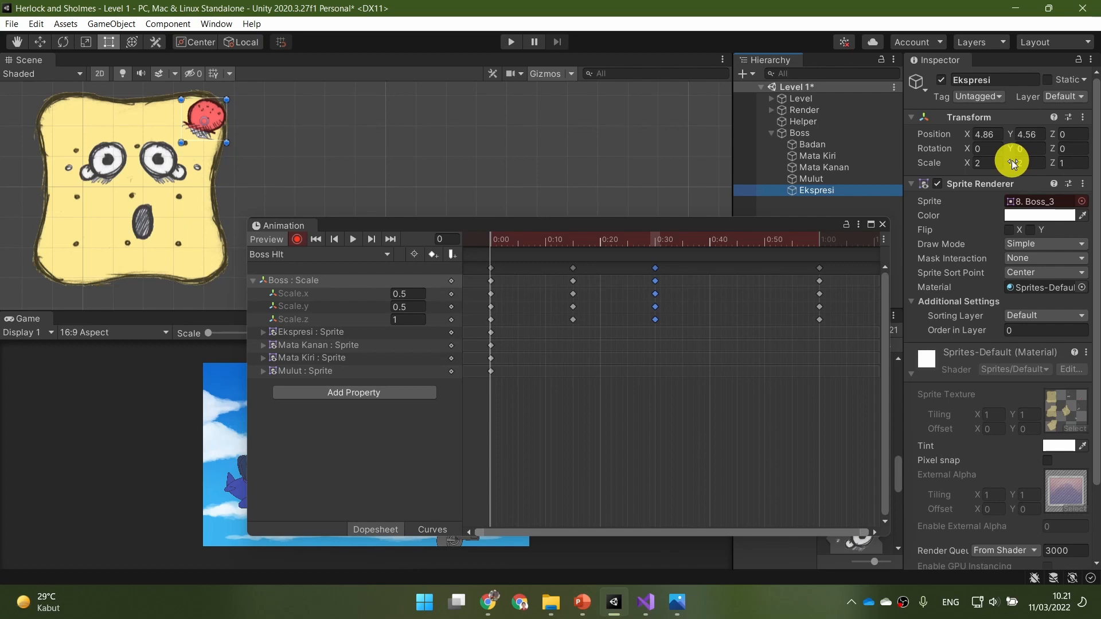
drag(1013, 165, 976, 165)
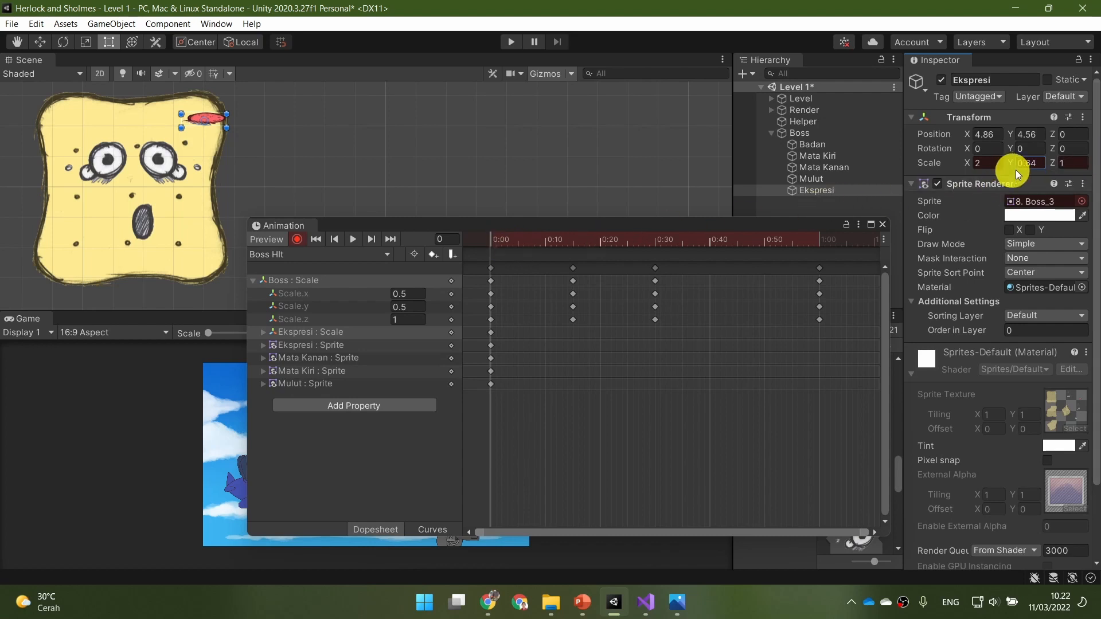
click(1032, 163)
text(0)
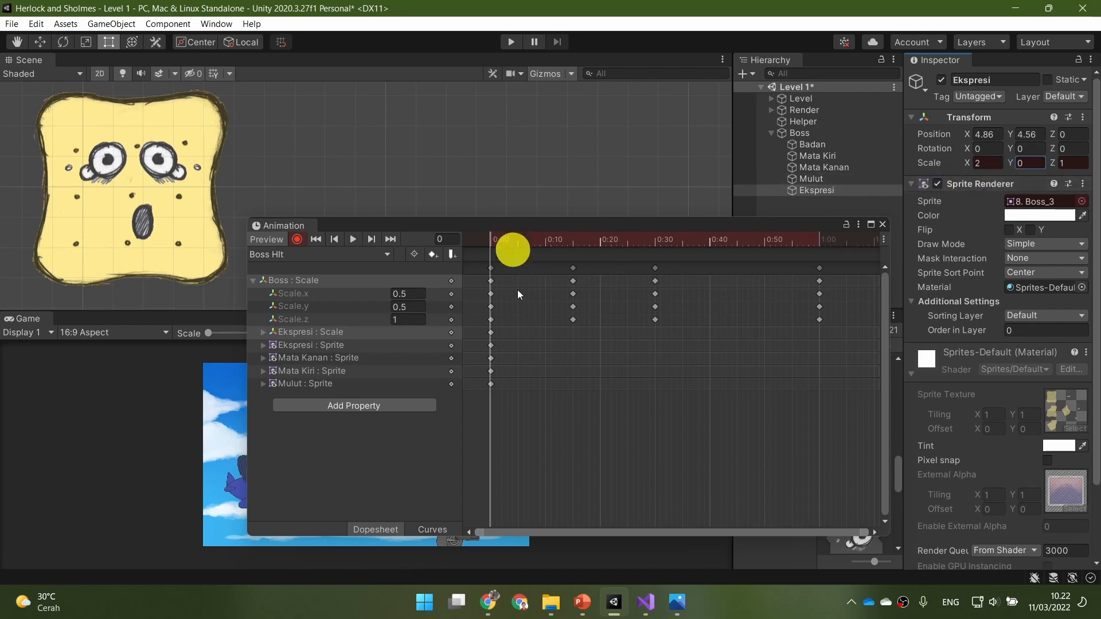
Consult the Animation: Hit slide in PowerPoint, and move the two middle Boss scale keys in Unity to frames 10 and 20
click(583, 602)
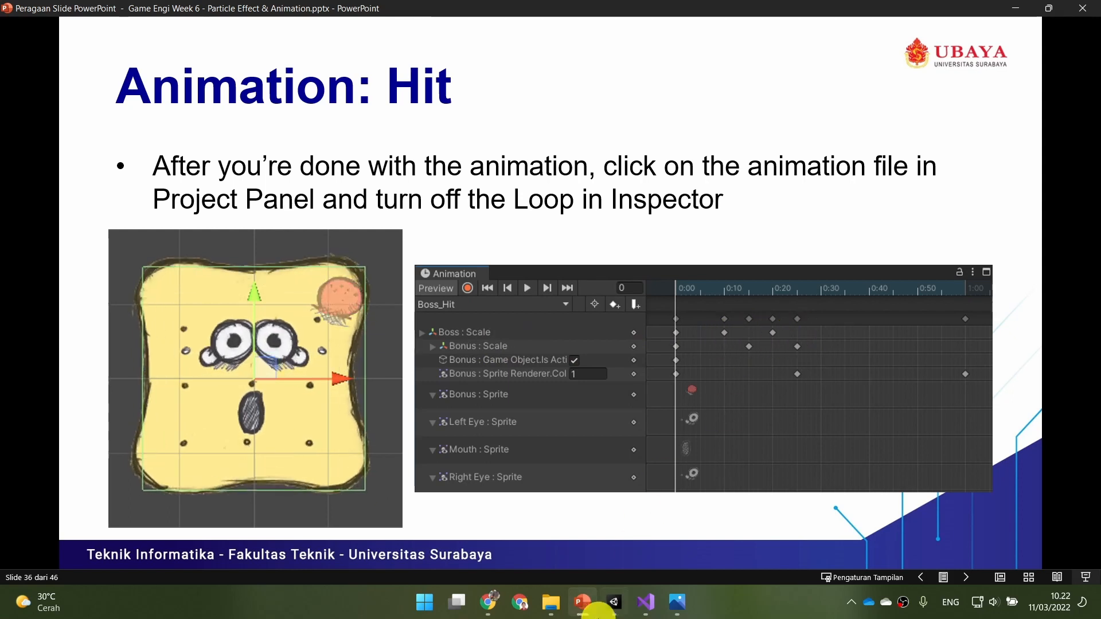
click(614, 602)
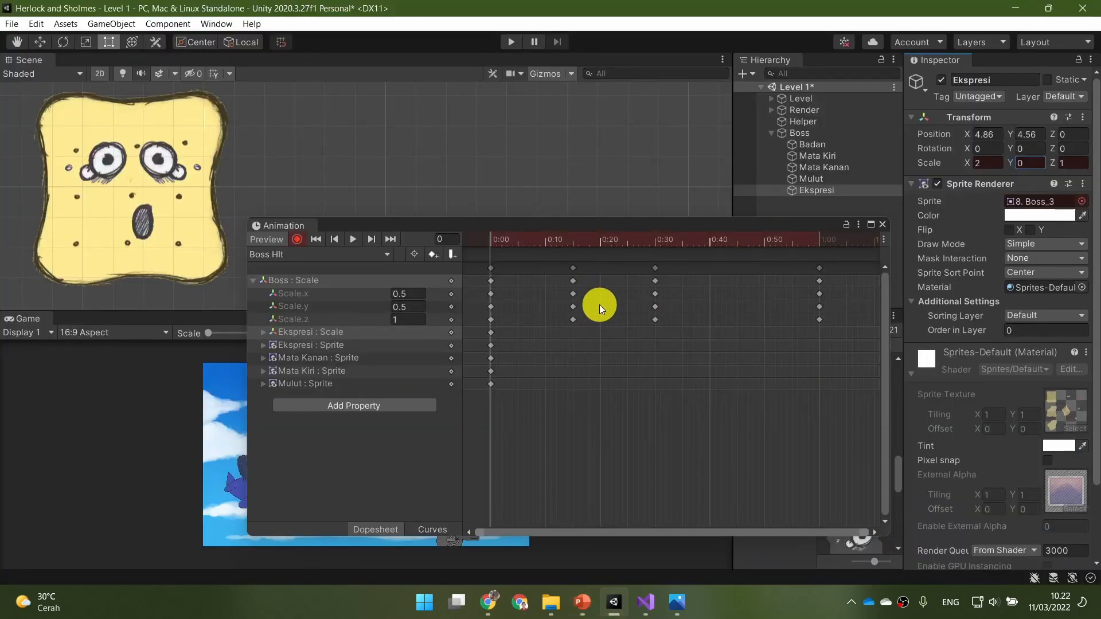
click(321, 280)
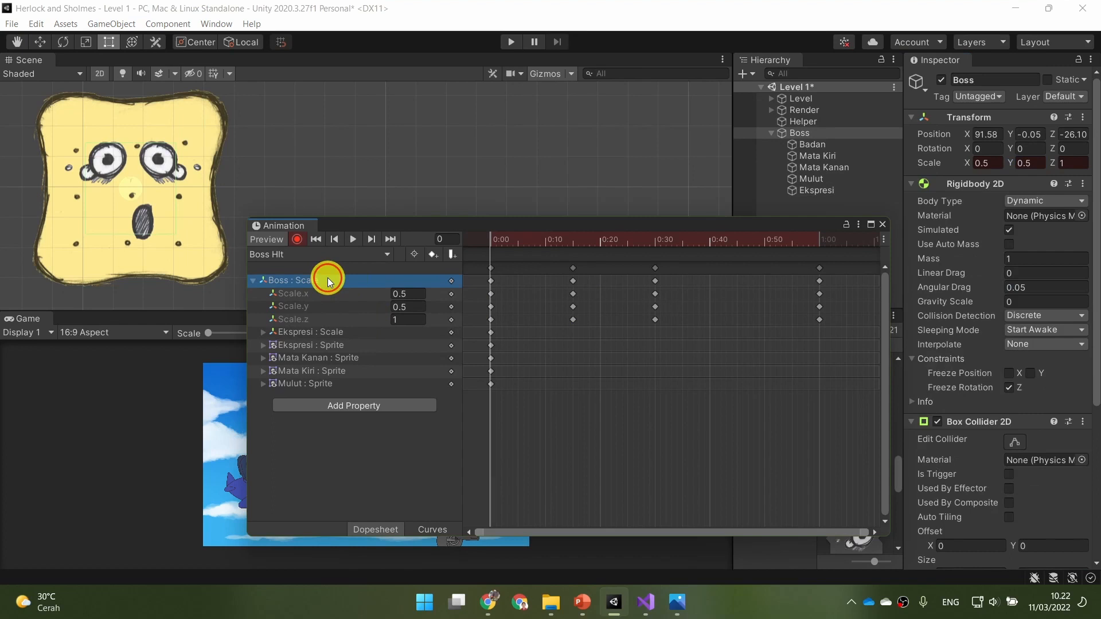
click(574, 281)
drag(573, 281, 550, 283)
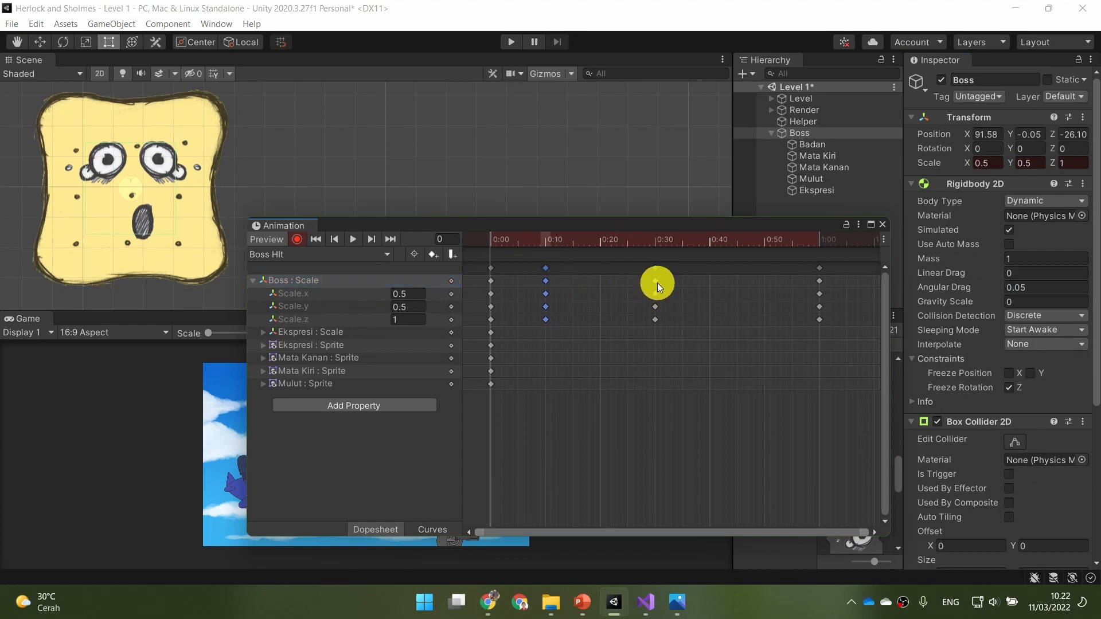
drag(656, 282, 601, 285)
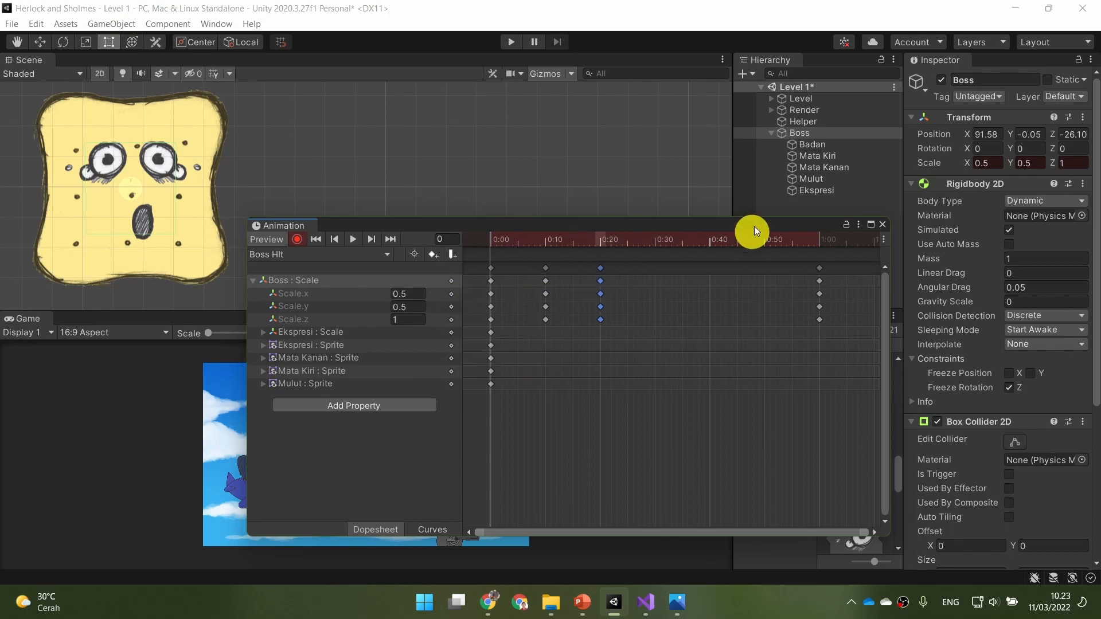
Key the Ekspresi scale at 2 on Y at frame 15, and play the clip to preview it
click(832, 190)
click(575, 245)
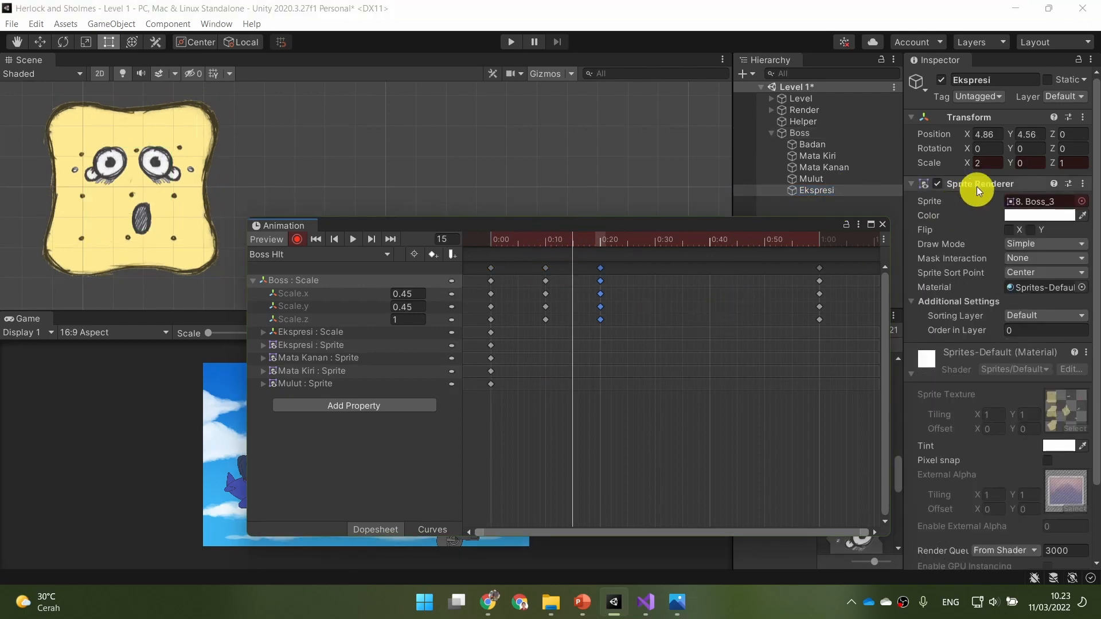
click(1030, 165)
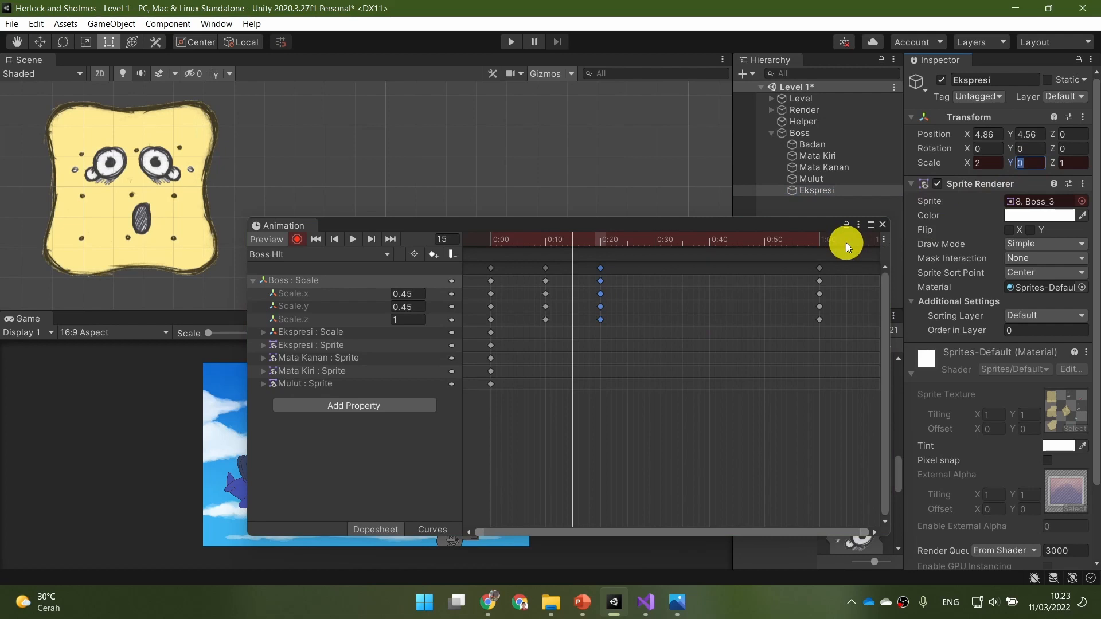
text(2)
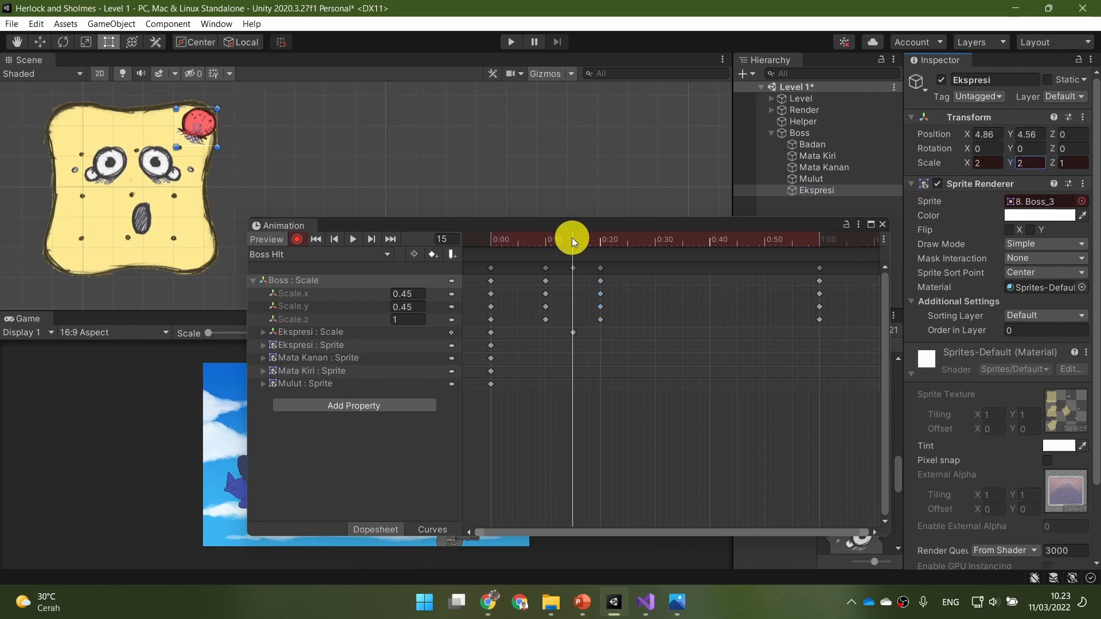
drag(573, 239, 354, 242)
click(355, 239)
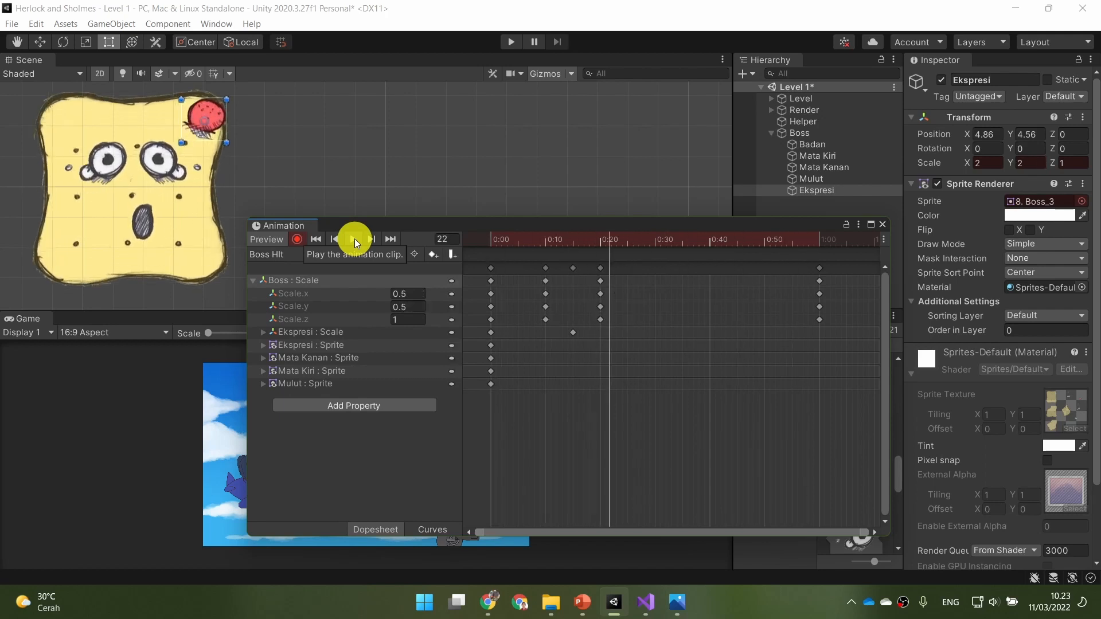
Check the key timing on the Animation: Hit slide in PowerPoint, and scrub the Boss HIt clip in Unity from frame 0 to frame 25
click(591, 607)
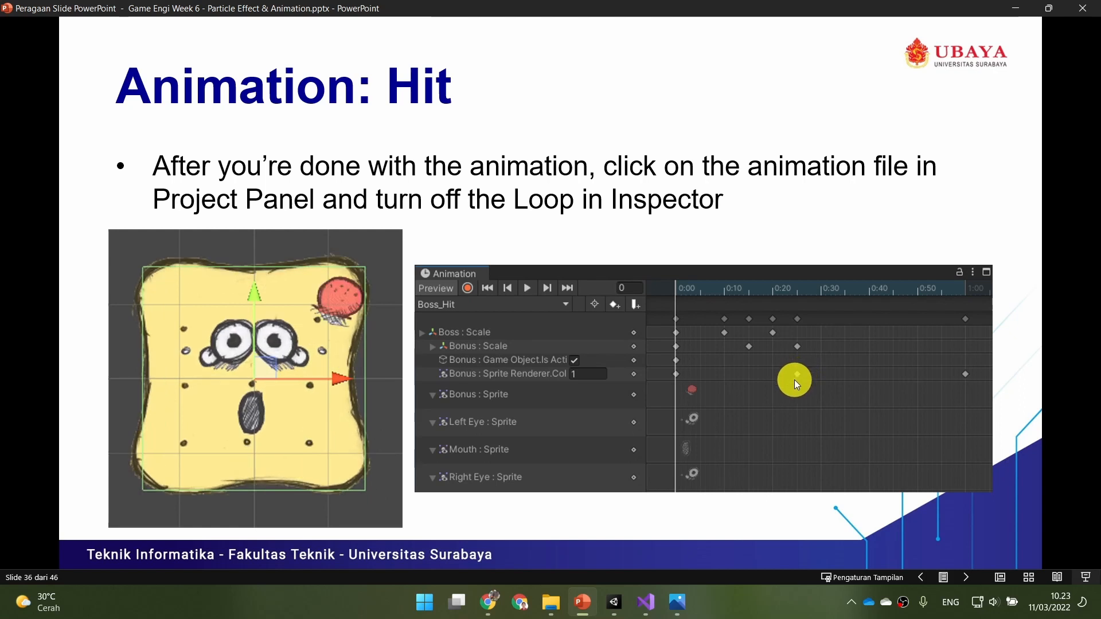
click(614, 602)
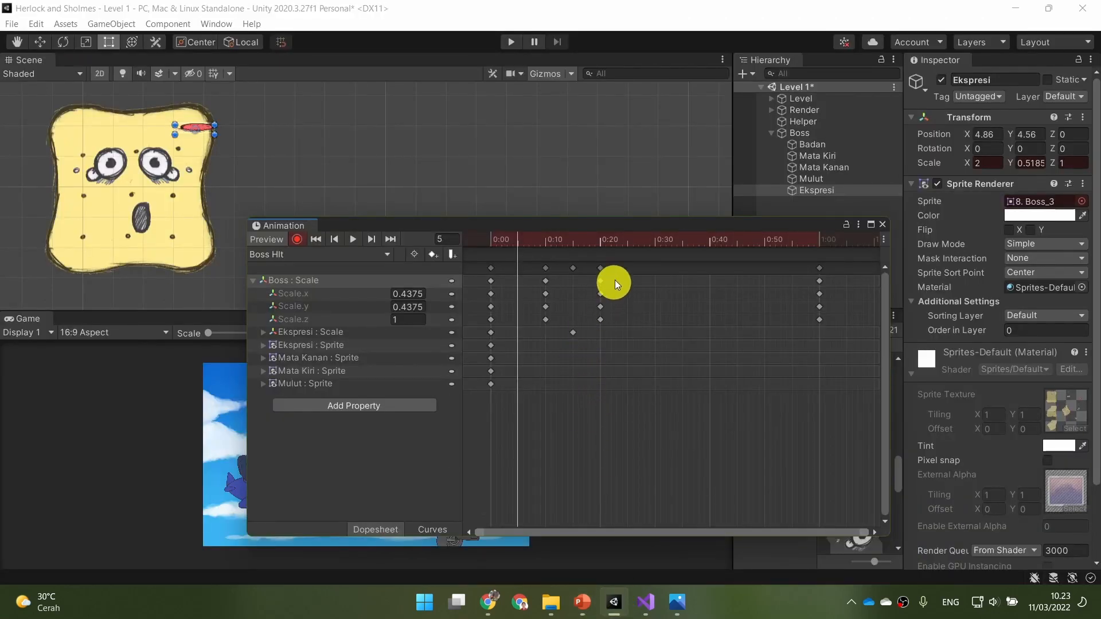
click(490, 242)
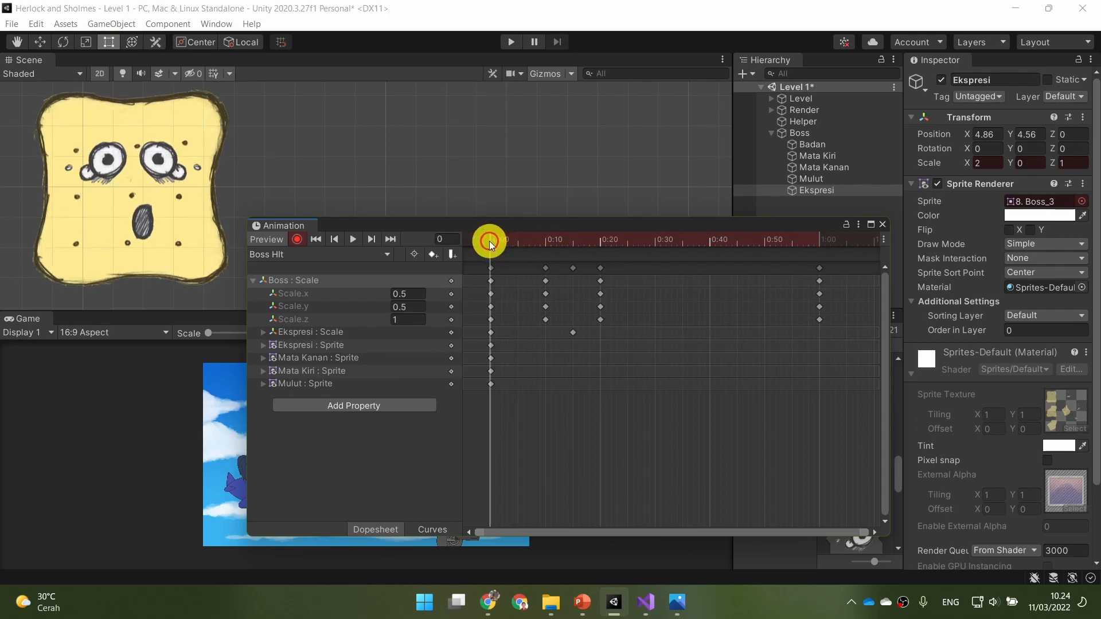
drag(490, 241, 625, 235)
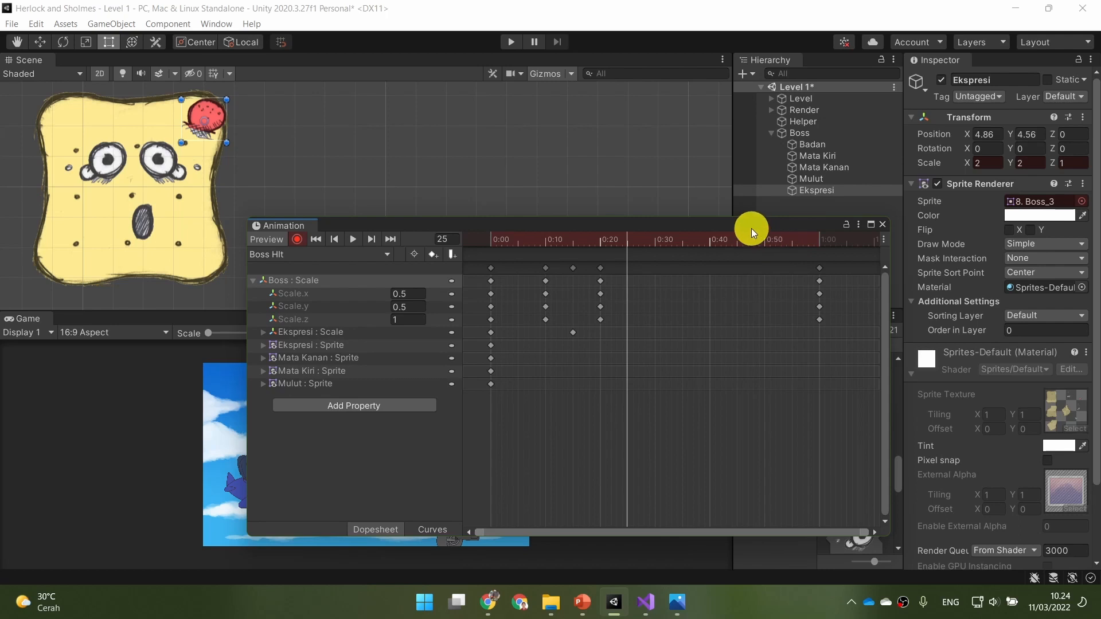
Uncover the Game view behind the Animation window, and add Ekspresi's Sprite Renderer Color property to the Boss HIt clip
drag(752, 229, 728, 116)
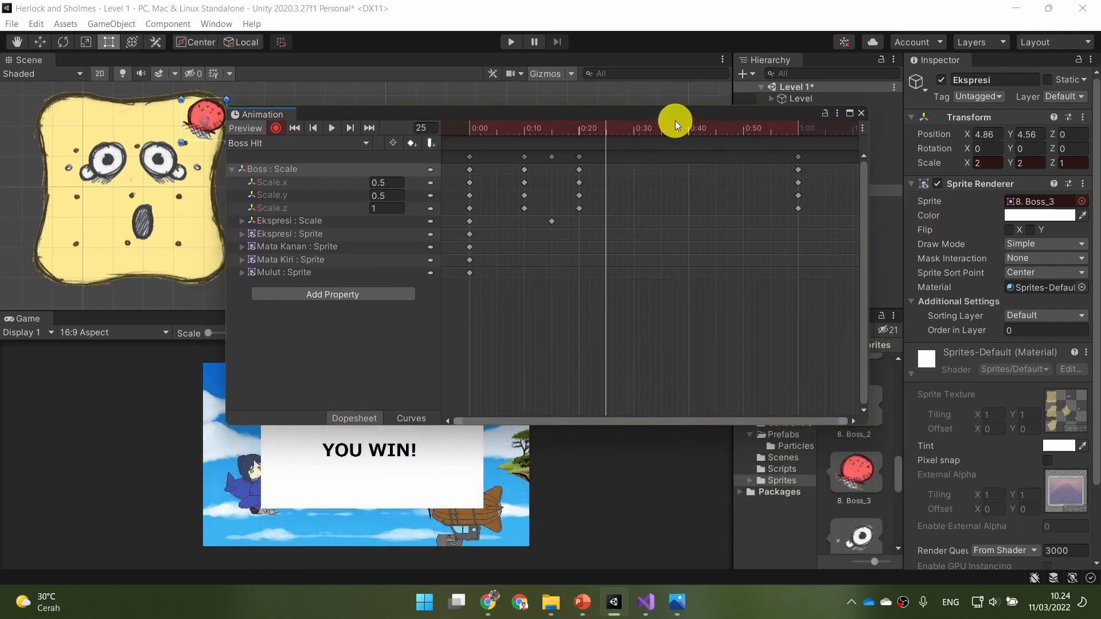
drag(676, 118, 700, 88)
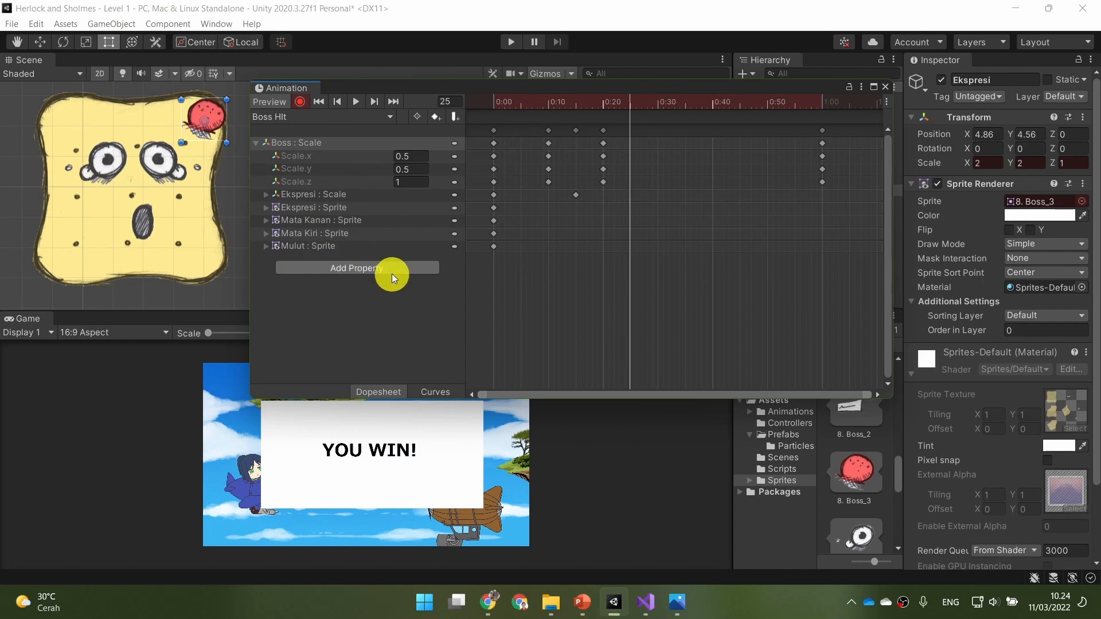
click(318, 271)
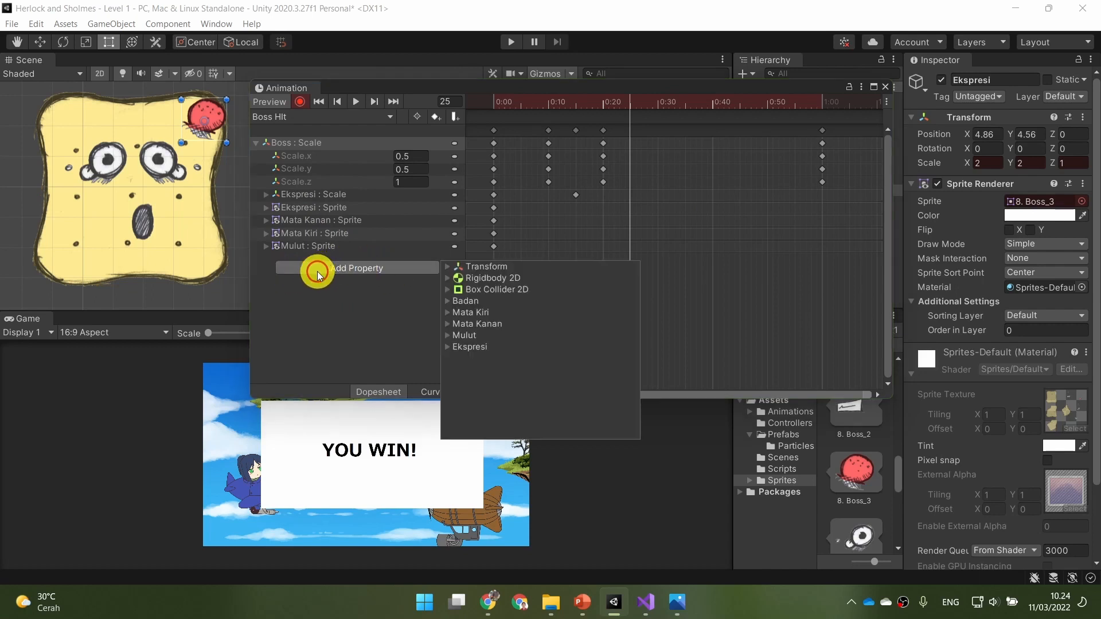
click(449, 347)
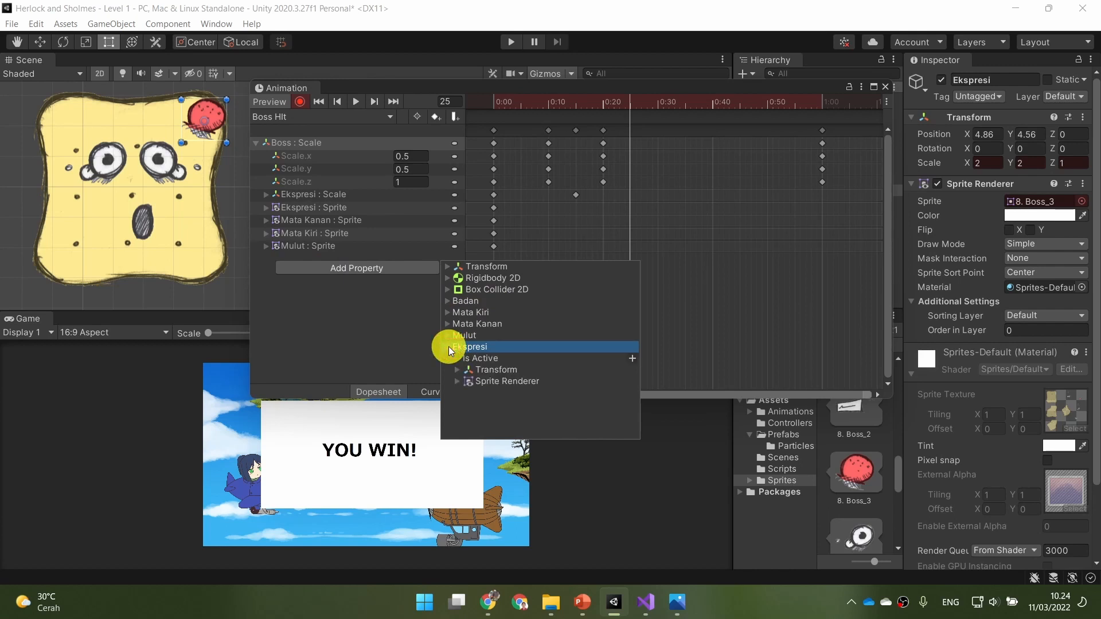
click(458, 381)
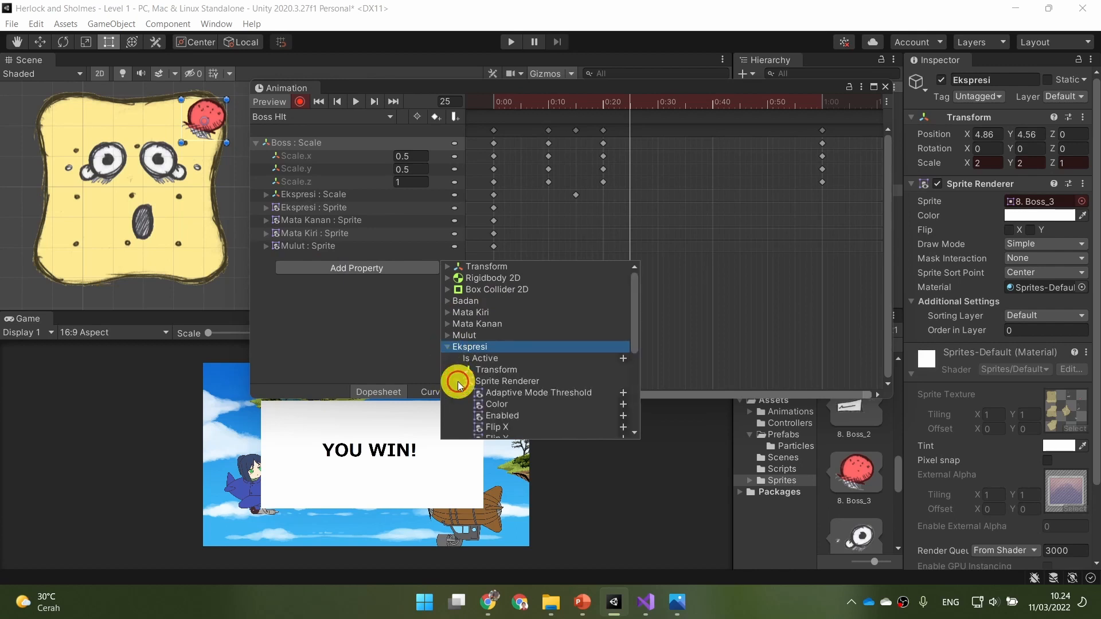
scroll(556, 369, down, 1)
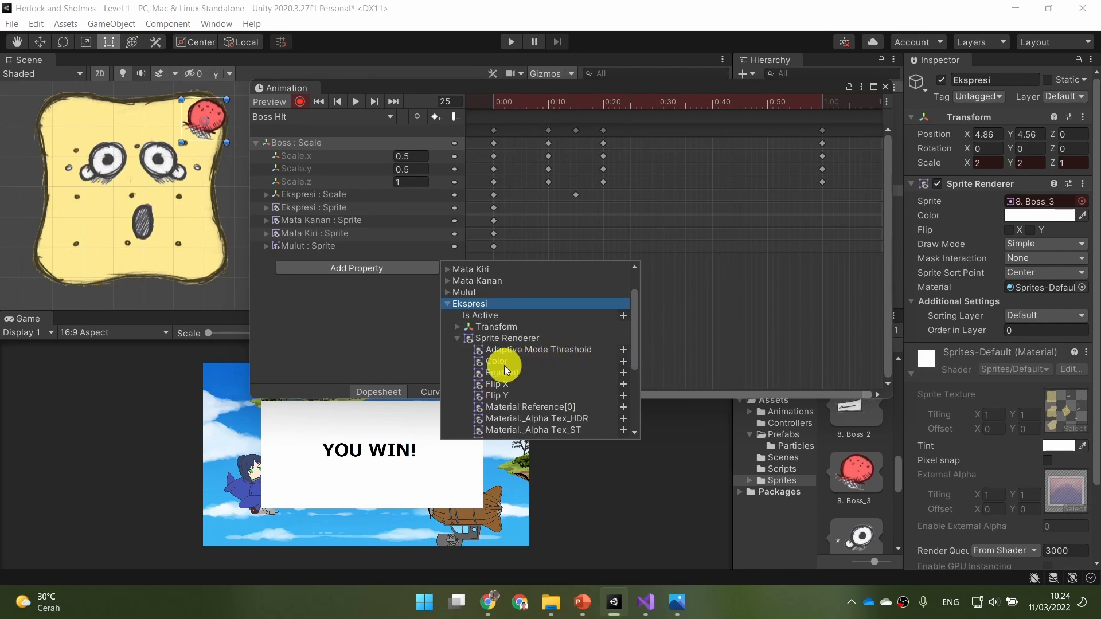
click(623, 362)
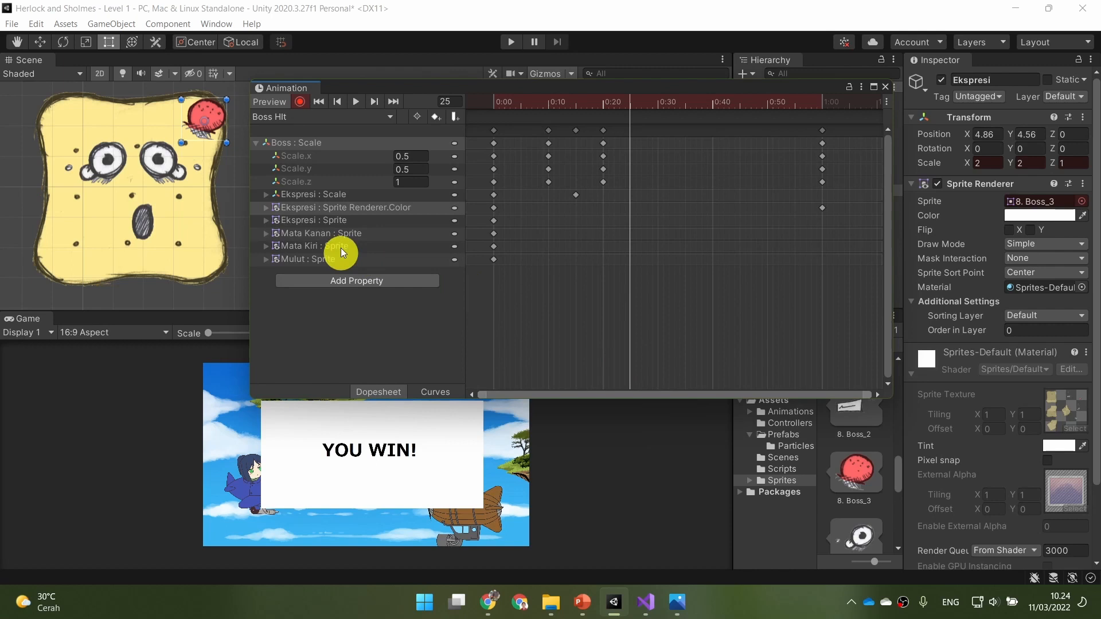
Remove the Color.r, Color.g and Color.b properties of Ekspresi from the clip, keeping only Color.a
click(266, 207)
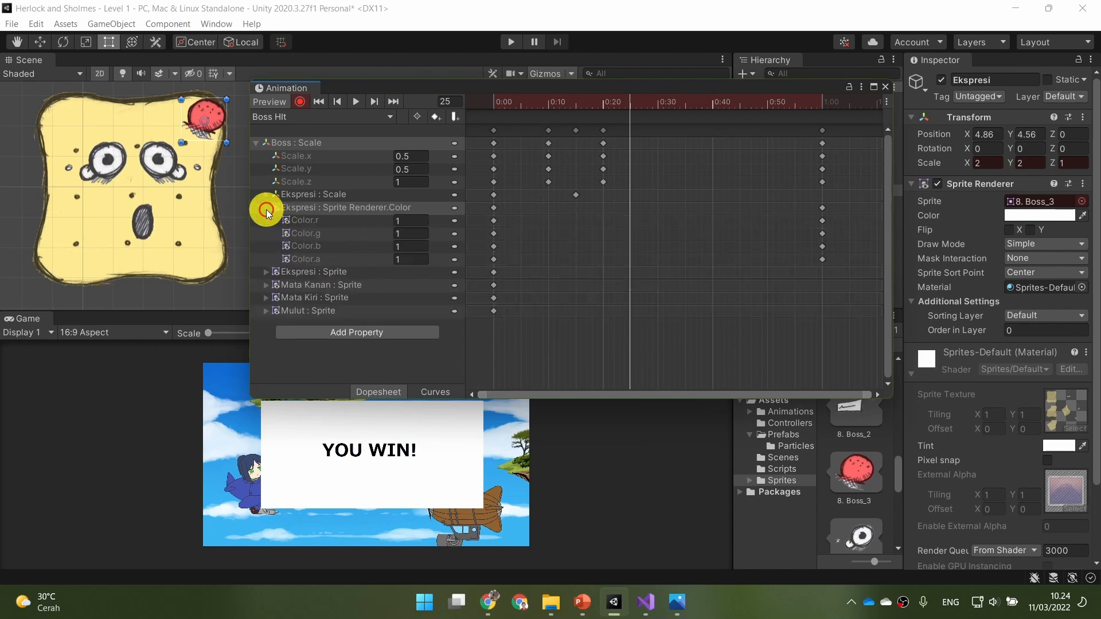
click(357, 262)
click(405, 259)
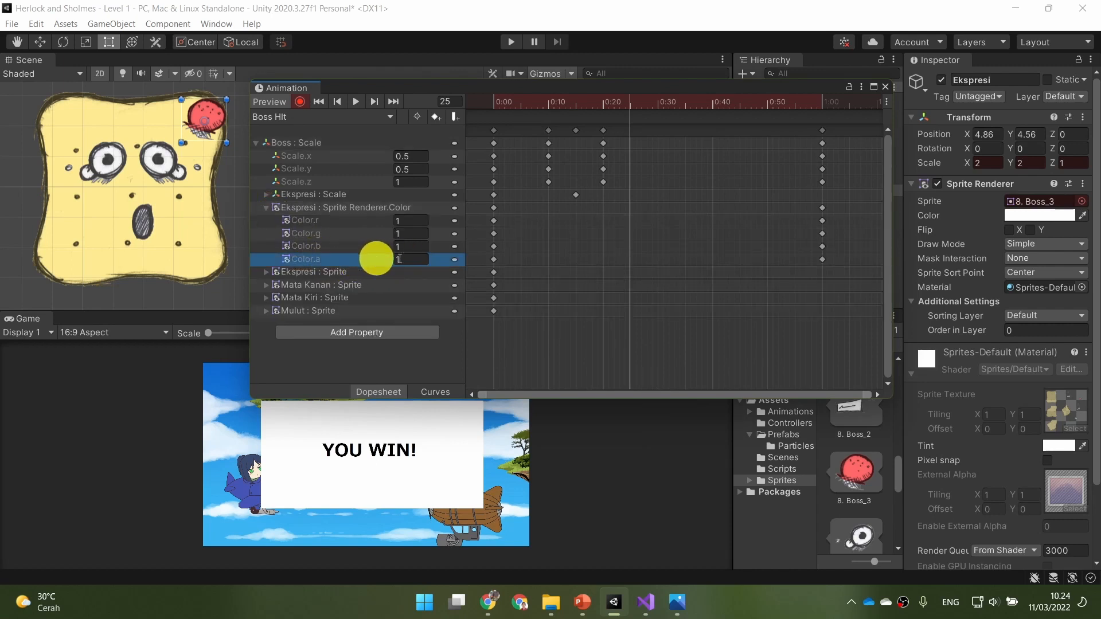
click(345, 223)
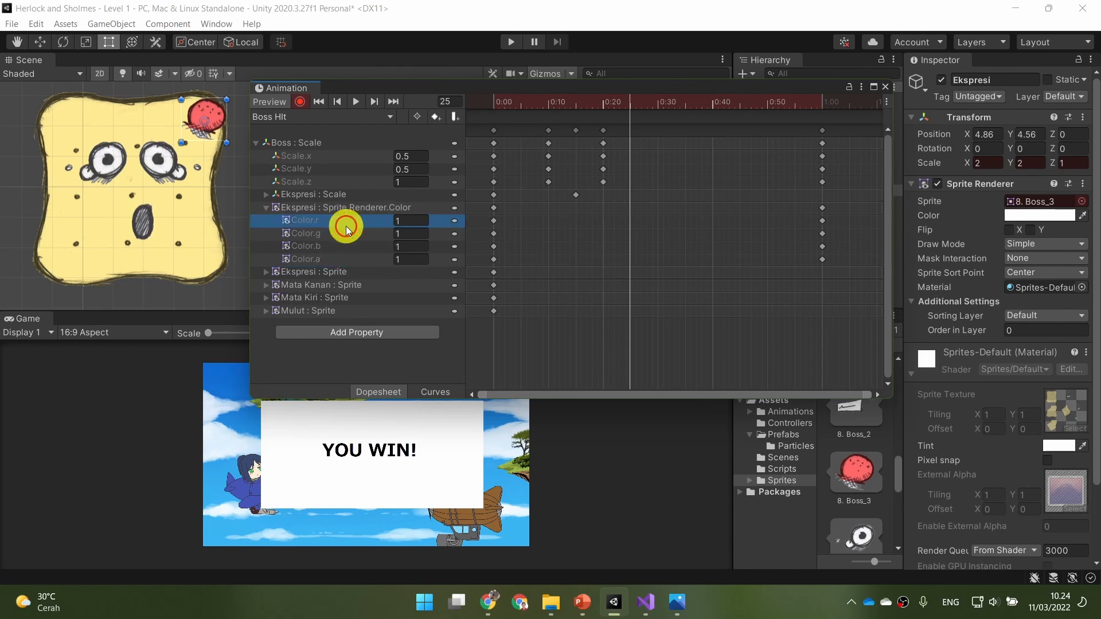
ctrl+click(347, 236)
ctrl+click(347, 249)
right_click(321, 235)
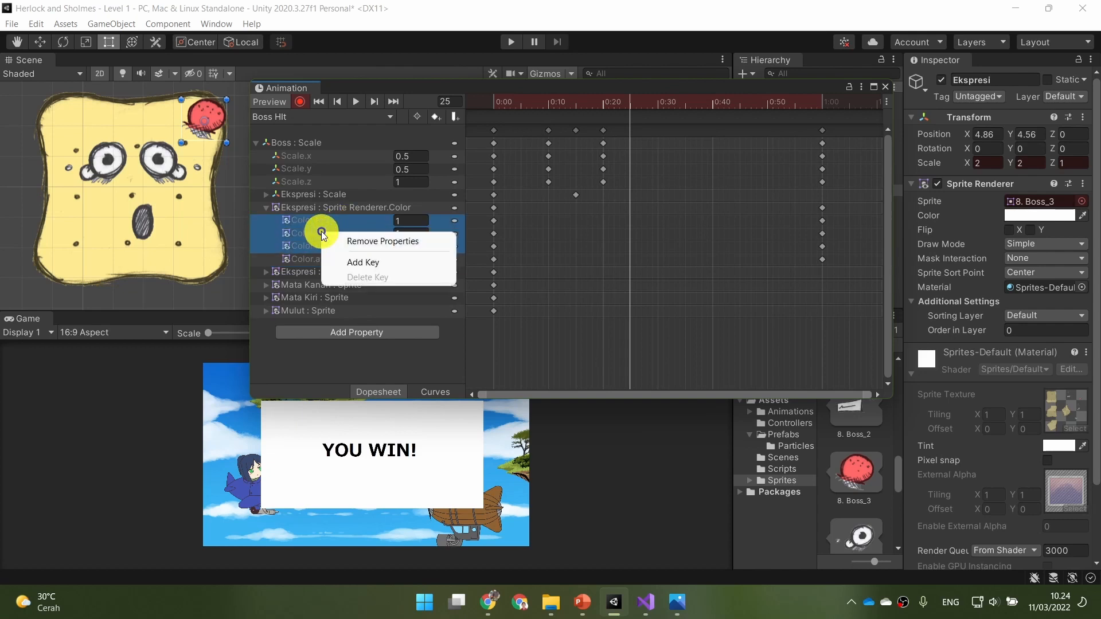
click(357, 239)
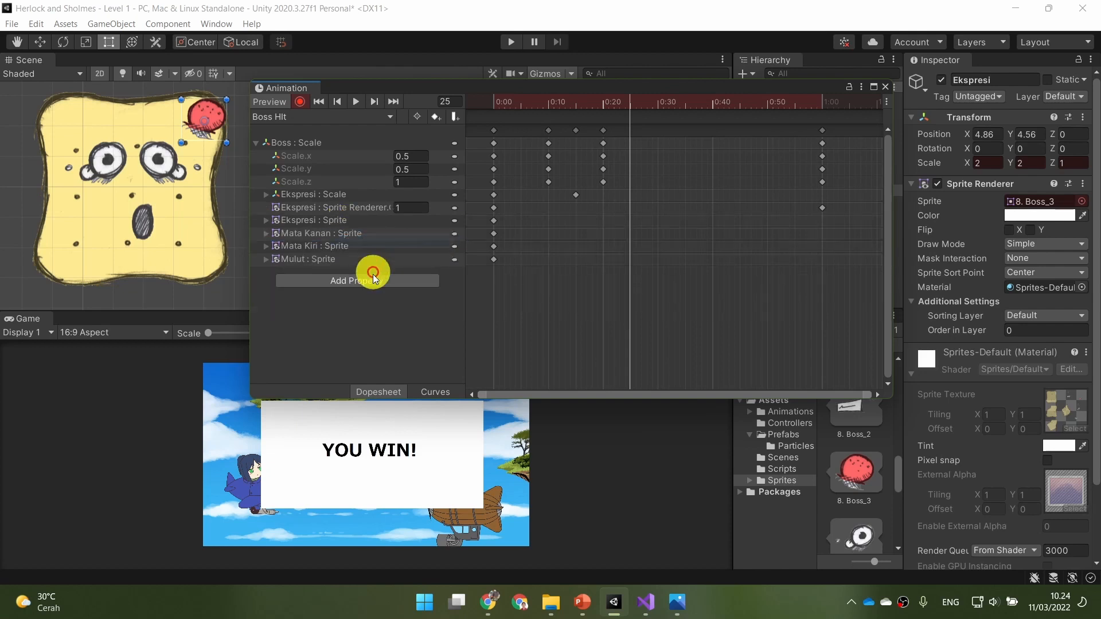
Add an Ekspresi Color.a key at frame 25, and set Color.a to 0 at frame 60
click(366, 211)
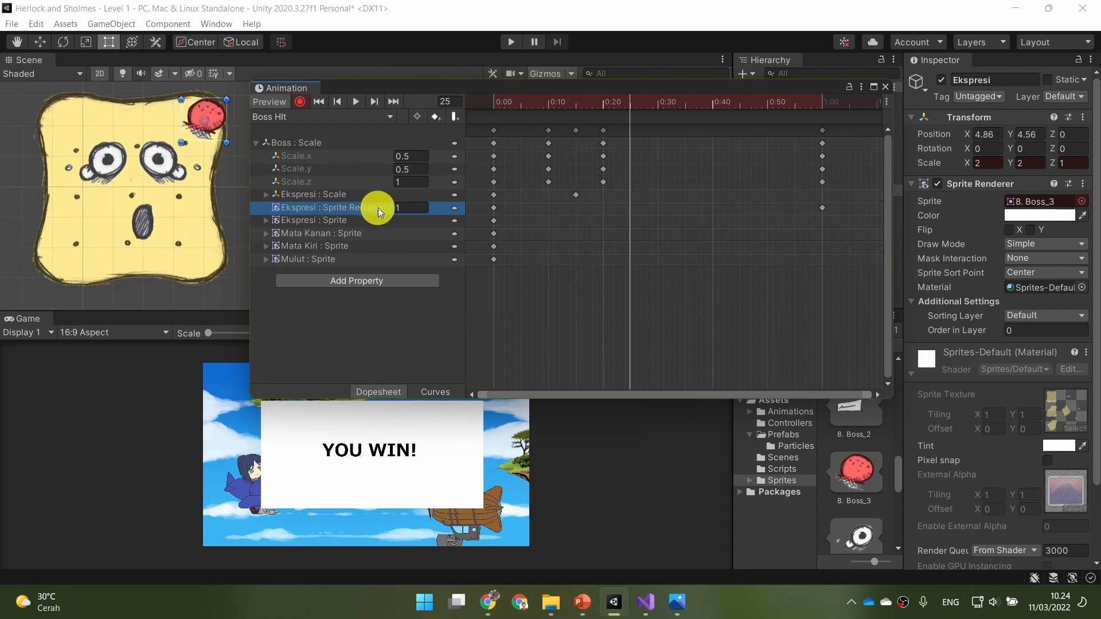
double_click(629, 209)
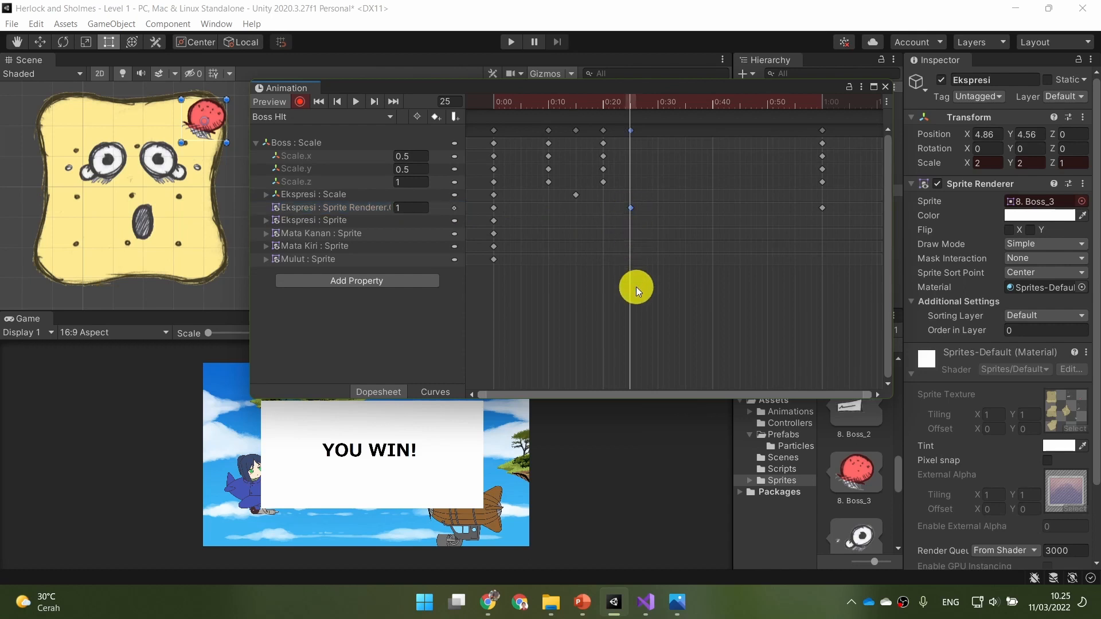
click(822, 102)
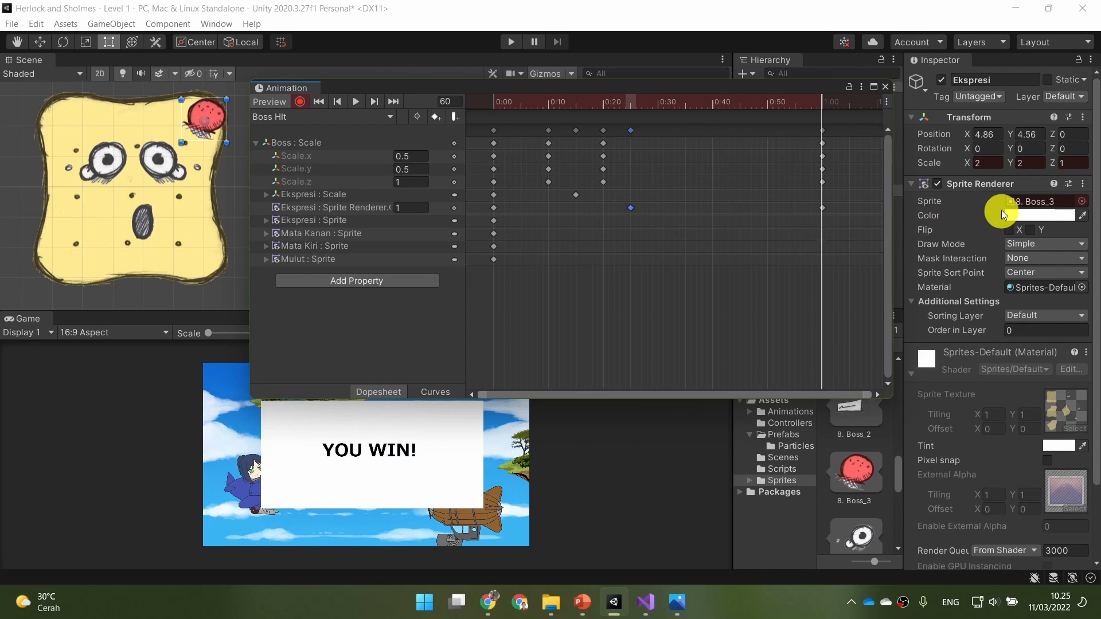
click(1040, 214)
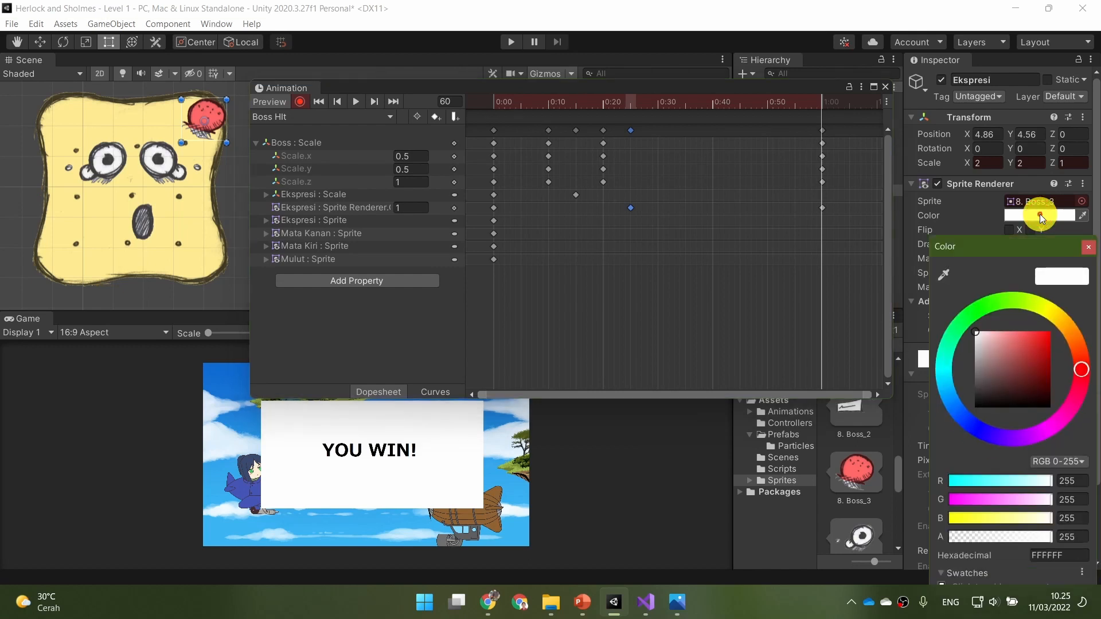
click(1089, 251)
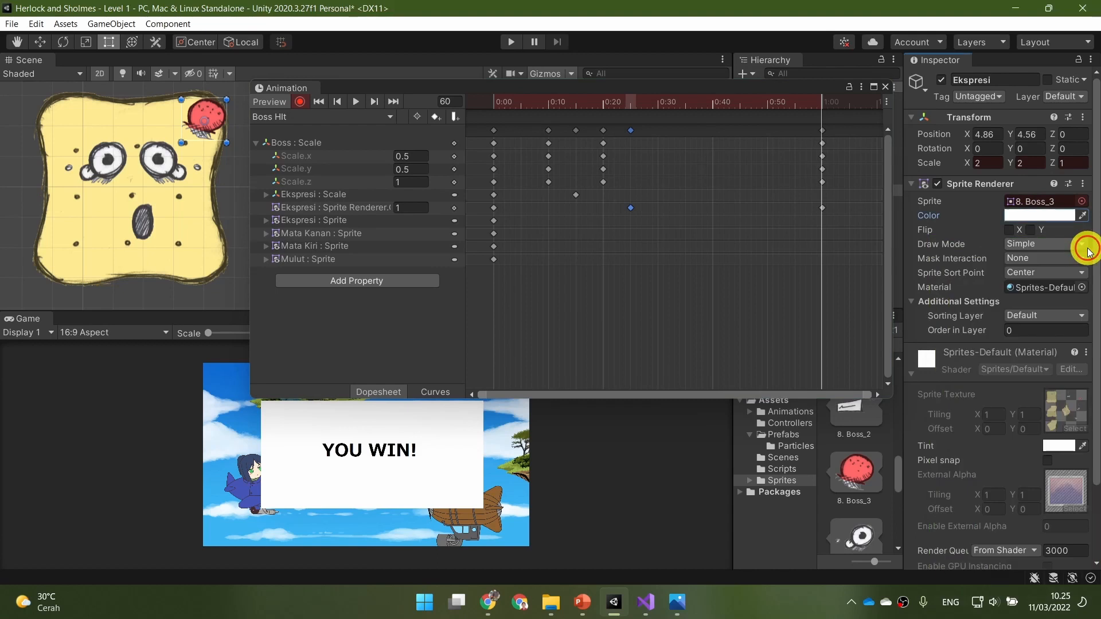
click(419, 207)
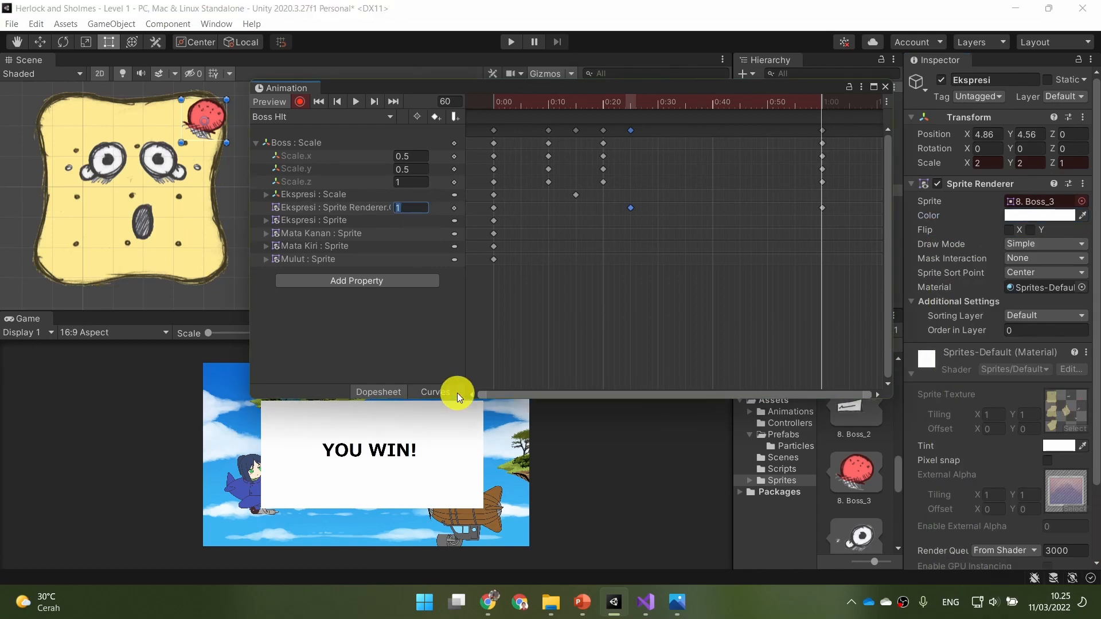
text(0)
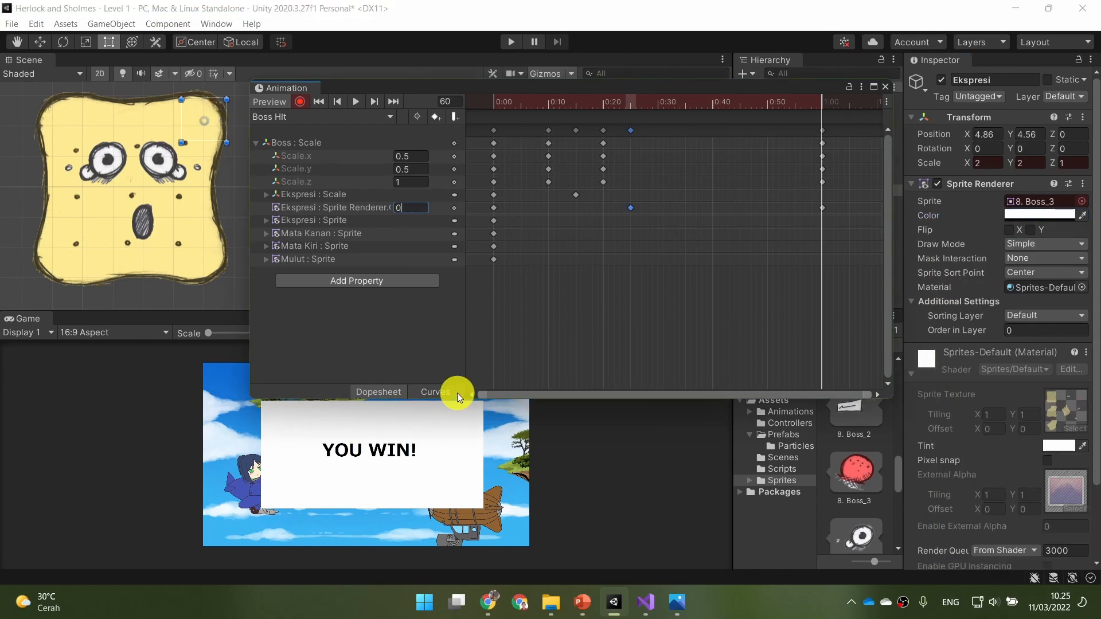
Play the clip to preview the Ekspresi fade-out, and compare it with the Animation: Hit slide in PowerPoint
click(358, 100)
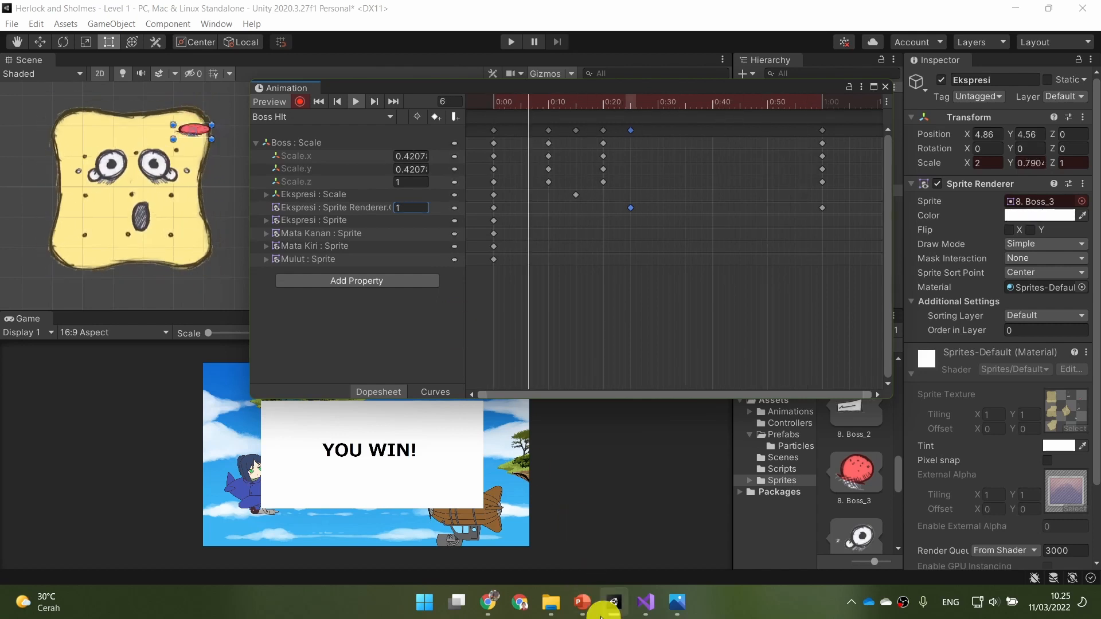
click(583, 602)
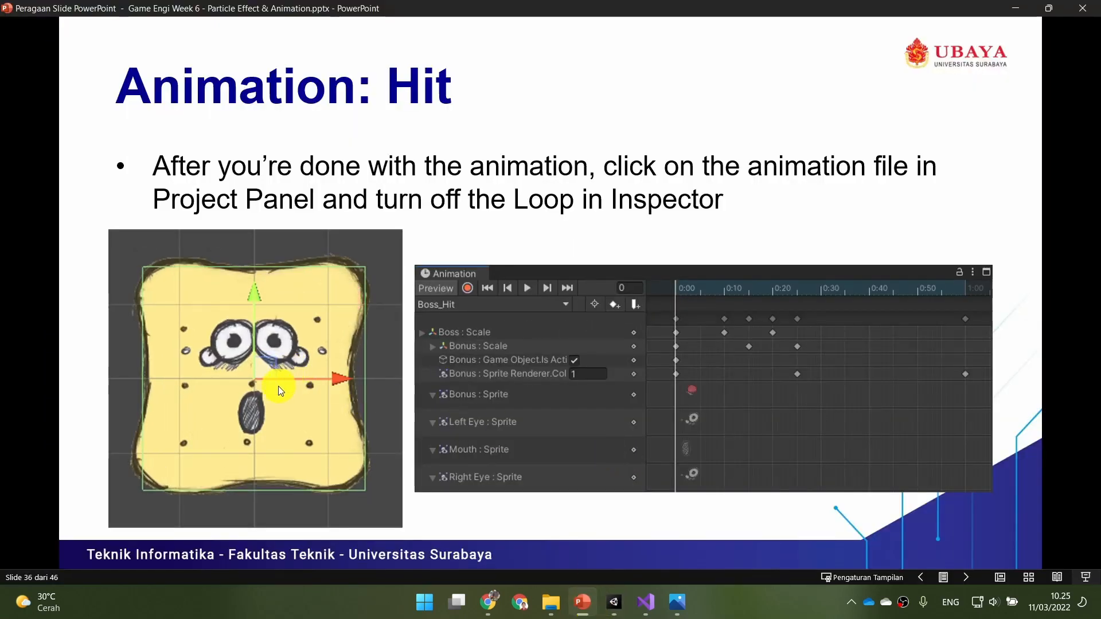
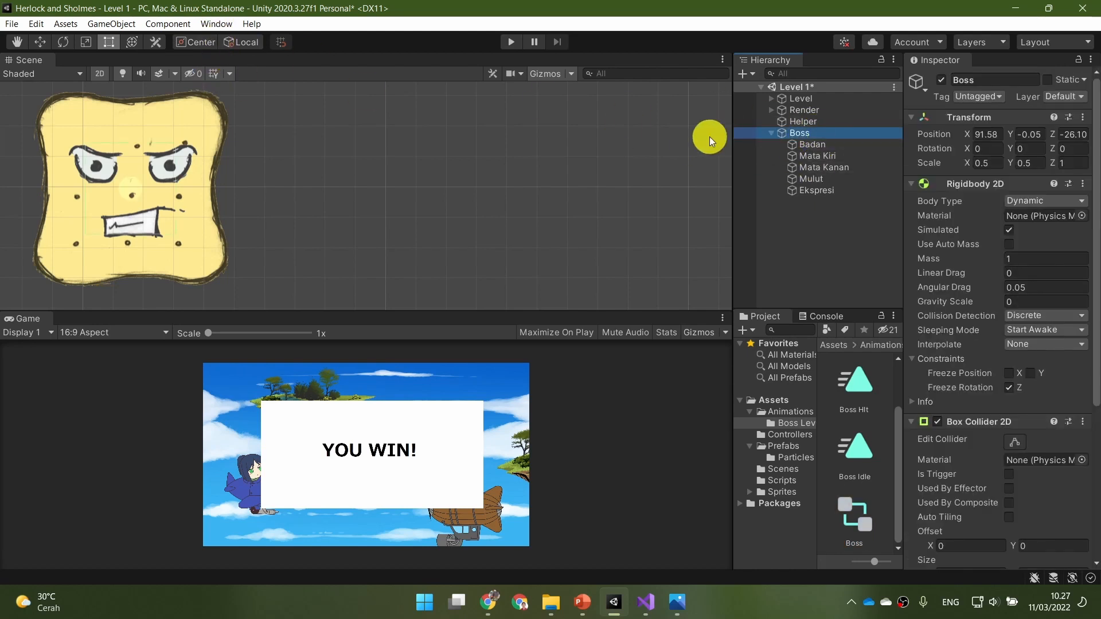
Open the Boss animator controller from the project's boss animations folder, and check the Animator slide in PowerPoint
click(212, 25)
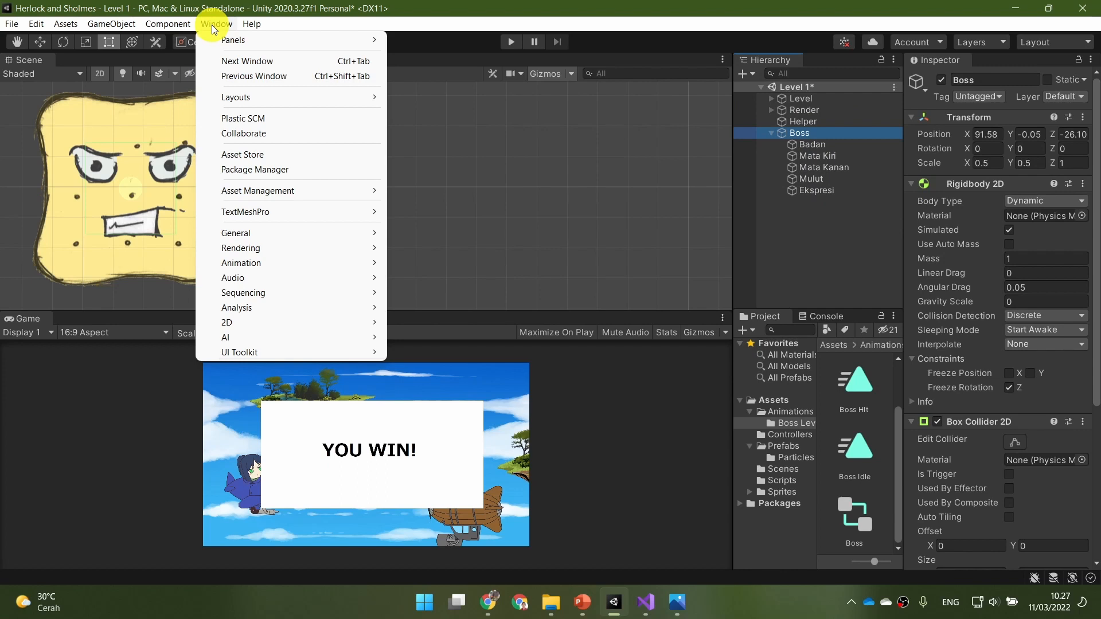
mouse_move(313, 264)
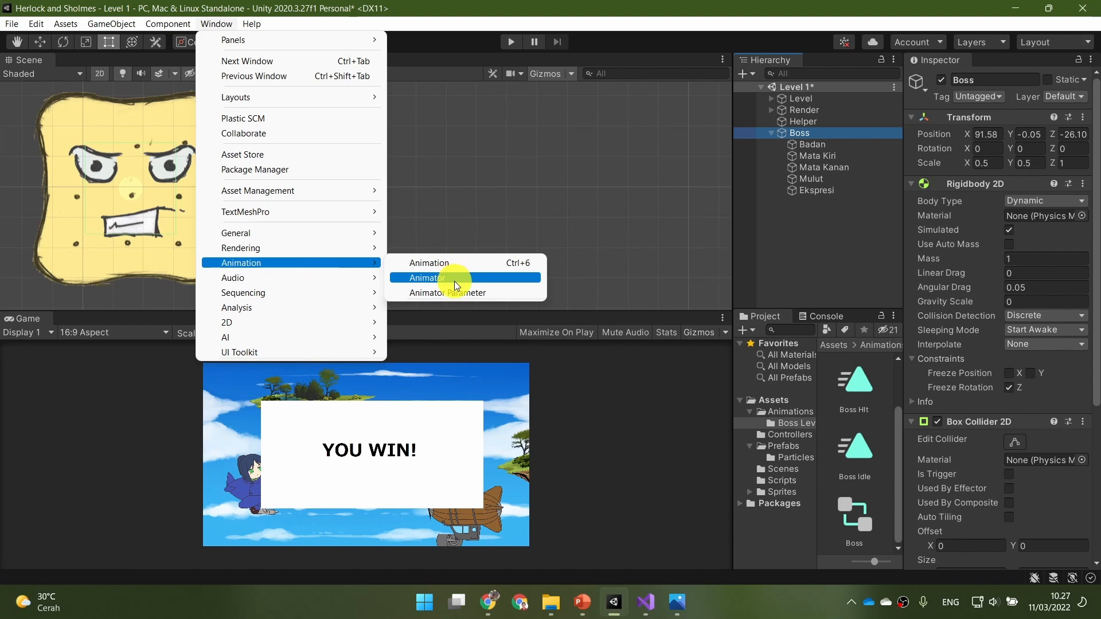
click(869, 509)
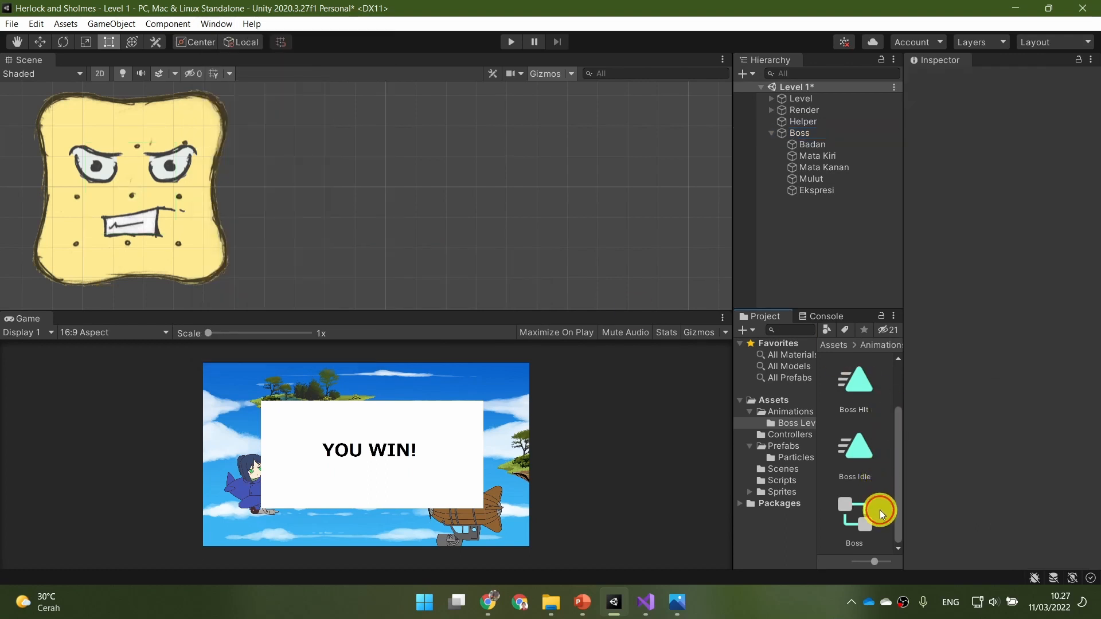
click(856, 523)
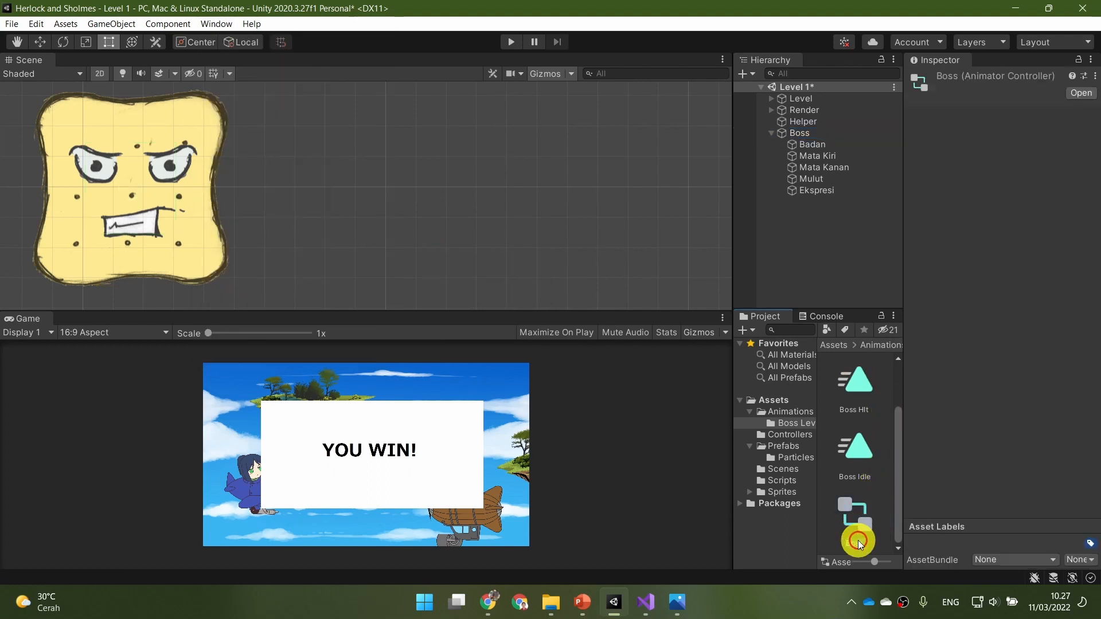
double_click(858, 515)
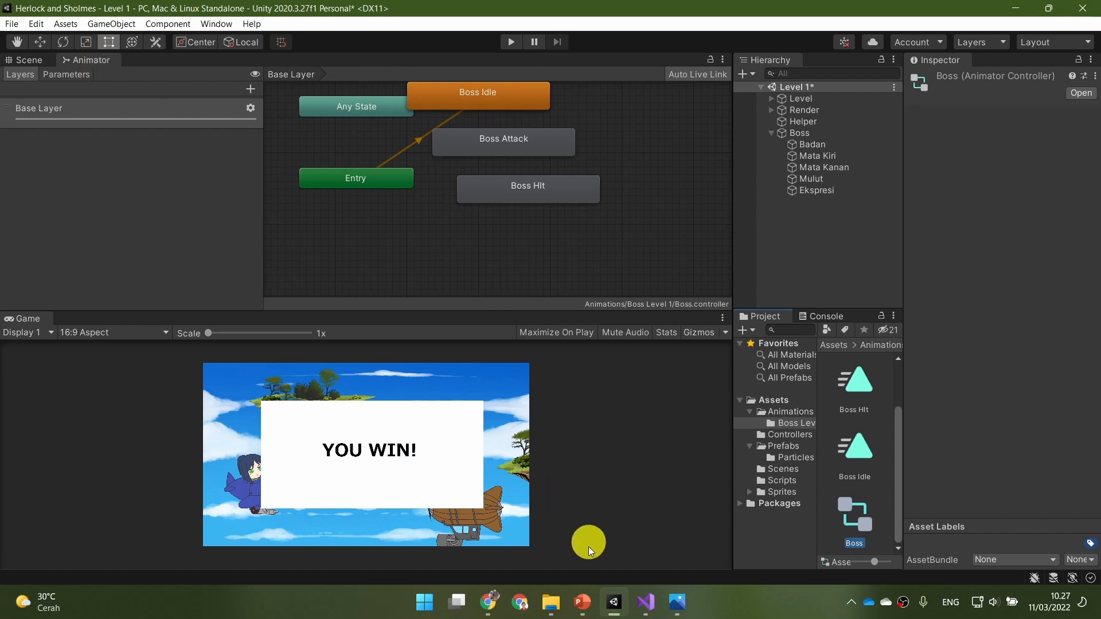
click(583, 603)
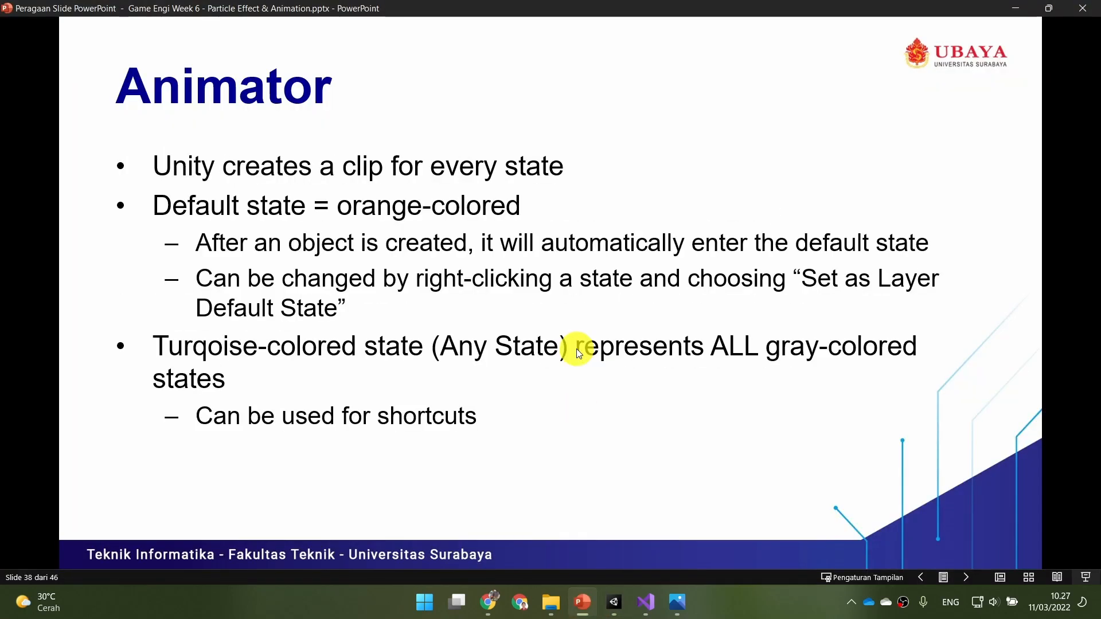
click(614, 602)
Narrow the Animator's layer list to give the Boss state graph more room, and frame its states
scroll(516, 189, up, 3)
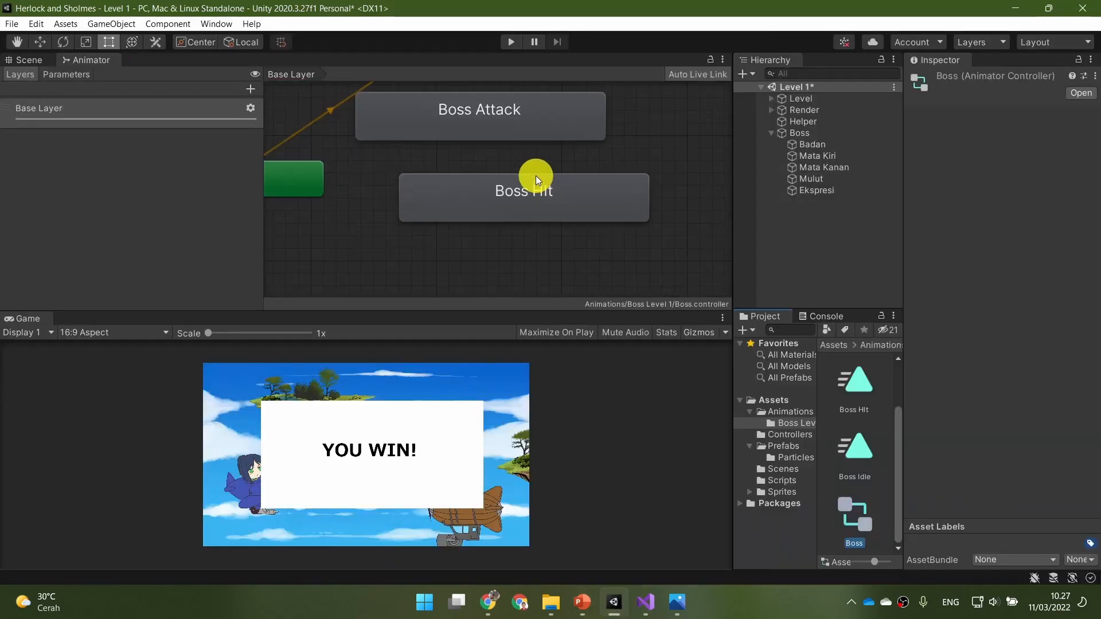
scroll(574, 158, down, 5)
scroll(624, 137, up, 2)
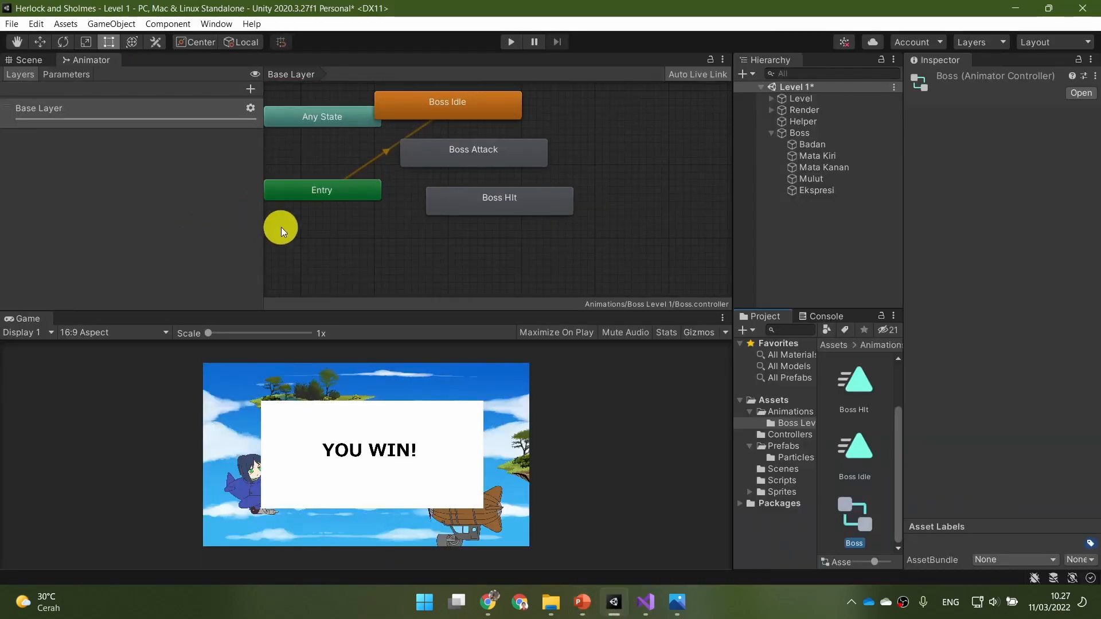
drag(262, 225, 160, 226)
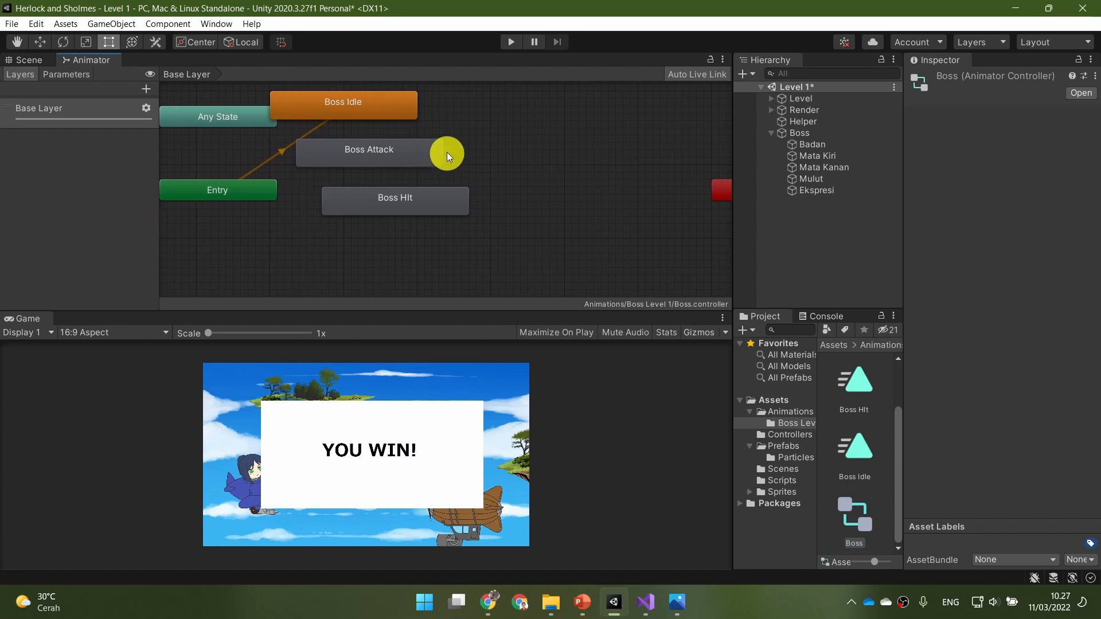
scroll(494, 147, down, 3)
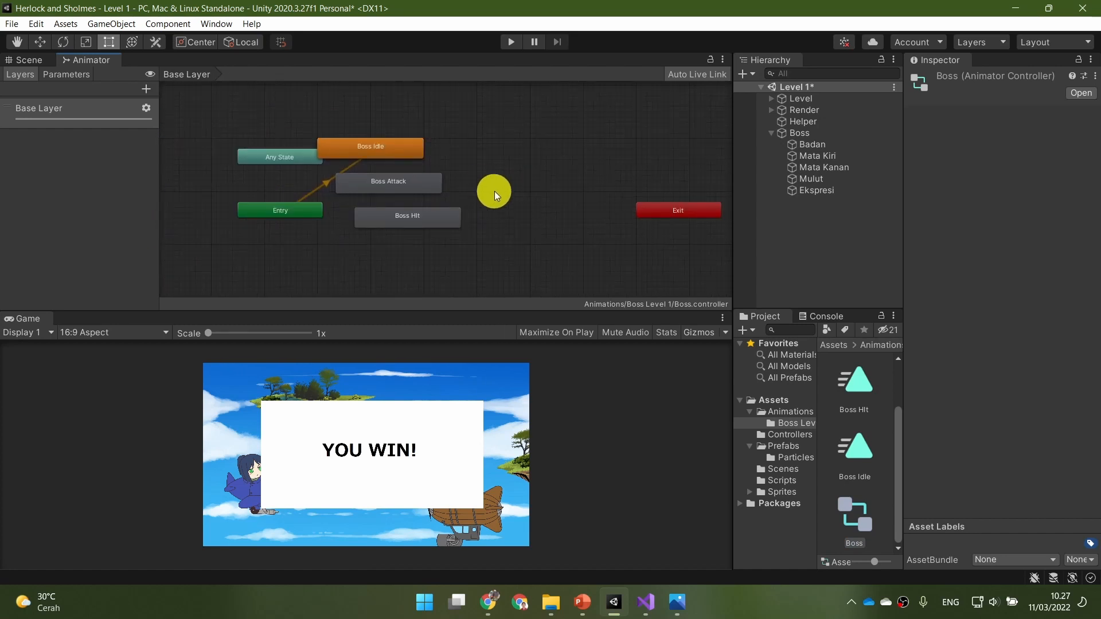
scroll(516, 173, down, 1)
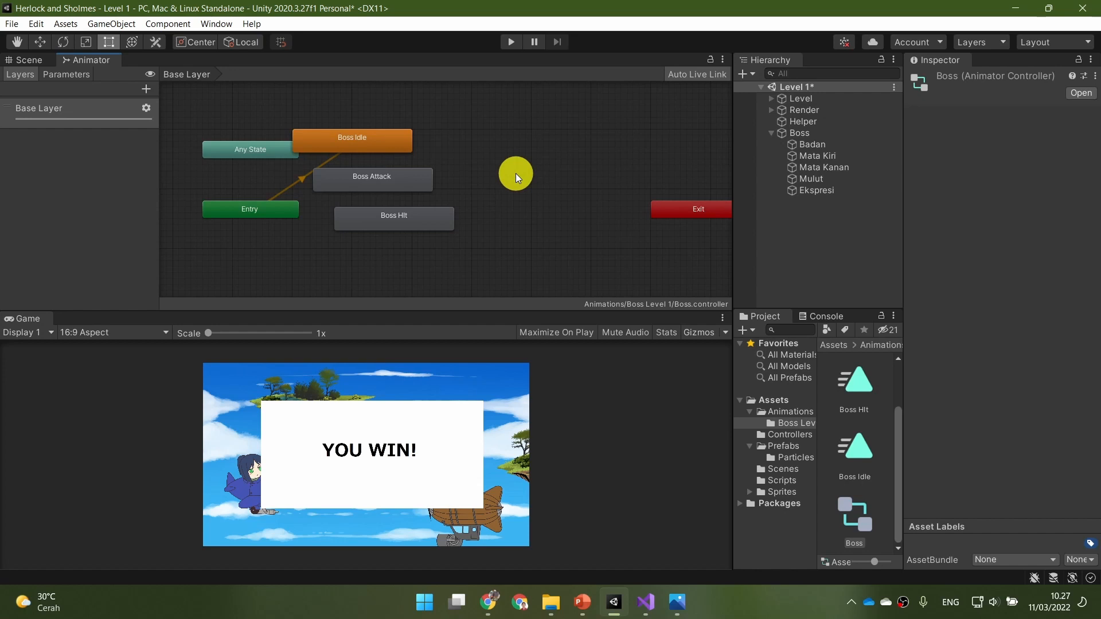
scroll(515, 173, down, 1)
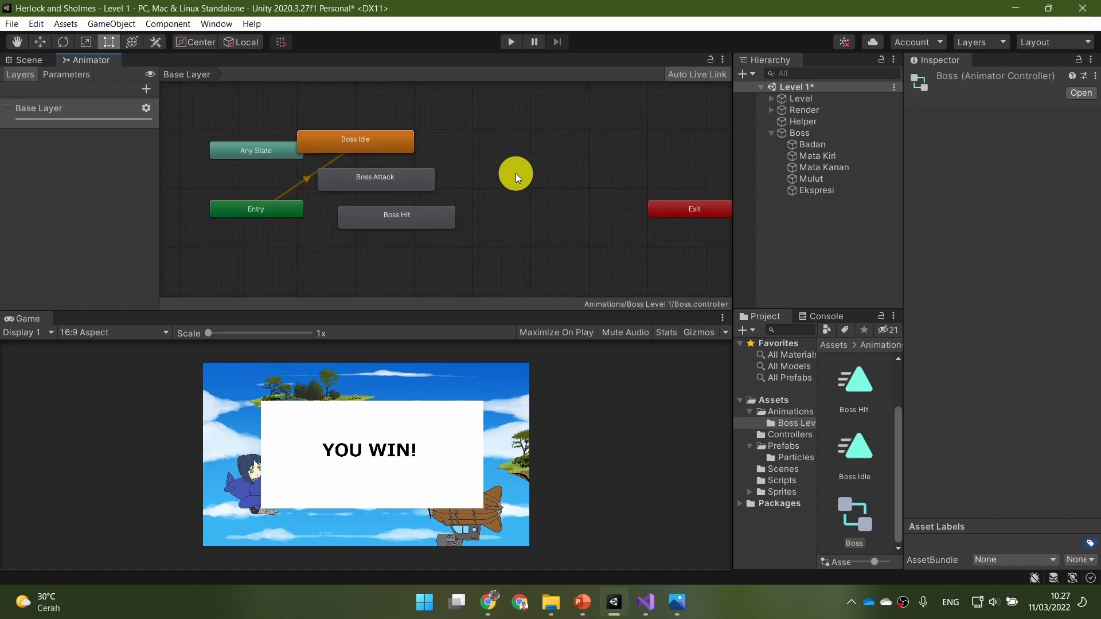
scroll(515, 173, up, 1)
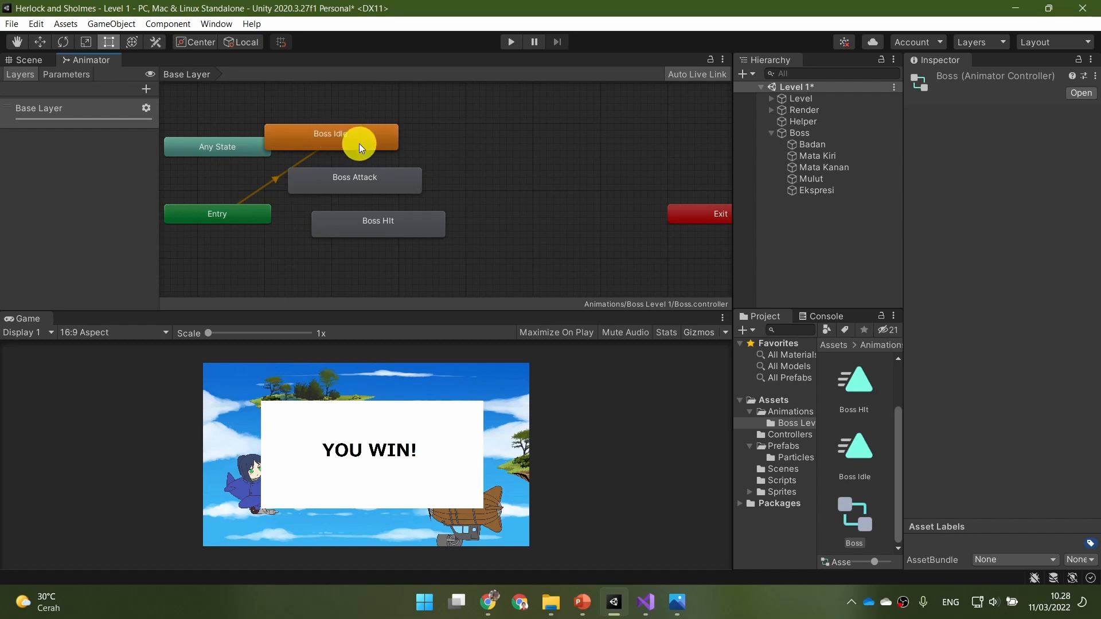
Spread the Boss Idle, Boss Attack and Boss HIt states apart in the graph, with Boss HIt below Boss Attack
drag(359, 145, 399, 138)
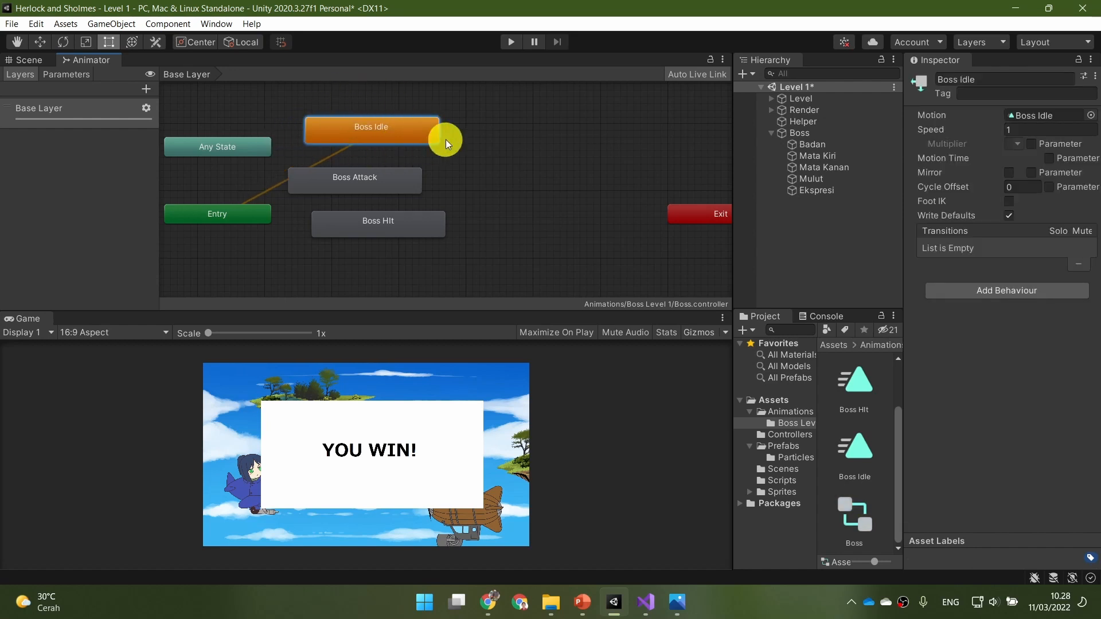
click(494, 150)
drag(398, 182, 530, 179)
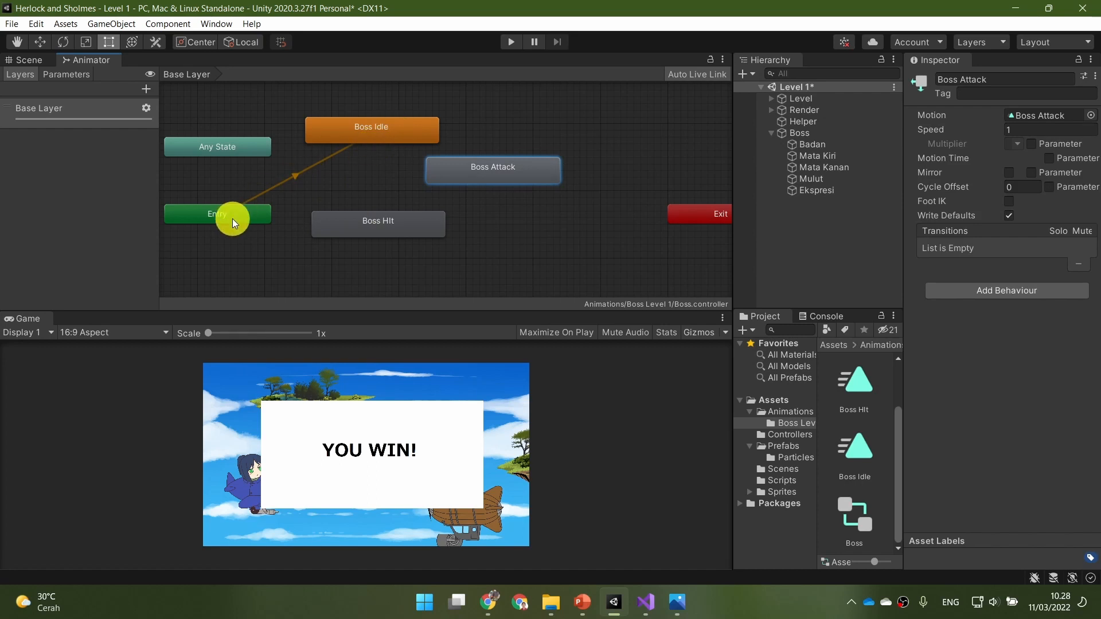
click(407, 132)
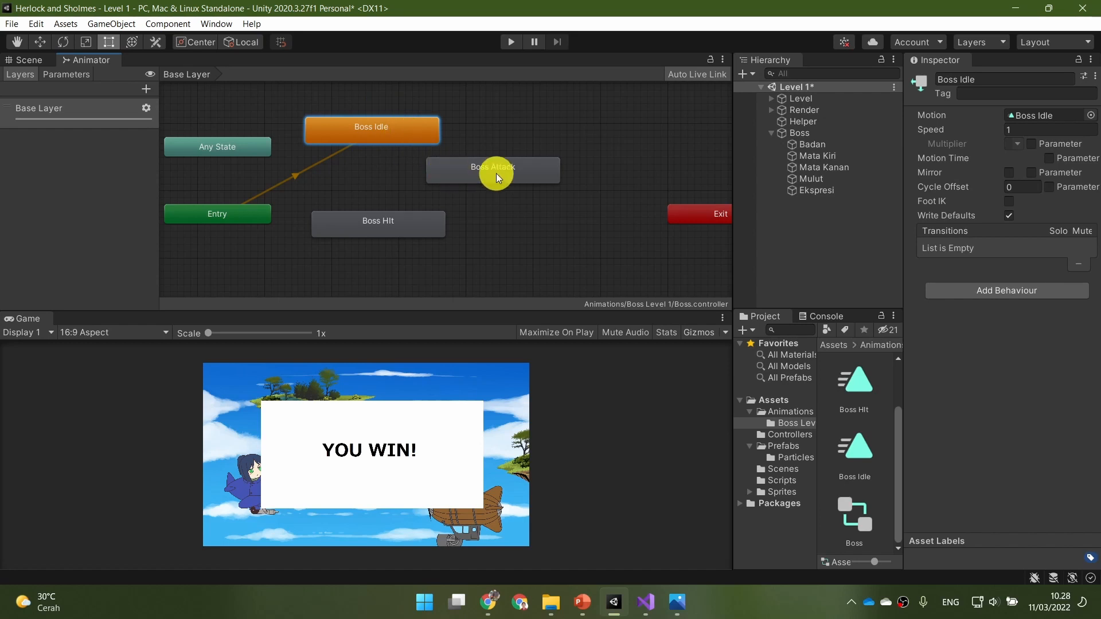
drag(496, 173, 478, 180)
drag(417, 228, 511, 242)
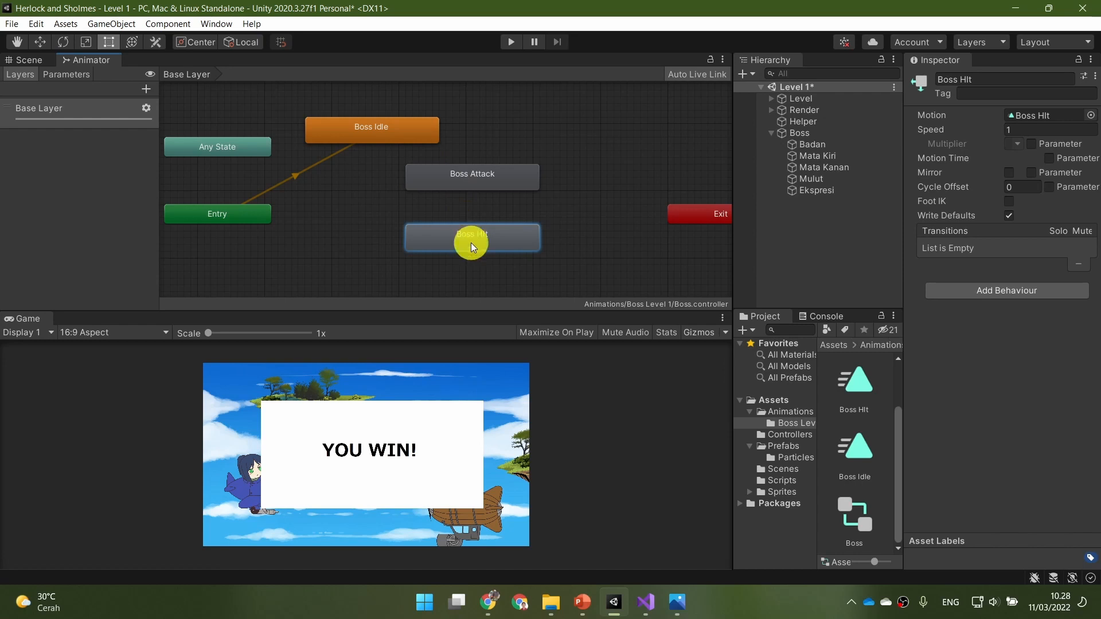
Switch to PowerPoint and go back to the Animation: Hit slide about turning off the loop
click(591, 594)
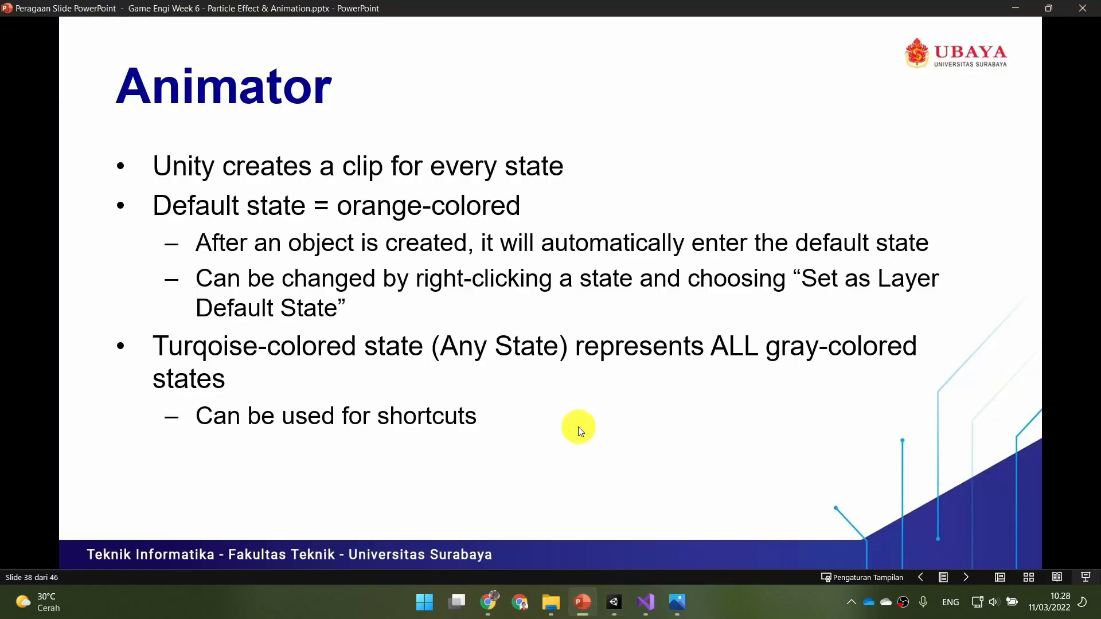
key(Right)
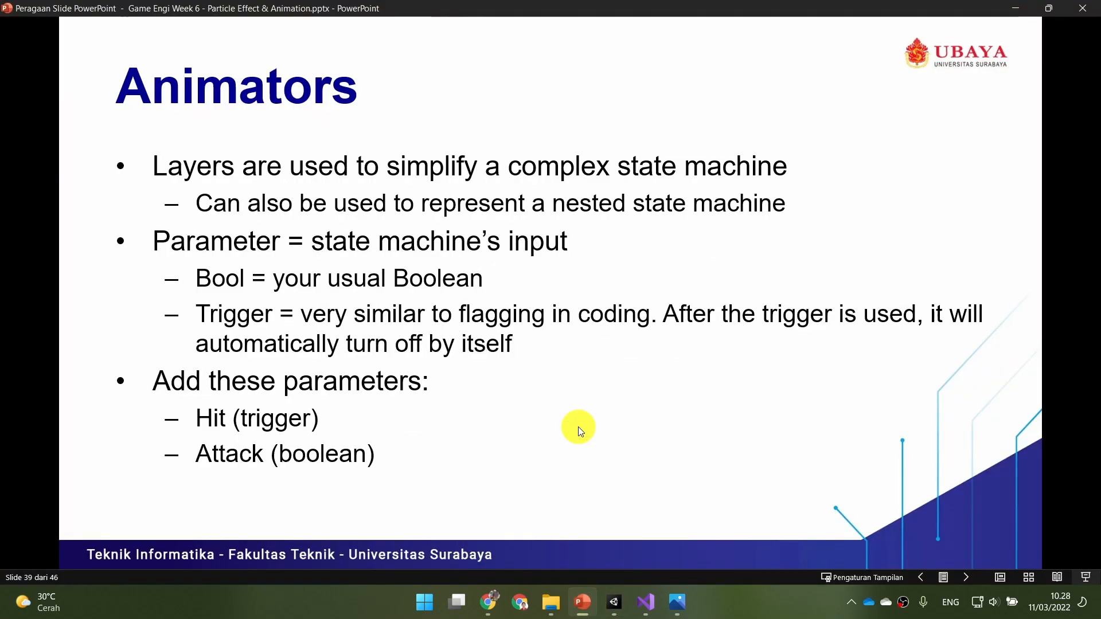
key(Left)
key(Left)
key(Left)
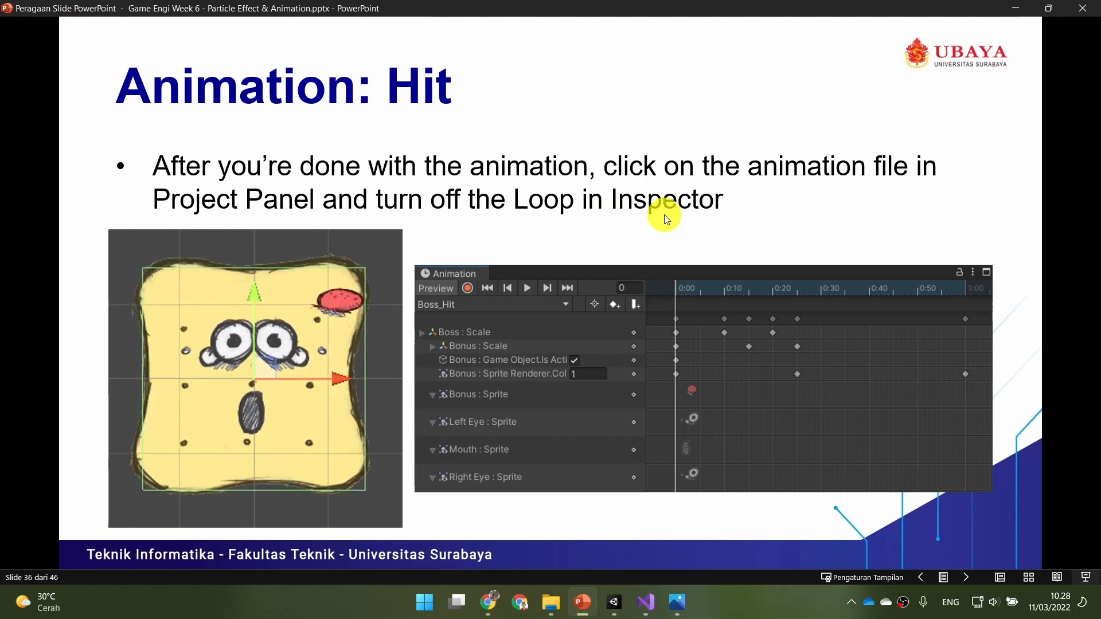
Return to Unity and turn off Loop Time for the Boss HIt animation clip
click(616, 603)
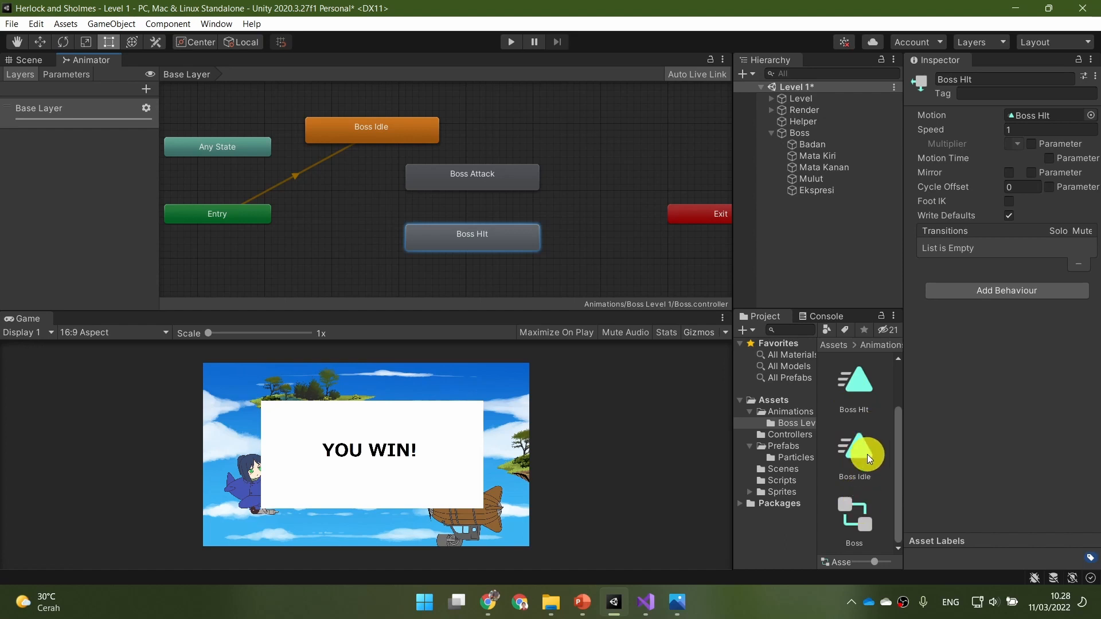
scroll(866, 460, up, 1)
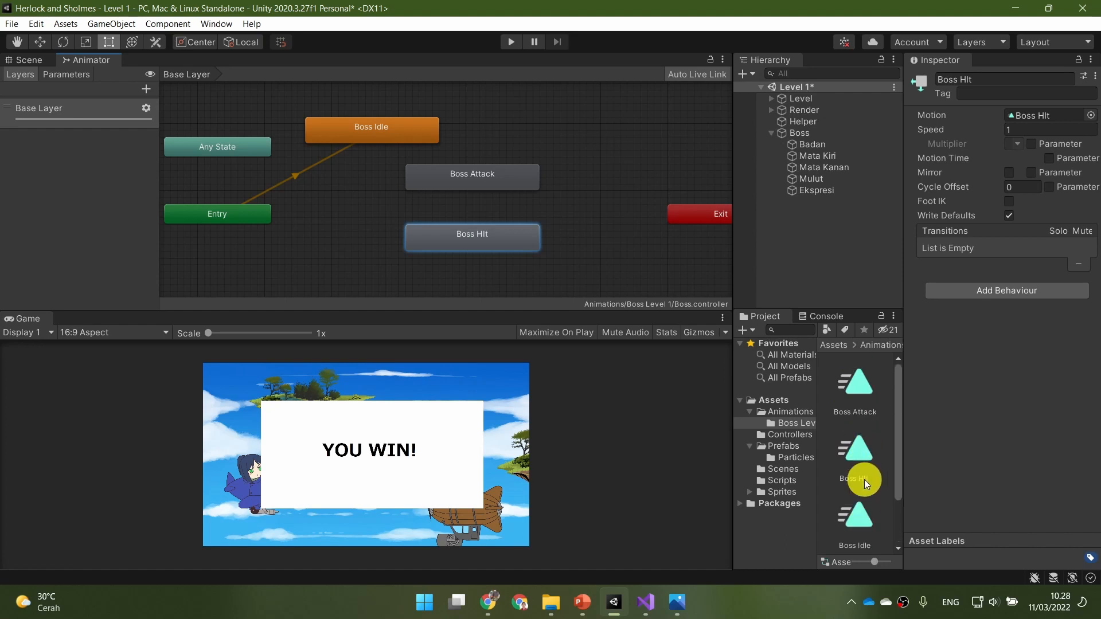
scroll(868, 442, down, 1)
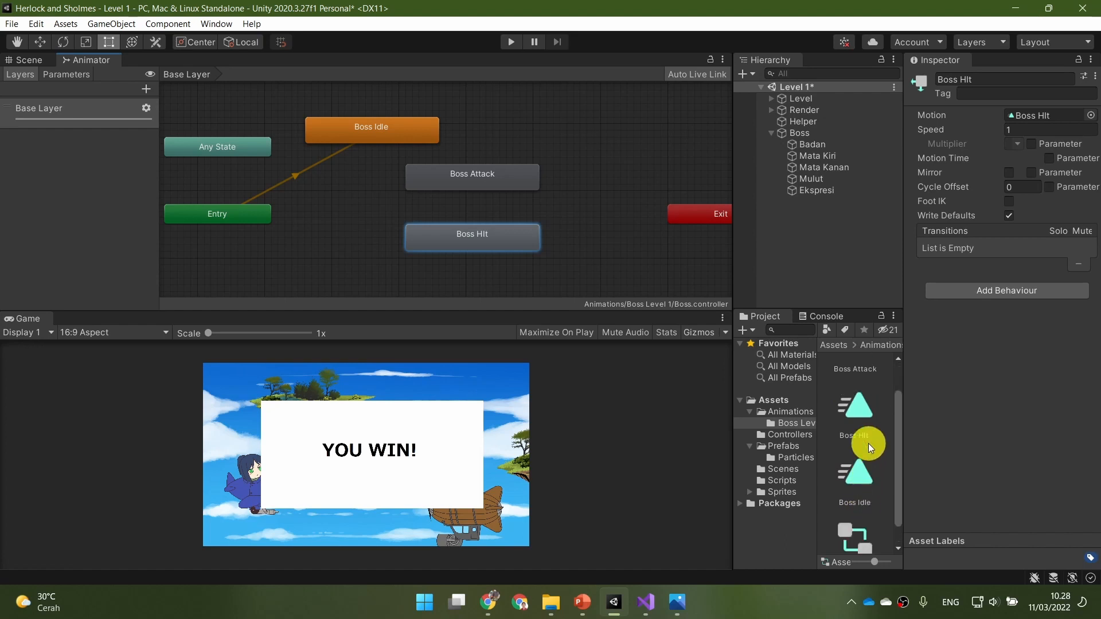
click(861, 411)
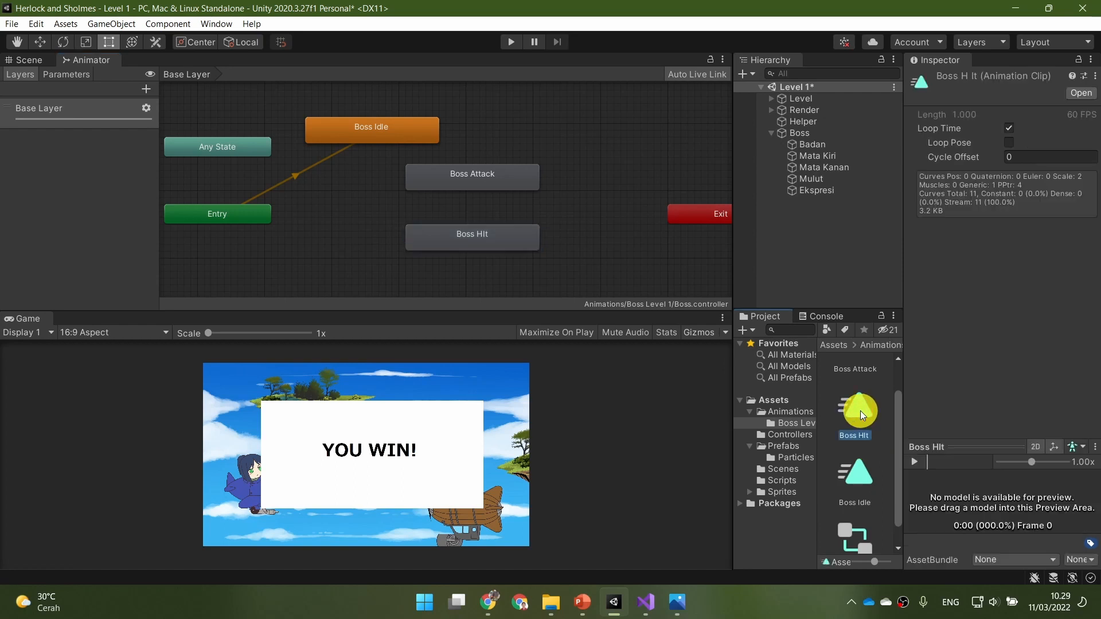
click(1015, 127)
click(1009, 129)
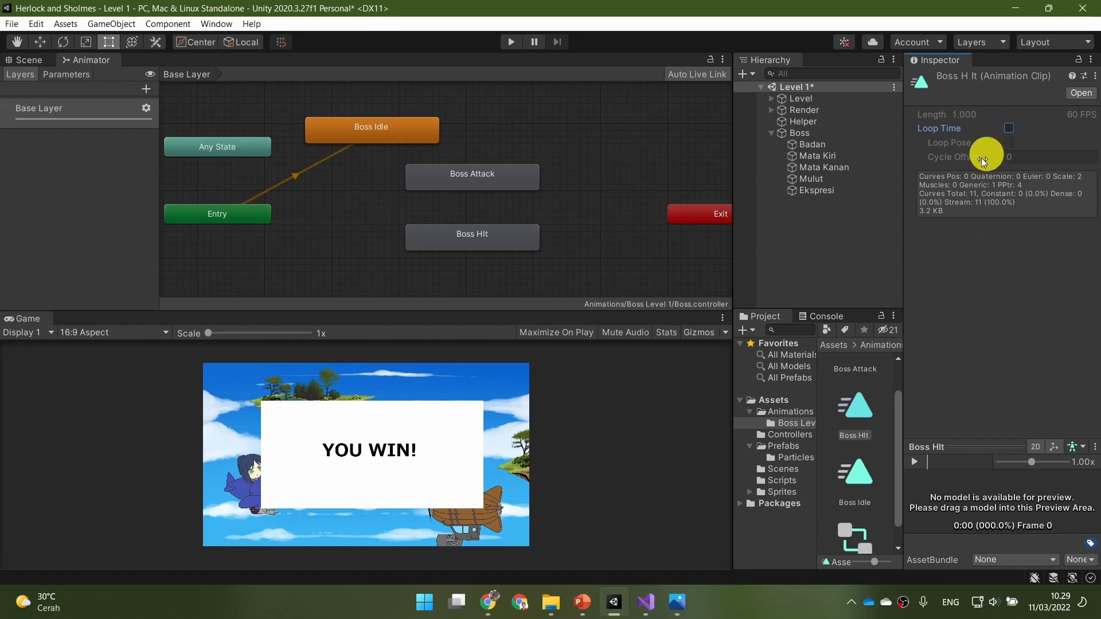
Switch to PowerPoint and advance from the Animation: Hit slide to the Animator slide
click(588, 606)
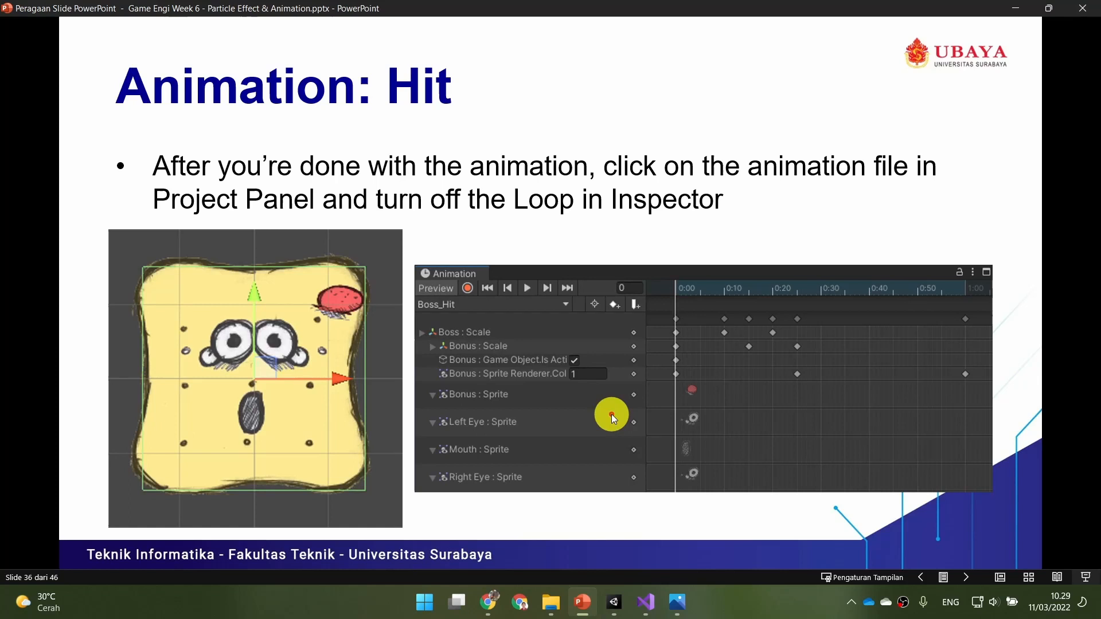
click(657, 225)
click(657, 224)
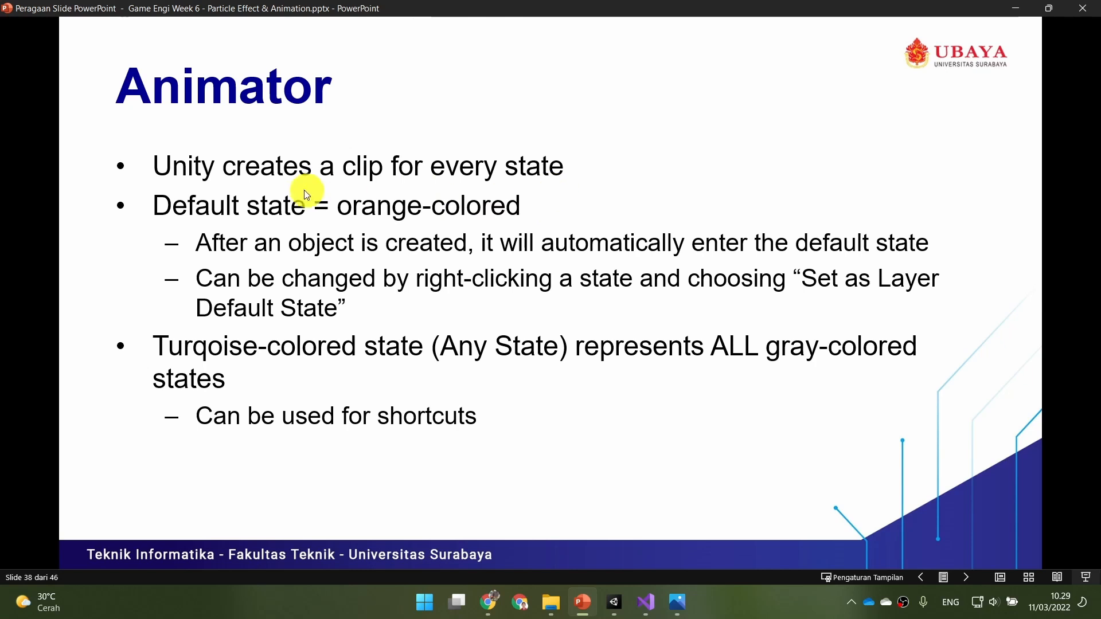
Return to Unity and inspect the Boss Idle, Boss Attack, Boss HIt, Entry, Exit and Any State nodes in the Animator graph
click(614, 602)
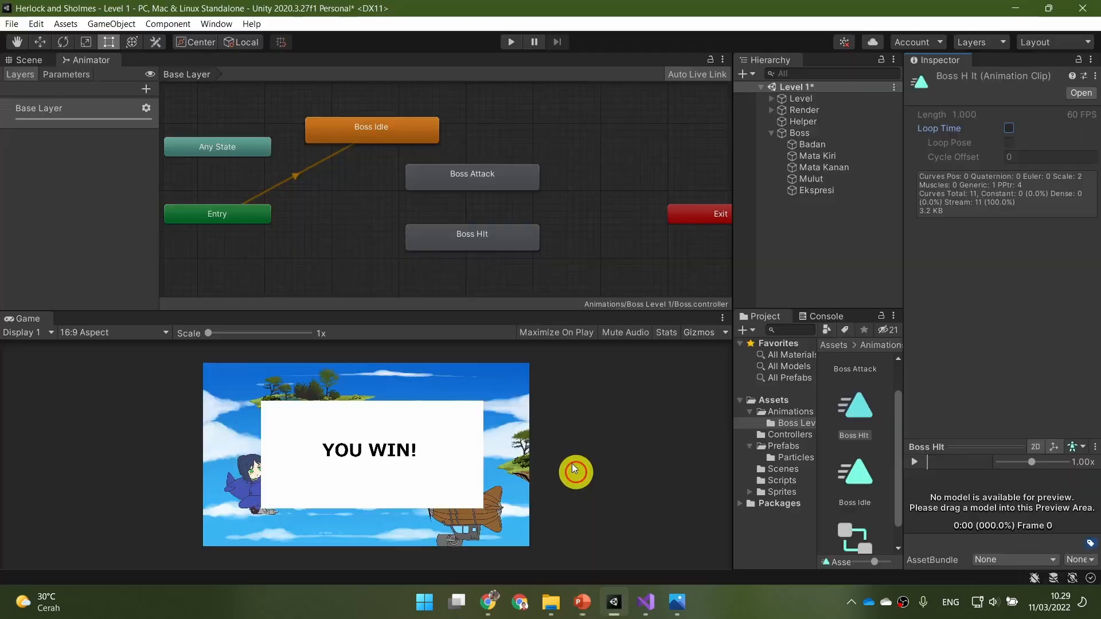
click(410, 135)
click(501, 182)
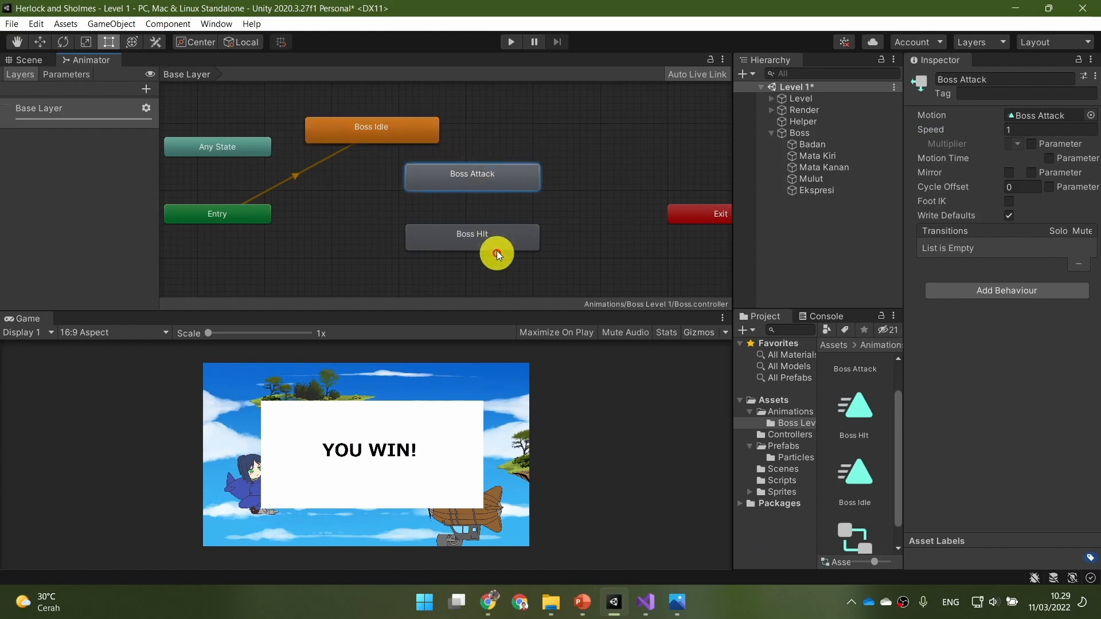
click(493, 241)
click(508, 189)
click(503, 240)
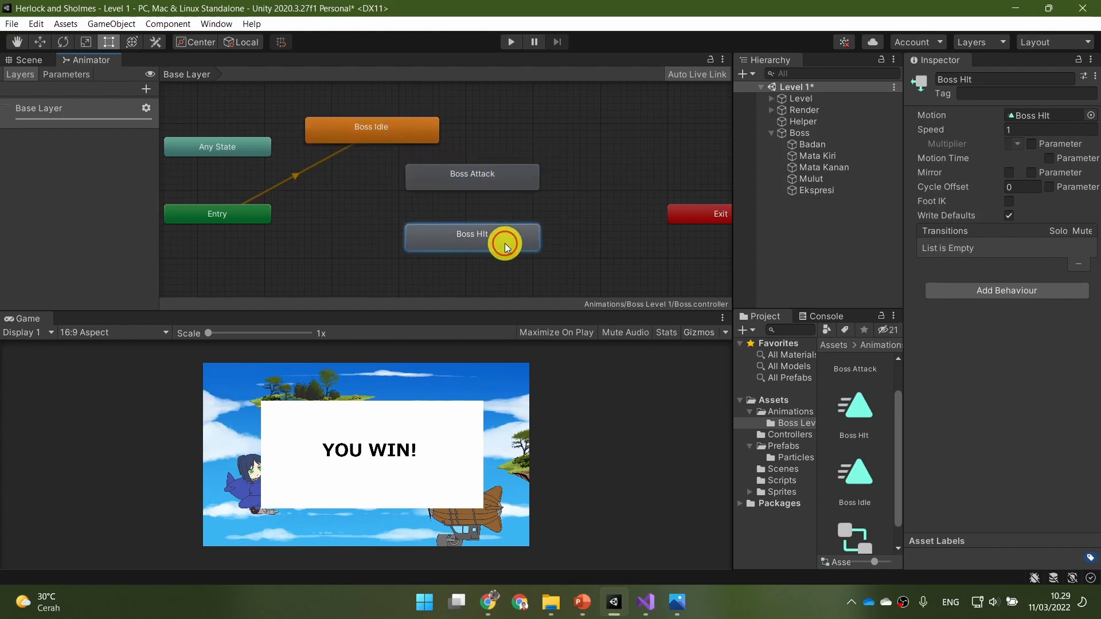
click(240, 216)
click(710, 213)
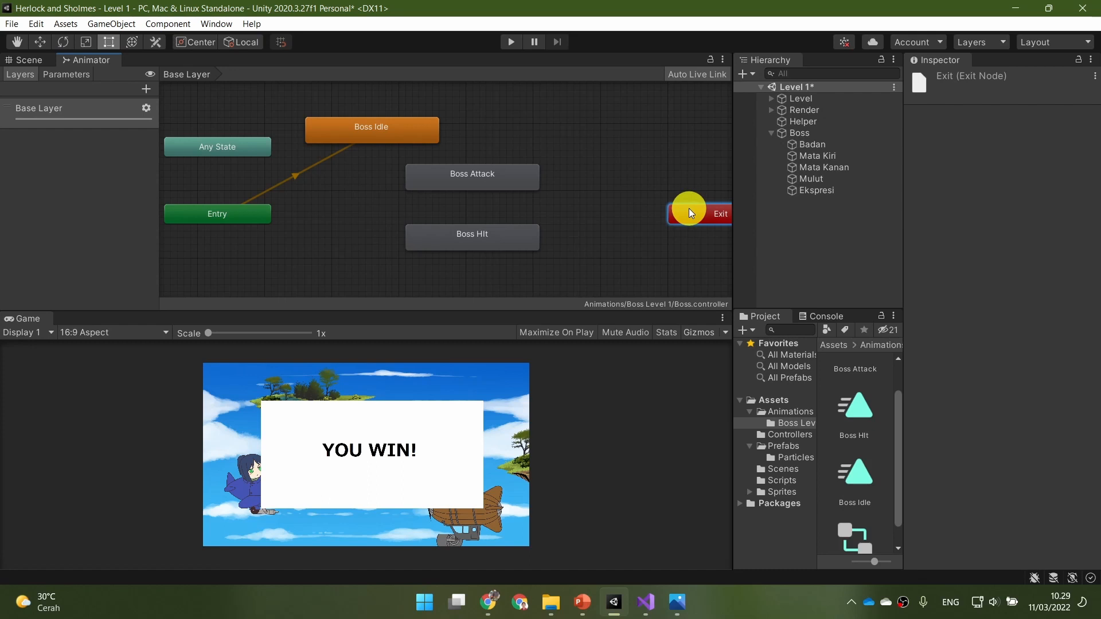
click(236, 149)
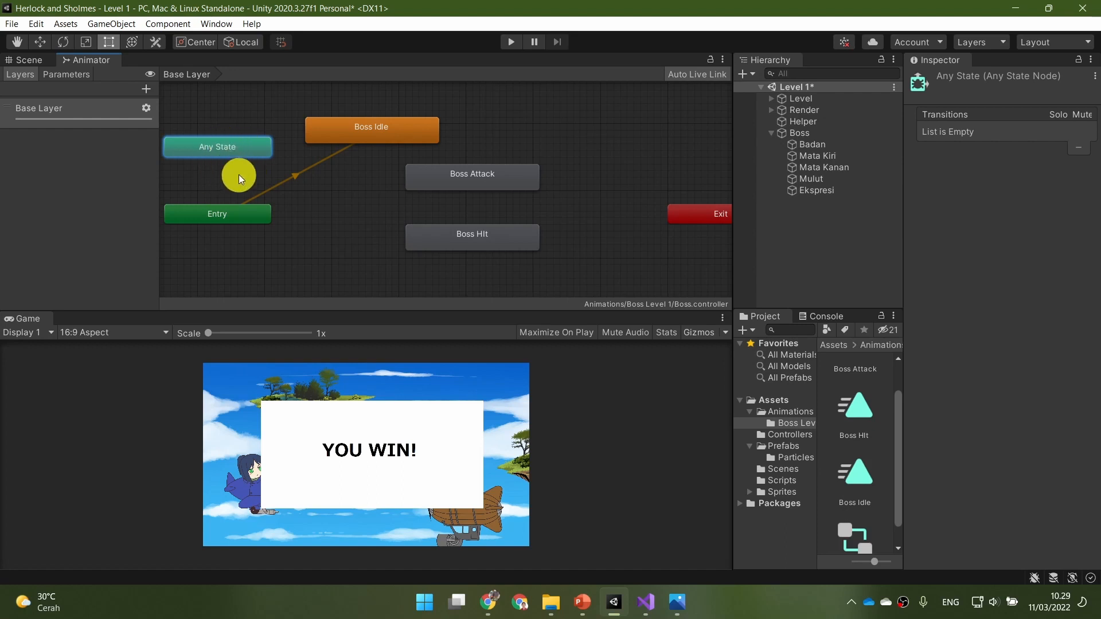
drag(281, 98, 623, 272)
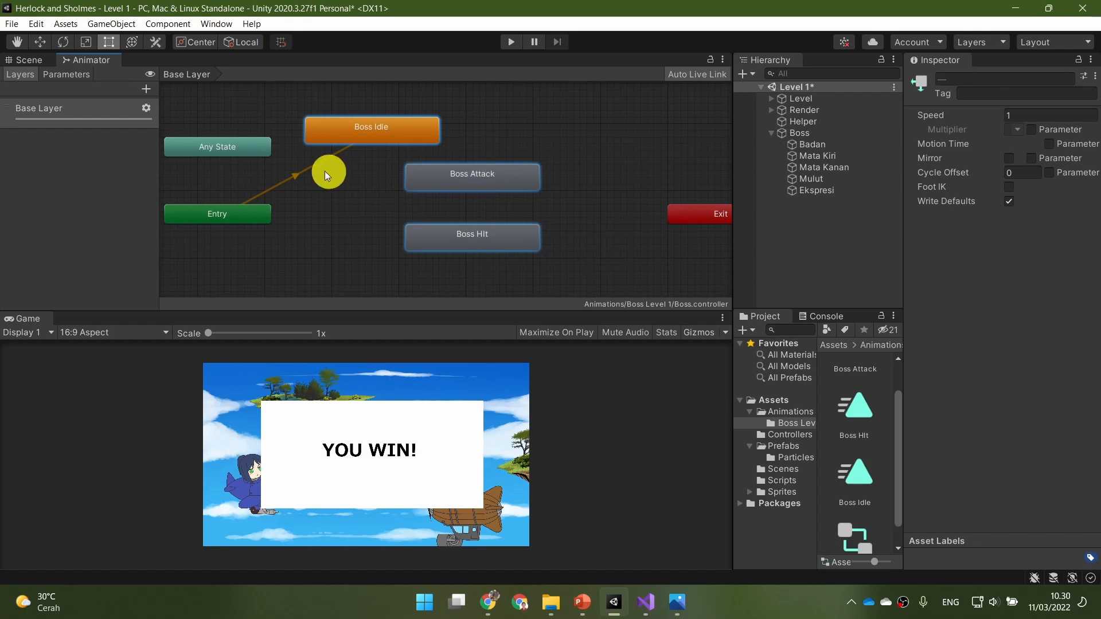
click(241, 148)
click(565, 135)
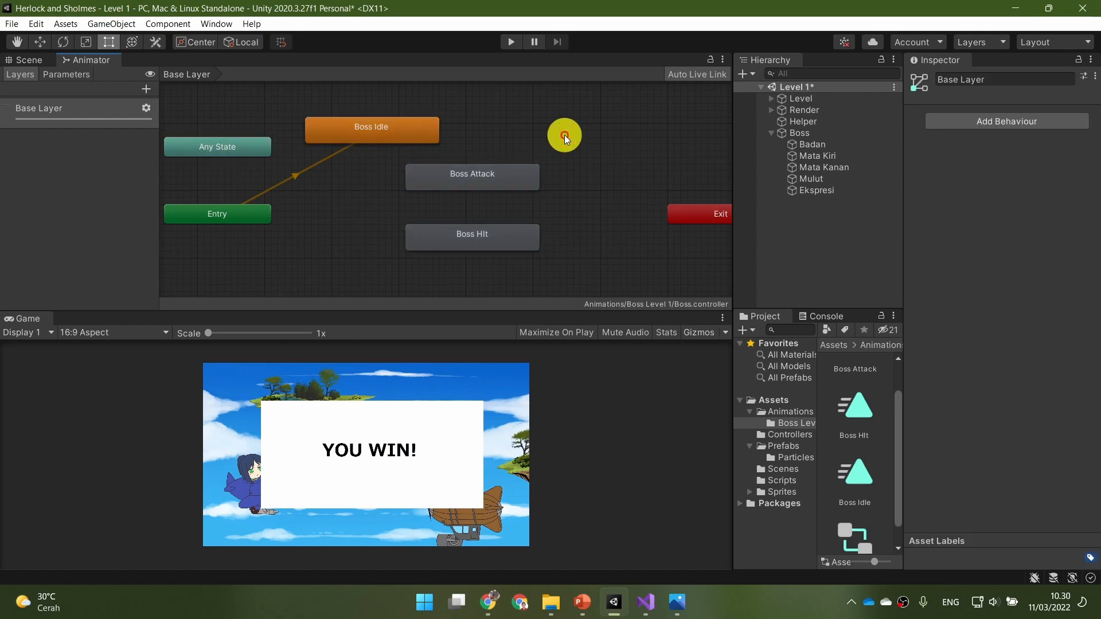
Switch to PowerPoint and advance to the Animators slide on layers and parameters
click(584, 608)
click(679, 401)
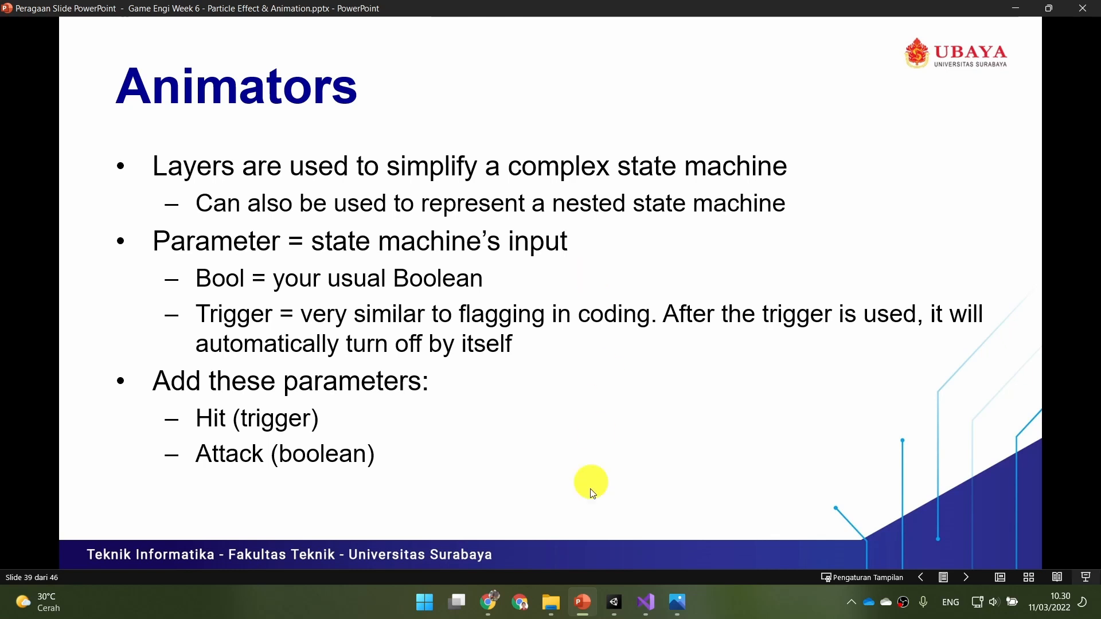
Switch to Unity and shift the Boss Attack state slightly downward in the Animator graph, closer to Boss HIt
click(614, 602)
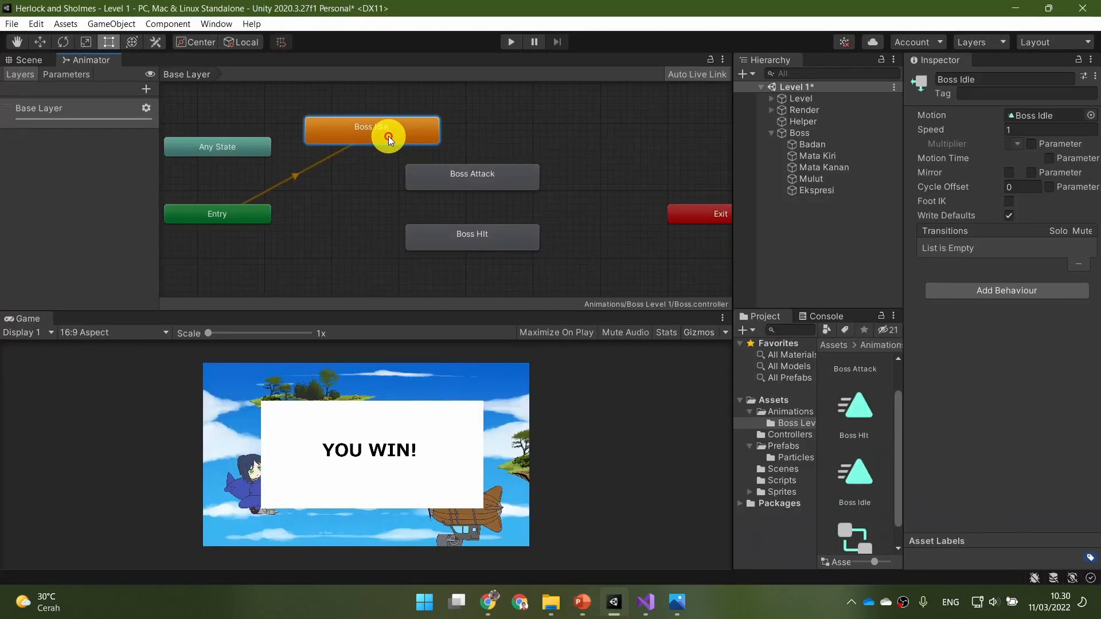
click(516, 183)
drag(514, 179, 515, 189)
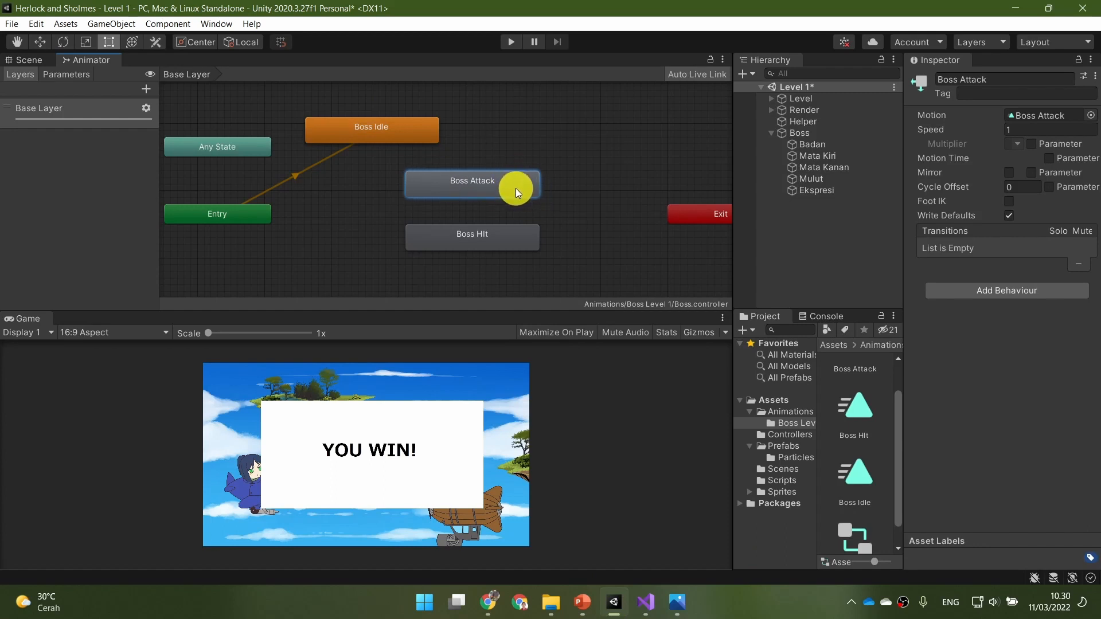
Consult the Animators slide in PowerPoint and examine the parameter types available for the Boss animator controller in Unity
click(582, 603)
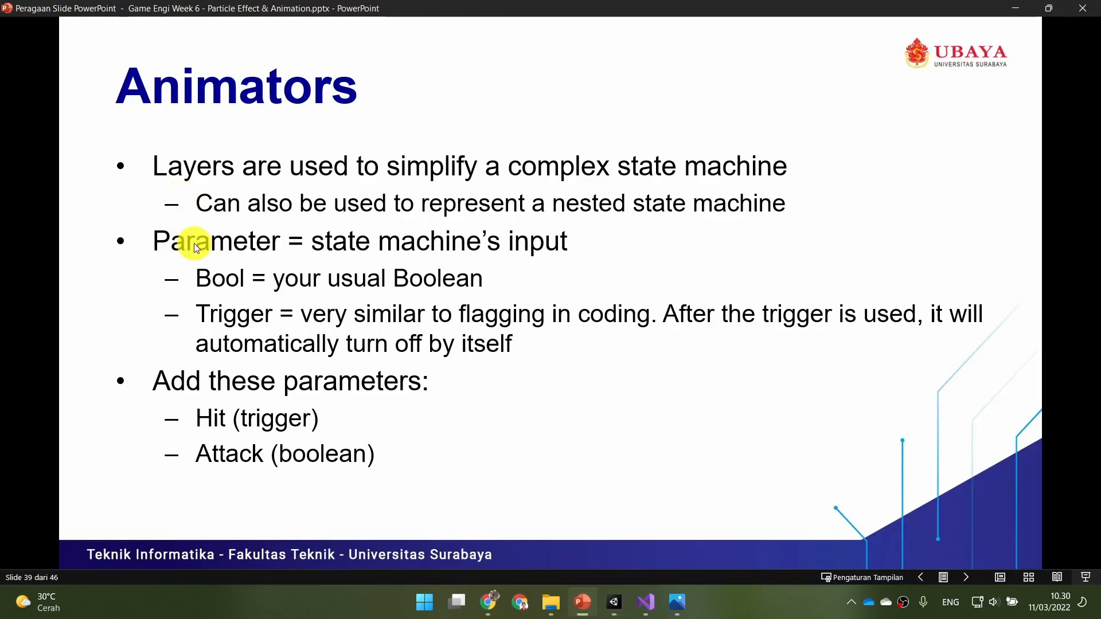
click(615, 601)
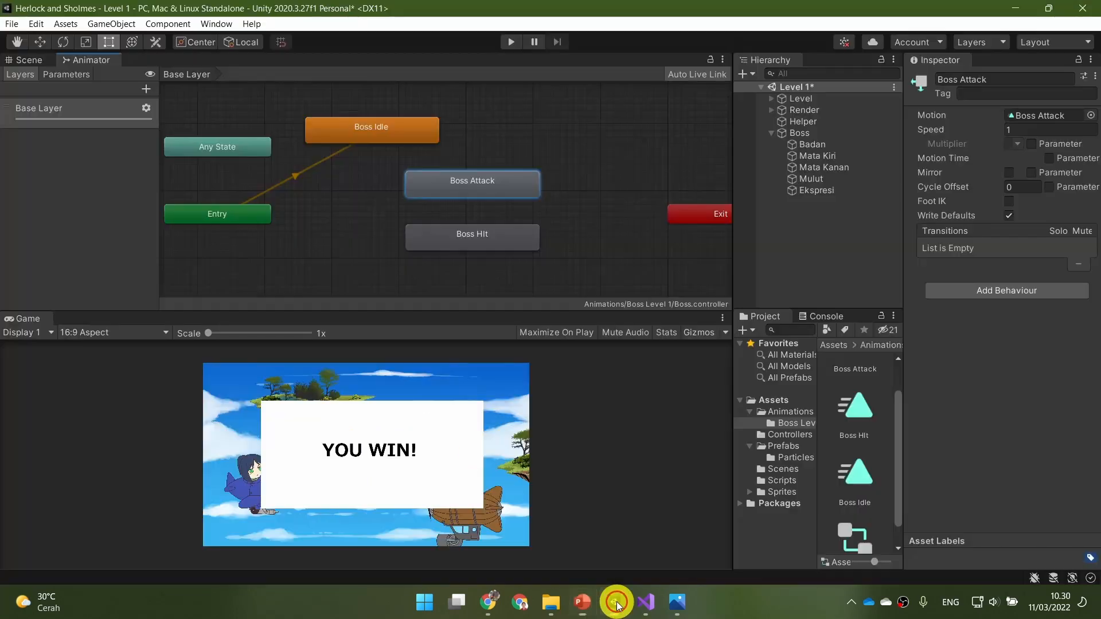
click(79, 75)
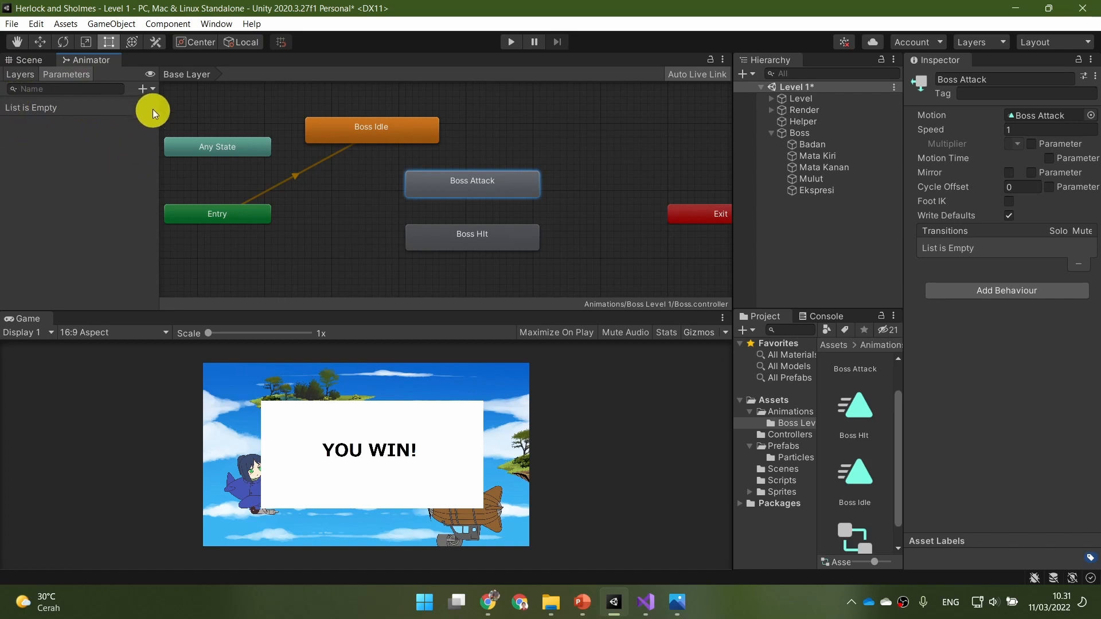
click(148, 90)
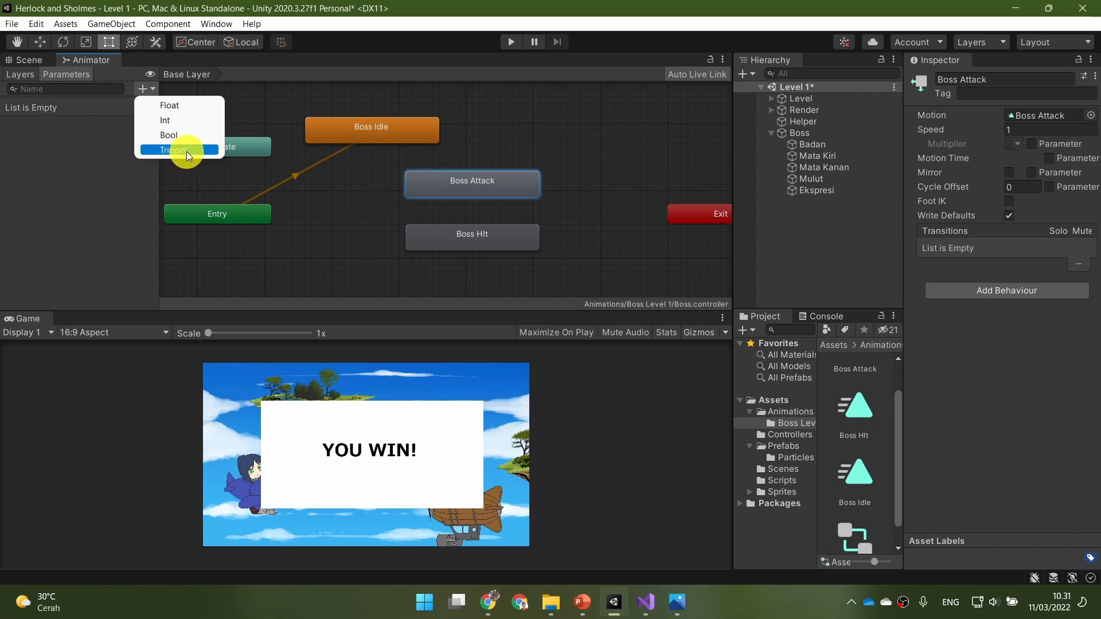
click(585, 605)
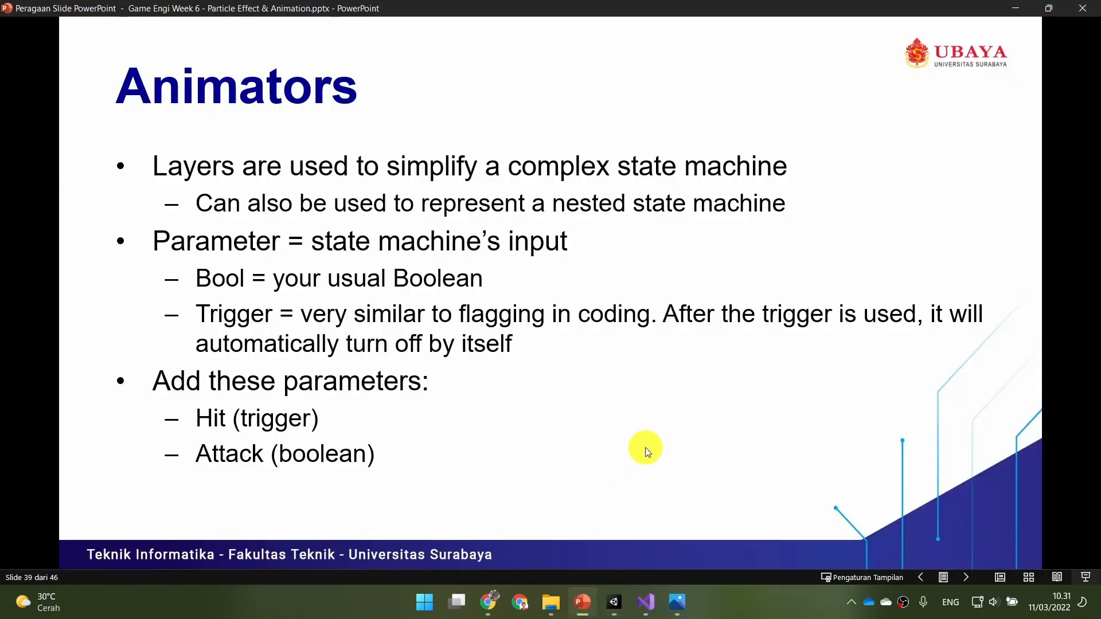